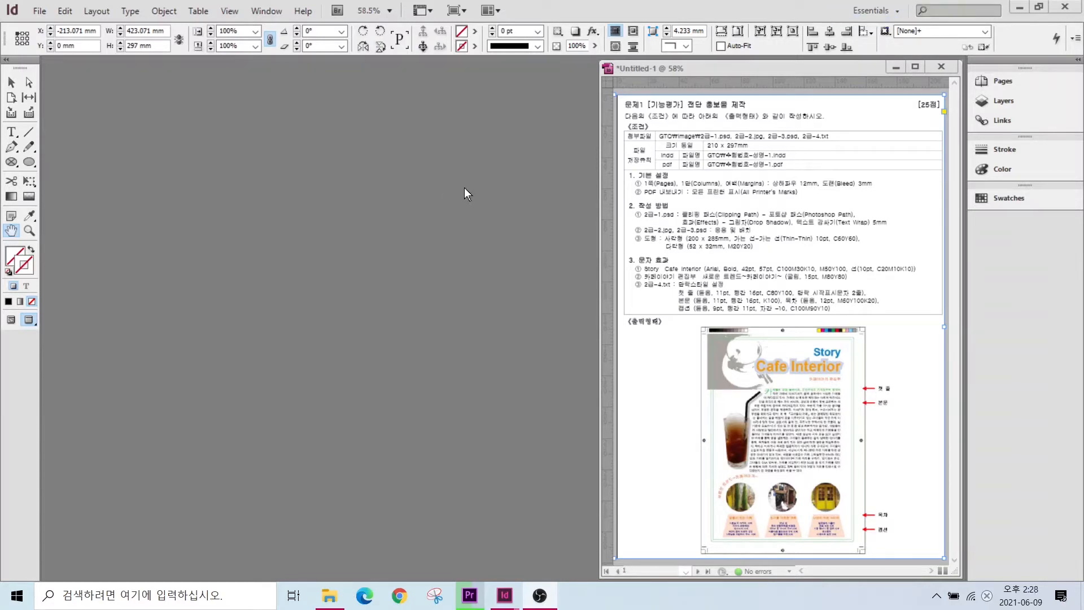
- Switch to the Typography workspace and toggle the Tools panel between one and two columns
{"action": "left_click", "coordinate": [882, 11]}
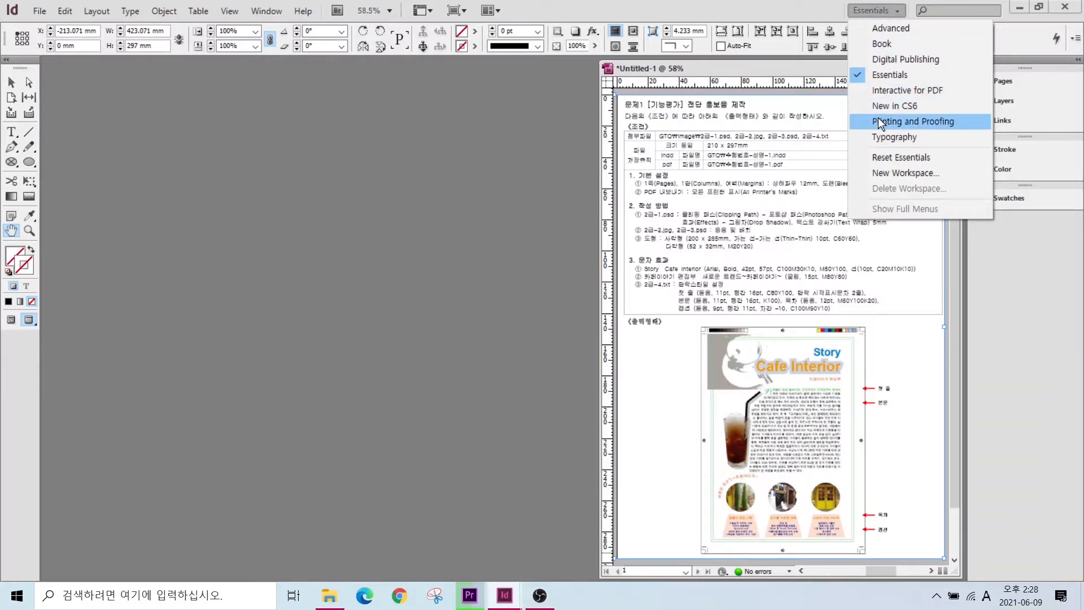
{"action": "left_click", "coordinate": [885, 134]}
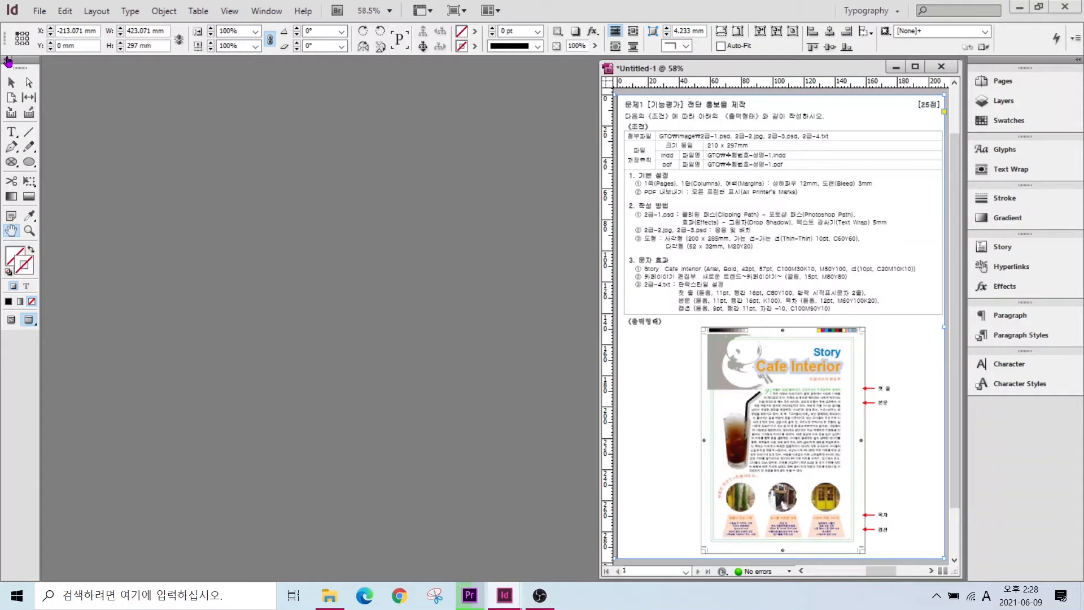
{"action": "mouse_move", "coordinate": [1, 63]}
{"action": "left_mouse_down"}
{"action": "mouse_move", "coordinate": [41, 338]}
{"action": "mouse_move", "coordinate": [59, 338]}
{"action": "left_mouse_up"}
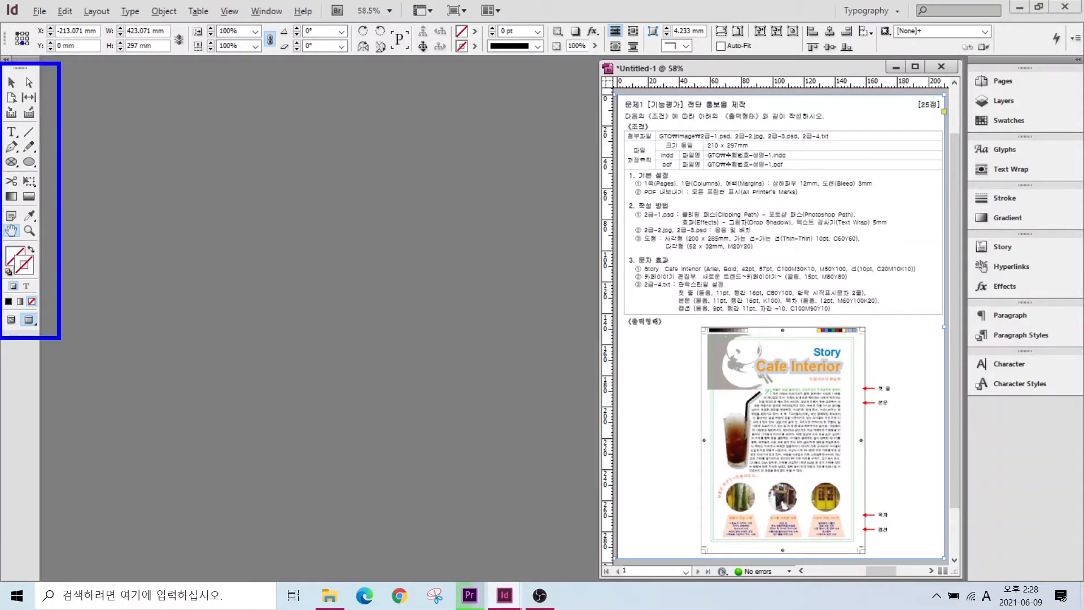
{"action": "key", "text": "Escape"}
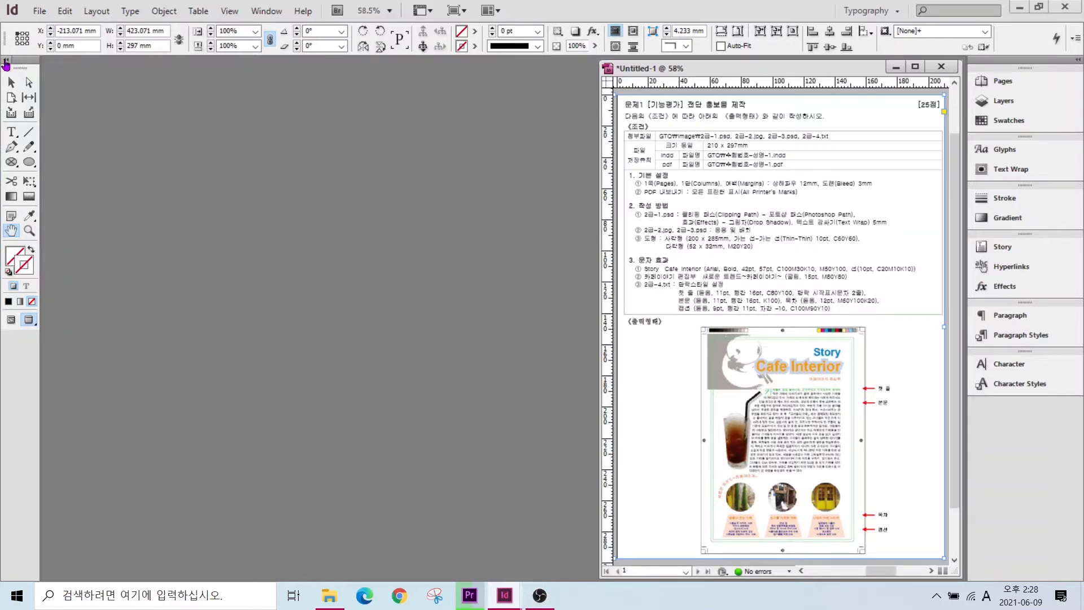
{"action": "left_click", "coordinate": [5, 60]}
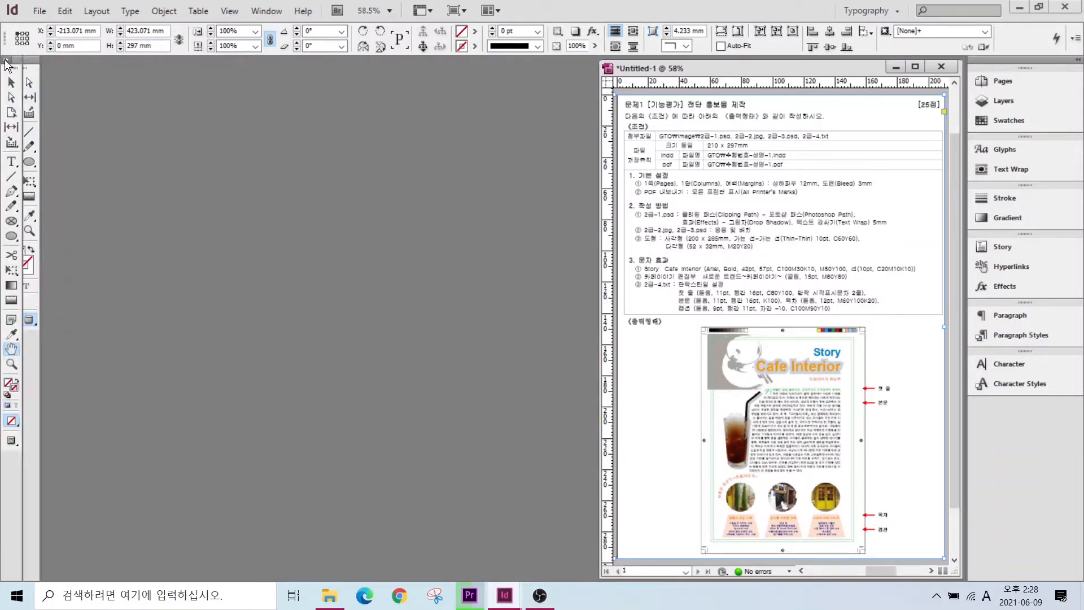
{"action": "left_click", "coordinate": [6, 60]}
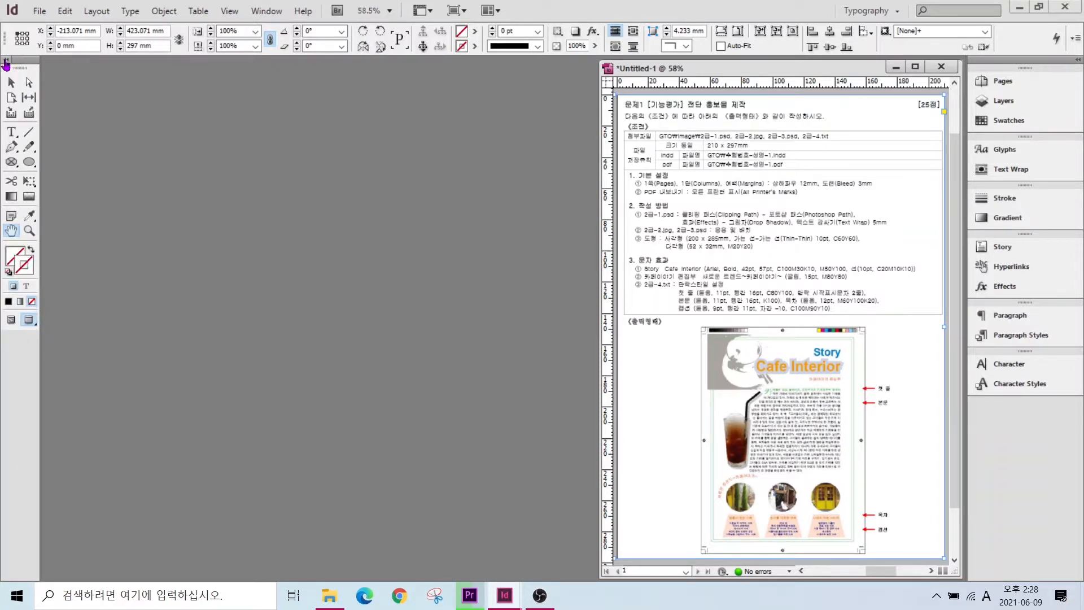
{"action": "left_click", "coordinate": [64, 11]}
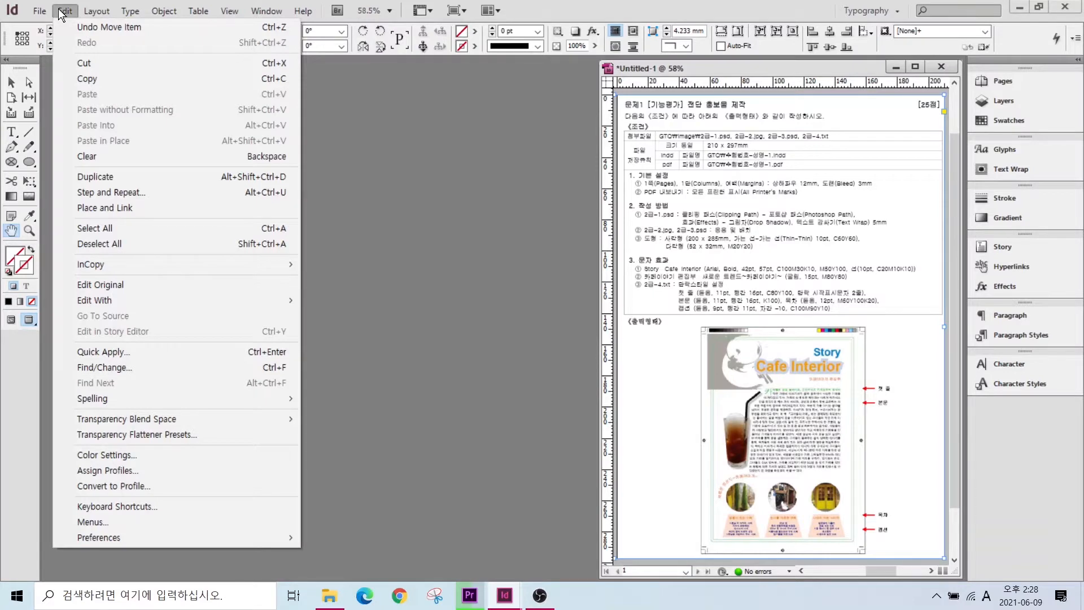
- Open Preferences and go from Interface to the Units & Increments page showing millimetre rulers
{"action": "mouse_move", "coordinate": [110, 537]}
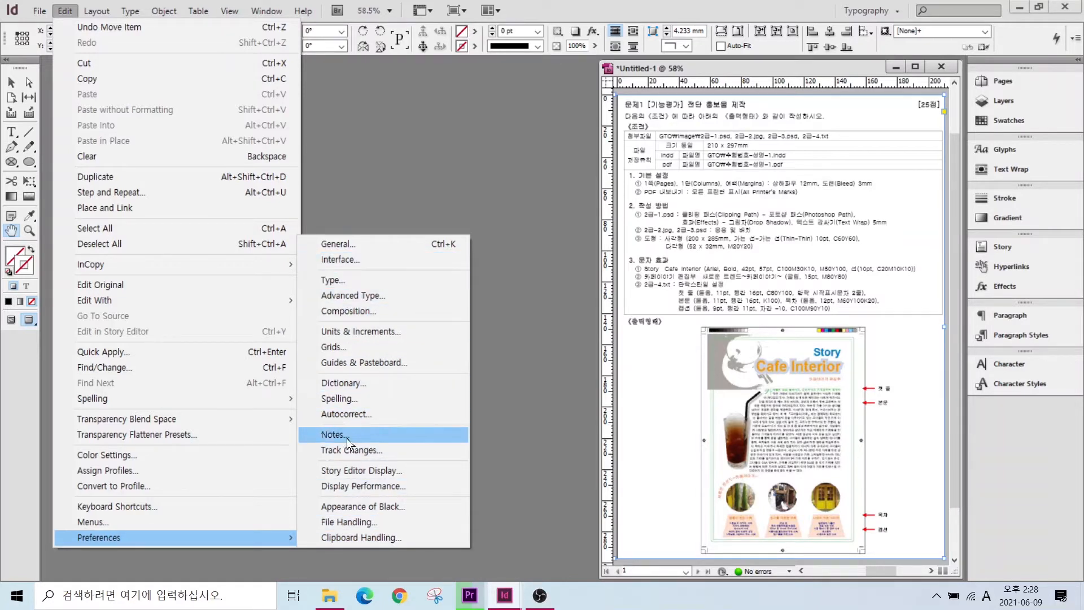
{"action": "left_click", "coordinate": [345, 295]}
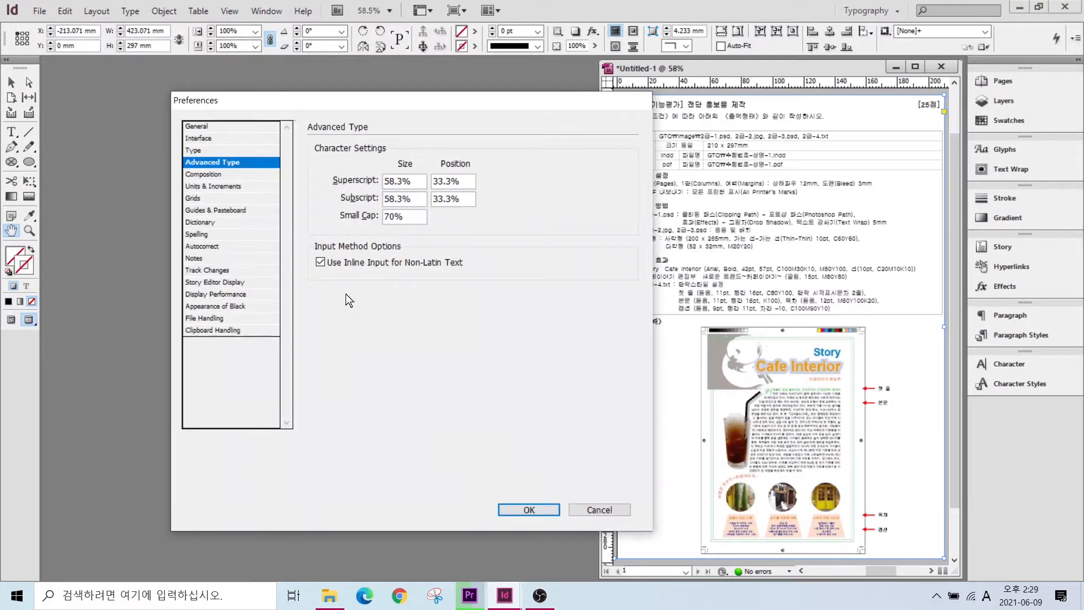
{"action": "left_click", "coordinate": [204, 139]}
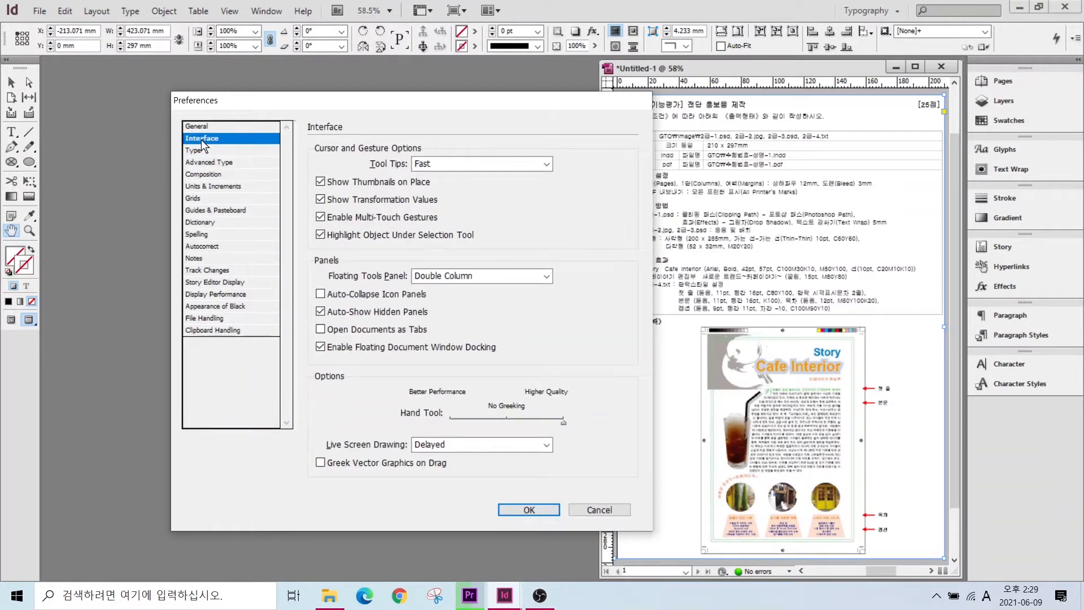
{"action": "key", "text": "alt+Tab"}
{"action": "key", "text": "alt"}
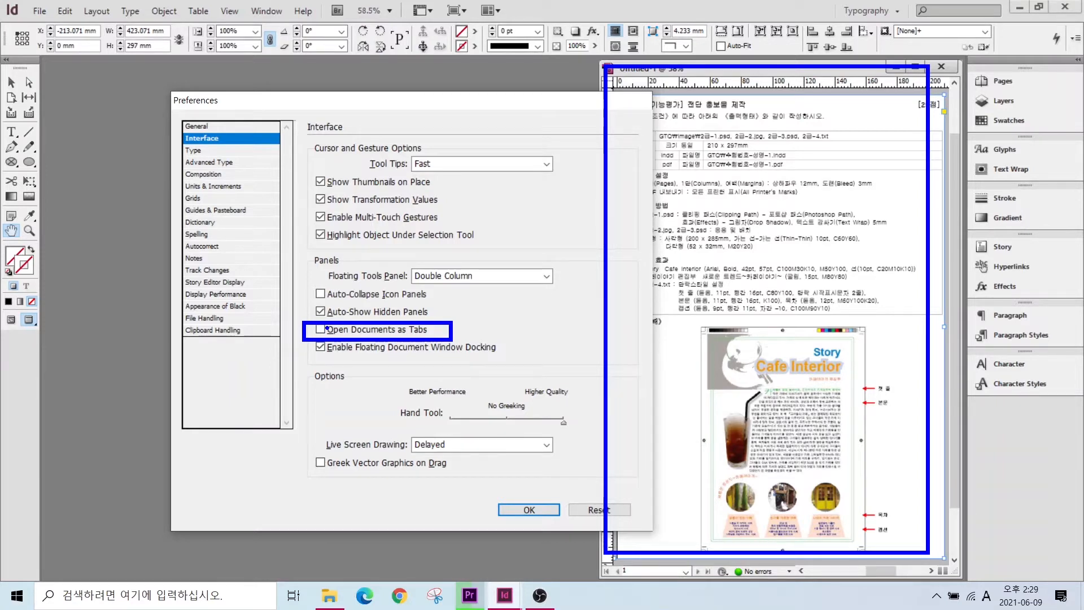
{"action": "left_click", "coordinate": [194, 186]}
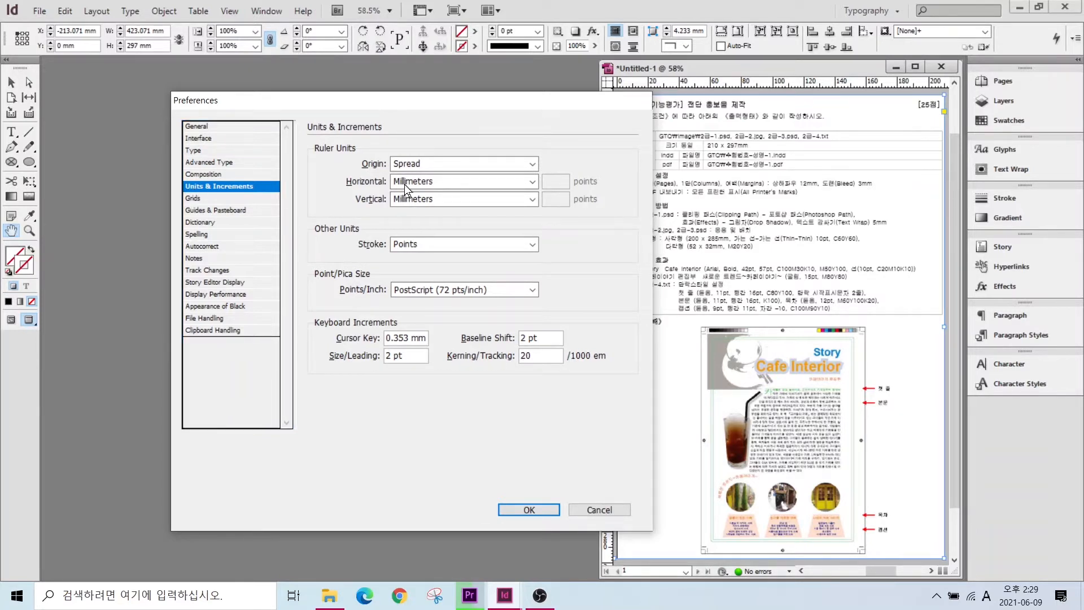
- Review the Units & Increments settings and the High Quality Display Performance setting
{"action": "key", "text": "alt"}
{"action": "left_click_drag", "start_coordinate": [382, 174], "coordinate": [464, 208]}
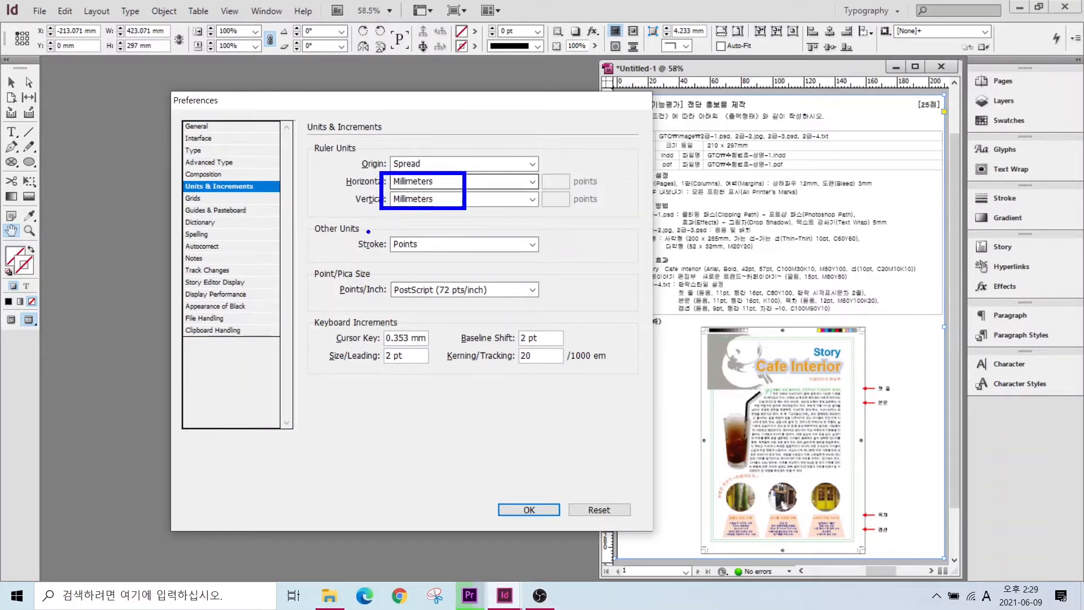
{"action": "left_click_drag", "start_coordinate": [357, 233], "coordinate": [489, 259]}
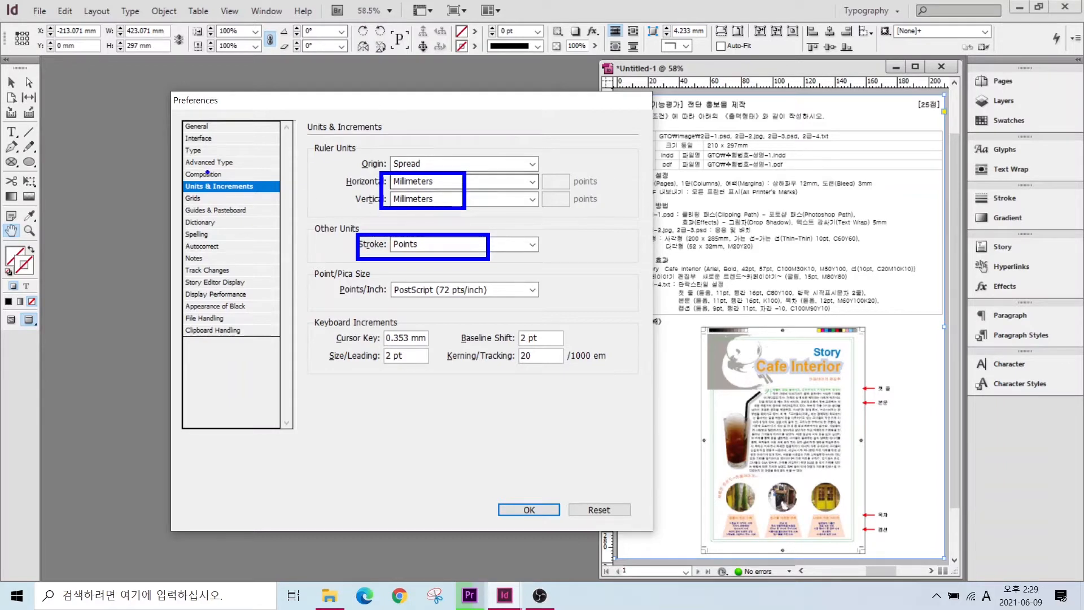
{"action": "left_click", "coordinate": [192, 294]}
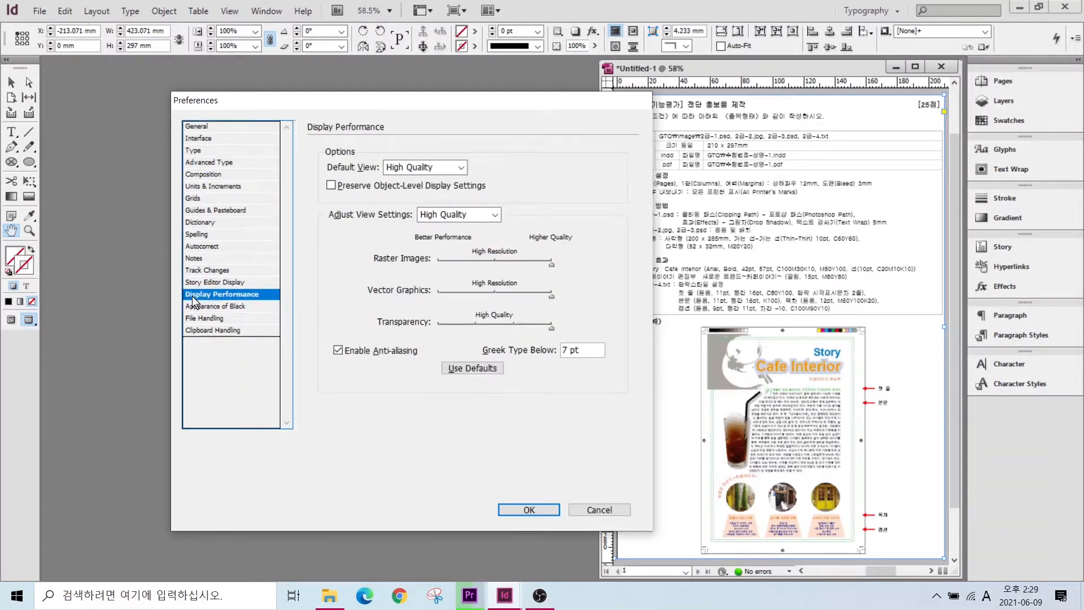
{"action": "key", "text": "alt"}
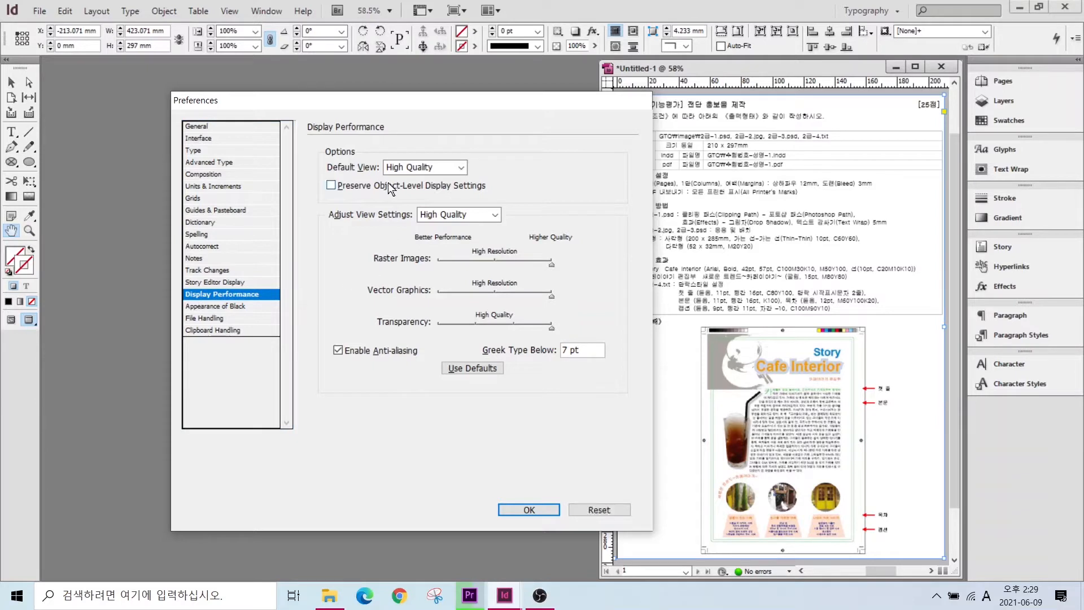
{"action": "left_click_drag", "start_coordinate": [381, 152], "coordinate": [475, 194]}
{"action": "left_click_drag", "start_coordinate": [404, 203], "coordinate": [509, 231]}
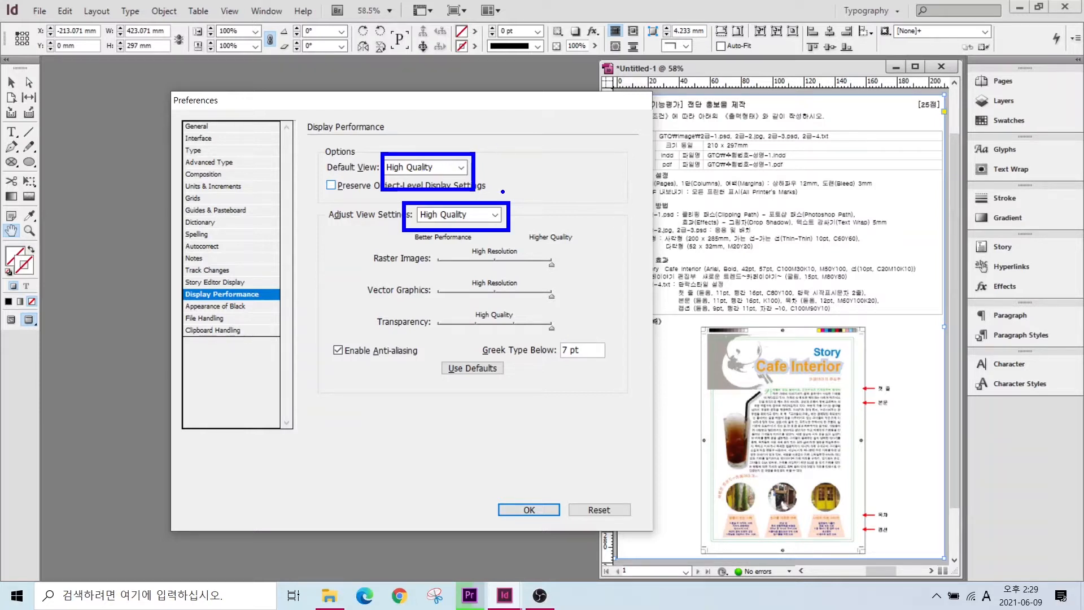
{"action": "key", "text": "Escape"}
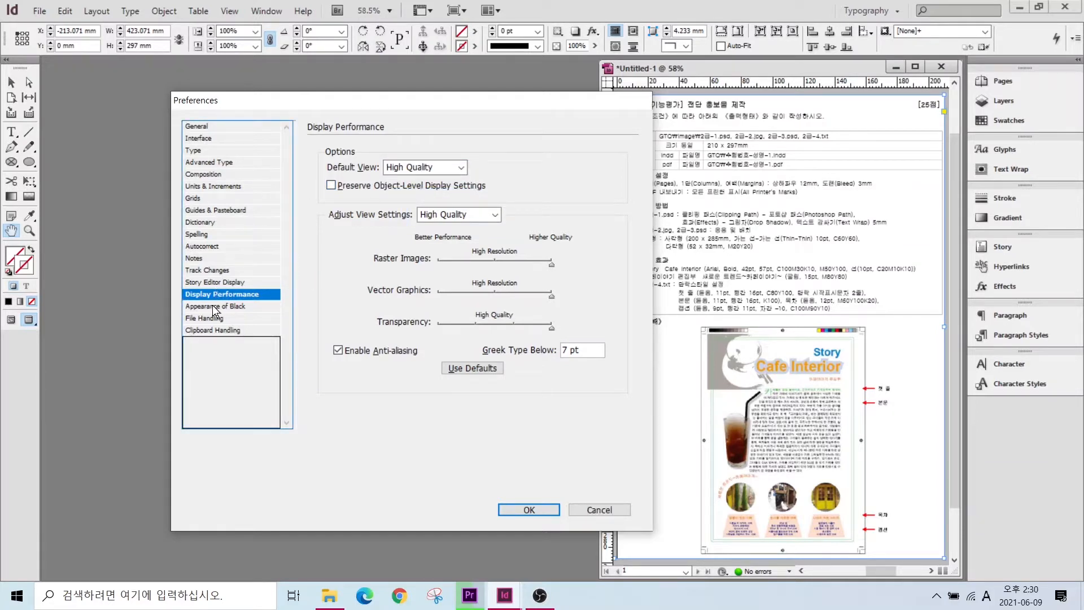
- Check the Spelling and Guides & Pasteboard pages, then accept the preferences
{"action": "left_click", "coordinate": [198, 234]}
{"action": "left_click", "coordinate": [202, 211]}
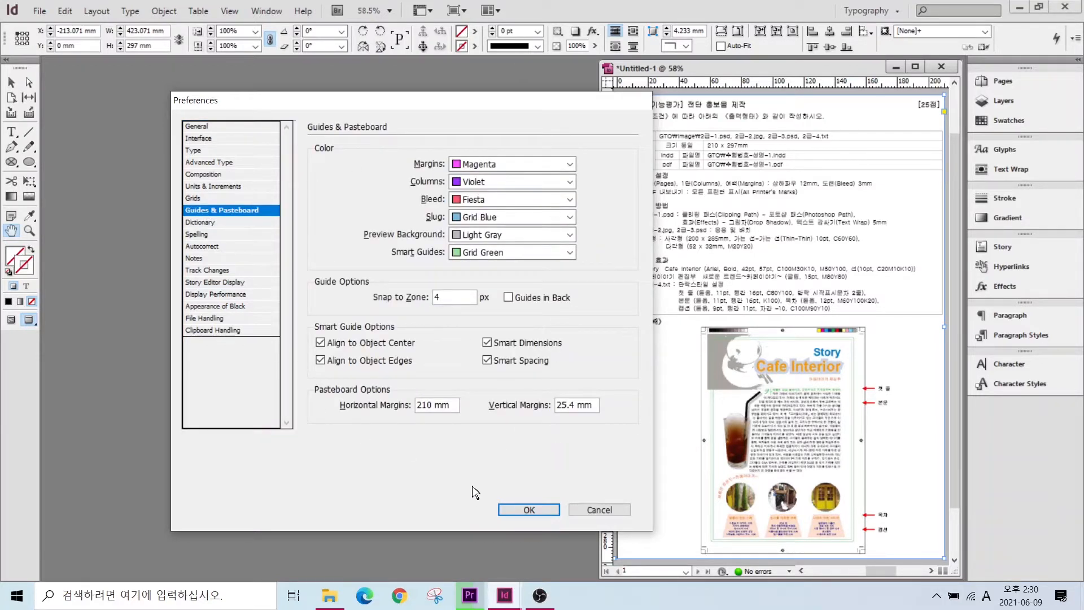
{"action": "left_click", "coordinate": [514, 510]}
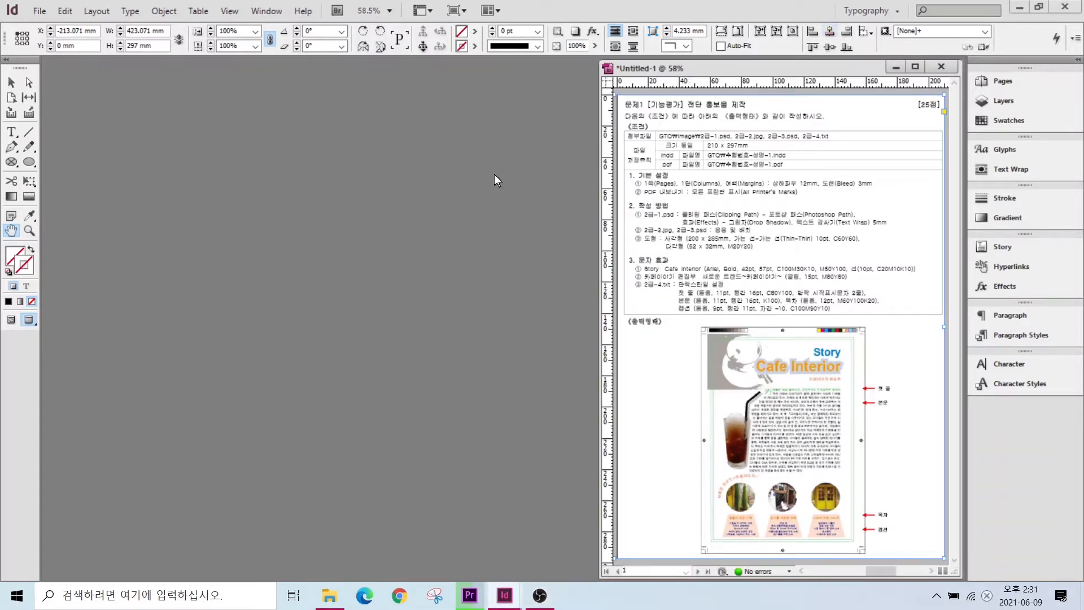
- Start a new document with a 210 × 297 mm page size
{"action": "left_click", "coordinate": [36, 11]}
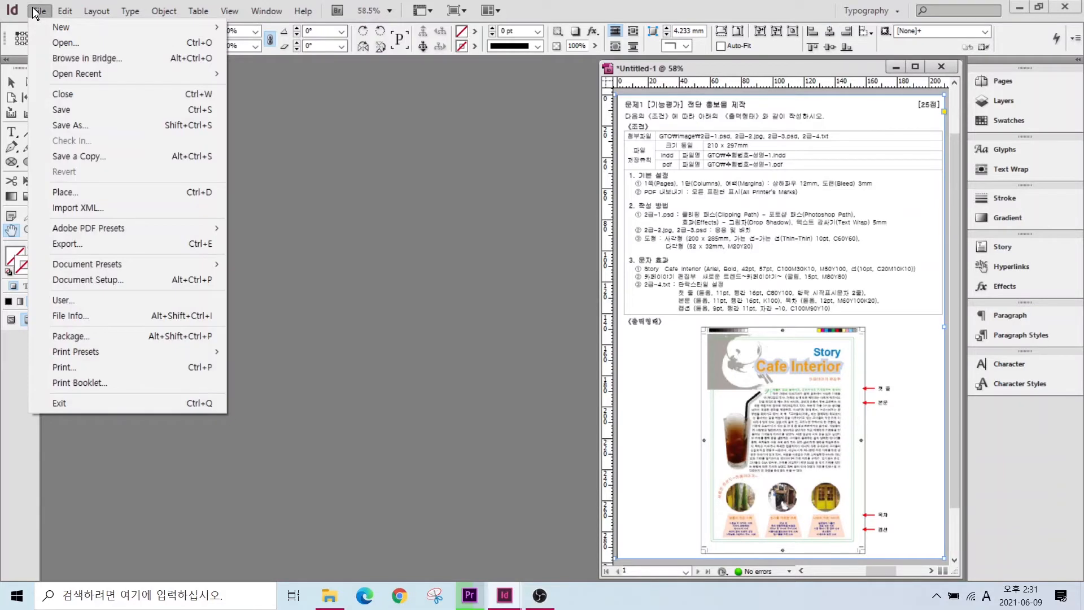
{"action": "mouse_move", "coordinate": [63, 26]}
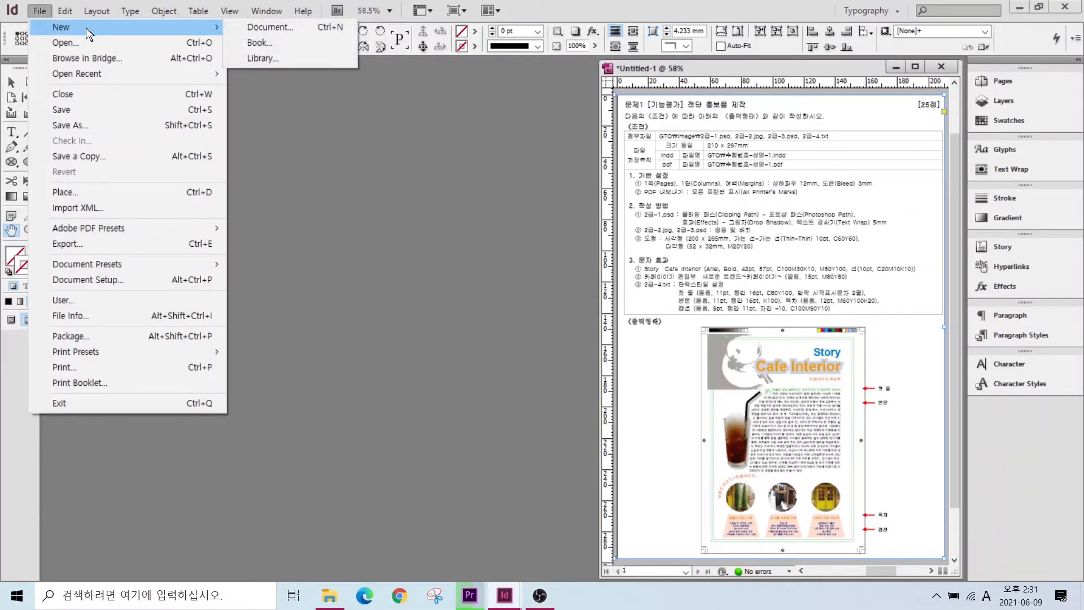
{"action": "left_click", "coordinate": [253, 25]}
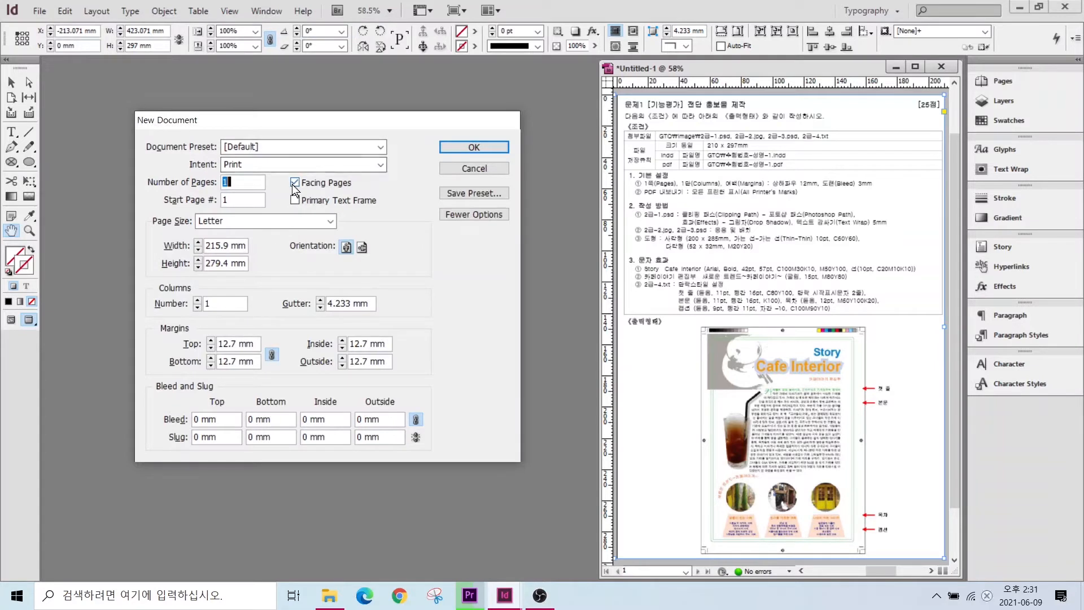
{"action": "key", "text": "alt"}
{"action": "left_click_drag", "start_coordinate": [700, 136], "coordinate": [756, 150]}
{"action": "left_click_drag", "start_coordinate": [659, 180], "coordinate": [613, 150]}
{"action": "left_click_drag", "start_coordinate": [709, 177], "coordinate": [865, 197]}
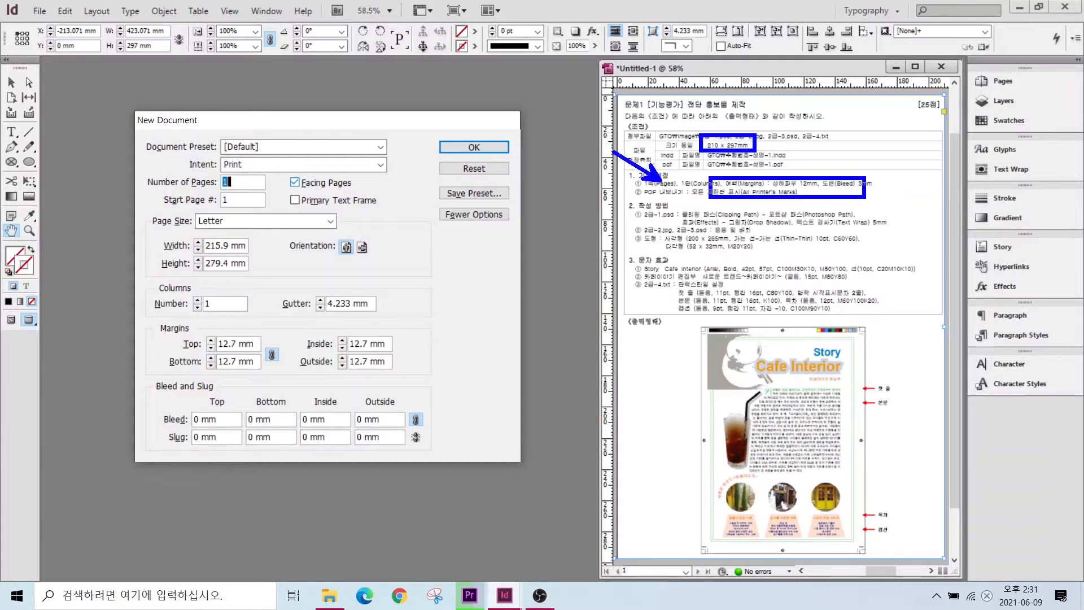
{"action": "key", "text": "Escape"}
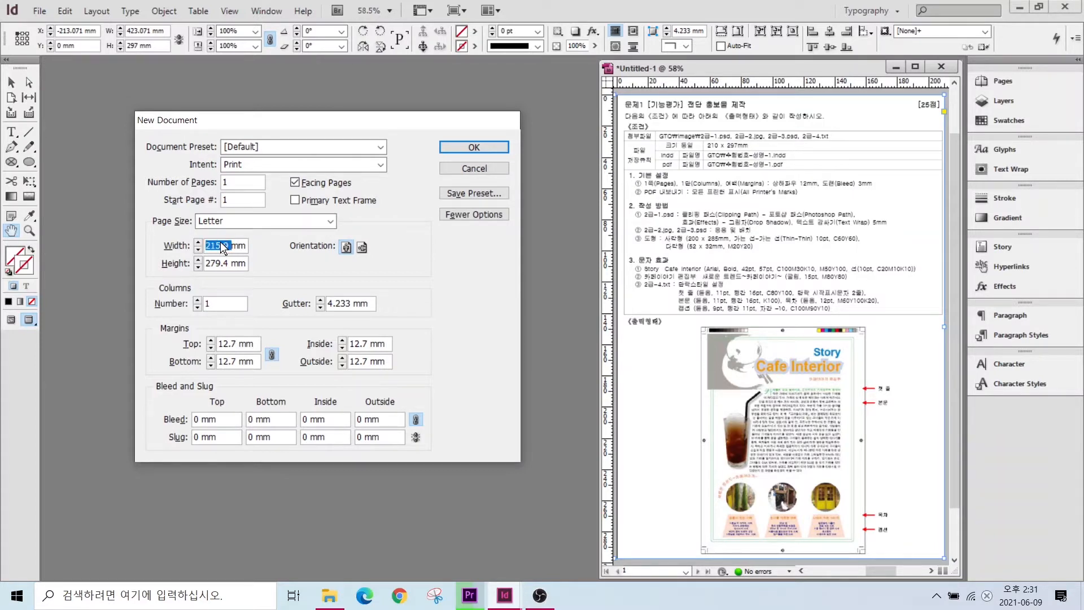
{"action": "type", "text": "210"}
{"action": "key", "text": "Tab"}
{"action": "type", "text": "297"}
{"action": "left_click", "coordinate": [222, 305]}
- Set linked 12 mm margins and 3 mm bleed on all sides, then create the document
{"action": "key", "text": "alt"}
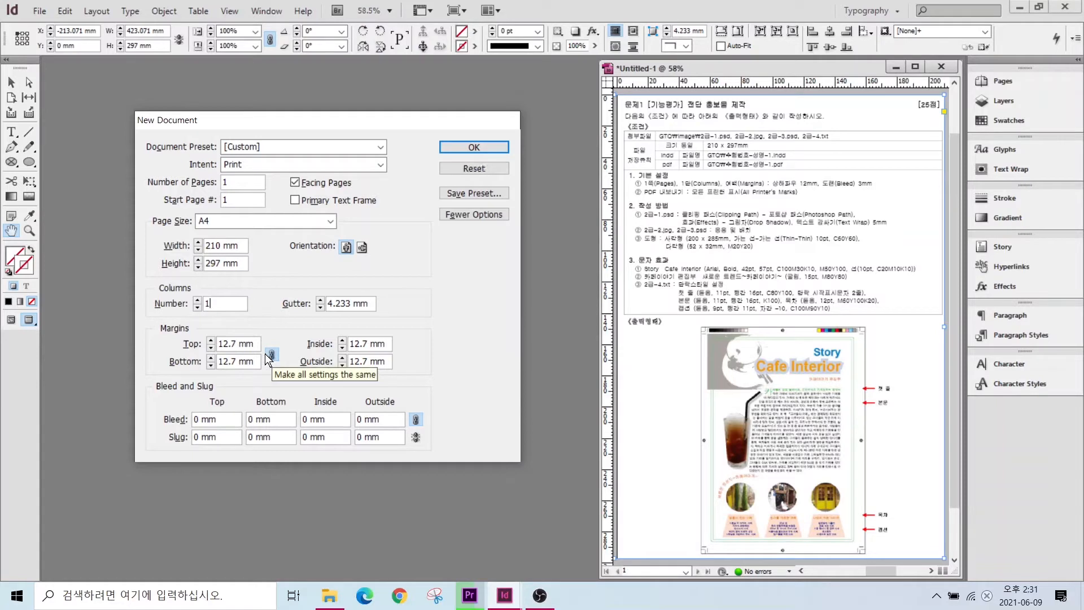
{"action": "mouse_move", "coordinate": [286, 352]}
{"action": "left_mouse_down"}
{"action": "mouse_move", "coordinate": [264, 358]}
{"action": "mouse_move", "coordinate": [271, 336]}
{"action": "mouse_move", "coordinate": [291, 336]}
{"action": "mouse_move", "coordinate": [288, 364]}
{"action": "left_mouse_up"}
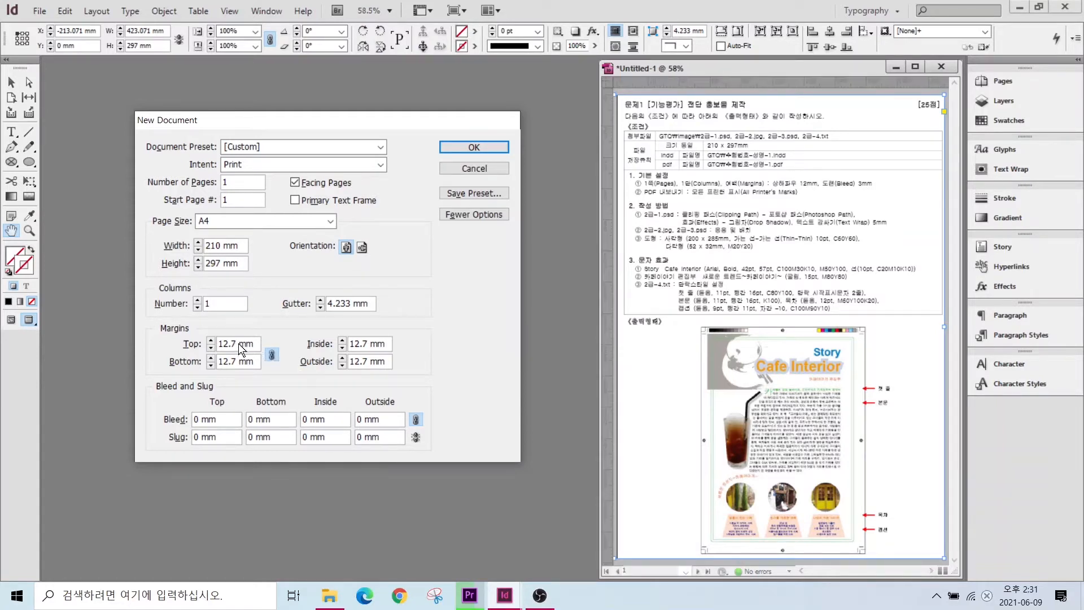
{"action": "double_click", "coordinate": [228, 343]}
{"action": "type", "text": "12"}
{"action": "left_click", "coordinate": [229, 363]}
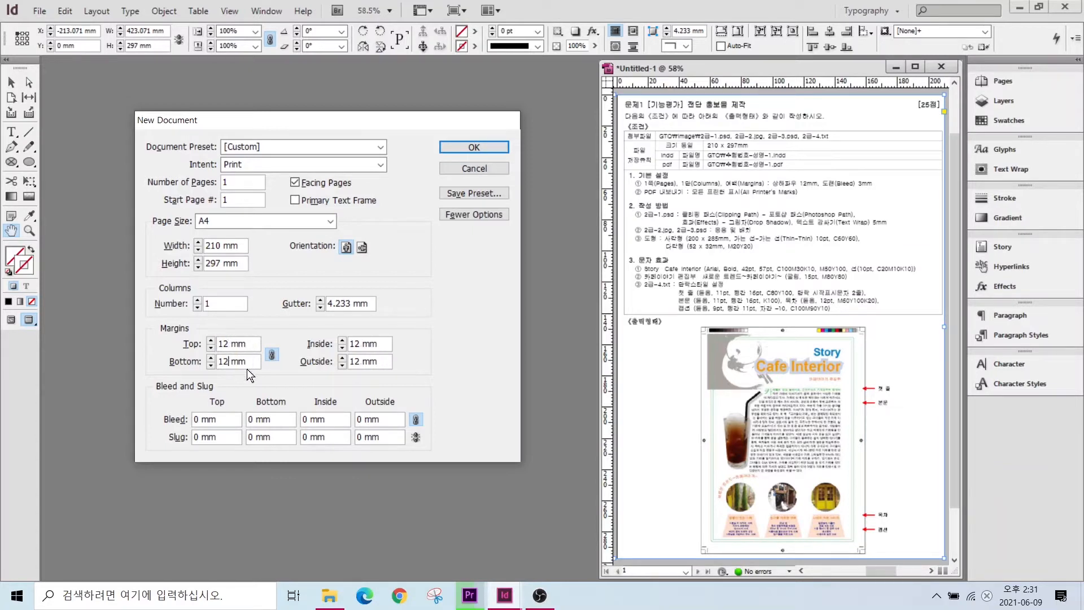
{"action": "key", "text": "alt+2"}
{"action": "mouse_move", "coordinate": [433, 430]}
{"action": "left_mouse_down"}
{"action": "mouse_move", "coordinate": [401, 420]}
{"action": "mouse_move", "coordinate": [411, 406]}
{"action": "mouse_move", "coordinate": [434, 434]}
{"action": "left_mouse_up"}
{"action": "key", "text": "Escape"}
{"action": "left_click_drag", "start_coordinate": [224, 423], "coordinate": [180, 423]}
{"action": "type", "text": "3"}
{"action": "left_click", "coordinate": [276, 425]}
{"action": "left_click", "coordinate": [473, 149]}
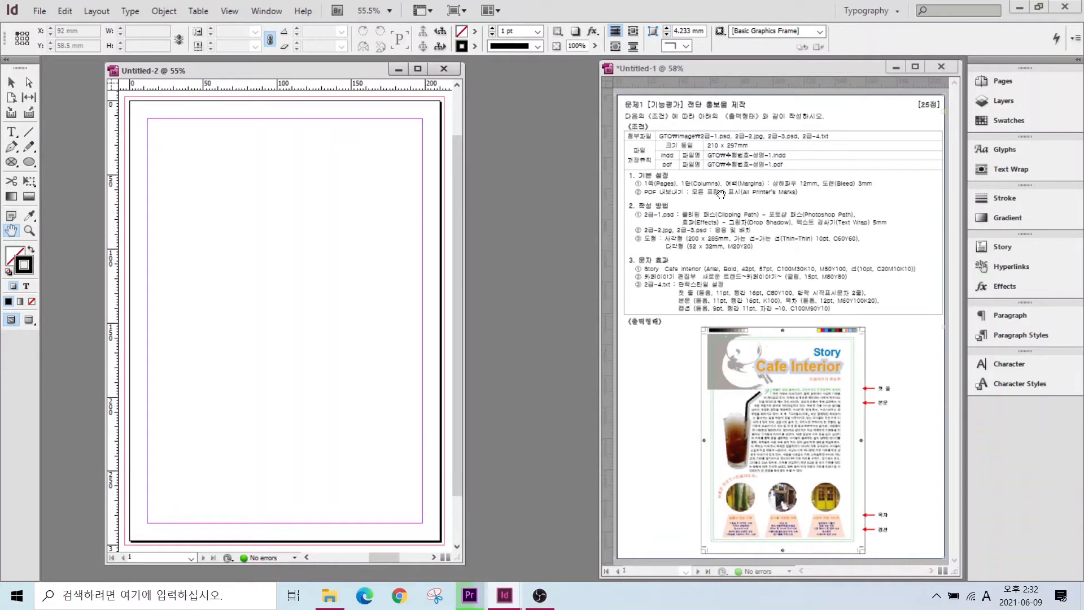
{"action": "key", "text": "alt+2"}
{"action": "left_click_drag", "start_coordinate": [797, 262], "coordinate": [769, 231]}
{"action": "left_click_drag", "start_coordinate": [836, 262], "coordinate": [813, 240]}
{"action": "left_click_drag", "start_coordinate": [878, 265], "coordinate": [862, 244]}
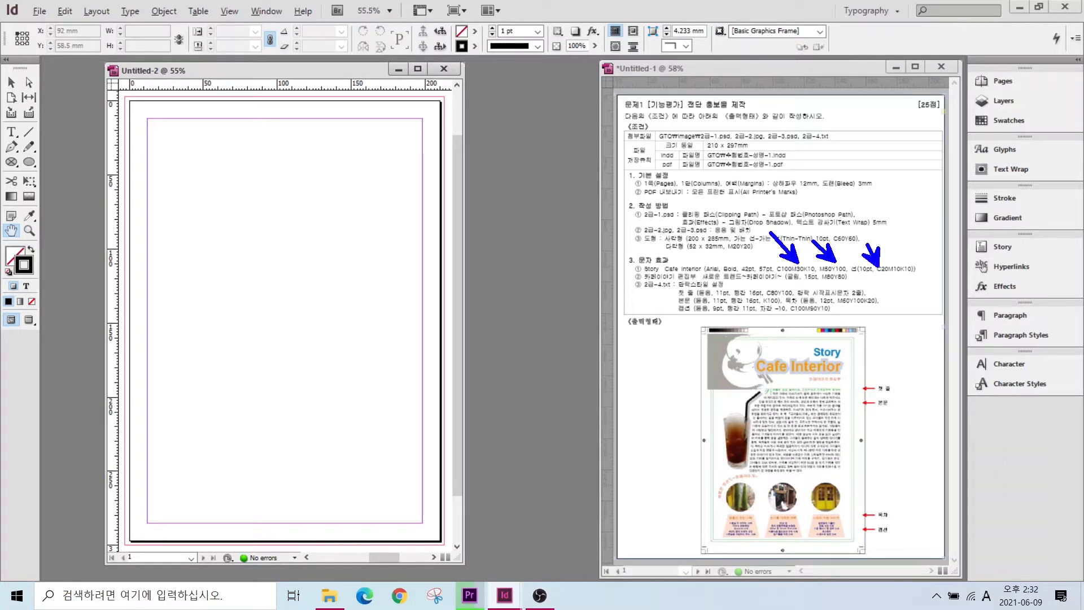
{"action": "left_click_drag", "start_coordinate": [955, 109], "coordinate": [1060, 133]}
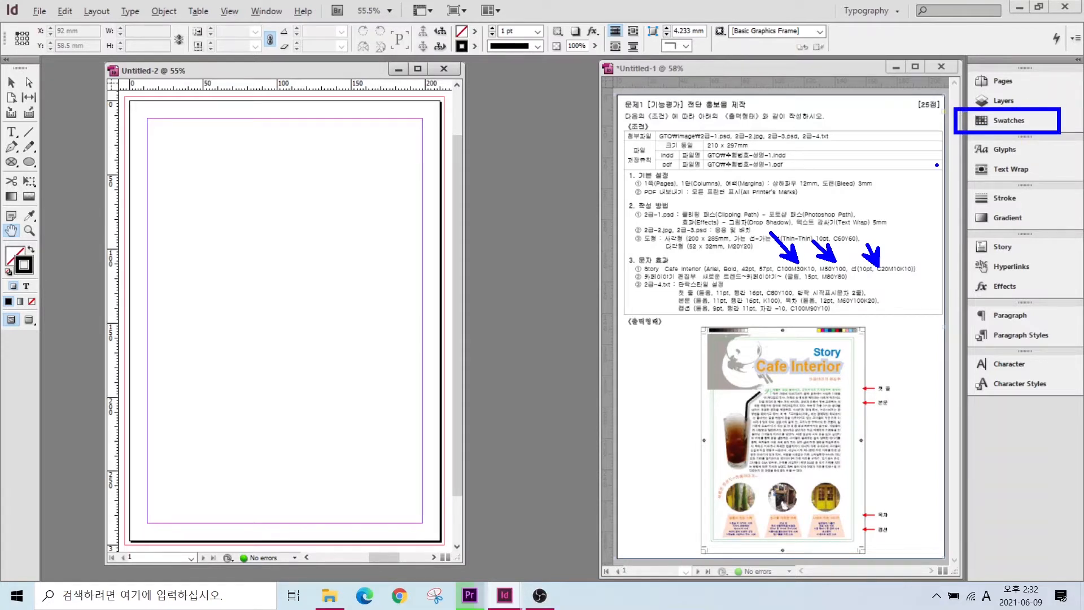
{"action": "mouse_move", "coordinate": [658, 274]}
{"action": "left_mouse_down"}
{"action": "mouse_move", "coordinate": [690, 293]}
{"action": "mouse_move", "coordinate": [893, 320]}
{"action": "left_mouse_up"}
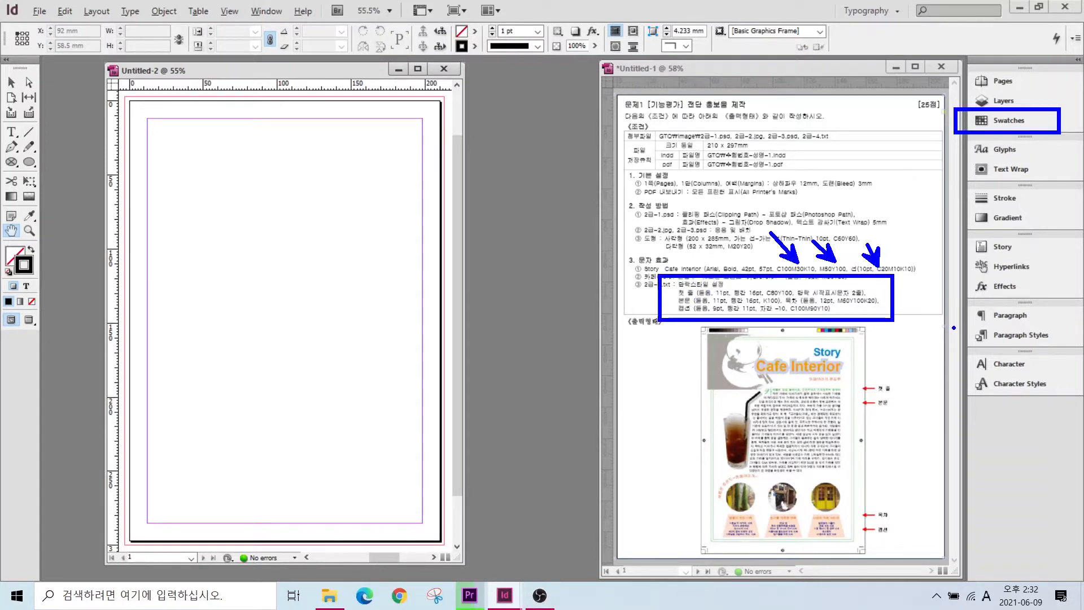
{"action": "left_click_drag", "start_coordinate": [954, 324], "coordinate": [1073, 343]}
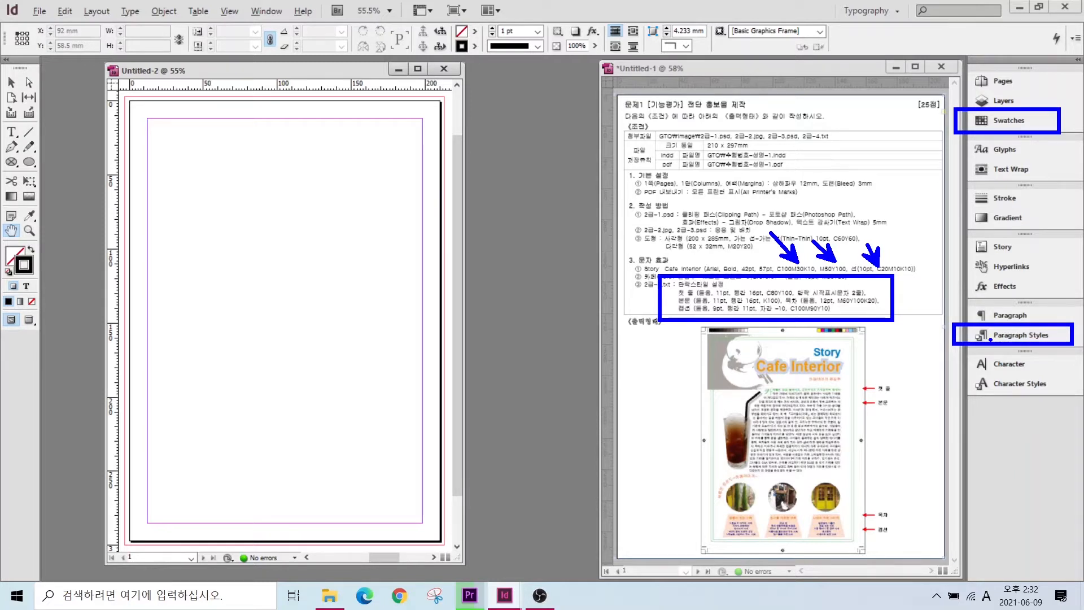
- Add a green C=60 M=0 Y=60 K=0 swatch in the Swatches panel
{"action": "left_click", "coordinate": [1004, 117]}
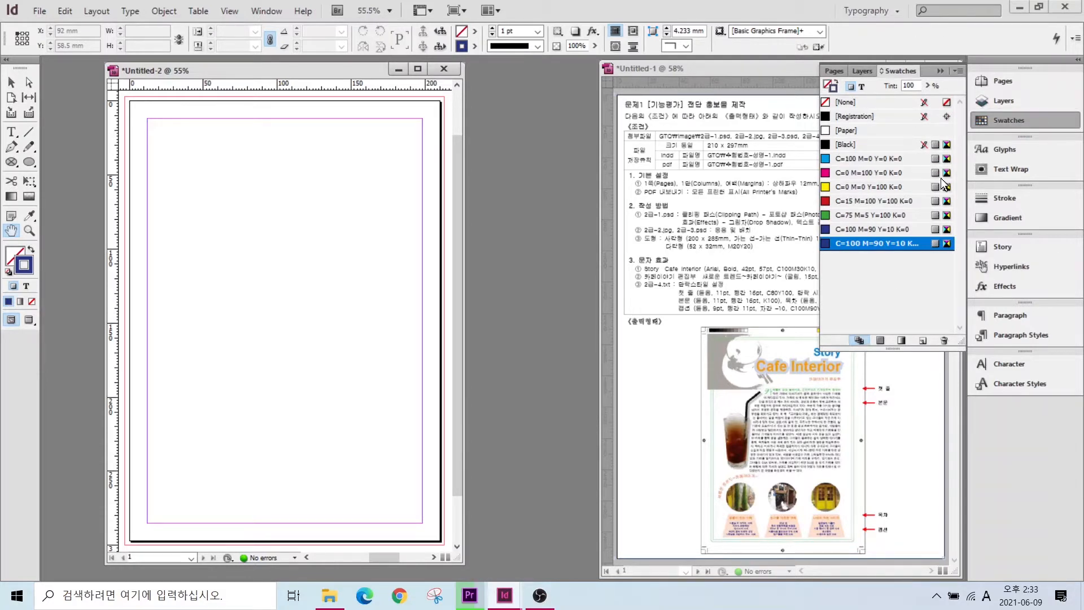
{"action": "left_click", "coordinate": [923, 342]}
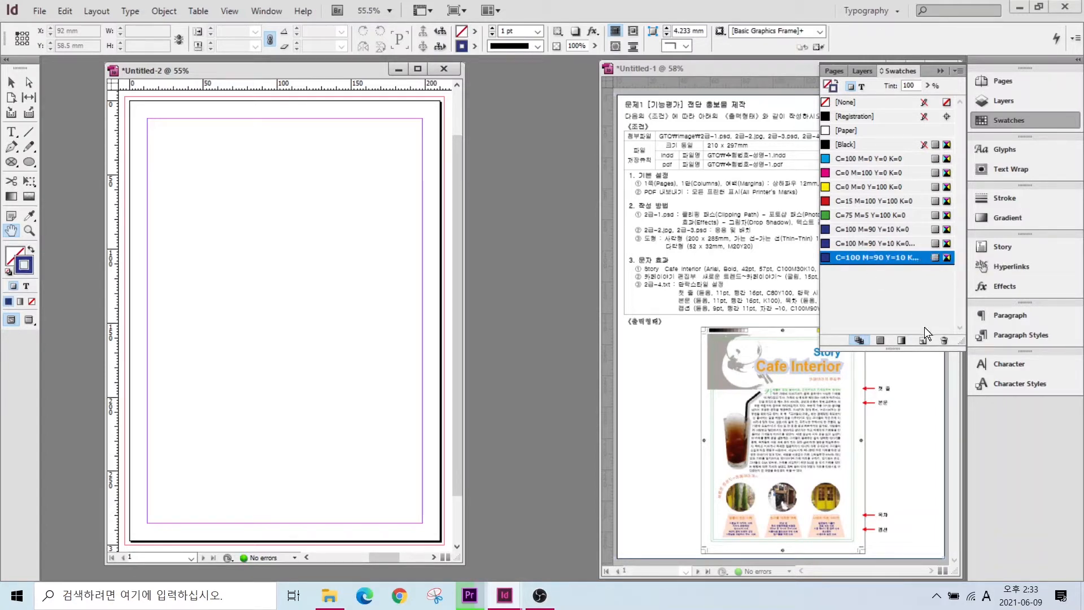
{"action": "double_click", "coordinate": [855, 258]}
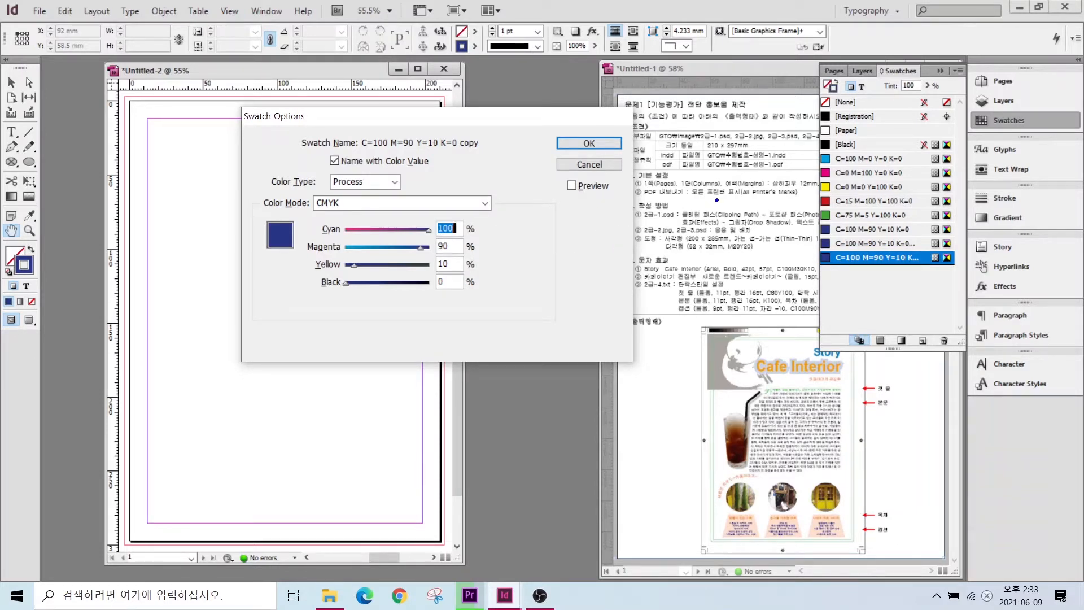
{"action": "left_click_drag", "start_coordinate": [735, 242], "coordinate": [696, 199]}
{"action": "key", "text": "Escape"}
{"action": "double_click", "coordinate": [451, 229]}
{"action": "type", "text": "60"}
{"action": "key", "text": "Tab"}
{"action": "type", "text": "0"}
{"action": "key", "text": "Tab"}
{"action": "type", "text": "60"}
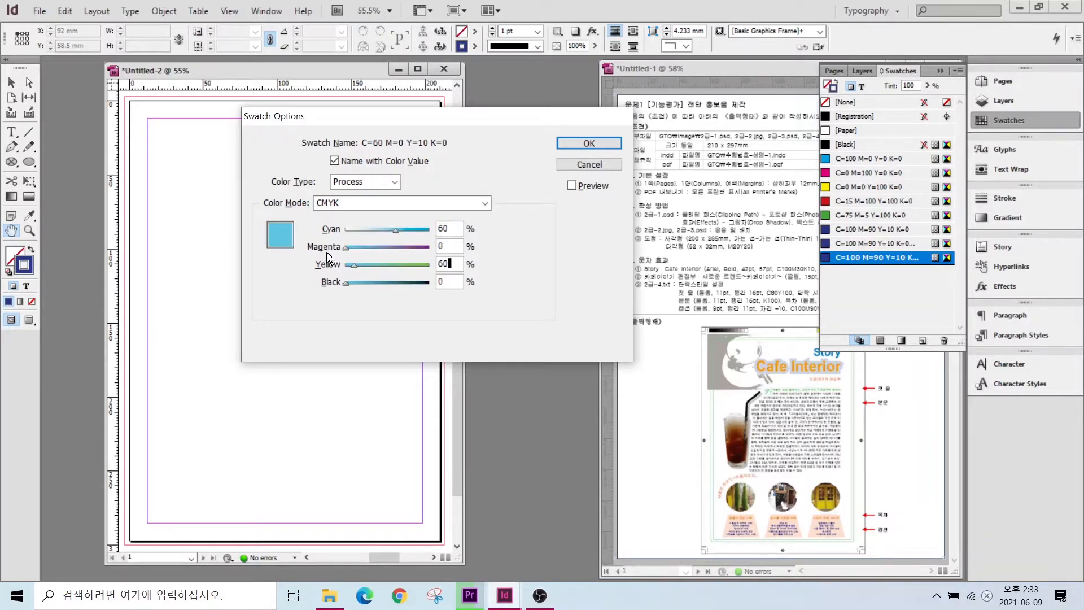
{"action": "left_click", "coordinate": [447, 246]}
{"action": "left_click", "coordinate": [447, 264]}
{"action": "left_click", "coordinate": [587, 144]}
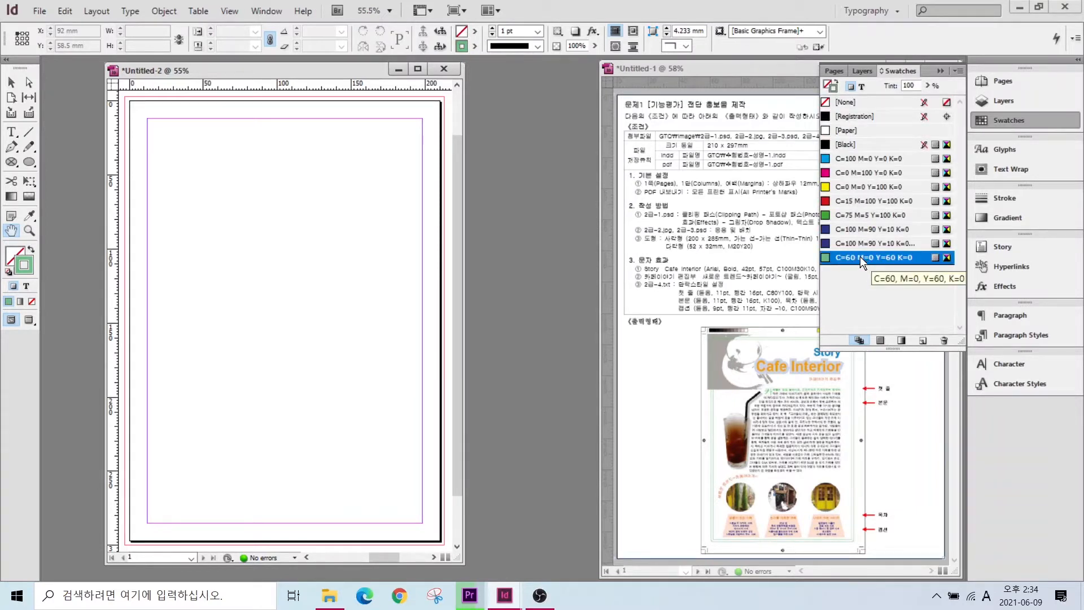
- Add swatches C=0 M=20 Y=20 K=0 and C=20 M=10 Y=0 K=10
{"action": "left_click", "coordinate": [924, 341]}
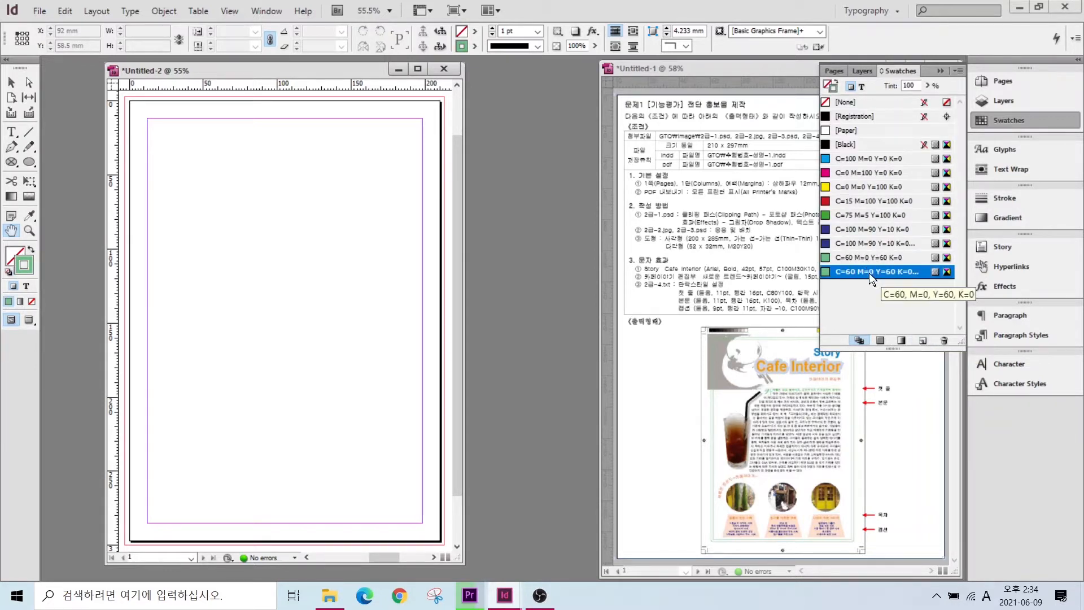
{"action": "double_click", "coordinate": [869, 273]}
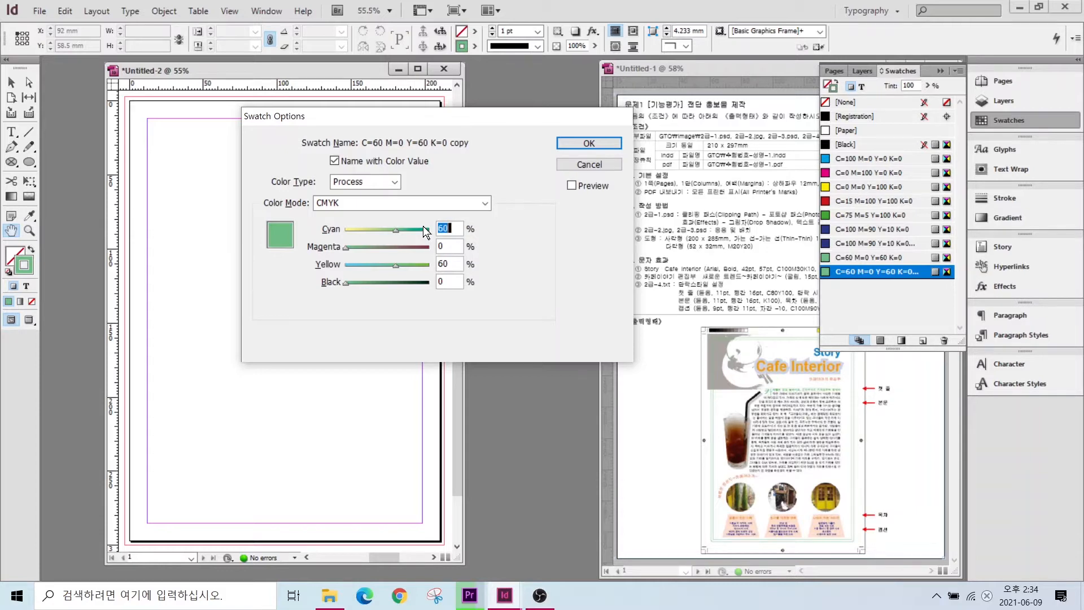
{"action": "type", "text": "0"}
{"action": "key", "text": "Tab"}
{"action": "type", "text": "20"}
{"action": "key", "text": "Tab"}
{"action": "type", "text": "20"}
{"action": "key", "text": "Tab"}
{"action": "type", "text": "0"}
{"action": "key", "text": "Return"}
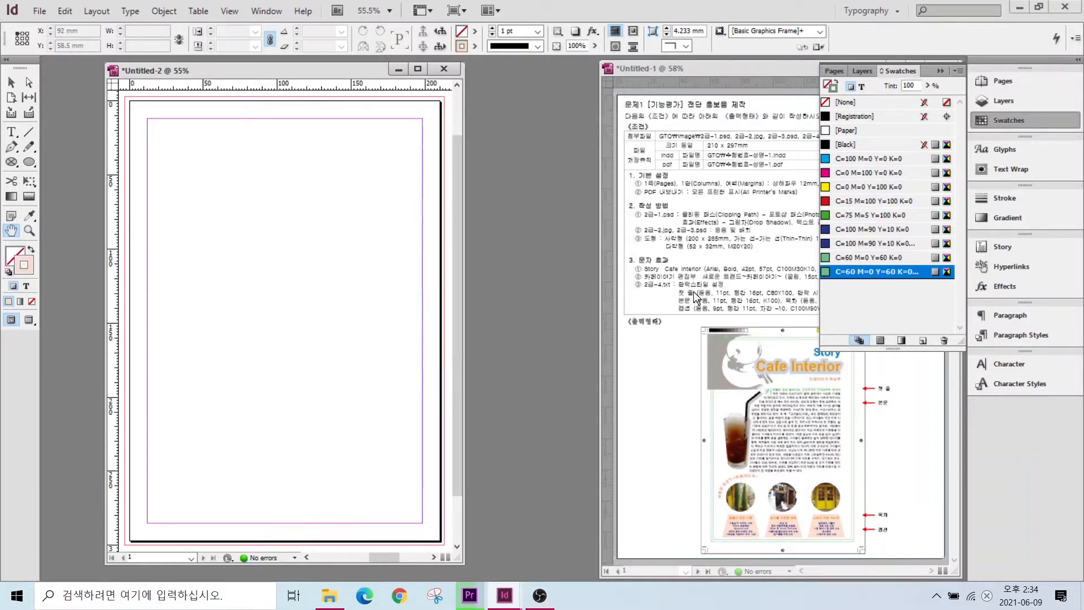
{"action": "left_click", "coordinate": [922, 340]}
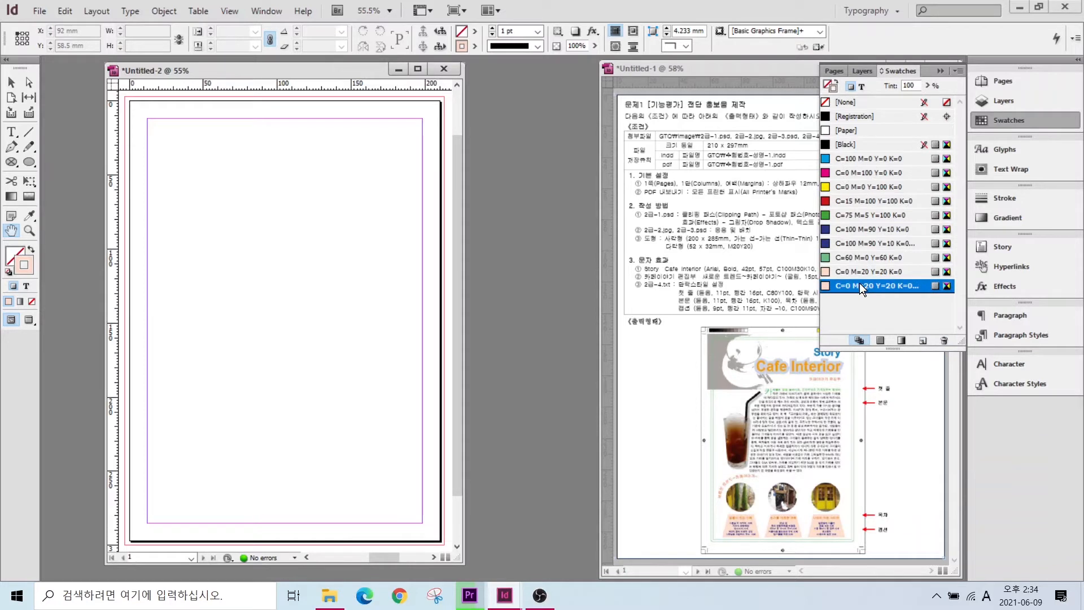
{"action": "double_click", "coordinate": [859, 285]}
{"action": "type", "text": "20"}
{"action": "key", "text": "Tab"}
{"action": "type", "text": "10"}
{"action": "key", "text": "Tab"}
{"action": "type", "text": "0"}
{"action": "key", "text": "Tab"}
{"action": "type", "text": "10"}
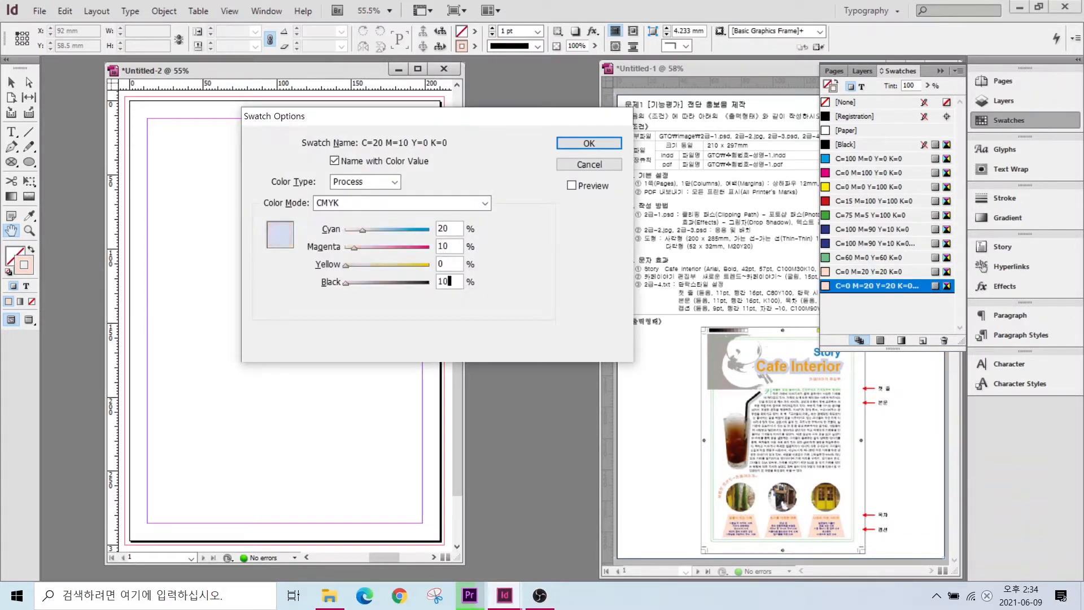
{"action": "key", "text": "Return"}
- Add swatches C=100 M=30 Y=0 K=10 and orange C=0 M=50 Y=100 K=0
{"action": "left_click", "coordinate": [922, 340]}
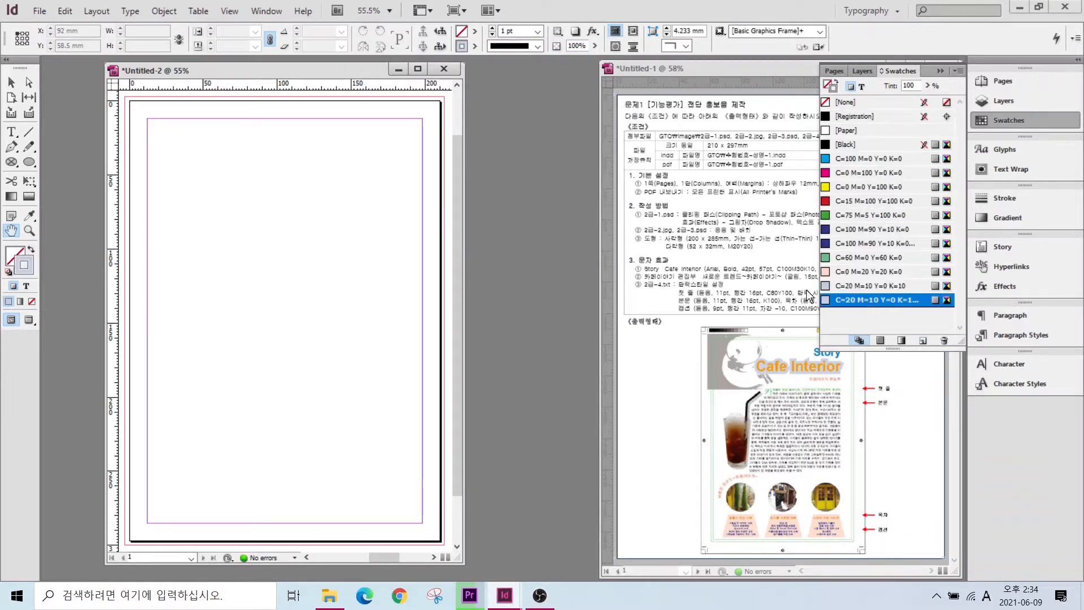
{"action": "double_click", "coordinate": [860, 300]}
{"action": "type", "text": "100"}
{"action": "key", "text": "Tab"}
{"action": "type", "text": "30"}
{"action": "key", "text": "Return"}
{"action": "left_click", "coordinate": [924, 341]}
{"action": "double_click", "coordinate": [851, 308]}
{"action": "type", "text": "0"}
{"action": "key", "text": "Tab"}
{"action": "type", "text": "50"}
{"action": "key", "text": "Tab"}
{"action": "type", "text": "100"}
{"action": "key", "text": "Tab"}
{"action": "type", "text": "0"}
{"action": "key", "text": "Return"}
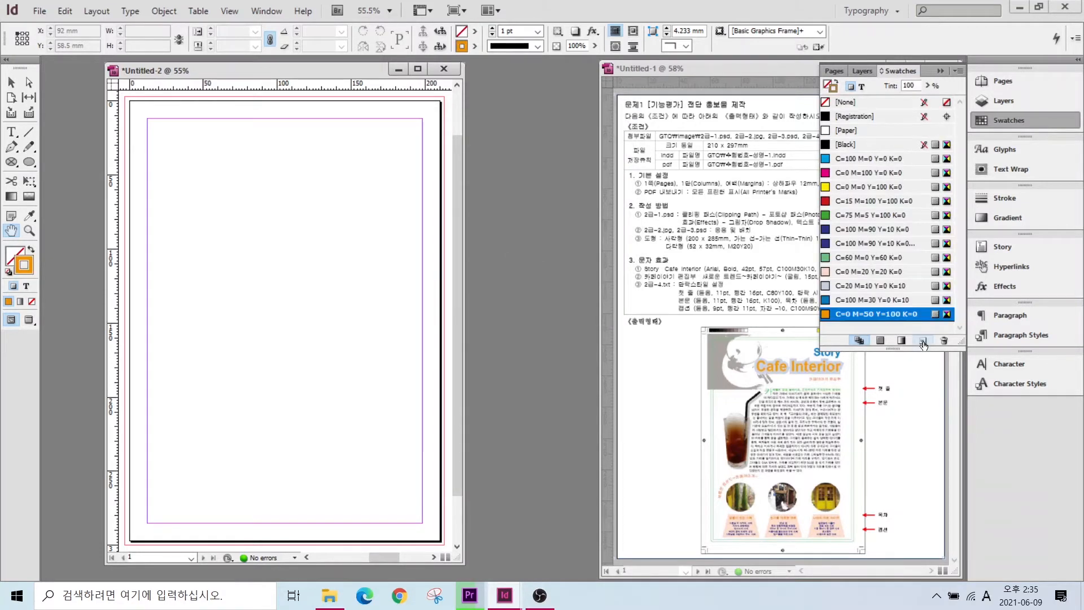
- Add a C=0 M=80 Y=100 K=0 swatch, further edited copies, and a dark blue swatch
{"action": "left_click", "coordinate": [923, 341]}
{"action": "double_click", "coordinate": [850, 327]}
{"action": "key", "text": "Tab"}
{"action": "type", "text": "80"}
{"action": "key", "text": "Return"}
{"action": "left_click", "coordinate": [923, 341]}
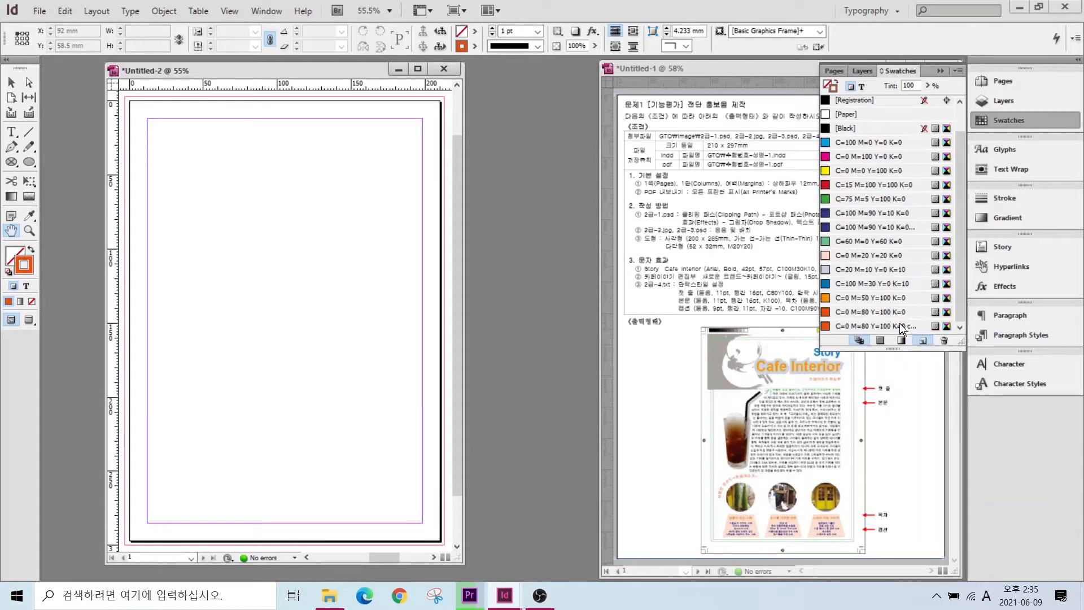
{"action": "double_click", "coordinate": [878, 325]}
{"action": "key", "text": "Return"}
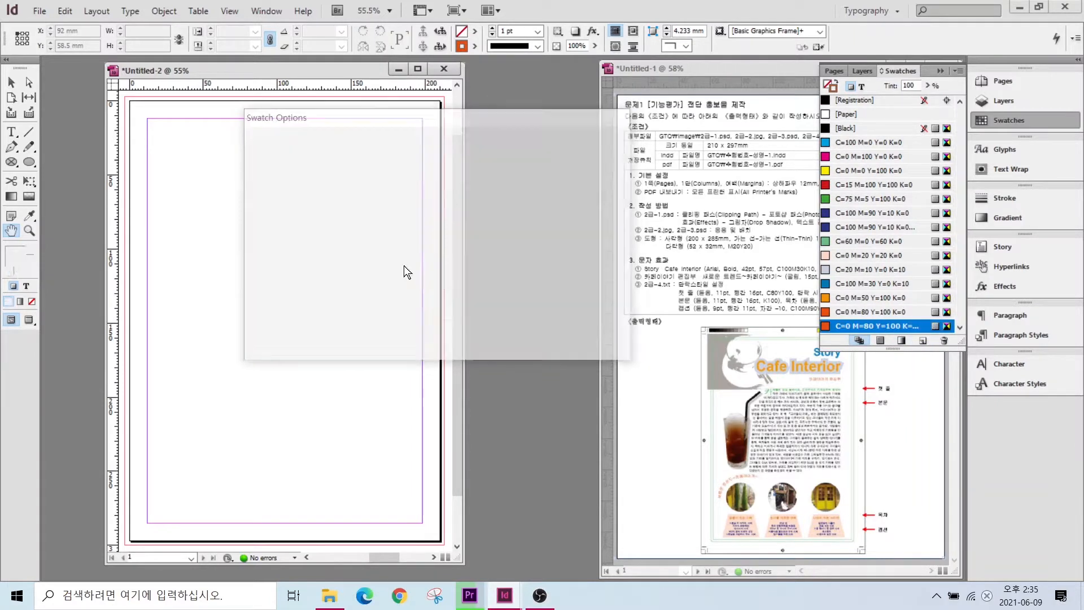
{"action": "left_click", "coordinate": [922, 341]}
{"action": "double_click", "coordinate": [879, 326]}
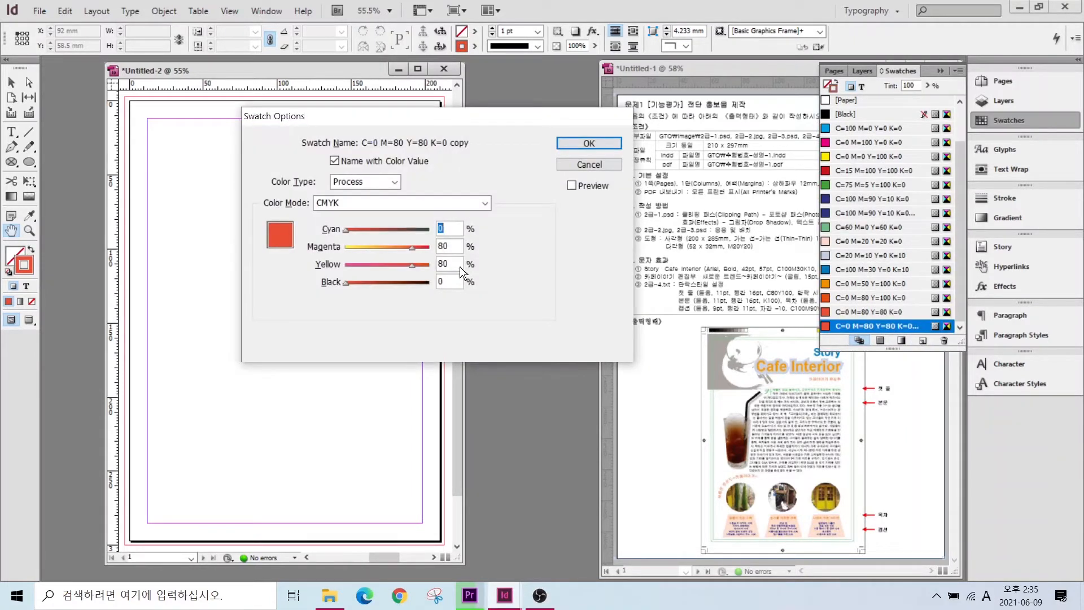
{"action": "double_click", "coordinate": [459, 266]}
{"action": "type", "text": "100"}
{"action": "key", "text": "Tab"}
{"action": "key", "text": "Return"}
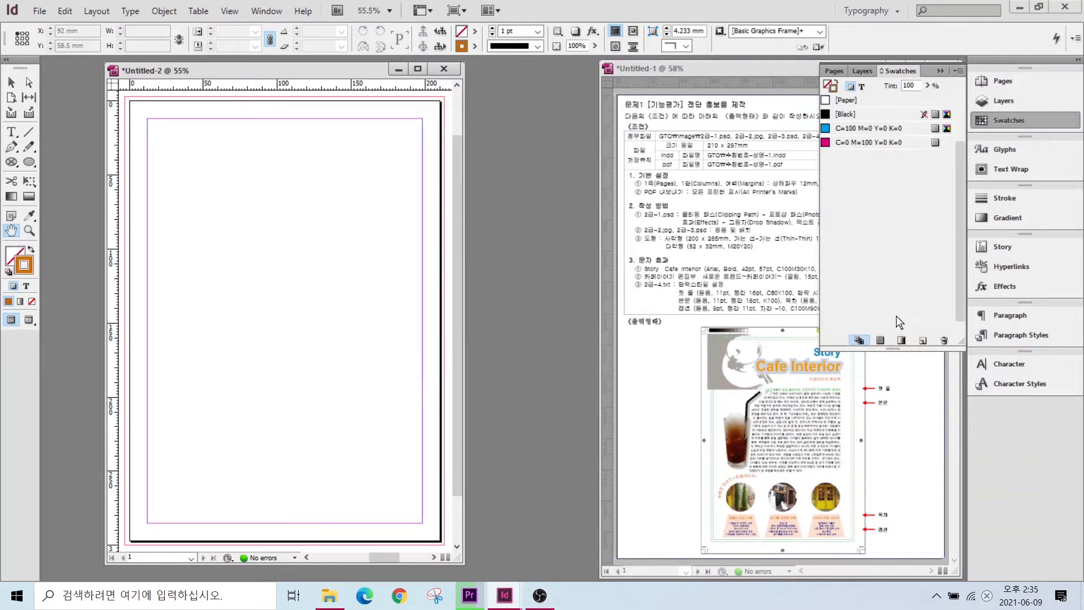
{"action": "left_click", "coordinate": [922, 340]}
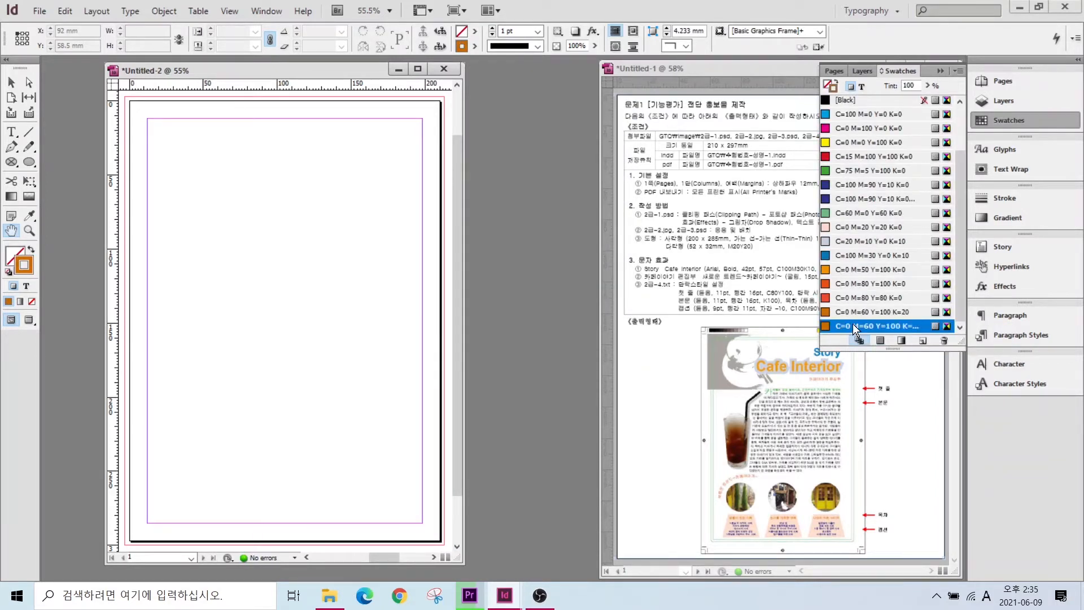
{"action": "double_click", "coordinate": [852, 325]}
{"action": "type", "text": "100"}
{"action": "key", "text": "Tab"}
{"action": "key", "text": "Tab"}
{"action": "type", "text": "10"}
{"action": "key", "text": "Return"}
- Set the [Basic Paragraph] style's font family to Dotum in the Paragraph Styles panel
{"action": "left_click", "coordinate": [696, 303]}
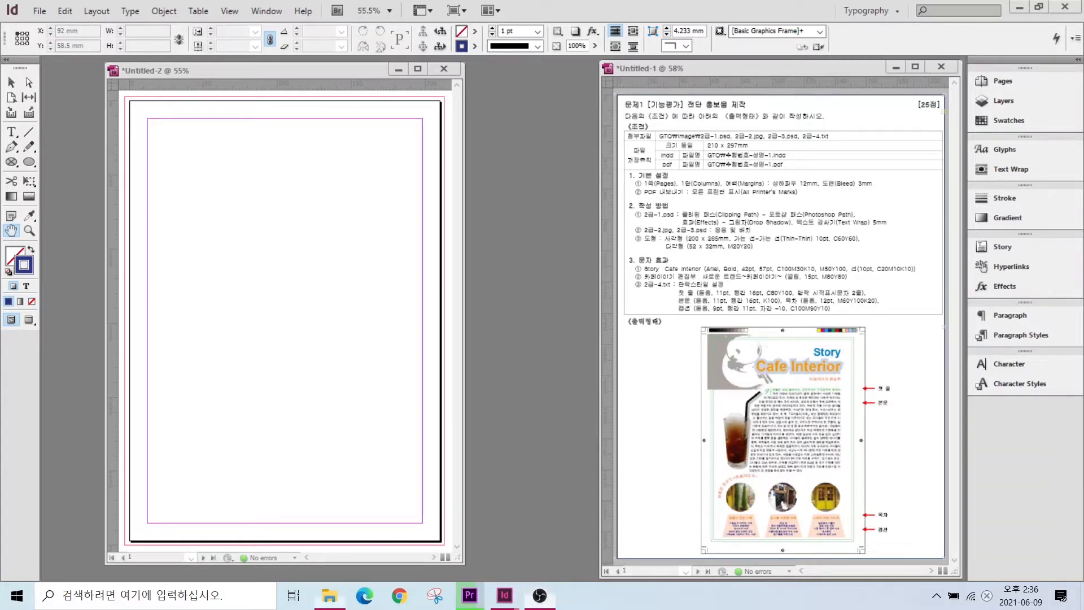
{"action": "left_click", "coordinate": [1003, 338]}
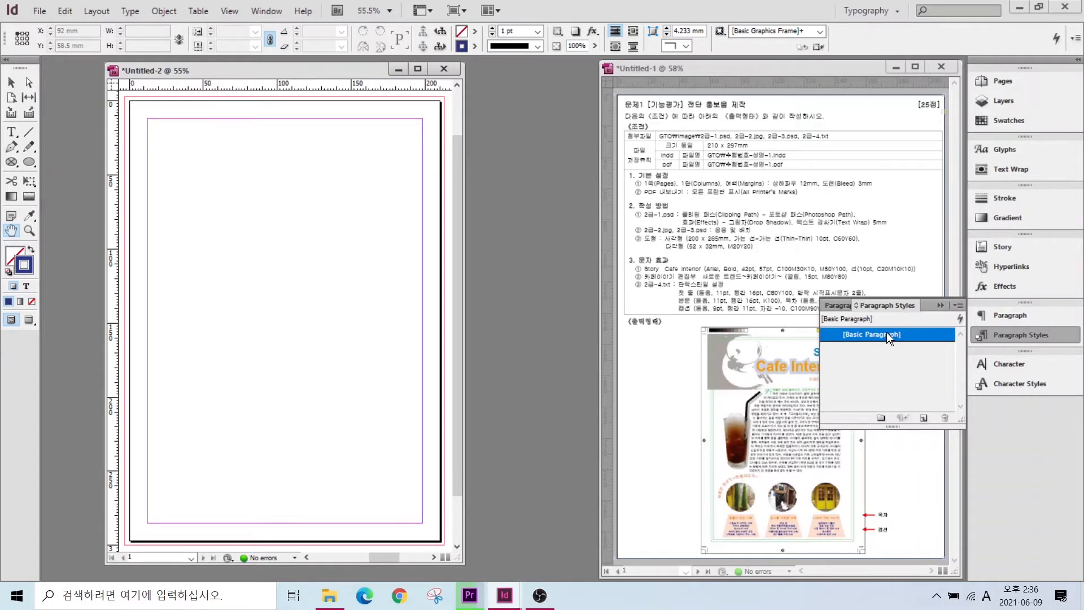
{"action": "double_click", "coordinate": [886, 335]}
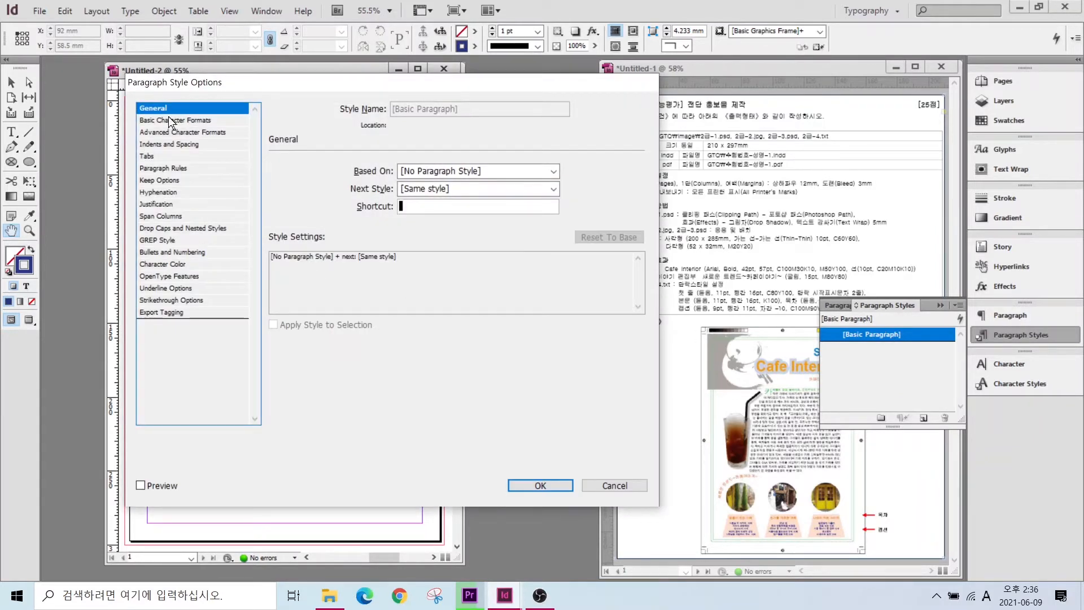
{"action": "left_click", "coordinate": [168, 121]}
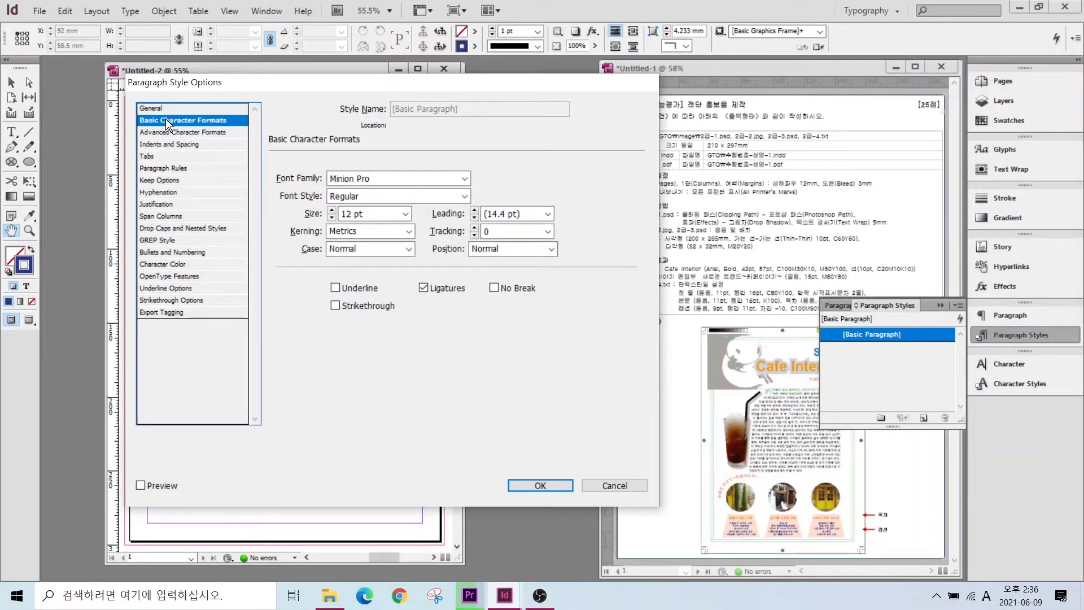
{"action": "left_click", "coordinate": [426, 178]}
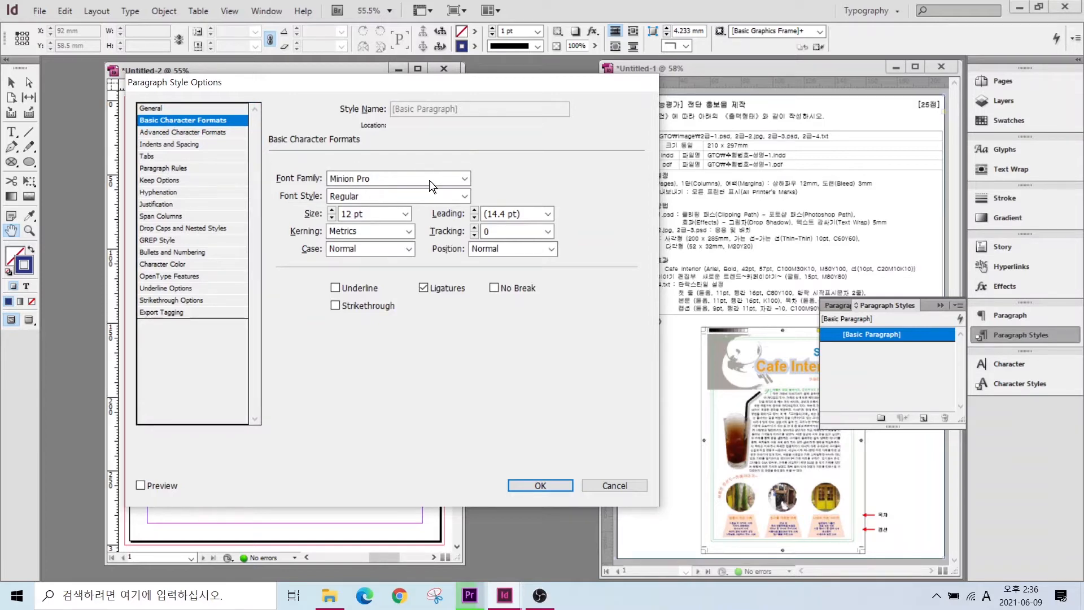
{"action": "left_click", "coordinate": [466, 179]}
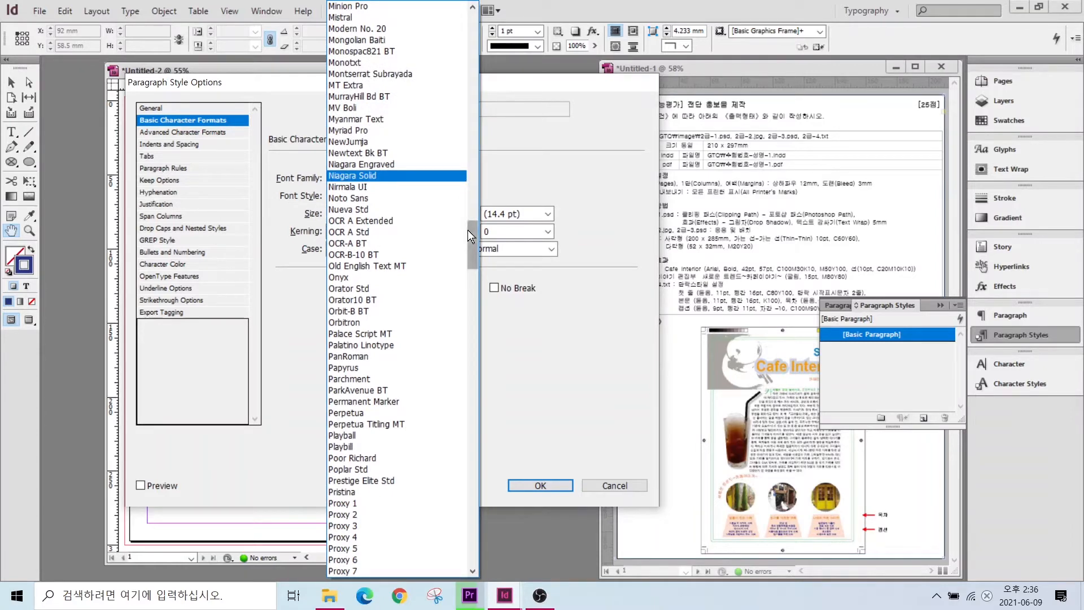
{"action": "left_click_drag", "start_coordinate": [472, 234], "coordinate": [476, 6]}
{"action": "left_click", "coordinate": [347, 51]}
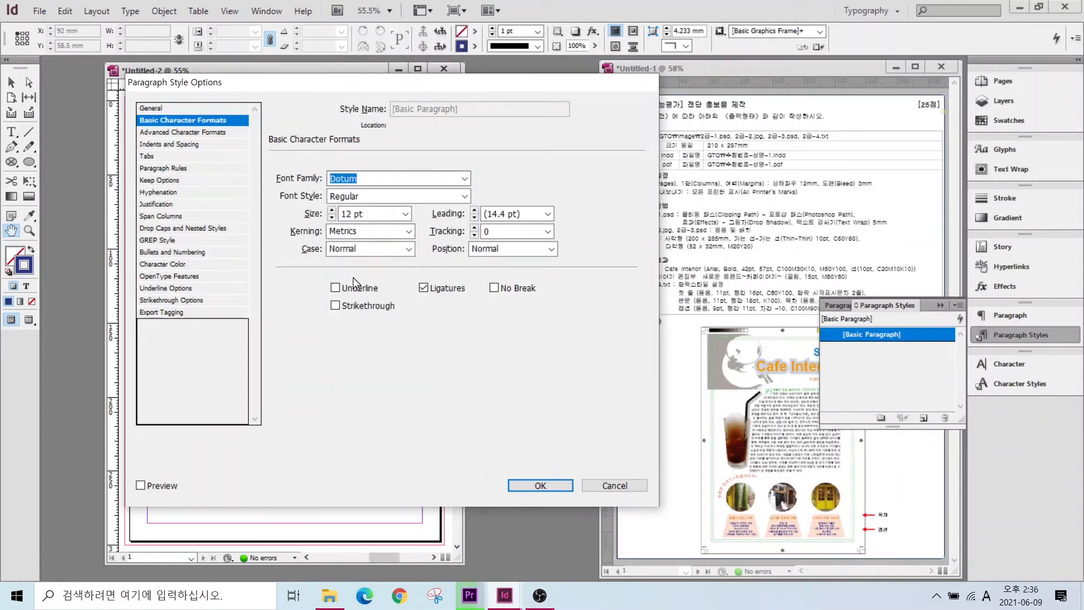
{"action": "left_click", "coordinate": [540, 485]}
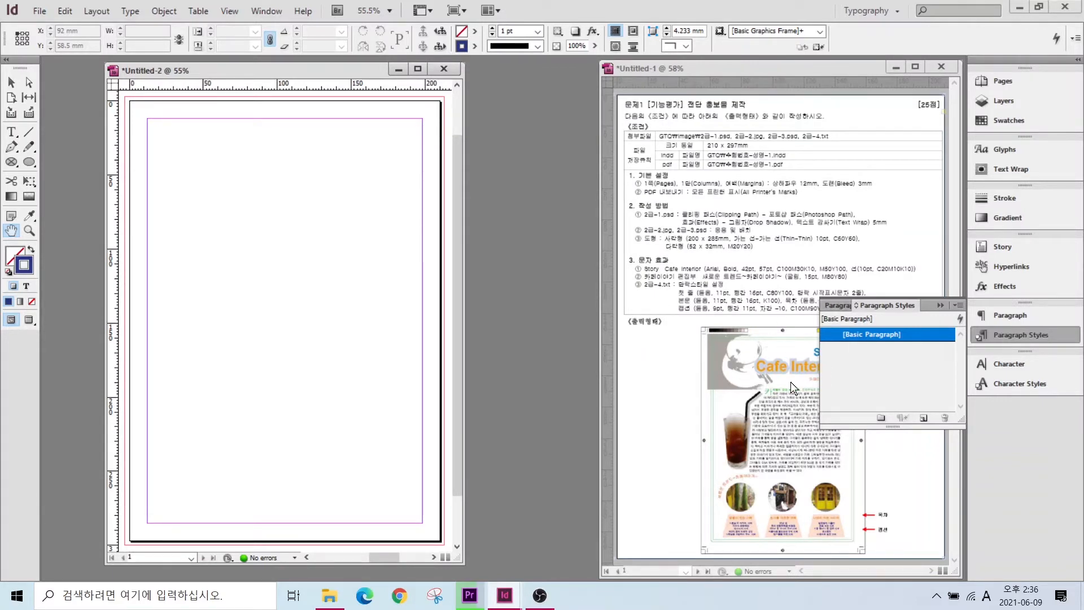
{"action": "left_click", "coordinate": [872, 333]}
{"action": "left_click_drag", "start_coordinate": [674, 285], "coordinate": [614, 254]}
{"action": "key", "text": "Escape"}
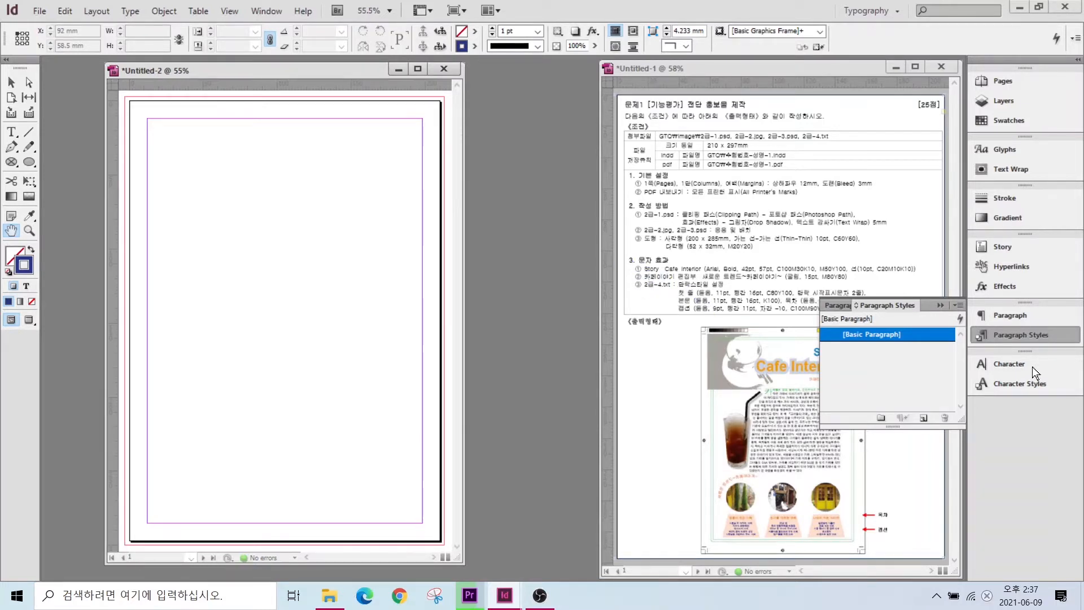
- Create a new paragraph style and name it 첫 줄
{"action": "left_click", "coordinate": [923, 419]}
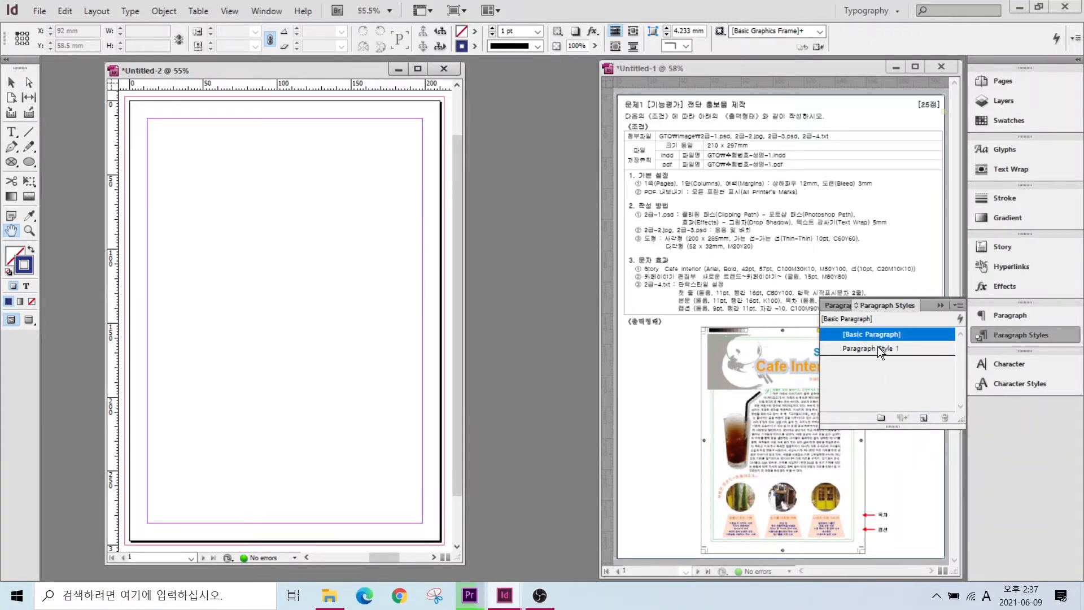
{"action": "left_click", "coordinate": [878, 347]}
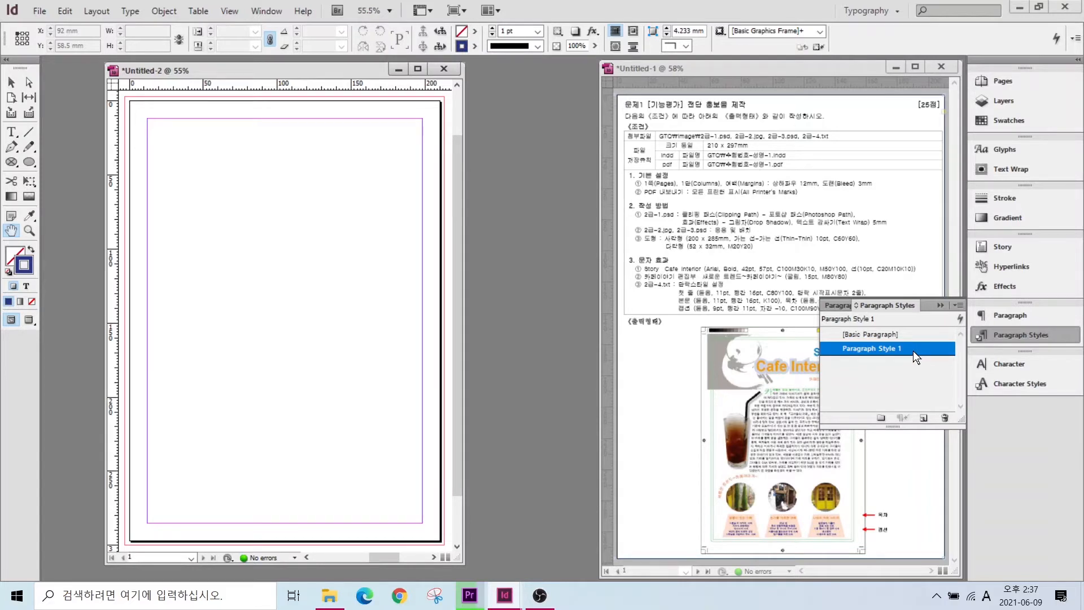
{"action": "double_click", "coordinate": [913, 351]}
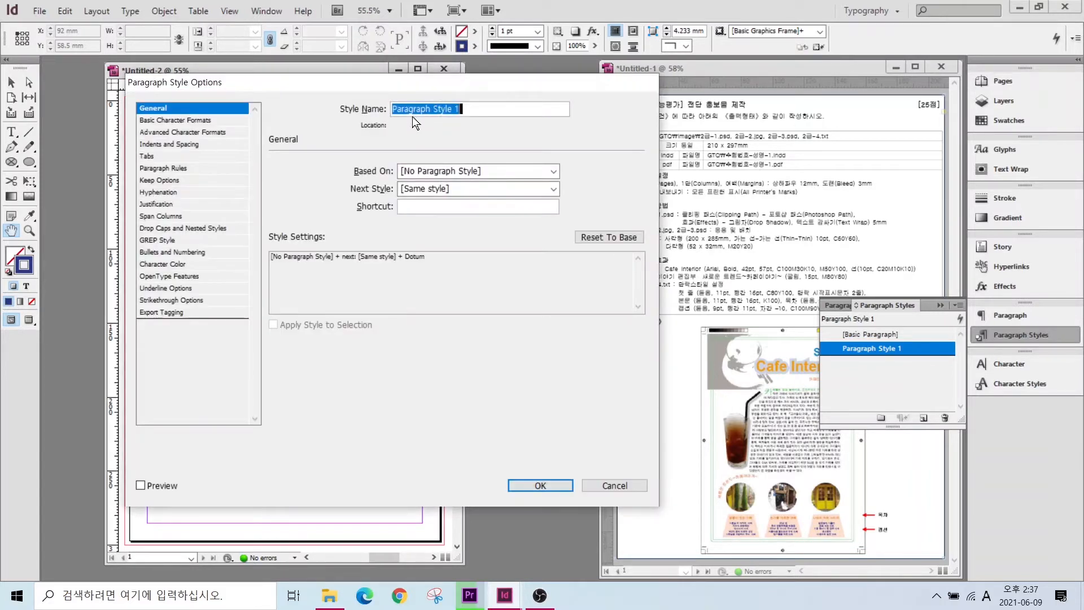
{"action": "key", "text": "BackSpace"}
{"action": "key", "text": "Hangul"}
{"action": "type", "text": "첫 주ㄹ"}
- Give the style 11 pt size, 15 pt leading and C=0 M=80 Y=100 K=0 colour
{"action": "left_click", "coordinate": [152, 120]}
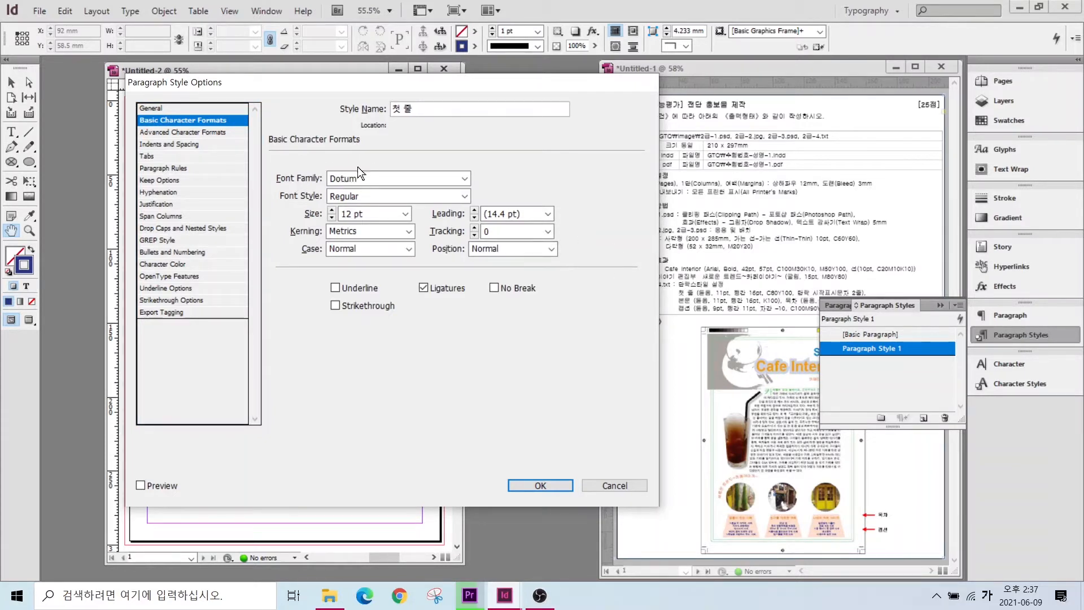
{"action": "left_click", "coordinate": [331, 217]}
{"action": "left_click", "coordinate": [475, 212]}
{"action": "left_click", "coordinate": [474, 212]}
{"action": "left_click", "coordinate": [162, 265]}
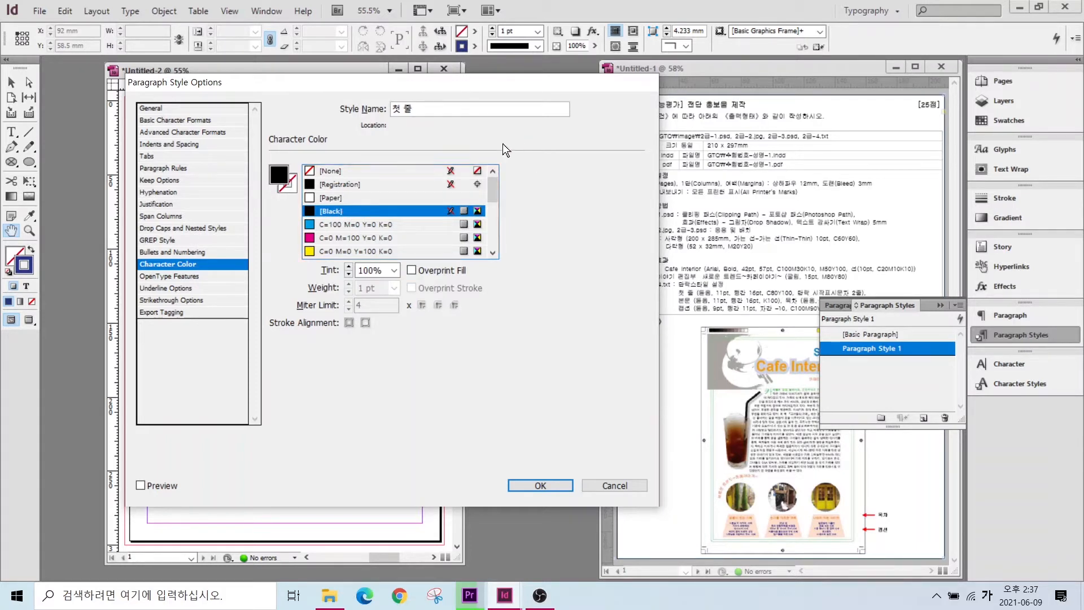
{"action": "left_click_drag", "start_coordinate": [494, 187], "coordinate": [495, 259]}
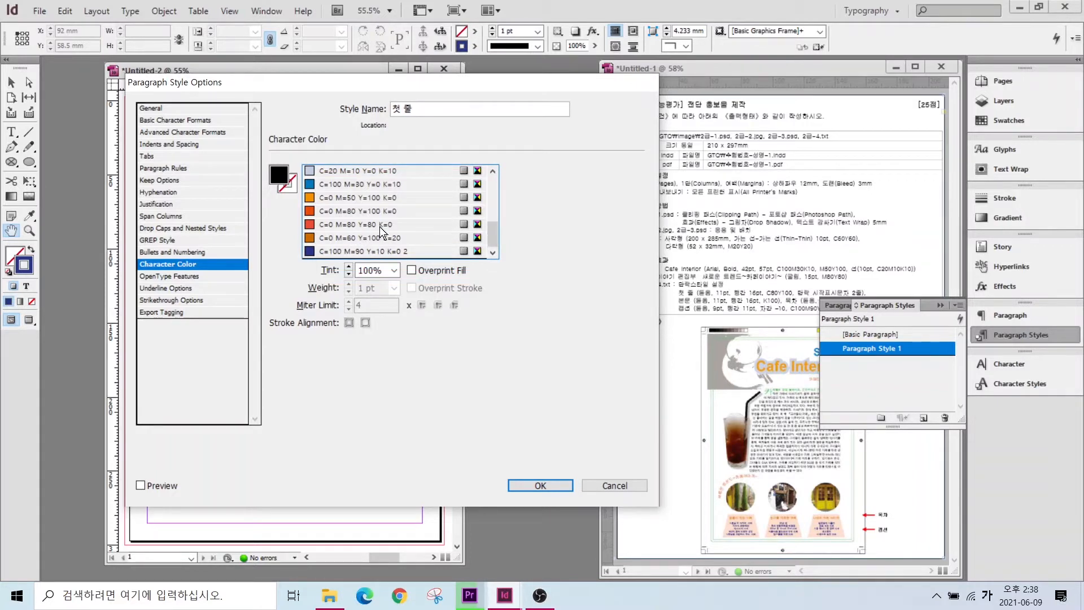
{"action": "left_click", "coordinate": [351, 236]}
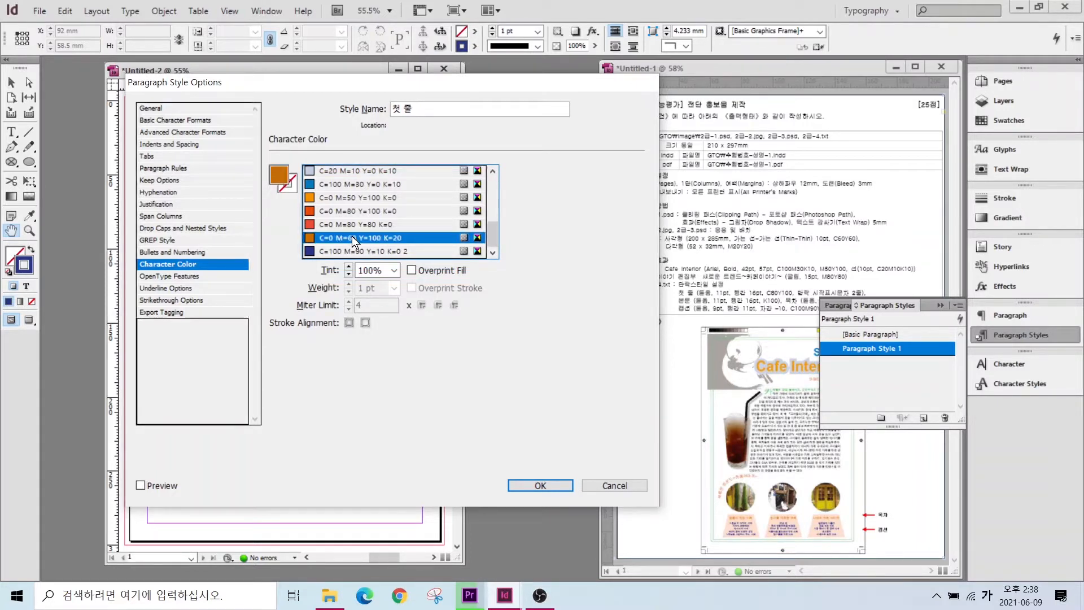
{"action": "left_click", "coordinate": [347, 211]}
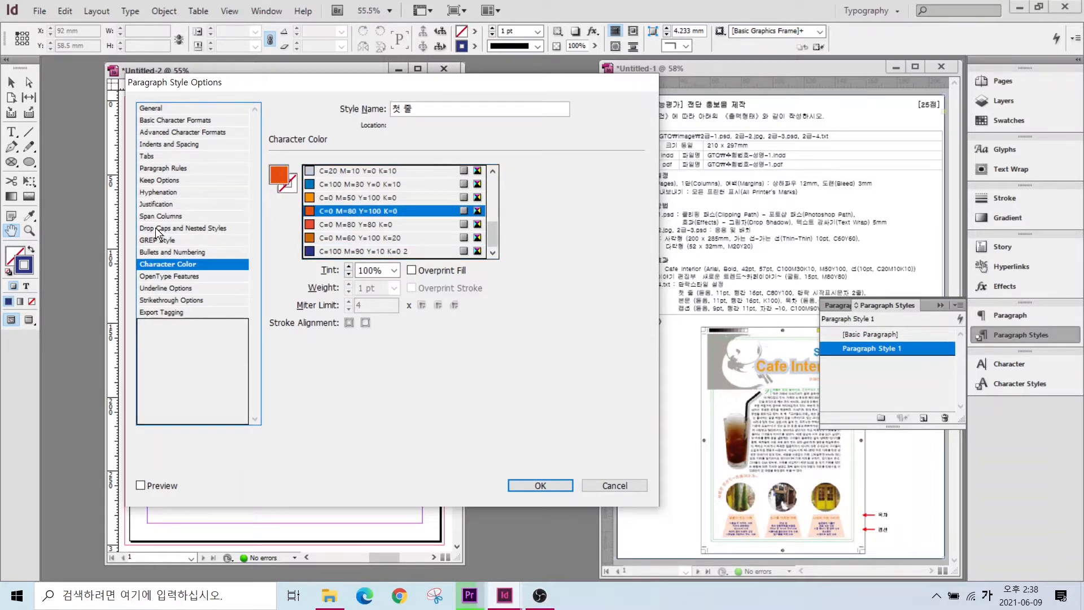
- Add a 2-line, 1-character drop cap and confirm the 첫 줄 style
{"action": "left_click", "coordinate": [159, 228]}
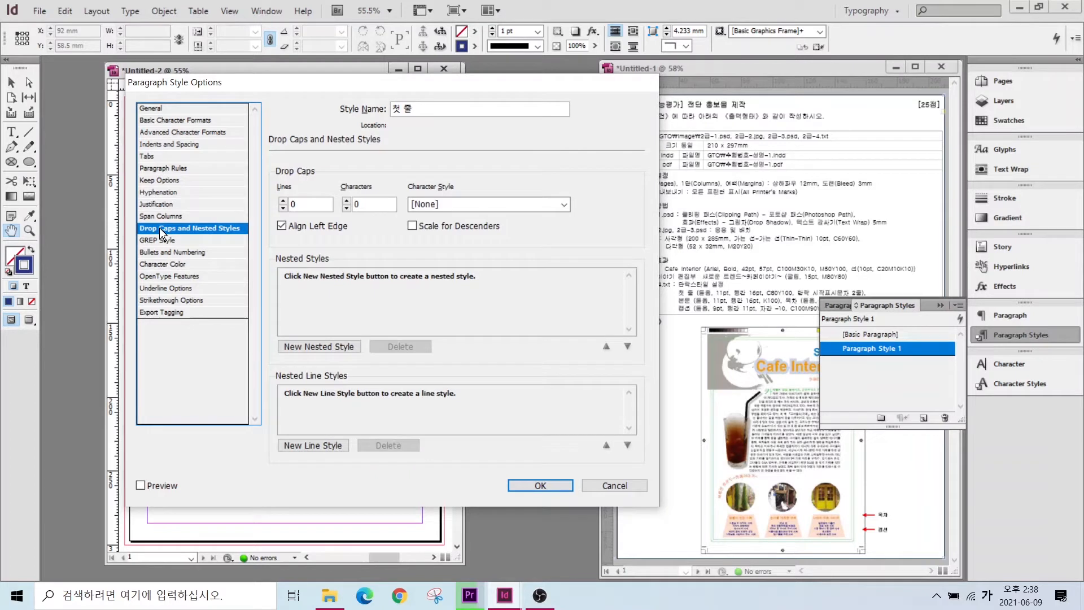
{"action": "left_click_drag", "start_coordinate": [263, 177], "coordinate": [333, 224]}
{"action": "left_click_drag", "start_coordinate": [336, 179], "coordinate": [395, 222]}
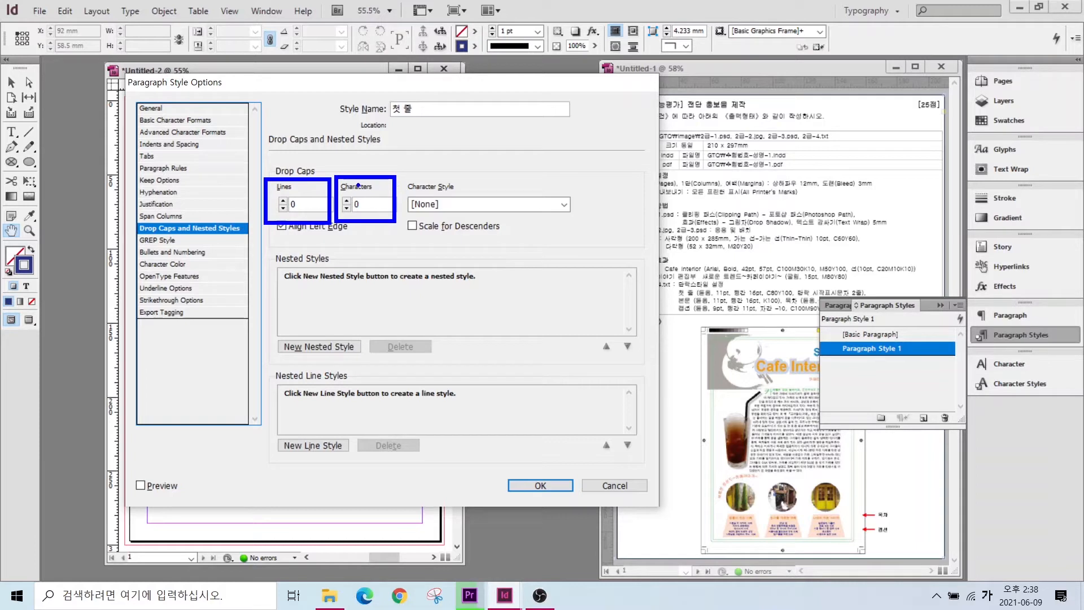
{"action": "key", "text": "Escape"}
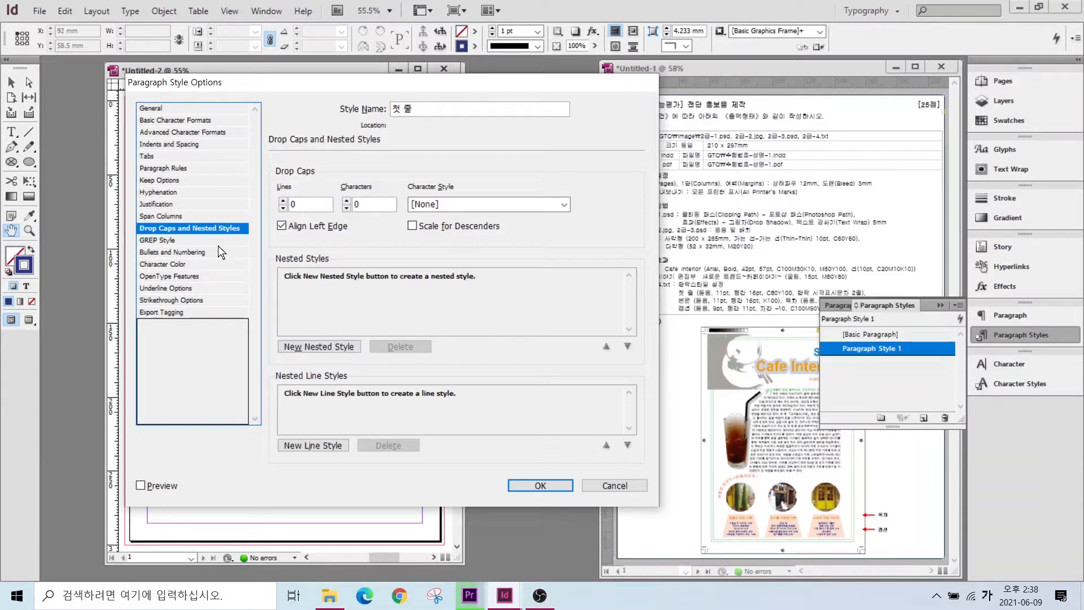
{"action": "left_click", "coordinate": [282, 200]}
{"action": "left_click", "coordinate": [283, 200]}
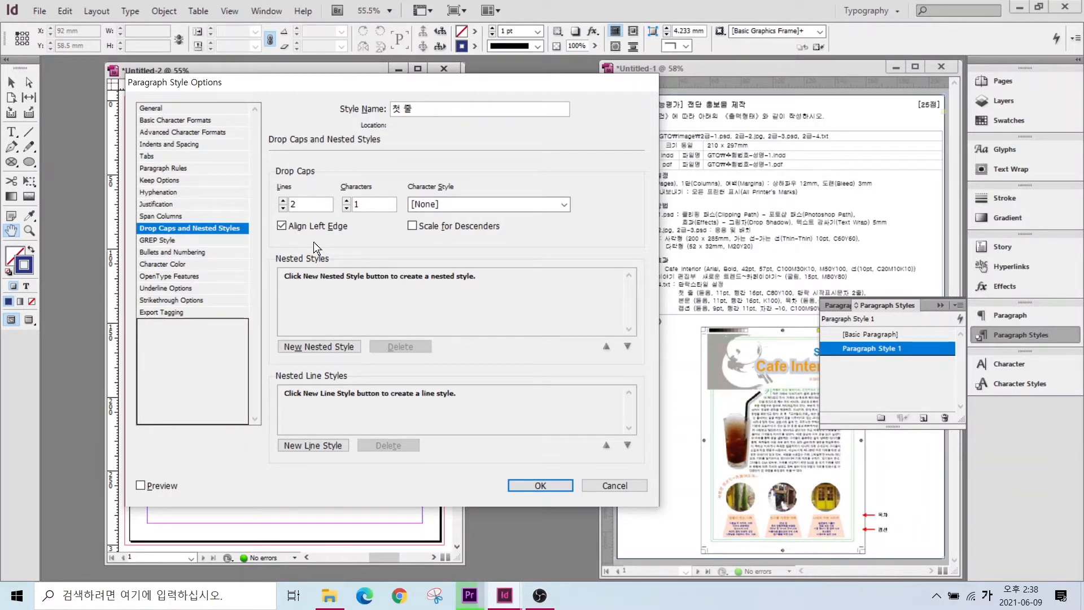
{"action": "left_click", "coordinate": [532, 484]}
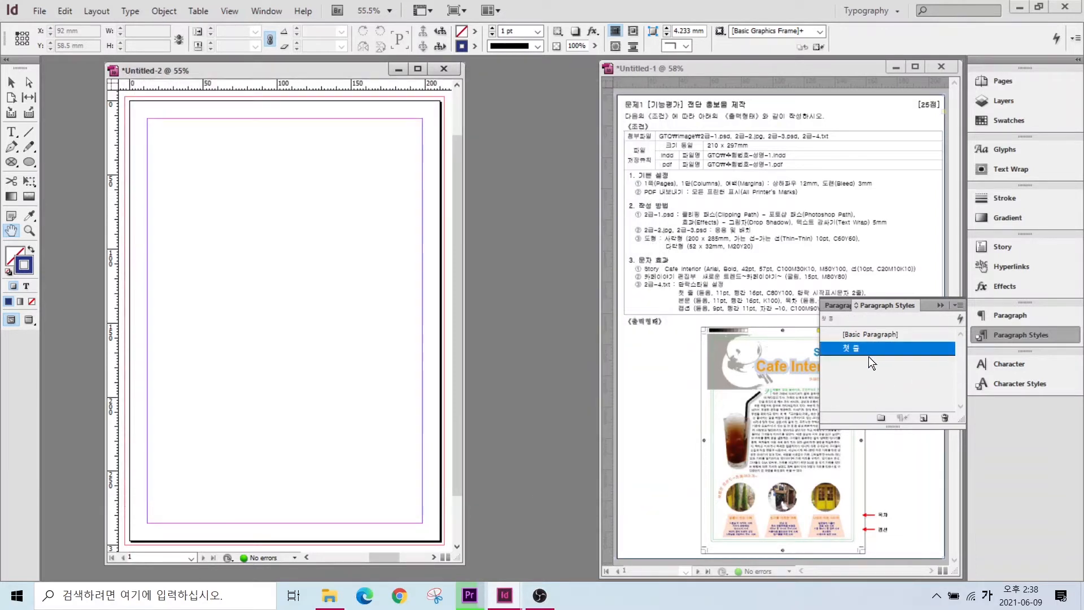
- From [Basic Paragraph], create a new paragraph style named 본문
{"action": "left_click", "coordinate": [871, 369]}
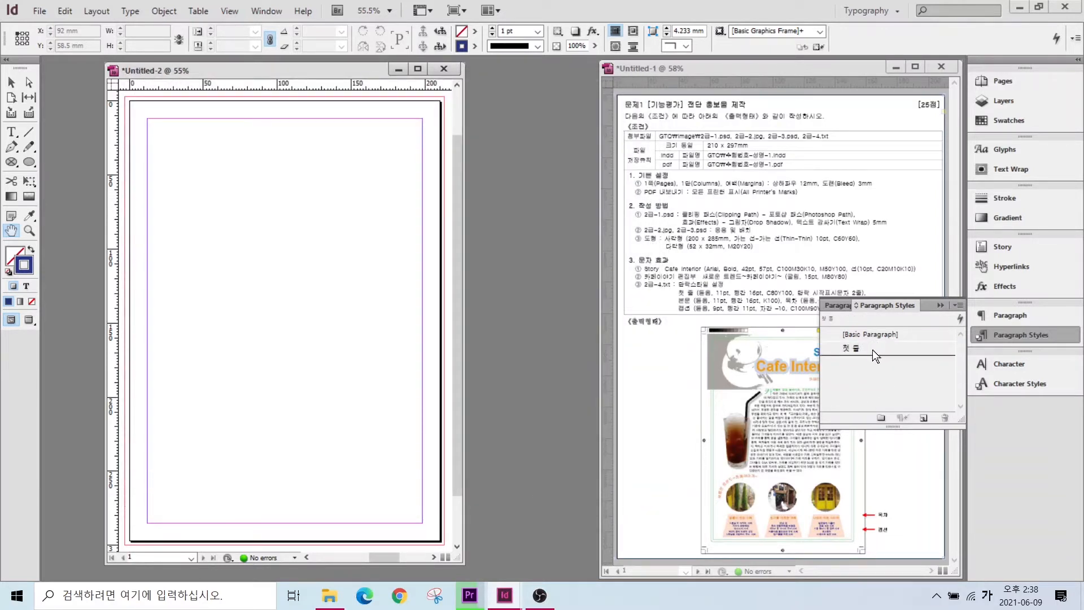
{"action": "left_click", "coordinate": [872, 350]}
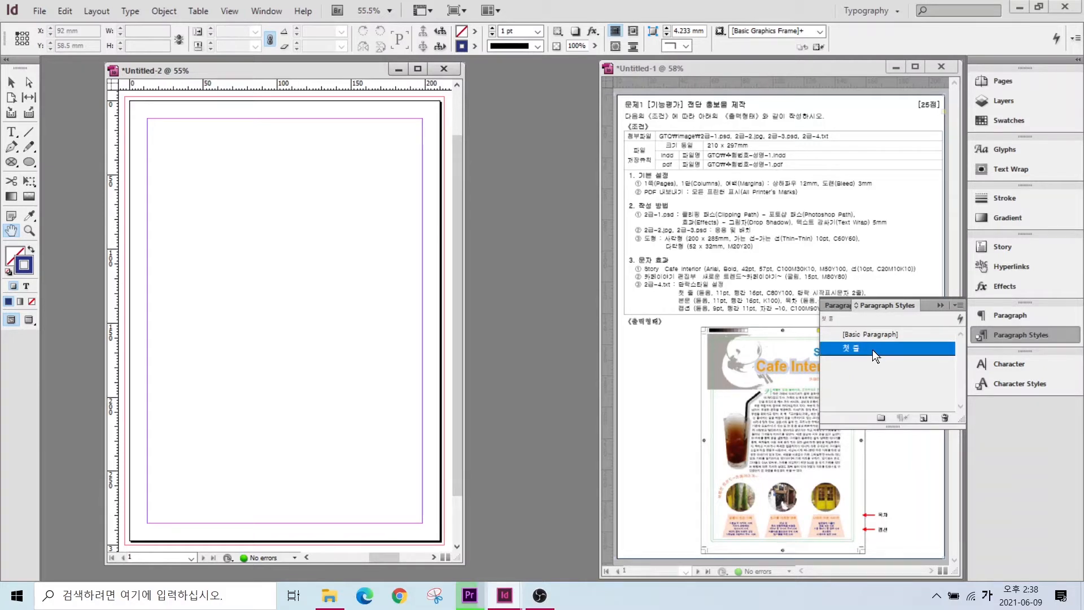
{"action": "left_click", "coordinate": [864, 335]}
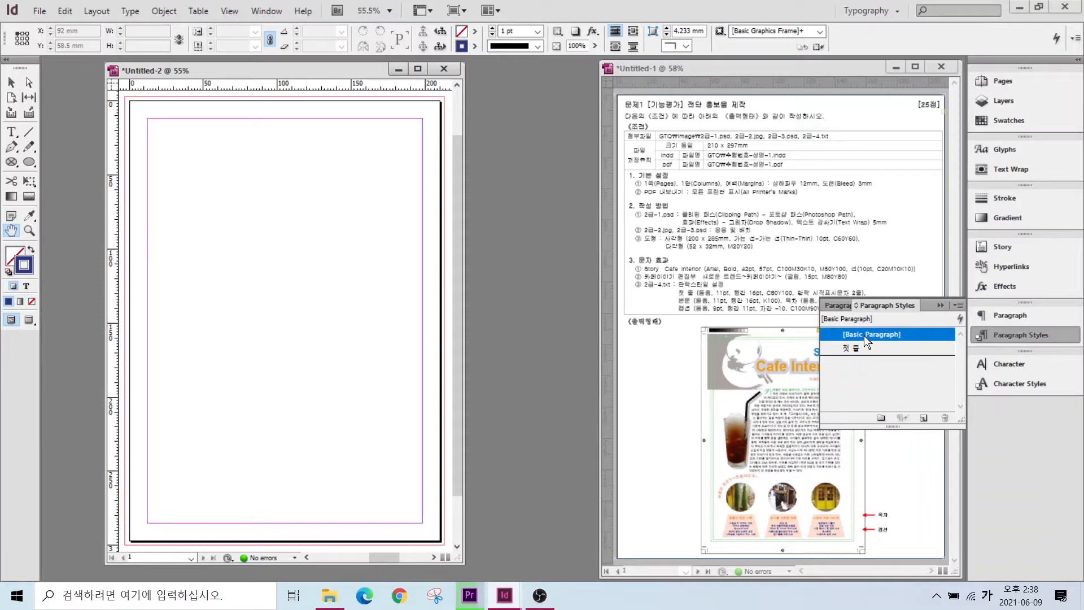
{"action": "left_click", "coordinate": [922, 418]}
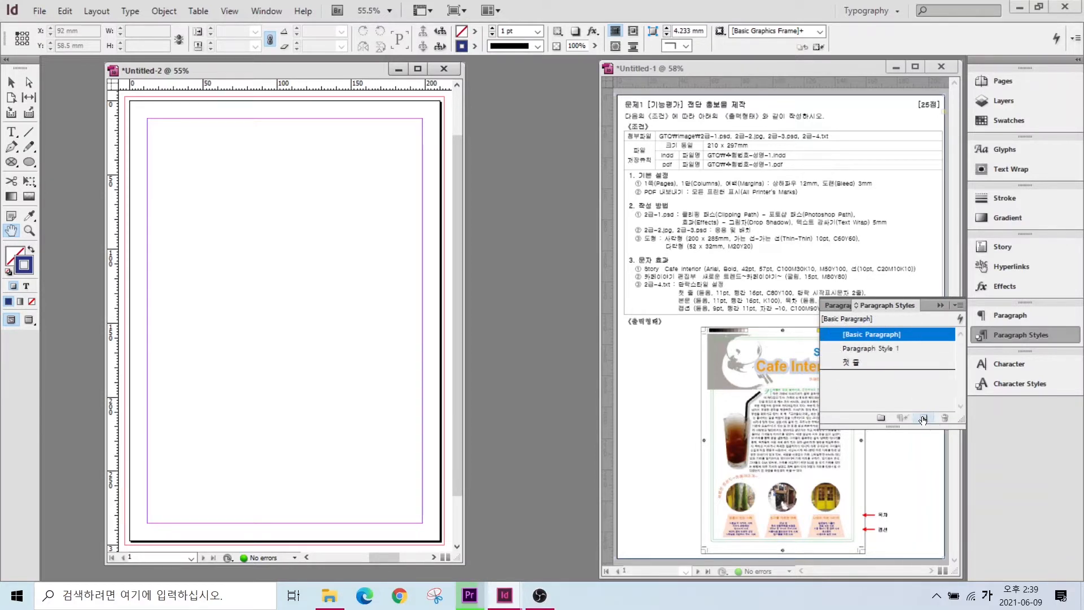
{"action": "left_click", "coordinate": [874, 347]}
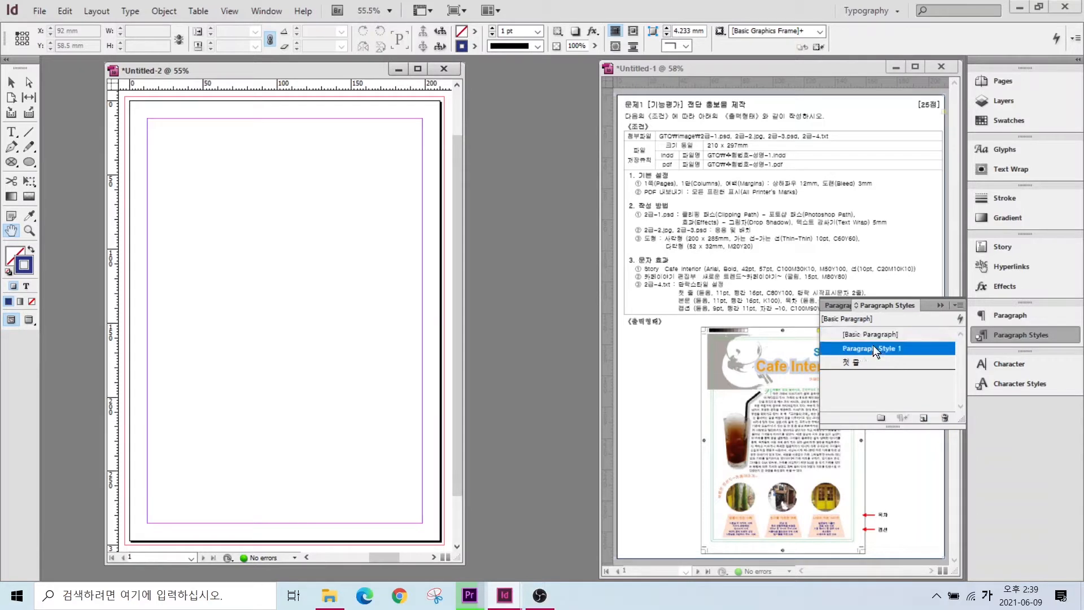
{"action": "double_click", "coordinate": [934, 347]}
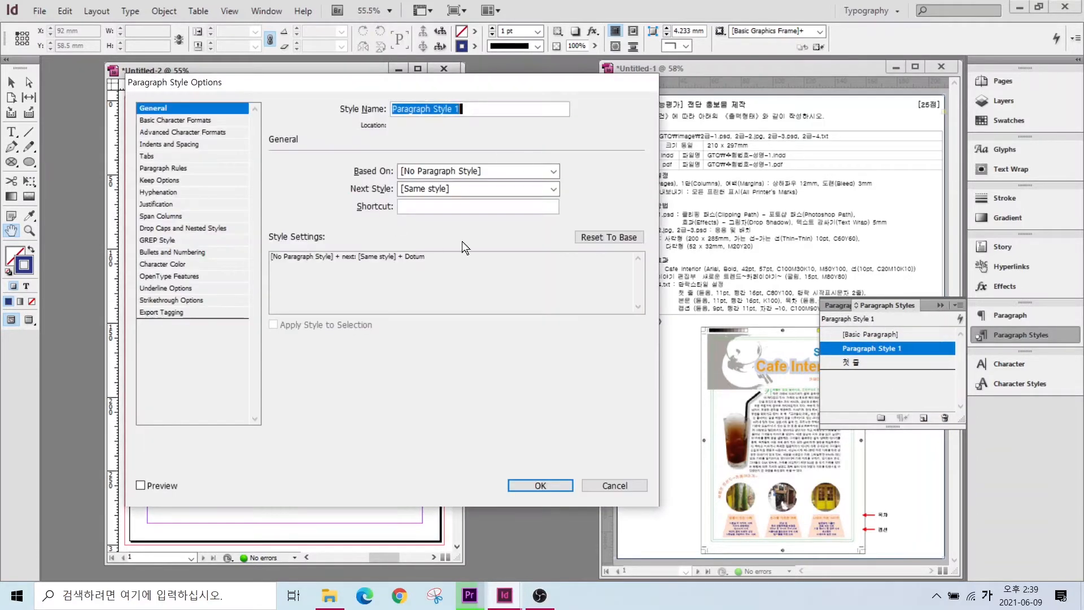
{"action": "type", "text": "ㅂ"}
{"action": "type", "text": "본문"}
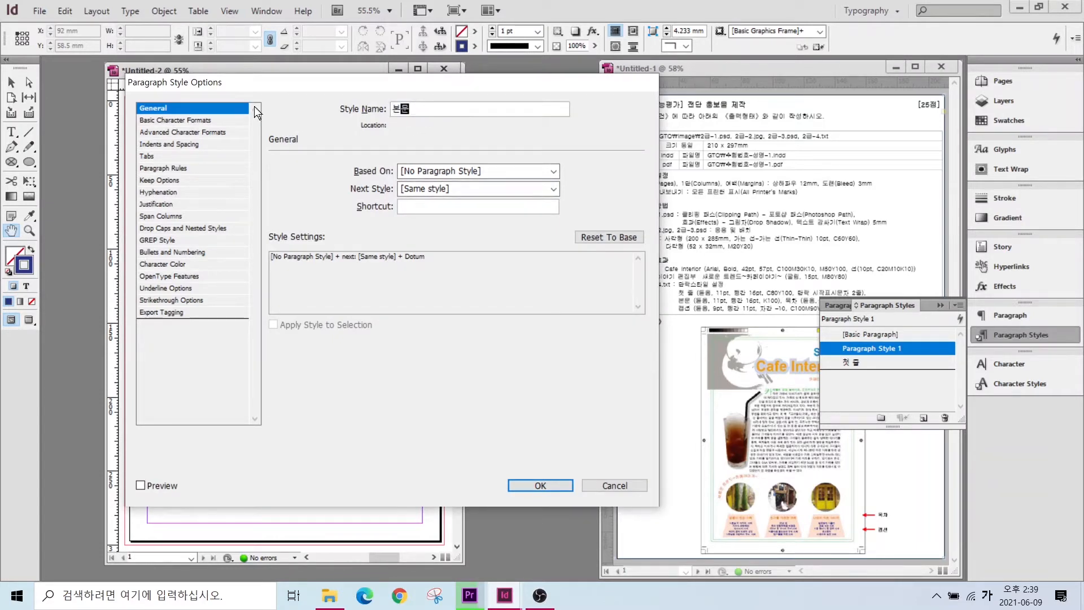
- Set 본문 to 11 pt size with 16 pt leading and confirm it
{"action": "left_click", "coordinate": [167, 120]}
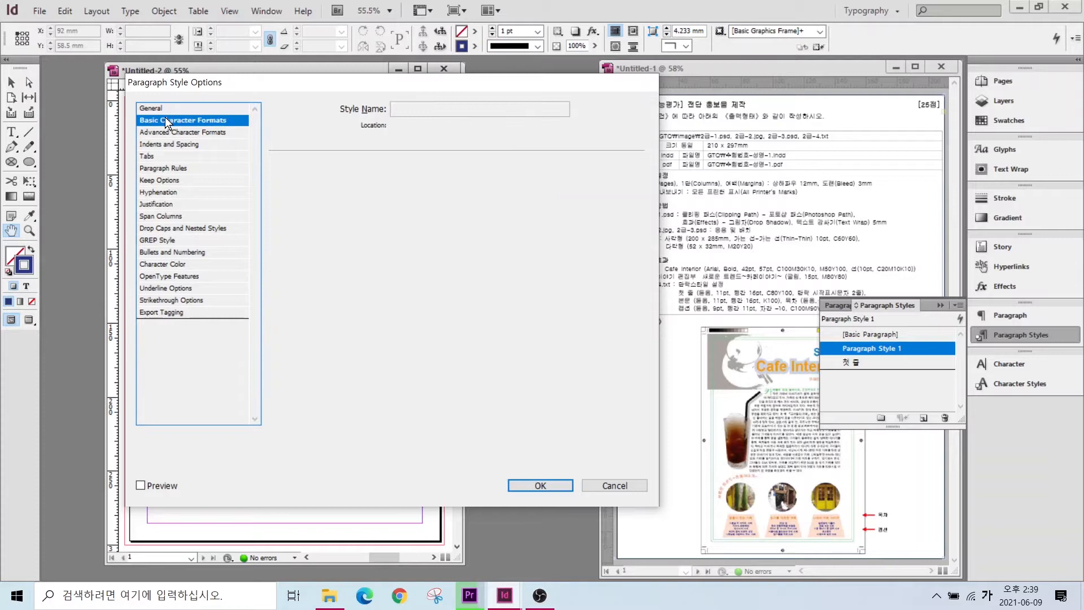
{"action": "left_click", "coordinate": [331, 218]}
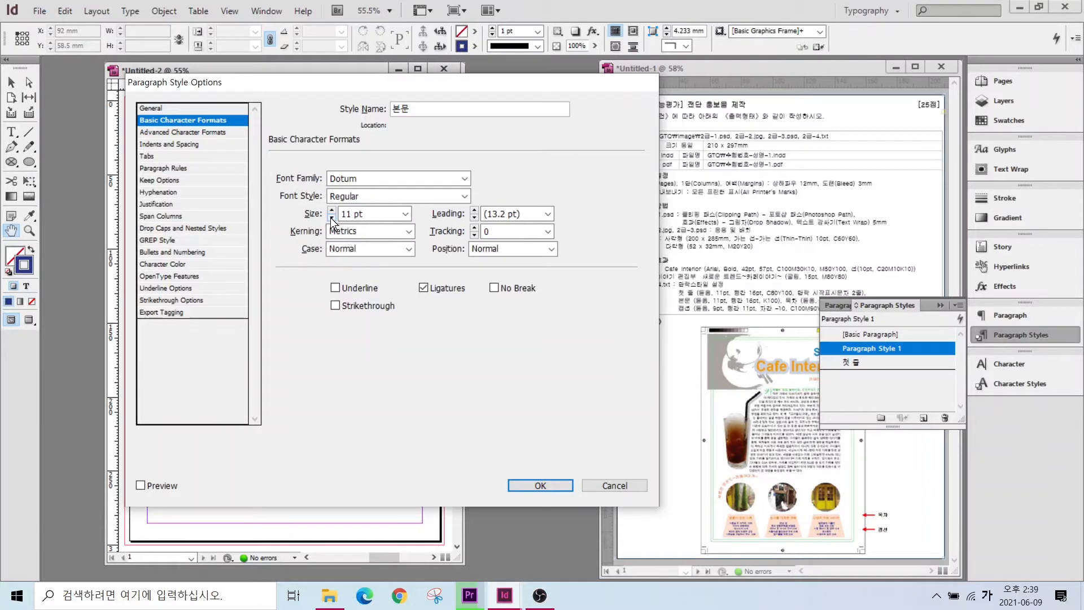
{"action": "left_click", "coordinate": [474, 210]}
{"action": "left_click", "coordinate": [474, 210]}
{"action": "left_click", "coordinate": [474, 210]}
{"action": "left_click", "coordinate": [151, 263]}
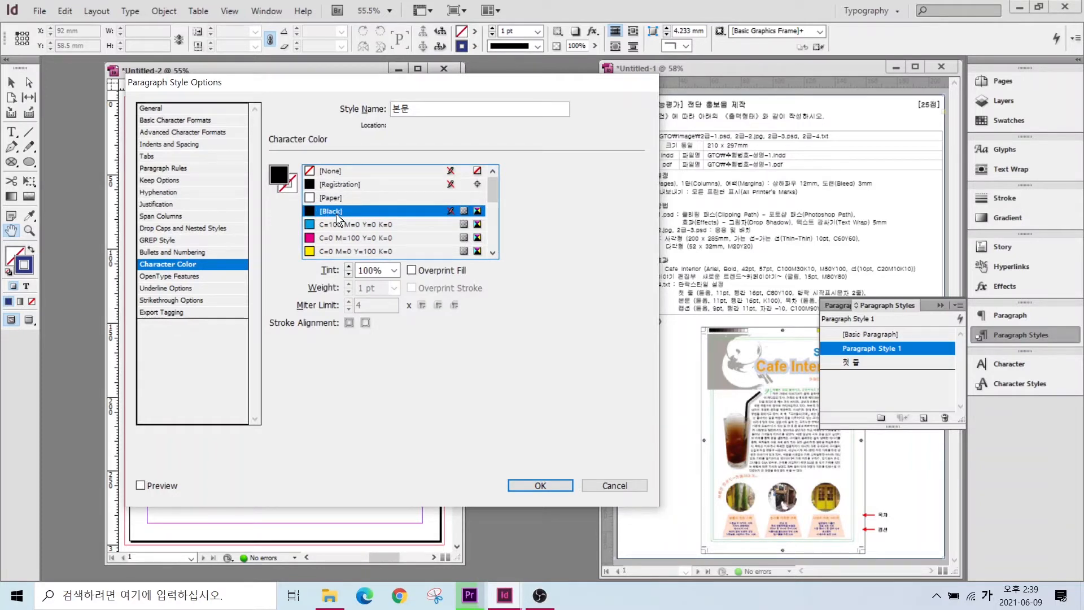
{"action": "left_click", "coordinate": [540, 486]}
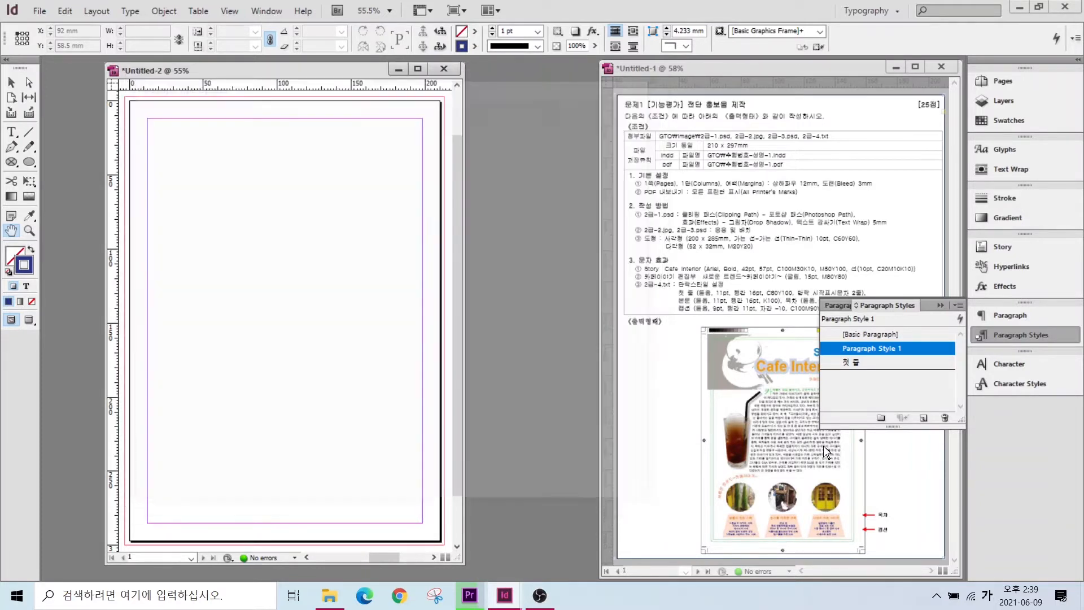
{"action": "left_click", "coordinate": [864, 334]}
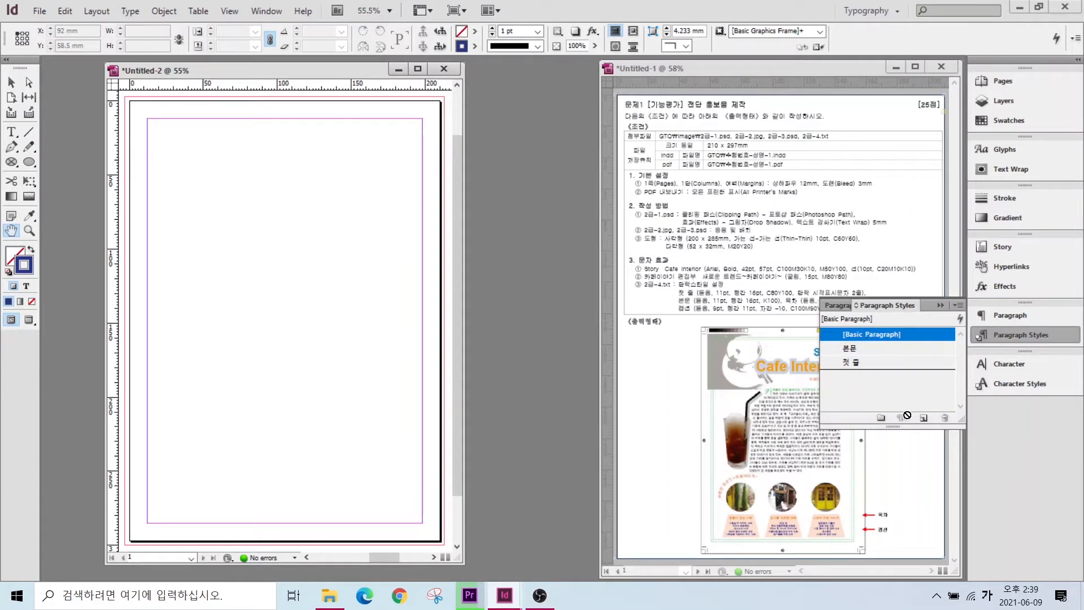
- Create another paragraph style and name it 목차
{"action": "left_click", "coordinate": [924, 418]}
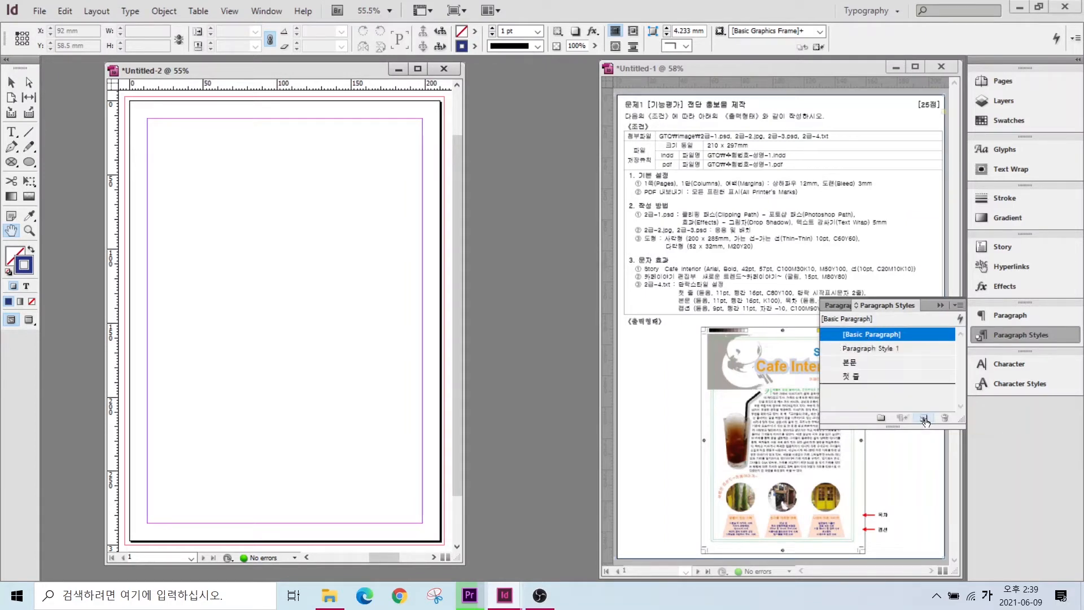
{"action": "double_click", "coordinate": [881, 348]}
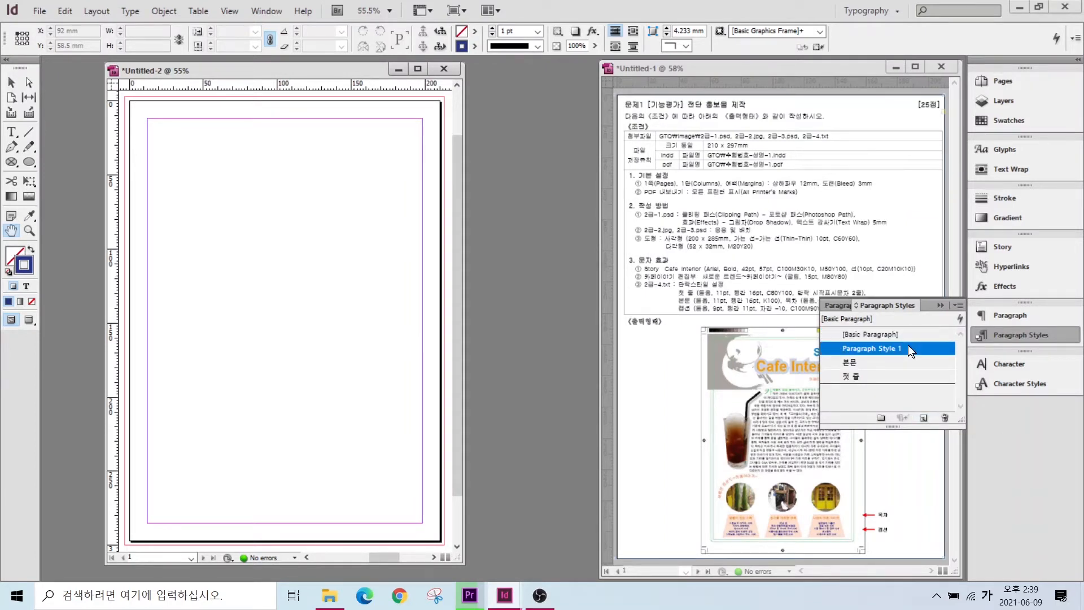
{"action": "key", "text": "BackSpace"}
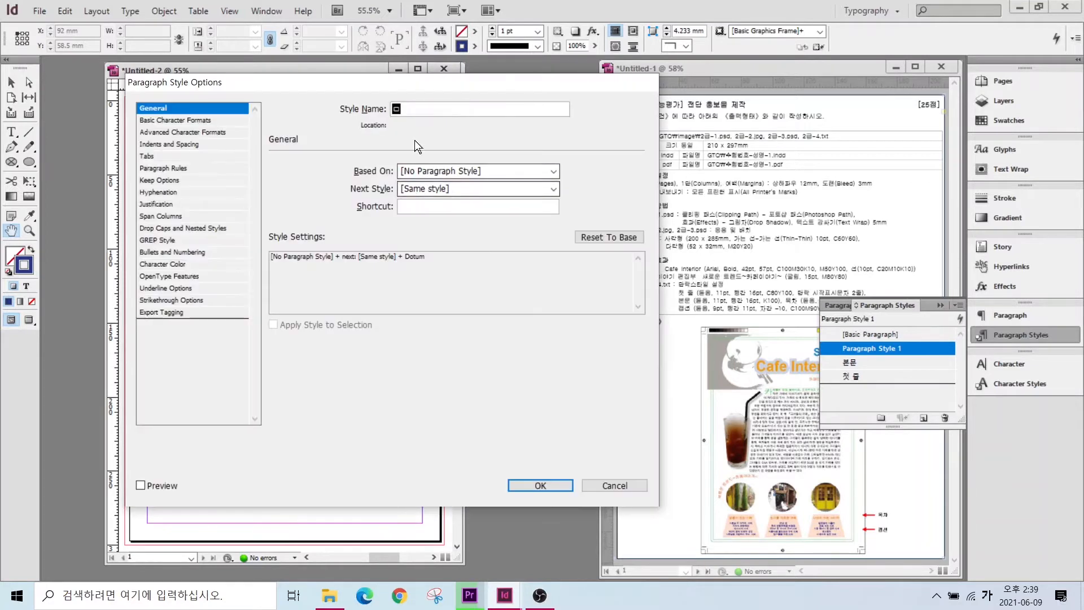
{"action": "type", "text": "목차"}
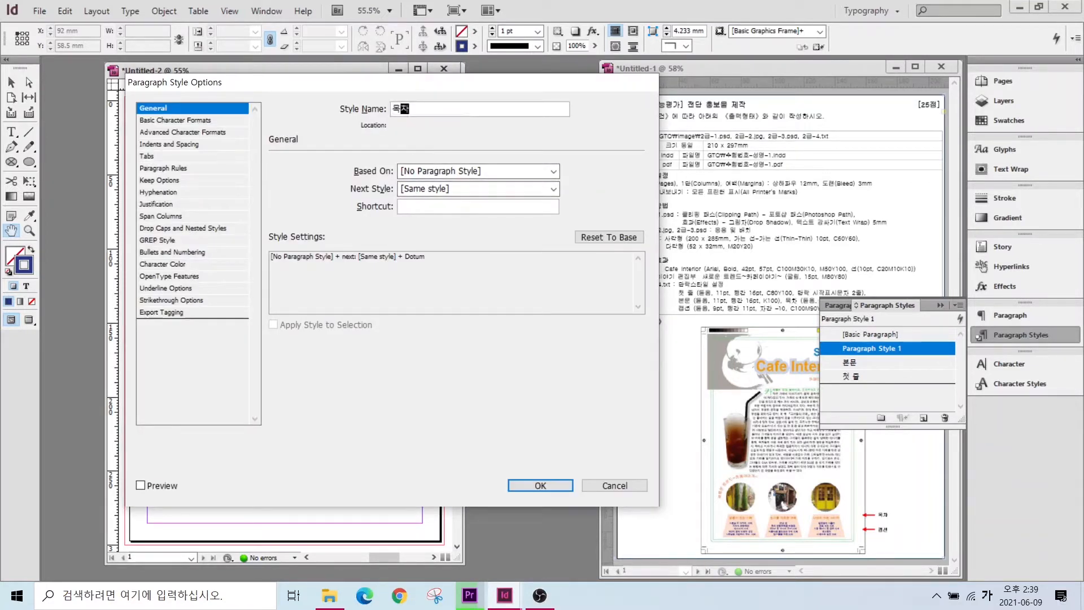
- Set the 목차 character colour to C=0 M=60 Y=100 K=20 and confirm
{"action": "left_click", "coordinate": [185, 121]}
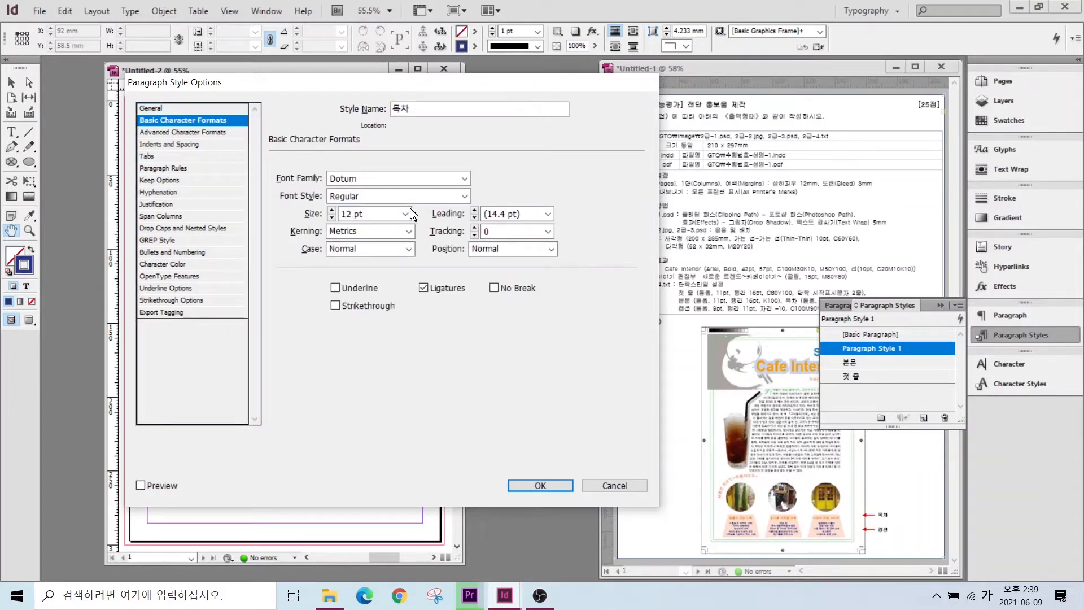
{"action": "left_click", "coordinate": [158, 266]}
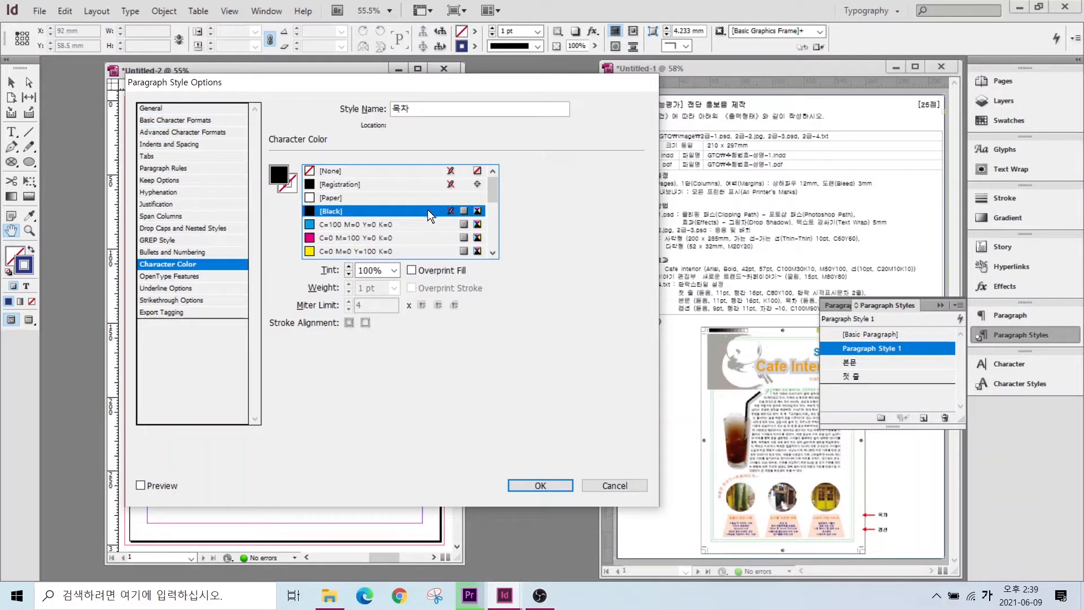
{"action": "scroll", "coordinate": [395, 226], "scroll_direction": "down", "scroll_amount": 3}
{"action": "left_click", "coordinate": [354, 237]}
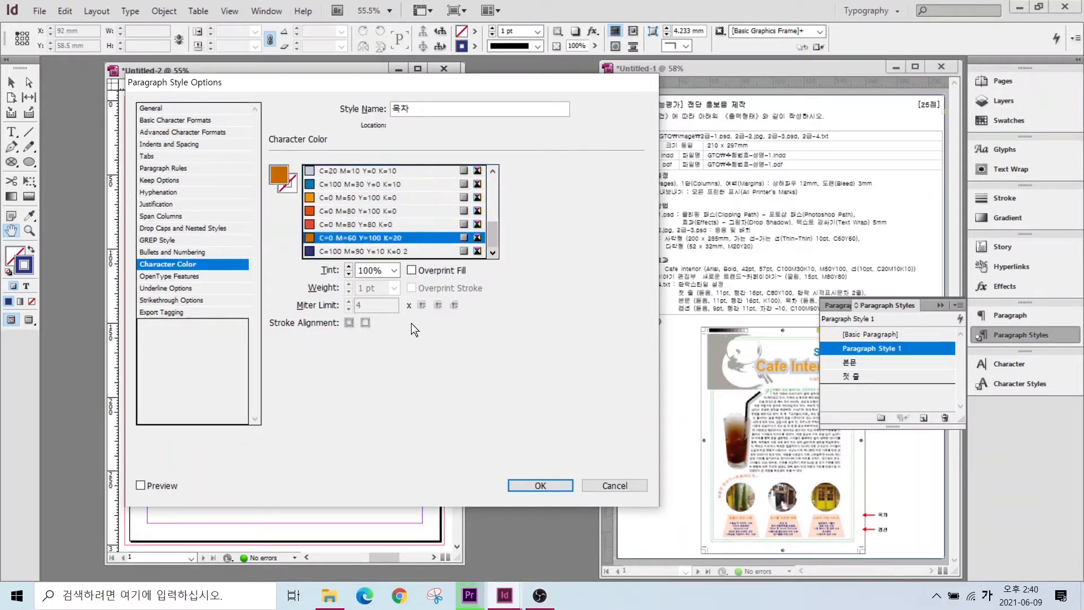
{"action": "key", "text": "Return"}
{"action": "left_click", "coordinate": [911, 333]}
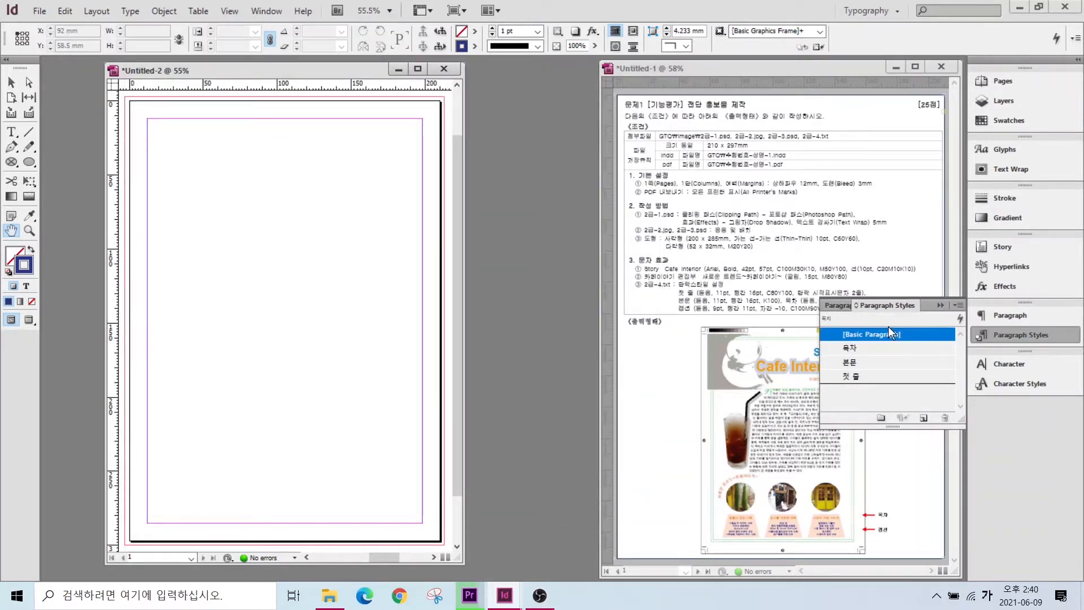
- Create a paragraph style named 캡션 with a 9 pt text size
{"action": "left_click", "coordinate": [923, 418]}
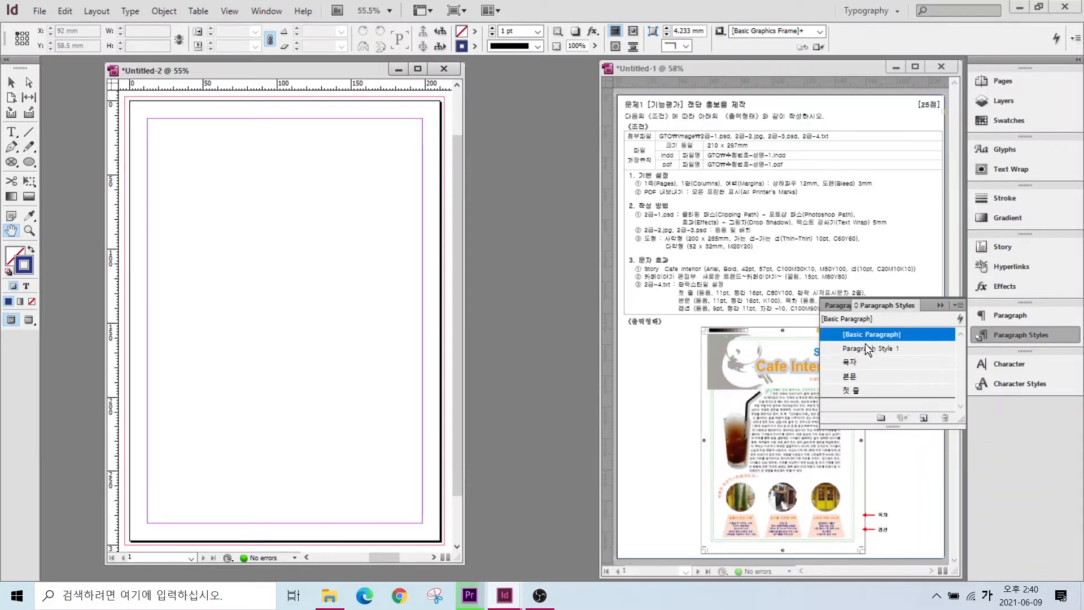
{"action": "double_click", "coordinate": [900, 348]}
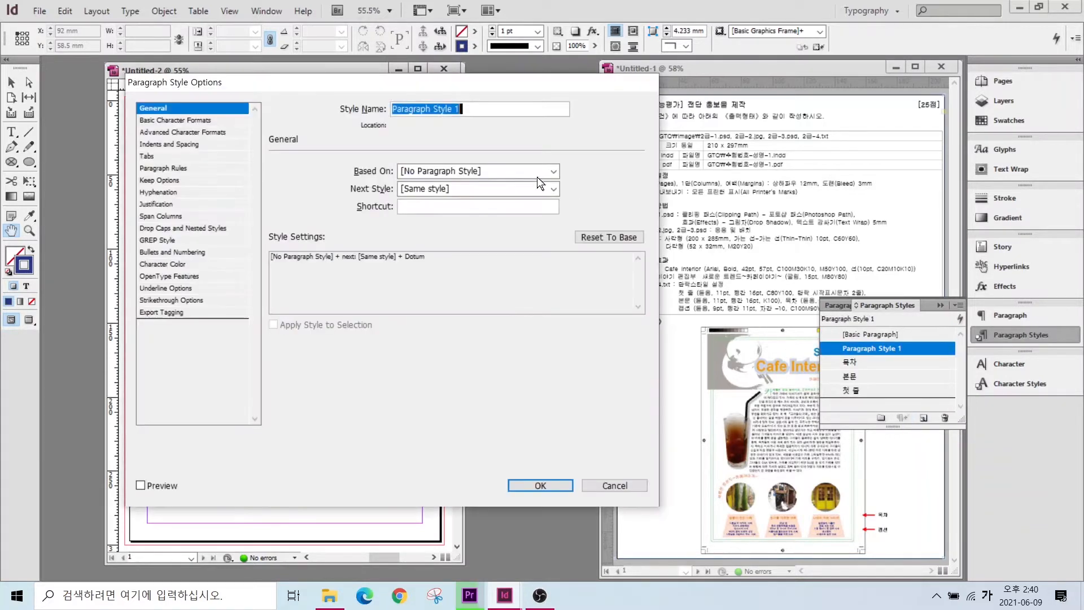
{"action": "type", "text": "캡션"}
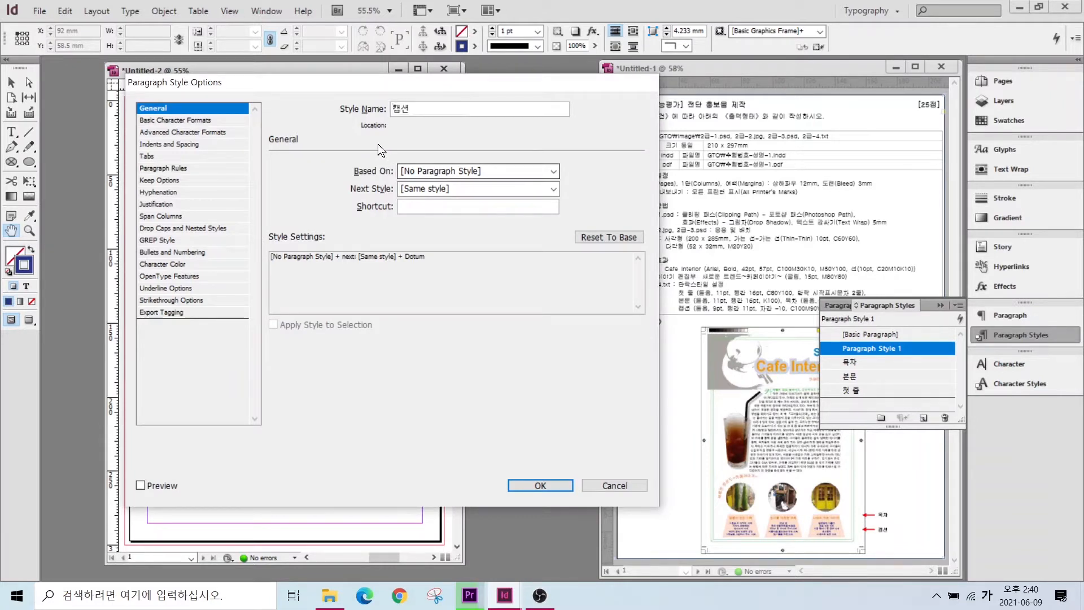
{"action": "left_click", "coordinate": [163, 121]}
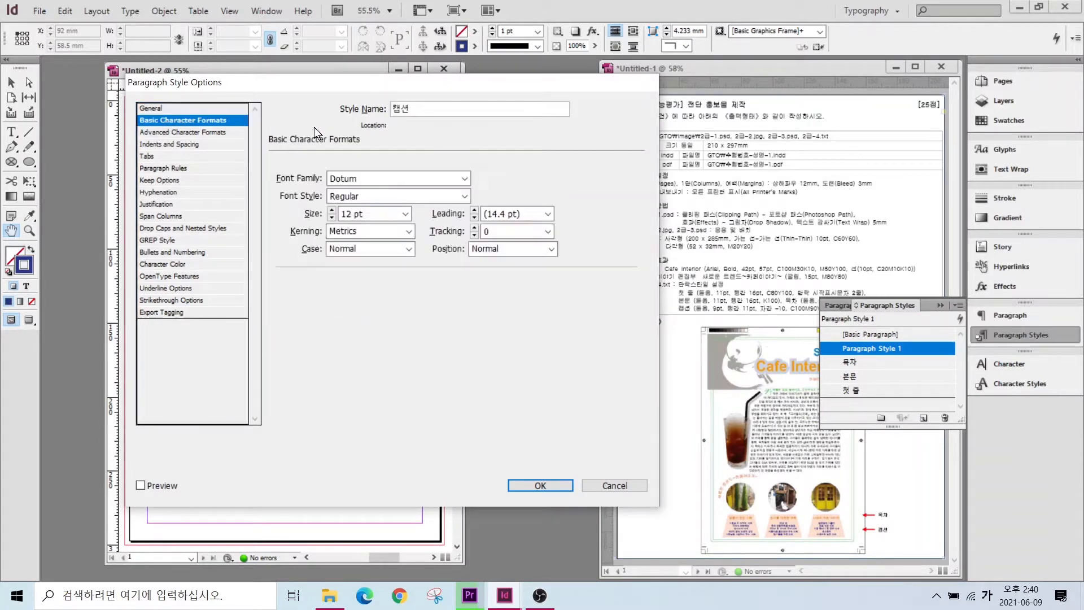
{"action": "left_click", "coordinate": [332, 217]}
{"action": "left_click", "coordinate": [331, 216]}
{"action": "left_click", "coordinate": [332, 217]}
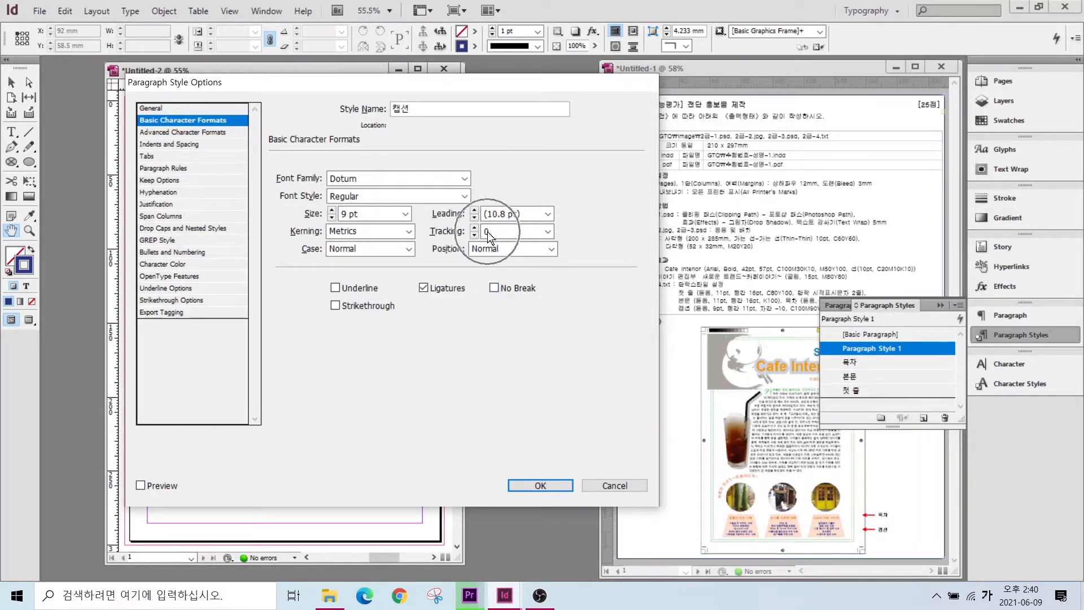
- Set 캡션 tracking to -10 and colour to C=100 M=90 Y=10 K=0, then confirm
{"action": "left_click", "coordinate": [547, 231]}
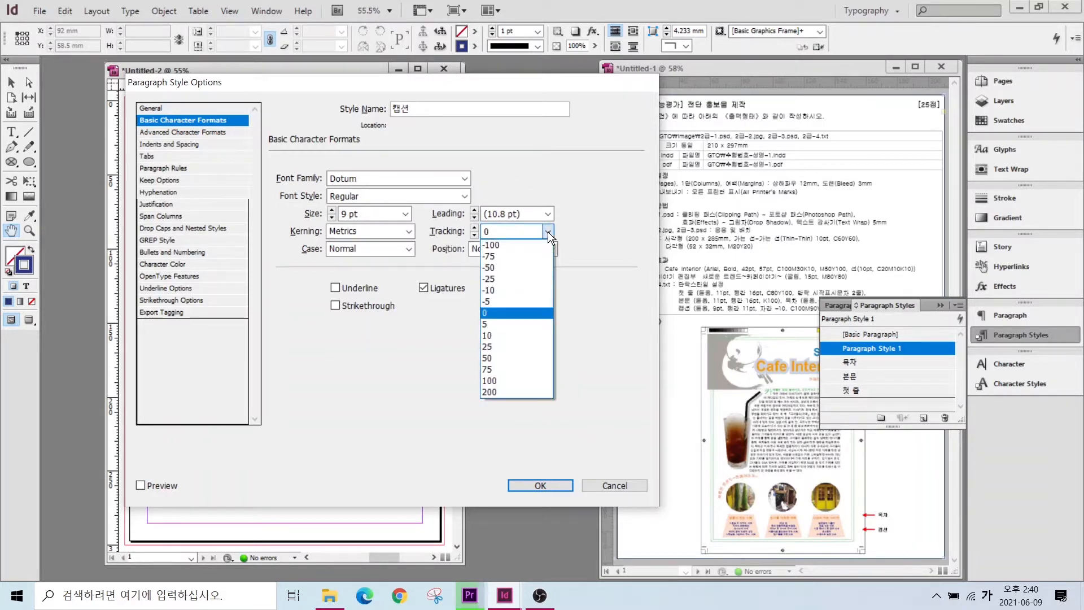
{"action": "left_click", "coordinate": [491, 291]}
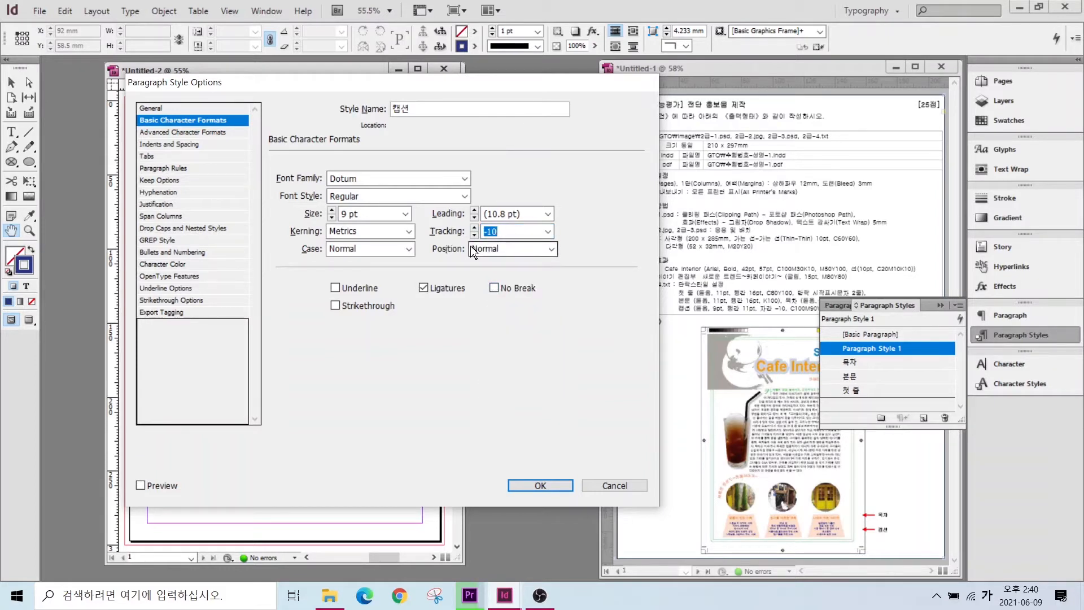
{"action": "left_click", "coordinate": [160, 265]}
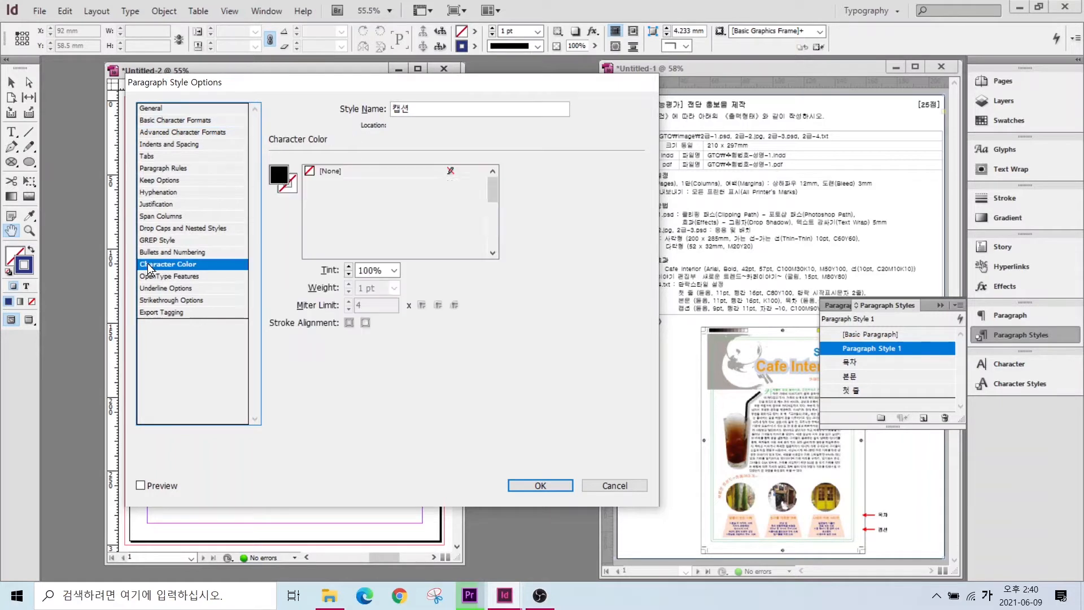
{"action": "left_click_drag", "start_coordinate": [497, 190], "coordinate": [479, 253]}
{"action": "left_click", "coordinate": [341, 251]}
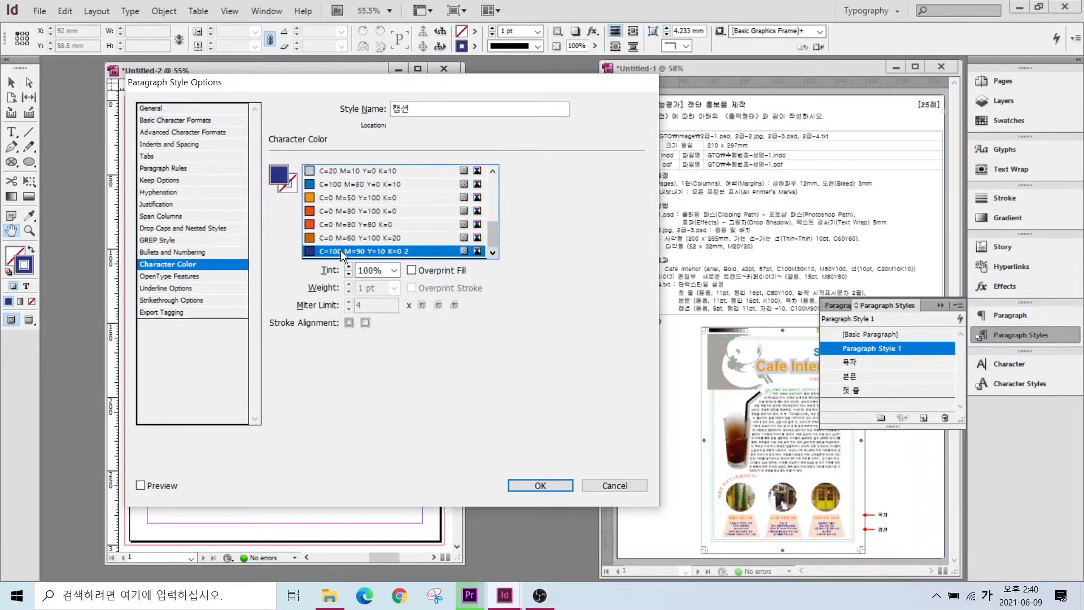
{"action": "left_click", "coordinate": [355, 238]}
{"action": "left_click", "coordinate": [381, 250]}
{"action": "left_click", "coordinate": [531, 481]}
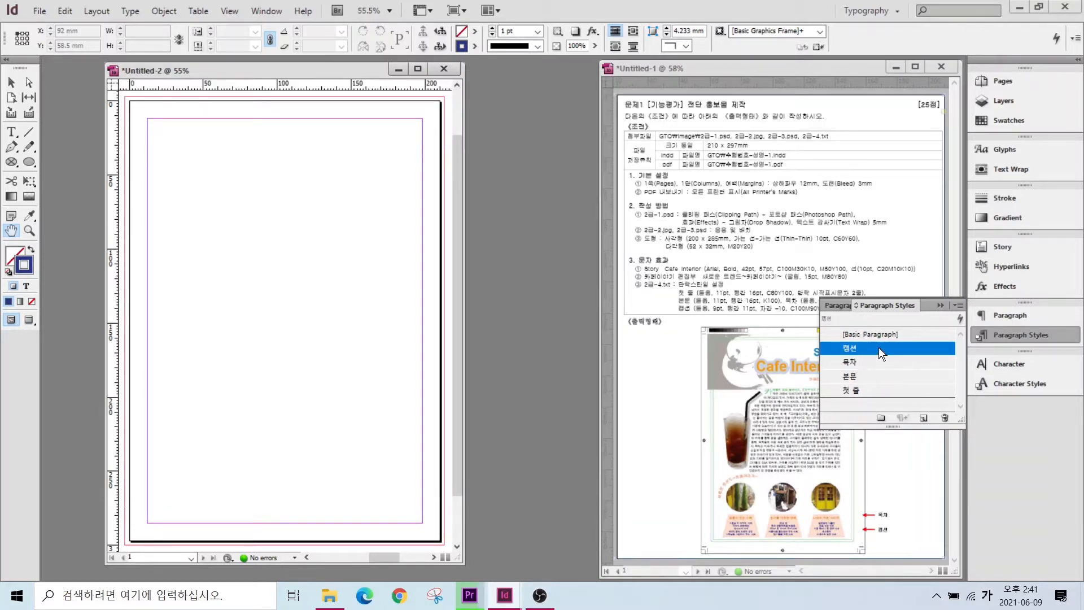
{"action": "left_click", "coordinate": [875, 334]}
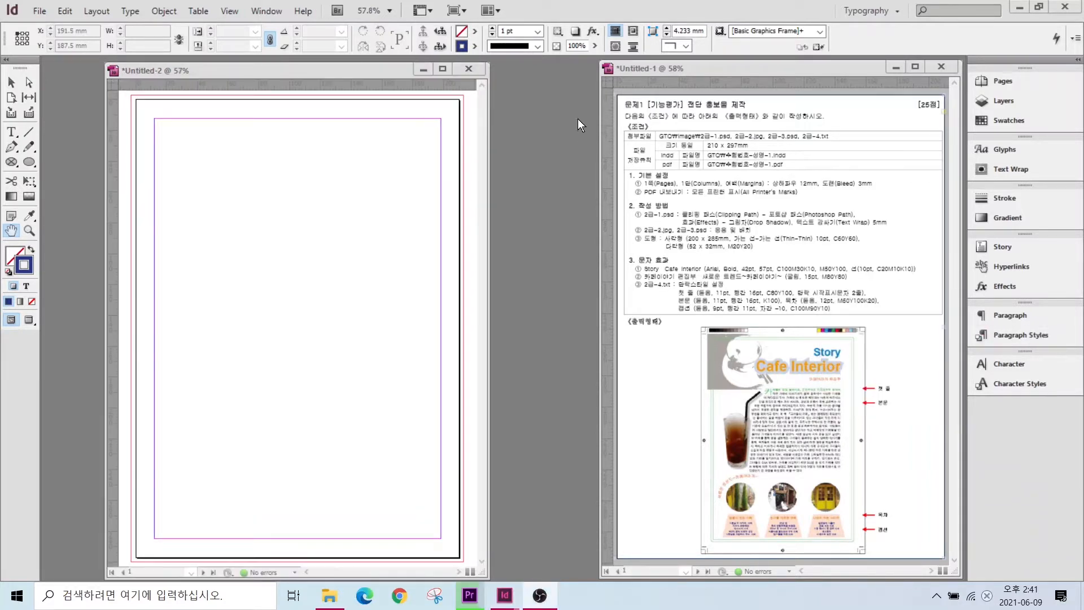
- Collapse the Paragraph Styles panel and bring up the File menu
{"action": "key", "text": "alt+Tab"}
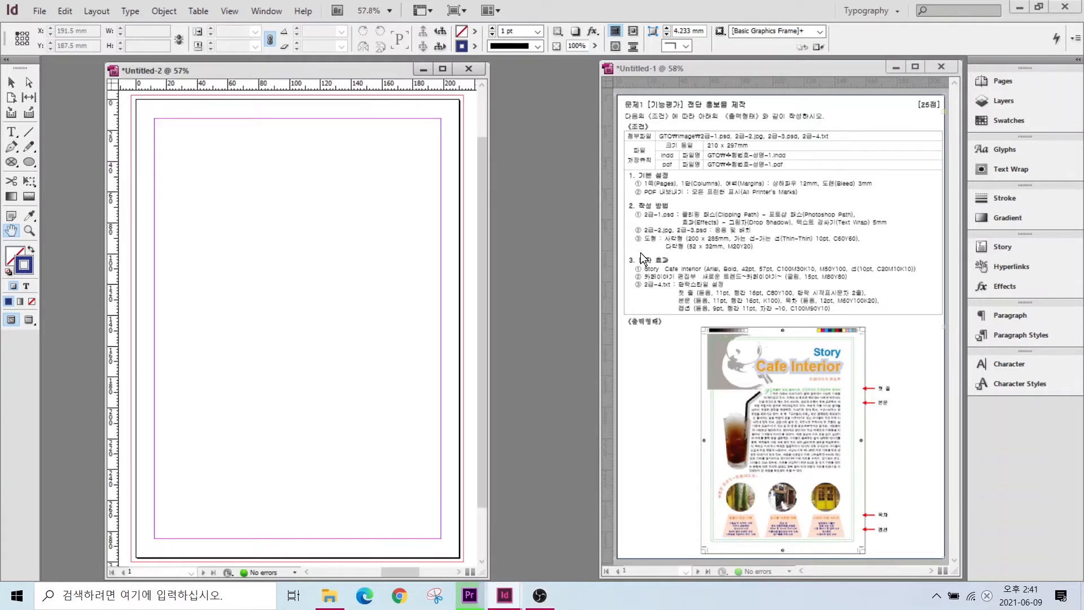
{"action": "key", "text": "alt"}
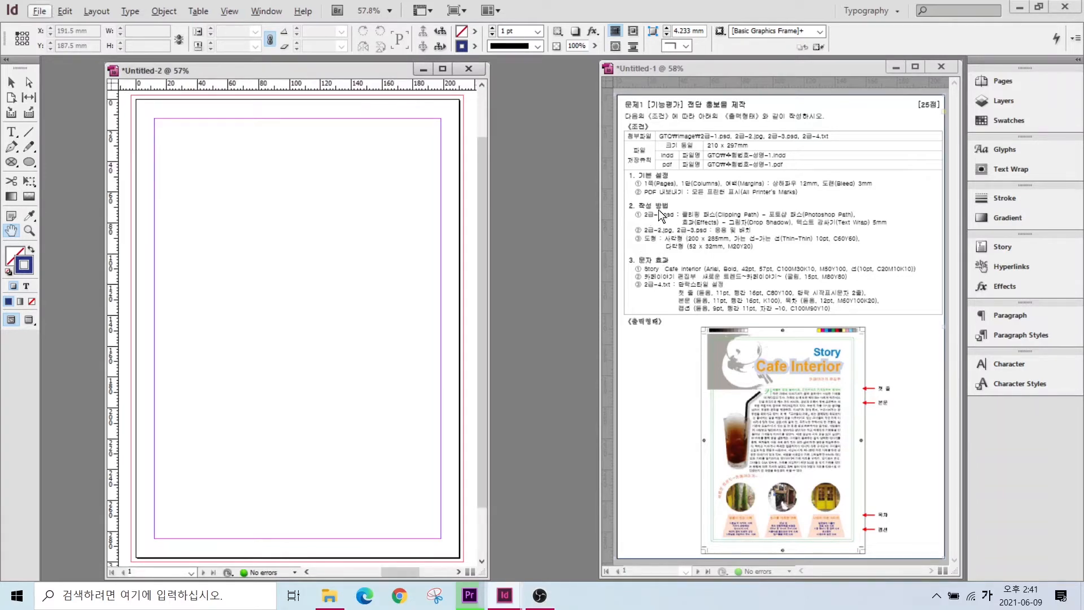
{"action": "left_click_drag", "start_coordinate": [620, 201], "coordinate": [690, 231]}
{"action": "key", "text": "Escape"}
{"action": "left_click", "coordinate": [41, 11]}
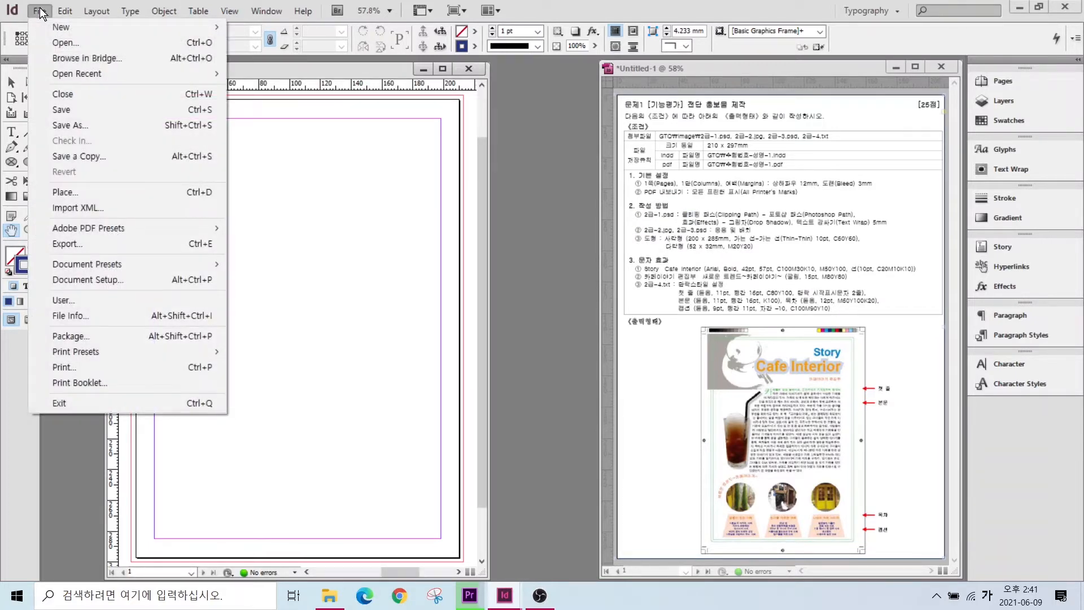
- Load 2급-1.psd from 문서 > GTQ > image with the Place command
{"action": "left_click", "coordinate": [66, 192]}
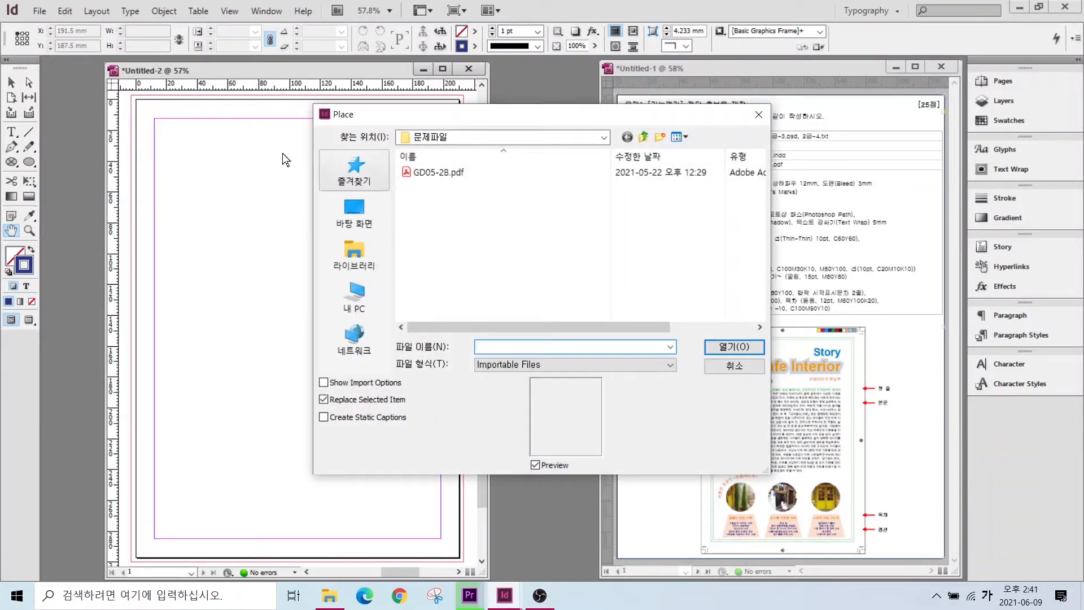
{"action": "left_click", "coordinate": [356, 259]}
{"action": "double_click", "coordinate": [446, 171]}
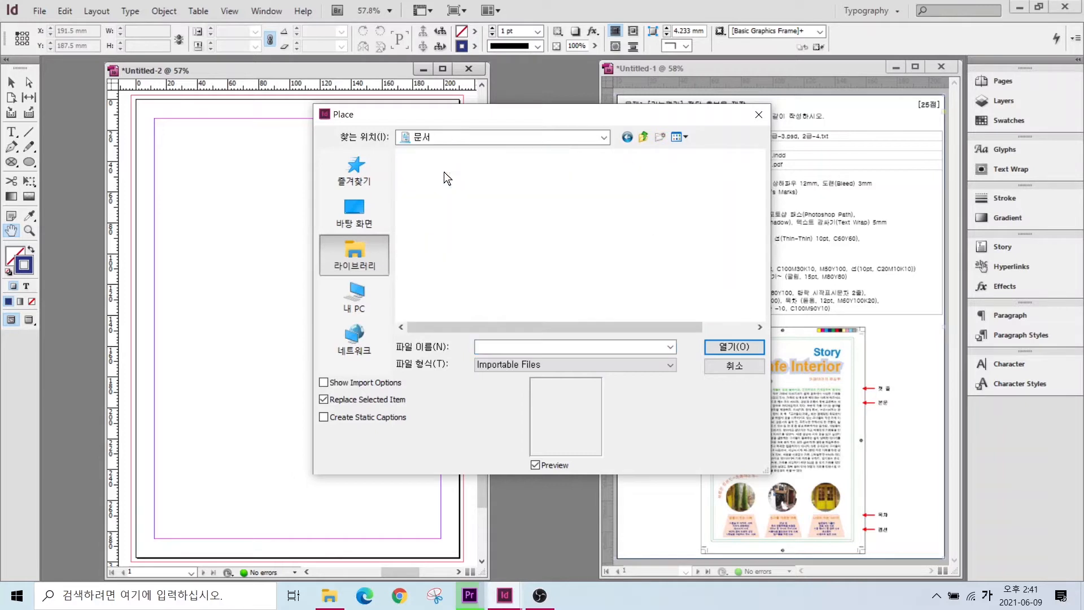
{"action": "double_click", "coordinate": [425, 202]}
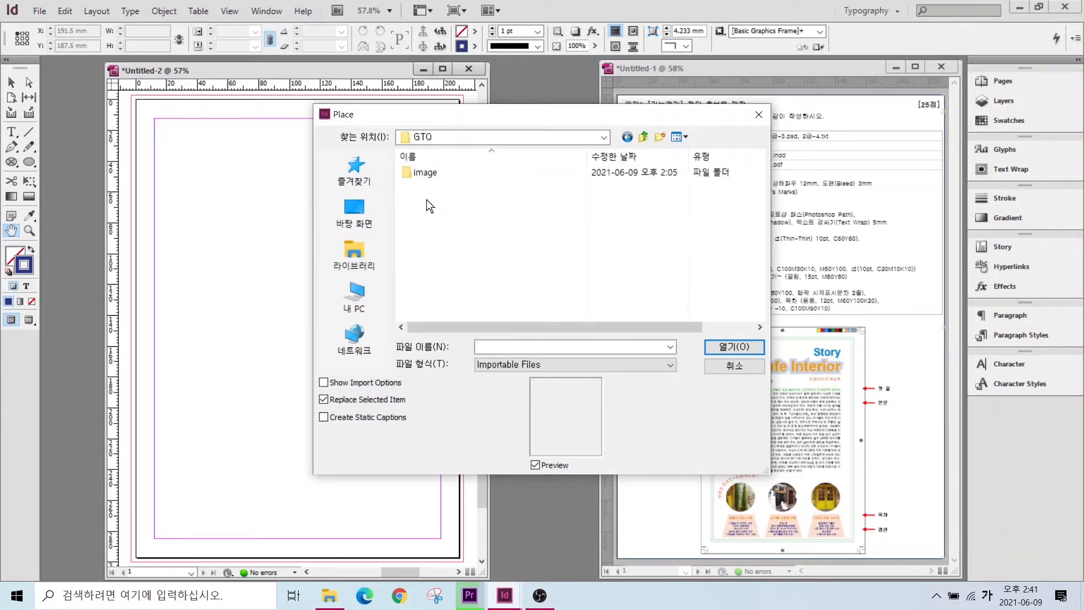
{"action": "left_click", "coordinate": [411, 172]}
{"action": "double_click", "coordinate": [411, 171]}
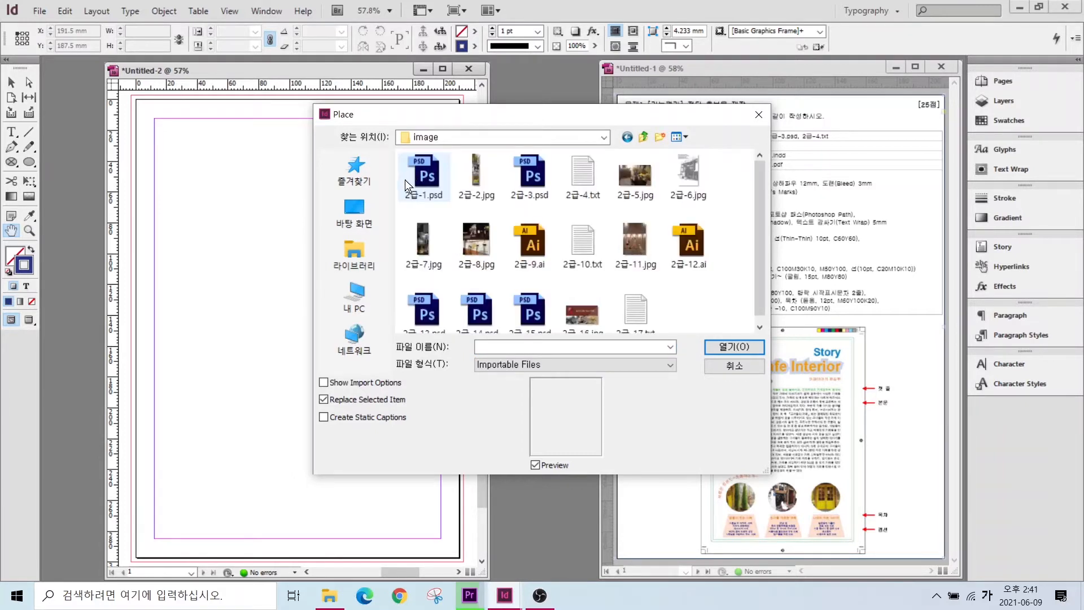
{"action": "left_click", "coordinate": [424, 170]}
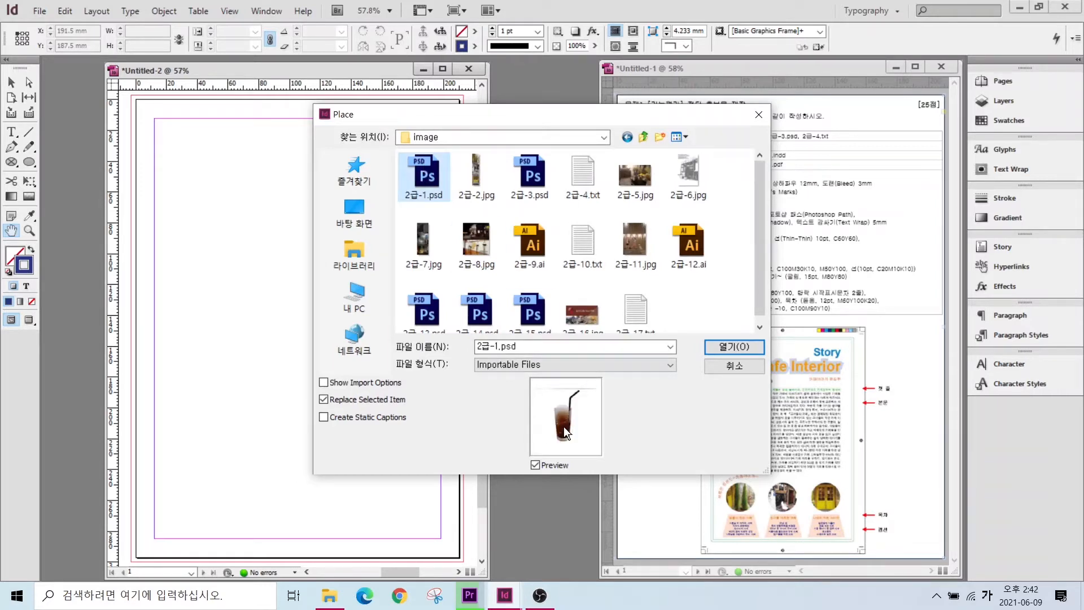
{"action": "left_click_drag", "start_coordinate": [539, 117], "coordinate": [394, 125]}
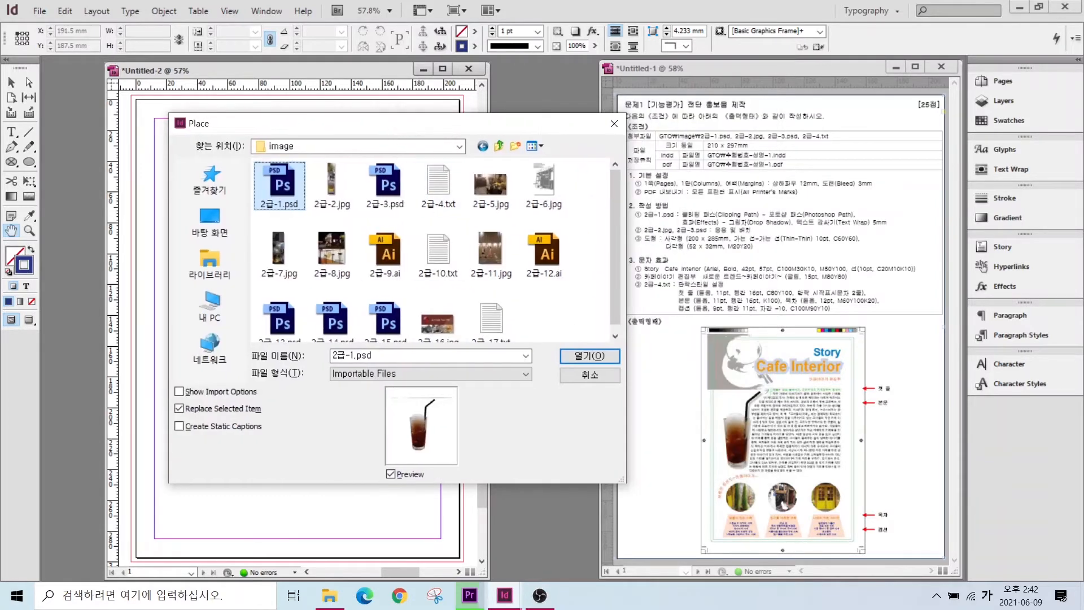
{"action": "mouse_move", "coordinate": [425, 461]}
{"action": "left_mouse_down"}
{"action": "mouse_move", "coordinate": [407, 397]}
{"action": "mouse_move", "coordinate": [443, 459]}
{"action": "left_mouse_up"}
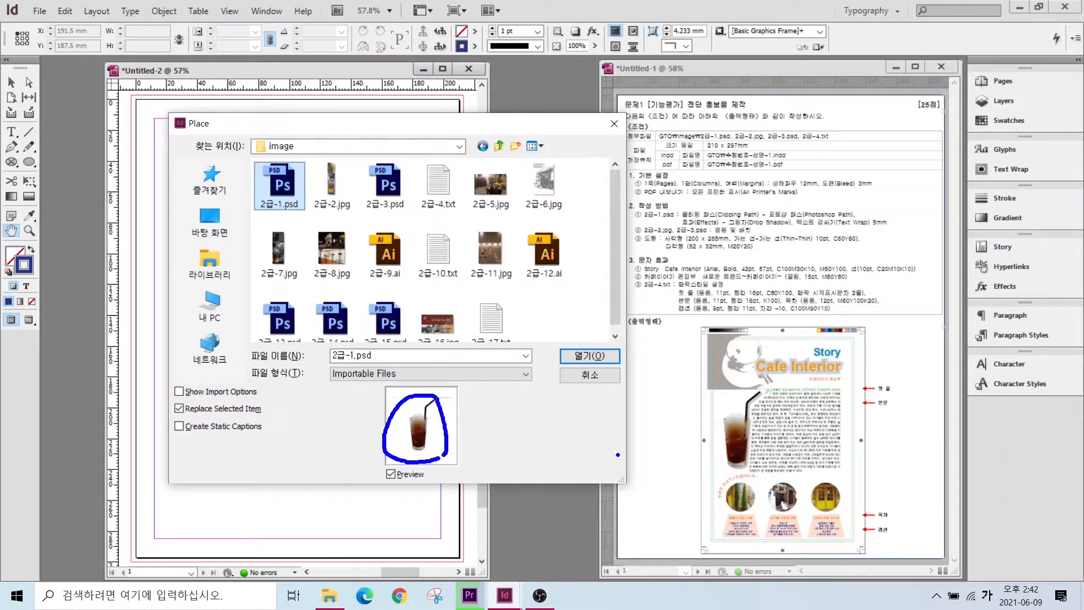
{"action": "mouse_move", "coordinate": [755, 474]}
{"action": "left_mouse_down"}
{"action": "mouse_move", "coordinate": [759, 395]}
{"action": "mouse_move", "coordinate": [740, 473]}
{"action": "left_mouse_up"}
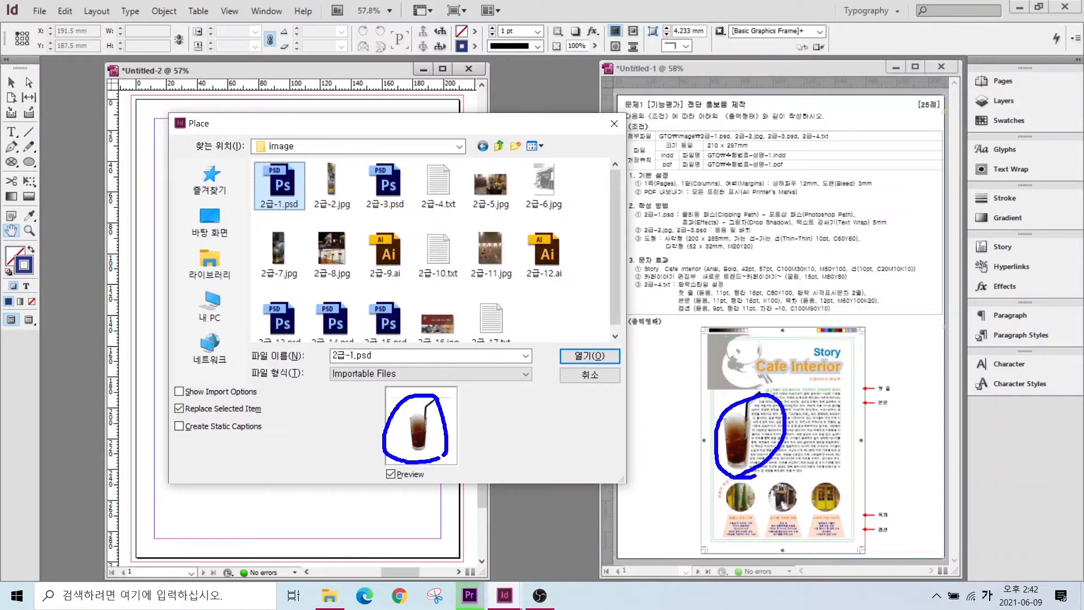
{"action": "left_click", "coordinate": [585, 354]}
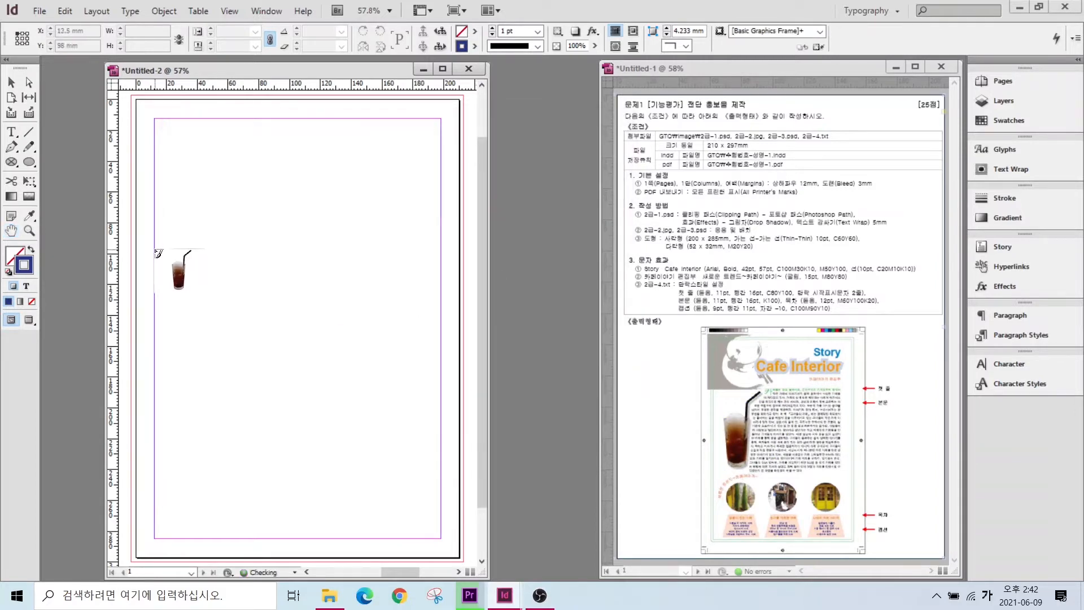
- Drag out the coffee glass frame from the left margin at about 128 × 106 mm
{"action": "left_click_drag", "start_coordinate": [155, 250], "coordinate": [235, 412]}
{"action": "key", "text": "ctrl+2"}
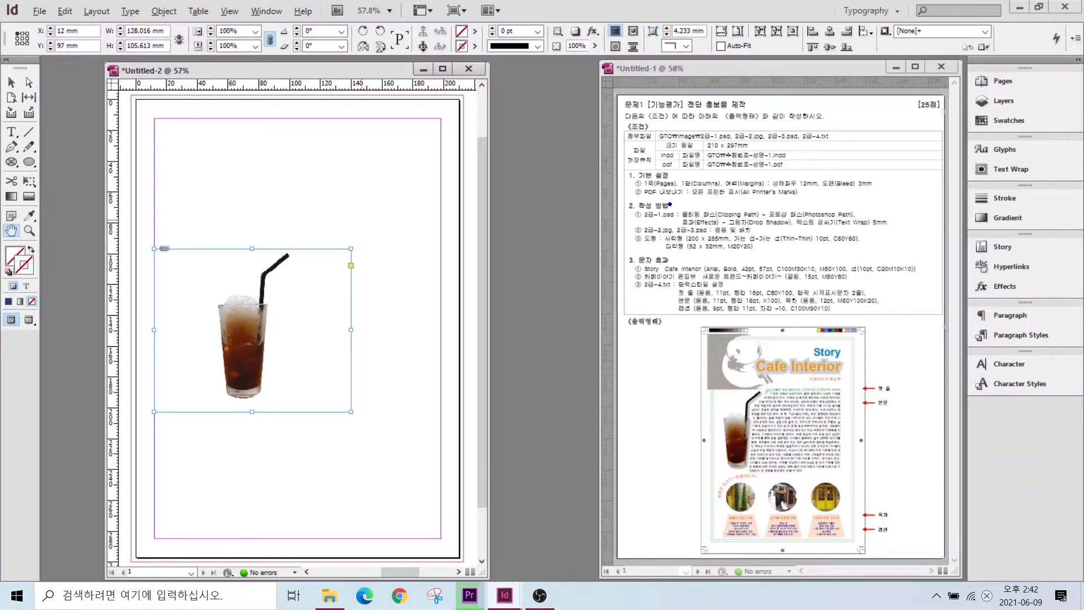
{"action": "mouse_move", "coordinate": [673, 200]}
{"action": "left_mouse_down"}
{"action": "mouse_move", "coordinate": [709, 221]}
{"action": "mouse_move", "coordinate": [831, 220]}
{"action": "left_mouse_up"}
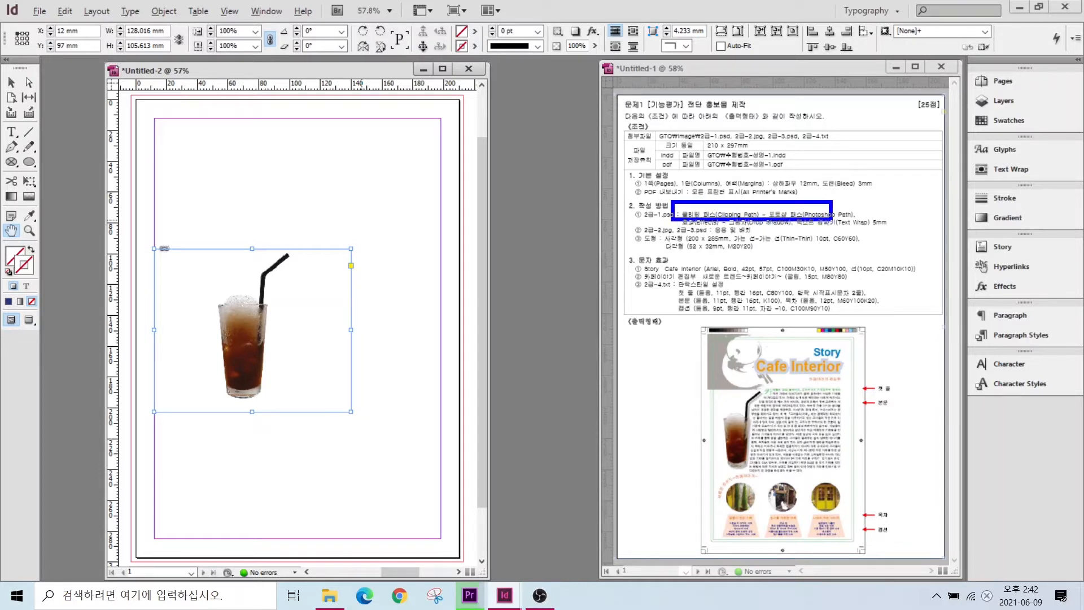
{"action": "key", "text": "Escape"}
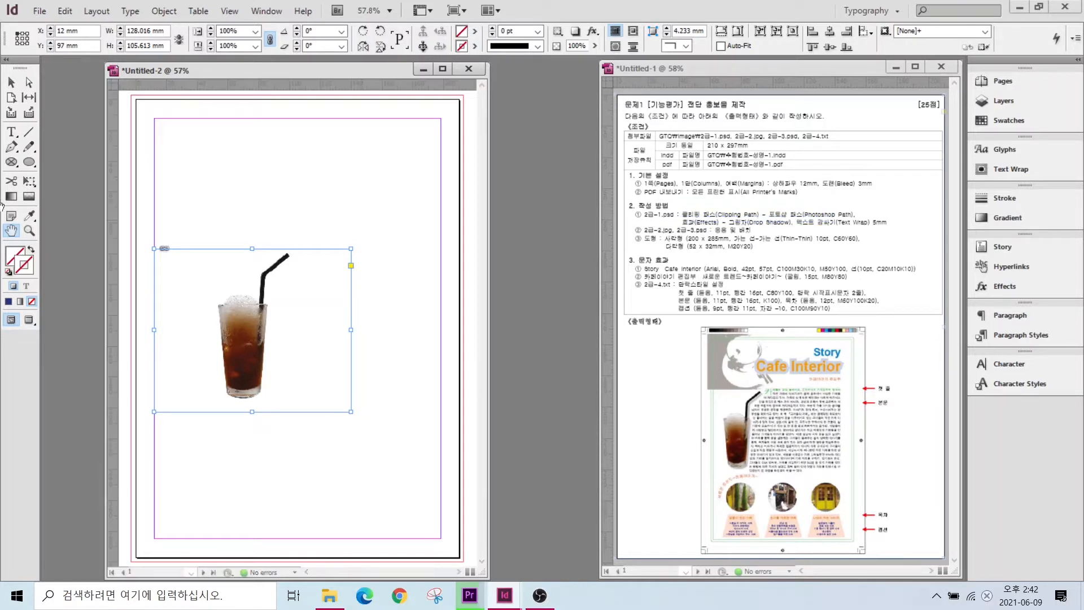
{"action": "key", "text": "alt+2"}
{"action": "mouse_move", "coordinate": [179, 252]}
{"action": "left_mouse_down"}
{"action": "mouse_move", "coordinate": [160, 285]}
{"action": "mouse_move", "coordinate": [191, 259]}
{"action": "mouse_move", "coordinate": [166, 301]}
{"action": "mouse_move", "coordinate": [200, 273]}
{"action": "mouse_move", "coordinate": [206, 304]}
{"action": "mouse_move", "coordinate": [182, 378]}
{"action": "left_mouse_up"}
{"action": "mouse_move", "coordinate": [317, 261]}
{"action": "left_mouse_down"}
{"action": "mouse_move", "coordinate": [280, 326]}
{"action": "mouse_move", "coordinate": [292, 356]}
{"action": "mouse_move", "coordinate": [340, 338]}
{"action": "mouse_move", "coordinate": [317, 376]}
{"action": "left_mouse_up"}
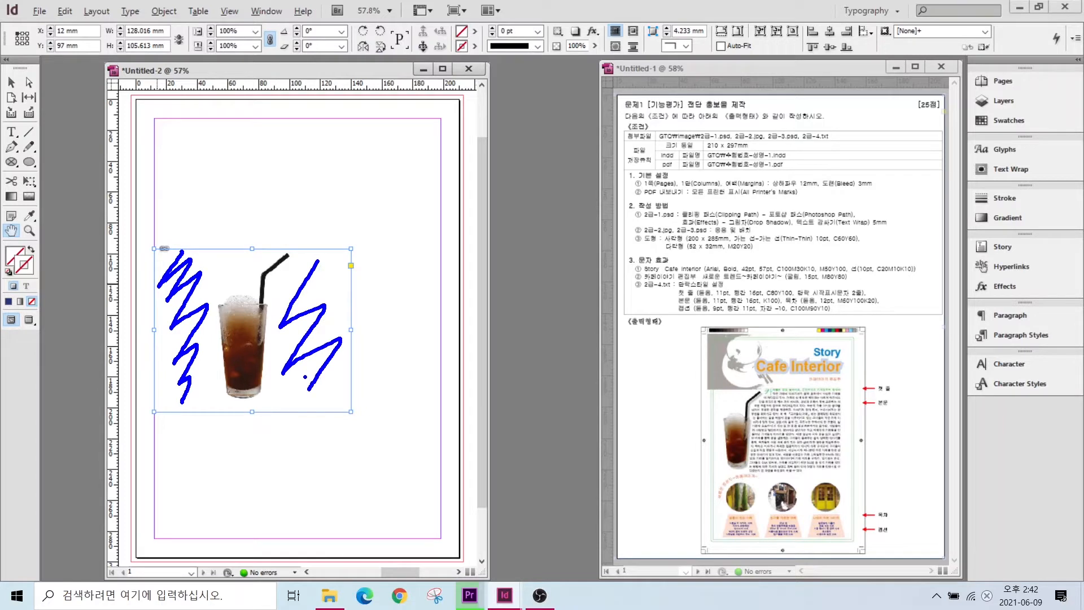
{"action": "key", "text": "e"}
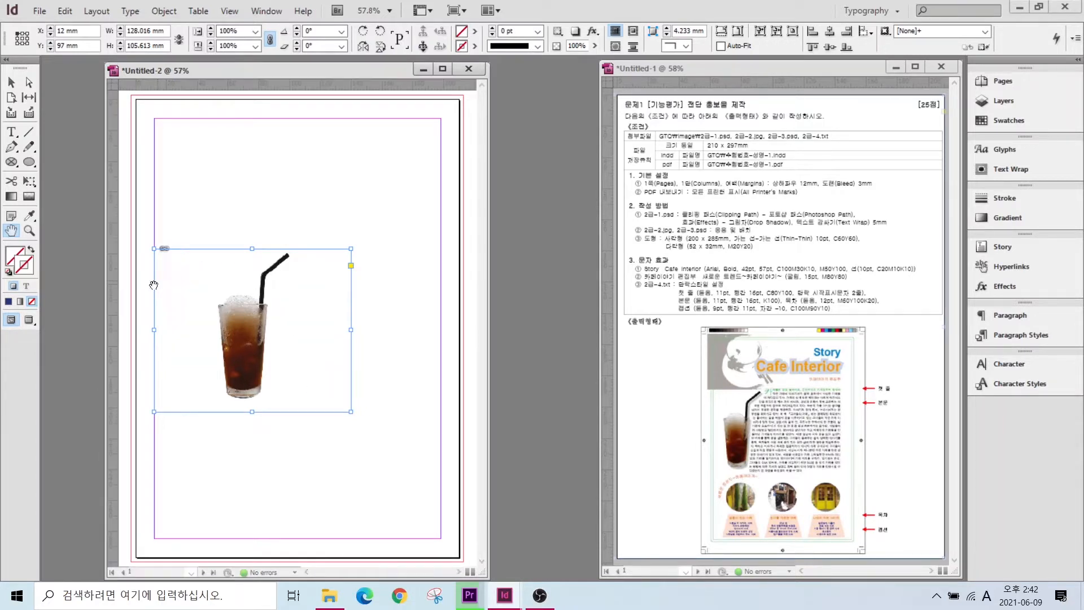
{"action": "mouse_move", "coordinate": [264, 263]}
{"action": "left_mouse_down"}
{"action": "mouse_move", "coordinate": [204, 311]}
{"action": "mouse_move", "coordinate": [217, 402]}
{"action": "mouse_move", "coordinate": [249, 403]}
{"action": "mouse_move", "coordinate": [268, 380]}
{"action": "mouse_move", "coordinate": [271, 306]}
{"action": "mouse_move", "coordinate": [292, 248]}
{"action": "left_mouse_up"}
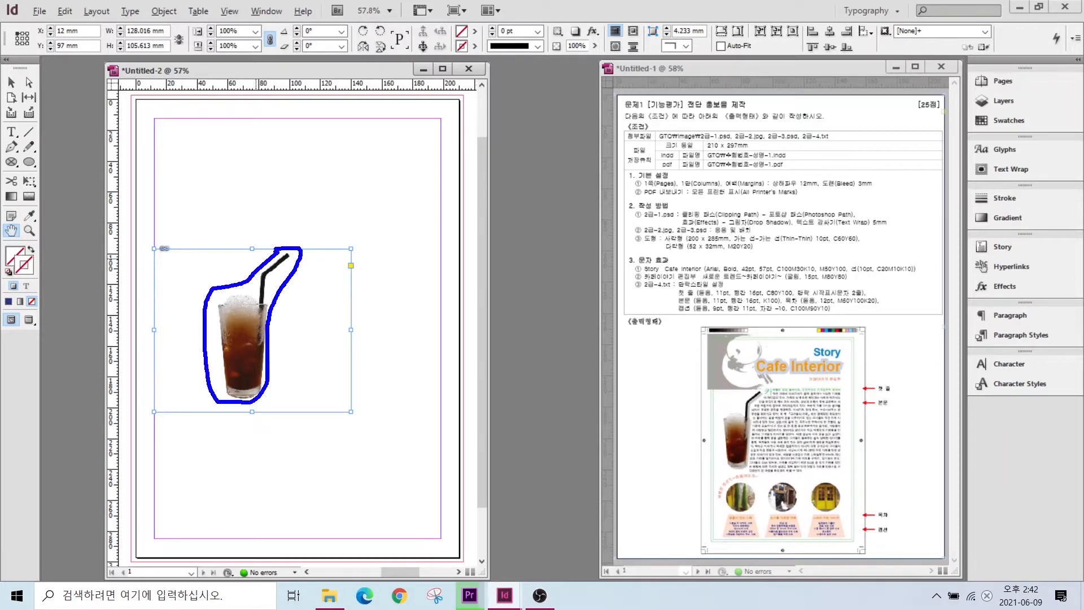
{"action": "key", "text": "e"}
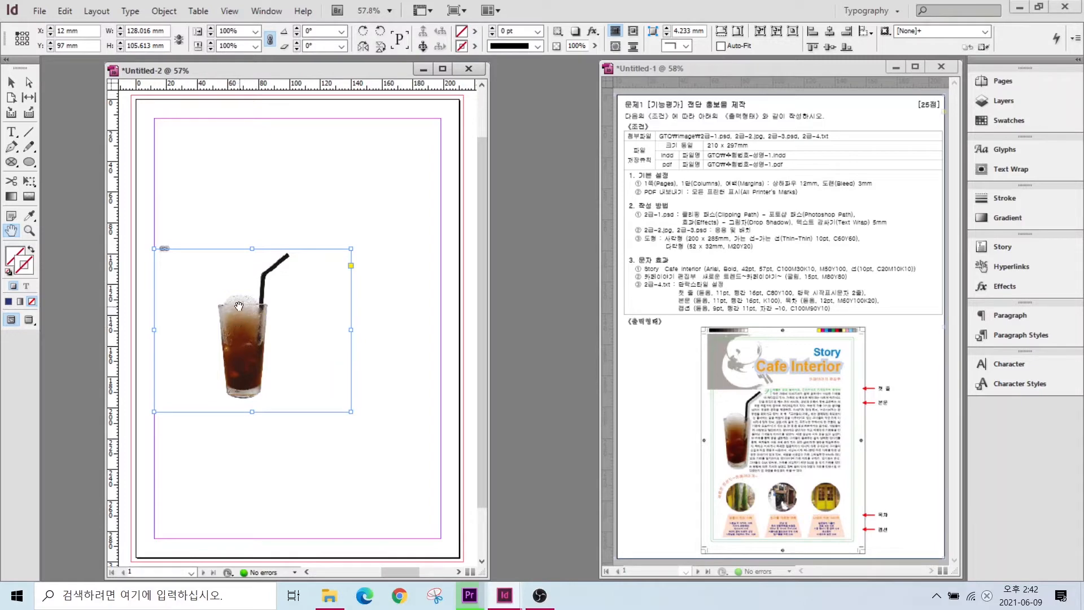
- Set the glass image's clipping path type to Photoshop Path
{"action": "left_click", "coordinate": [163, 12]}
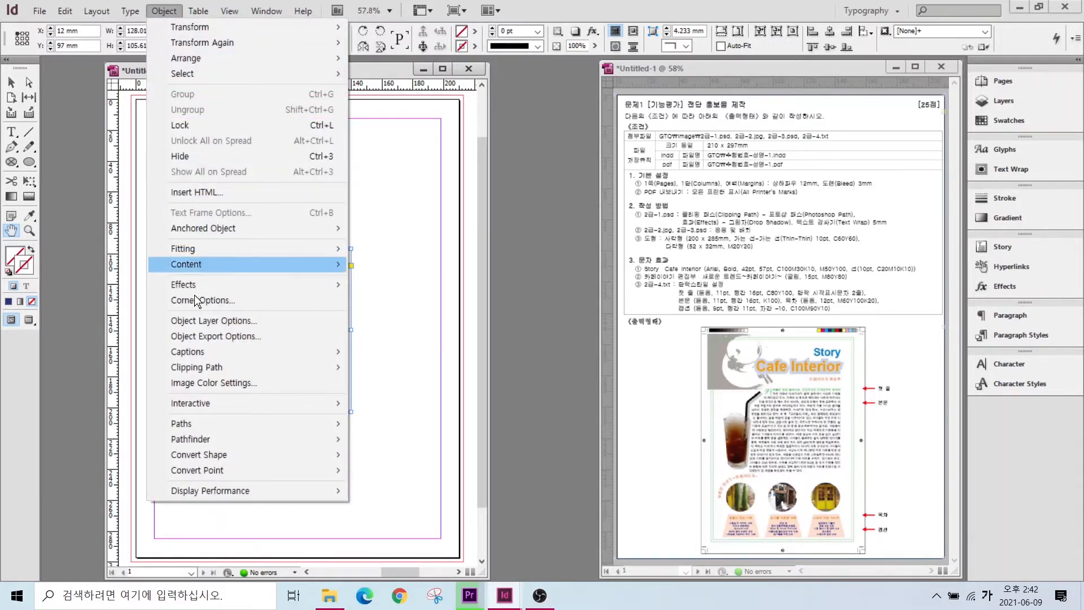
{"action": "mouse_move", "coordinate": [188, 368]}
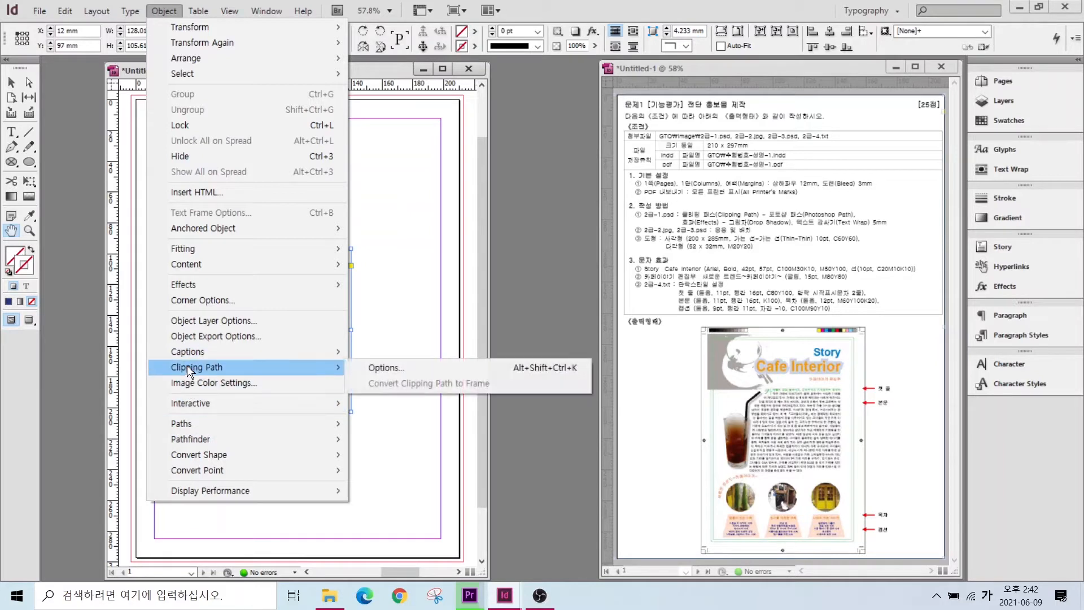
{"action": "left_click", "coordinate": [381, 366]}
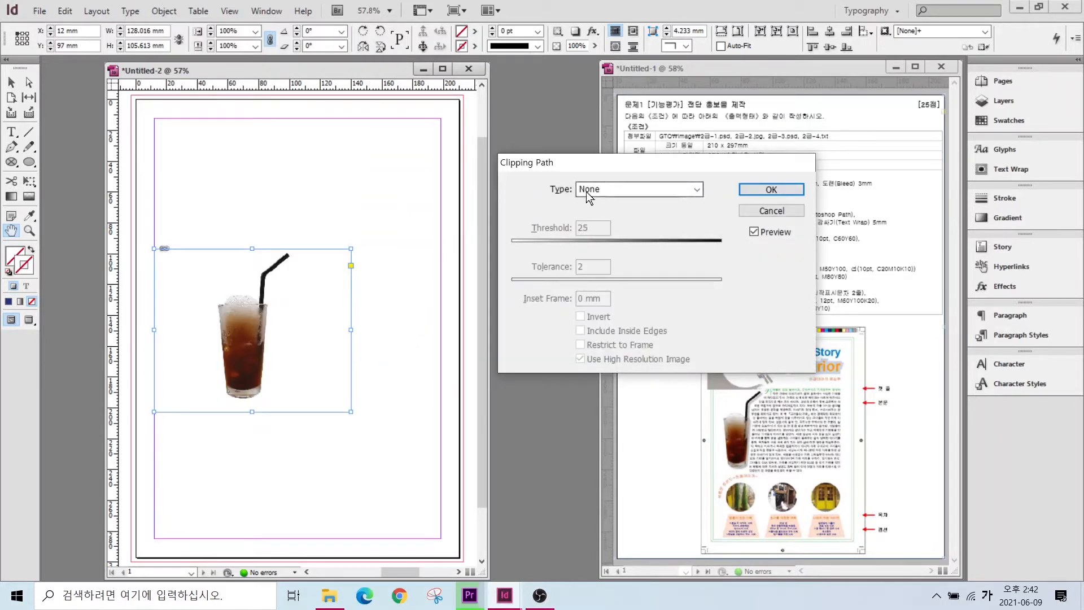
{"action": "left_click", "coordinate": [586, 190]}
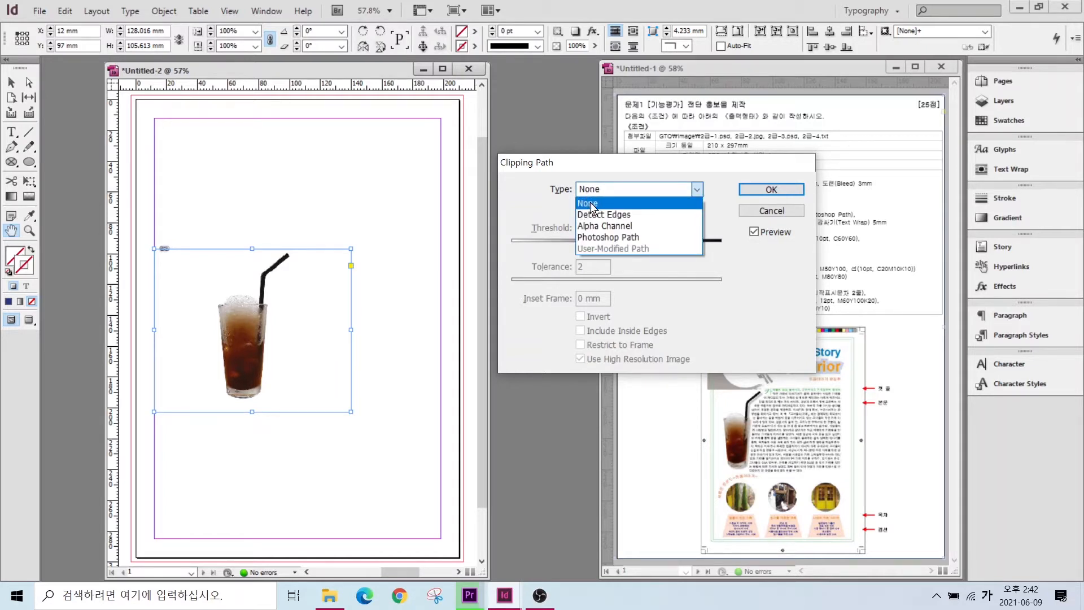
{"action": "left_click", "coordinate": [595, 238]}
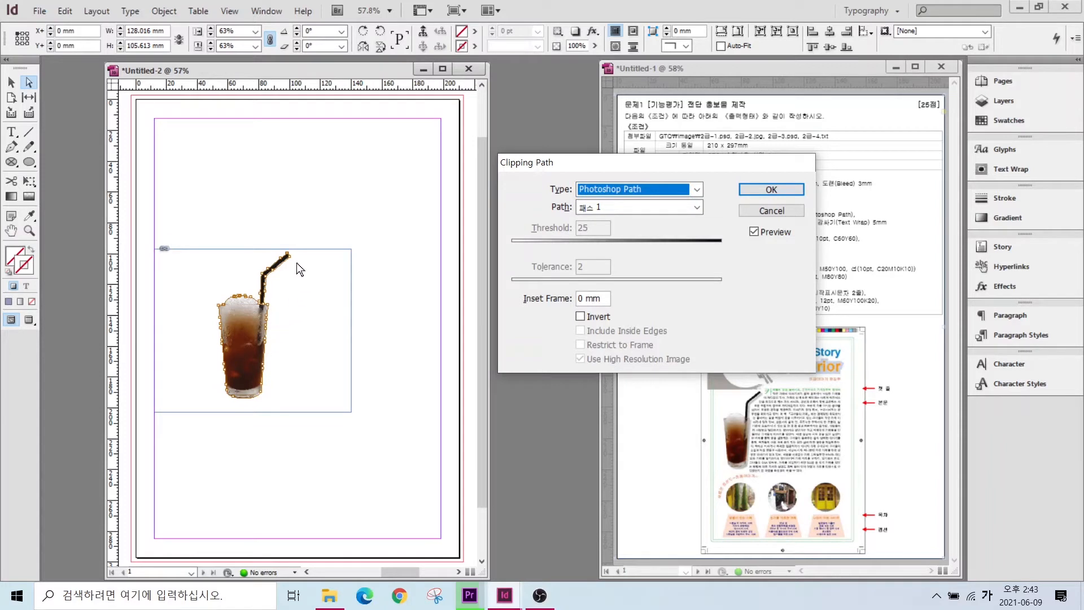
{"action": "left_click", "coordinate": [769, 190]}
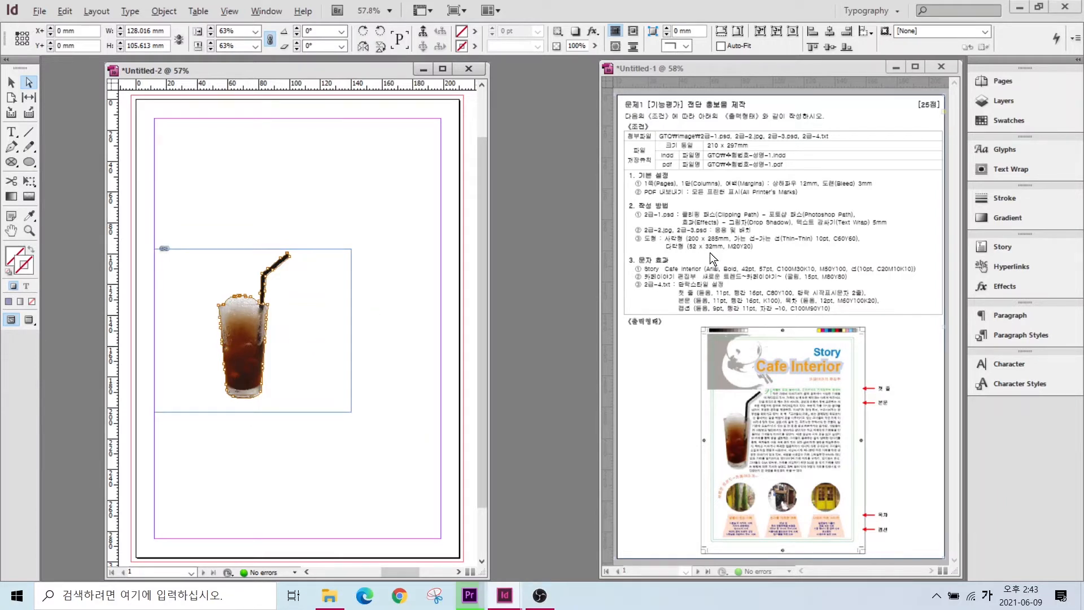
{"action": "mouse_move", "coordinate": [663, 210]}
{"action": "left_mouse_down"}
{"action": "mouse_move", "coordinate": [721, 237]}
{"action": "mouse_move", "coordinate": [799, 233]}
{"action": "left_mouse_up"}
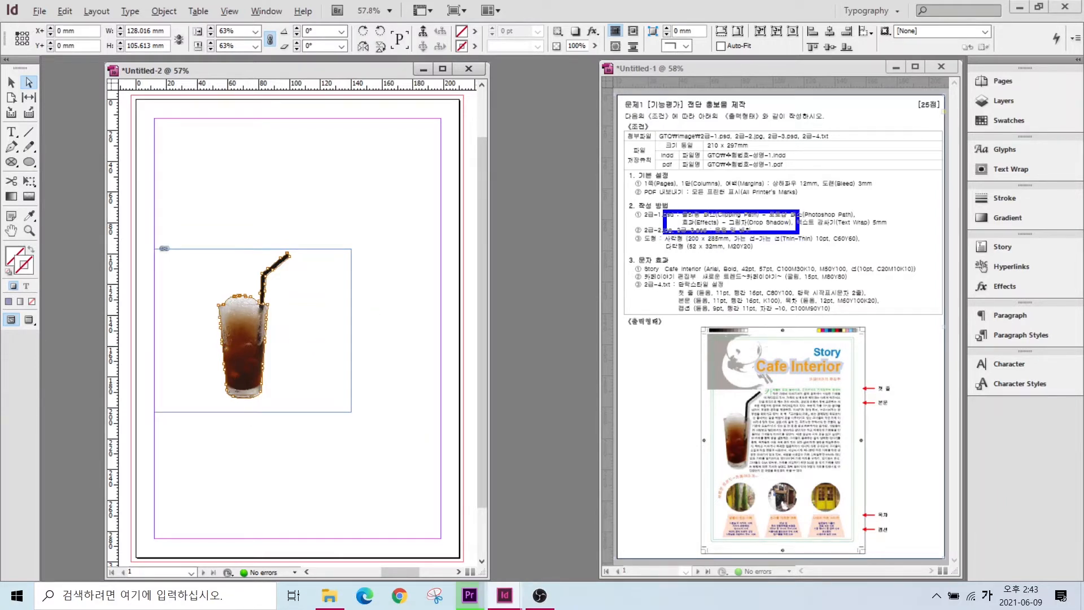
{"action": "key", "text": "Escape"}
{"action": "left_click", "coordinate": [11, 82]}
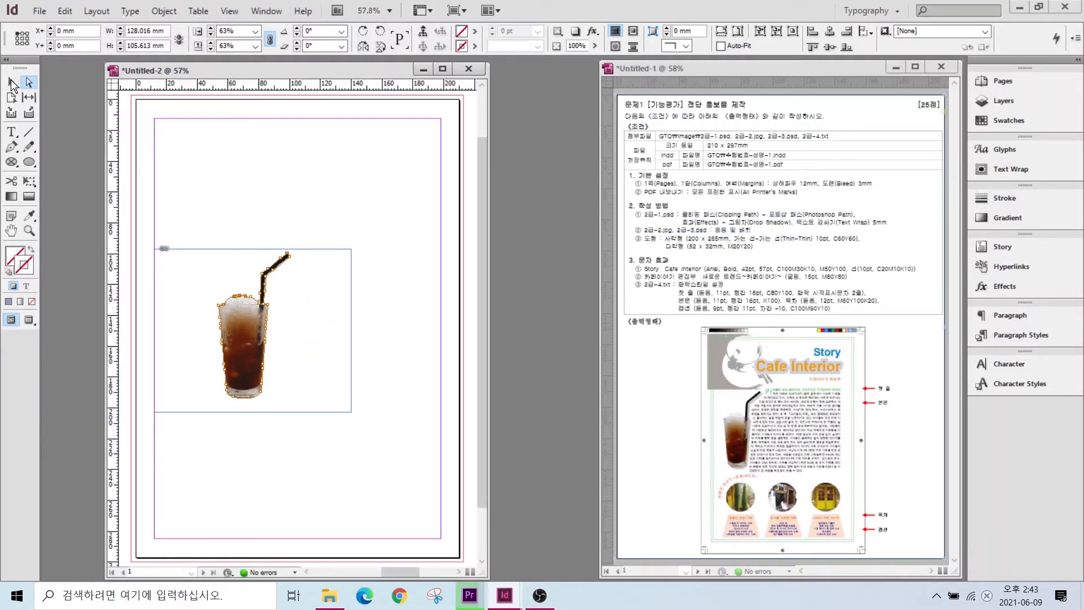
- Add a 50% opacity drop shadow to the glass, previewing it on and off
{"action": "right_click", "coordinate": [247, 325]}
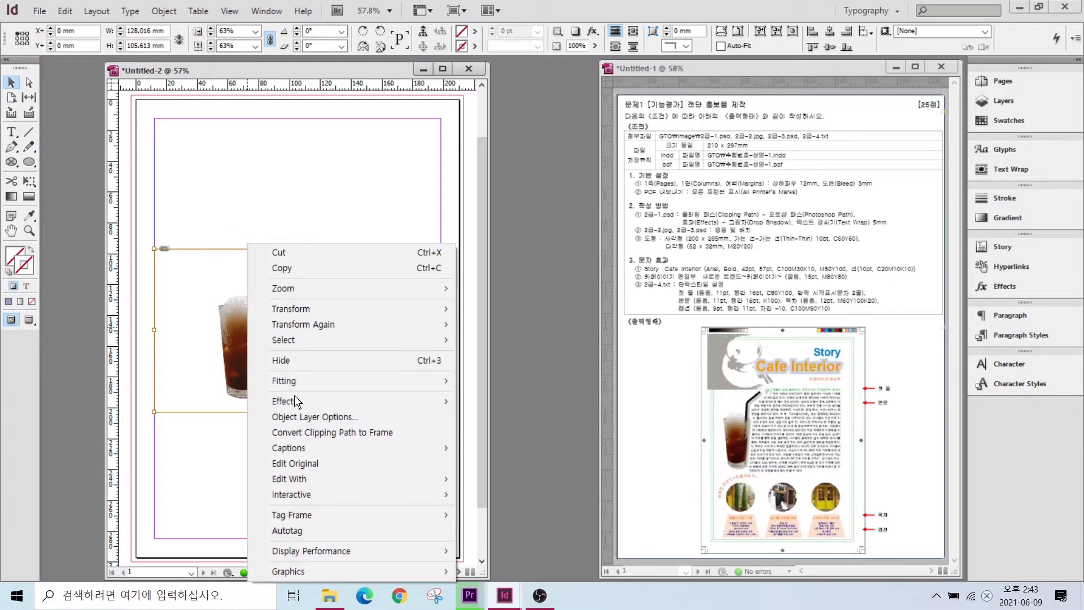
{"action": "mouse_move", "coordinate": [298, 401]}
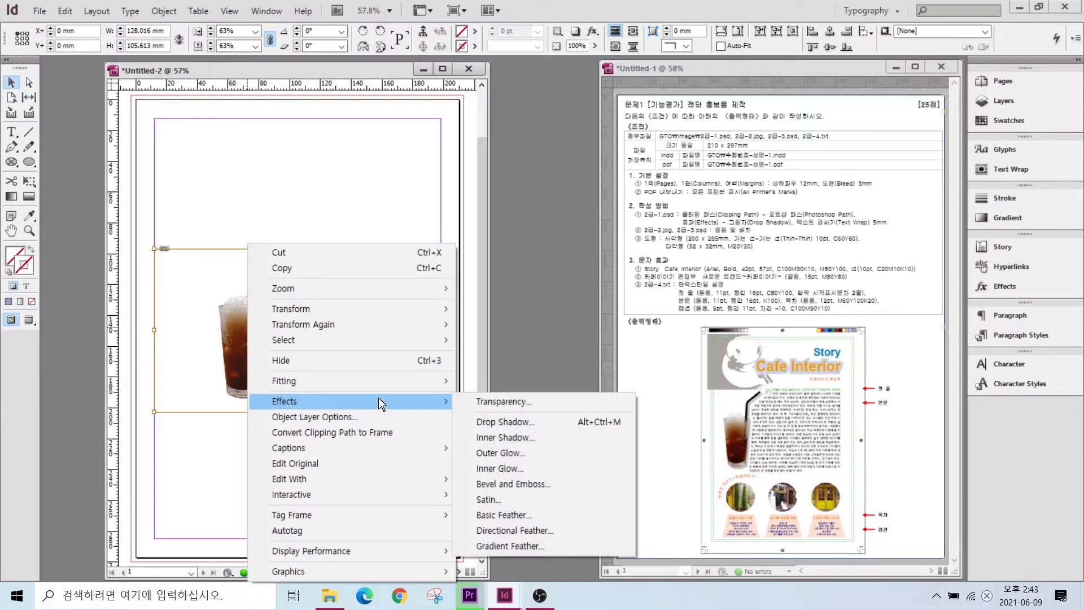
{"action": "left_click", "coordinate": [496, 420]}
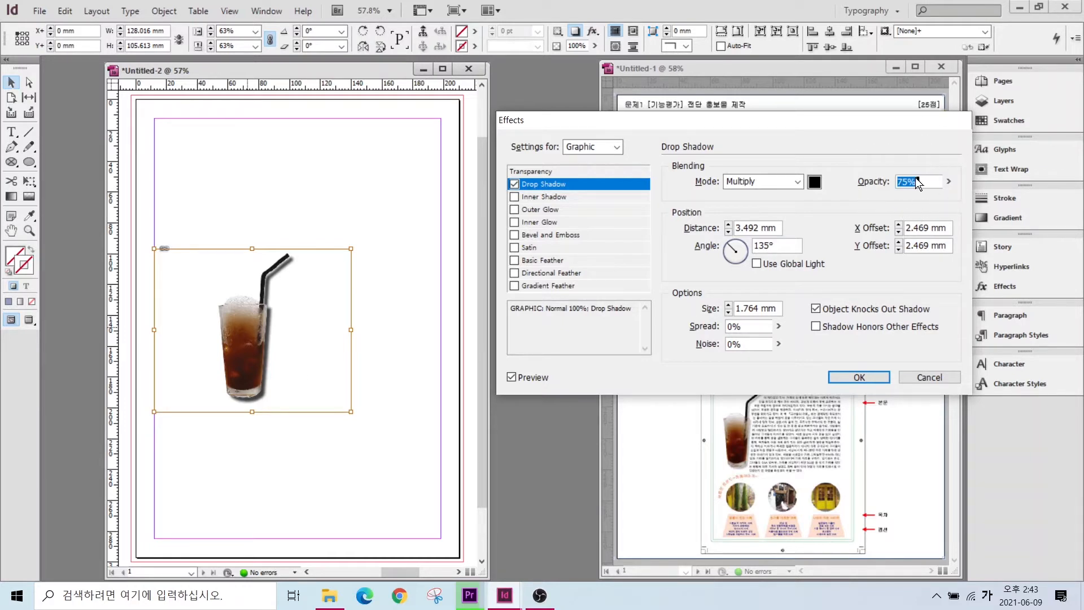
{"action": "type", "text": "50"}
{"action": "left_click", "coordinate": [510, 379]}
{"action": "left_click", "coordinate": [510, 379]}
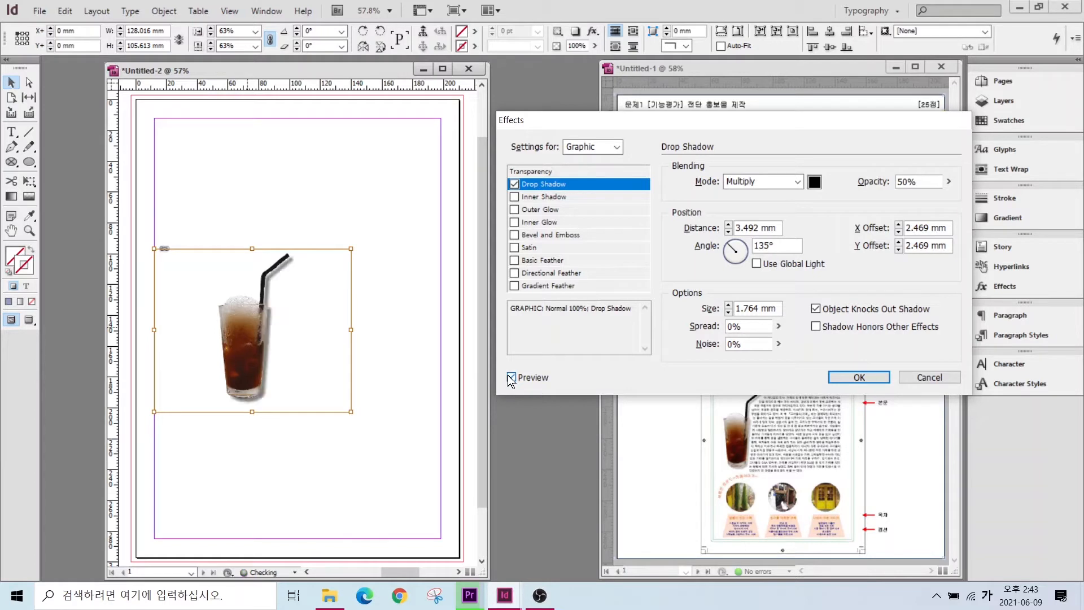
{"action": "left_click", "coordinate": [510, 379]}
{"action": "left_click", "coordinate": [511, 379]}
- Lower the shadow opacity to 30% and confirm the effect
{"action": "left_click_drag", "start_coordinate": [923, 182], "coordinate": [896, 181]}
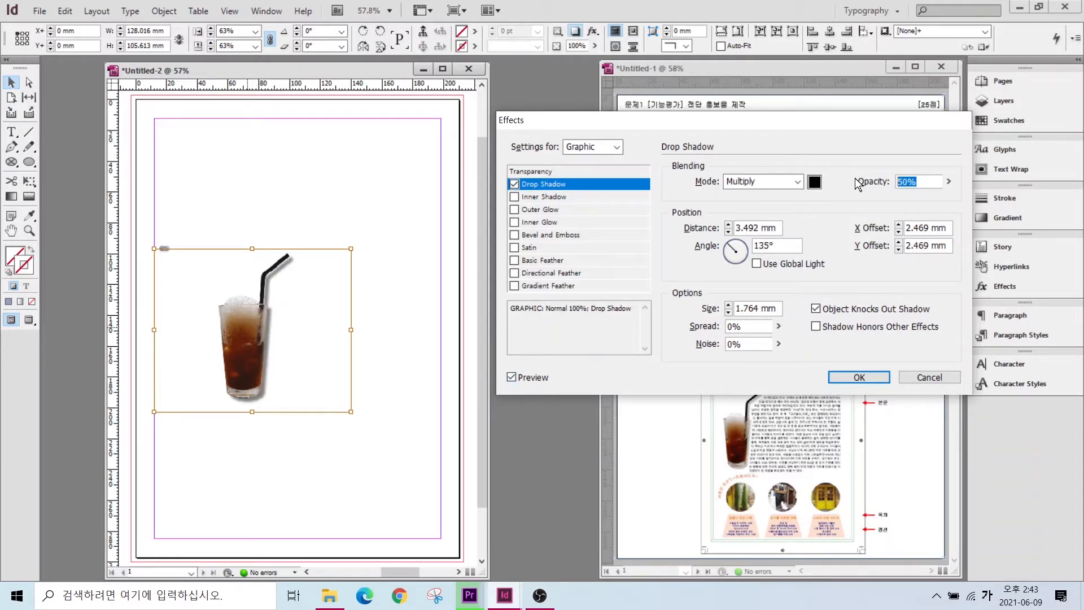
{"action": "type", "text": "30"}
{"action": "left_click", "coordinate": [511, 377]}
{"action": "left_click", "coordinate": [512, 378]}
{"action": "left_click", "coordinate": [857, 377]}
{"action": "left_click_drag", "start_coordinate": [785, 215], "coordinate": [903, 232]}
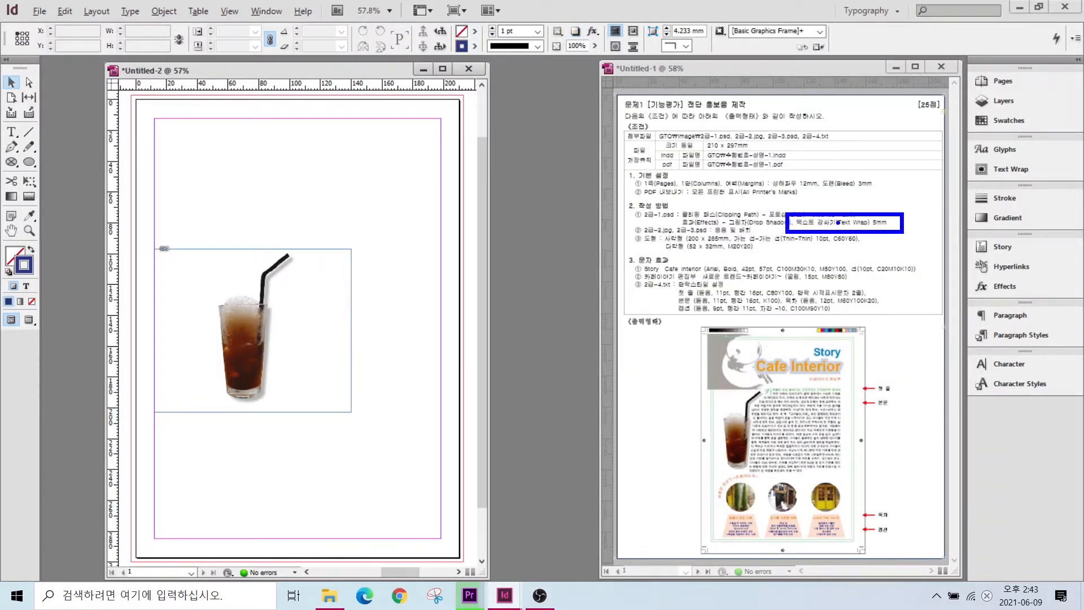
{"action": "key", "text": "Escape"}
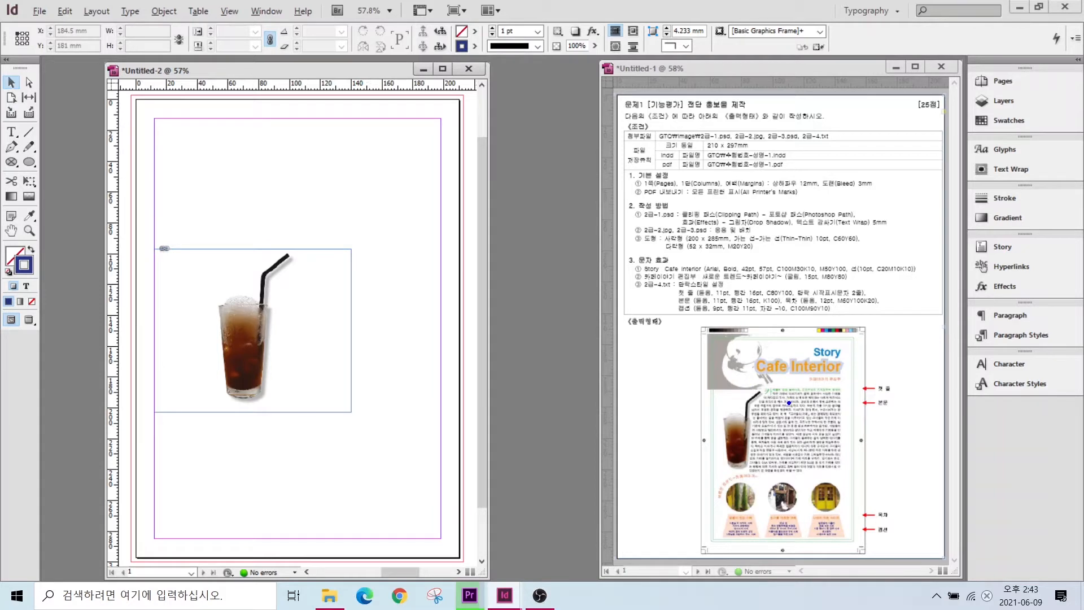
{"action": "mouse_move", "coordinate": [782, 383]}
{"action": "left_mouse_down"}
{"action": "mouse_move", "coordinate": [750, 415]}
{"action": "mouse_move", "coordinate": [747, 470]}
{"action": "mouse_move", "coordinate": [834, 462]}
{"action": "mouse_move", "coordinate": [844, 412]}
{"action": "mouse_move", "coordinate": [819, 387]}
{"action": "mouse_move", "coordinate": [781, 399]}
{"action": "left_mouse_up"}
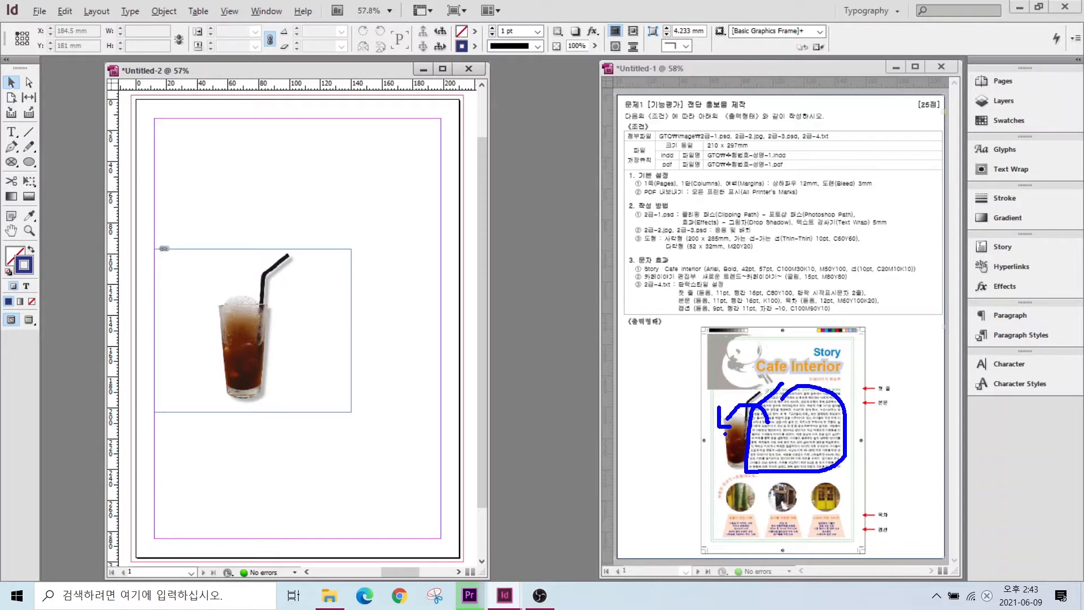
- Wrap text around the glass's object shape with a 5 mm offset
{"action": "left_click", "coordinate": [220, 310]}
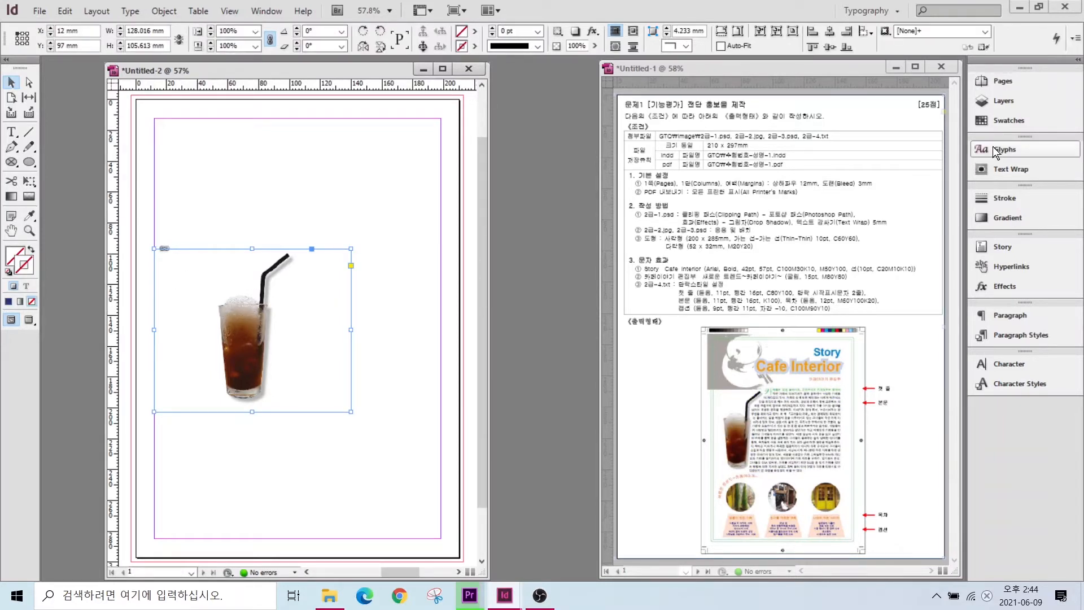
{"action": "left_click_drag", "start_coordinate": [963, 156], "coordinate": [1070, 183]}
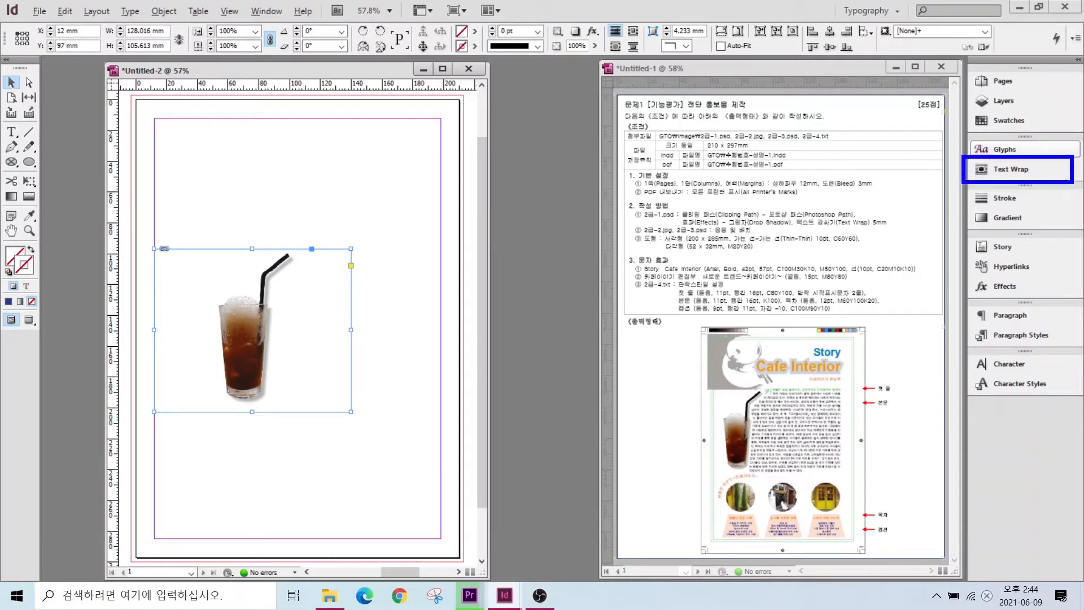
{"action": "left_click", "coordinate": [985, 169]}
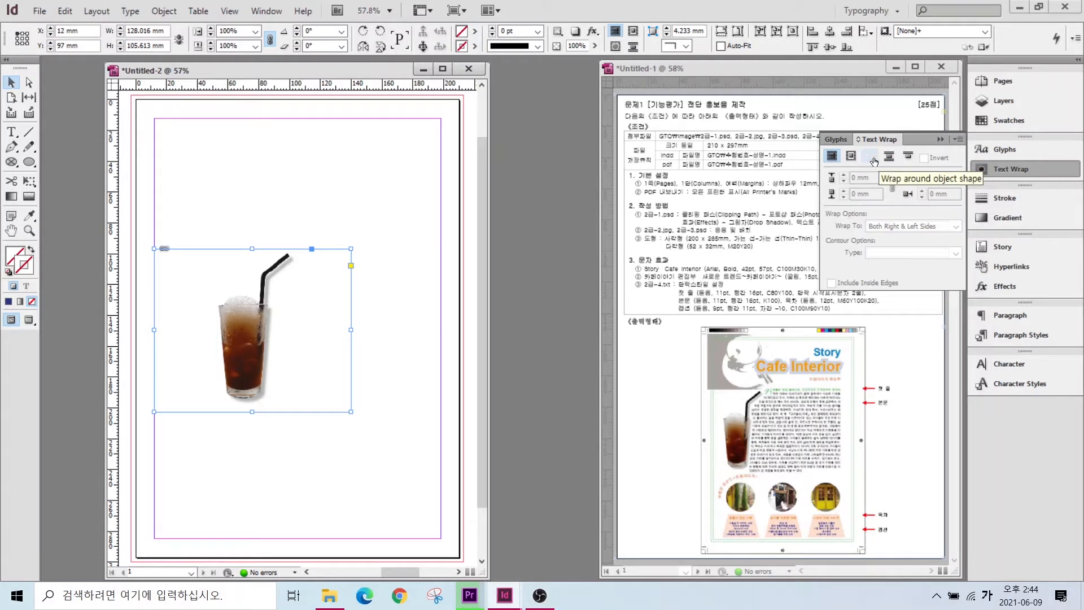
{"action": "left_click", "coordinate": [869, 157]}
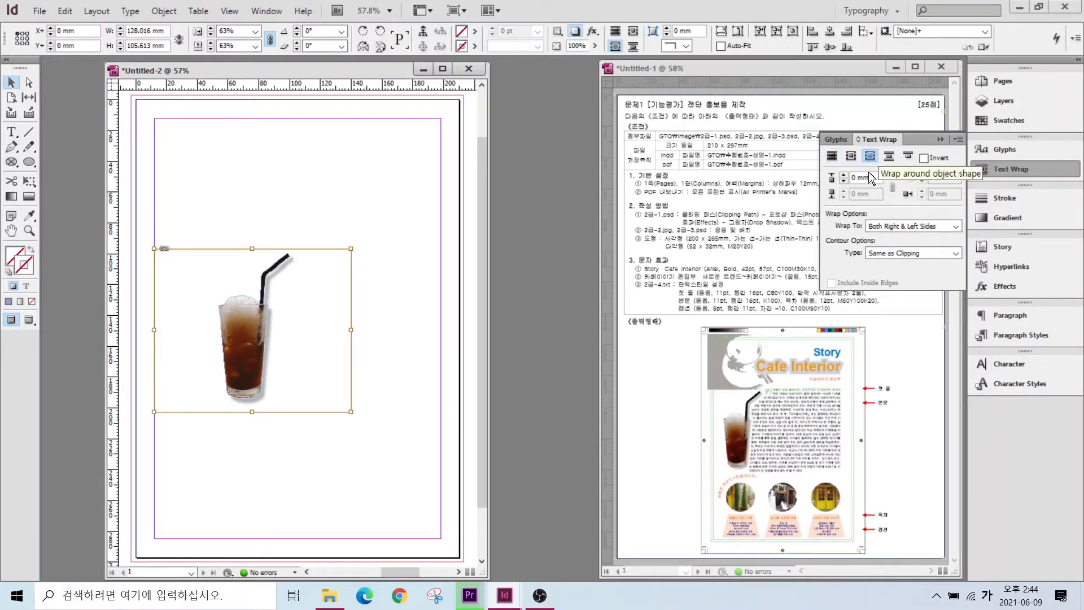
{"action": "left_click", "coordinate": [877, 180]}
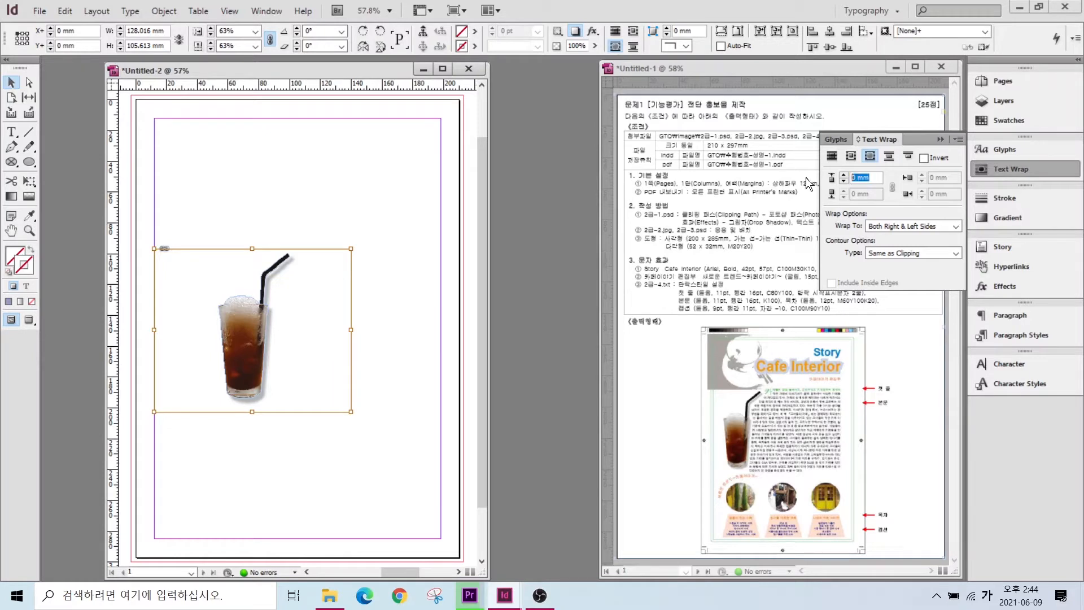
{"action": "type", "text": "5"}
{"action": "key", "text": "Return"}
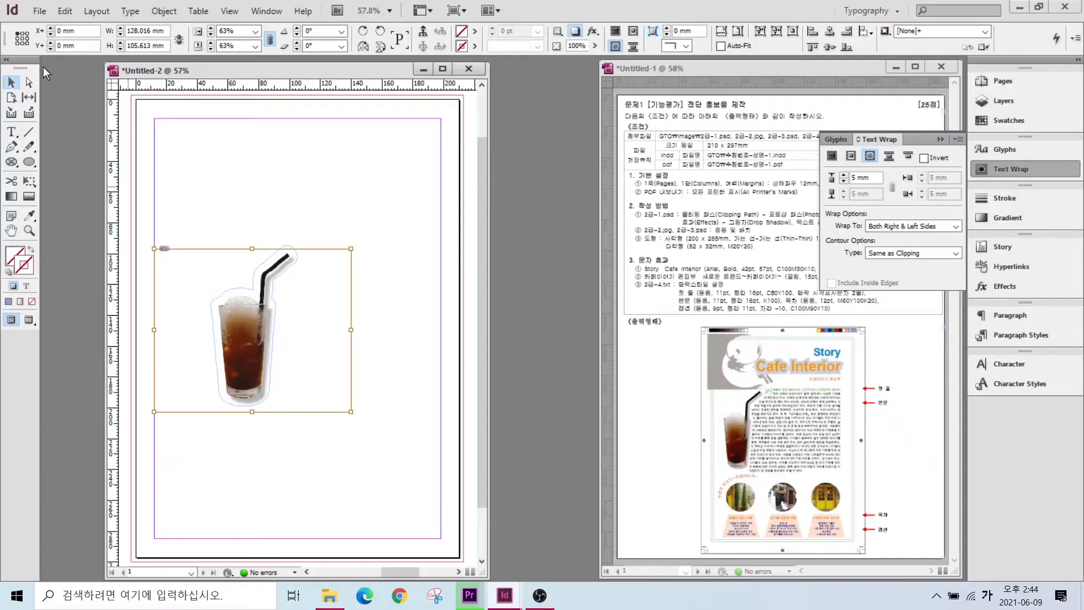
- Move the coffee glass image further left toward the page edge
{"action": "left_click", "coordinate": [12, 83]}
{"action": "left_click", "coordinate": [361, 348]}
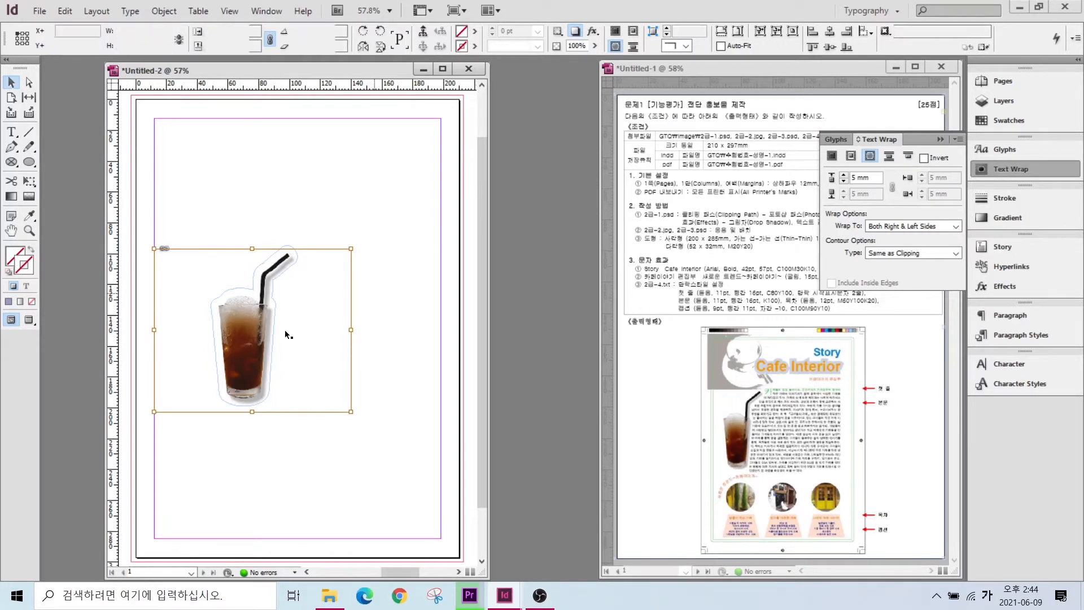
{"action": "left_click_drag", "start_coordinate": [228, 311], "coordinate": [170, 312]}
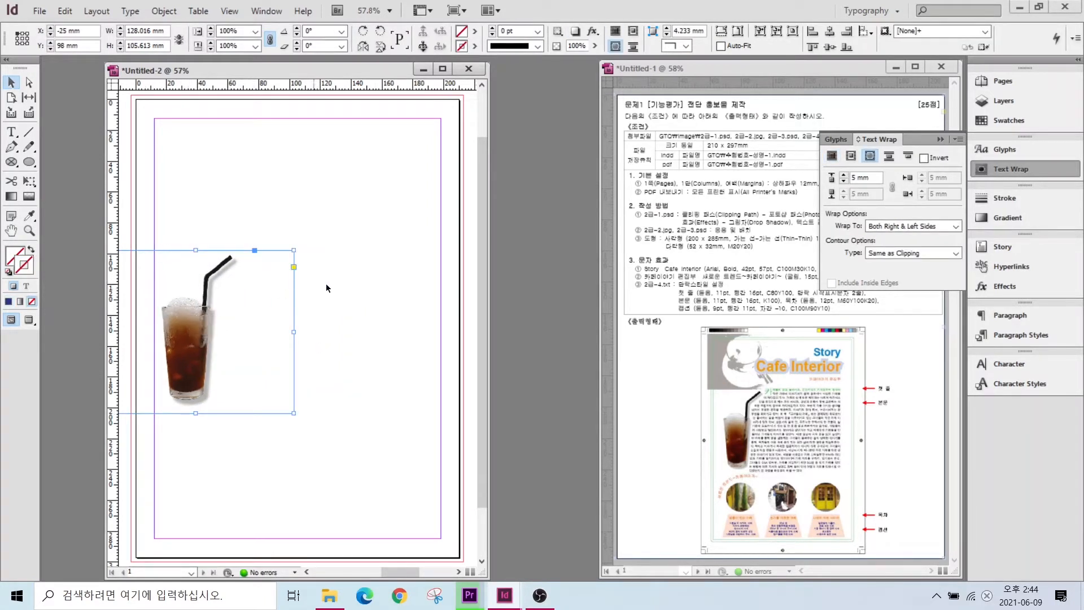
{"action": "left_click_drag", "start_coordinate": [203, 309], "coordinate": [212, 307]}
{"action": "left_click", "coordinate": [310, 346]}
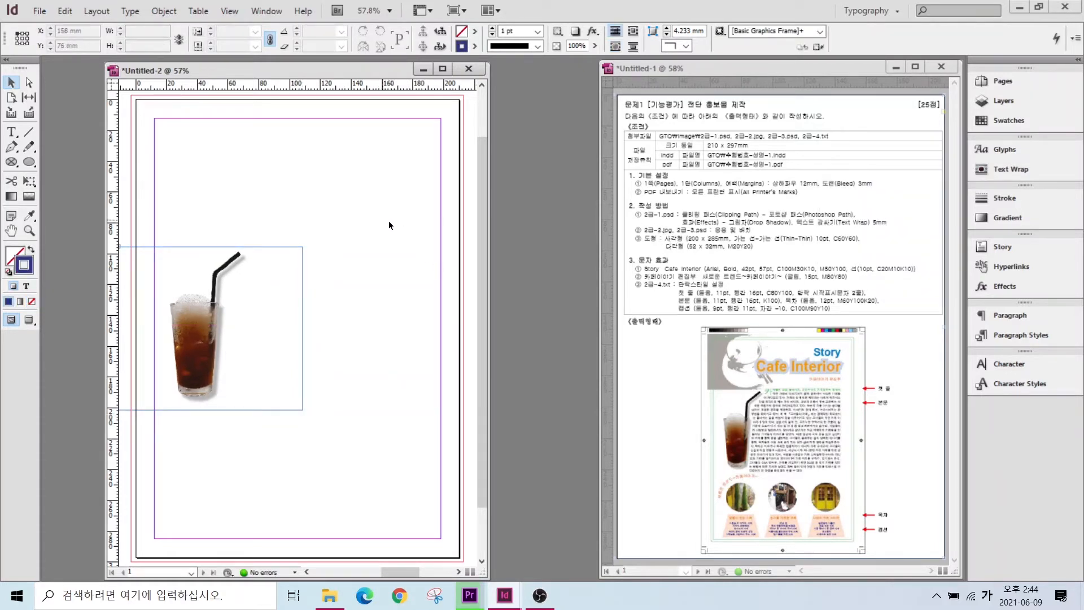
{"action": "left_click", "coordinate": [38, 11]}
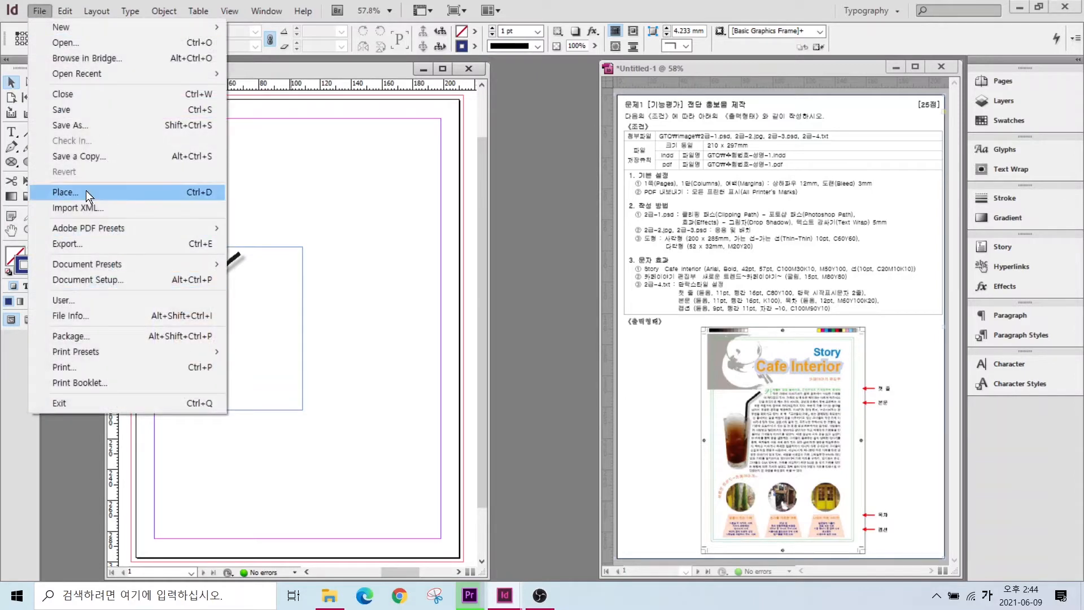
{"action": "left_click", "coordinate": [62, 192]}
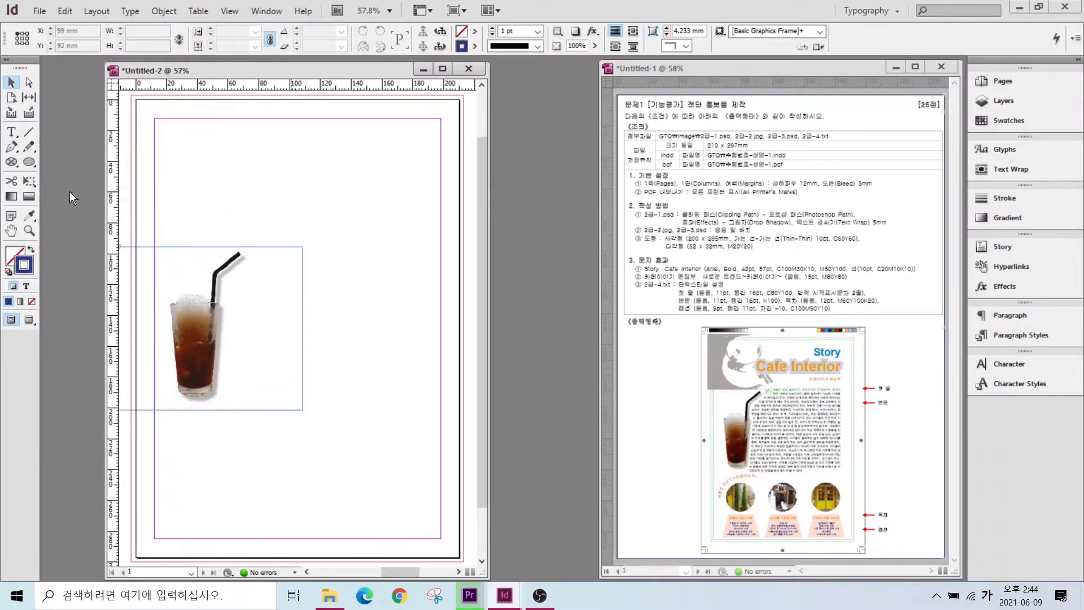
{"action": "left_click", "coordinate": [333, 186]}
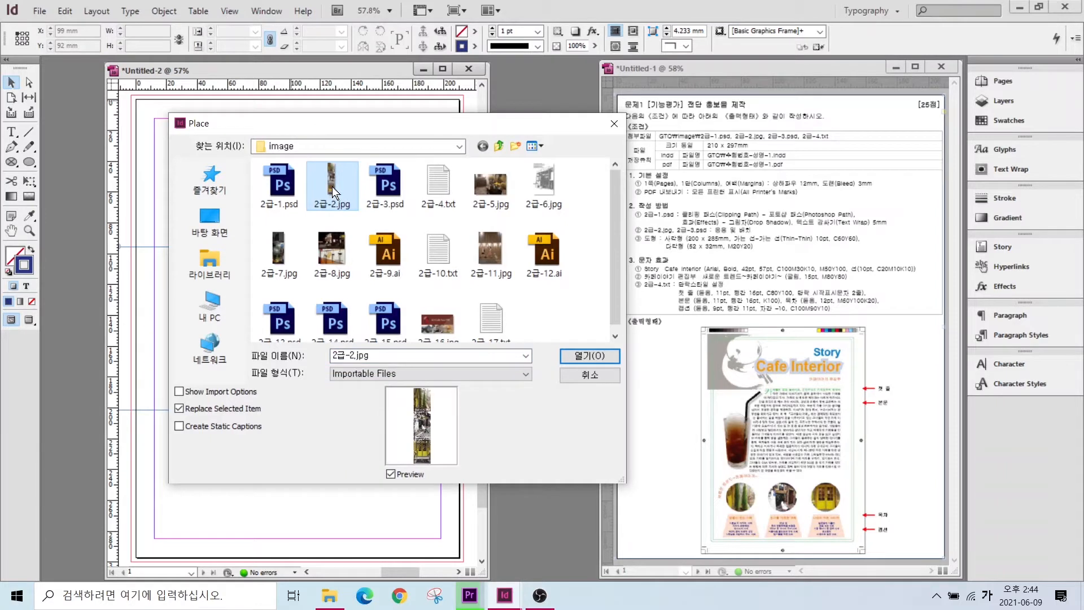
{"action": "key", "text": "alt+2"}
{"action": "mouse_move", "coordinate": [426, 412]}
{"action": "left_mouse_down"}
{"action": "mouse_move", "coordinate": [396, 405]}
{"action": "mouse_move", "coordinate": [419, 386]}
{"action": "mouse_move", "coordinate": [428, 416]}
{"action": "mouse_move", "coordinate": [413, 436]}
{"action": "mouse_move", "coordinate": [402, 418]}
{"action": "mouse_move", "coordinate": [426, 416]}
{"action": "mouse_move", "coordinate": [411, 444]}
{"action": "left_mouse_up"}
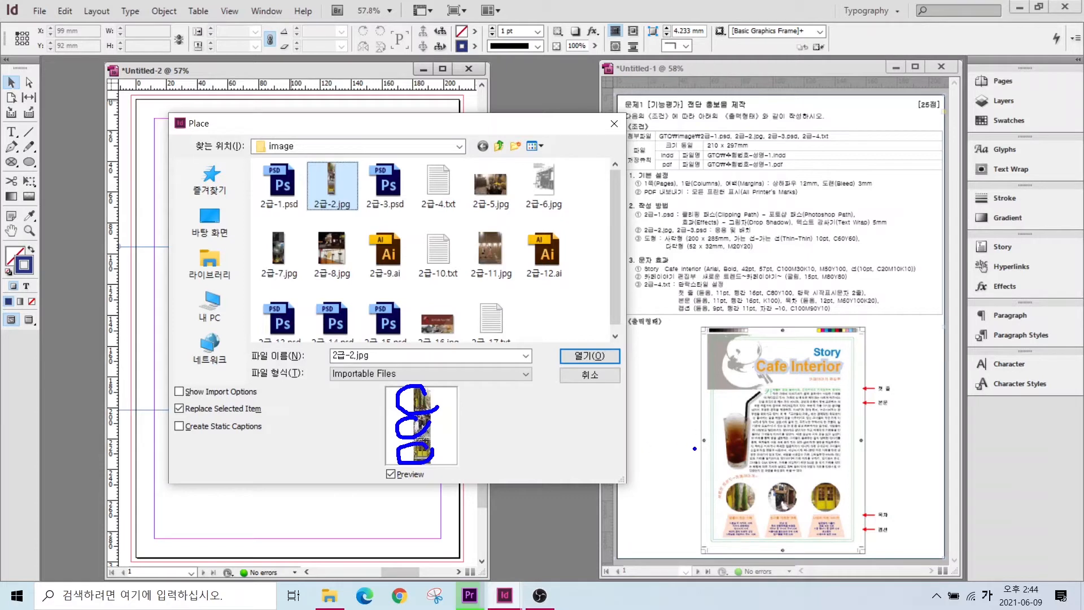
{"action": "left_click_drag", "start_coordinate": [691, 541], "coordinate": [733, 504]}
{"action": "left_click_drag", "start_coordinate": [770, 550], "coordinate": [781, 508]}
{"action": "left_click_drag", "start_coordinate": [872, 536], "coordinate": [837, 511]}
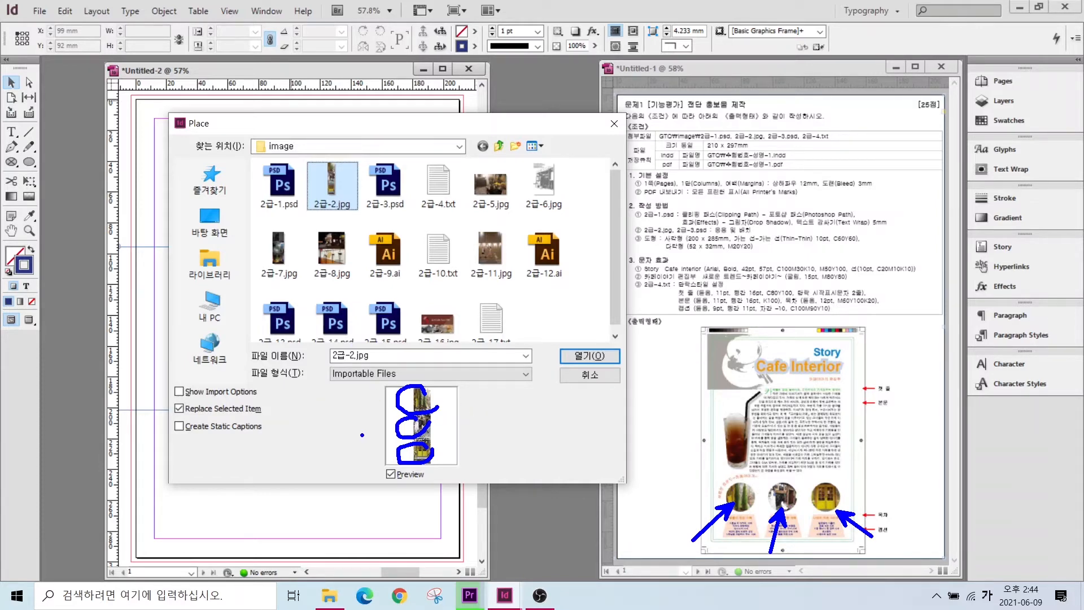
{"action": "key", "text": "Escape"}
{"action": "left_click", "coordinate": [584, 377]}
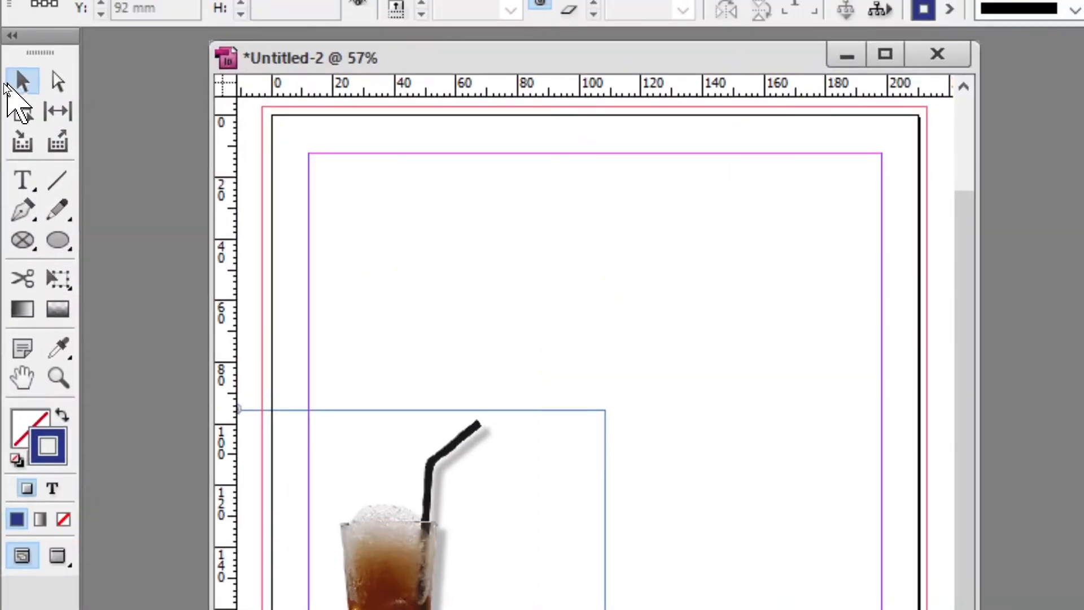
- Choose the Ellipse Frame Tool from the frame tools flyout in the toolbox
{"action": "left_click", "coordinate": [24, 240]}
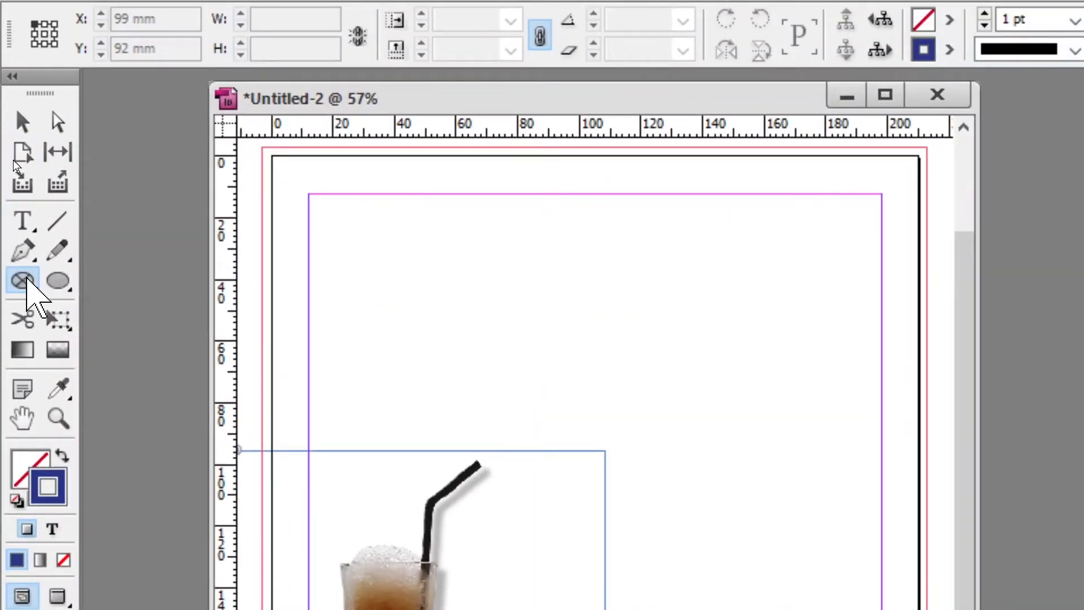
{"action": "left_click", "coordinate": [22, 280]}
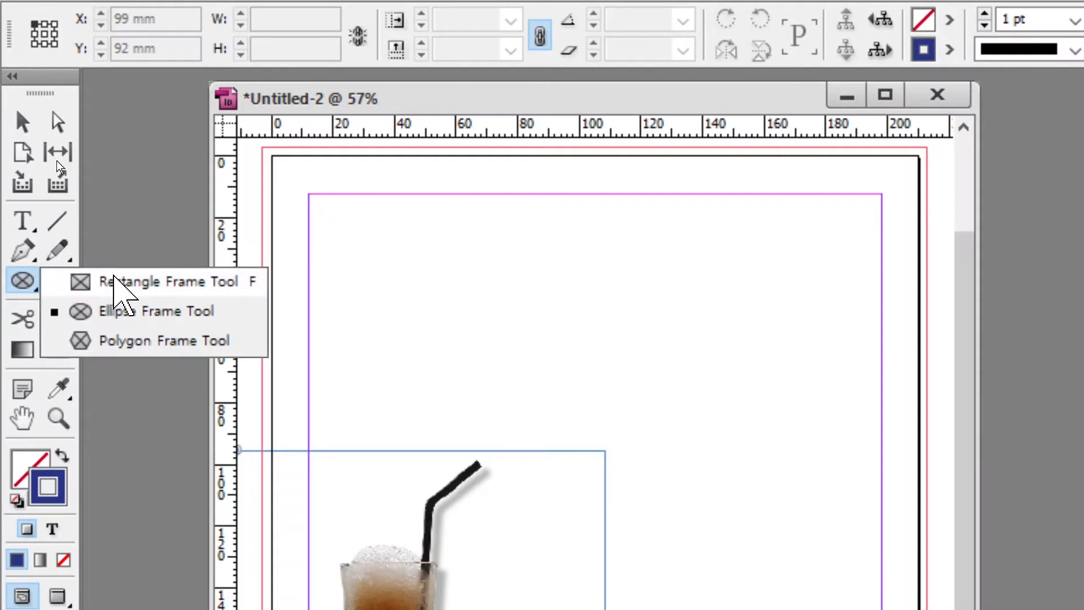
{"action": "left_click", "coordinate": [116, 282]}
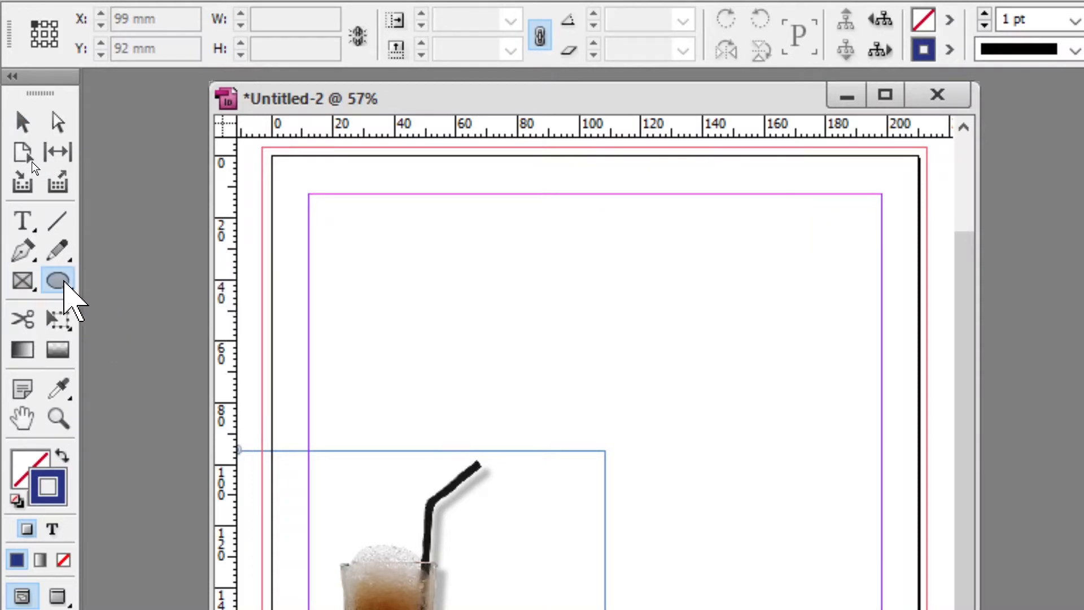
{"action": "left_click", "coordinate": [59, 280]}
{"action": "left_click", "coordinate": [169, 284]}
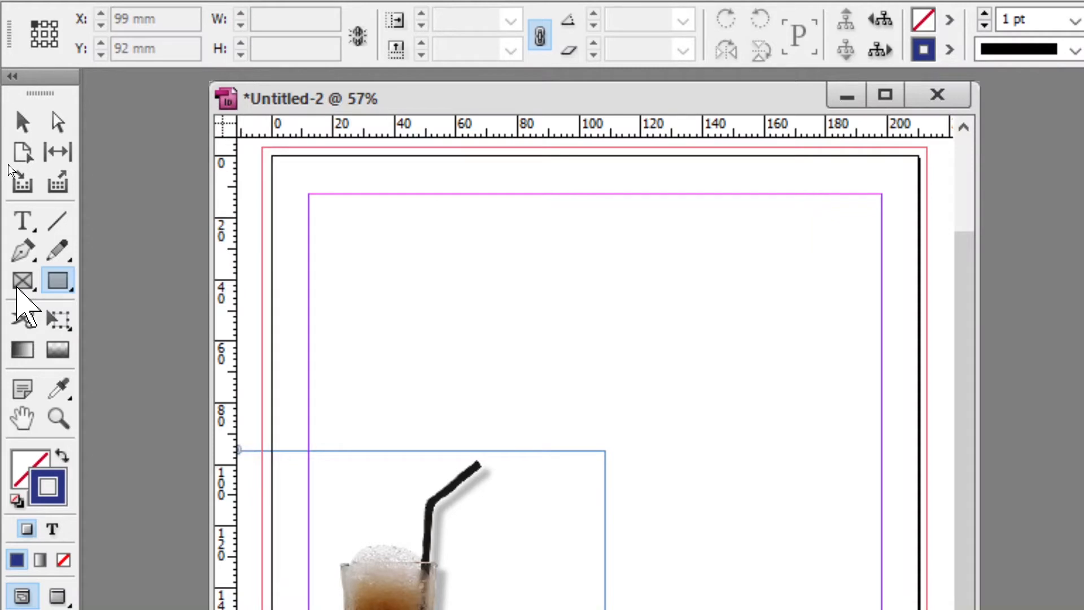
{"action": "left_click", "coordinate": [22, 282]}
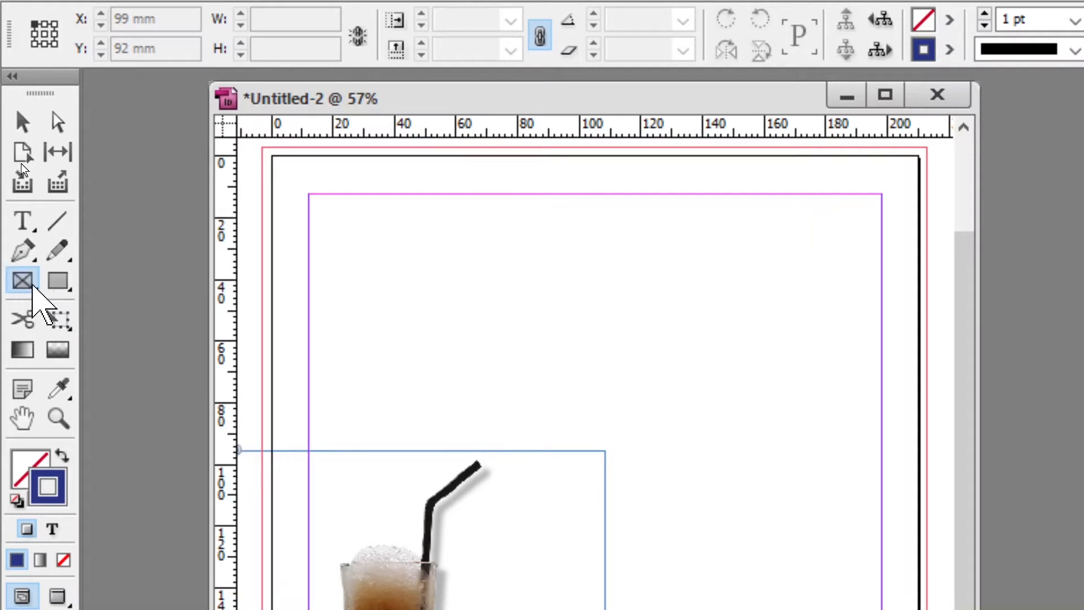
{"action": "left_click", "coordinate": [58, 281]}
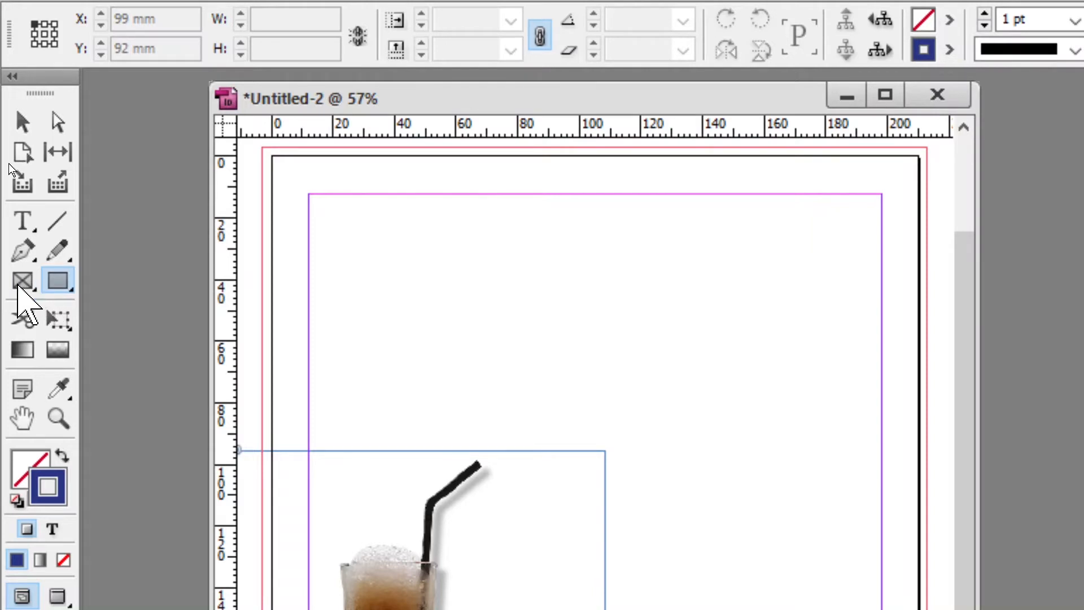
{"action": "left_click", "coordinate": [22, 281]}
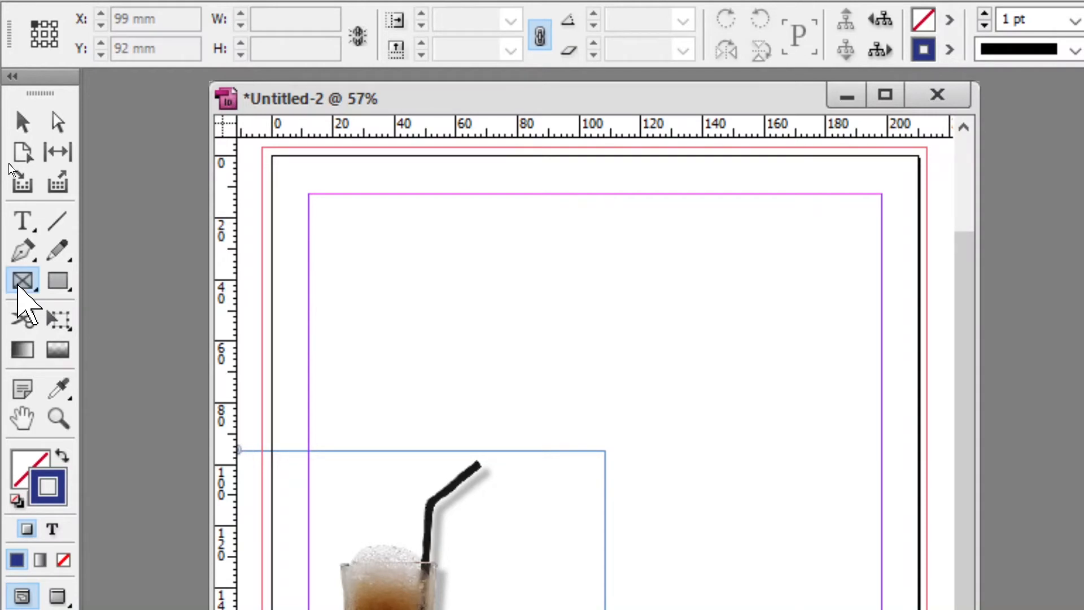
{"action": "left_click", "coordinate": [21, 281]}
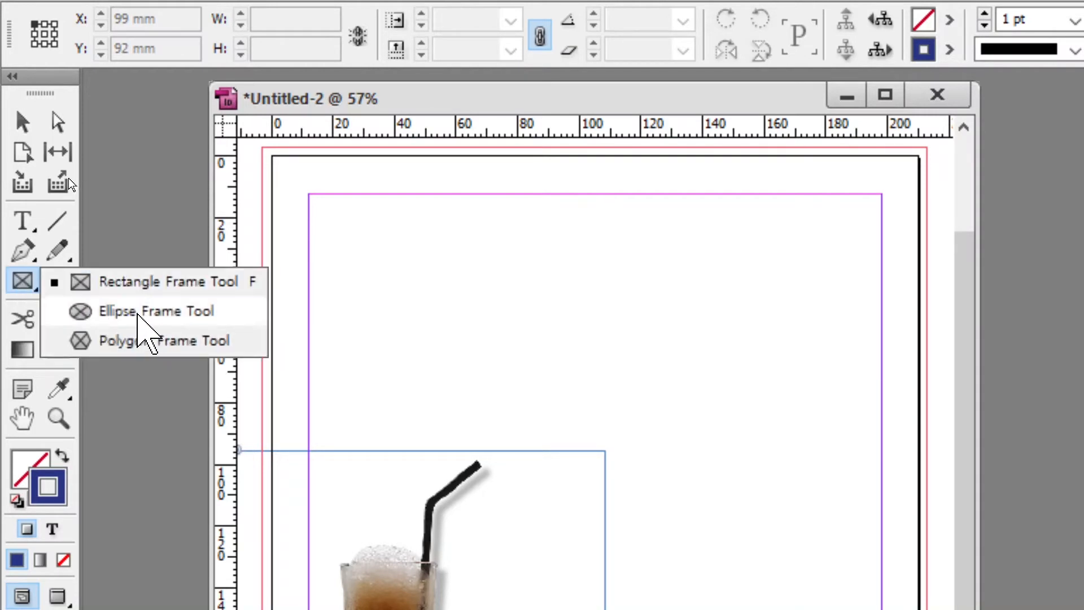
{"action": "left_click", "coordinate": [144, 315]}
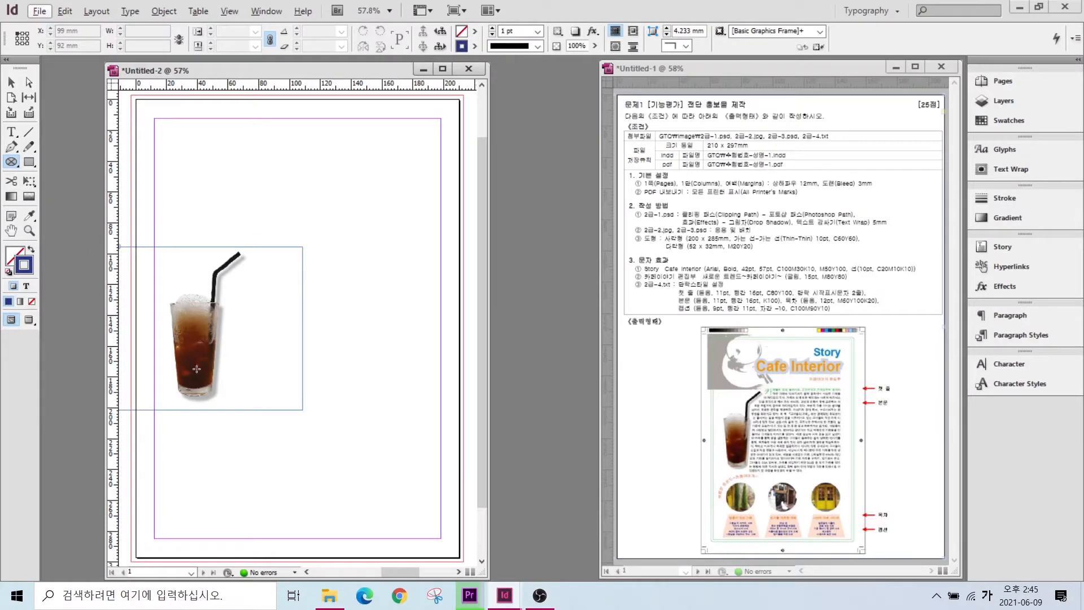
- Draw a 34.5 mm circle frame below the glass, place 2급-2.jpg in it, and shift it left
{"action": "left_click_drag", "start_coordinate": [180, 416], "coordinate": [235, 481]}
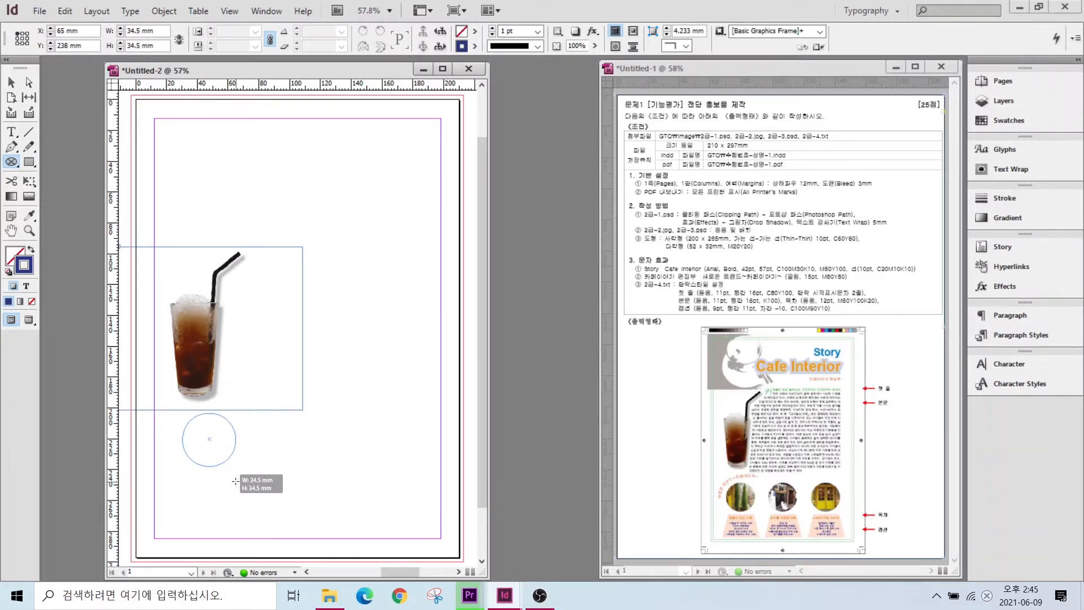
{"action": "left_click_drag", "start_coordinate": [235, 480], "coordinate": [235, 481]}
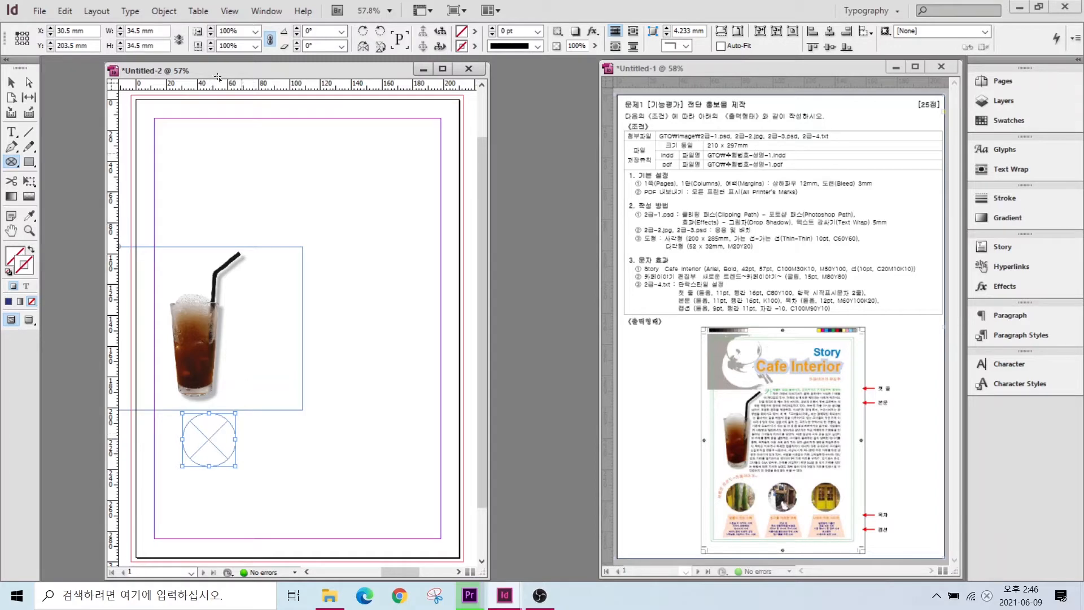
{"action": "left_click", "coordinate": [40, 11]}
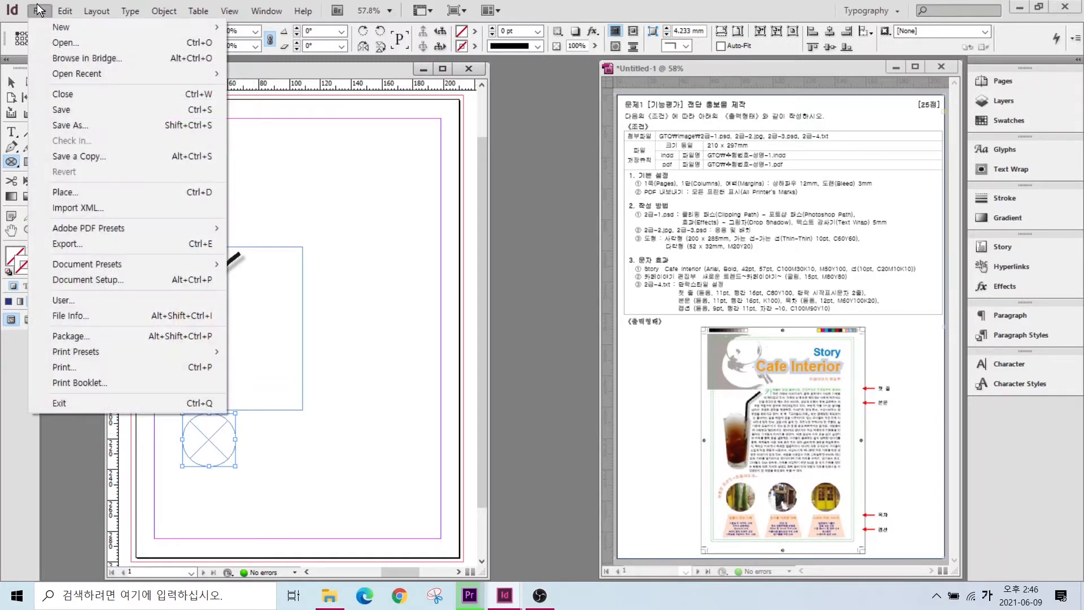
{"action": "left_click", "coordinate": [56, 192]}
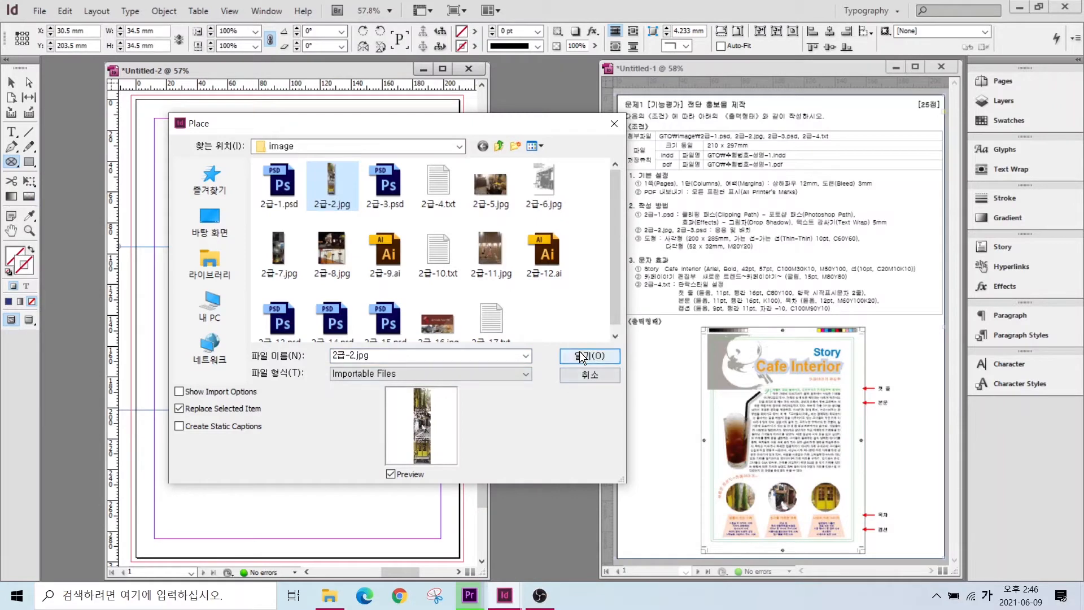
{"action": "left_click", "coordinate": [590, 356]}
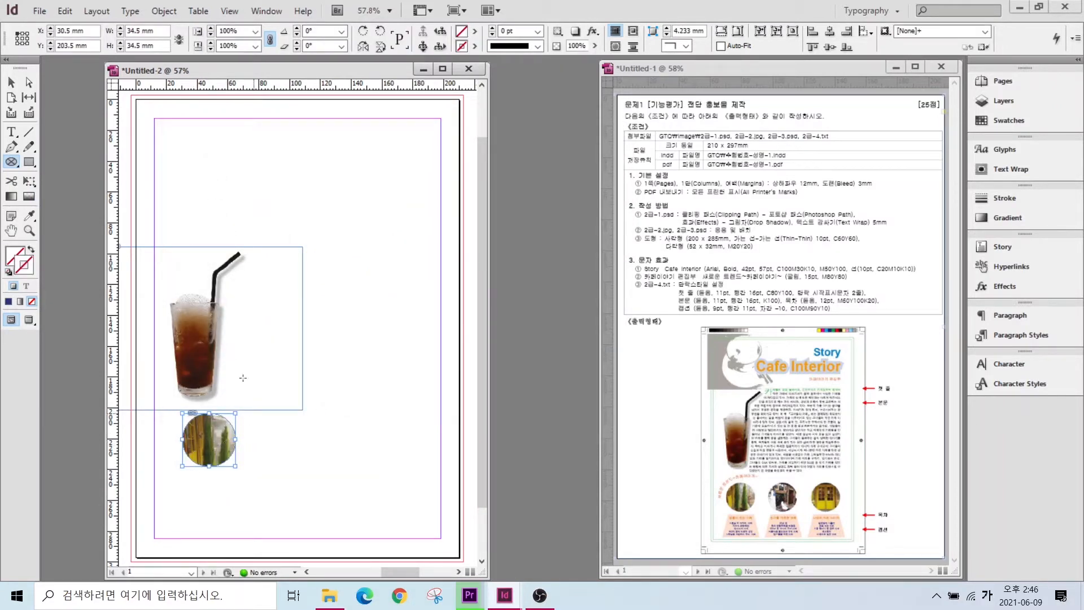
{"action": "left_click", "coordinate": [11, 83]}
{"action": "left_click_drag", "start_coordinate": [206, 451], "coordinate": [189, 453]}
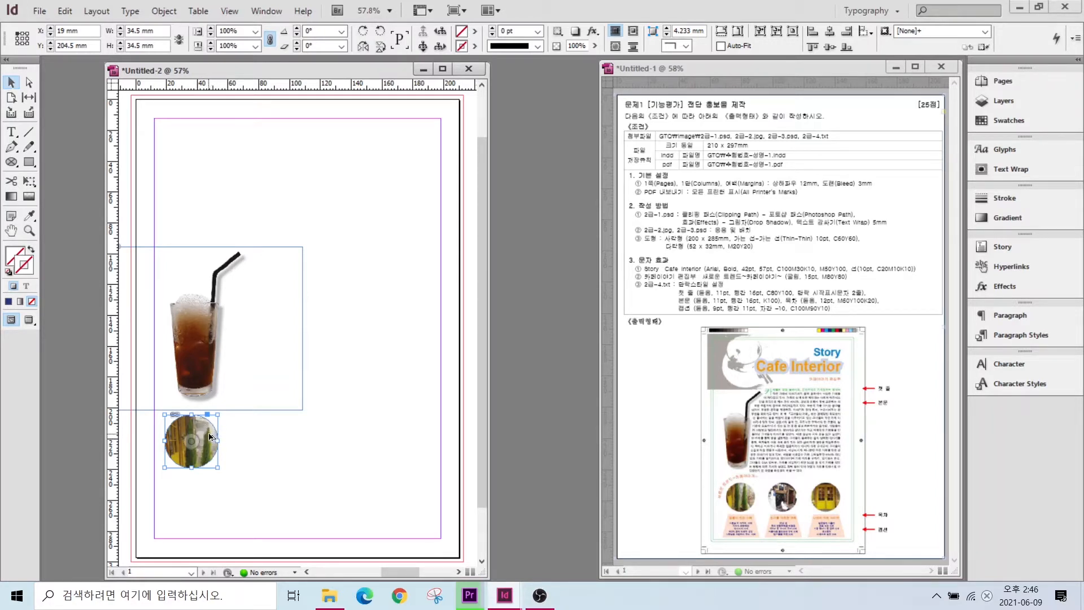
- Alt-drag two copies of the round photo to the centre and right (X 87.75, 154.5 mm)
{"action": "left_click_drag", "start_coordinate": [209, 436], "coordinate": [313, 438]}
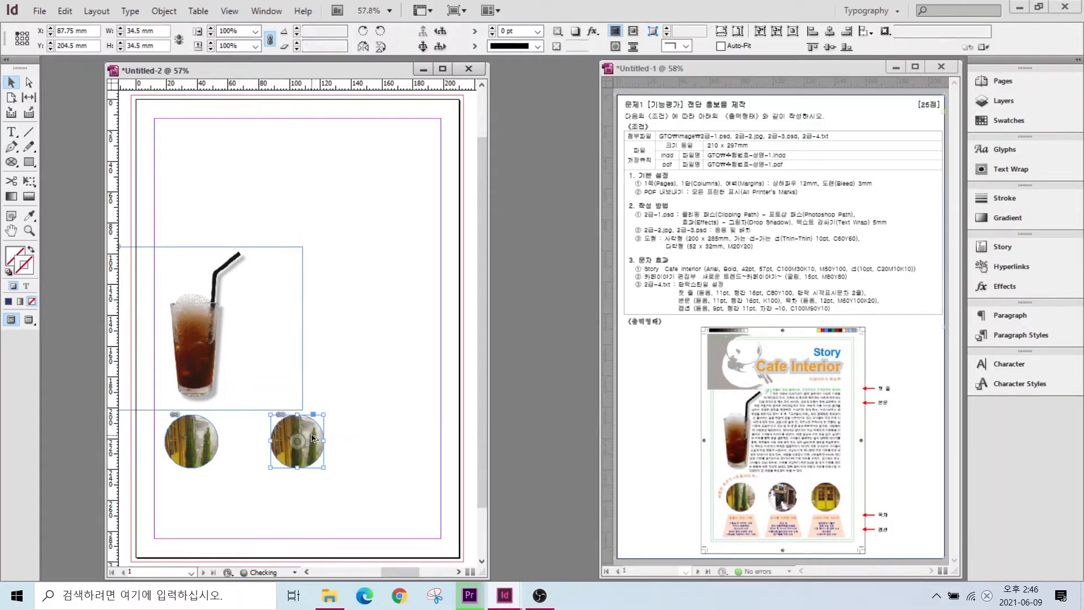
{"action": "left_click_drag", "start_coordinate": [313, 436], "coordinate": [414, 450]}
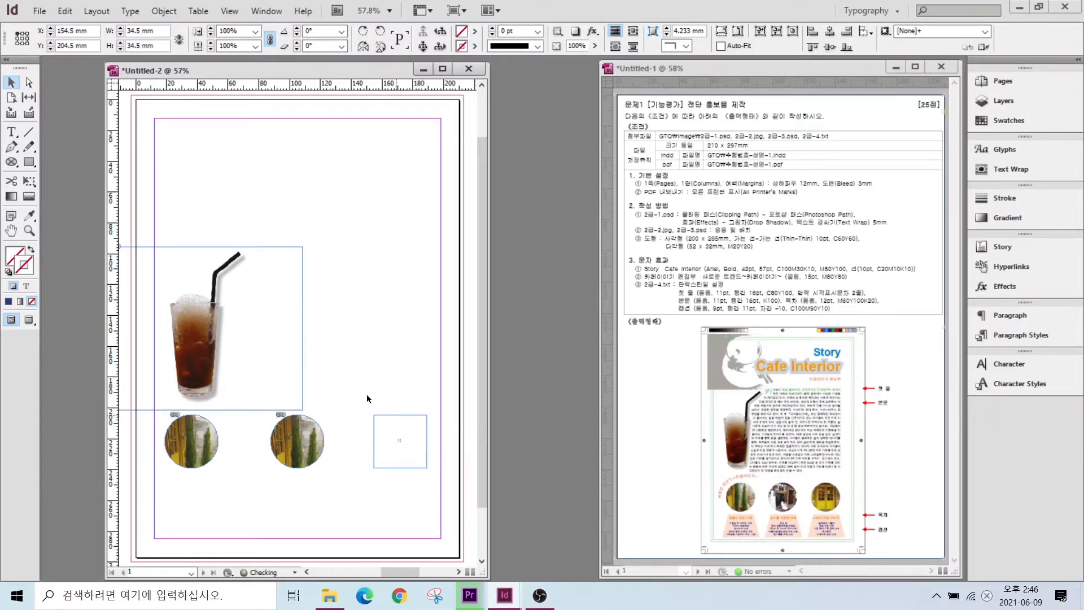
{"action": "left_click", "coordinate": [283, 486]}
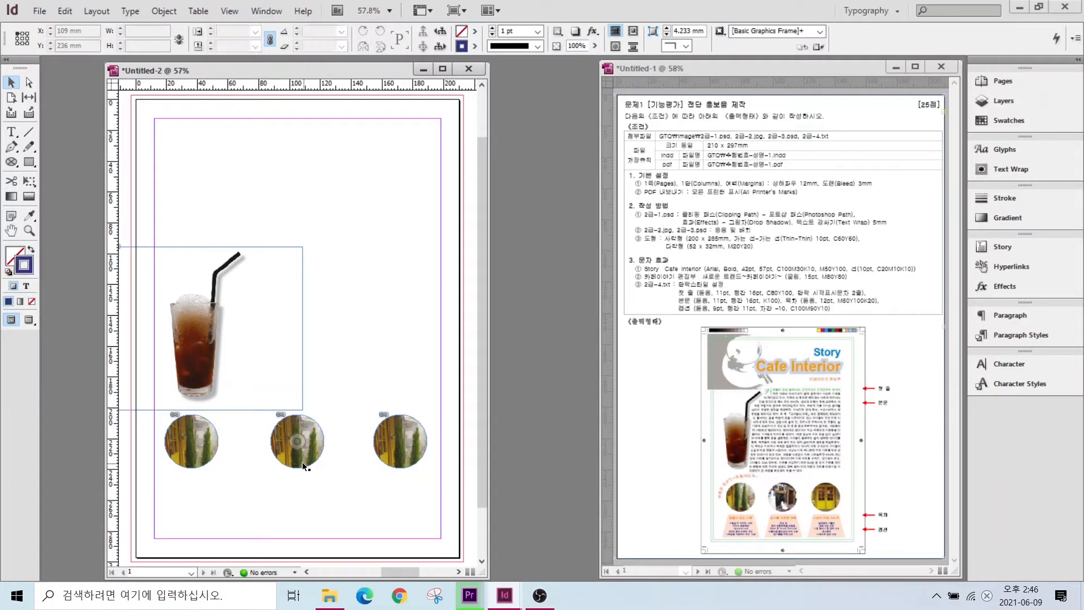
{"action": "left_click", "coordinate": [299, 464]}
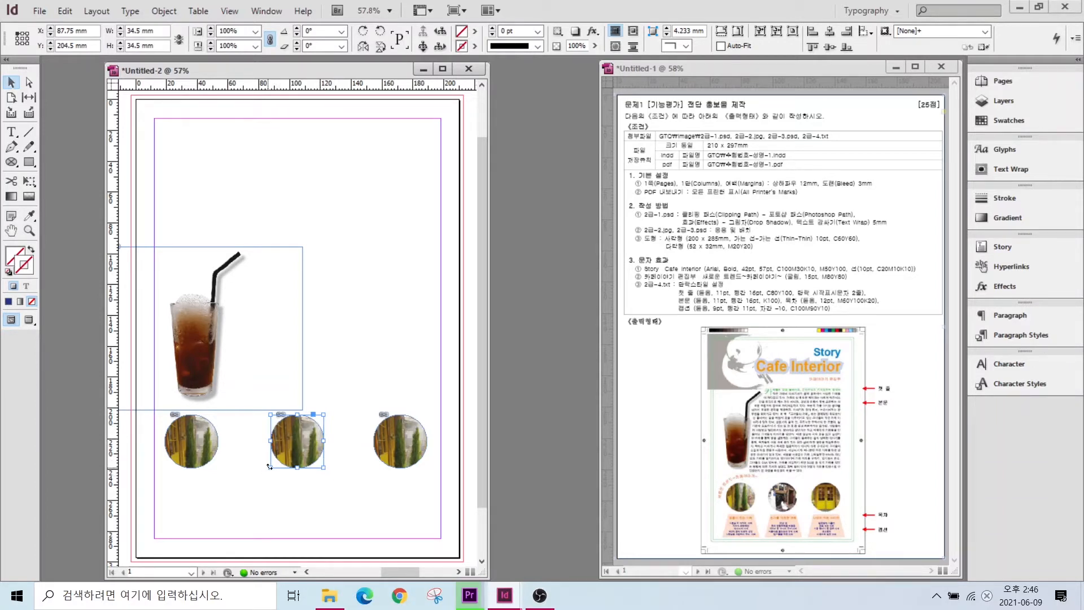
- Slide the middle circle's image upward so the wooden storefront shows inside the frame
{"action": "double_click", "coordinate": [315, 432]}
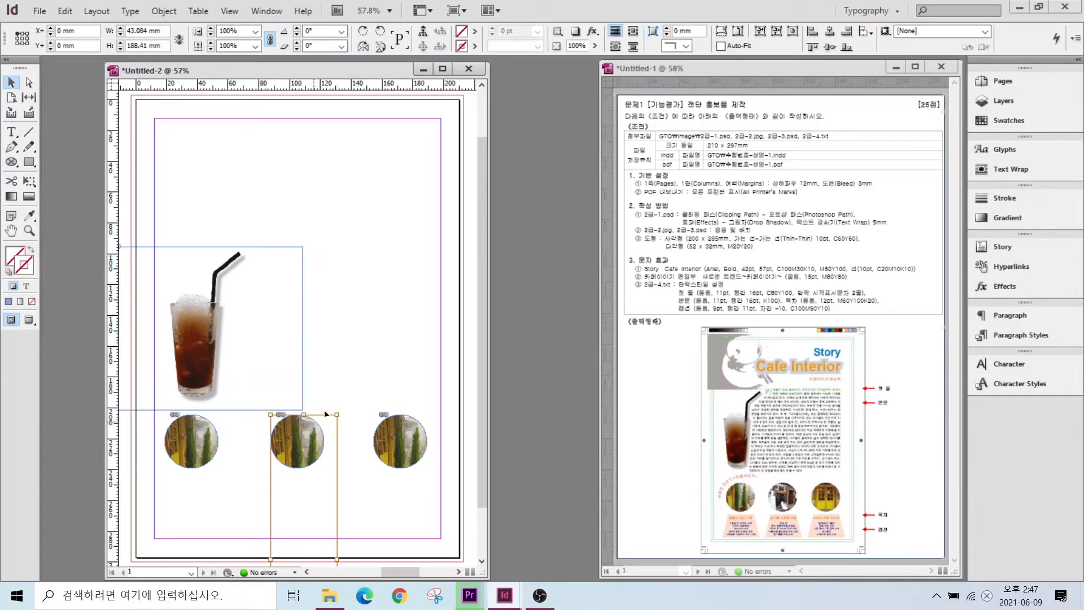
{"action": "left_click_drag", "start_coordinate": [338, 443], "coordinate": [341, 342]}
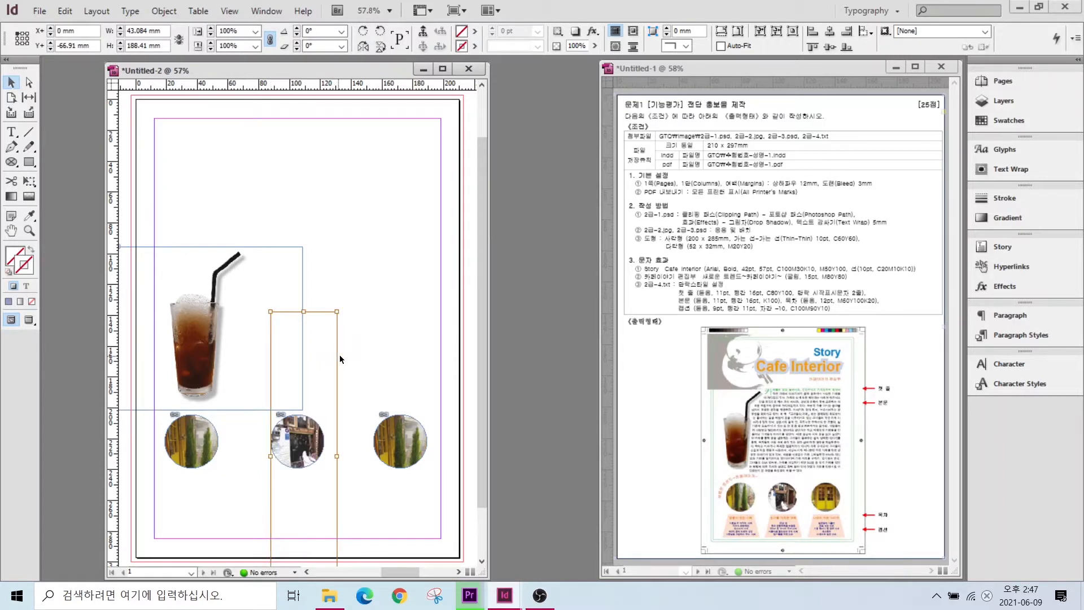
{"action": "left_click_drag", "start_coordinate": [339, 358], "coordinate": [333, 370]}
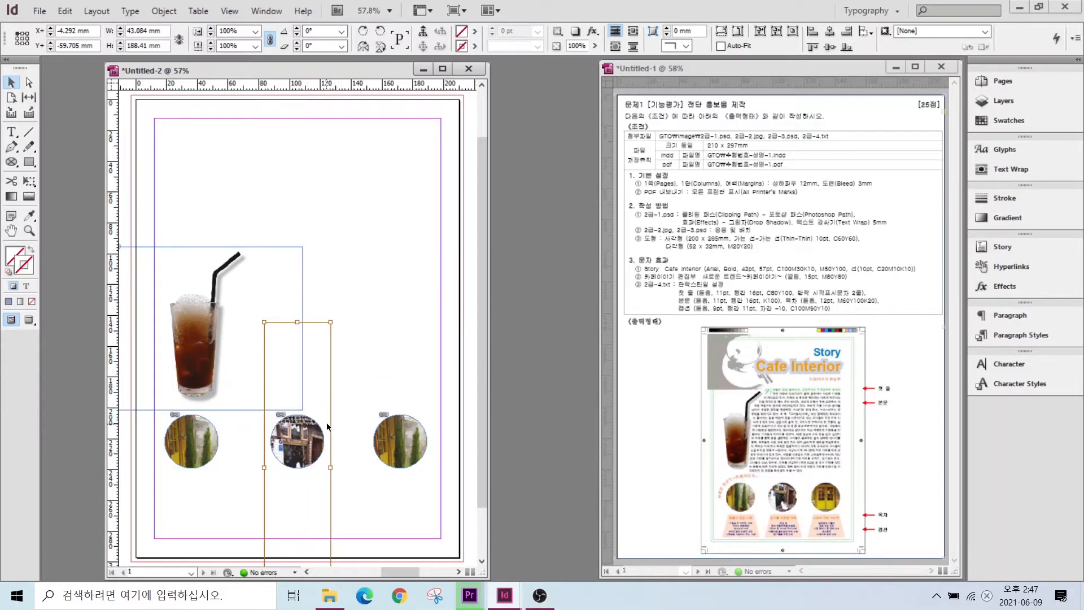
{"action": "left_click", "coordinate": [326, 423]}
{"action": "left_click", "coordinate": [405, 420]}
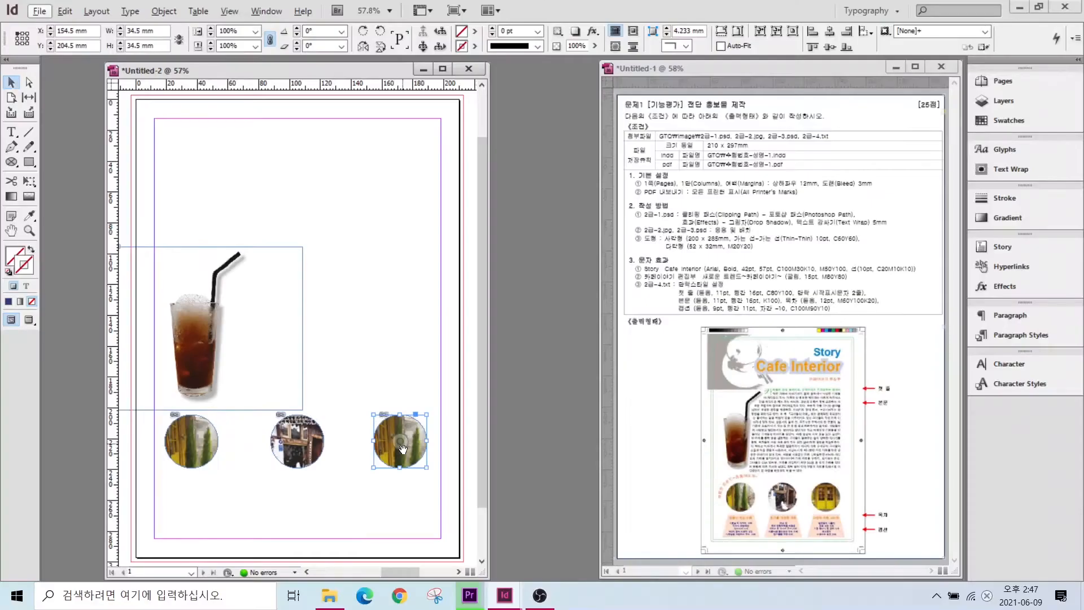
- Move the right circle's image so the yellow doors fill the frame
{"action": "scroll", "coordinate": [409, 421], "scroll_direction": "up", "scroll_amount": 1}
{"action": "scroll", "coordinate": [402, 463], "scroll_direction": "up", "scroll_amount": 3}
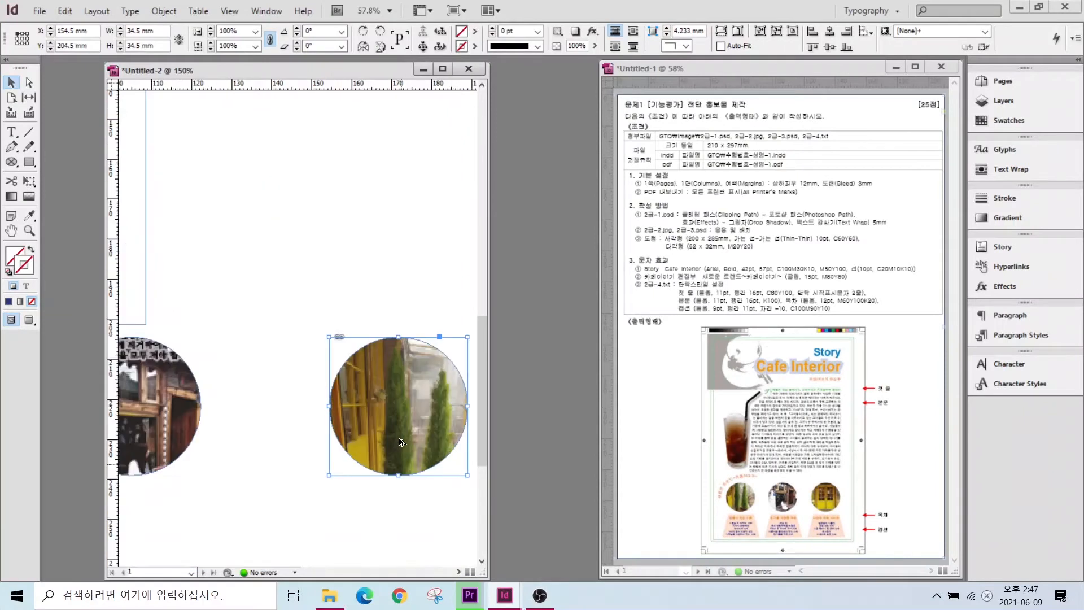
{"action": "left_click", "coordinate": [411, 307]}
{"action": "left_click_drag", "start_coordinate": [403, 400], "coordinate": [370, 207]}
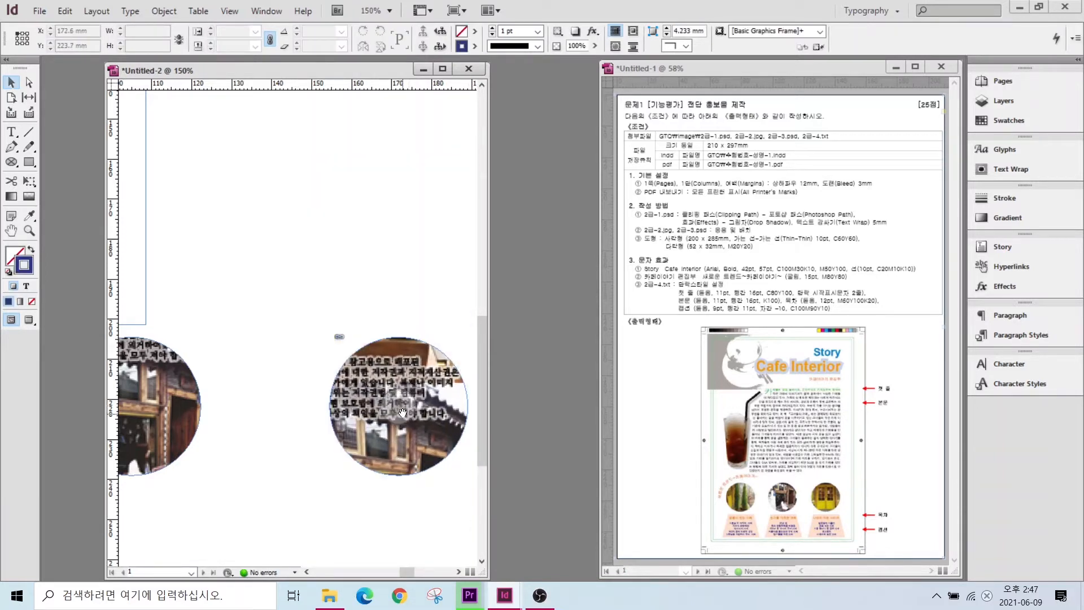
{"action": "left_click_drag", "start_coordinate": [403, 412], "coordinate": [391, 169]}
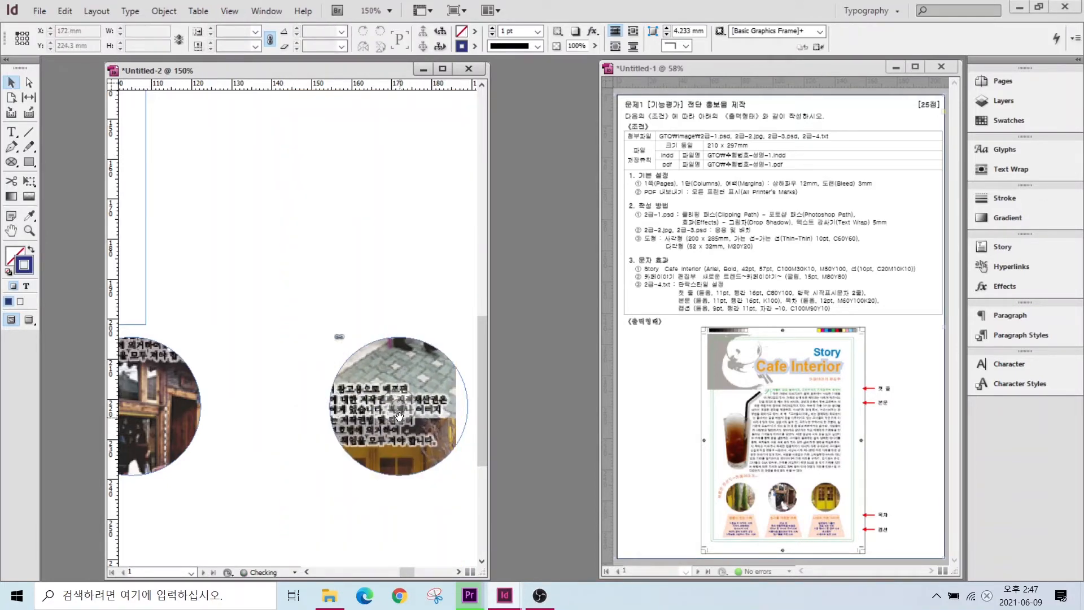
{"action": "left_click_drag", "start_coordinate": [399, 417], "coordinate": [419, 316]}
{"action": "left_click", "coordinate": [419, 316]}
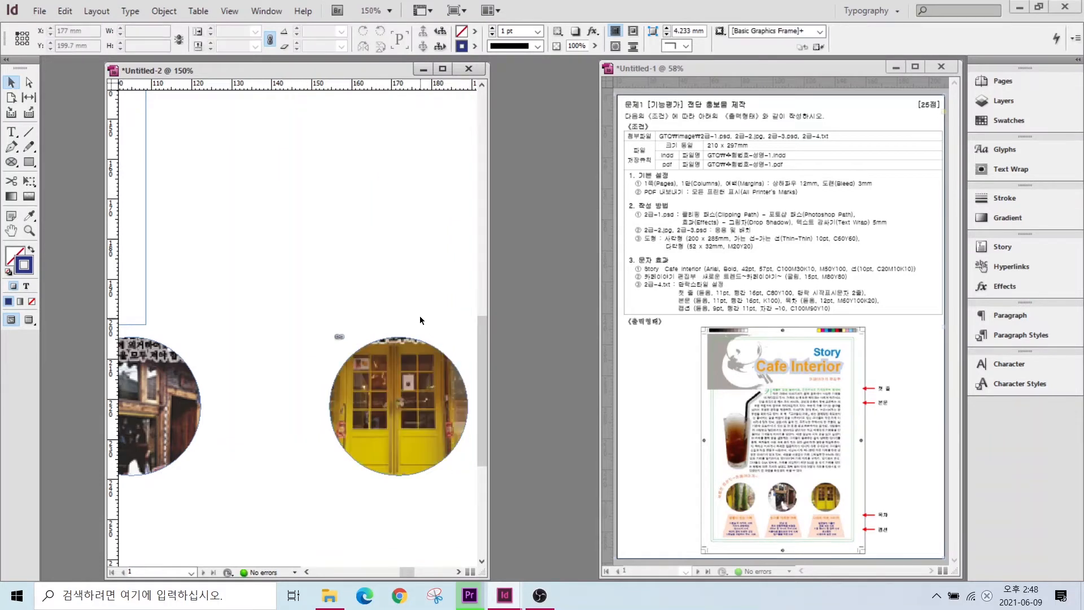
- Re-crop the middle circle's image to show the person seated outside
{"action": "scroll", "coordinate": [316, 425], "scroll_direction": "down", "scroll_amount": 2}
{"action": "left_click_drag", "start_coordinate": [490, 466], "coordinate": [568, 466]}
{"action": "key", "text": "ctrl+0"}
{"action": "left_click_drag", "start_coordinate": [335, 443], "coordinate": [337, 414]}
{"action": "left_click", "coordinate": [283, 162]}
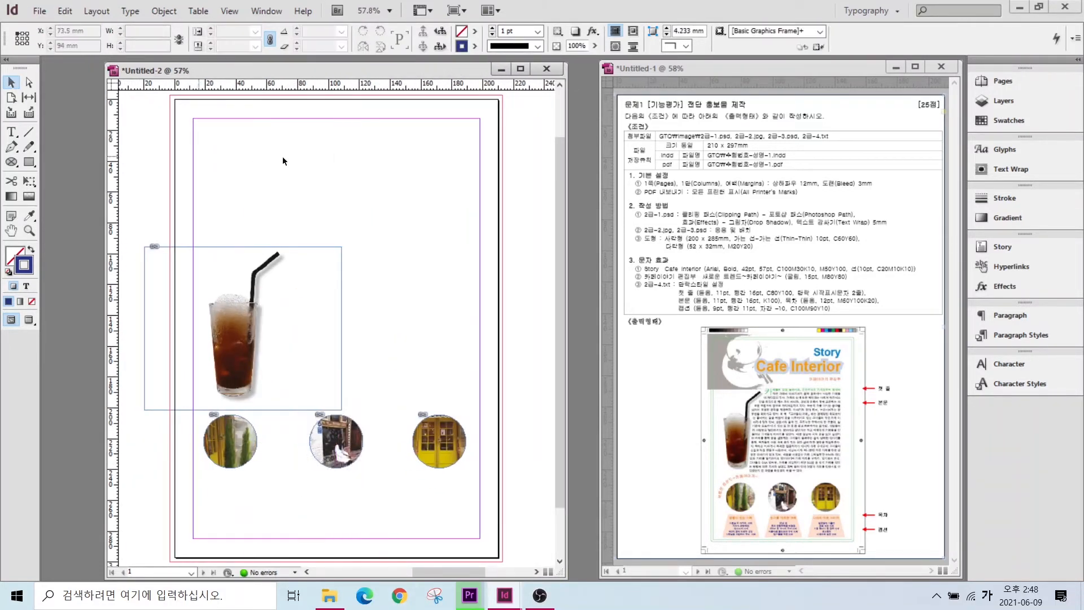
{"action": "left_click", "coordinate": [39, 12]}
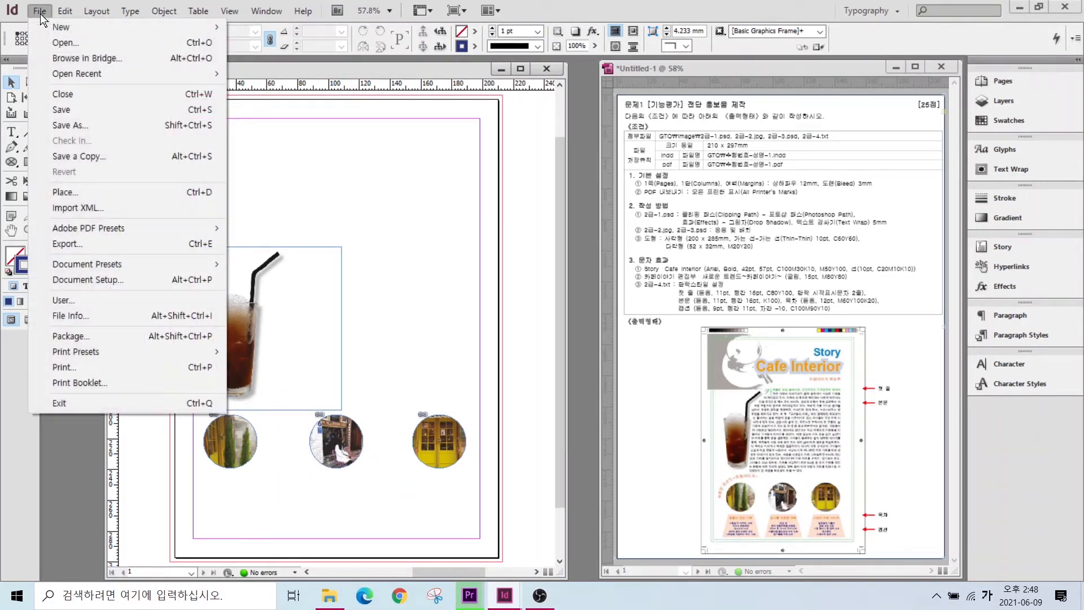
{"action": "left_click", "coordinate": [65, 191]}
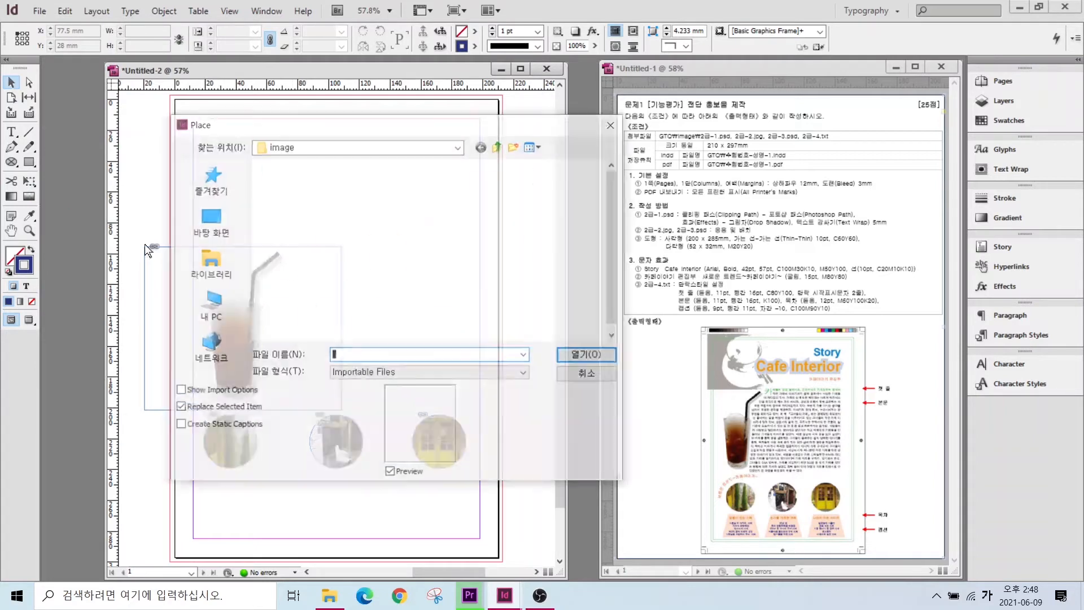
{"action": "left_click", "coordinate": [383, 193]}
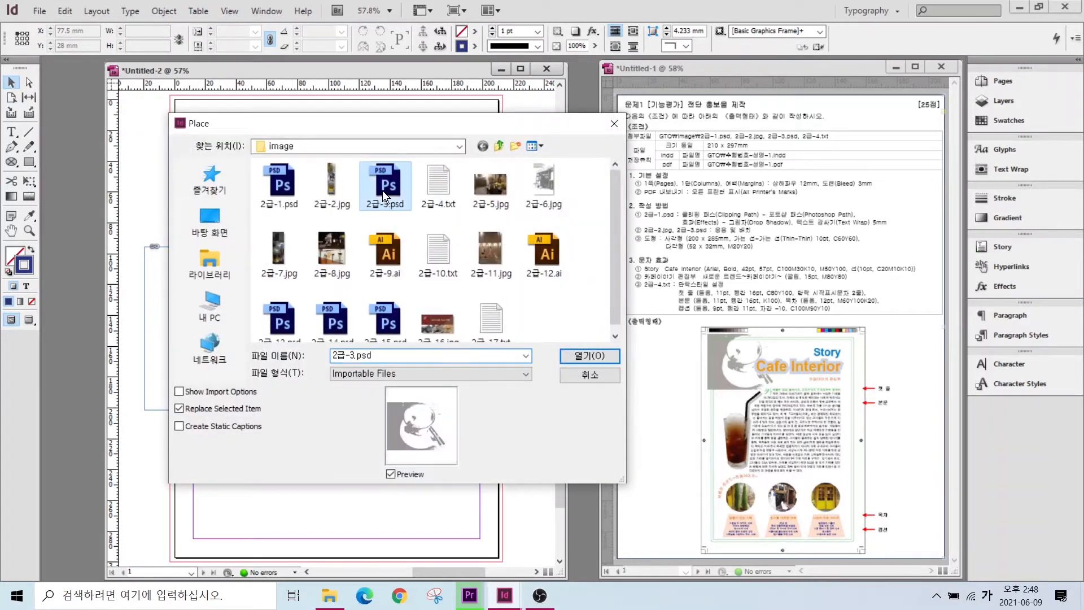
{"action": "key", "text": "alt"}
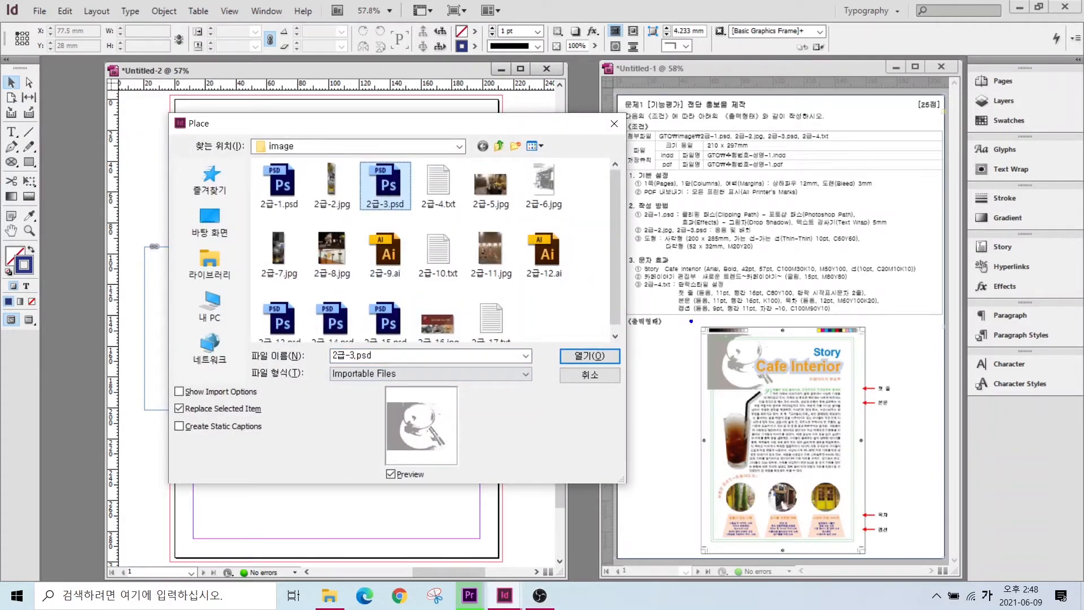
{"action": "mouse_move", "coordinate": [692, 339]}
{"action": "left_mouse_down"}
{"action": "mouse_move", "coordinate": [738, 388]}
{"action": "mouse_move", "coordinate": [862, 387]}
{"action": "mouse_move", "coordinate": [861, 333]}
{"action": "mouse_move", "coordinate": [842, 323]}
{"action": "mouse_move", "coordinate": [657, 322]}
{"action": "left_mouse_up"}
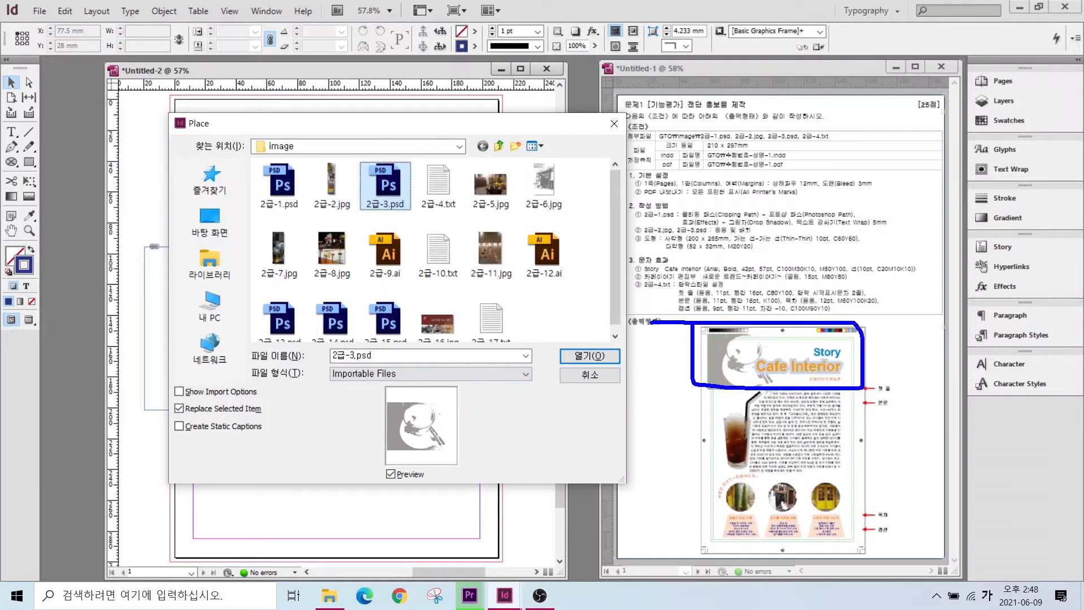
{"action": "left_click", "coordinate": [568, 357]}
{"action": "left_click_drag", "start_coordinate": [177, 102], "coordinate": [391, 247]}
{"action": "left_click", "coordinate": [402, 253]}
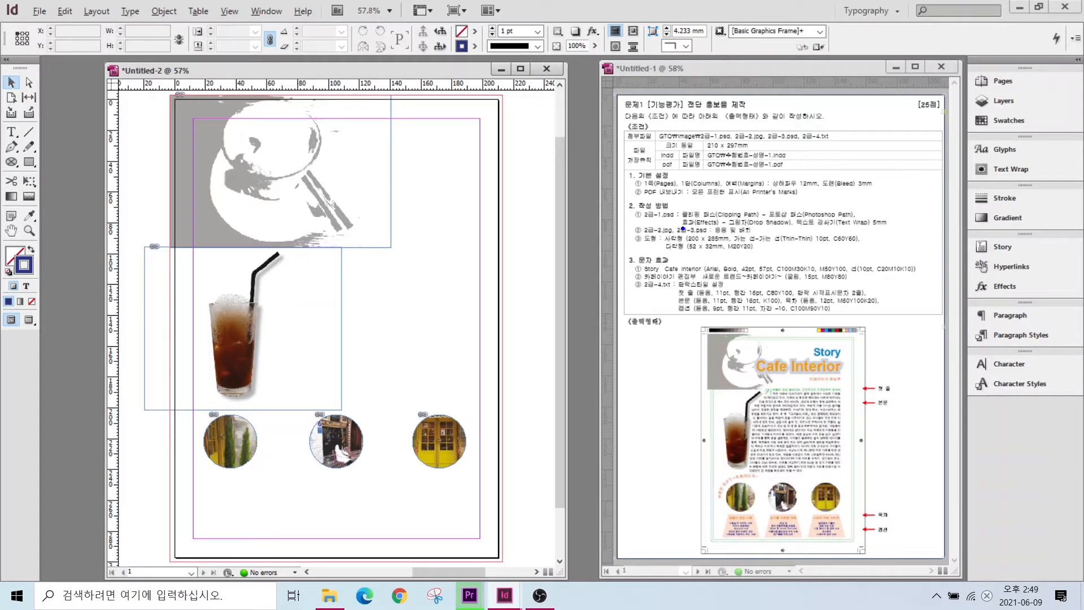
{"action": "left_click_drag", "start_coordinate": [689, 233], "coordinate": [643, 197]}
{"action": "left_click_drag", "start_coordinate": [749, 236], "coordinate": [722, 198]}
- Create a 200 × 285 mm rectangle on the page via the Rectangle dialog
{"action": "key", "text": "Escape"}
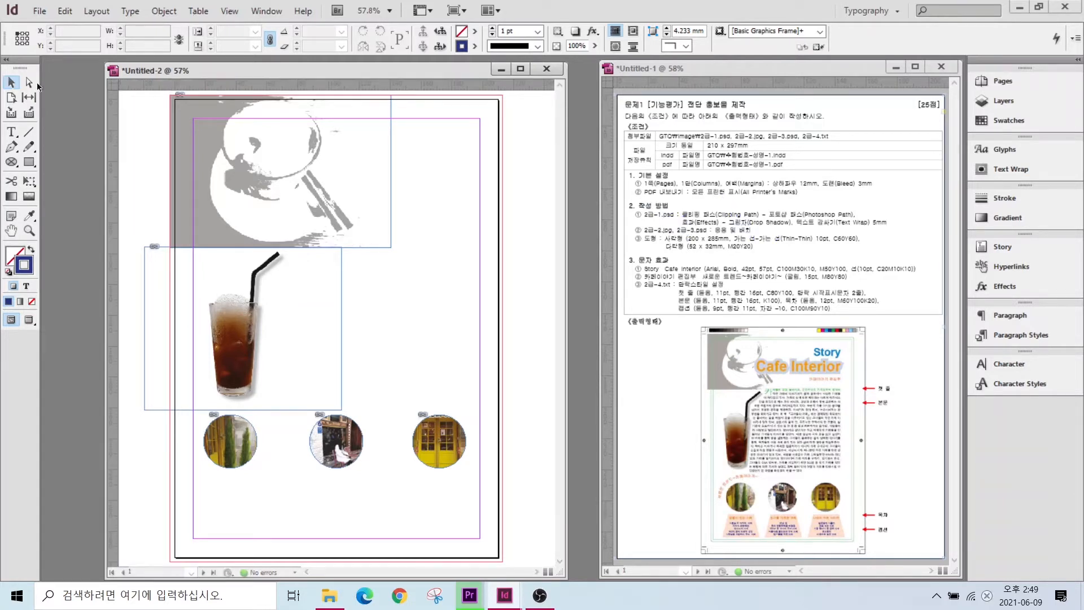
{"action": "left_click", "coordinate": [29, 162]}
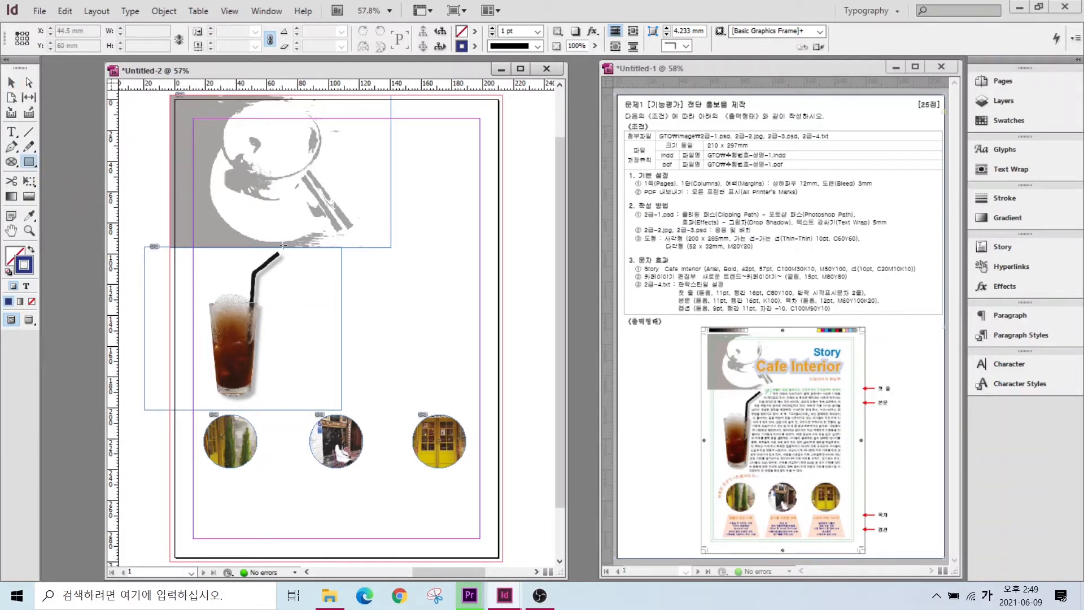
{"action": "left_click", "coordinate": [188, 117]}
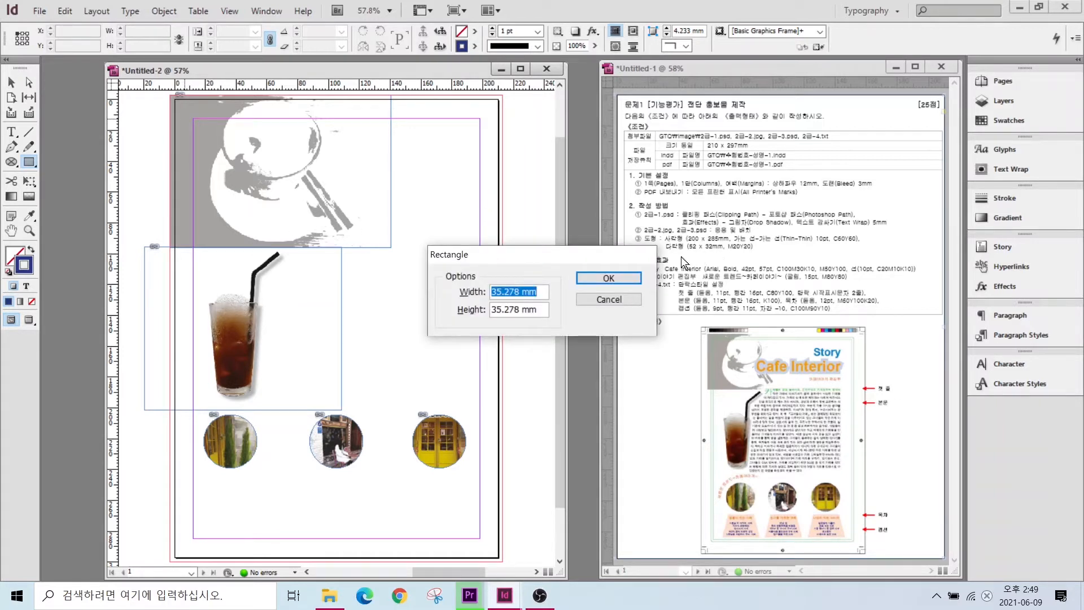
{"action": "type", "text": "200"}
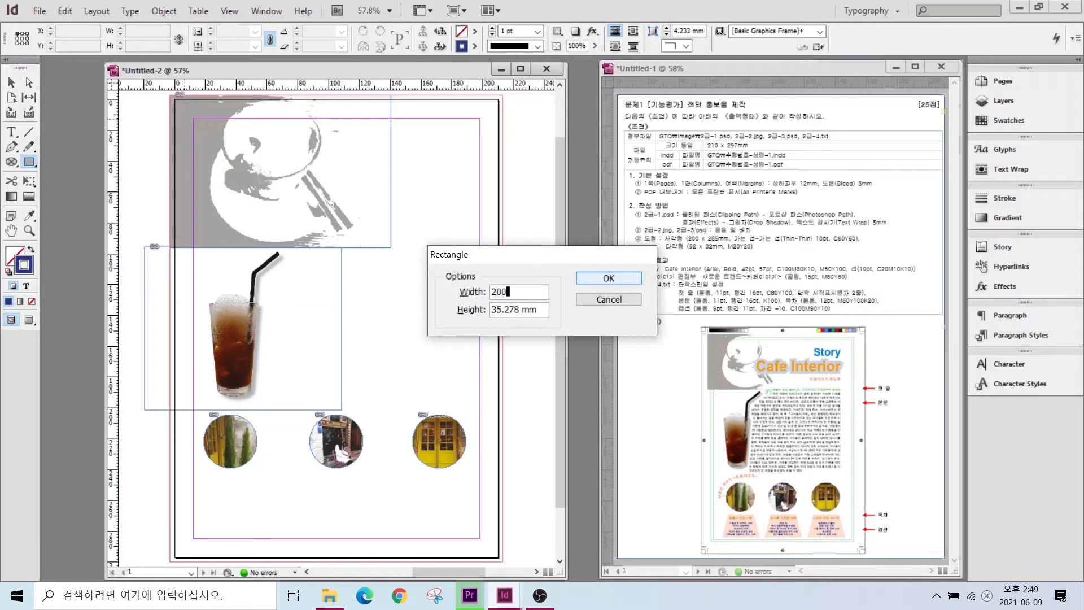
{"action": "key", "text": "Tab"}
{"action": "type", "text": "285"}
{"action": "key", "text": "Return"}
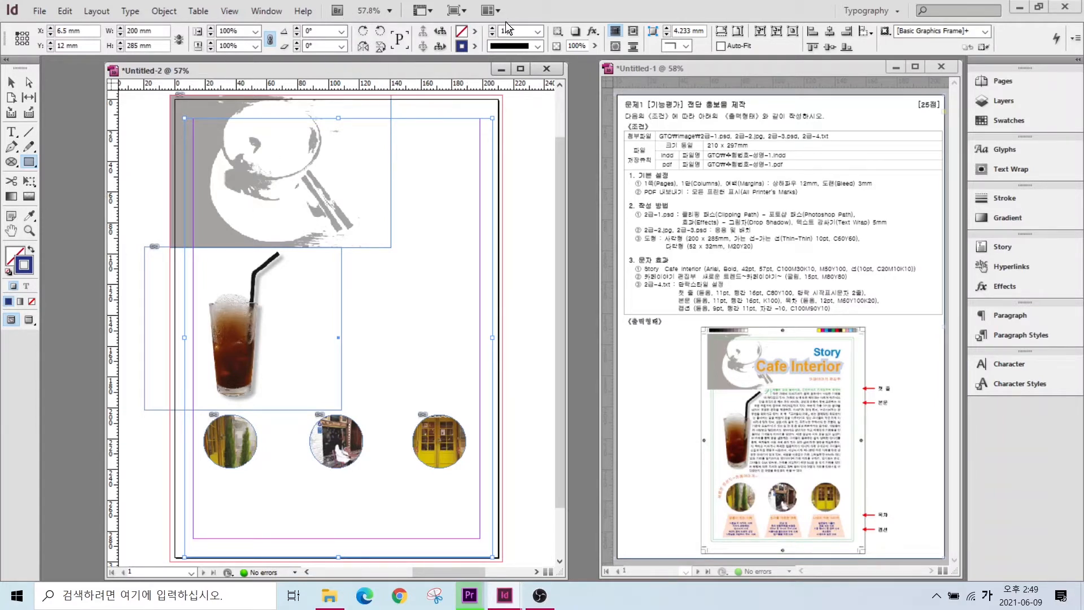
- Rearrange the docked panels on the right side of the workspace
{"action": "key", "text": "alt+2"}
{"action": "left_click_drag", "start_coordinate": [475, 18], "coordinate": [581, 73]}
{"action": "mouse_move", "coordinate": [421, 3]}
{"action": "left_mouse_down"}
{"action": "mouse_move", "coordinate": [500, 25]}
{"action": "mouse_move", "coordinate": [448, 137]}
{"action": "left_mouse_up"}
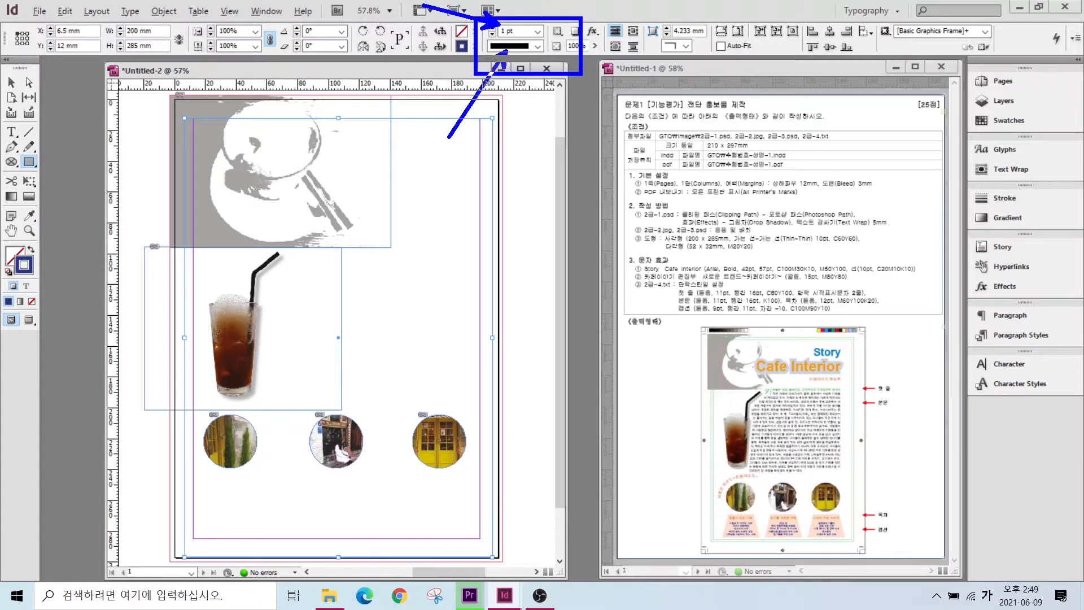
{"action": "left_click_drag", "start_coordinate": [962, 185], "coordinate": [1074, 213]}
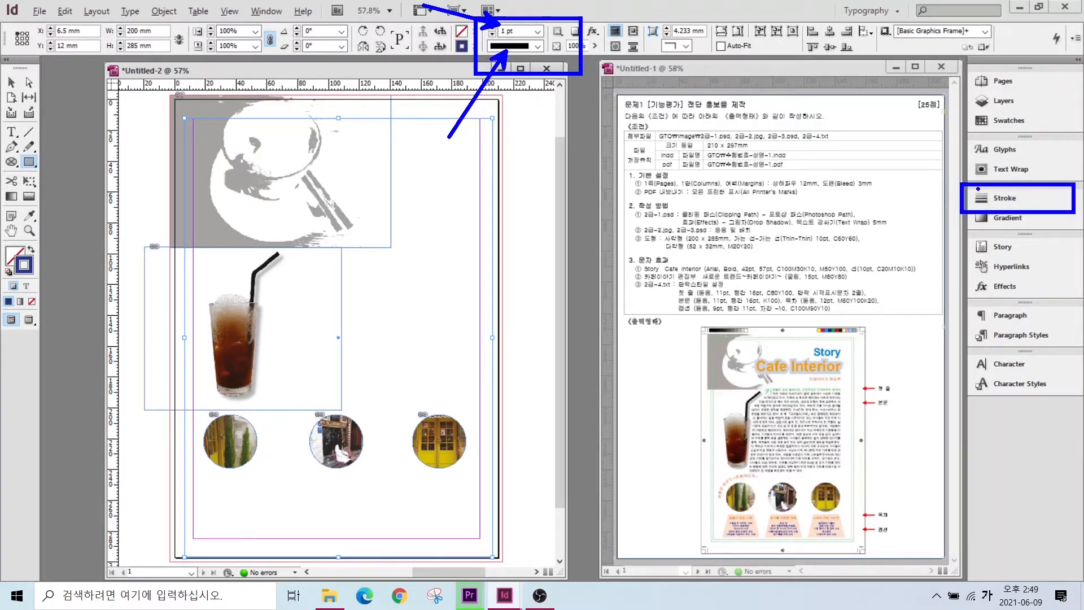
{"action": "left_click_drag", "start_coordinate": [976, 193], "coordinate": [902, 143]}
{"action": "key", "text": "Escape"}
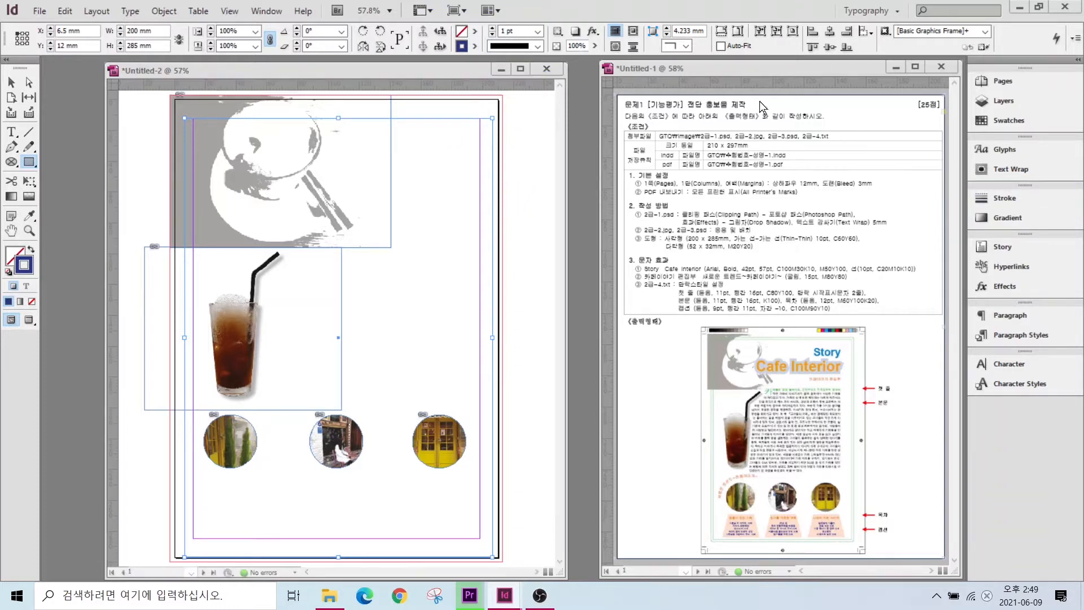
- Set the frame's stroke to 10 pt weight with the Thin - Thin type
{"action": "left_click", "coordinate": [1000, 199]}
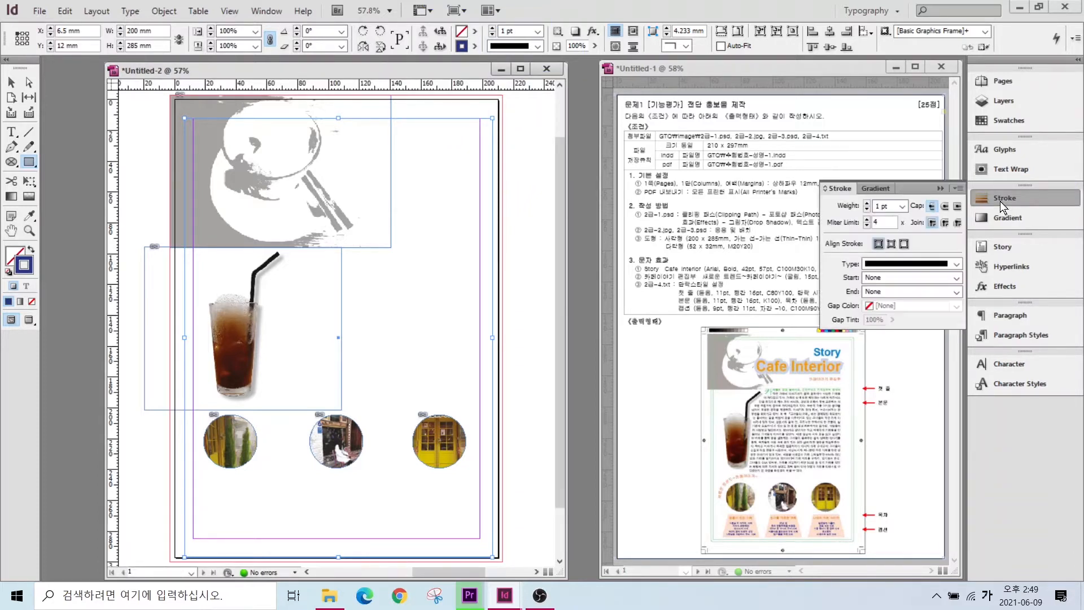
{"action": "left_click", "coordinate": [901, 206]}
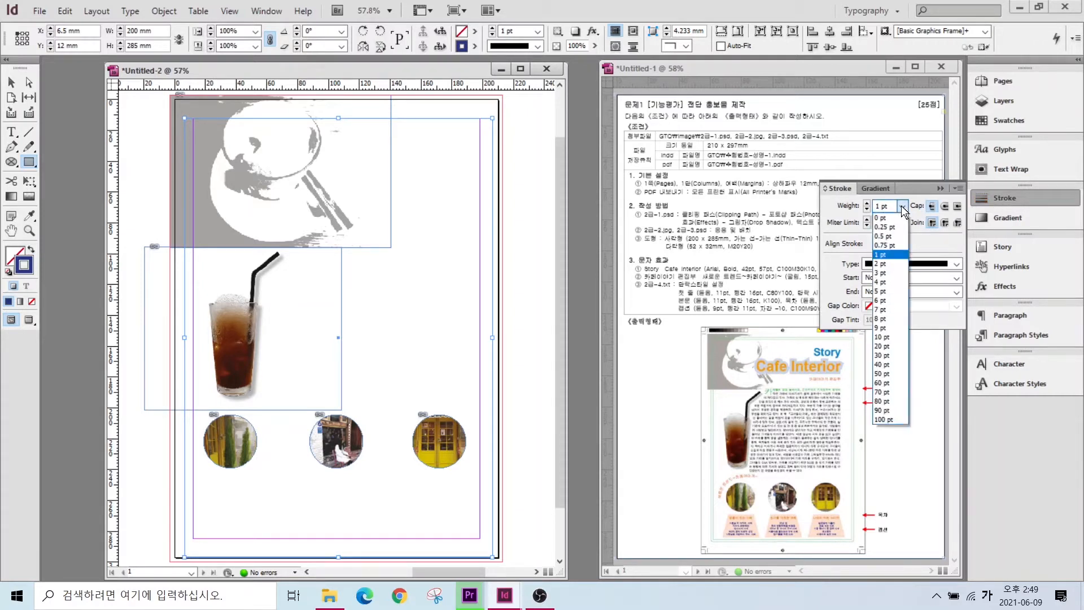
{"action": "left_click", "coordinate": [885, 337]}
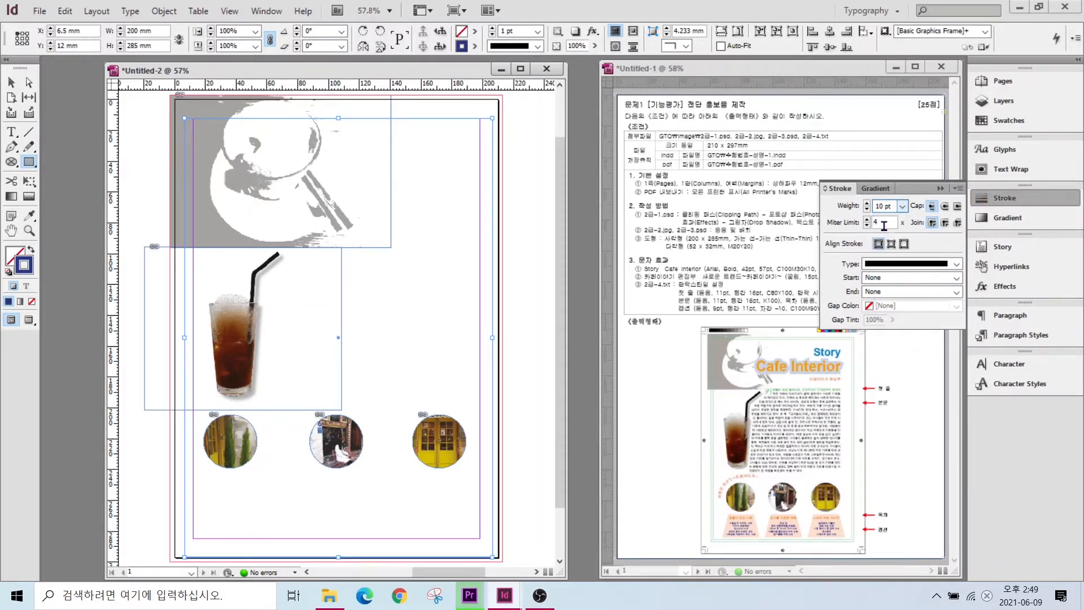
{"action": "left_click", "coordinate": [890, 267]}
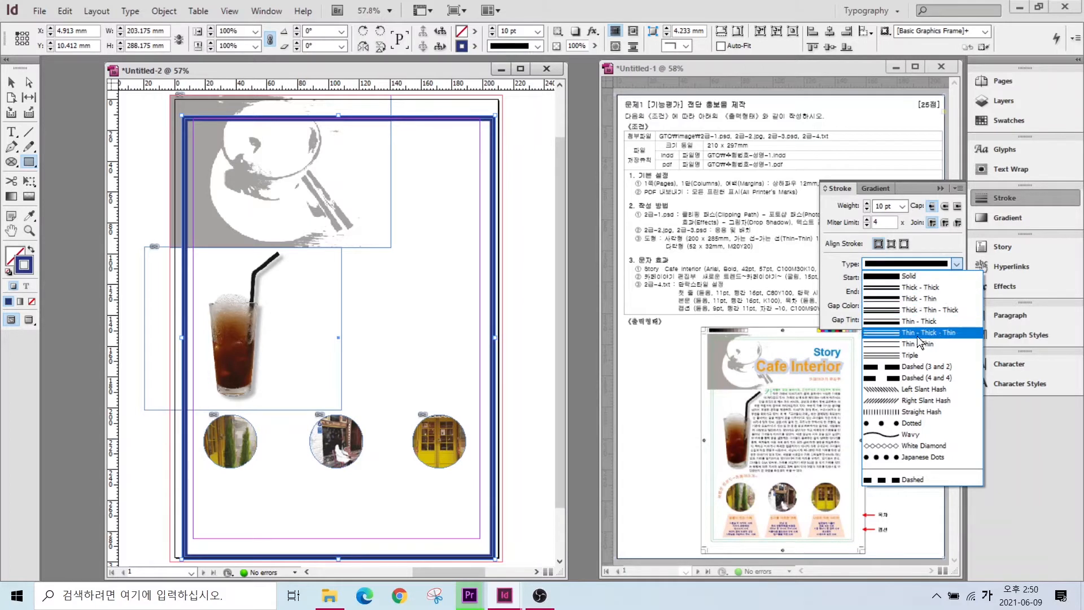
{"action": "left_click", "coordinate": [908, 344]}
- Shift the frame toward the top-left and colour its stroke green C=60 M=0 Y=60 K=0
{"action": "key", "text": "v"}
{"action": "left_click_drag", "start_coordinate": [476, 122], "coordinate": [477, 112]}
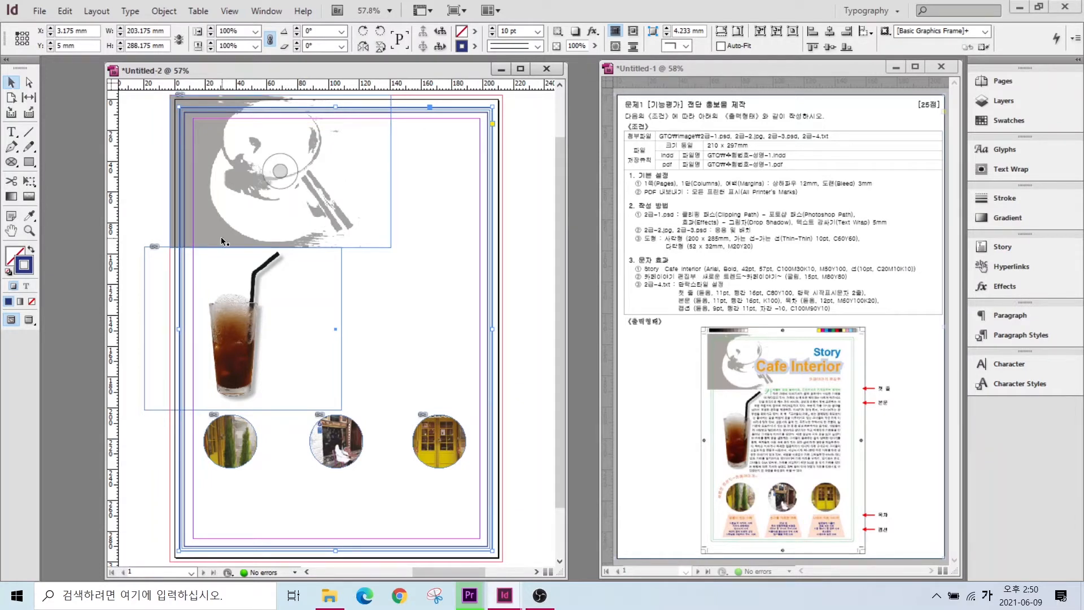
{"action": "left_click", "coordinate": [1002, 120]}
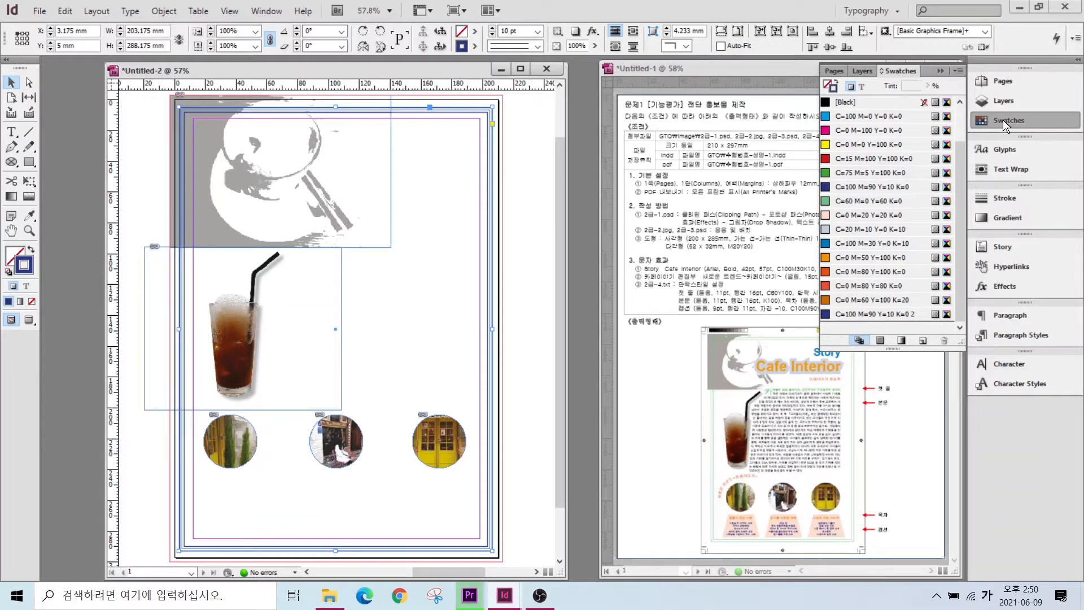
{"action": "left_click", "coordinate": [861, 200]}
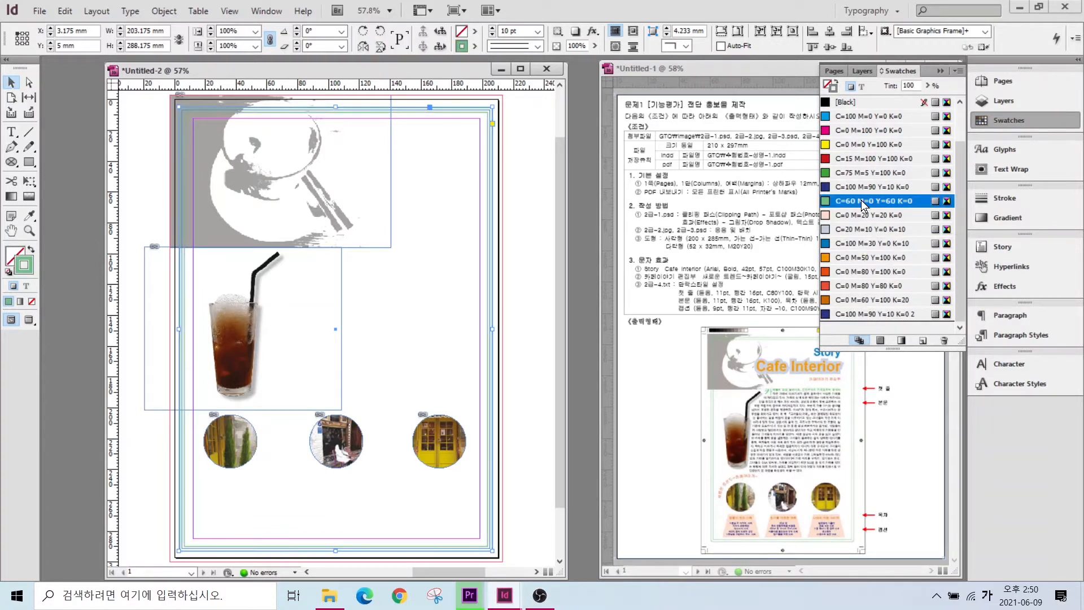
{"action": "left_click", "coordinate": [1019, 122]}
{"action": "left_click_drag", "start_coordinate": [650, 236], "coordinate": [785, 257]}
{"action": "left_click_drag", "start_coordinate": [711, 513], "coordinate": [853, 539]}
{"action": "left_click_drag", "start_coordinate": [724, 525], "coordinate": [675, 483]}
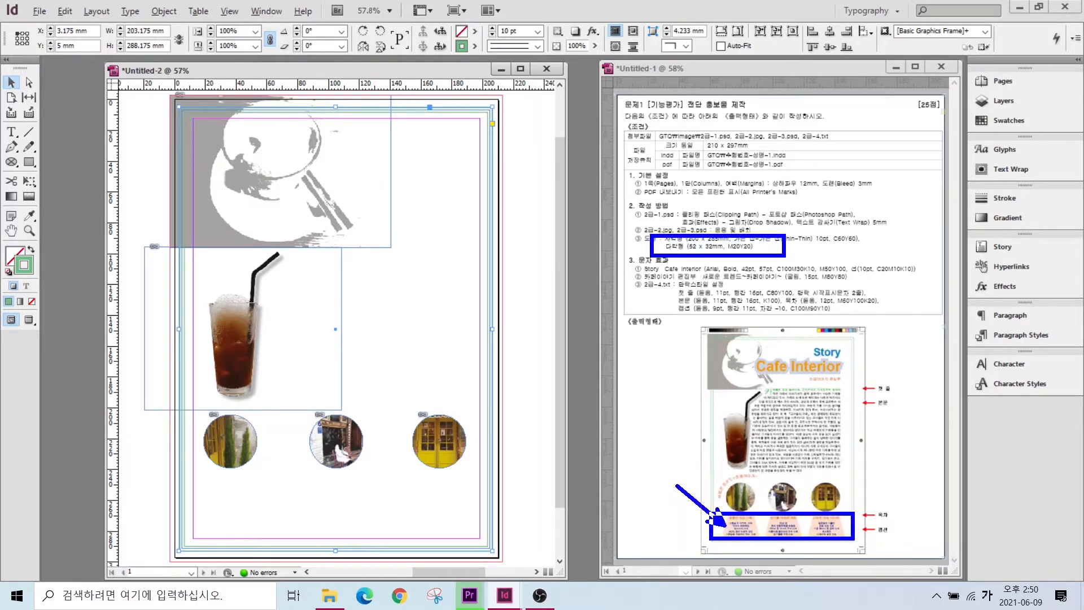
{"action": "key", "text": "Escape"}
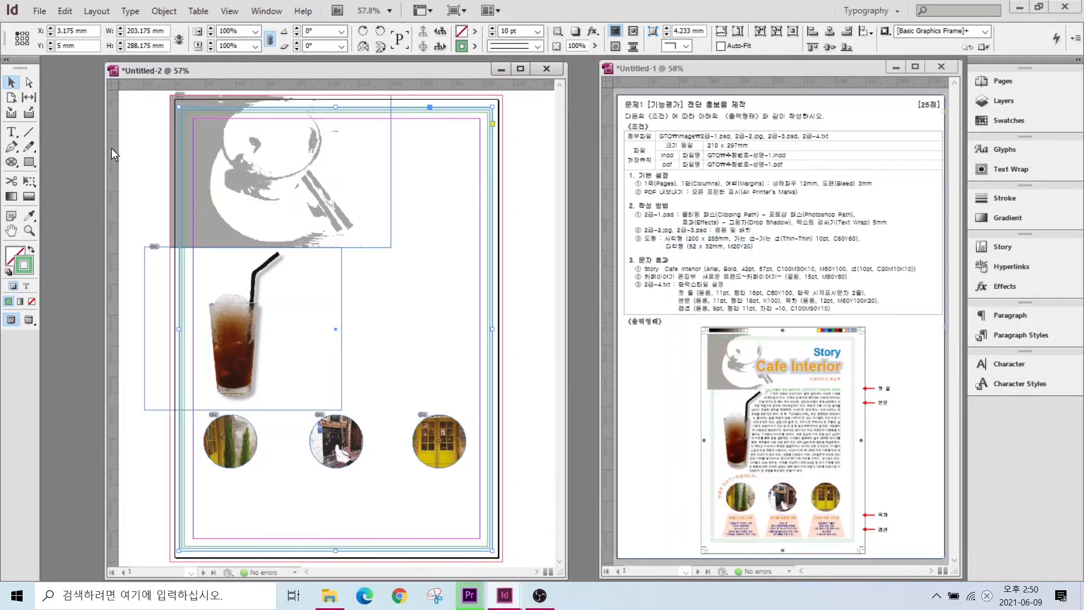
{"action": "left_click", "coordinate": [28, 162]}
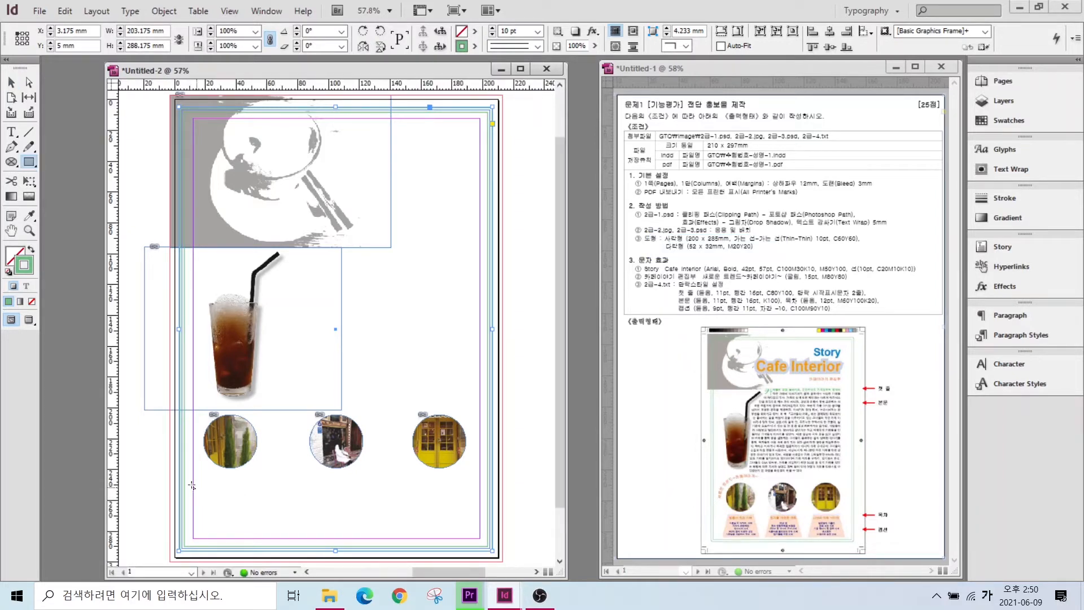
- Draw a rectangle below the left round photo and size it 52 × 32 mm
{"action": "left_click_drag", "start_coordinate": [197, 478], "coordinate": [266, 526]}
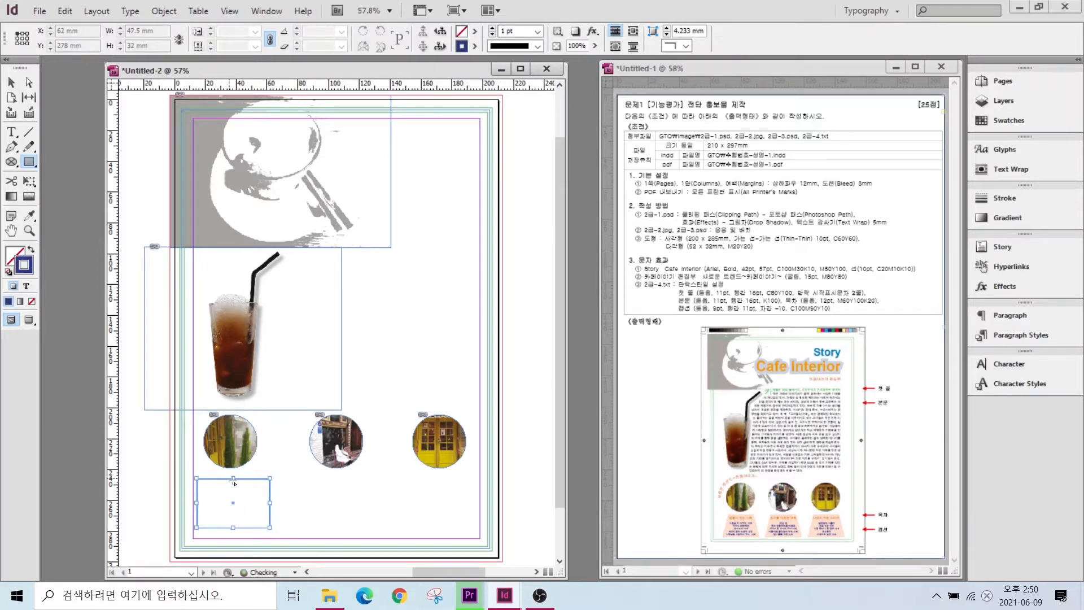
{"action": "left_click", "coordinate": [30, 250]}
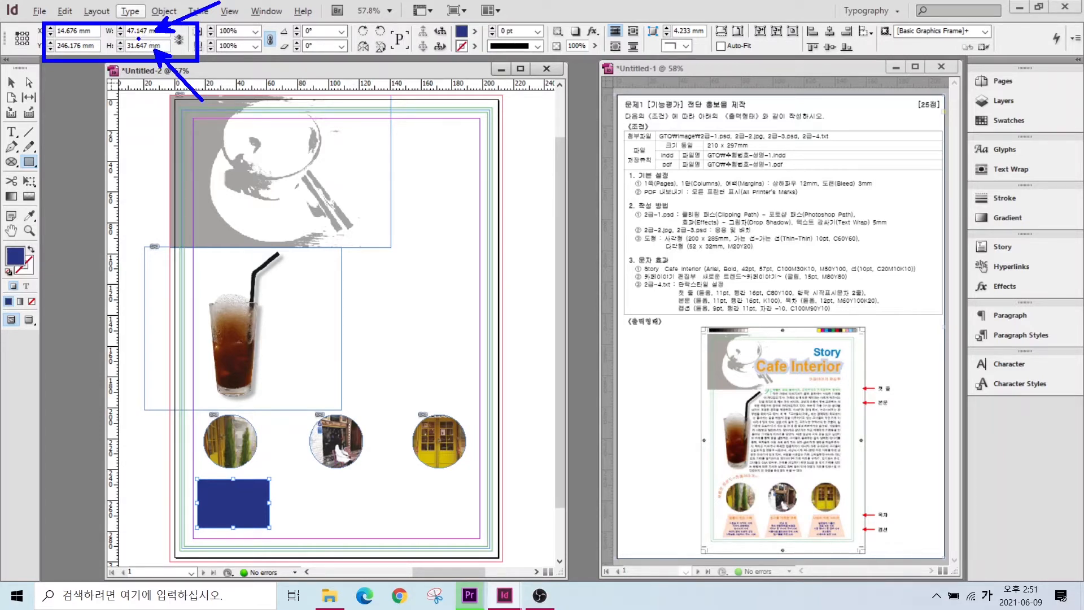
{"action": "double_click", "coordinate": [135, 30]}
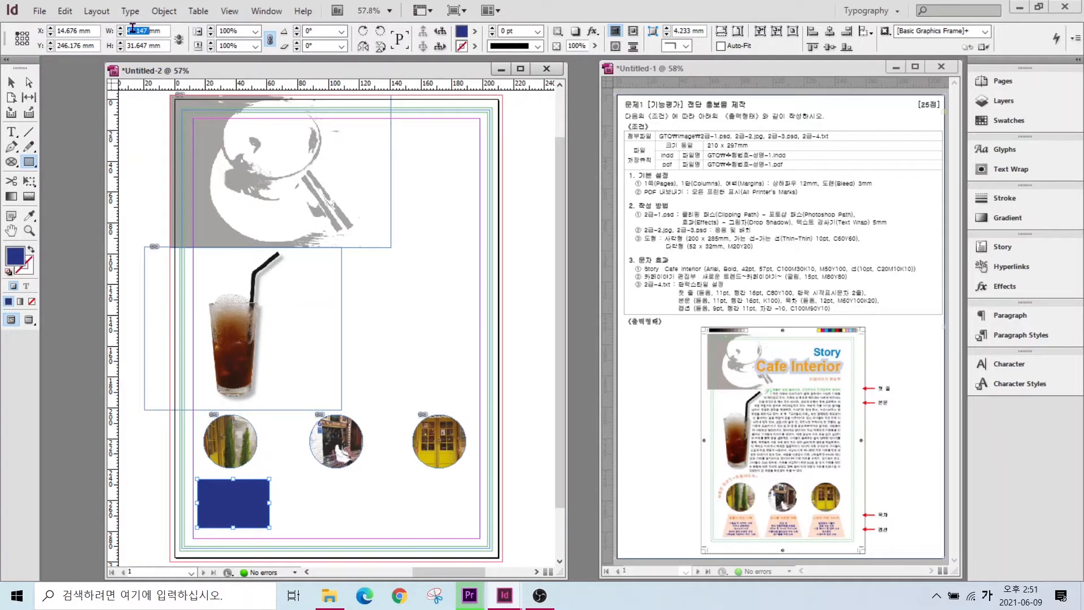
{"action": "type", "text": "52"}
{"action": "double_click", "coordinate": [139, 45]}
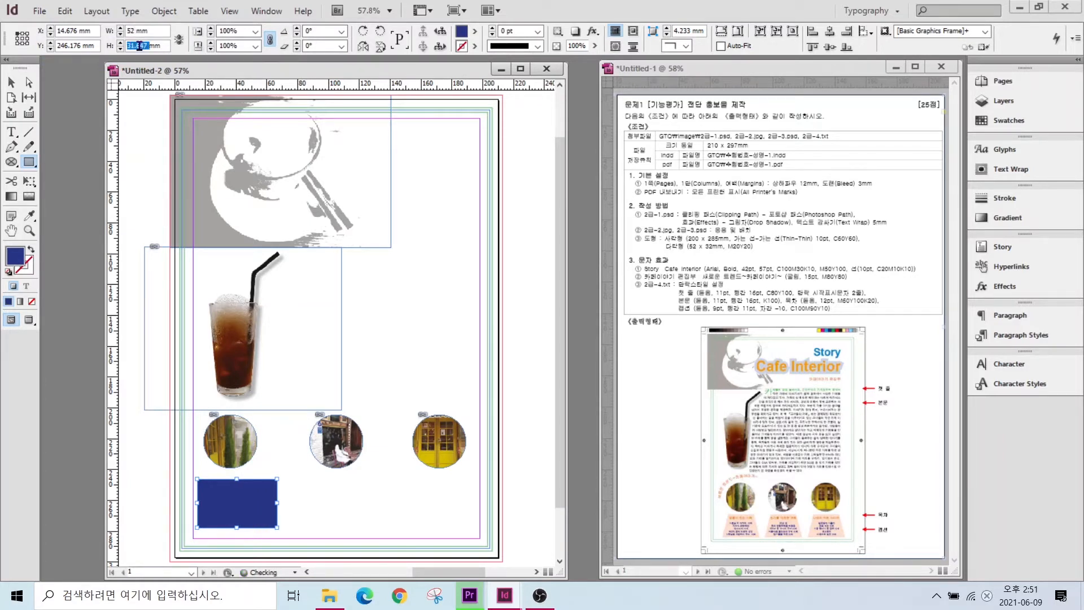
{"action": "type", "text": "32"}
{"action": "key", "text": "Return"}
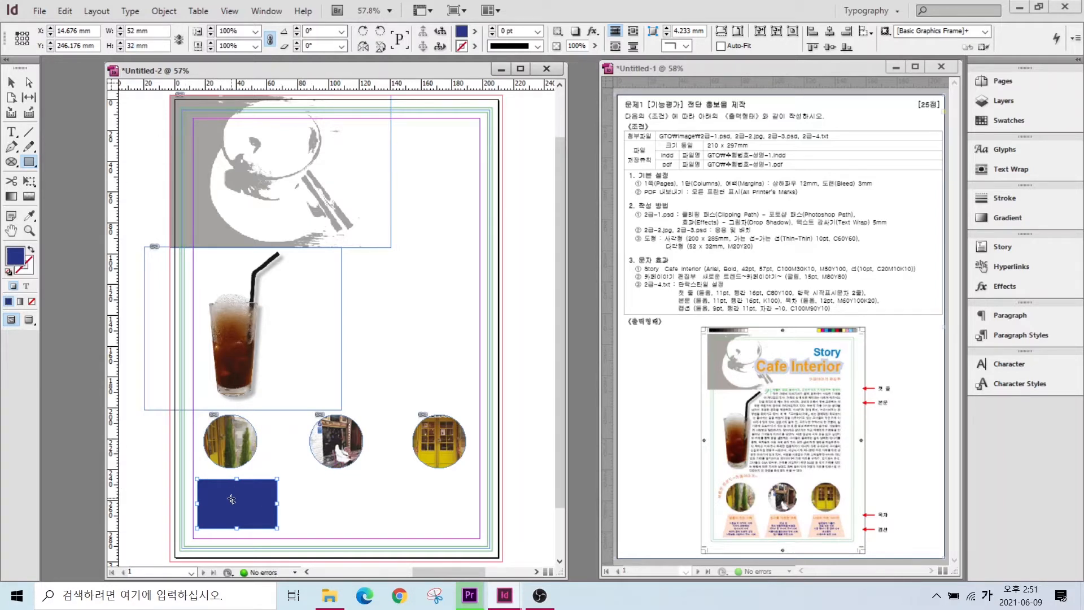
- Fill the rectangle with pink C=0 M=20 Y=20 K=0 and snap it to the left margin
{"action": "left_click_drag", "start_coordinate": [706, 510], "coordinate": [772, 546]}
{"action": "key", "text": "Escape"}
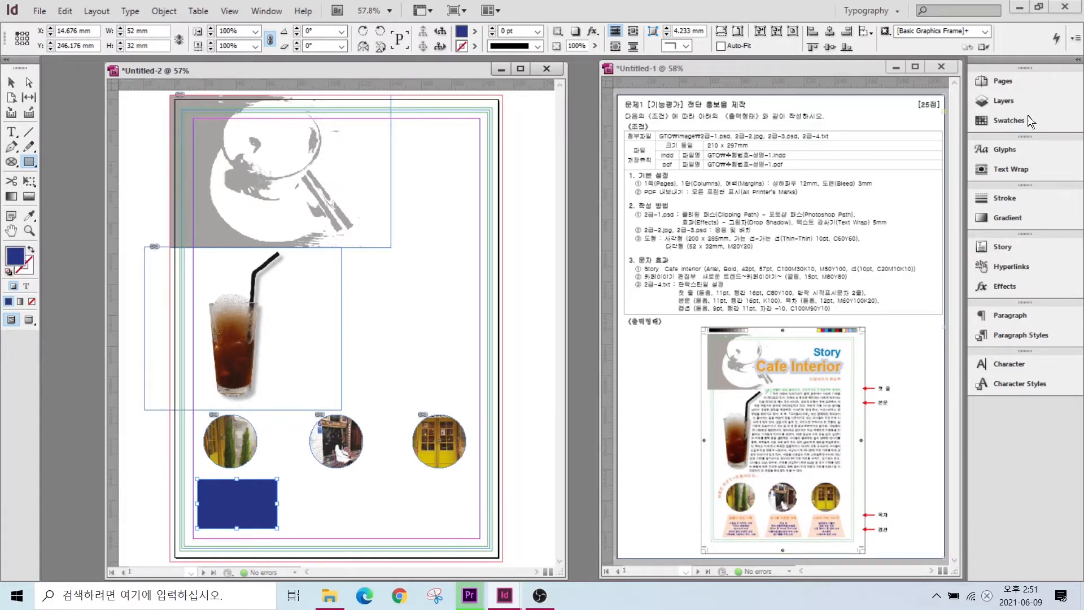
{"action": "left_click", "coordinate": [996, 119]}
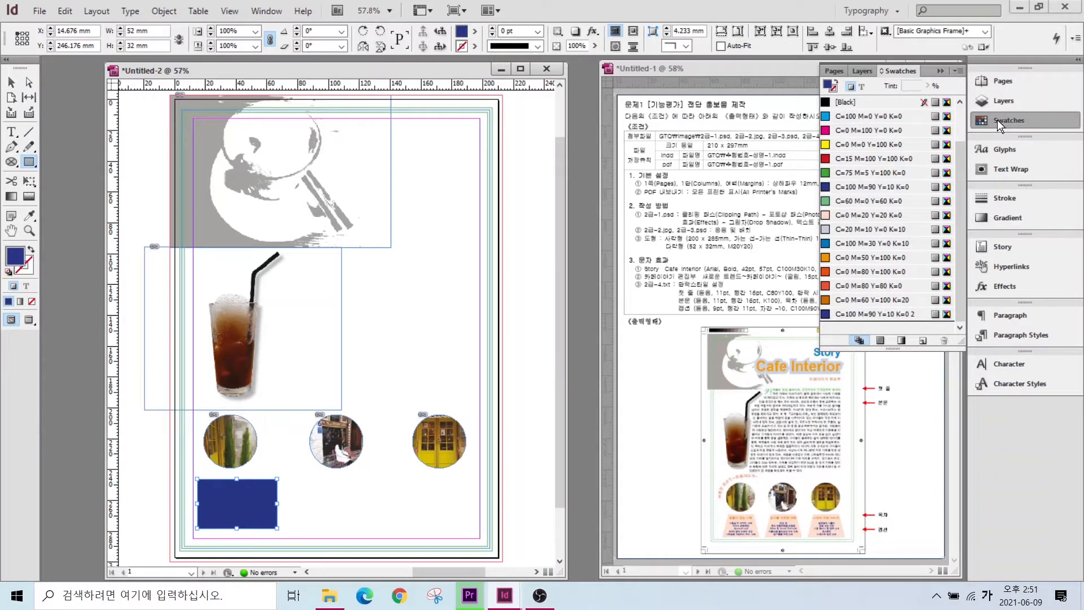
{"action": "left_click", "coordinate": [873, 215]}
{"action": "key", "text": "v"}
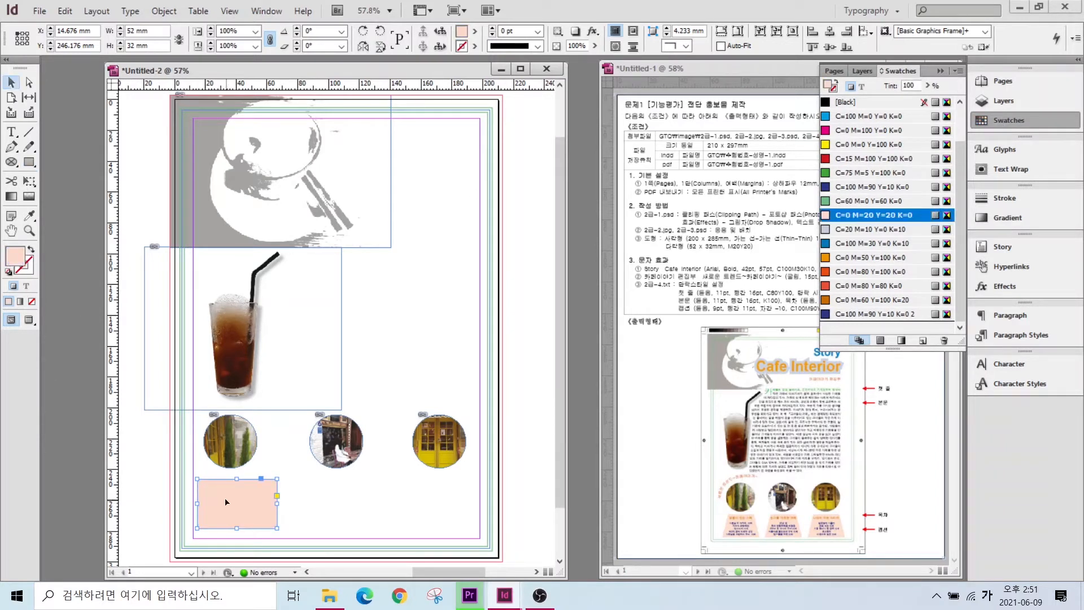
{"action": "left_click_drag", "start_coordinate": [226, 502], "coordinate": [267, 501]}
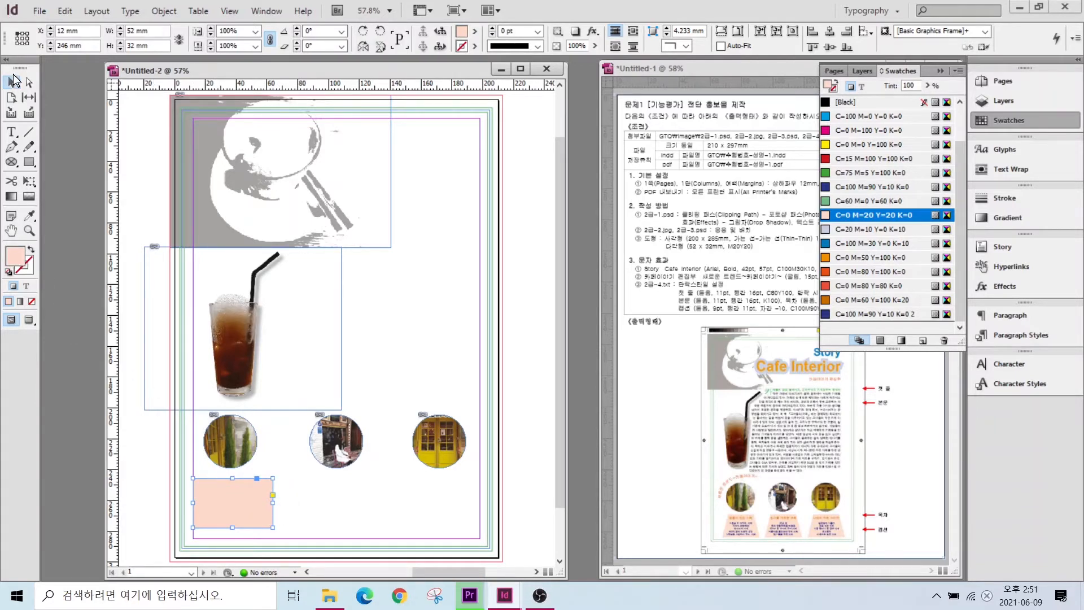
{"action": "key", "text": "alt"}
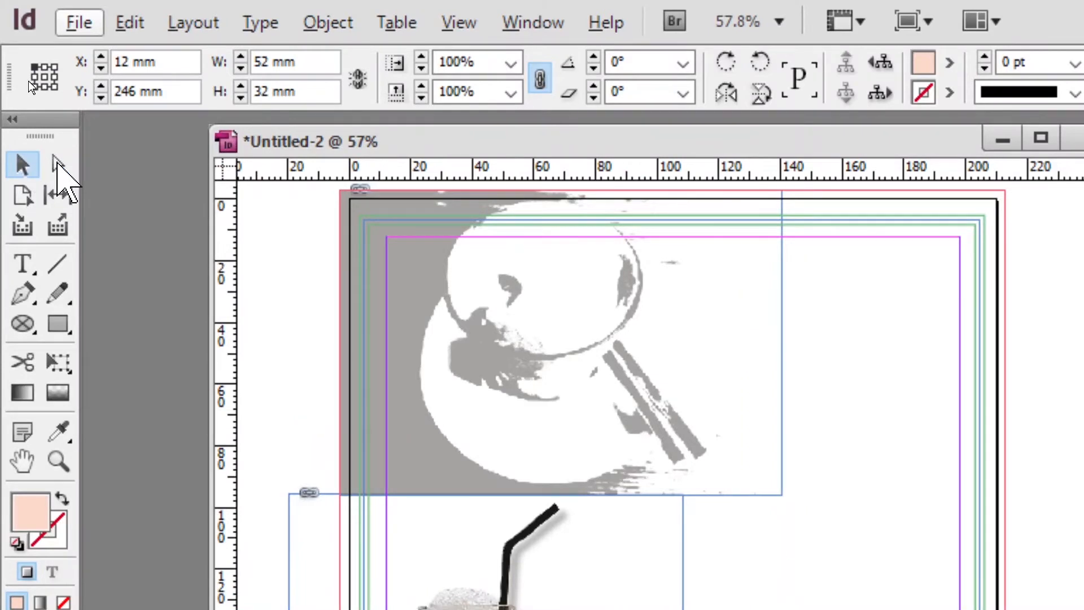
- Pull the pink box's top-left and top-right anchors inward to make a trapezoid narrower on top
{"action": "left_click", "coordinate": [21, 168]}
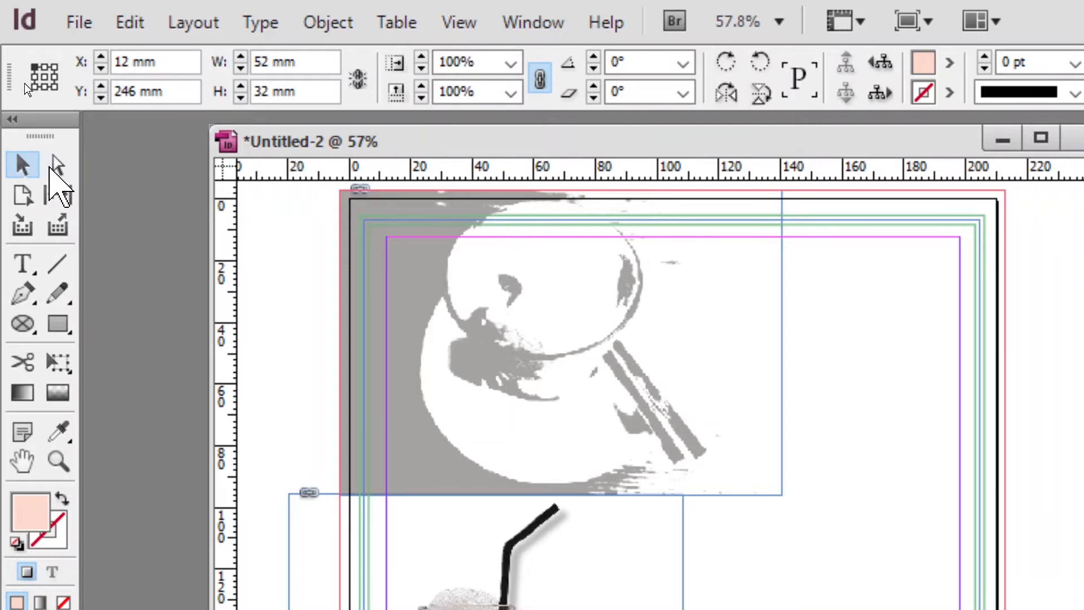
{"action": "left_click", "coordinate": [51, 167]}
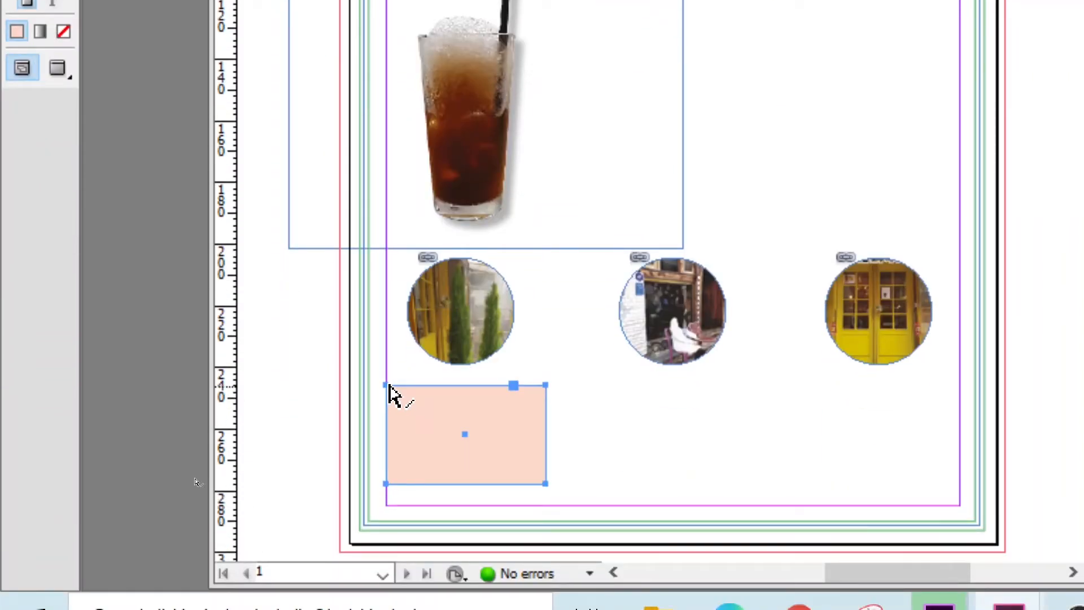
{"action": "left_click", "coordinate": [387, 373]}
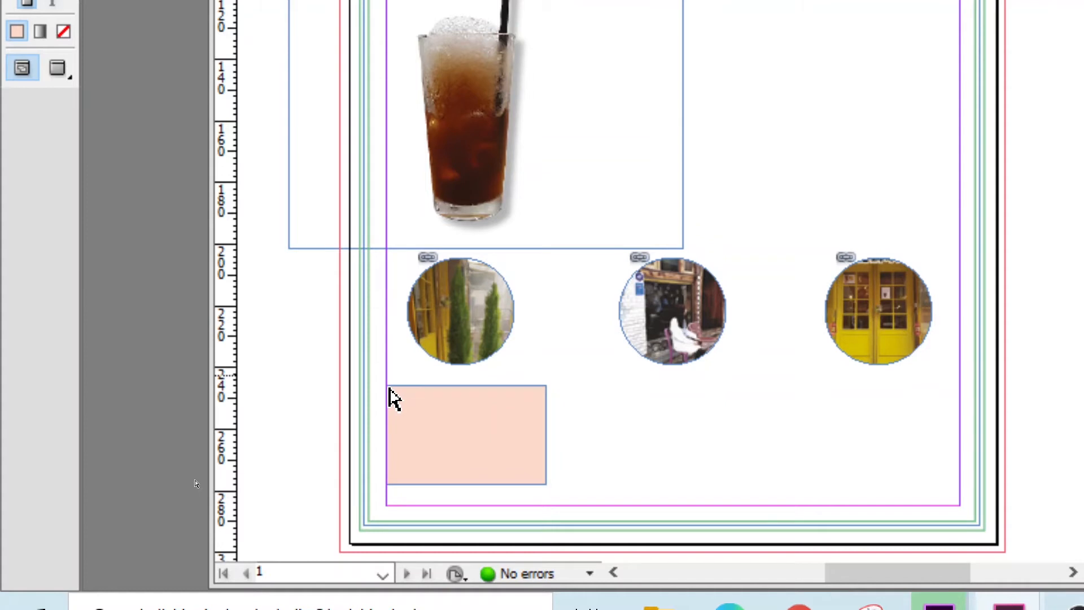
{"action": "left_click", "coordinate": [548, 388]}
{"action": "key", "text": "a"}
{"action": "left_click_drag", "start_coordinate": [545, 386], "coordinate": [524, 394]}
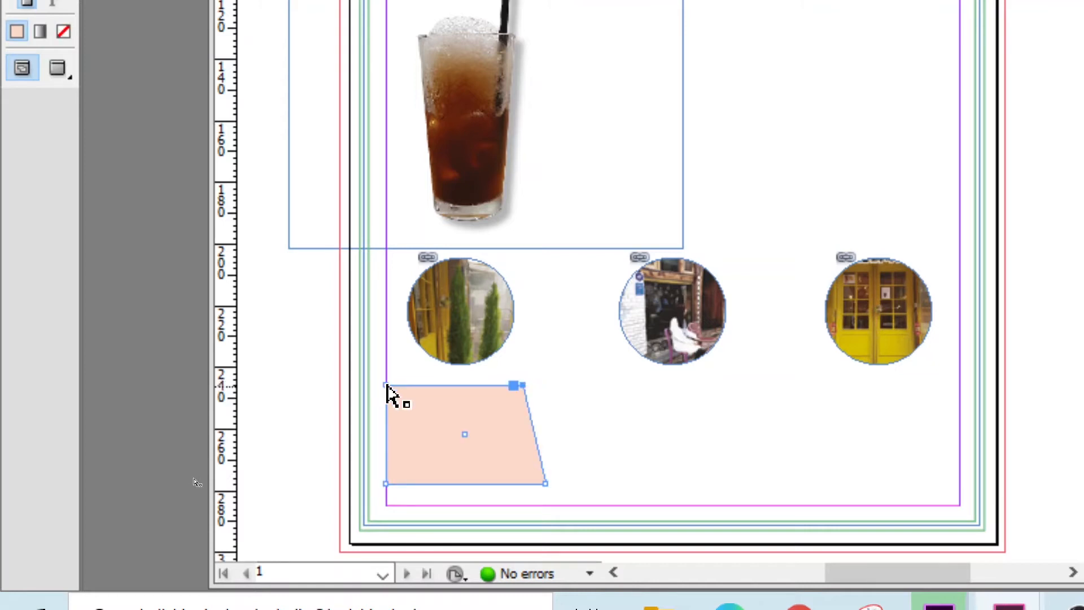
{"action": "left_click_drag", "start_coordinate": [389, 386], "coordinate": [411, 385]}
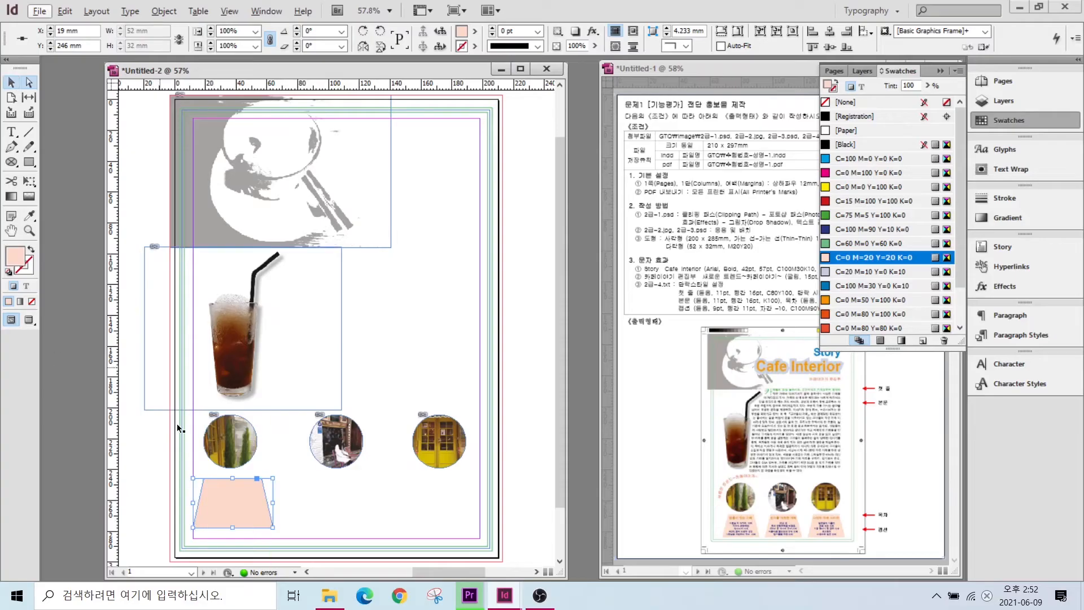
{"action": "left_click_drag", "start_coordinate": [246, 504], "coordinate": [243, 502]}
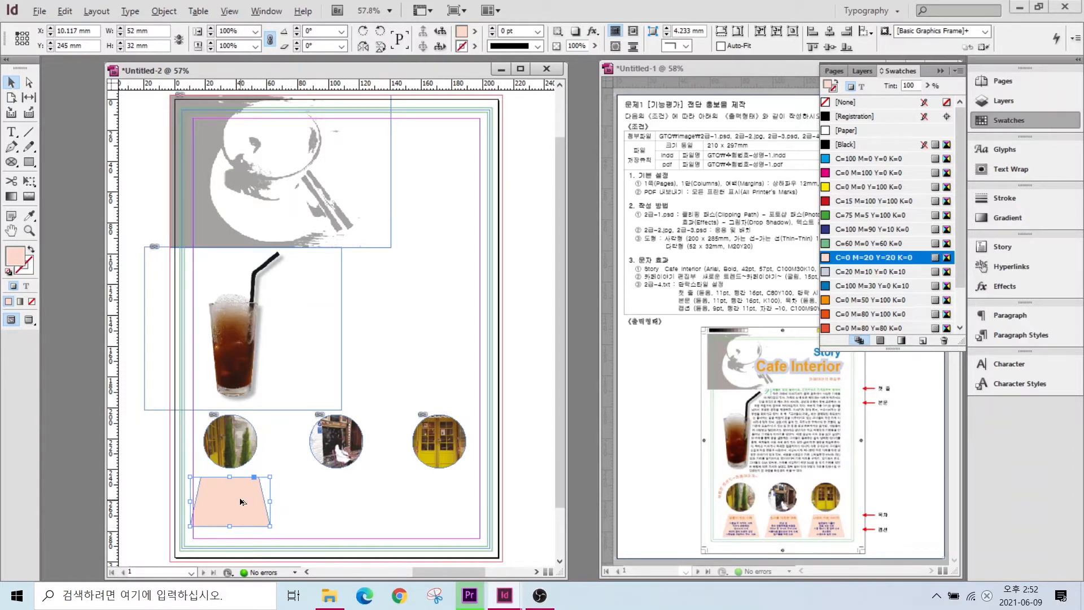
- Alt-drag two copies of the trapezoid under the second and third round photos
{"action": "left_click_drag", "start_coordinate": [241, 501], "coordinate": [346, 495]}
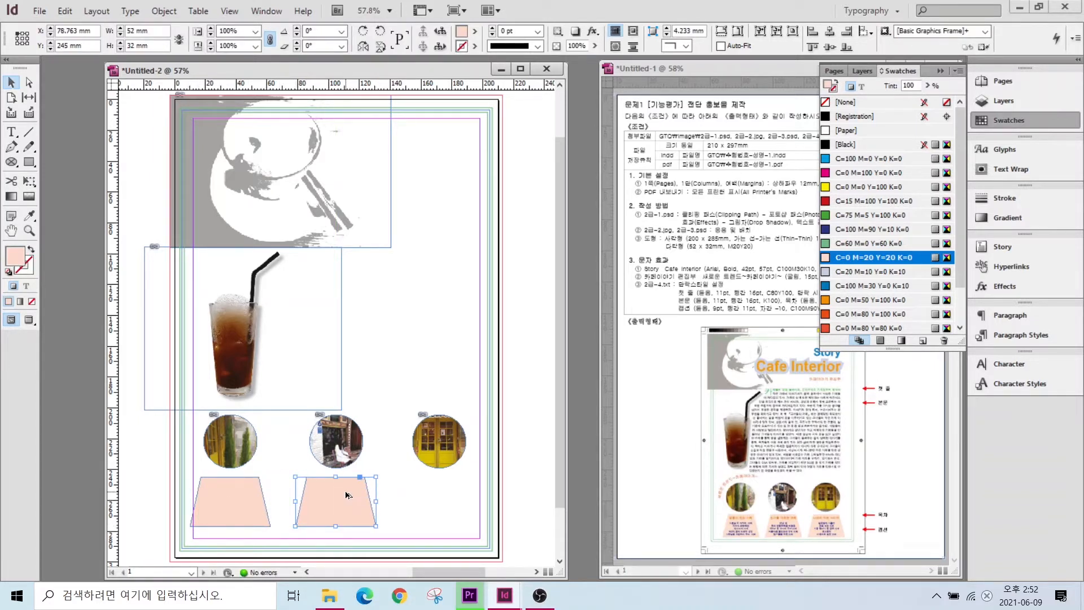
{"action": "left_click_drag", "start_coordinate": [346, 495], "coordinate": [454, 495]}
{"action": "left_click", "coordinate": [417, 132]}
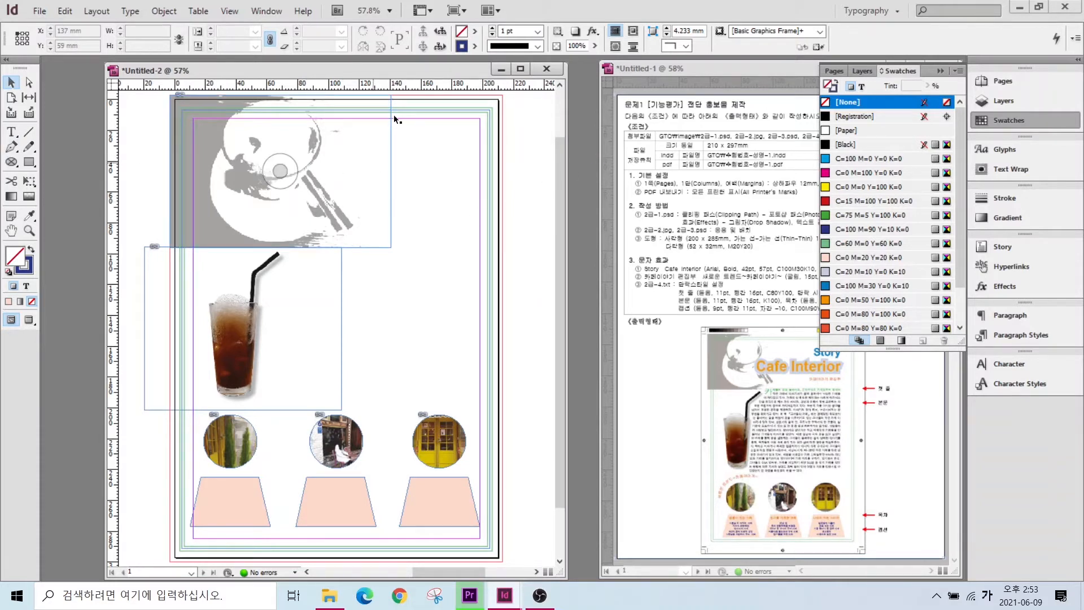
- Draw a text frame near the top right of the page and type 'Story'
{"action": "left_click", "coordinate": [11, 132]}
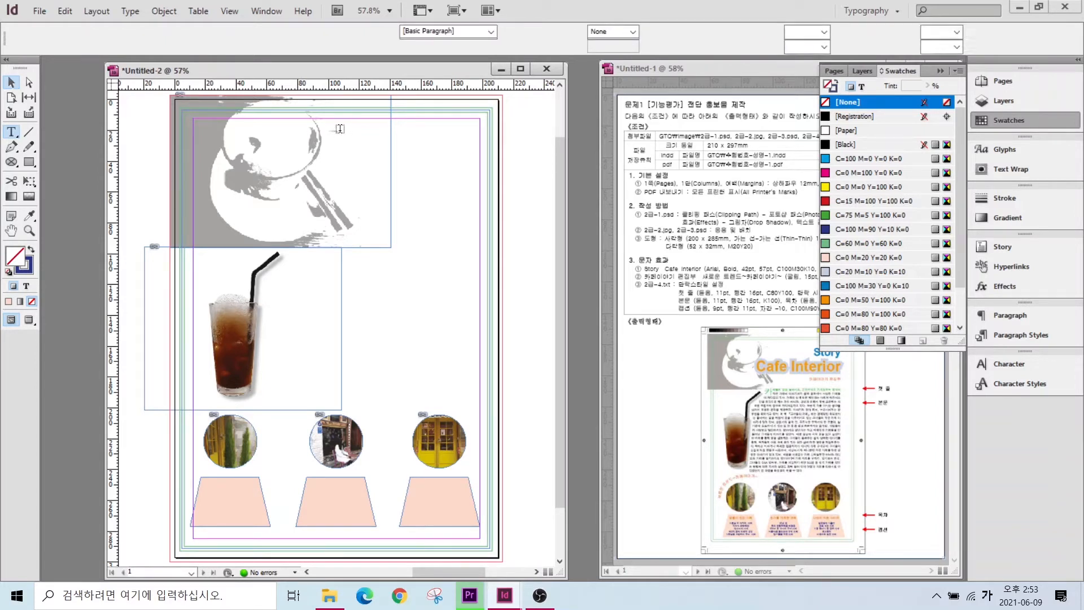
{"action": "left_click_drag", "start_coordinate": [340, 130], "coordinate": [476, 194]}
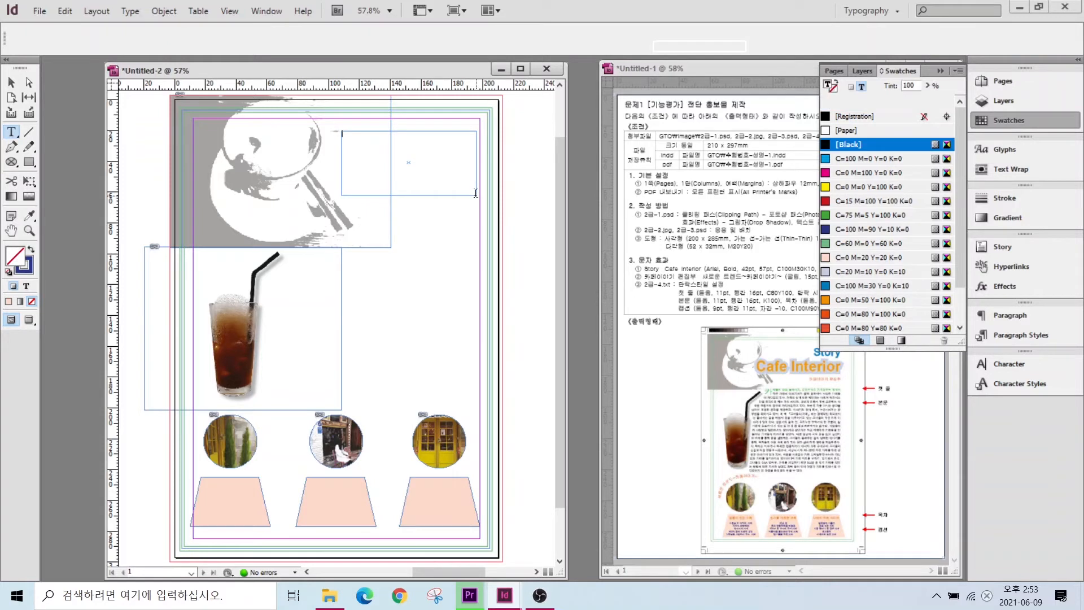
{"action": "key", "text": "Hangul"}
{"action": "type", "text": "Story"}
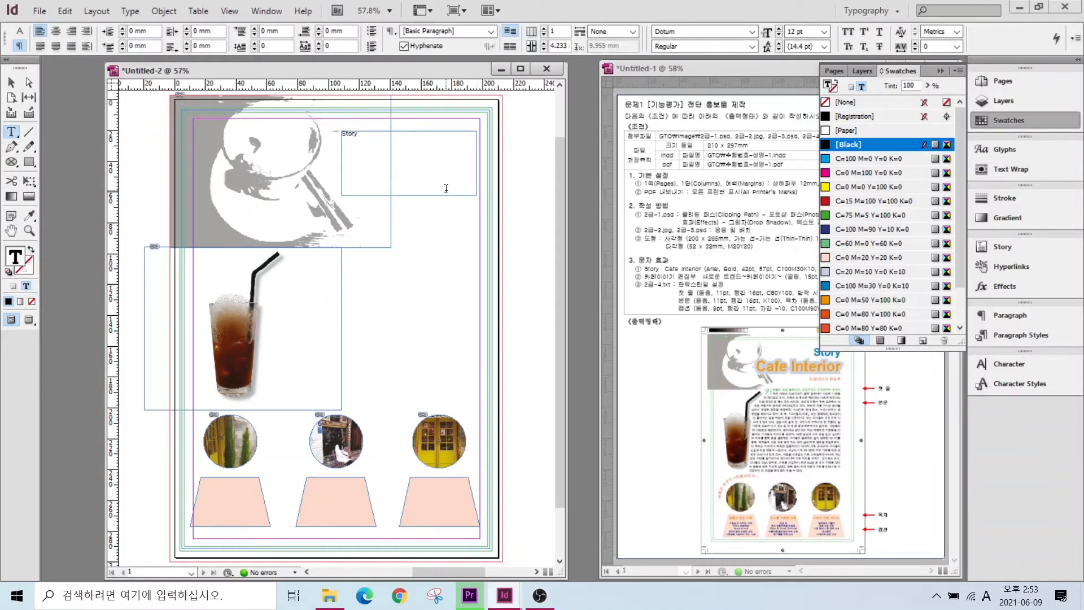
- Set the Story text to Arial Bold at 42 pt
{"action": "key", "text": "ctrl+a"}
{"action": "left_click", "coordinate": [20, 31]}
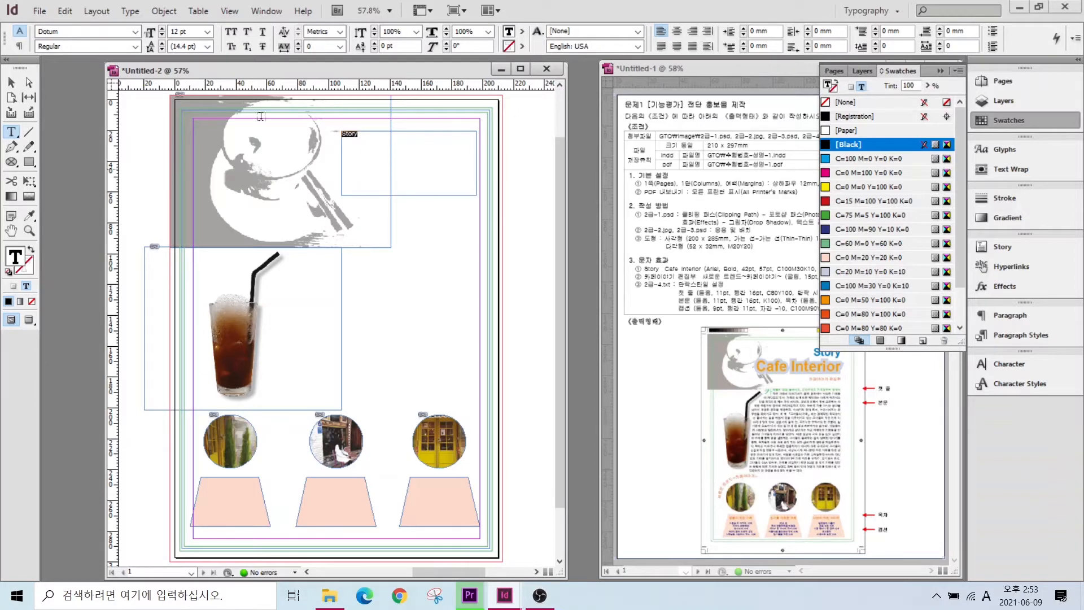
{"action": "left_click", "coordinate": [137, 31]}
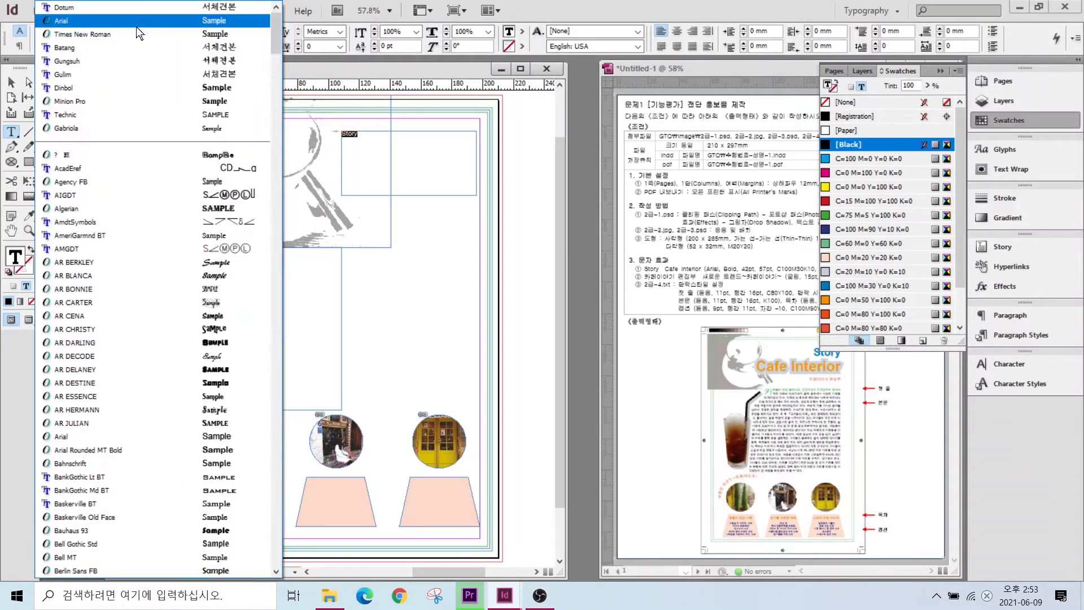
{"action": "scroll", "coordinate": [72, 24], "scroll_direction": "down", "scroll_amount": 5}
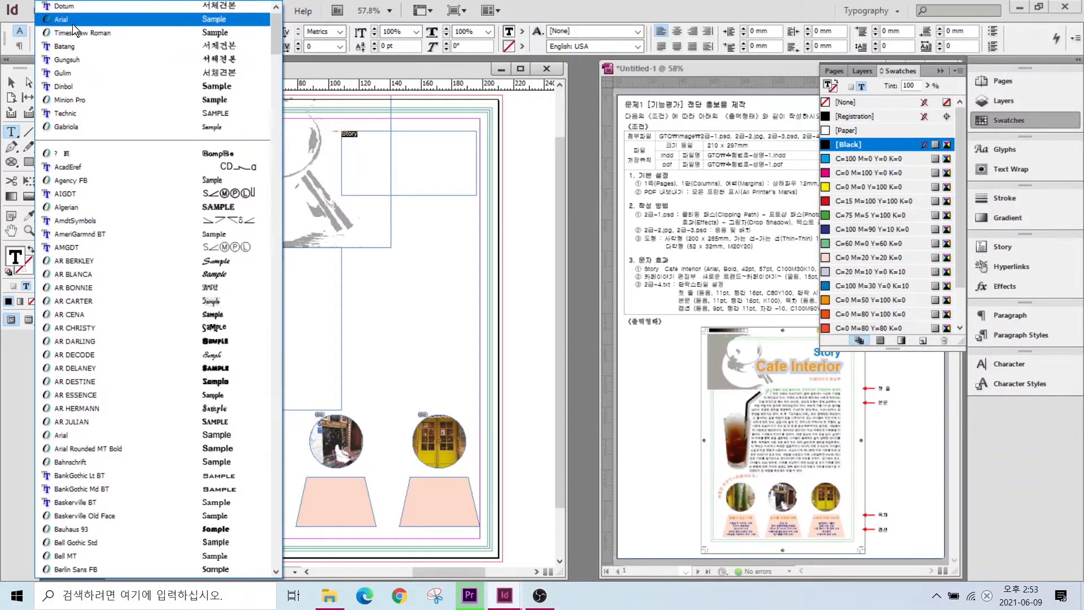
{"action": "left_click", "coordinate": [67, 43]}
{"action": "left_click", "coordinate": [135, 46]}
{"action": "left_click", "coordinate": [60, 143]}
{"action": "type", "text": "42"}
{"action": "key", "text": "Return"}
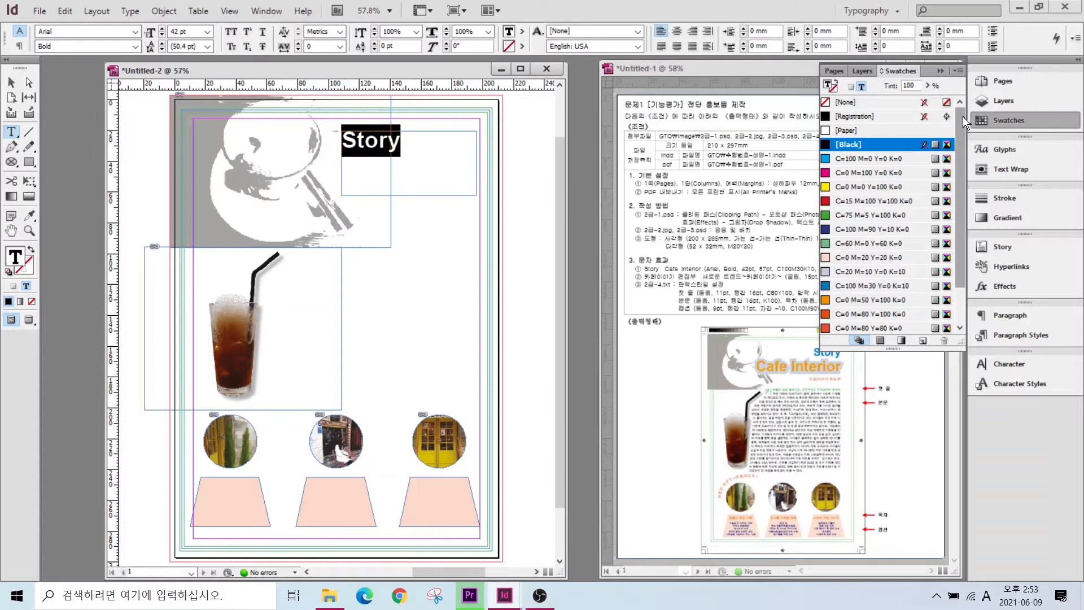
- Colour Story with the C=100 M=30 Y=0 K=10 swatch, right-align it, and shorten its frame
{"action": "scroll", "coordinate": [961, 241], "scroll_direction": "down", "scroll_amount": 1}
{"action": "left_click", "coordinate": [874, 256]}
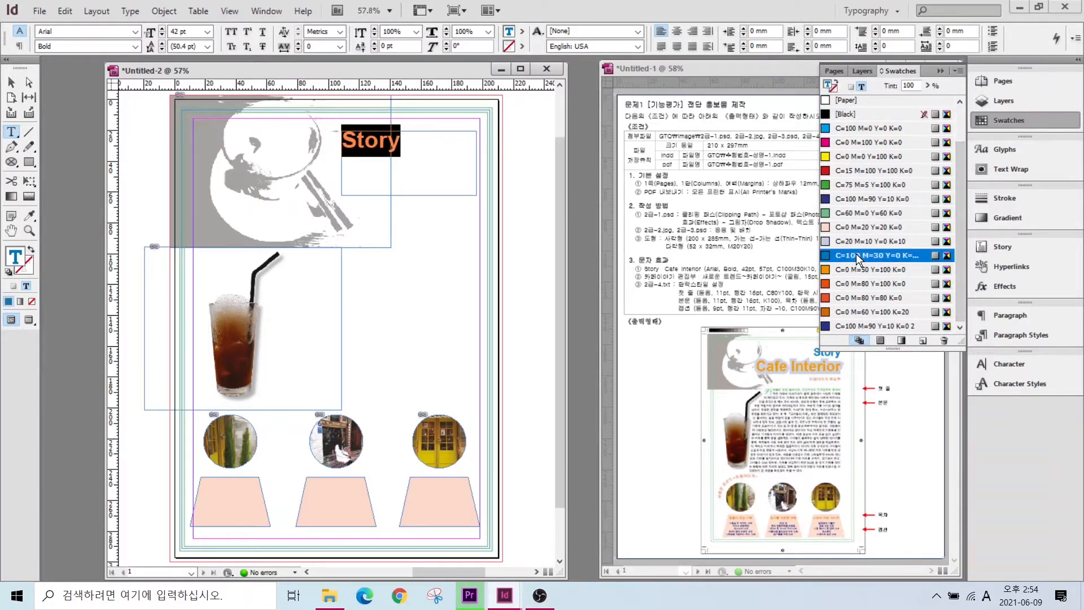
{"action": "key", "text": "ctrl+shift+r"}
{"action": "key", "text": "Escape"}
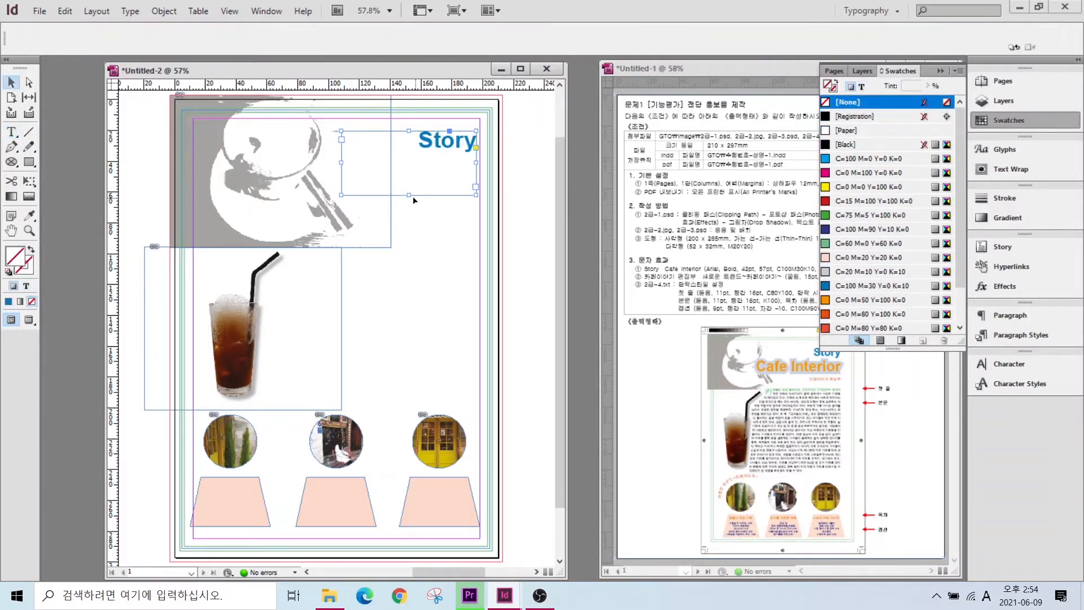
{"action": "left_click_drag", "start_coordinate": [409, 160], "coordinate": [409, 160]}
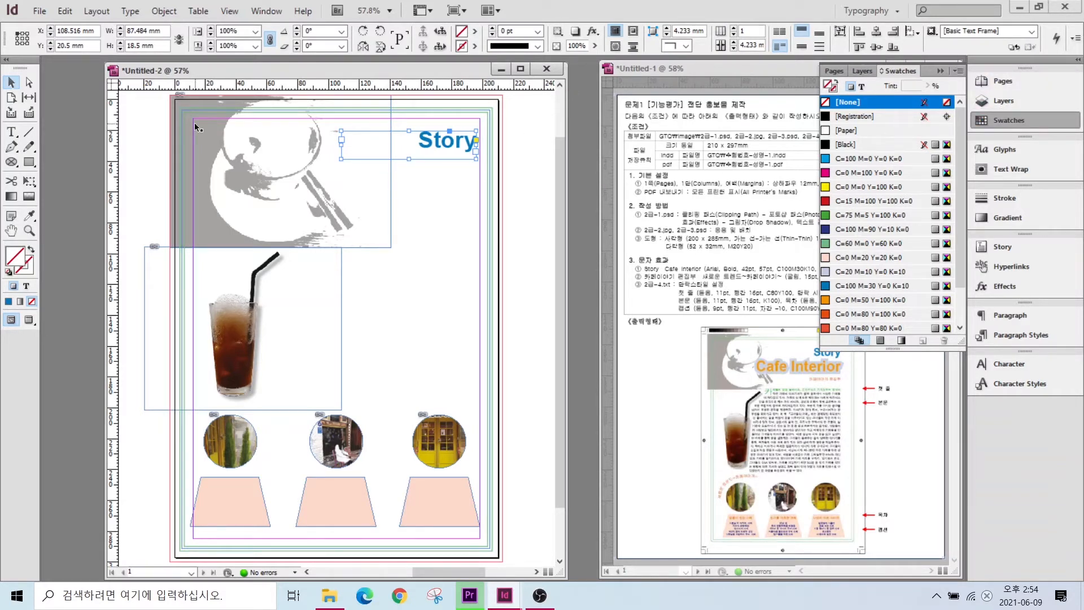
{"action": "left_click", "coordinate": [11, 132]}
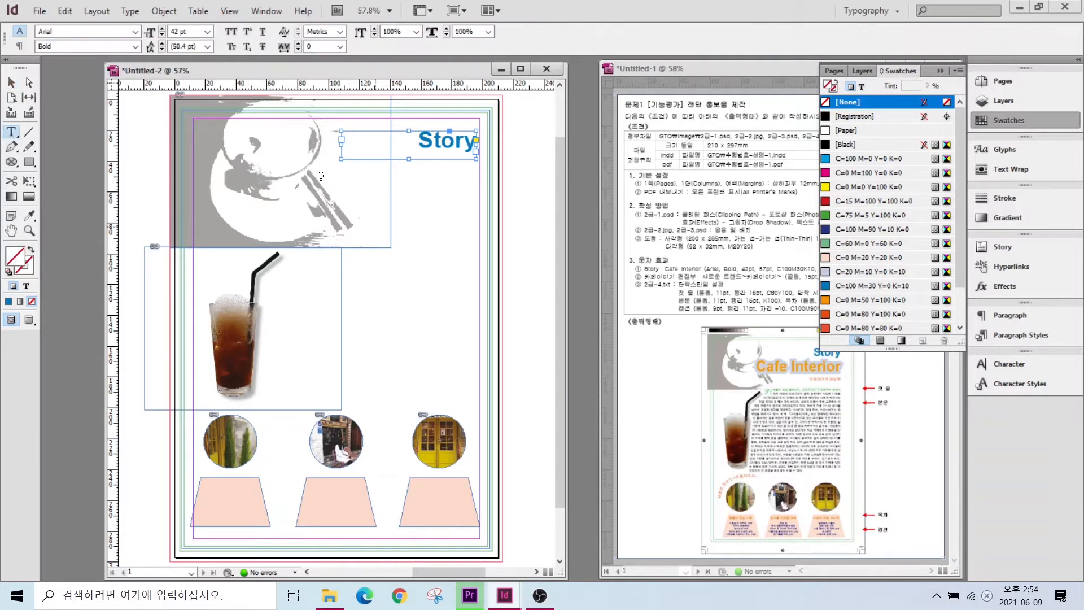
- Draw a second text frame, type 'Cafe Interior' and set it in Arial Bold
{"action": "left_click_drag", "start_coordinate": [317, 175], "coordinate": [543, 228]}
{"action": "type", "text": "Cafe Interio"}
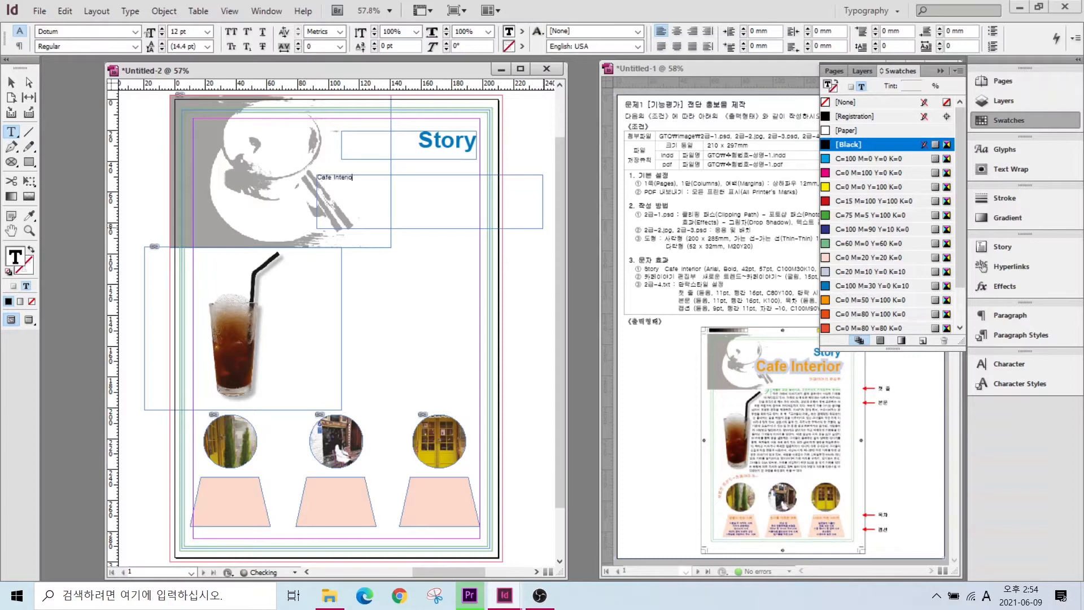
{"action": "key", "text": "ctrl+a"}
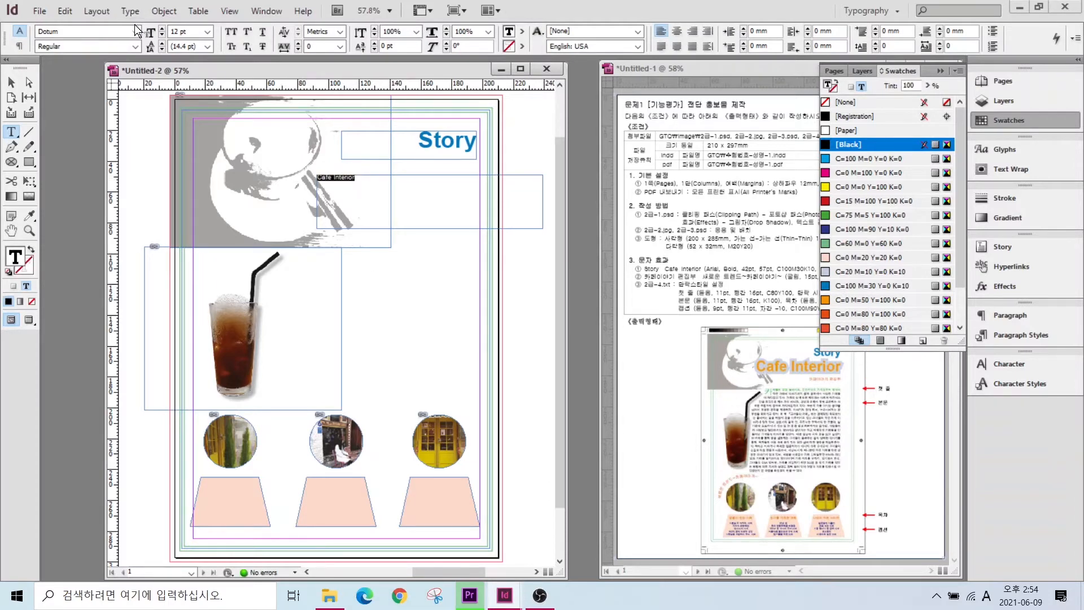
{"action": "left_click", "coordinate": [135, 31]}
{"action": "scroll", "coordinate": [78, 25], "scroll_direction": "up", "scroll_amount": 1}
{"action": "left_click", "coordinate": [77, 8]}
{"action": "left_click", "coordinate": [136, 46]}
{"action": "left_click", "coordinate": [72, 140]}
- Make Cafe Interior 57 pt, colour it orange, and give it a 10 pt outline
{"action": "left_click", "coordinate": [150, 32]}
{"action": "type", "text": "7"}
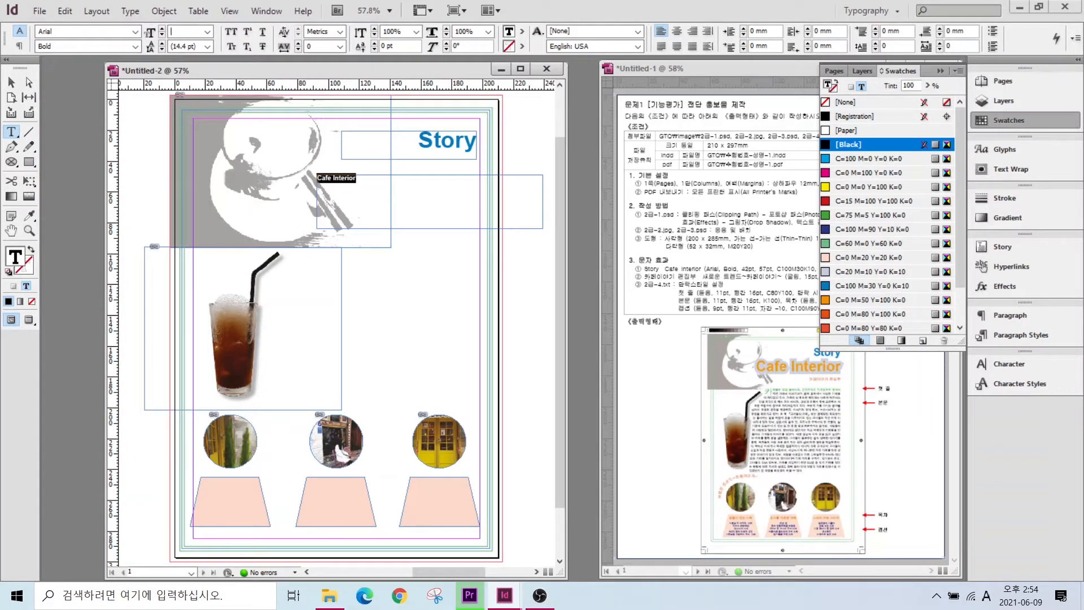
{"action": "type", "text": "57"}
{"action": "key", "text": "Return"}
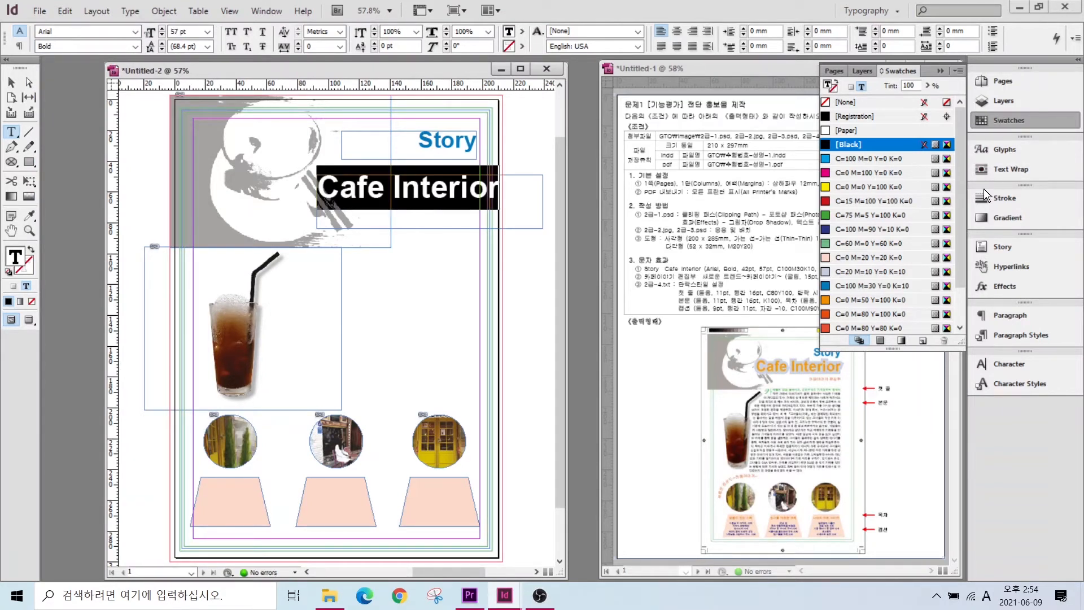
{"action": "left_click", "coordinate": [872, 299]}
{"action": "left_click", "coordinate": [21, 270]}
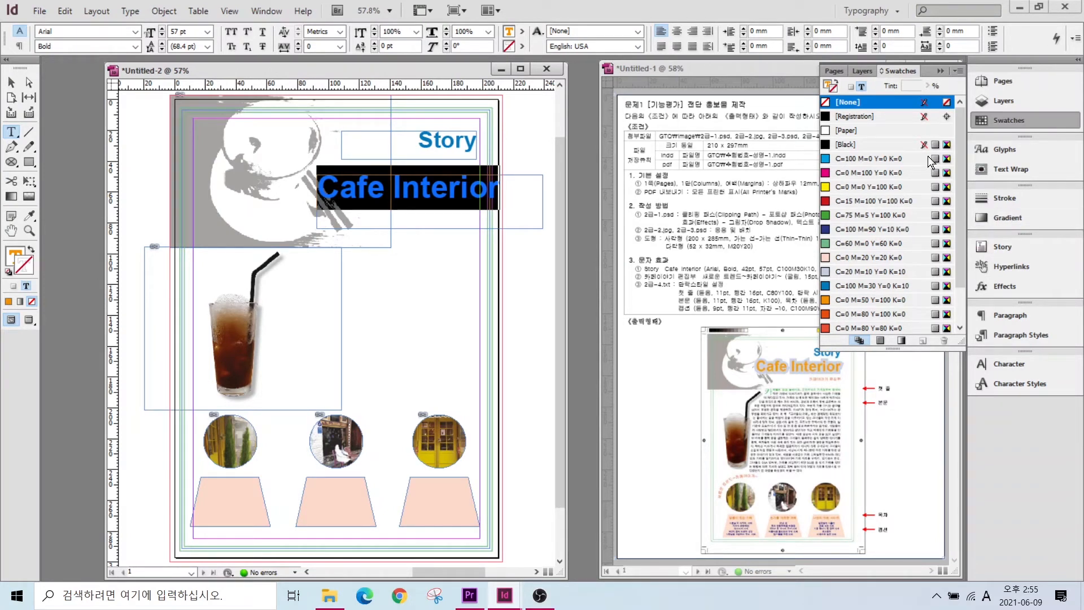
{"action": "left_click", "coordinate": [1001, 198]}
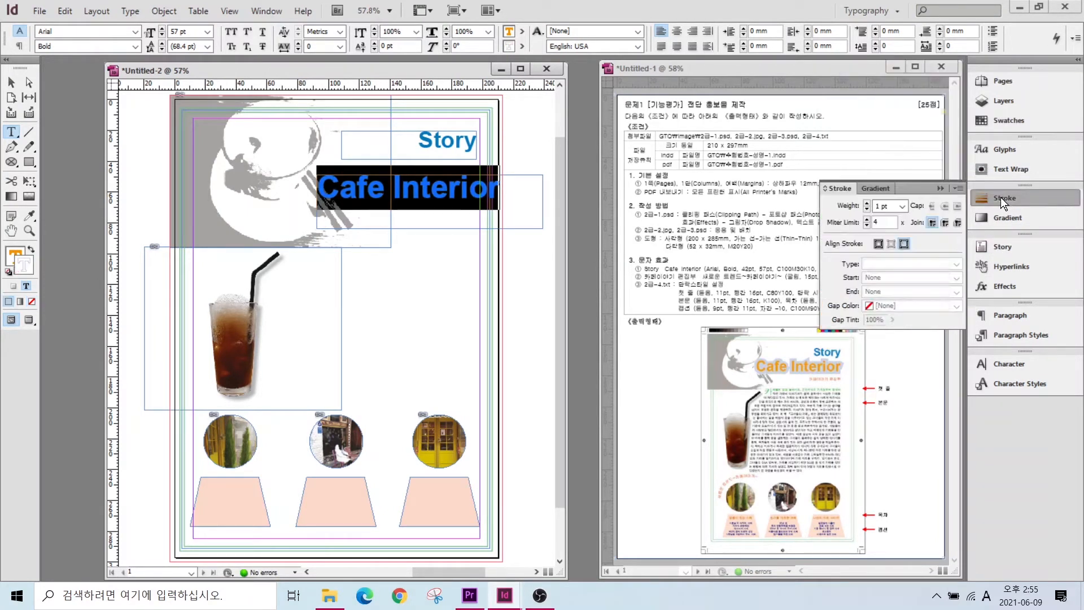
{"action": "left_click", "coordinate": [902, 206]}
- Right-align Cafe Interior and move it up and left beneath Story
{"action": "left_click", "coordinate": [888, 338]}
{"action": "left_click", "coordinate": [692, 31]}
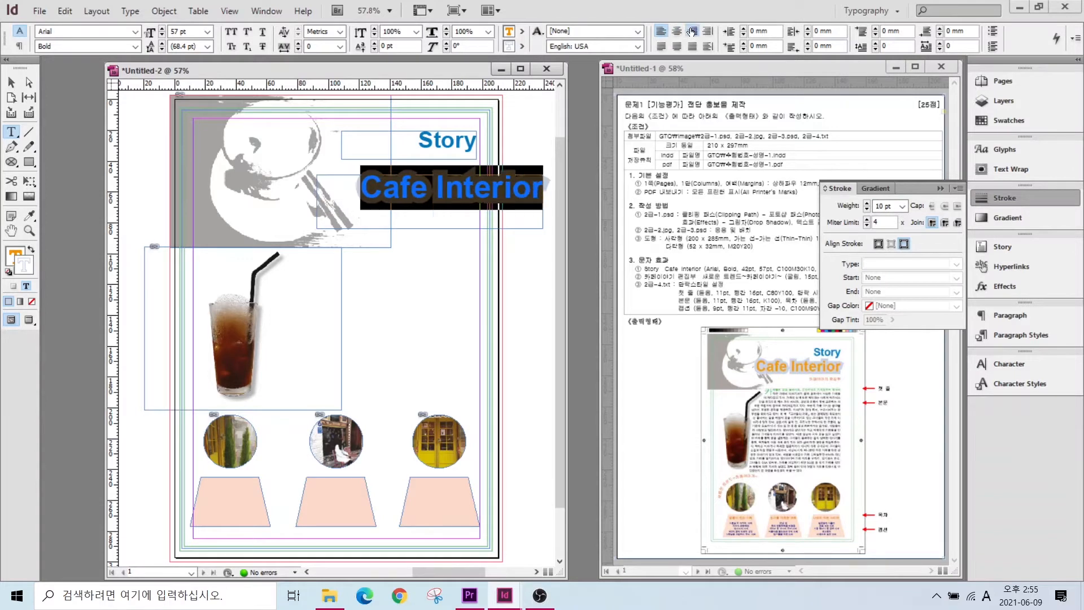
{"action": "left_click", "coordinate": [12, 82]}
{"action": "left_click_drag", "start_coordinate": [440, 193], "coordinate": [384, 176]}
{"action": "left_click", "coordinate": [83, 251]}
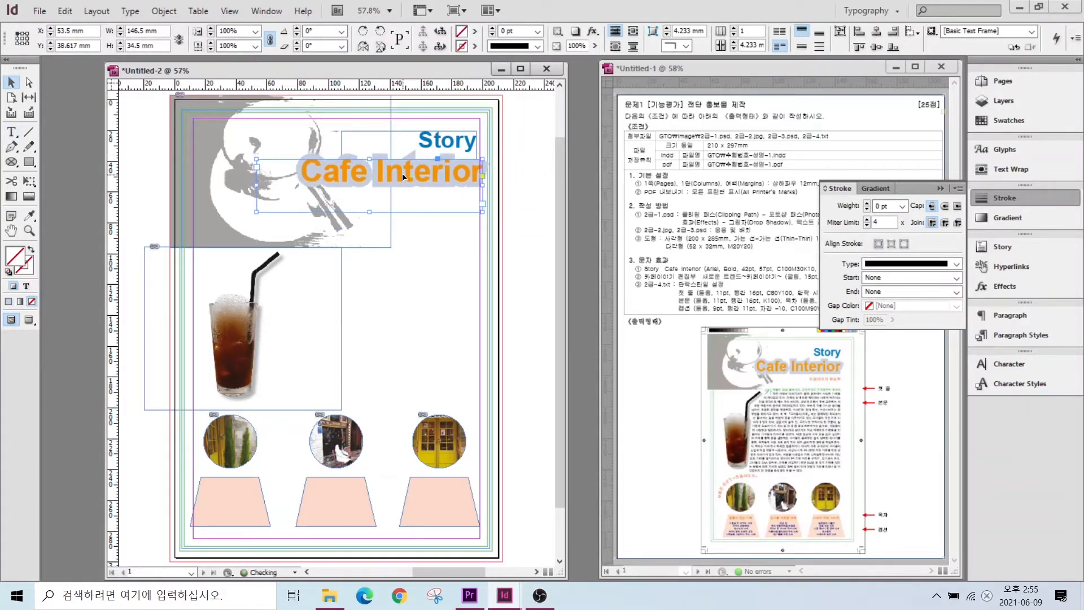
{"action": "key", "text": "t"}
{"action": "scroll", "coordinate": [440, 203], "scroll_direction": "up", "scroll_amount": 3}
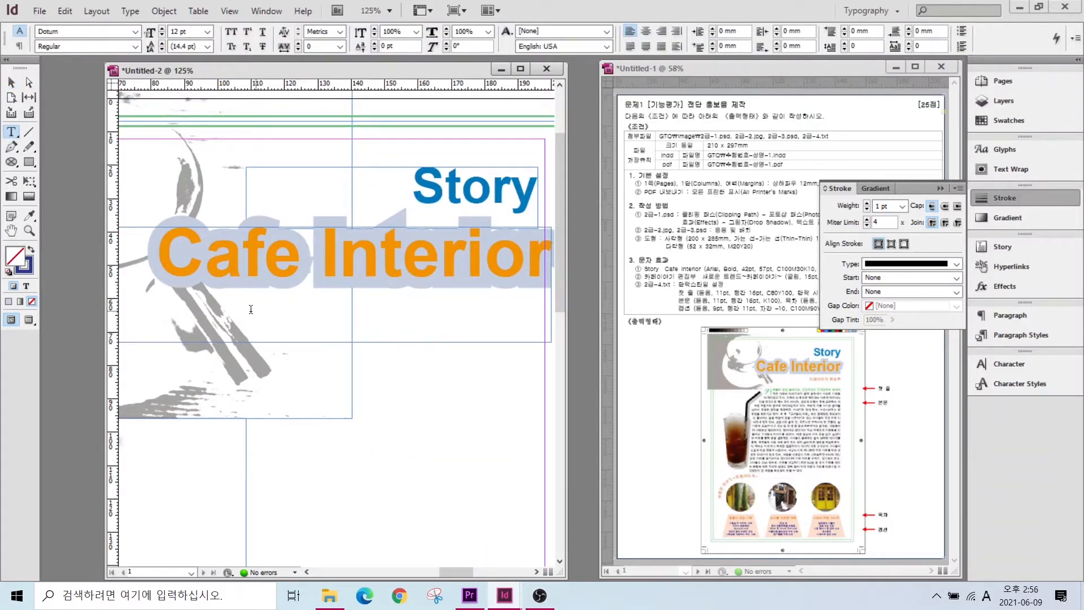
- Add a subtitle '카페이야기 편집부' below the headings in Gulim 15 pt
{"action": "left_click_drag", "start_coordinate": [241, 357], "coordinate": [544, 404]}
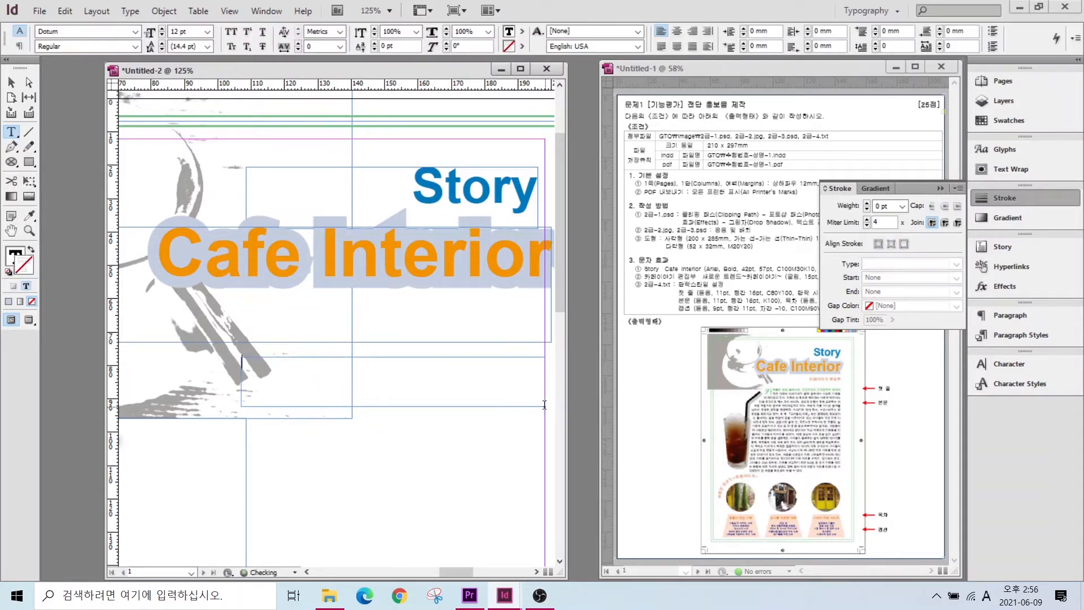
{"action": "type", "text": "카페이야기 편집부"}
{"action": "left_click_drag", "start_coordinate": [361, 361], "coordinate": [231, 362]}
{"action": "left_click", "coordinate": [135, 32]}
{"action": "left_click", "coordinate": [135, 32]}
{"action": "type", "text": "Gulim"}
{"action": "key", "text": "Return"}
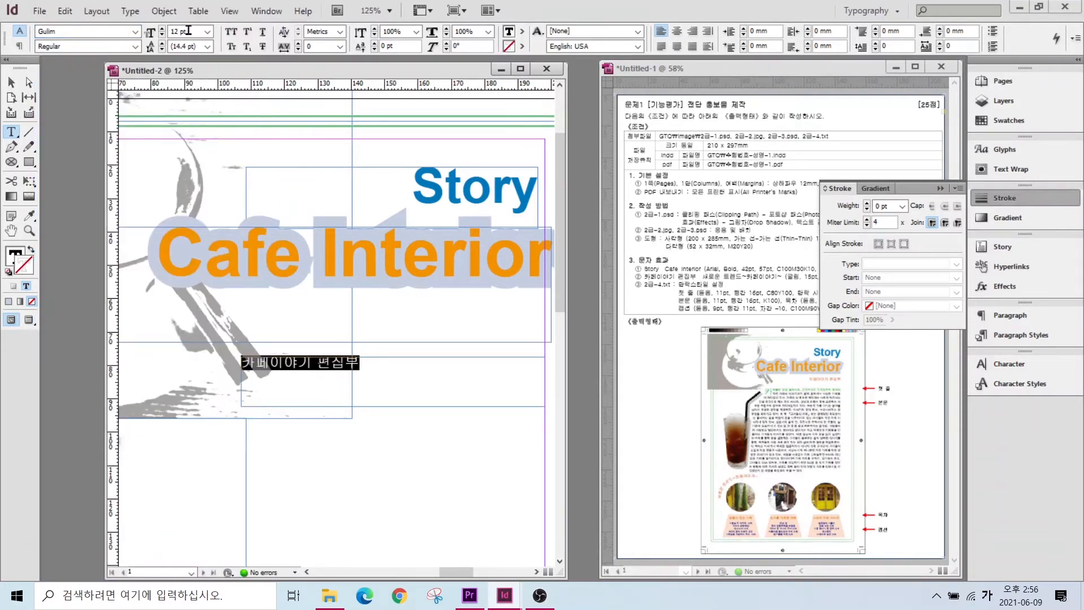
{"action": "type", "text": "15"}
{"action": "key", "text": "Return"}
- Colour the subtitle red C=0 M=80 Y=80 K=0, right-align it, and reposition subtitle, Cafe Interior and Story
{"action": "left_click", "coordinate": [1006, 120]}
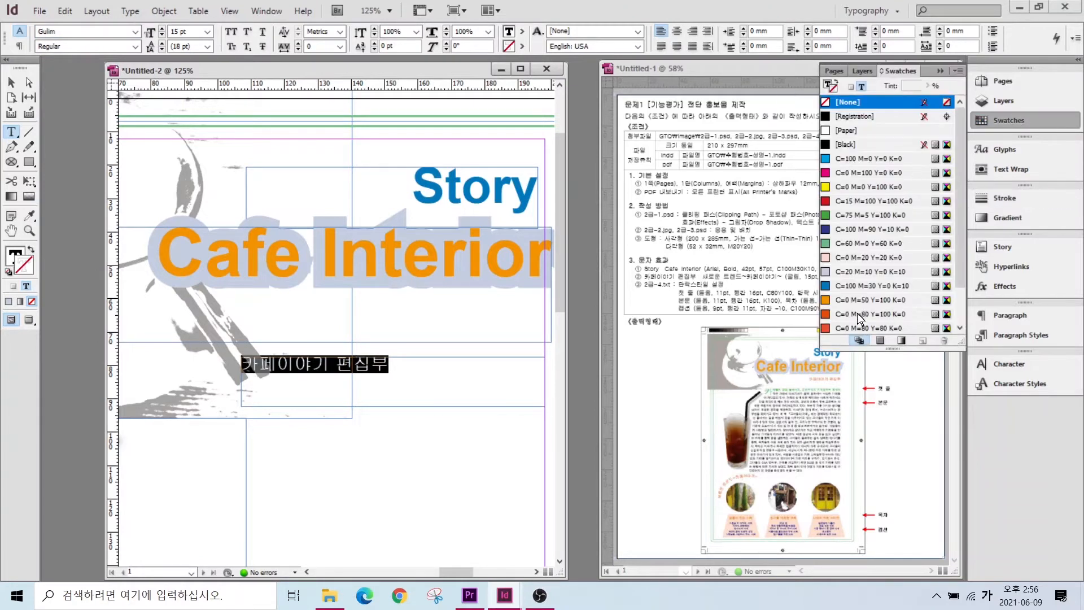
{"action": "left_click", "coordinate": [859, 340]}
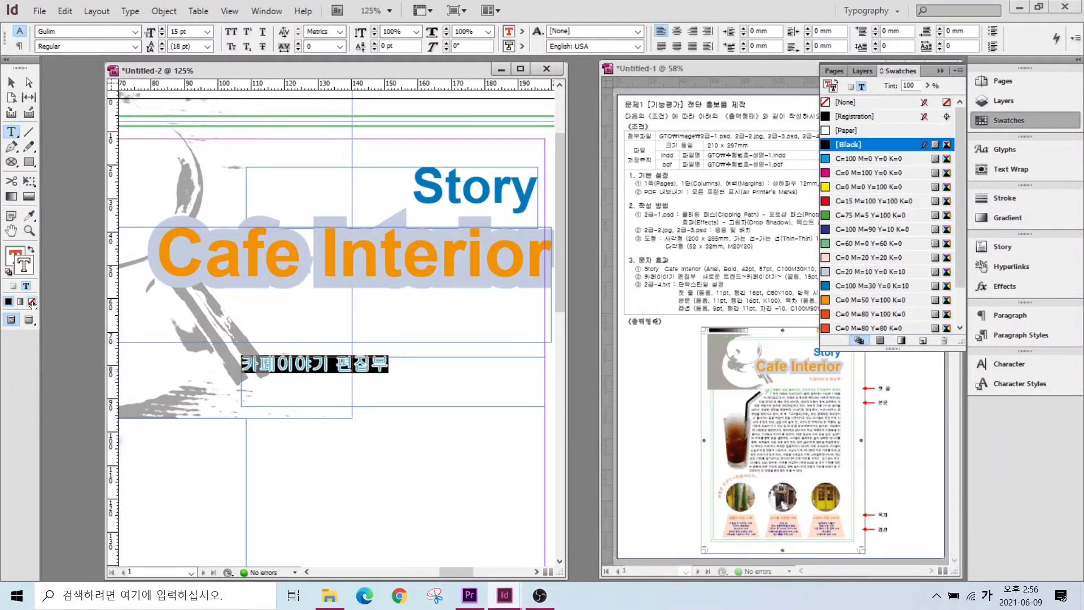
{"action": "left_click", "coordinate": [692, 31]}
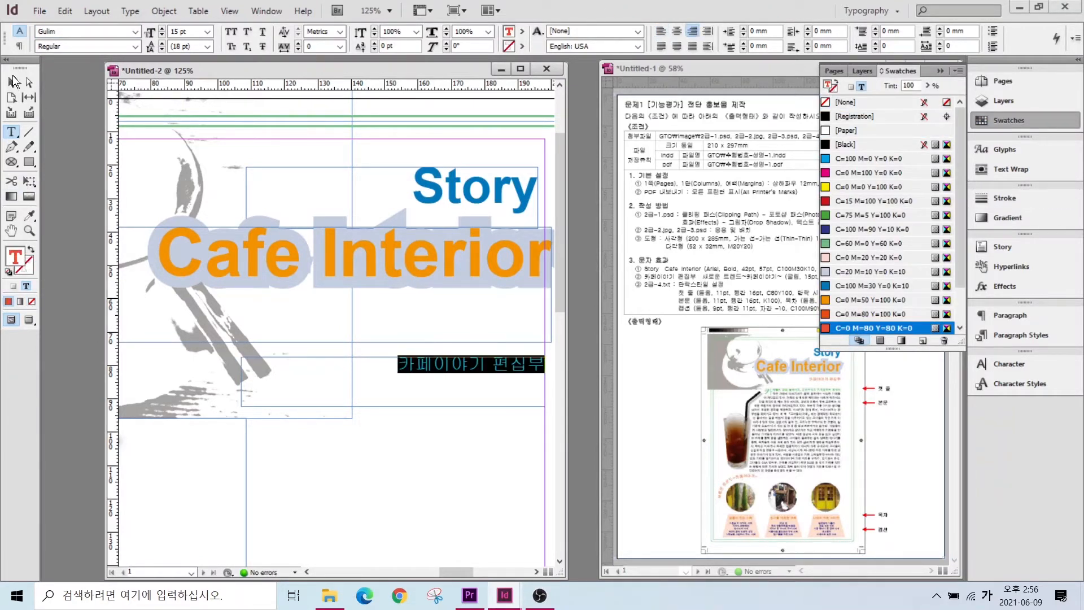
{"action": "left_click", "coordinate": [12, 83]}
{"action": "left_click_drag", "start_coordinate": [425, 406], "coordinate": [424, 345]}
{"action": "left_click_drag", "start_coordinate": [467, 237], "coordinate": [461, 234]}
{"action": "left_click_drag", "start_coordinate": [479, 186], "coordinate": [486, 171]}
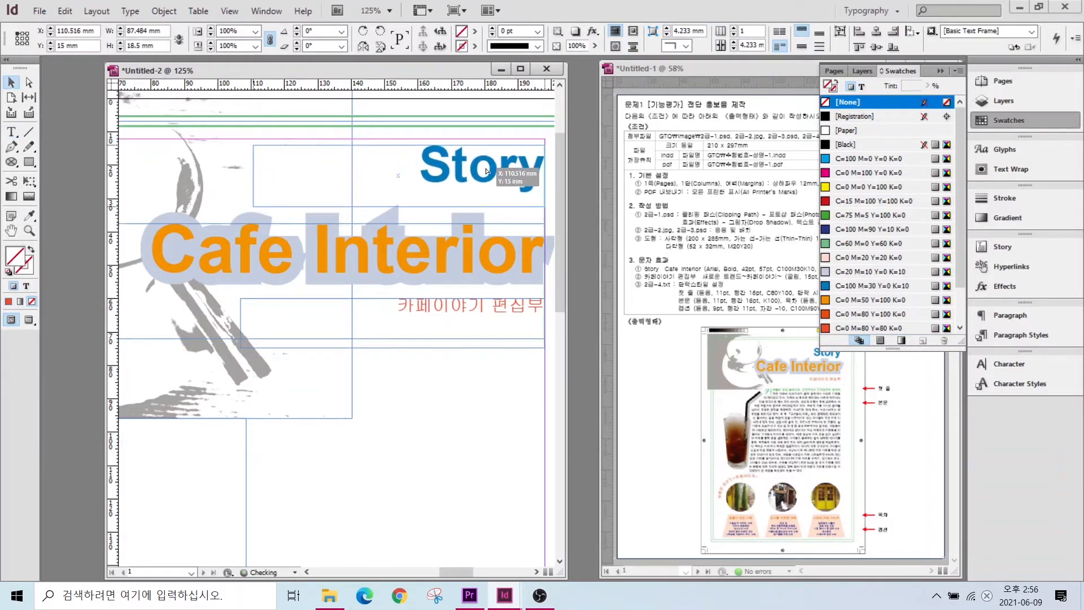
- Fit the whole flyer page in the window
{"action": "double_click", "coordinate": [12, 230]}
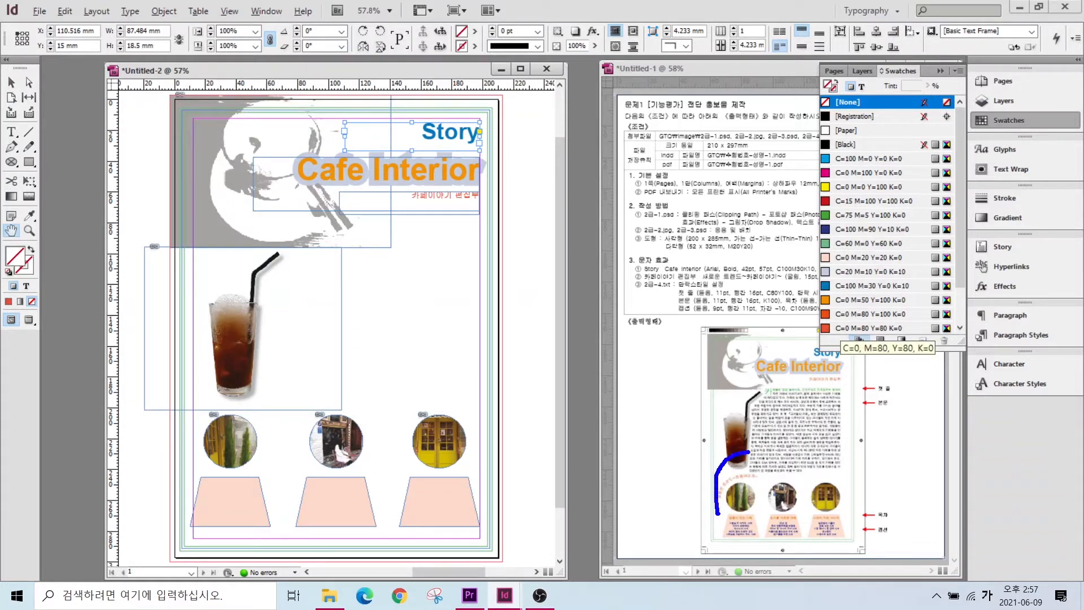
{"action": "key", "text": "Escape"}
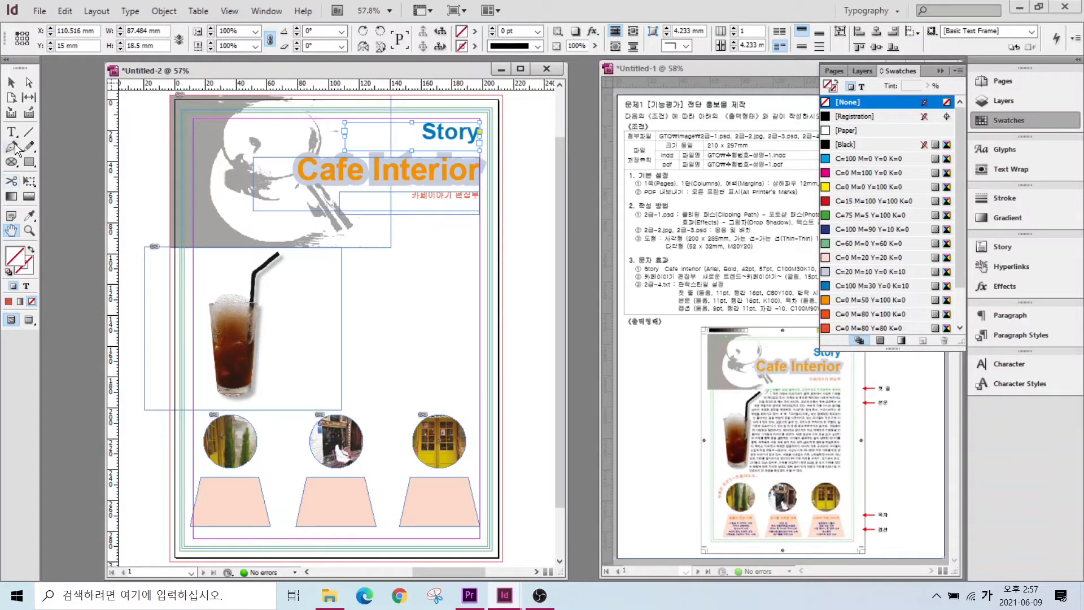
{"action": "key", "text": "alt"}
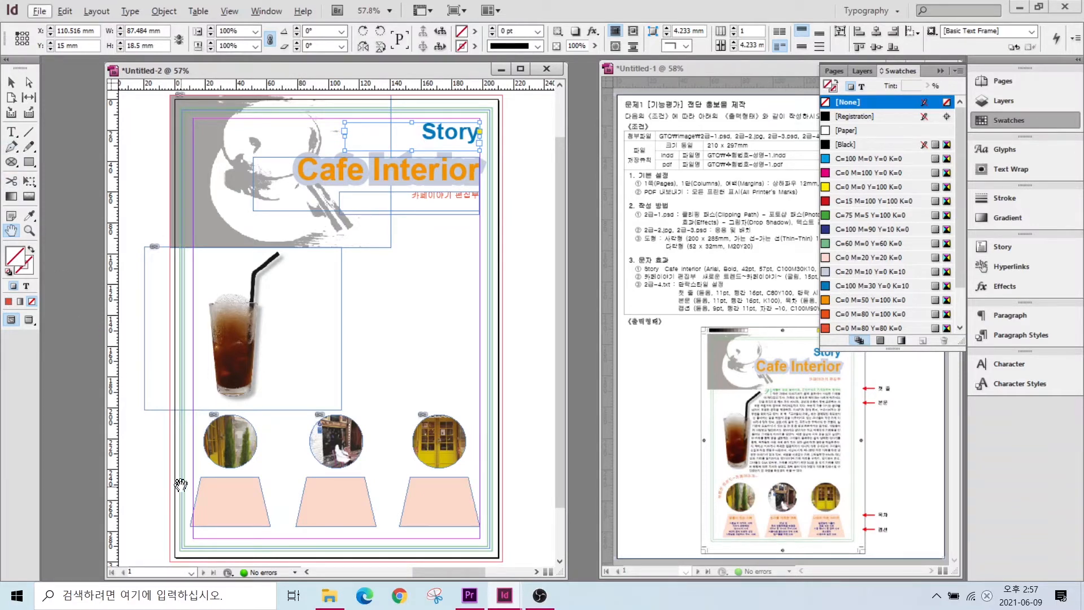
- Pen-draw an open curve from left of the first round photo, arcing up to under the coffee glass
{"action": "left_click", "coordinate": [13, 146]}
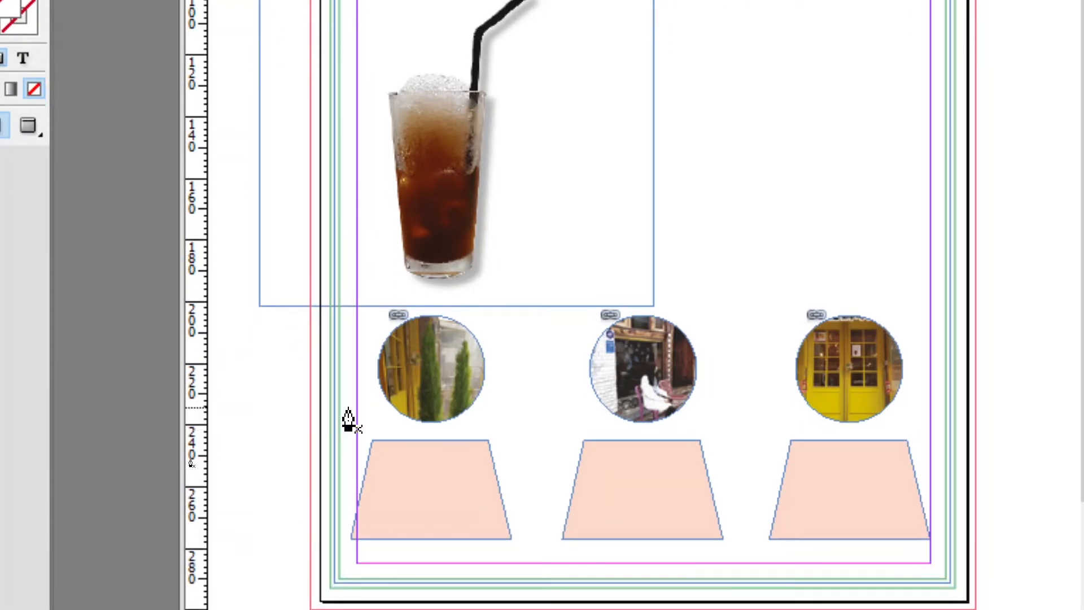
{"action": "left_click", "coordinate": [356, 353]}
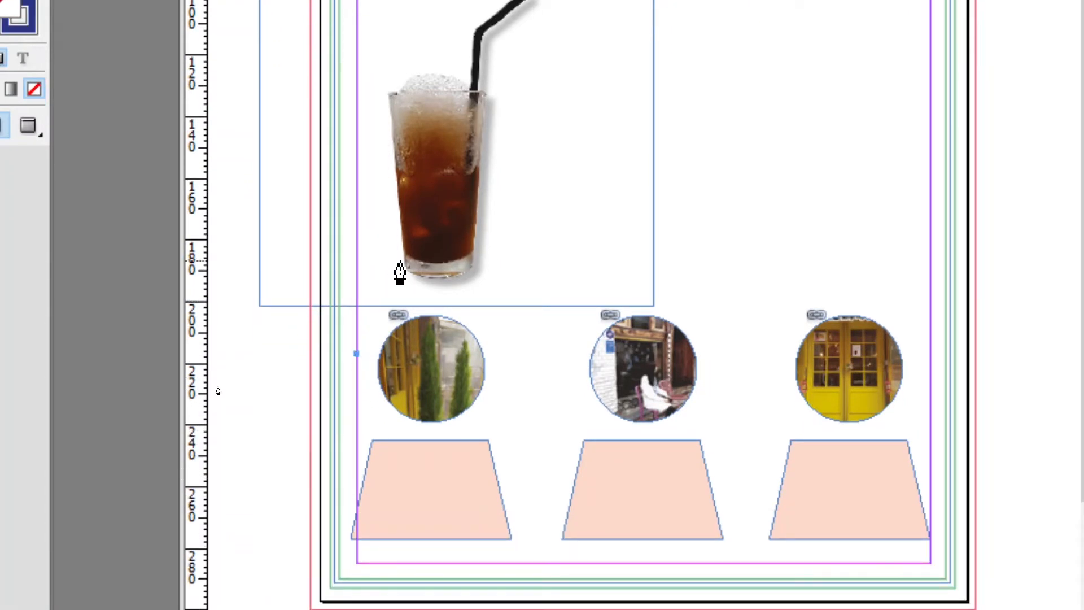
{"action": "left_click_drag", "start_coordinate": [438, 289], "coordinate": [511, 278]}
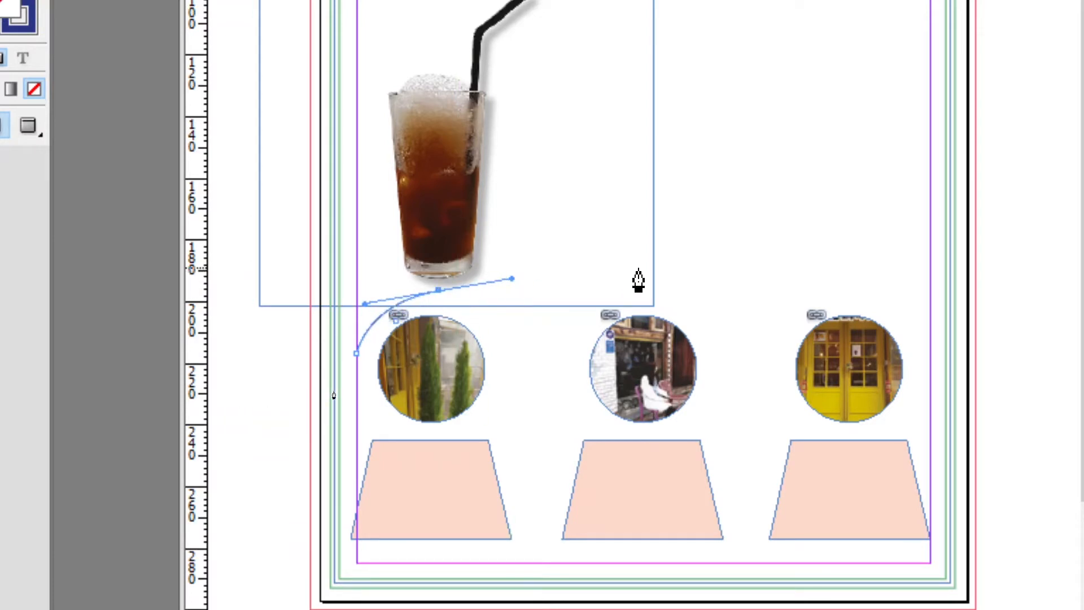
{"action": "left_click", "coordinate": [620, 271]}
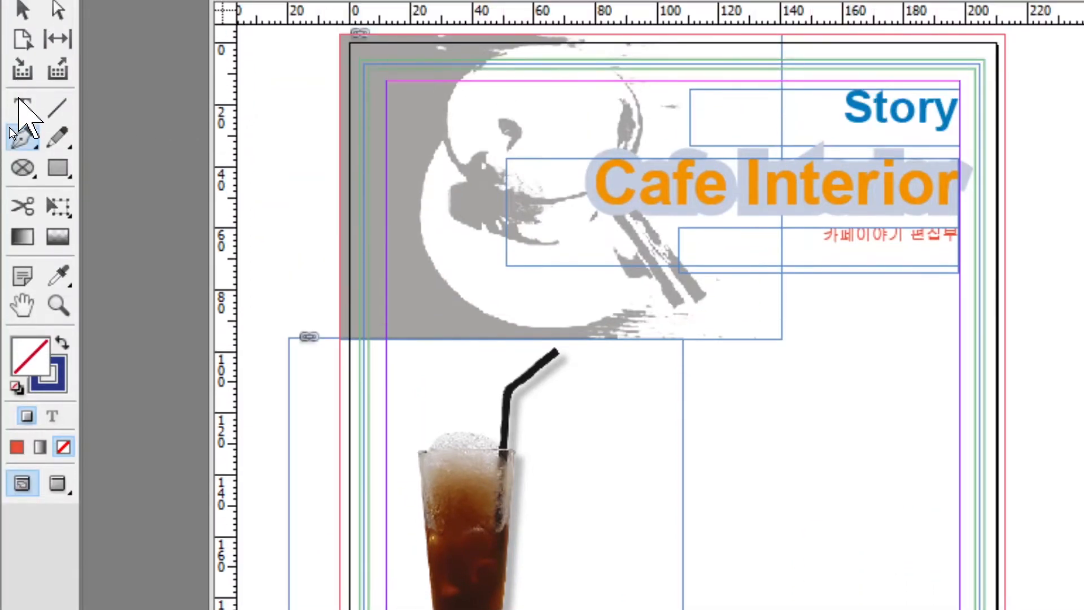
{"action": "left_click", "coordinate": [19, 101]}
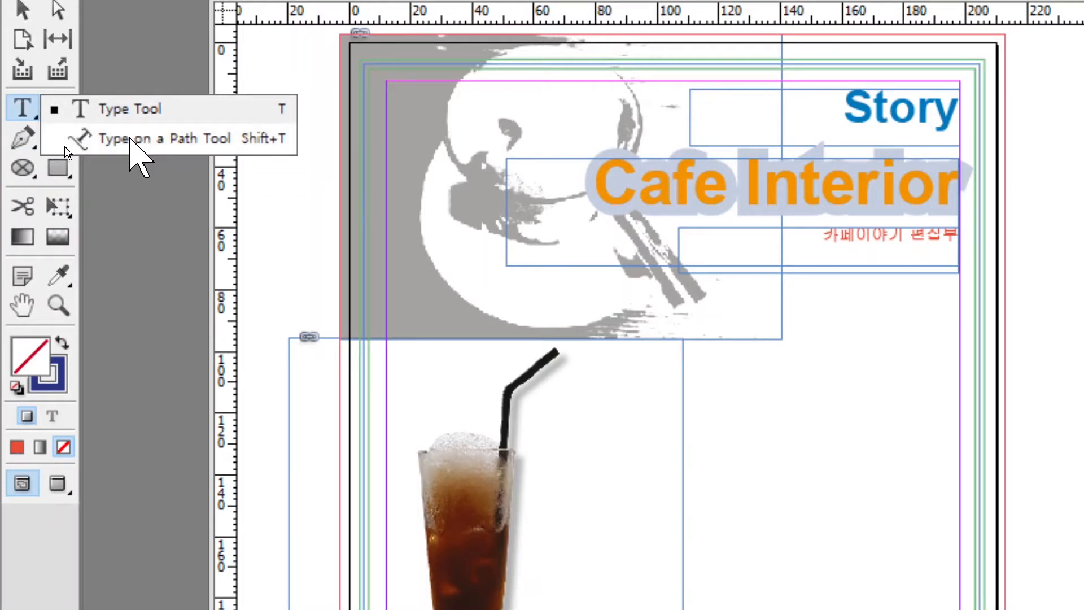
{"action": "left_click", "coordinate": [130, 139]}
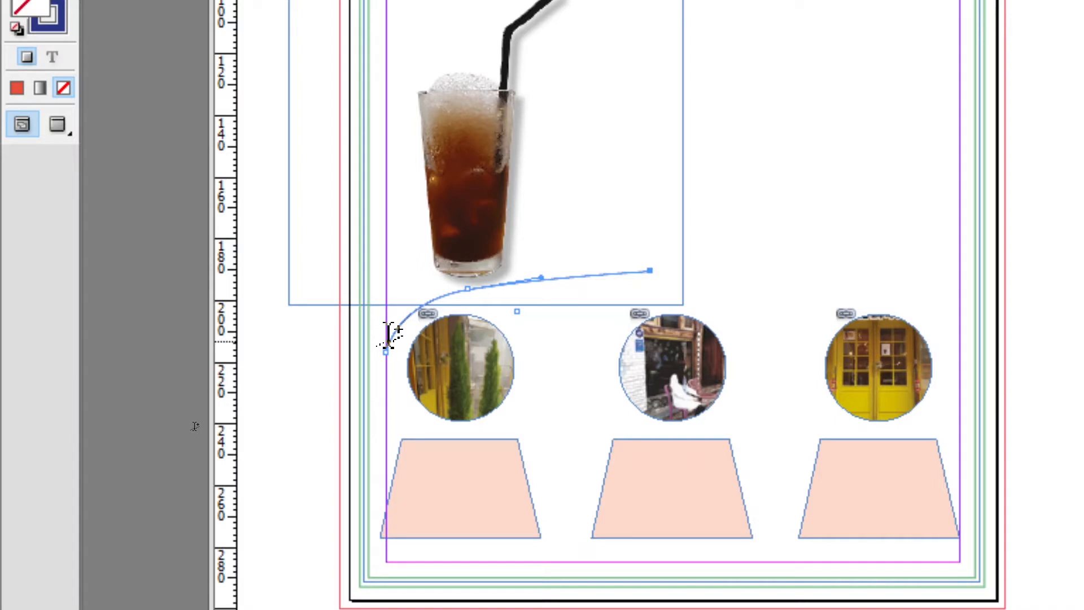
- Run '새로운 트렌드~카페이야기~' along the curve in Gulim, coloured red C=0 M=80 Y=80 K=0
{"action": "left_click", "coordinate": [387, 335]}
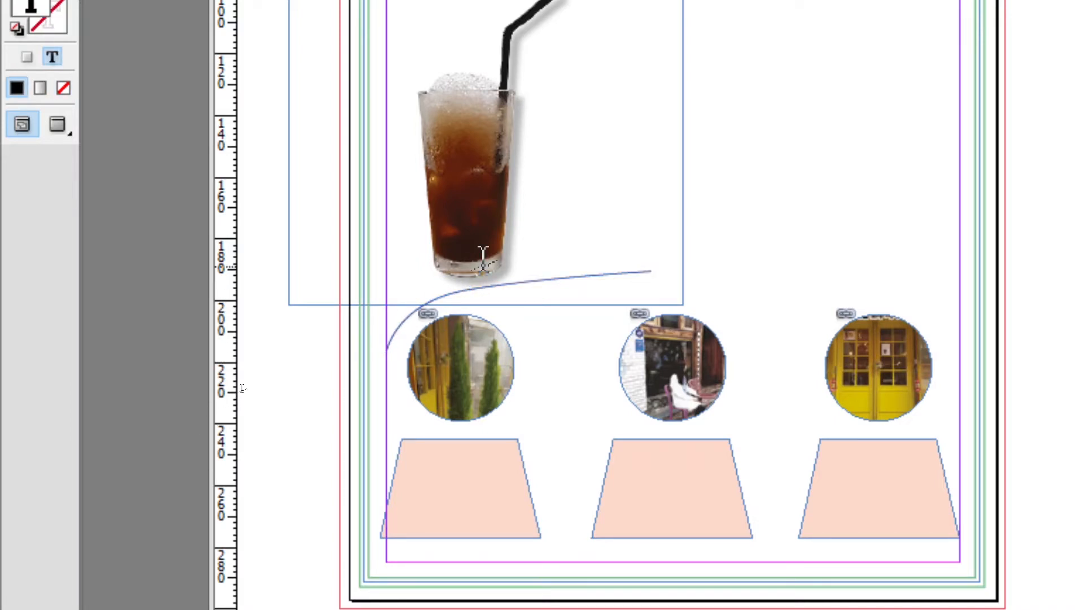
{"action": "type", "text": "새로운 트렌드~카페"}
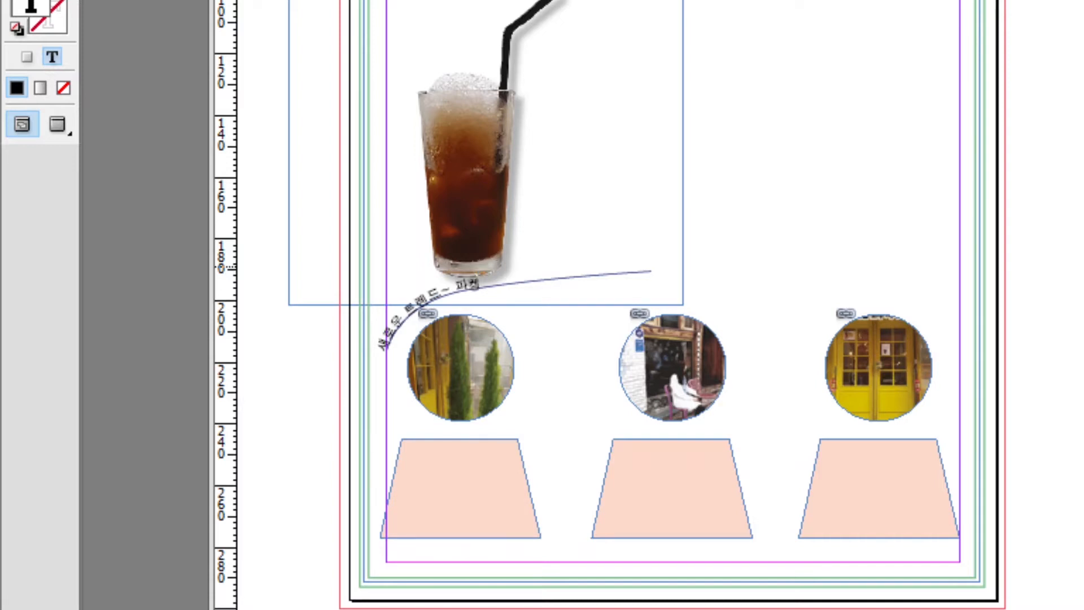
{"action": "type", "text": "이야기~"}
{"action": "left_click_drag", "start_coordinate": [527, 273], "coordinate": [382, 316]}
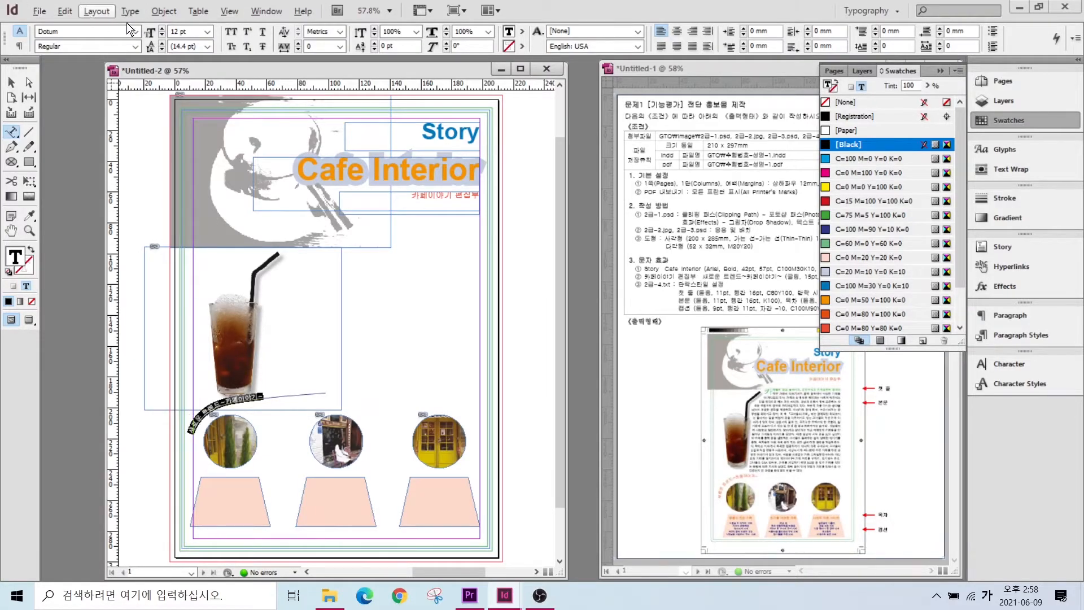
{"action": "left_click", "coordinate": [134, 31]}
{"action": "scroll", "coordinate": [96, 50], "scroll_direction": "up", "scroll_amount": 1}
{"action": "left_click", "coordinate": [94, 53]}
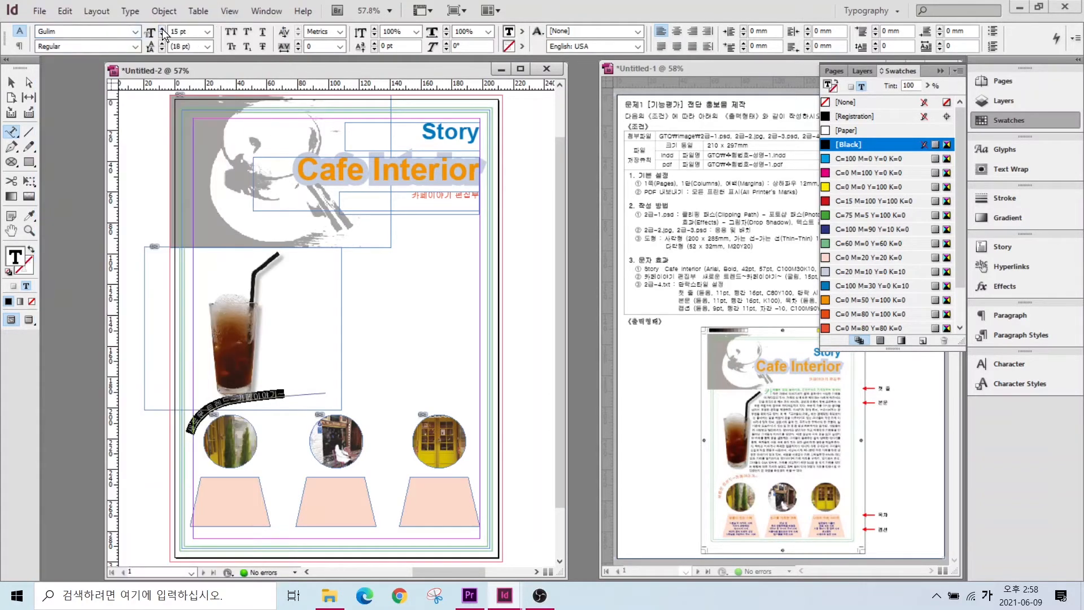
{"action": "left_click", "coordinate": [869, 327]}
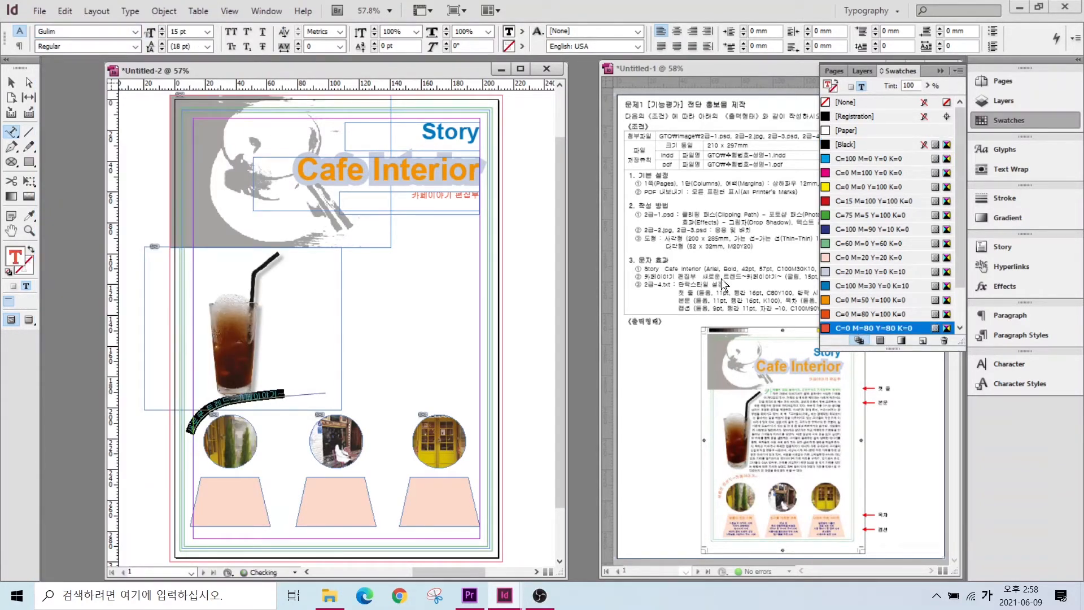
- Set the curved path's stroke to None so only the lettering shows
{"action": "left_click", "coordinate": [11, 81]}
{"action": "scroll", "coordinate": [210, 429], "scroll_direction": "up", "scroll_amount": 2}
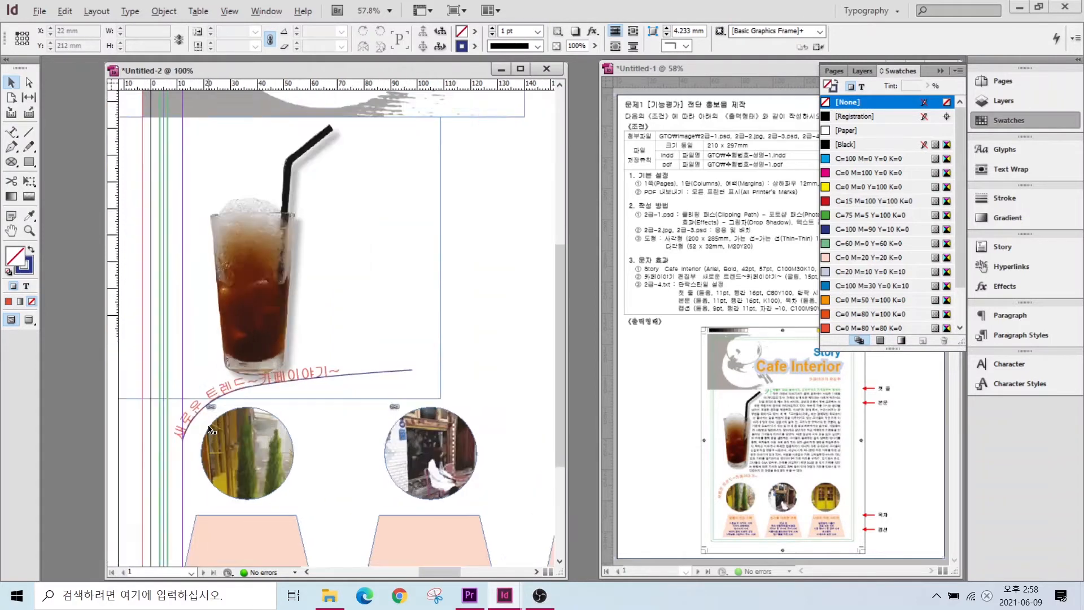
{"action": "scroll", "coordinate": [210, 429], "scroll_direction": "up", "scroll_amount": 1}
{"action": "left_click", "coordinate": [402, 350]}
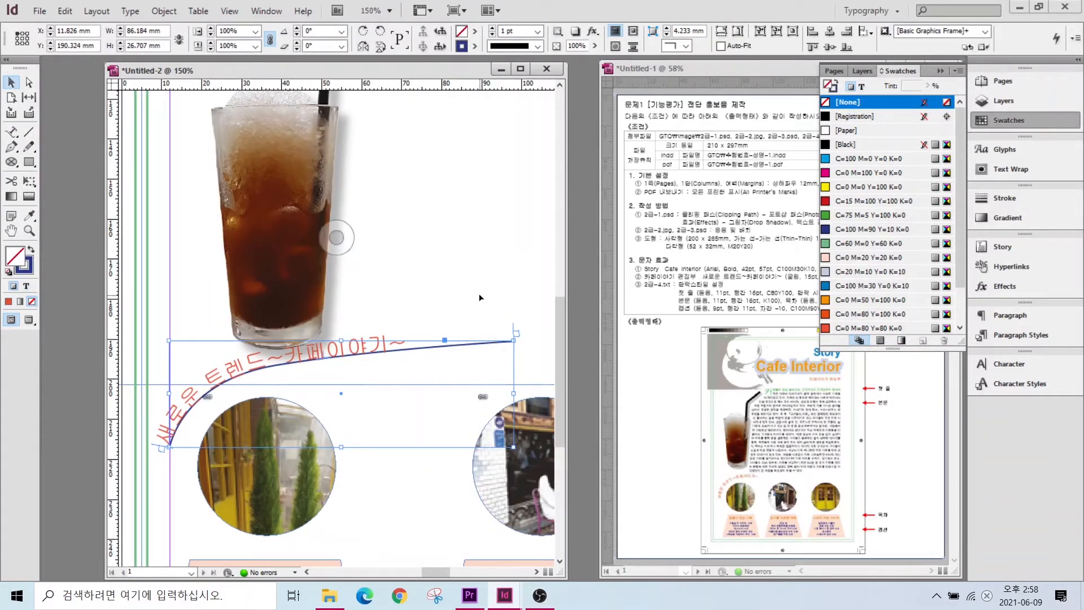
{"action": "left_click", "coordinate": [26, 269]}
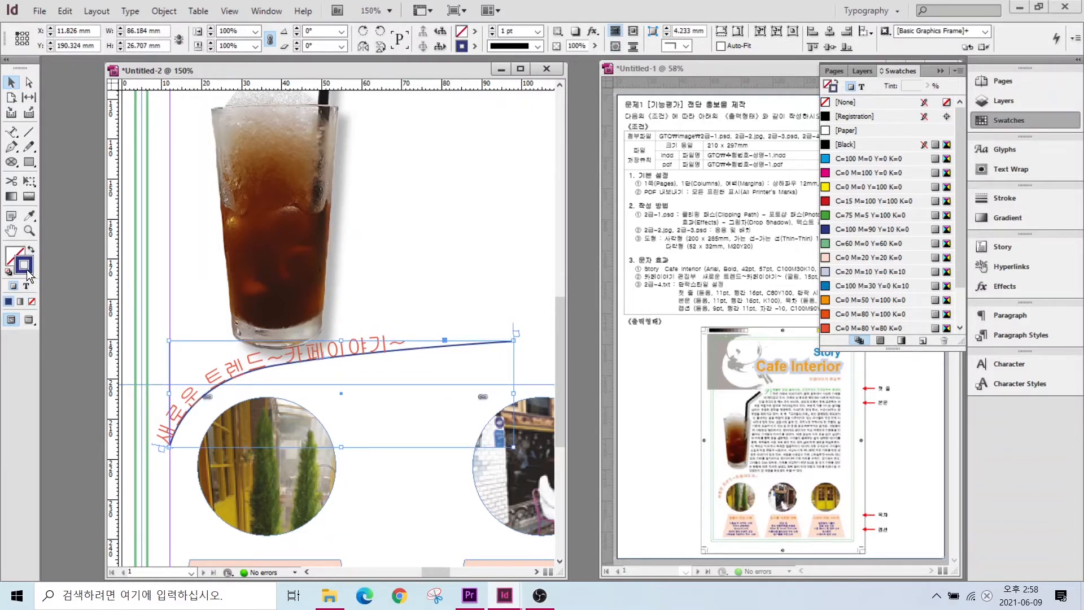
{"action": "left_click", "coordinate": [32, 303]}
{"action": "left_click", "coordinate": [282, 290]}
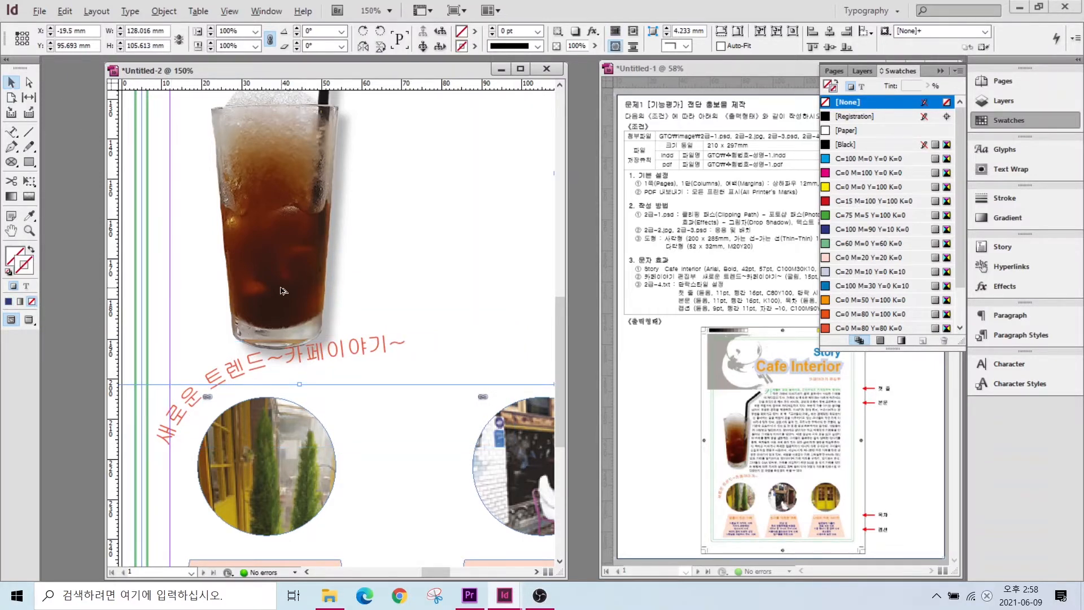
{"action": "scroll", "coordinate": [283, 291], "scroll_direction": "down", "scroll_amount": 3}
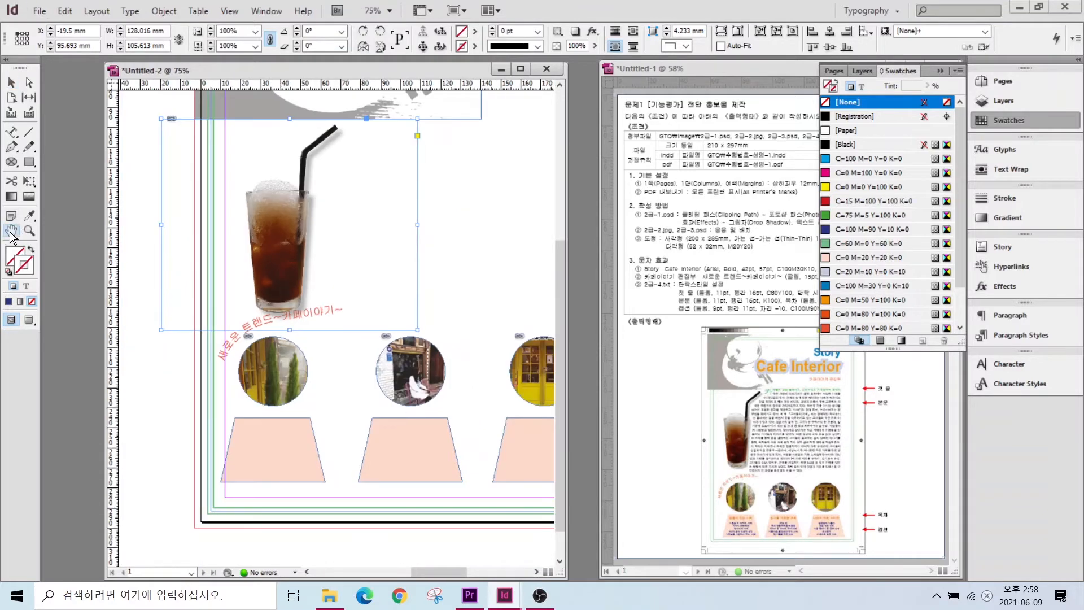
- Move the round photos, pink trapezoids and curved text slightly lower on the page
{"action": "double_click", "coordinate": [10, 233]}
{"action": "left_click", "coordinate": [11, 82]}
{"action": "left_click_drag", "start_coordinate": [229, 535], "coordinate": [432, 436]}
{"action": "left_click_drag", "start_coordinate": [433, 504], "coordinate": [434, 519]}
{"action": "left_click_drag", "start_coordinate": [202, 402], "coordinate": [204, 430]}
- Close the swatches list, then try resizing the coffee glass frame and undo it
{"action": "left_click", "coordinate": [269, 136]}
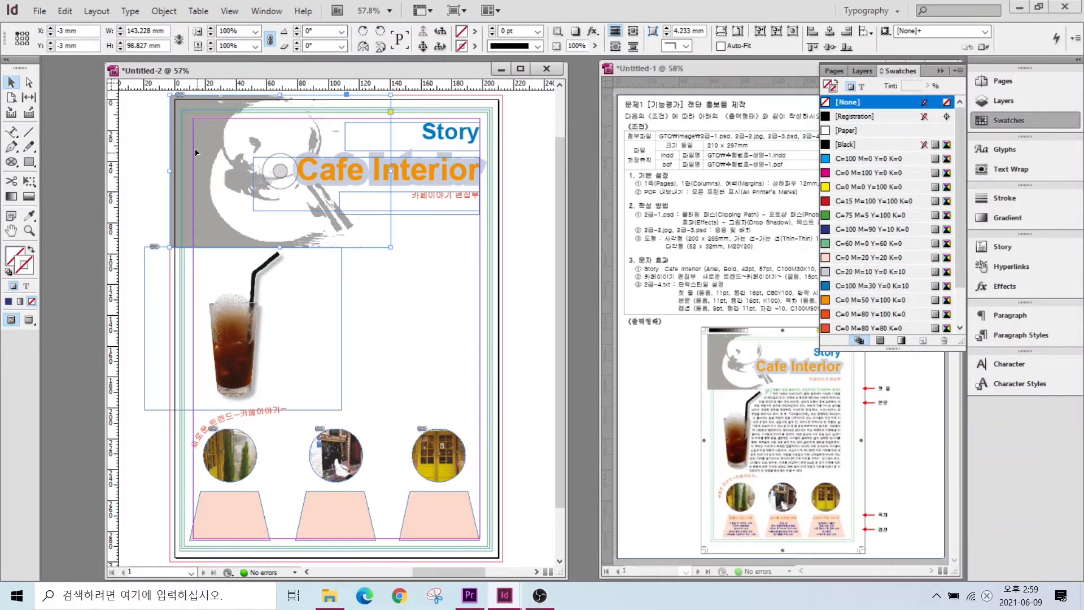
{"action": "left_click", "coordinate": [1010, 121]}
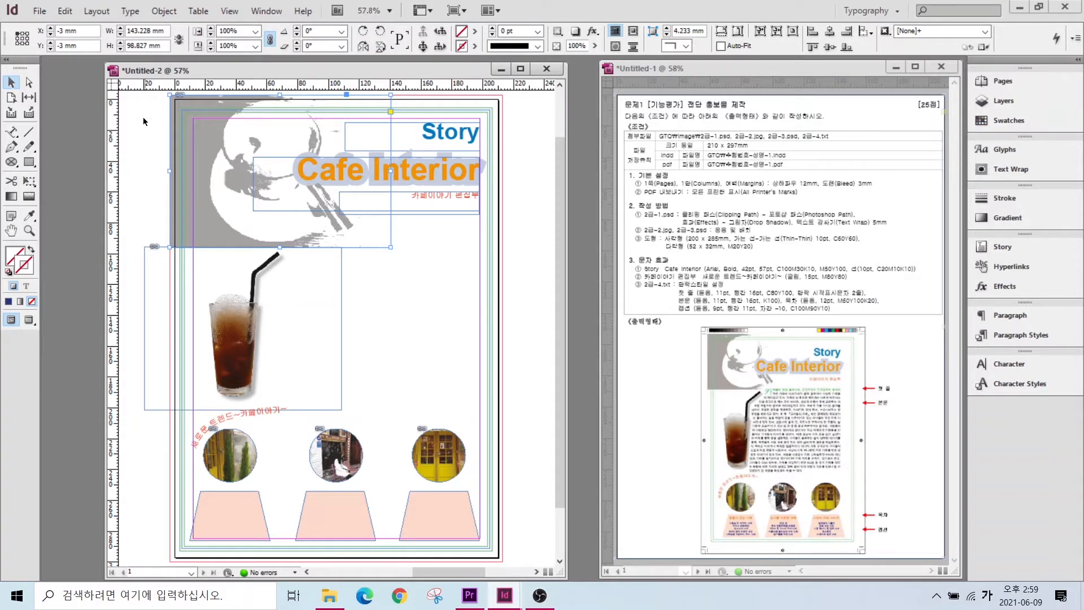
{"action": "left_click", "coordinate": [248, 278]}
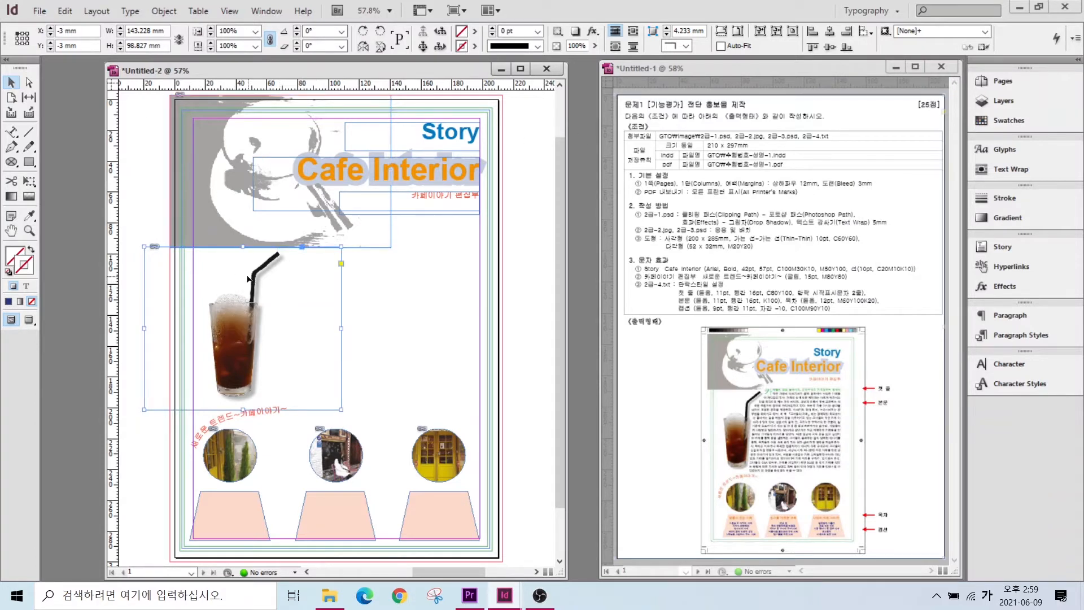
{"action": "left_click_drag", "start_coordinate": [341, 409], "coordinate": [263, 356]}
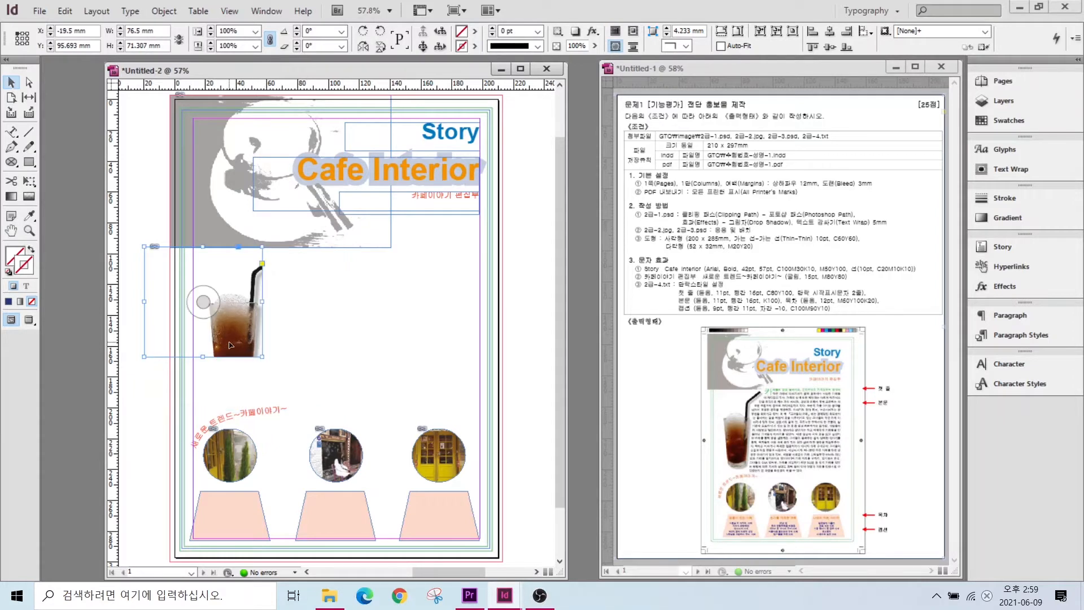
{"action": "key", "text": "ctrl+z"}
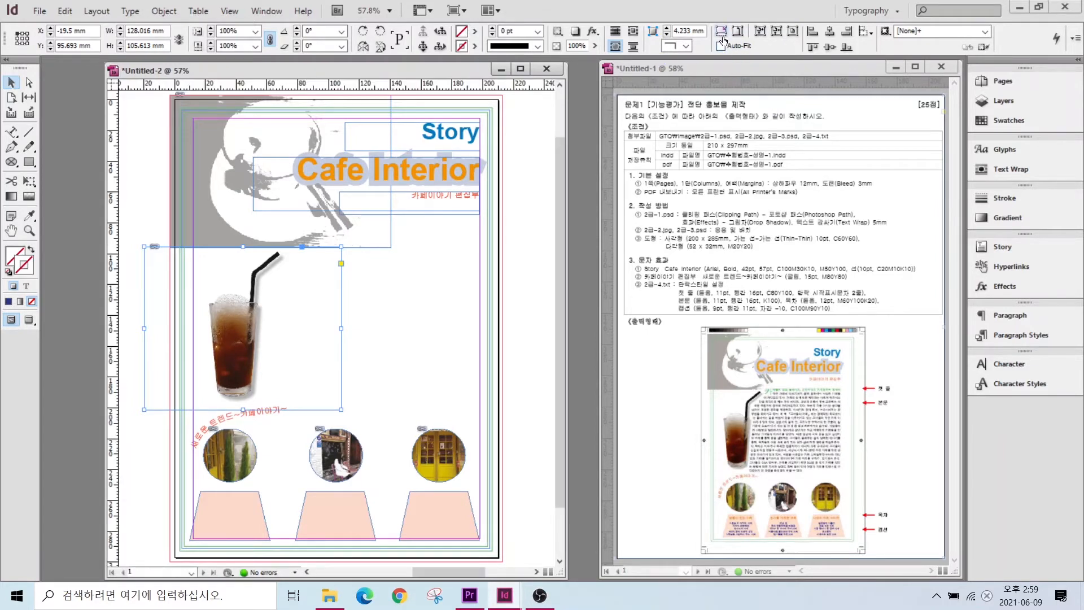
- Turn on Auto-Fit for the drink photo and shorten its frame from the bottom
{"action": "left_click", "coordinate": [720, 46]}
{"action": "left_click_drag", "start_coordinate": [329, 409], "coordinate": [327, 397]}
{"action": "left_click_drag", "start_coordinate": [225, 349], "coordinate": [225, 358]}
- Shrink the gray café background image frame to 131 mm wide
{"action": "left_click", "coordinate": [206, 213]}
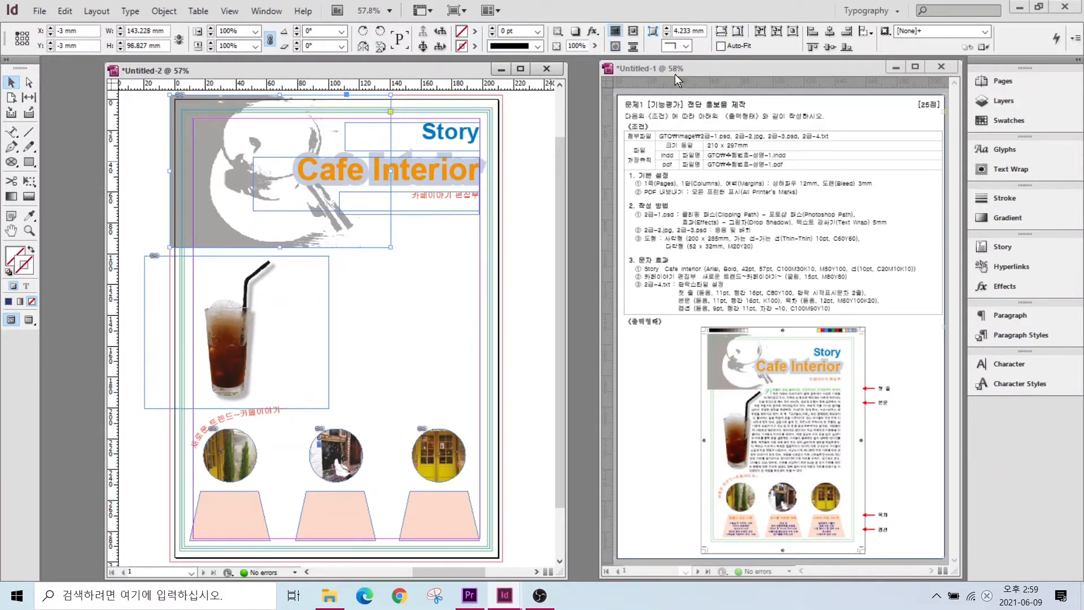
{"action": "left_click_drag", "start_coordinate": [391, 247], "coordinate": [371, 233]}
{"action": "left_click_drag", "start_coordinate": [238, 342], "coordinate": [239, 326]}
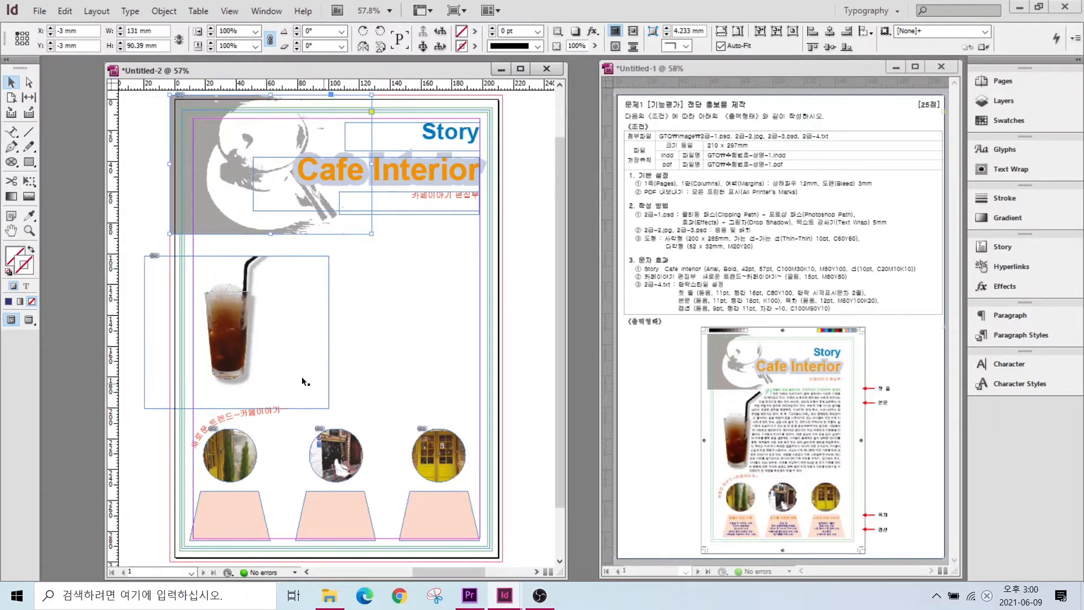
{"action": "left_click", "coordinate": [521, 358]}
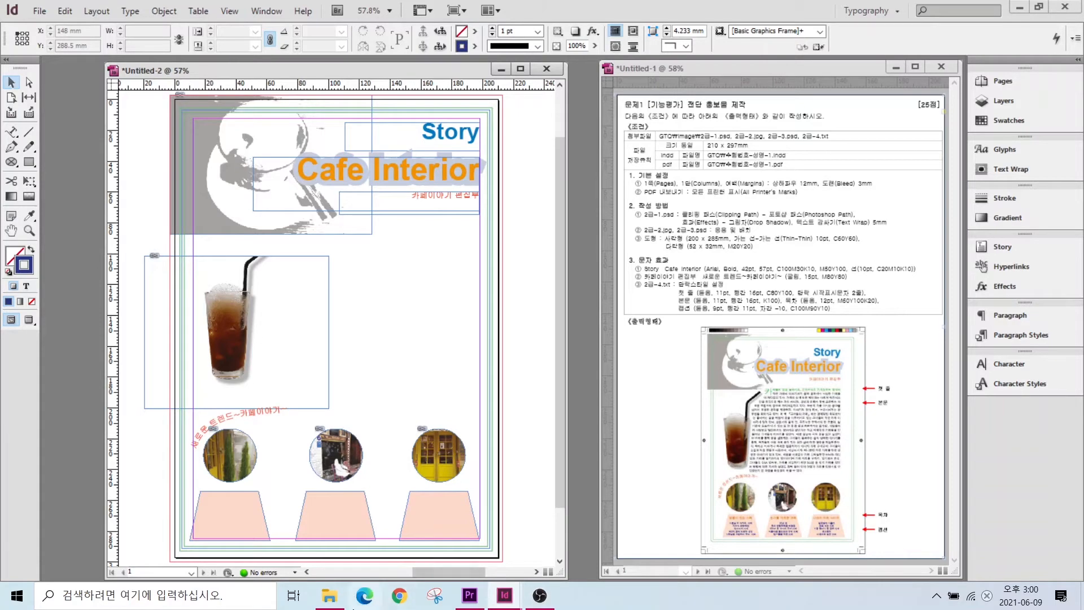
{"action": "mouse_move", "coordinate": [329, 594]}
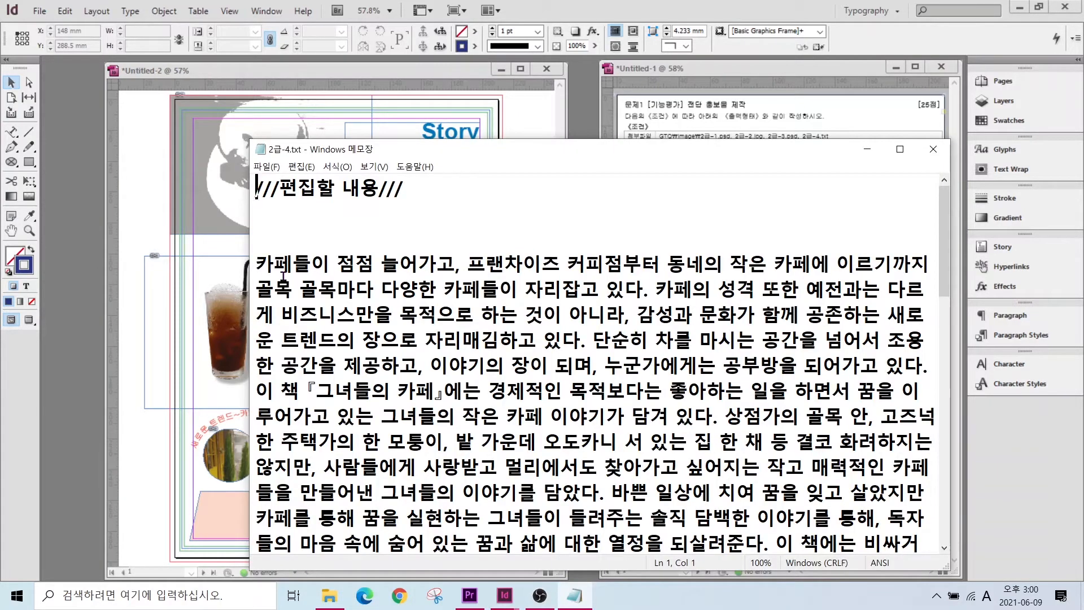
- Copy the Korean story paragraph from Notepad and paste it into a new 138.5 × 121.5 mm text frame
{"action": "left_click_drag", "start_coordinate": [256, 263], "coordinate": [800, 466]}
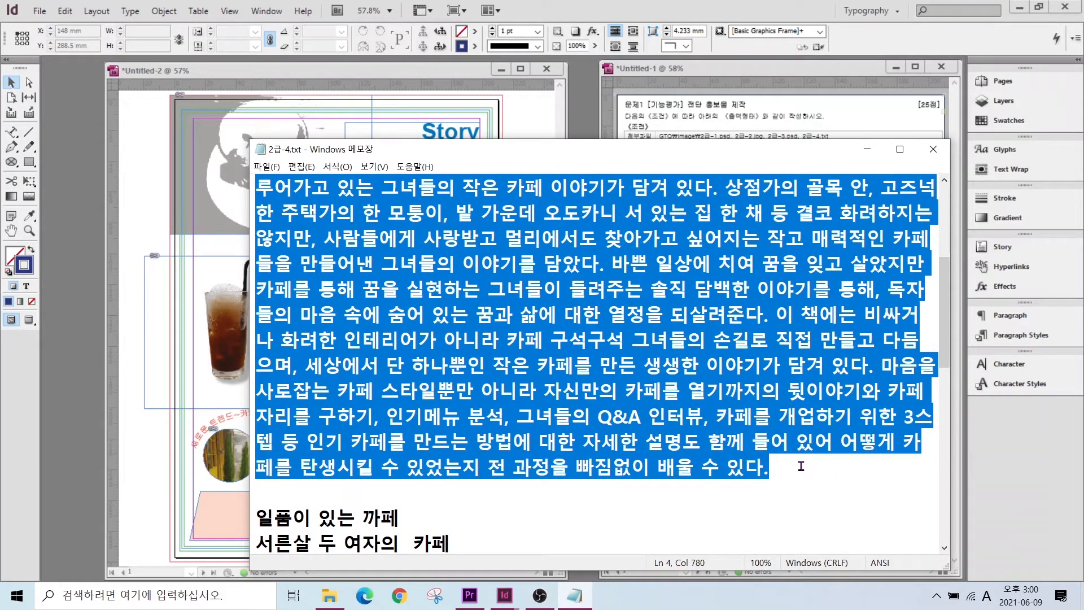
{"action": "left_click", "coordinate": [132, 212]}
{"action": "left_click", "coordinate": [11, 133]}
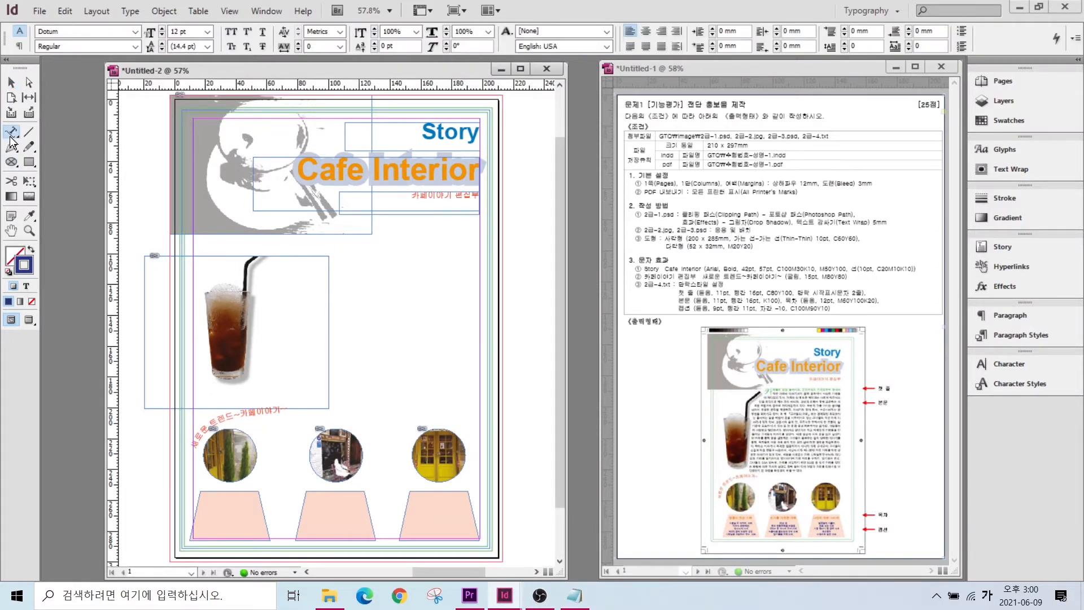
{"action": "right_click", "coordinate": [11, 140]}
{"action": "left_click", "coordinate": [55, 132]}
{"action": "left_click_drag", "start_coordinate": [273, 226], "coordinate": [483, 420]}
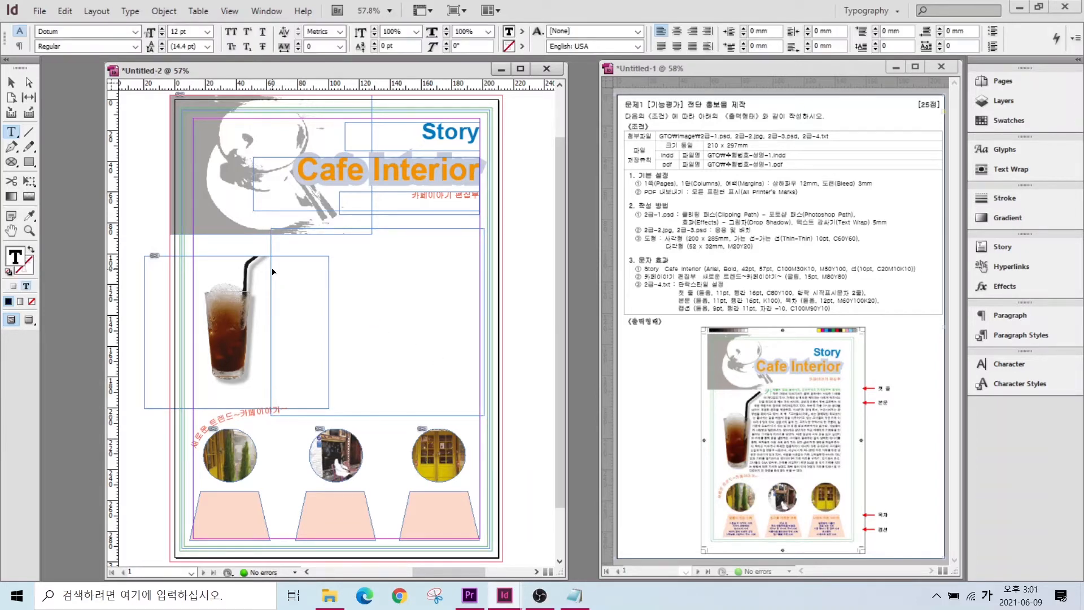
{"action": "key", "text": "ctrl+v"}
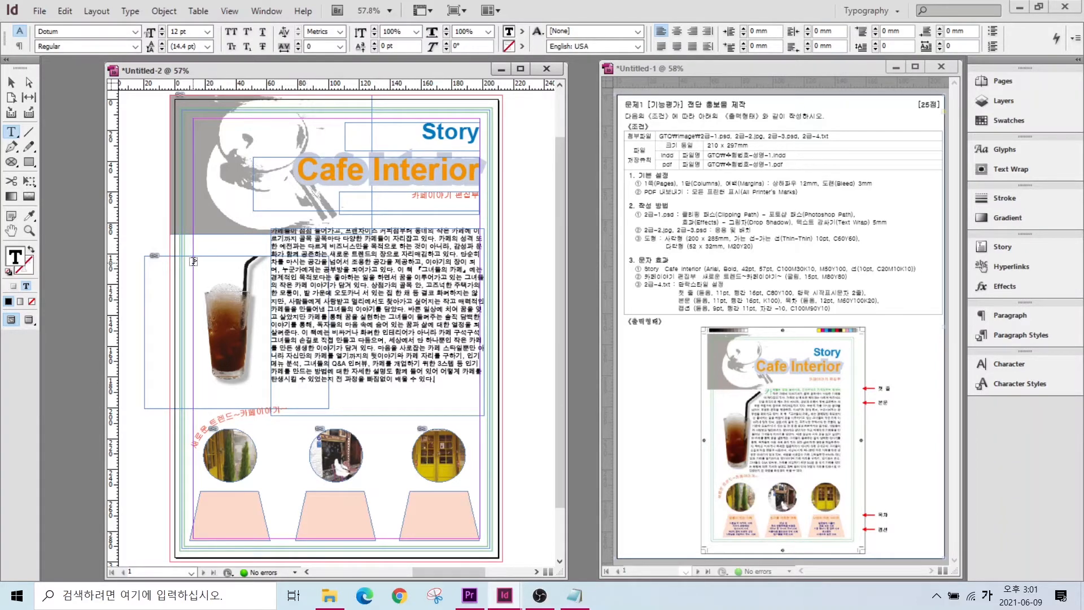
{"action": "key", "text": "Escape"}
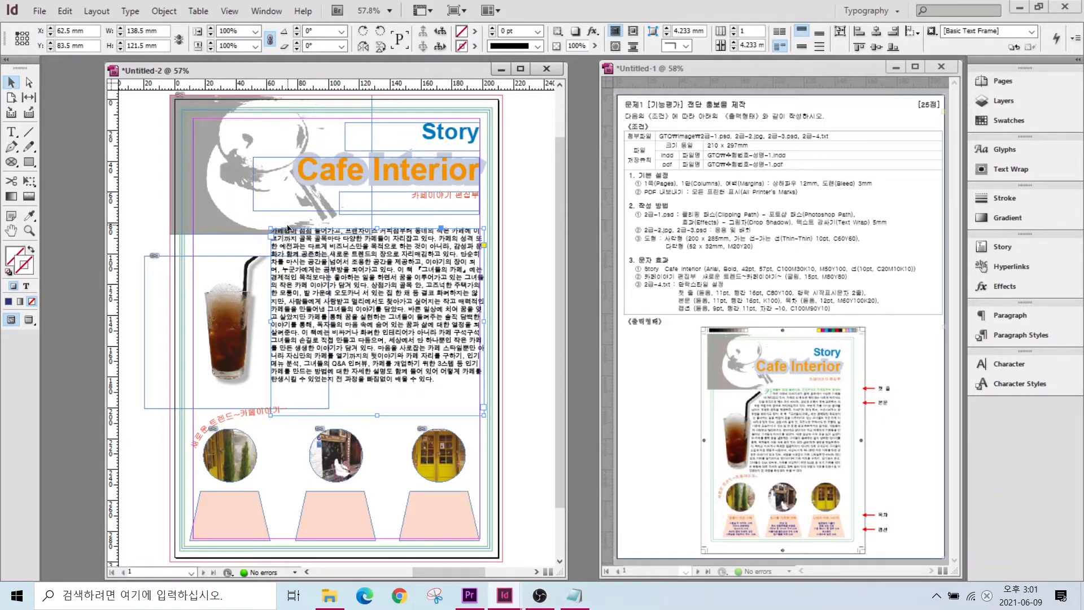
- Apply the 첫 줄 paragraph style to the story and change its character colour to green
{"action": "left_click", "coordinate": [14, 133]}
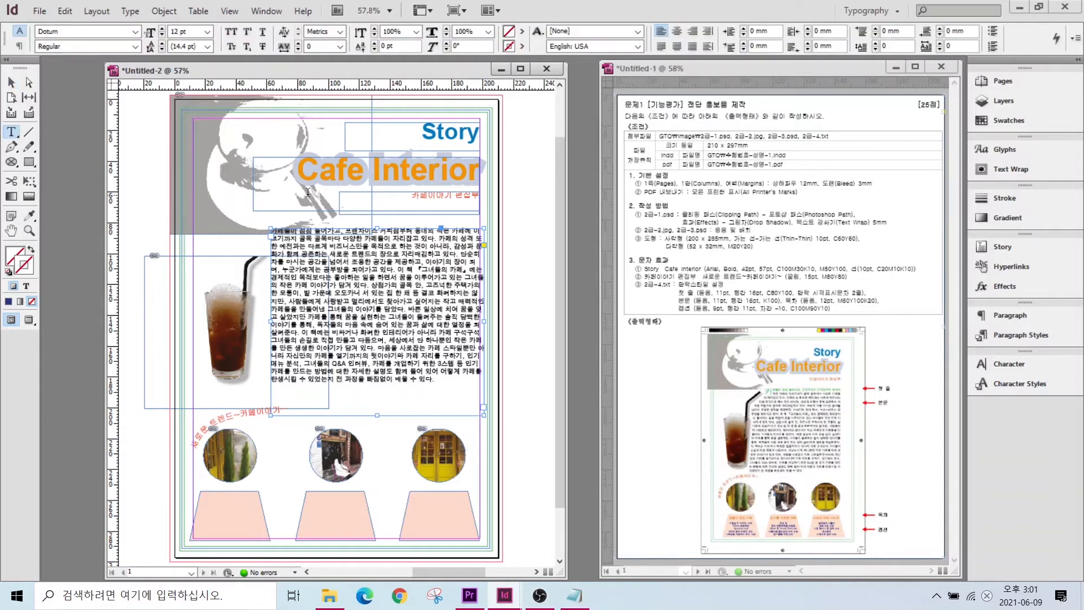
{"action": "left_click", "coordinate": [297, 227]}
{"action": "left_click", "coordinate": [1006, 334]}
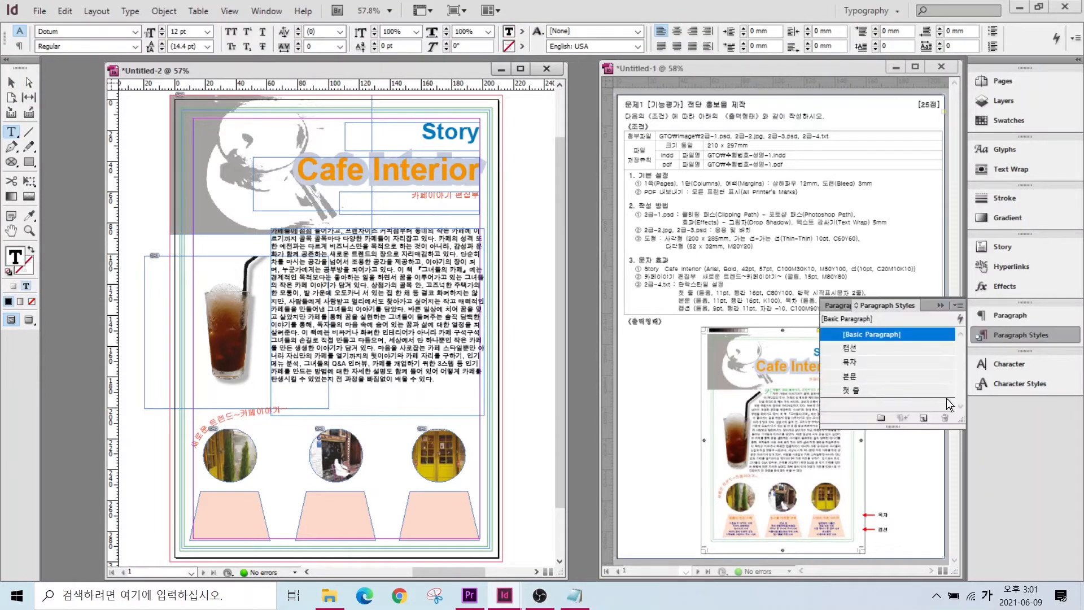
{"action": "left_click", "coordinate": [858, 389]}
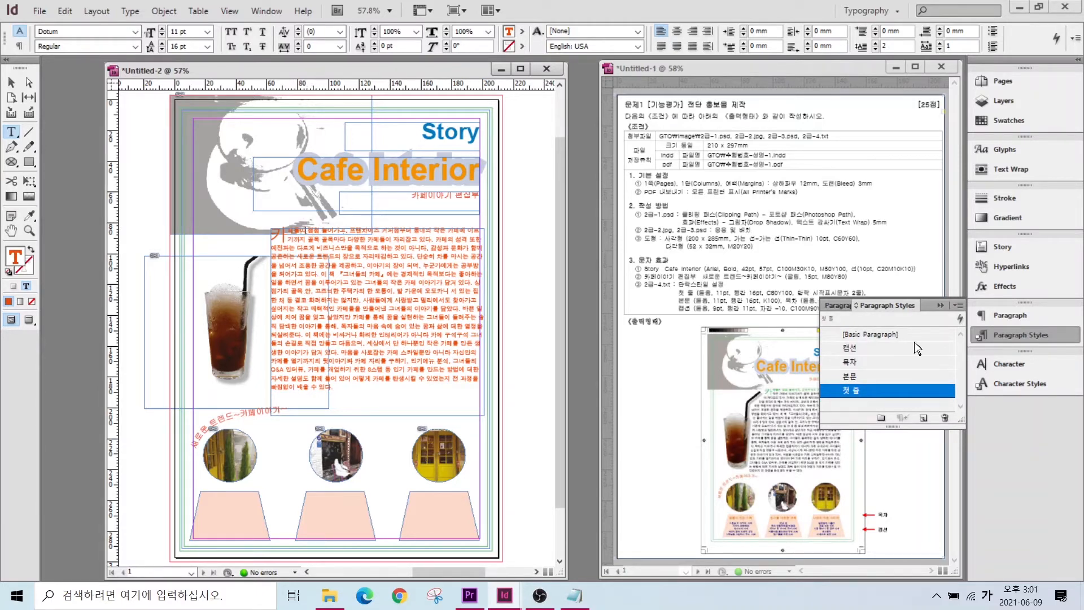
{"action": "double_click", "coordinate": [876, 389]}
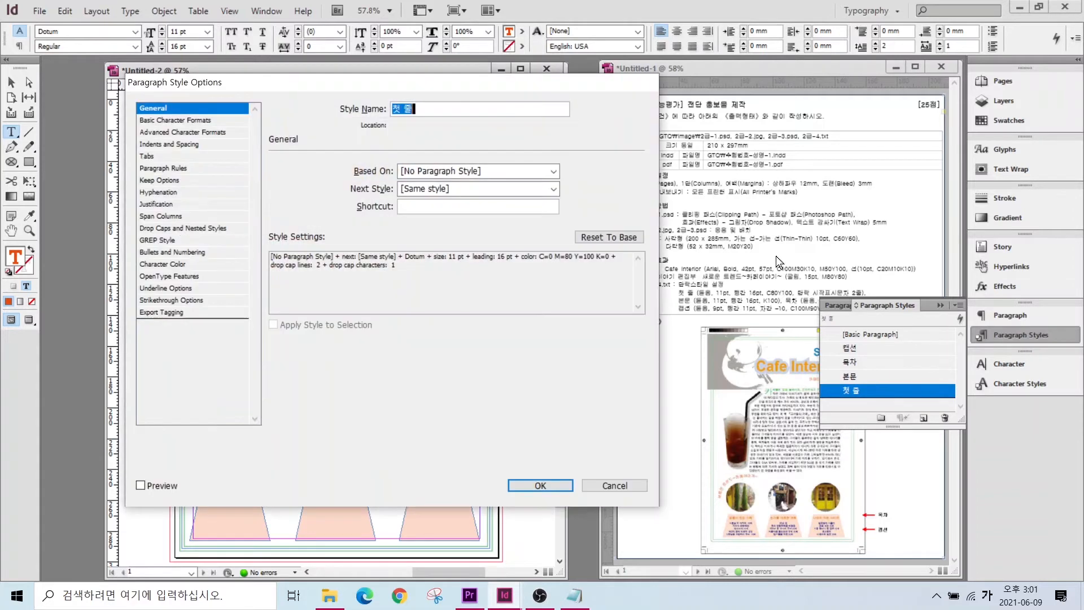
{"action": "left_click", "coordinate": [154, 264]}
{"action": "left_click", "coordinate": [401, 210]}
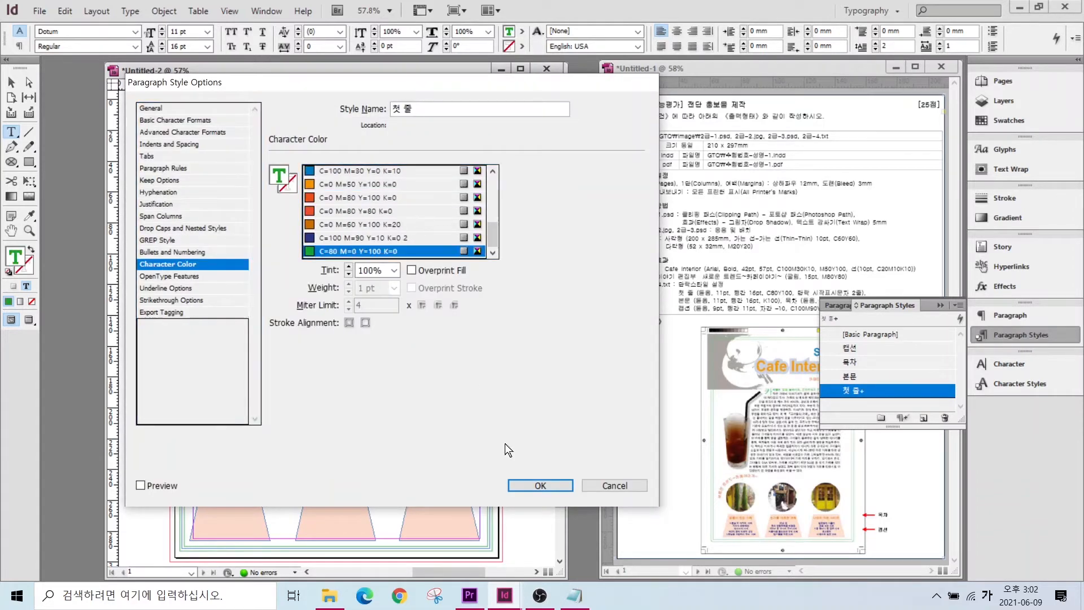
{"action": "key", "text": "Return"}
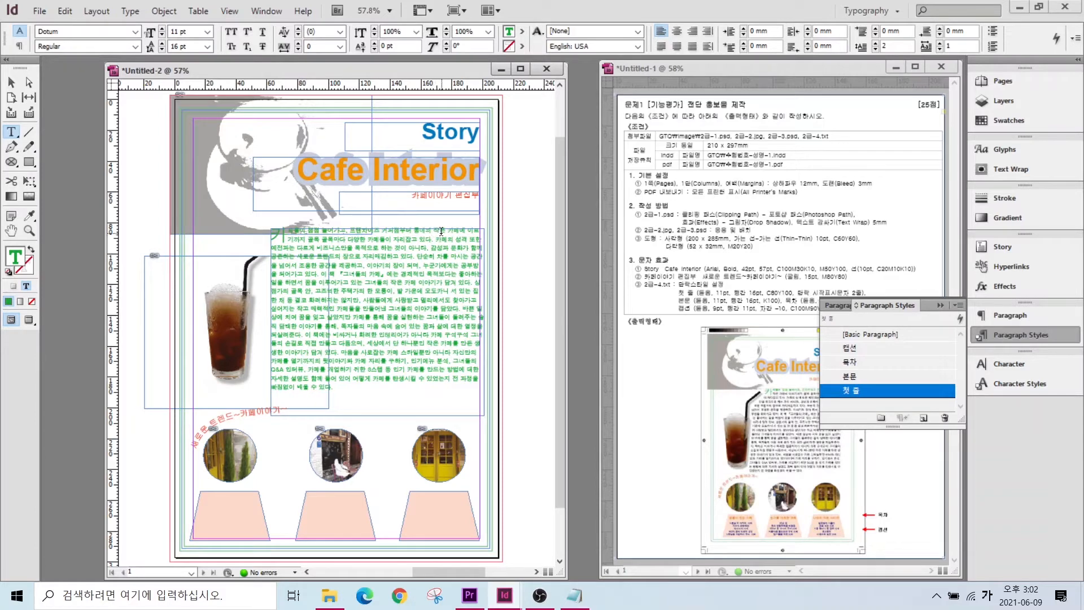
- Split off the first line, apply 본문 to the rest, and size the frame to 148.758 × 116 mm
{"action": "key", "text": "Return"}
{"action": "left_click", "coordinate": [853, 374]}
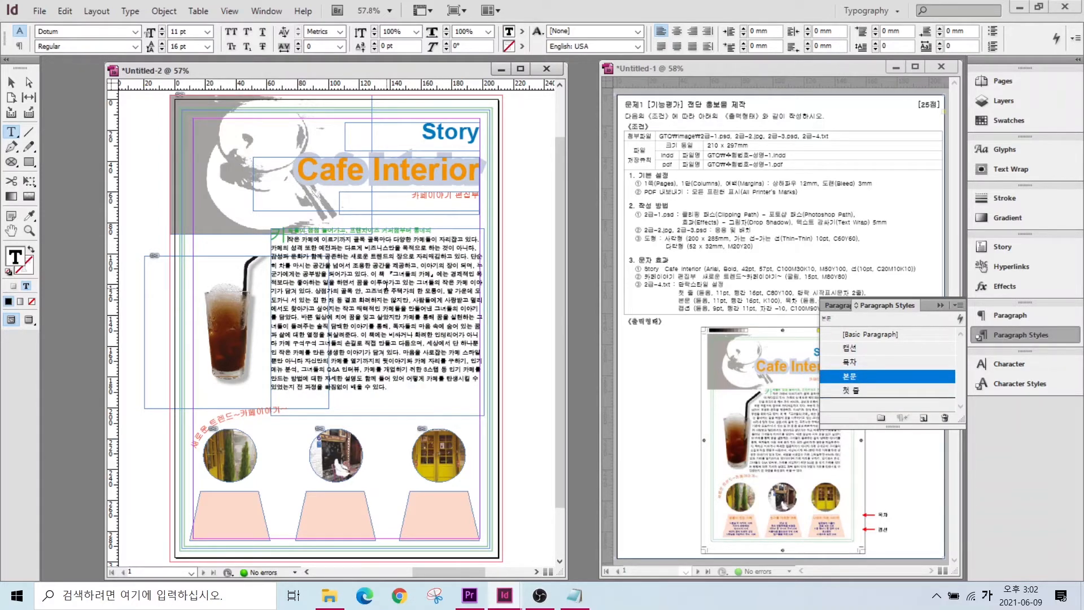
{"action": "key", "text": "Escape"}
{"action": "left_click_drag", "start_coordinate": [271, 321], "coordinate": [230, 324]}
{"action": "mouse_move", "coordinate": [354, 228]}
{"action": "left_mouse_down"}
{"action": "mouse_move", "coordinate": [354, 248]}
{"action": "mouse_move", "coordinate": [354, 236]}
{"action": "left_mouse_up"}
{"action": "left_click", "coordinate": [225, 333]}
{"action": "left_click_drag", "start_coordinate": [236, 256], "coordinate": [237, 237]}
{"action": "left_click", "coordinate": [361, 316]}
{"action": "left_click_drag", "start_coordinate": [230, 326], "coordinate": [250, 325]}
{"action": "left_click", "coordinate": [940, 305]}
{"action": "left_click_drag", "start_coordinate": [351, 245], "coordinate": [351, 248]}
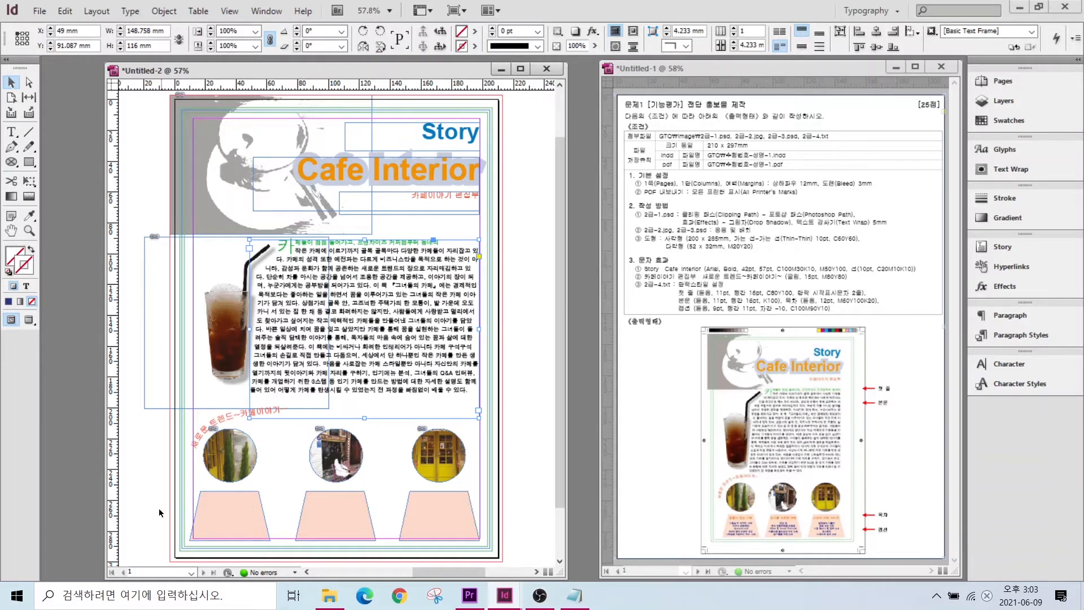
- Paste the six café caption lines from the text file into a new frame by the left trapezoid
{"action": "left_click", "coordinate": [228, 517]}
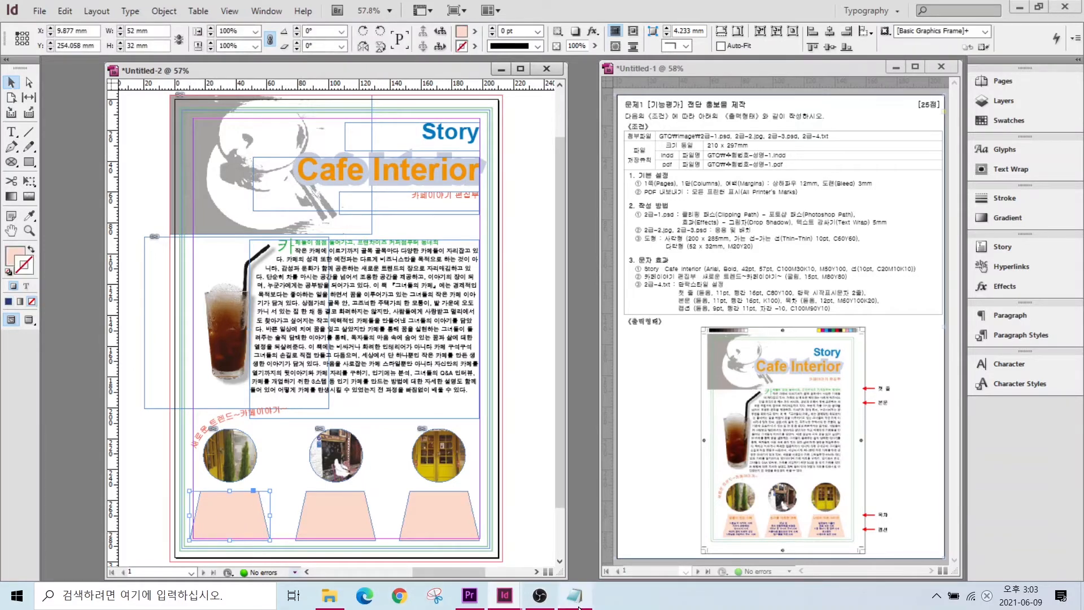
{"action": "left_click", "coordinate": [576, 597]}
{"action": "scroll", "coordinate": [356, 366], "scroll_direction": "down", "scroll_amount": 3}
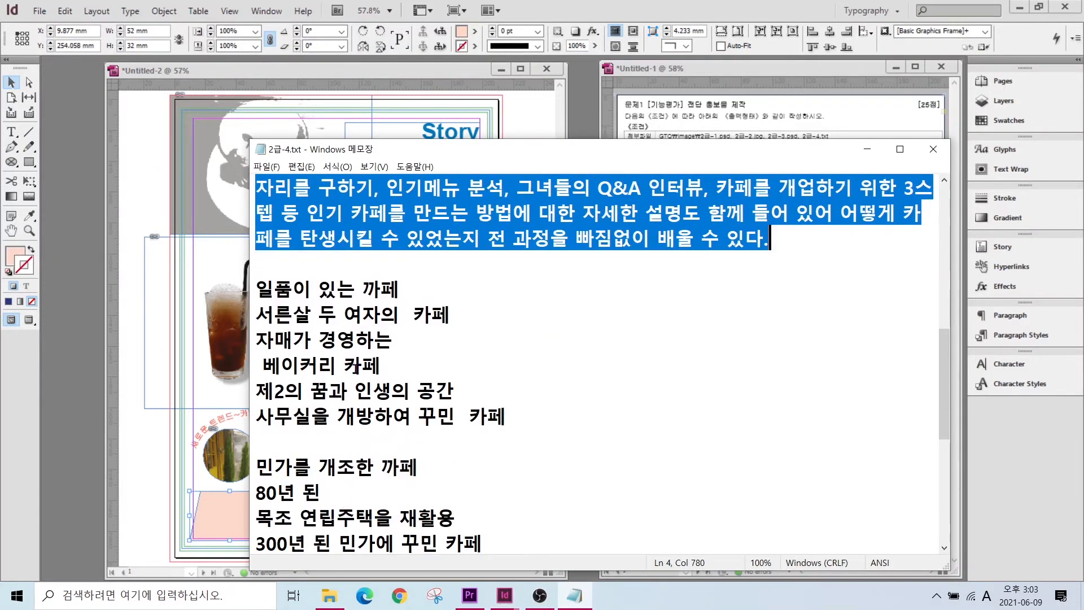
{"action": "left_click_drag", "start_coordinate": [255, 289], "coordinate": [508, 416]}
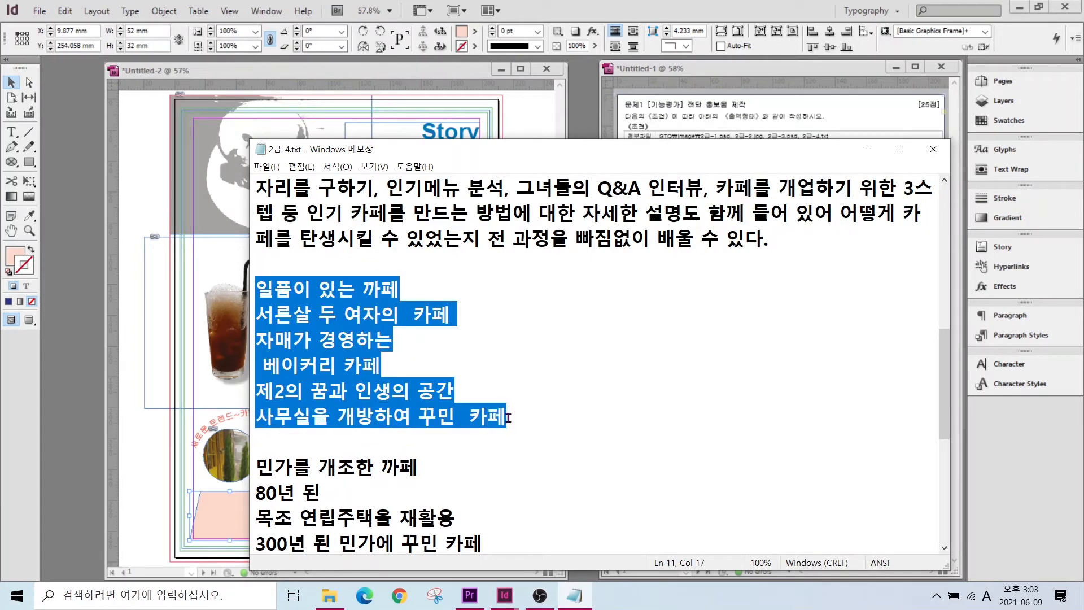
{"action": "left_click", "coordinate": [138, 467]}
{"action": "left_click", "coordinate": [10, 131]}
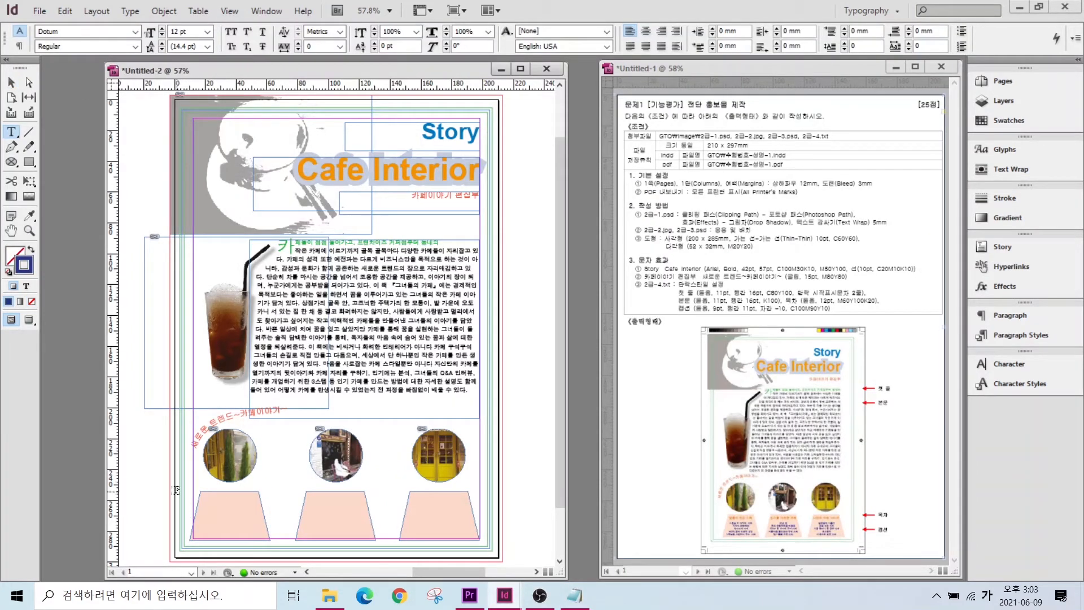
{"action": "left_click_drag", "start_coordinate": [154, 491], "coordinate": [237, 539]}
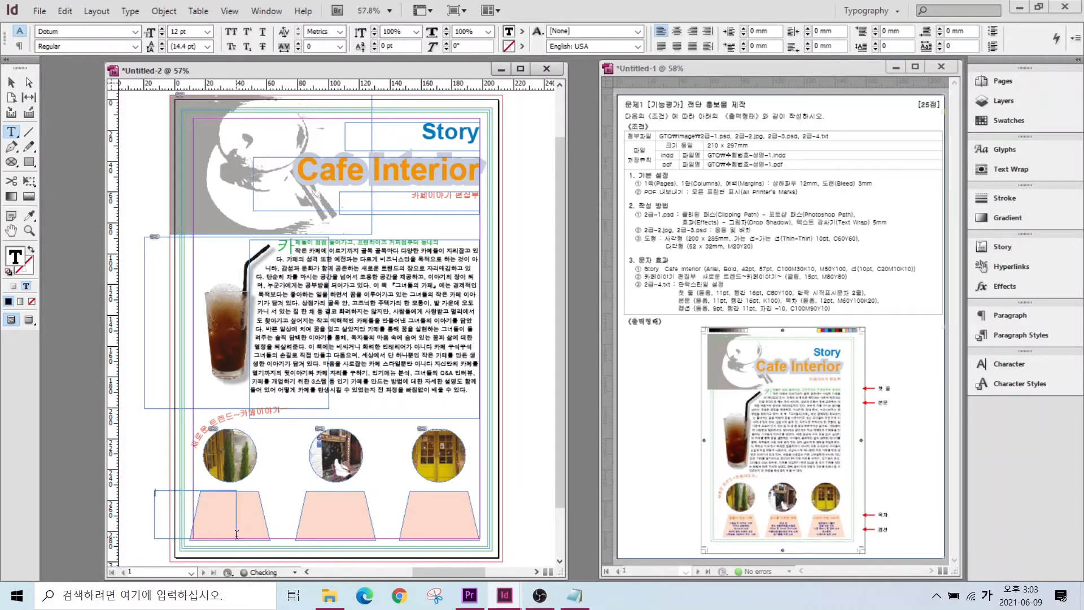
{"action": "key", "text": "ctrl+v"}
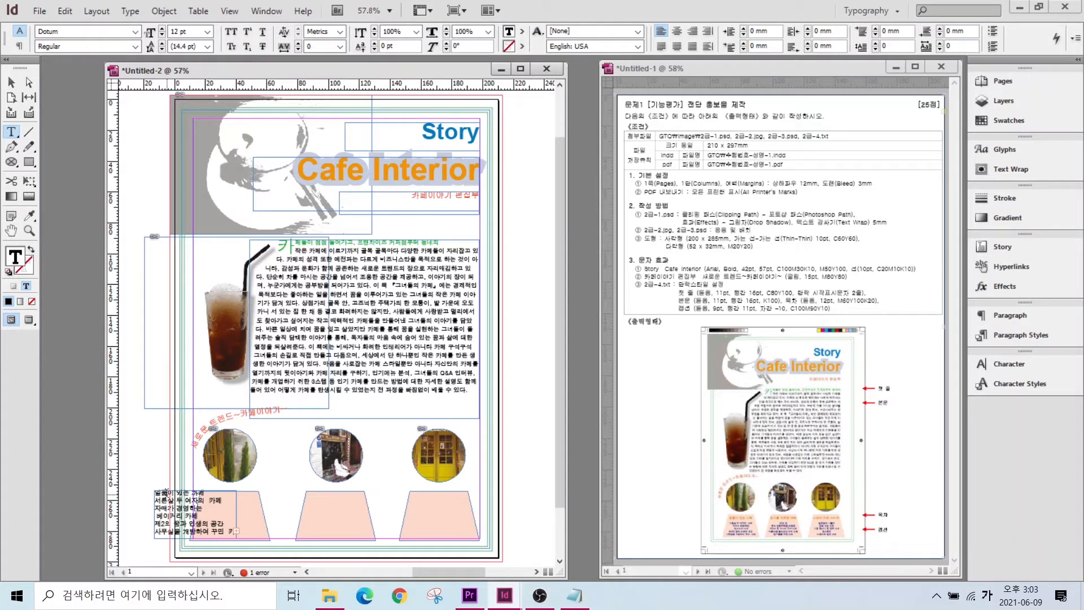
- Try the 캡션 and 목차 styles on the caption and move its frame onto the left trapezoid
{"action": "key", "text": "ctrl+a"}
{"action": "left_click", "coordinate": [1020, 335]}
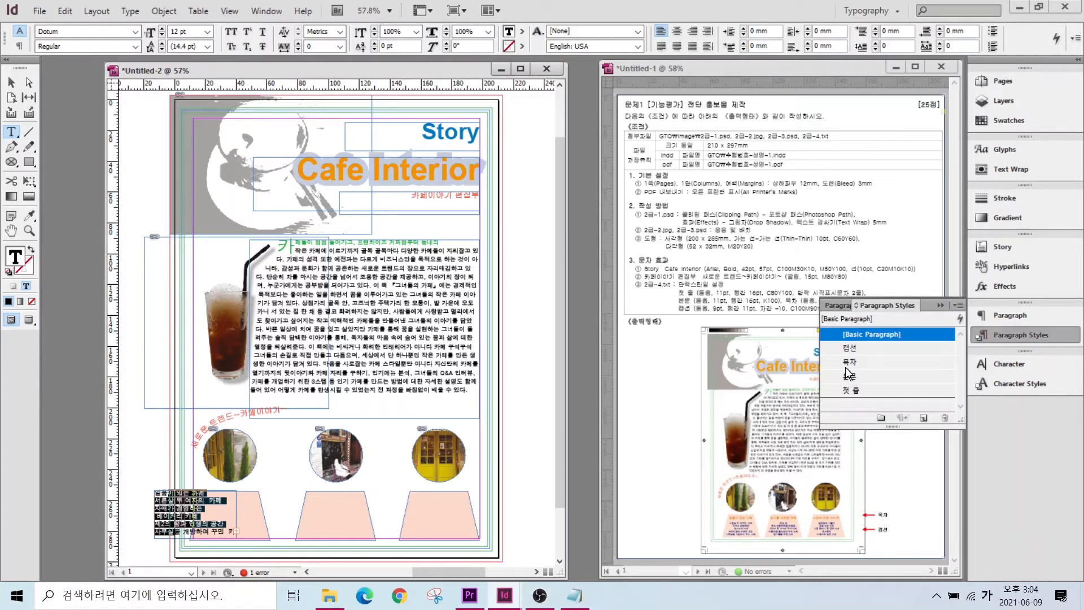
{"action": "left_click", "coordinate": [850, 347]}
{"action": "left_click", "coordinate": [849, 364]}
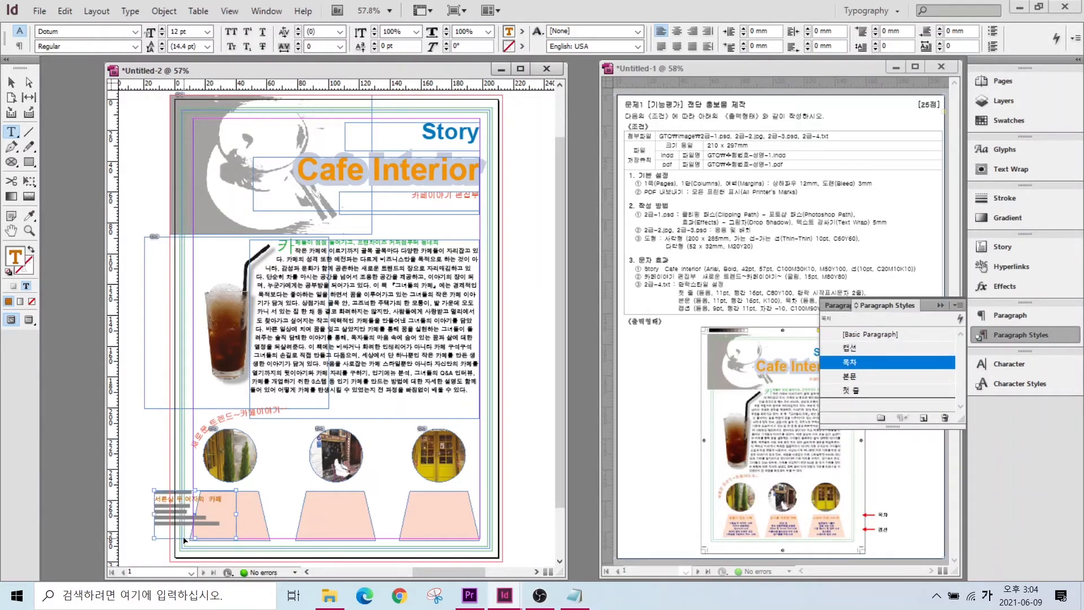
{"action": "key", "text": "ctrl+z"}
{"action": "scroll", "coordinate": [187, 528], "scroll_direction": "up", "scroll_amount": 3}
{"action": "key", "text": "Escape"}
{"action": "left_click_drag", "start_coordinate": [192, 474], "coordinate": [266, 474]}
- Apply 목차 to the left caption, centre its lines, and set the frame top to 256.5 mm
{"action": "double_click", "coordinate": [224, 450]}
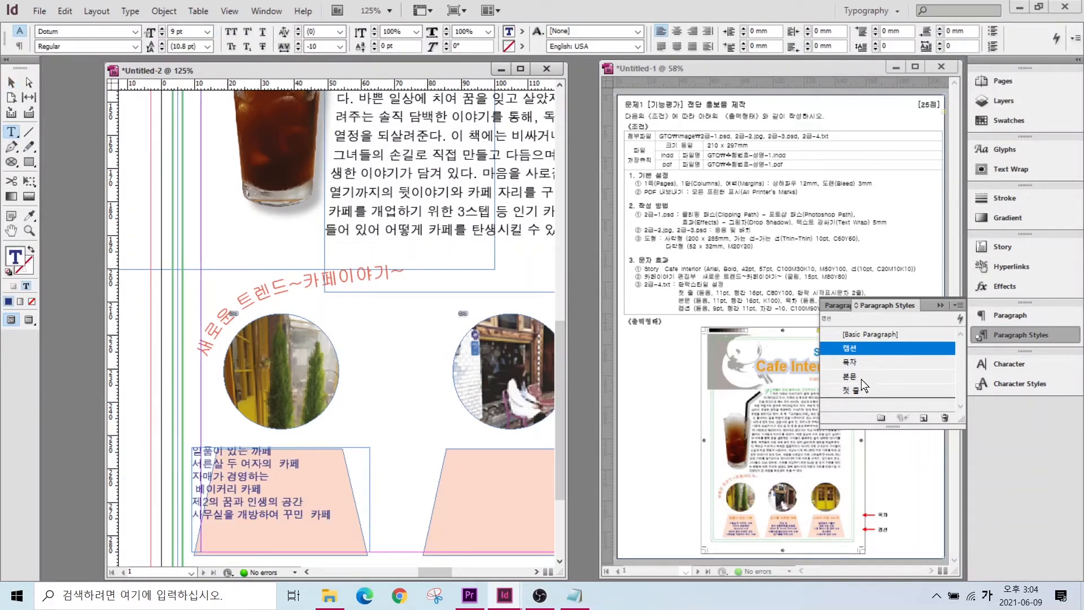
{"action": "left_click", "coordinate": [849, 362]}
{"action": "left_click", "coordinate": [251, 467]}
{"action": "left_click_drag", "start_coordinate": [239, 452], "coordinate": [333, 517]}
{"action": "left_click", "coordinate": [676, 31]}
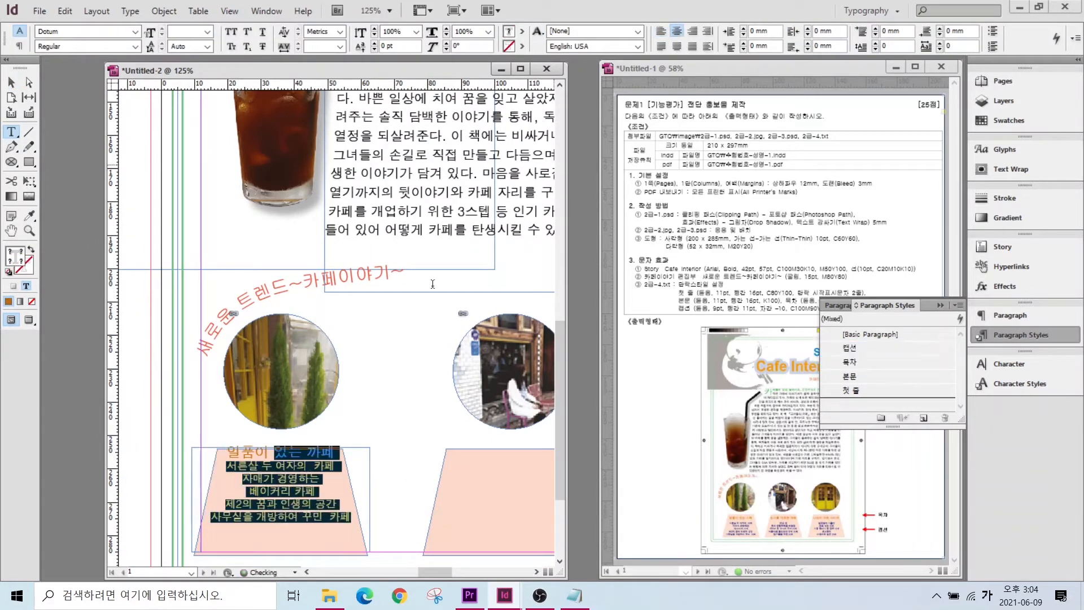
{"action": "left_click", "coordinate": [11, 83]}
{"action": "left_click_drag", "start_coordinate": [281, 448], "coordinate": [281, 458]}
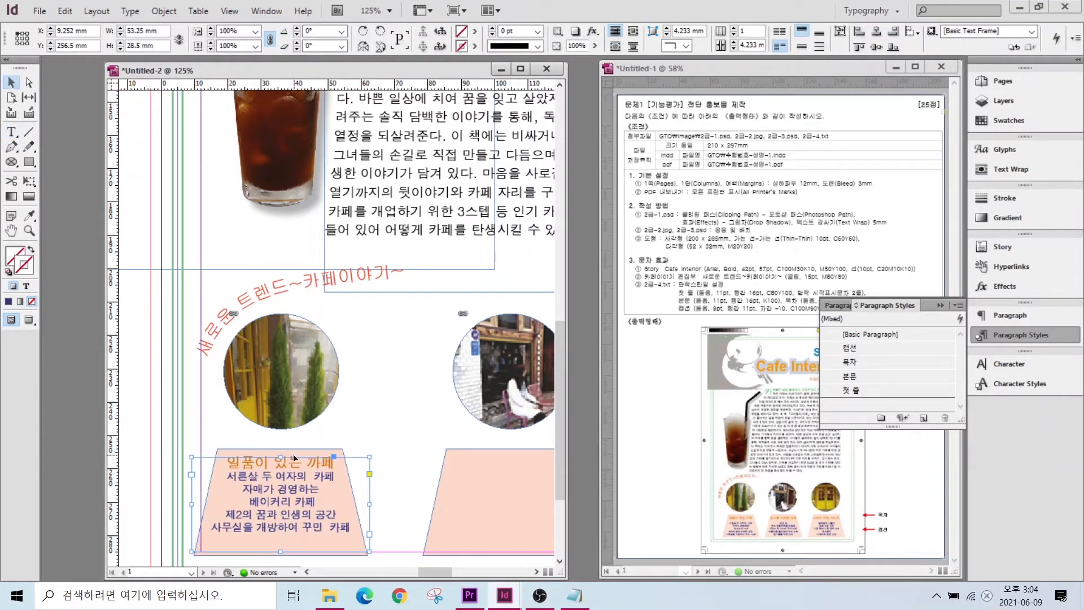
- Duplicate the caption onto the middle trapezoid with the centred 민가를 개조한 까페 lines in 목차 style
{"action": "left_click_drag", "start_coordinate": [421, 572], "coordinate": [444, 572]}
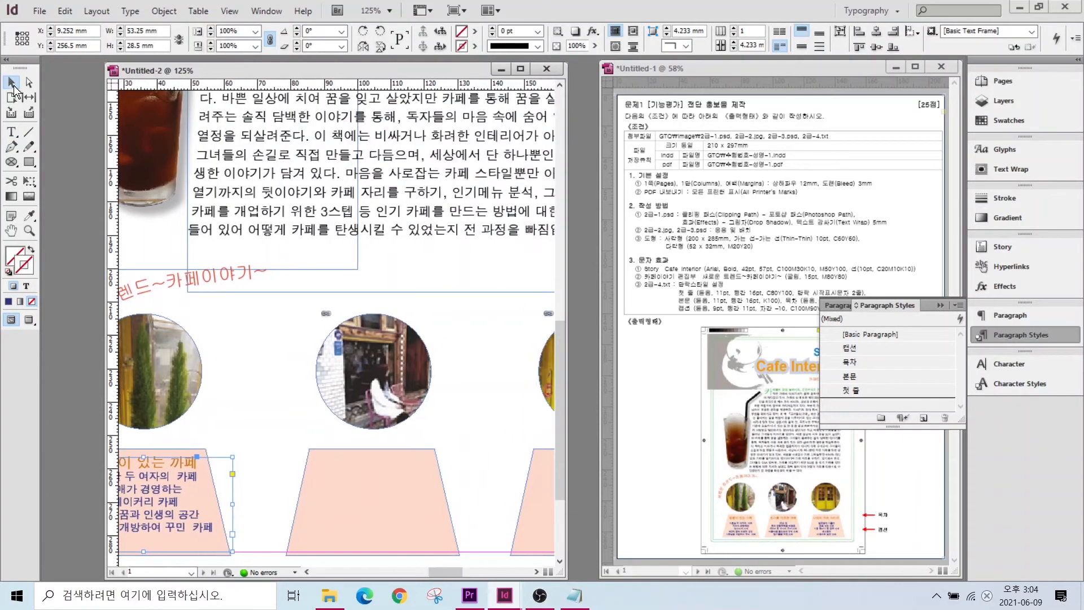
{"action": "left_click_drag", "start_coordinate": [162, 467], "coordinate": [391, 466]}
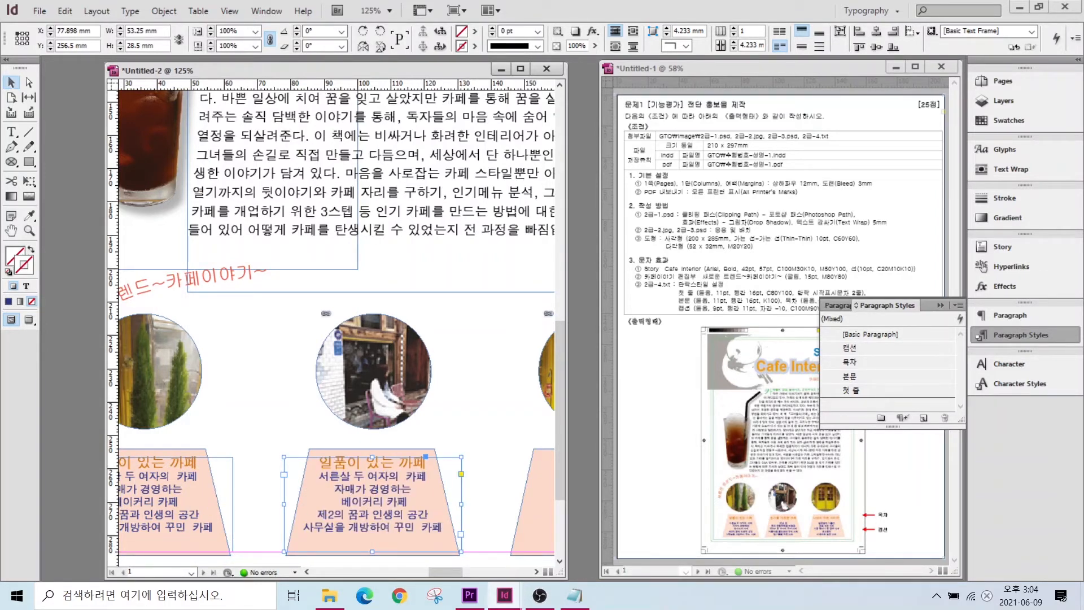
{"action": "left_click", "coordinate": [574, 595]}
{"action": "scroll", "coordinate": [404, 449], "scroll_direction": "down", "scroll_amount": 3}
{"action": "left_click_drag", "start_coordinate": [420, 440], "coordinate": [258, 322]}
{"action": "key", "text": "ctrl+c"}
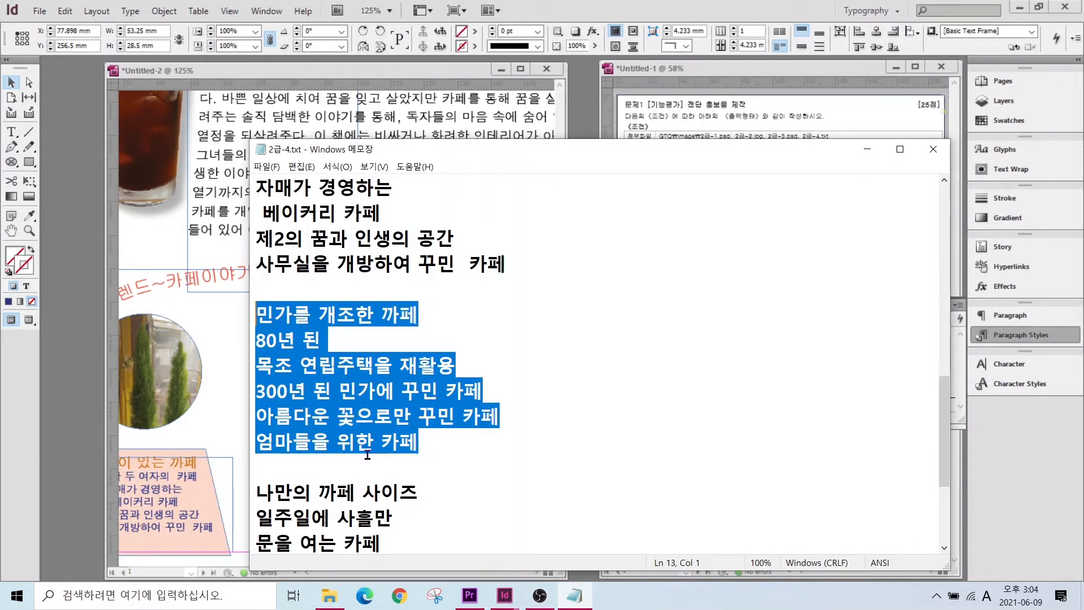
{"action": "left_click", "coordinate": [237, 502]}
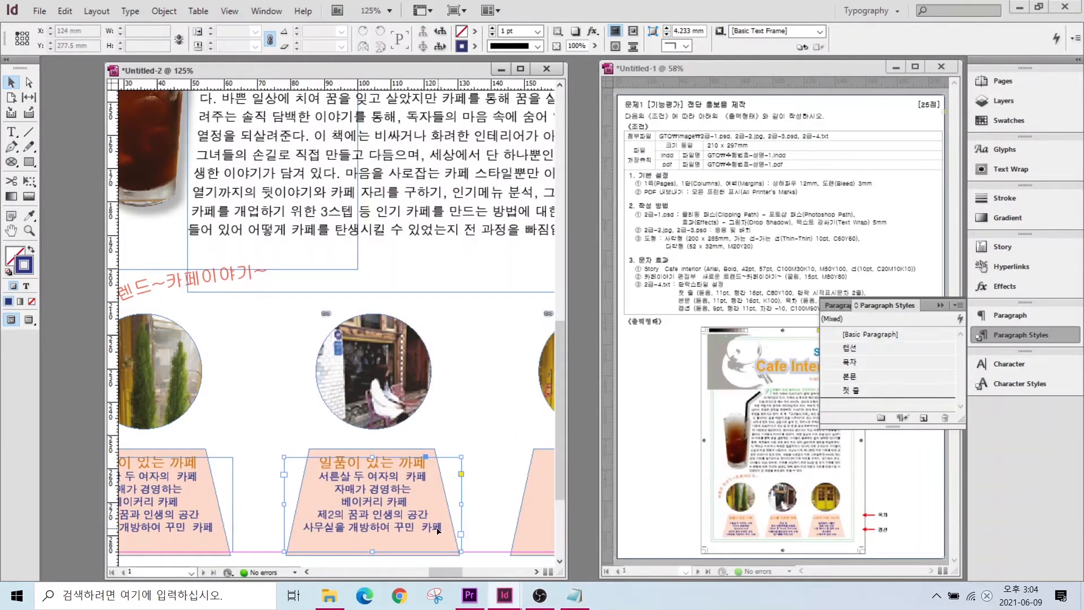
{"action": "double_click", "coordinate": [444, 528]}
{"action": "key", "text": "ctrl+a"}
{"action": "key", "text": "ctrl+v"}
{"action": "left_click", "coordinate": [849, 362]}
{"action": "left_click", "coordinate": [676, 33]}
{"action": "left_click_drag", "start_coordinate": [454, 572], "coordinate": [466, 571]}
- Fill the right trapezoid's caption with the 나만의 까페 사이즈 lines in 목차 style
{"action": "left_click", "coordinate": [11, 83]}
{"action": "left_click_drag", "start_coordinate": [290, 457], "coordinate": [206, 306]}
{"action": "left_click", "coordinate": [574, 595]}
{"action": "scroll", "coordinate": [543, 450], "scroll_direction": "down", "scroll_amount": 3}
{"action": "key", "text": "ctrl+c"}
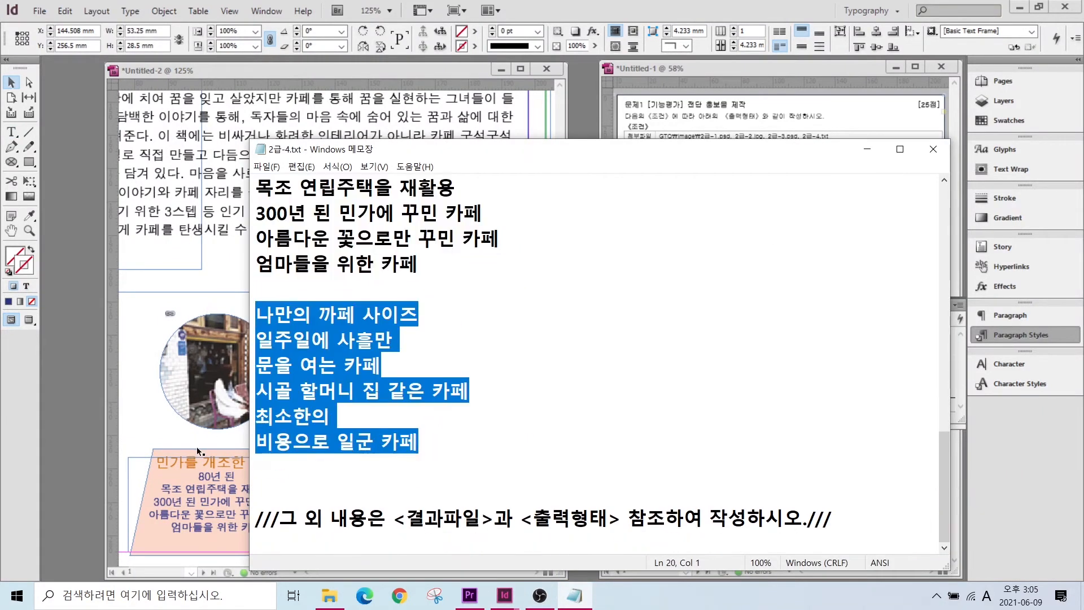
{"action": "left_click", "coordinate": [196, 445]}
{"action": "double_click", "coordinate": [489, 526]}
{"action": "key", "text": "ctrl+a"}
{"action": "key", "text": "ctrl+v"}
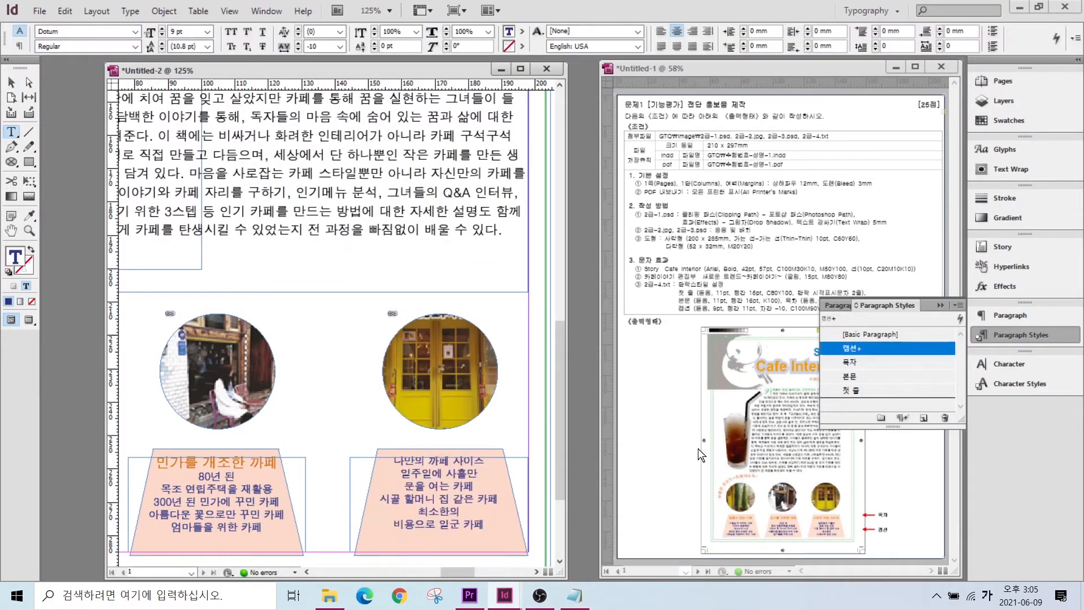
{"action": "left_click", "coordinate": [865, 363]}
{"action": "double_click", "coordinate": [12, 231]}
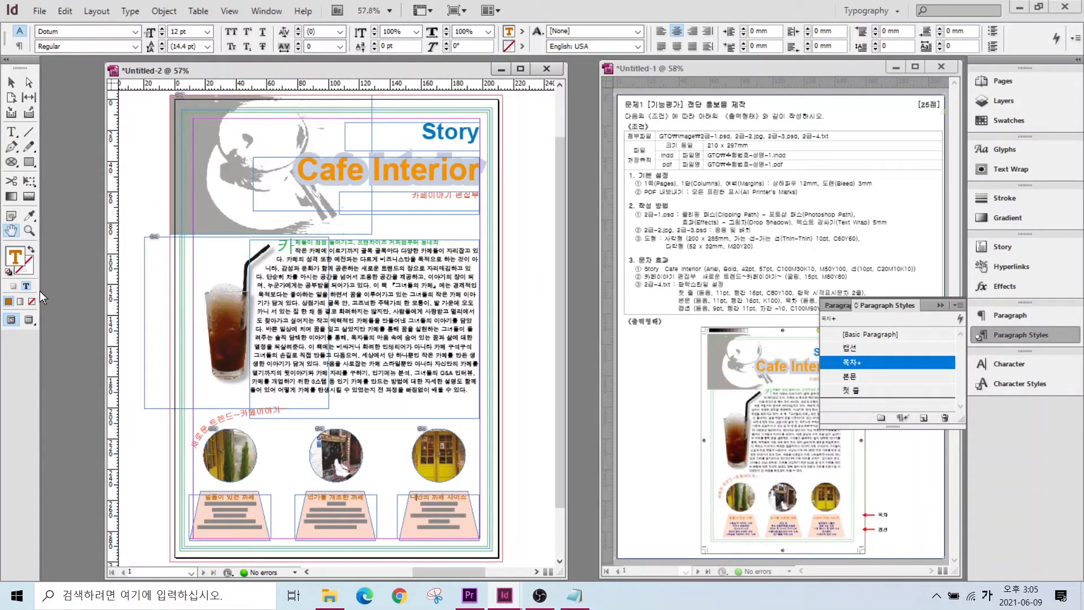
- In Preview mode, shift the Story, Cafe Interior and 카페이야기 편집부 titles slightly up and left
{"action": "left_click", "coordinate": [29, 320]}
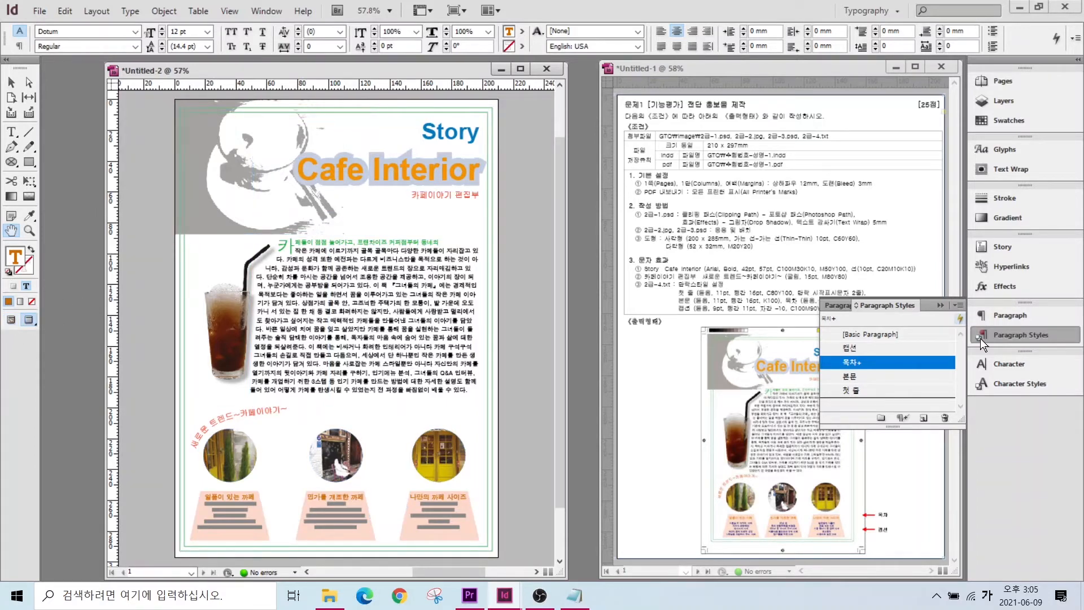
{"action": "left_click", "coordinate": [1002, 334]}
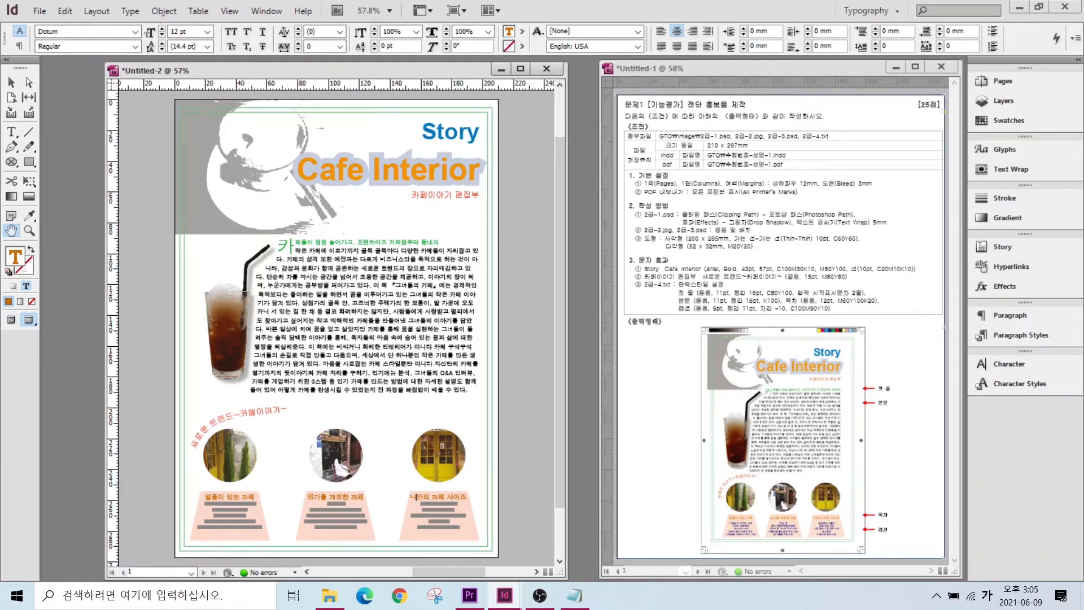
{"action": "left_click", "coordinate": [15, 83]}
{"action": "left_click", "coordinate": [438, 174]}
{"action": "left_click", "coordinate": [438, 136]}
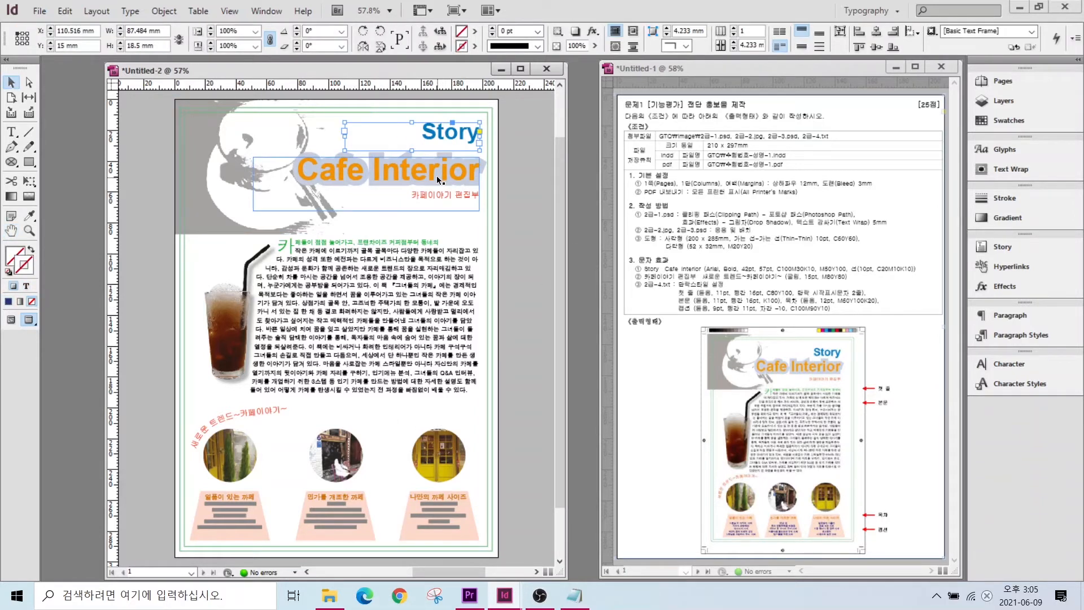
{"action": "left_click", "coordinate": [436, 173], "text": "shift"}
{"action": "left_click", "coordinate": [438, 198], "text": "shift"}
{"action": "left_click_drag", "start_coordinate": [443, 136], "coordinate": [439, 135]}
- Justify the body text with its last line aligned left
{"action": "double_click", "coordinate": [438, 278]}
{"action": "left_click_drag", "start_coordinate": [416, 260], "coordinate": [411, 382]}
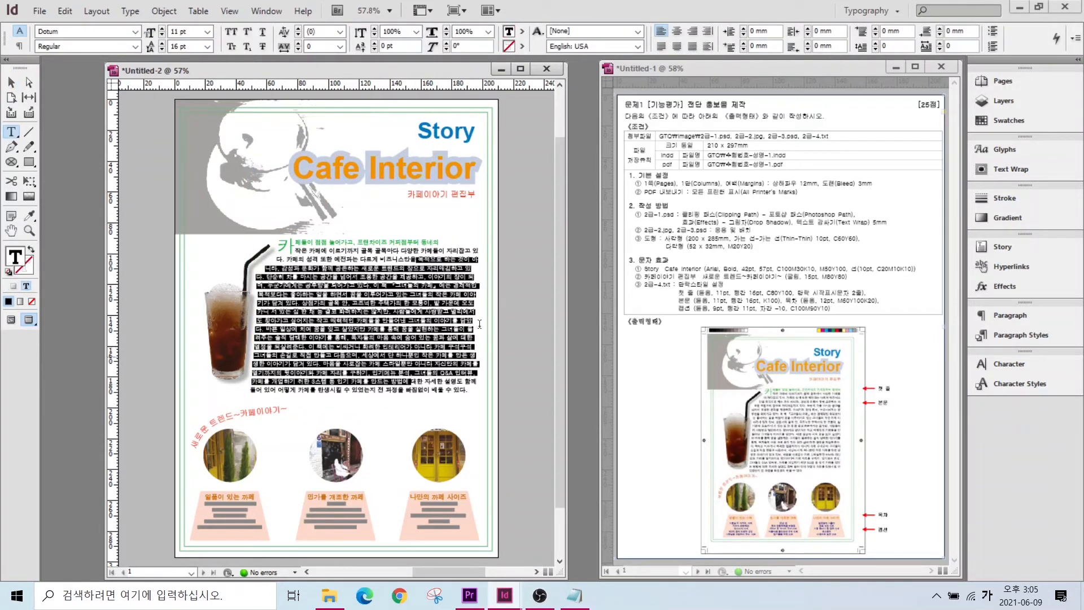
{"action": "left_click", "coordinate": [663, 48]}
{"action": "left_click", "coordinate": [376, 329]}
{"action": "scroll", "coordinate": [316, 395], "scroll_direction": "down", "scroll_amount": 1}
{"action": "scroll", "coordinate": [303, 400], "scroll_direction": "up", "scroll_amount": 1}
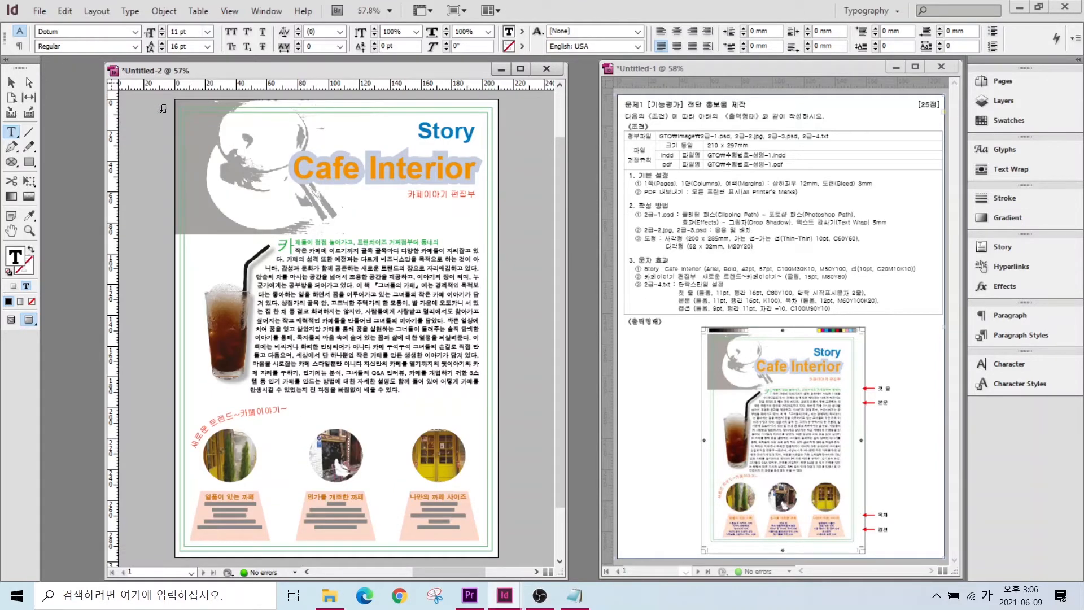
{"action": "key", "text": "alt"}
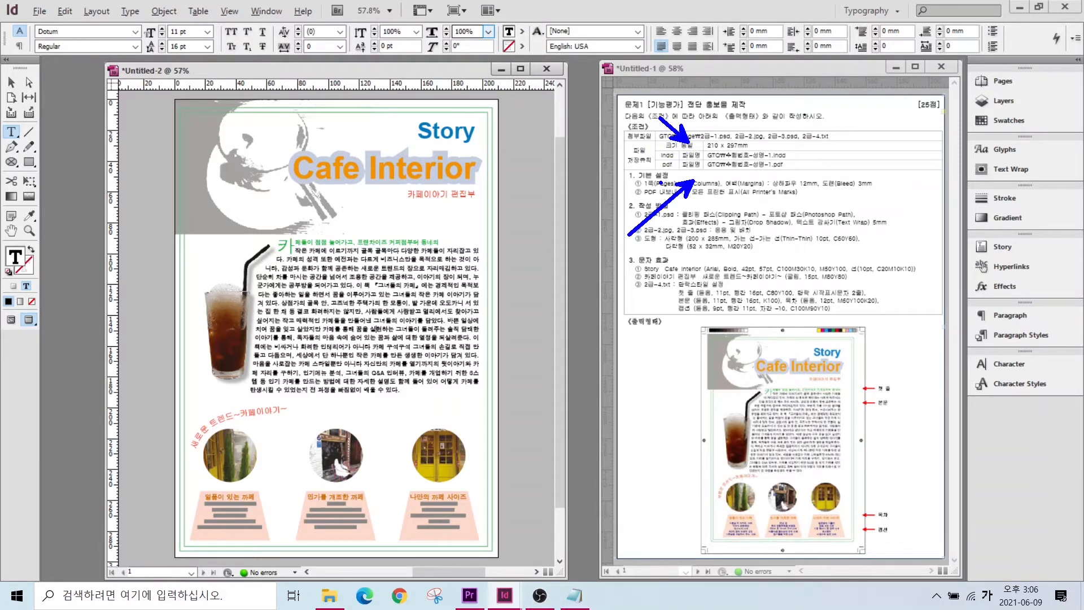
{"action": "left_click", "coordinate": [45, 12]}
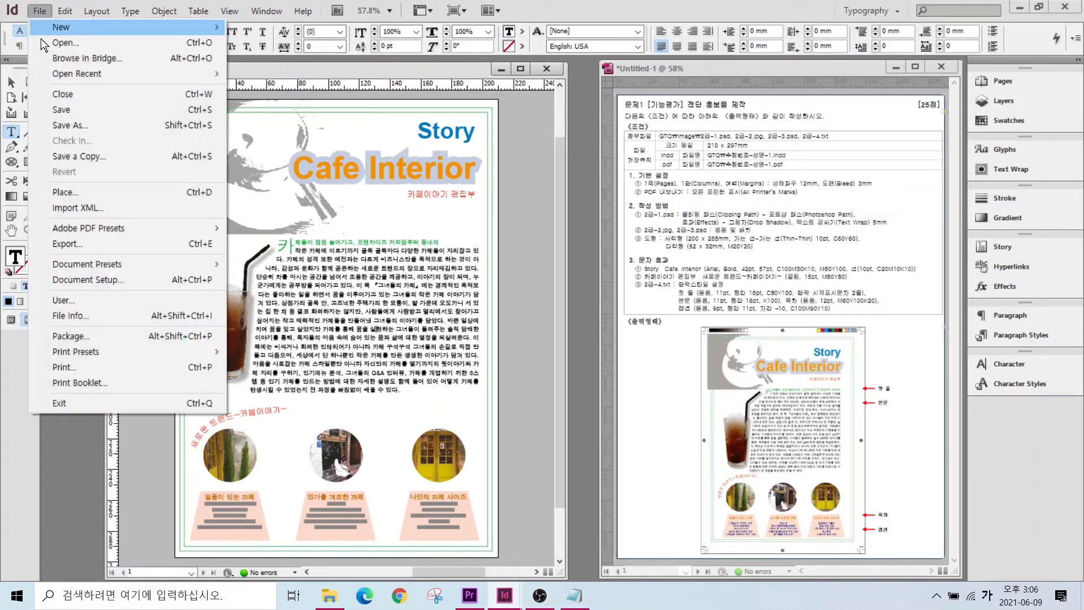
- Save the document in 라이브러리 > 문서 > GTQ under the candidate's exam number and name
{"action": "left_click", "coordinate": [56, 111]}
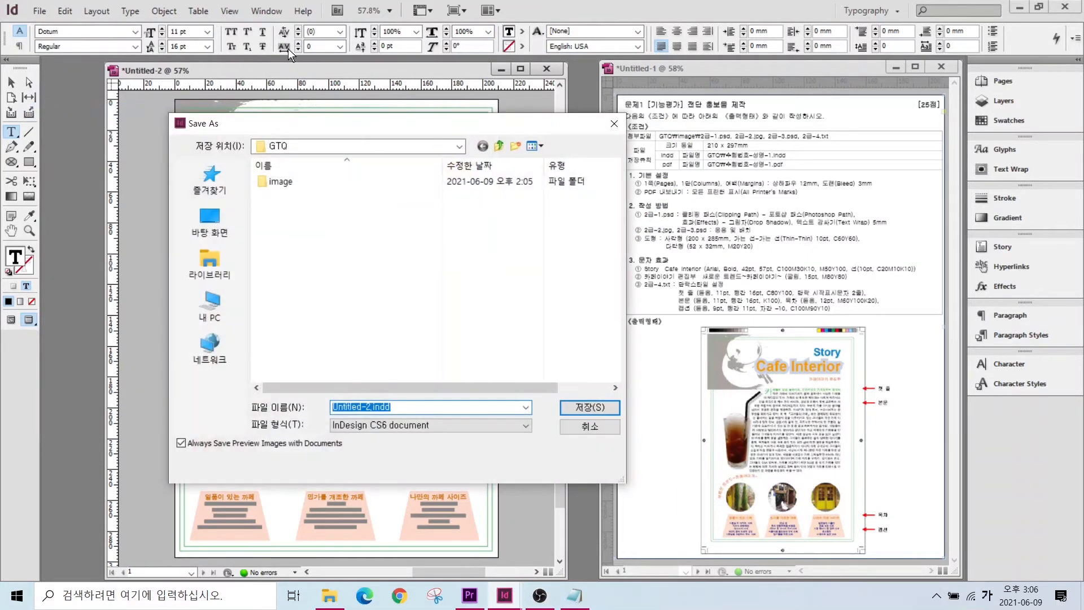
{"action": "left_click", "coordinate": [207, 266]}
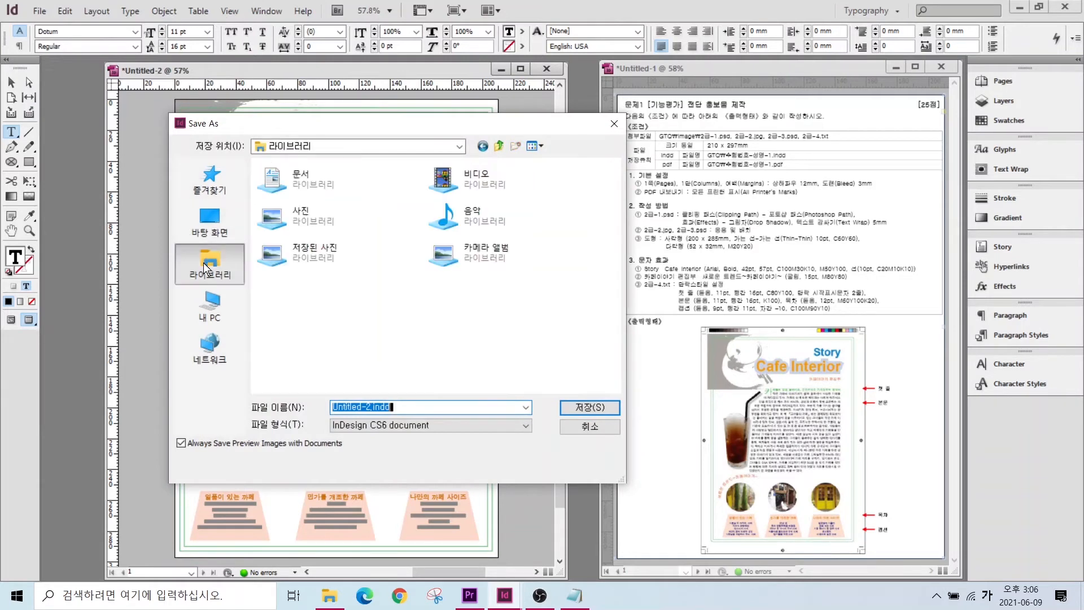
{"action": "double_click", "coordinate": [296, 187]}
{"action": "double_click", "coordinate": [280, 210]}
{"action": "double_click", "coordinate": [405, 404]}
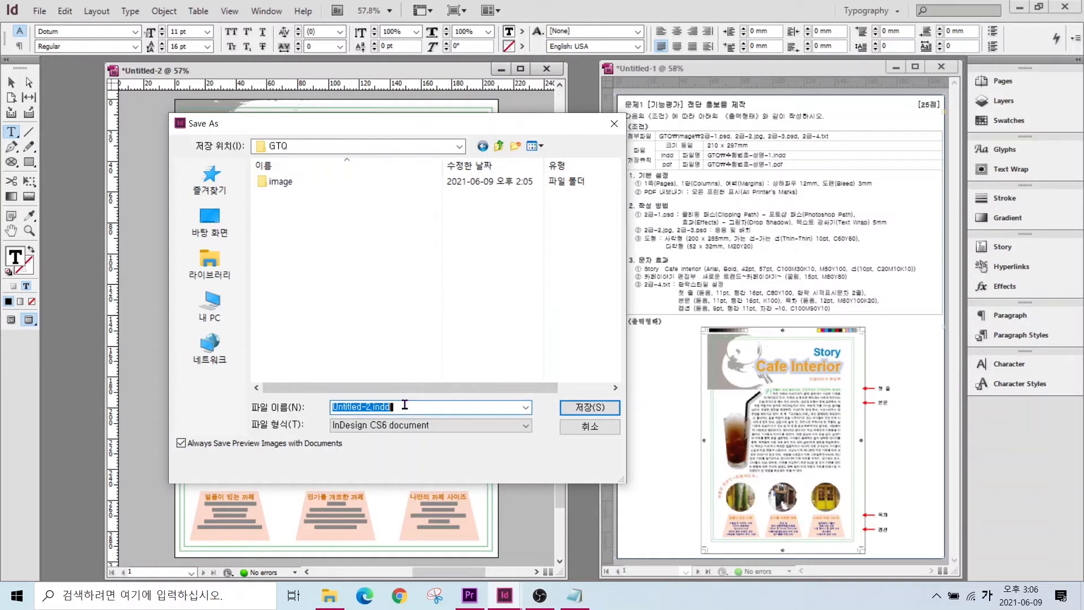
{"action": "type", "text": "1234"}
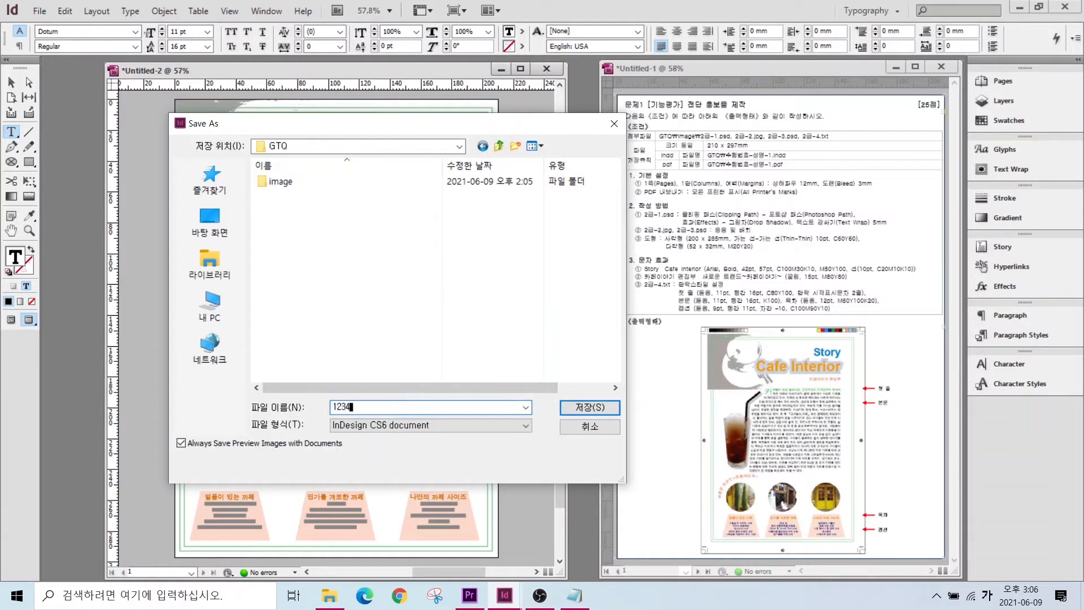
{"action": "key", "text": "Left"}
{"action": "key", "text": "Left"}
{"action": "key", "text": "Left"}
{"action": "key", "text": "Left"}
{"action": "key", "text": "Left"}
{"action": "key", "text": "BackSpace"}
{"action": "left_click", "coordinate": [608, 408]}
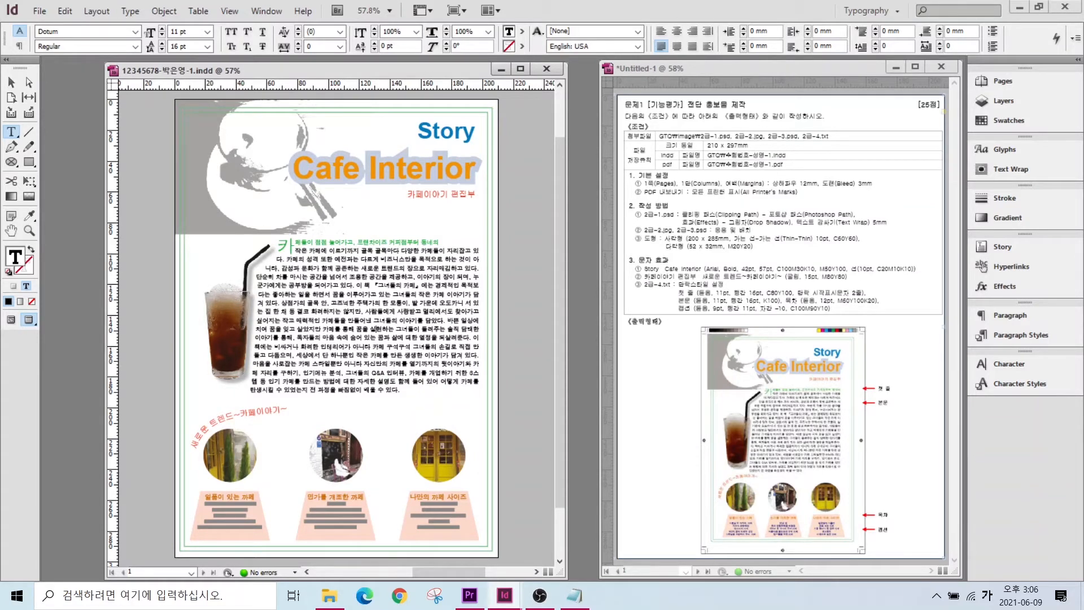
- Reopen Save As, confirm the InDesign CS6 document format, and cancel without saving again
{"action": "left_click", "coordinate": [40, 13]}
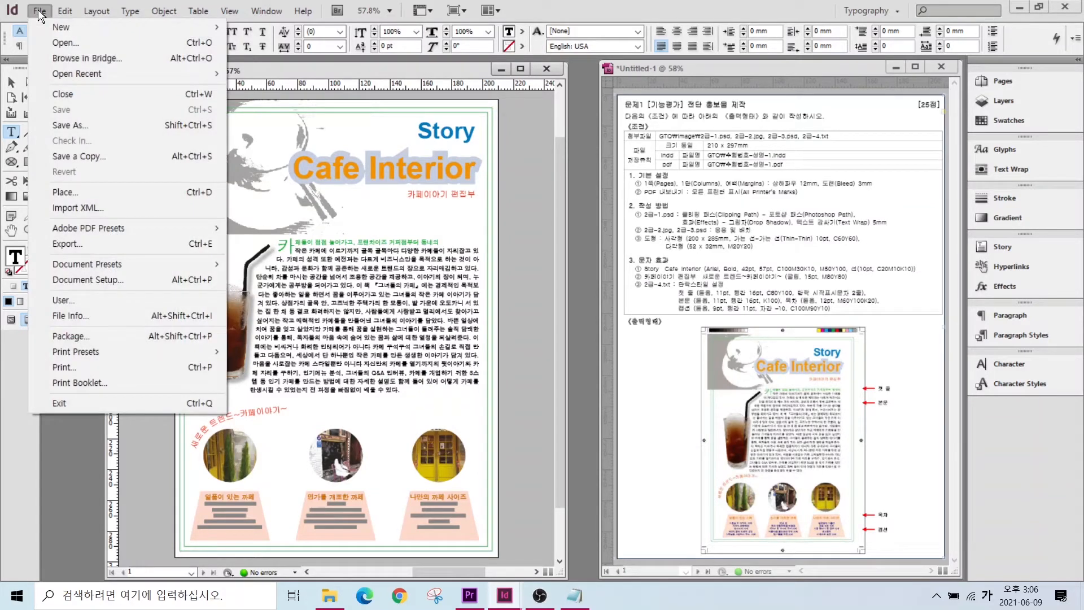
{"action": "left_click", "coordinate": [73, 124]}
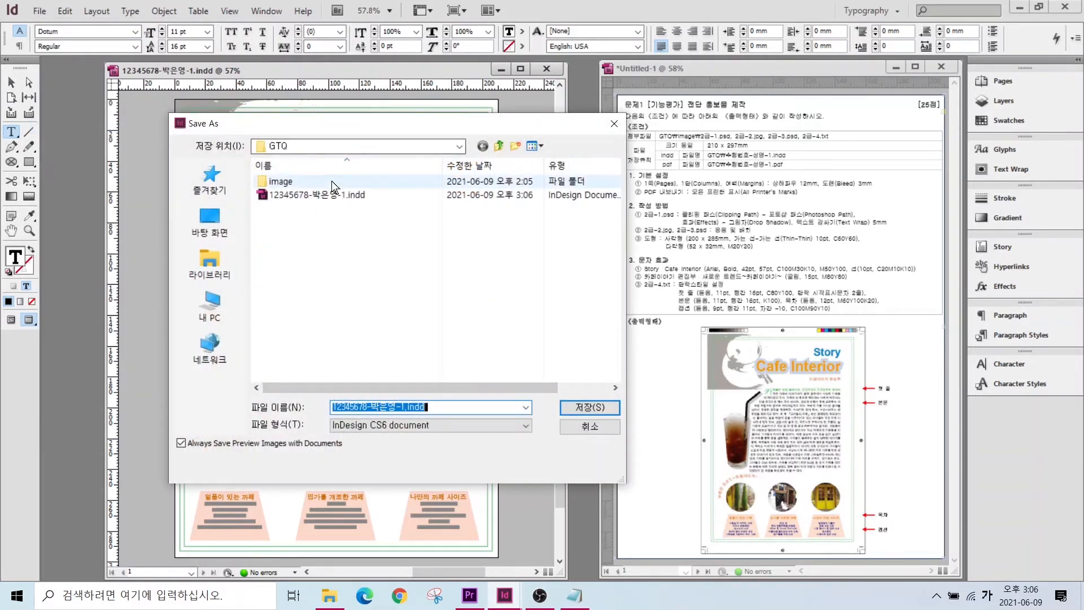
{"action": "left_click", "coordinate": [354, 424]}
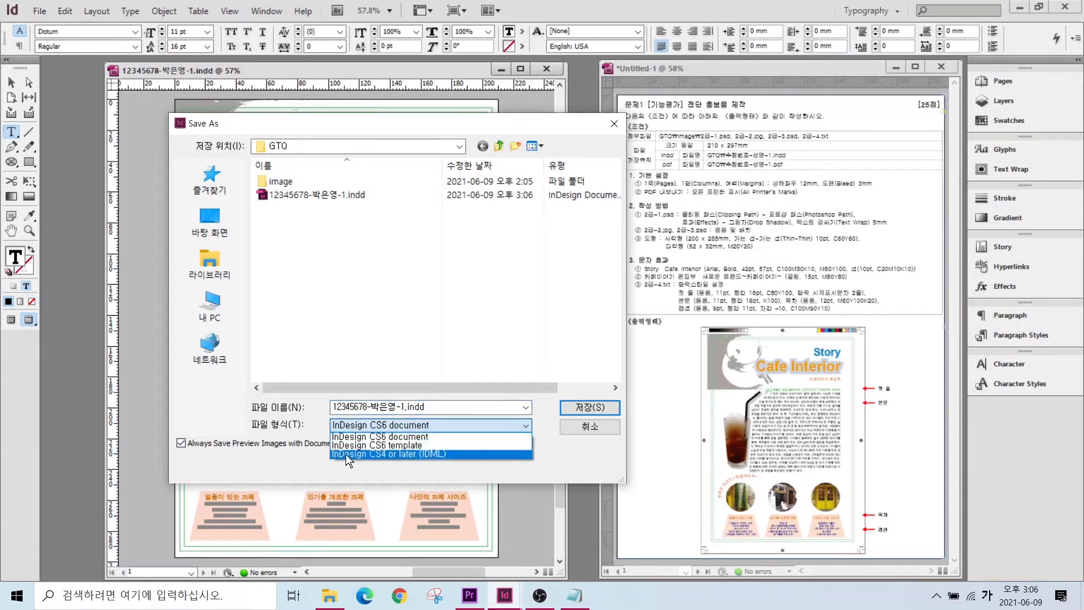
{"action": "left_click", "coordinate": [587, 427]}
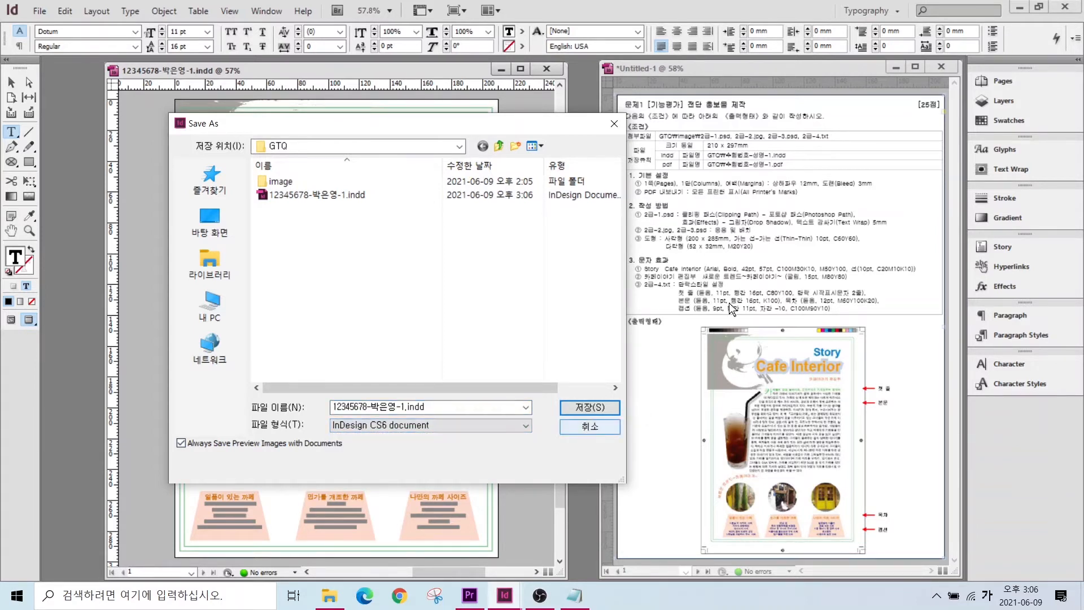
{"action": "left_click", "coordinate": [579, 429]}
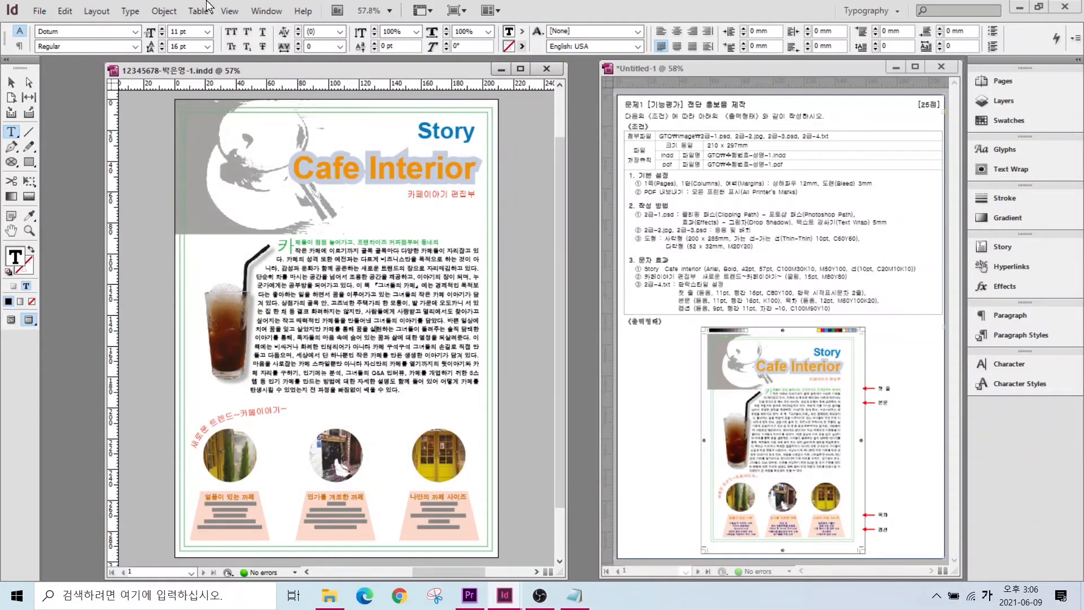
{"action": "left_click", "coordinate": [39, 11]}
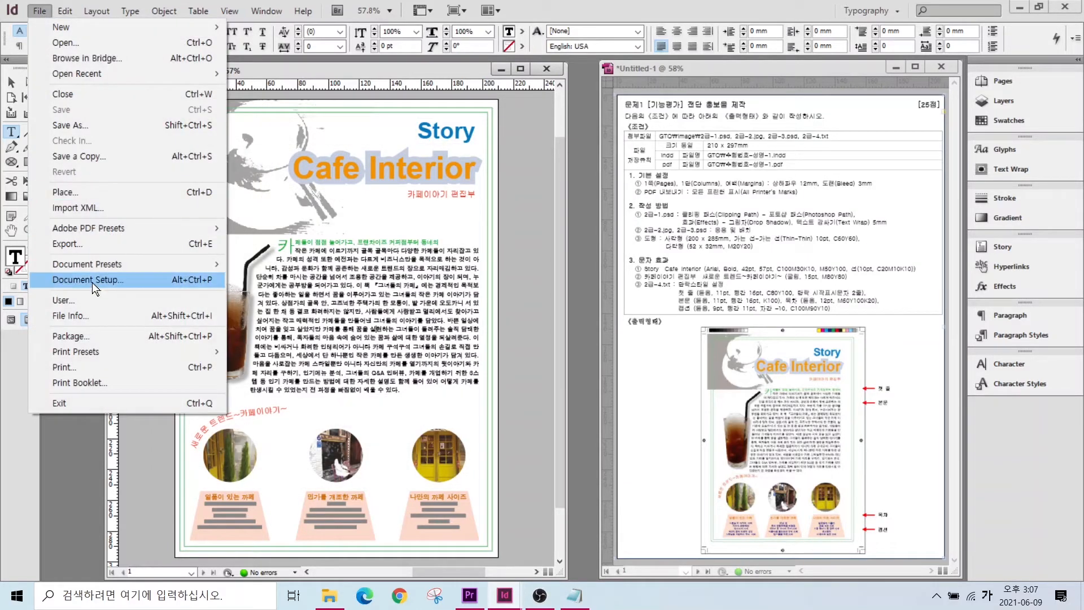
- Export the brochure to the GTQ folder in Adobe PDF (Print) format
{"action": "left_click", "coordinate": [81, 248]}
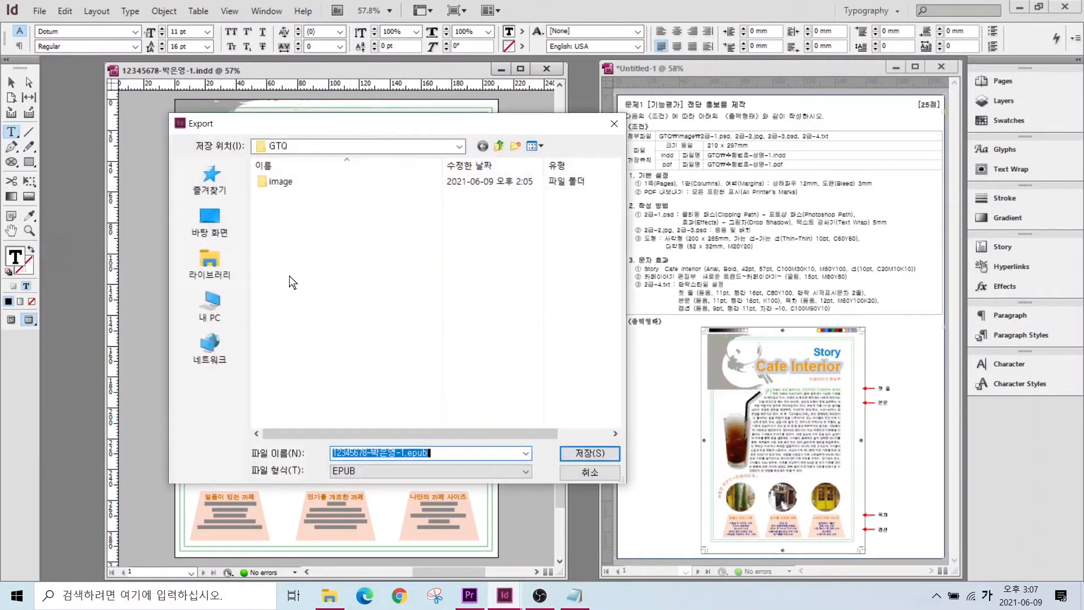
{"action": "left_click", "coordinate": [212, 264]}
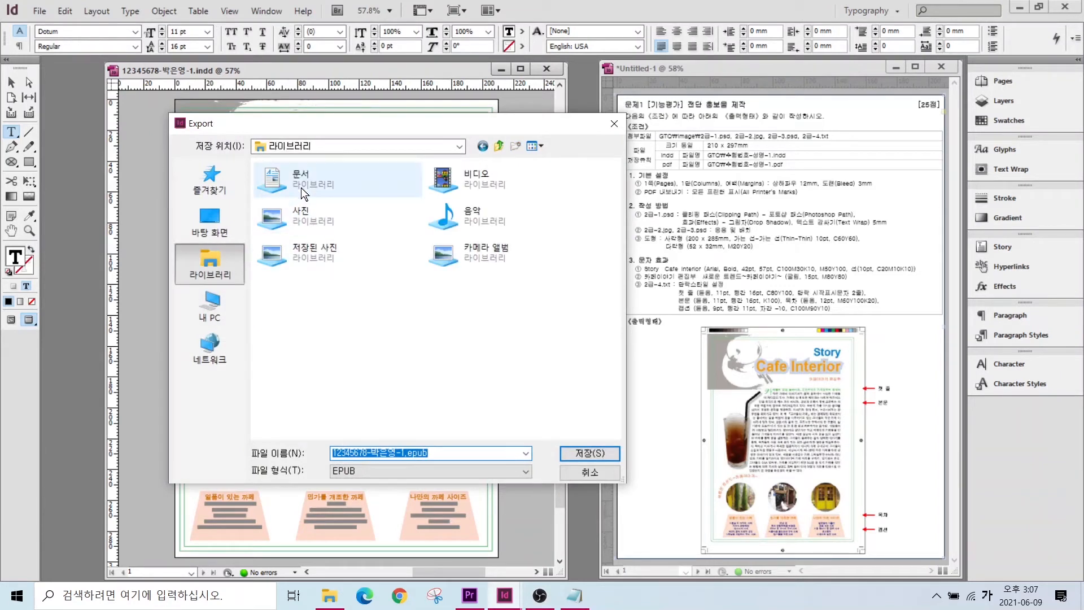
{"action": "double_click", "coordinate": [300, 187]}
{"action": "double_click", "coordinate": [290, 209]}
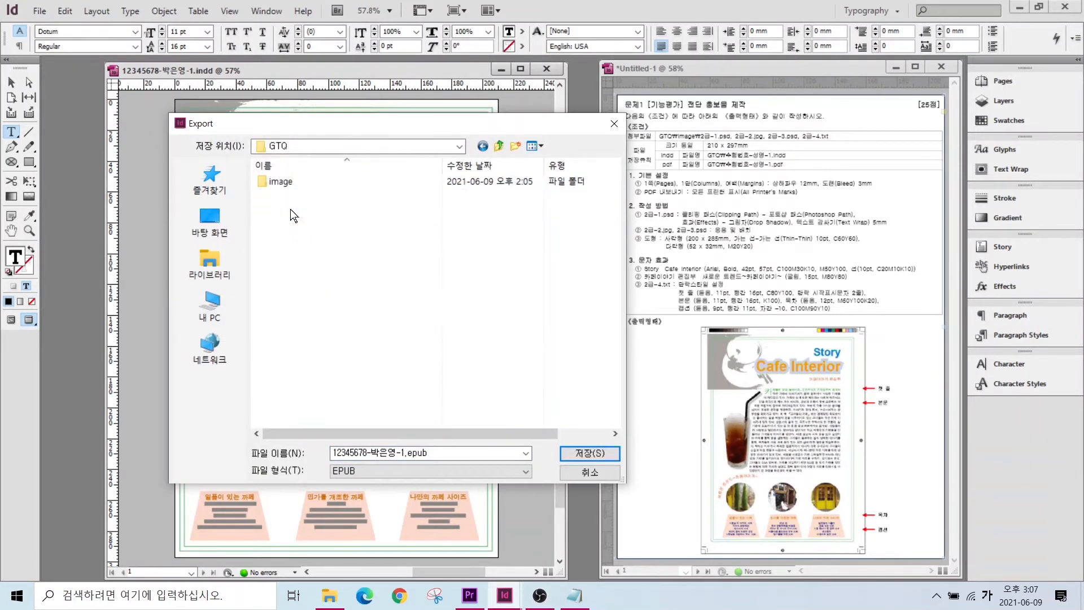
{"action": "left_click", "coordinate": [379, 453]}
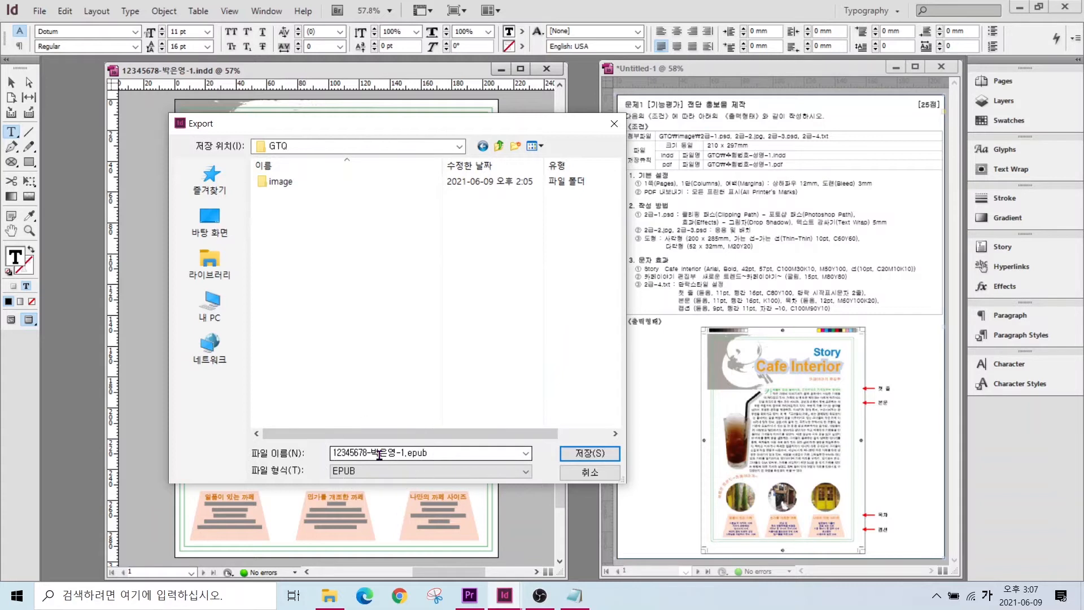
{"action": "left_click", "coordinate": [369, 471]}
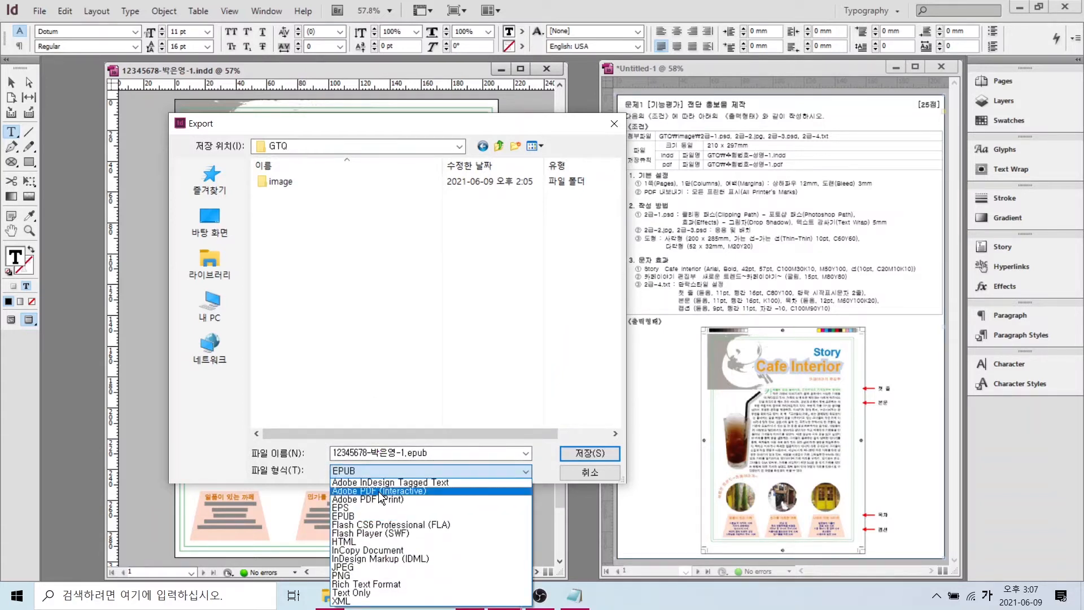
{"action": "left_click", "coordinate": [375, 499]}
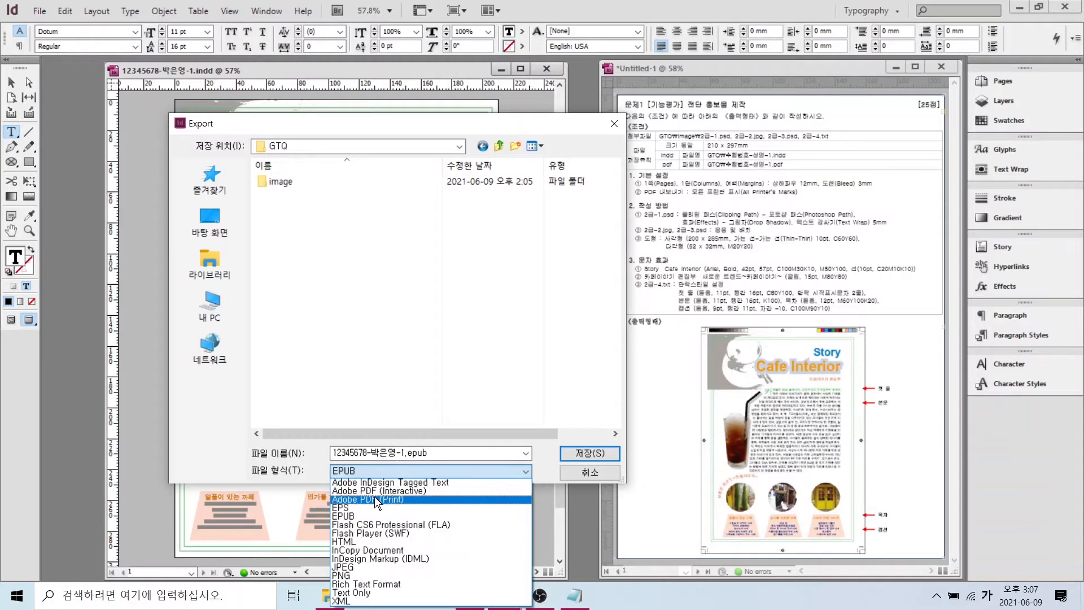
{"action": "left_click", "coordinate": [375, 499]}
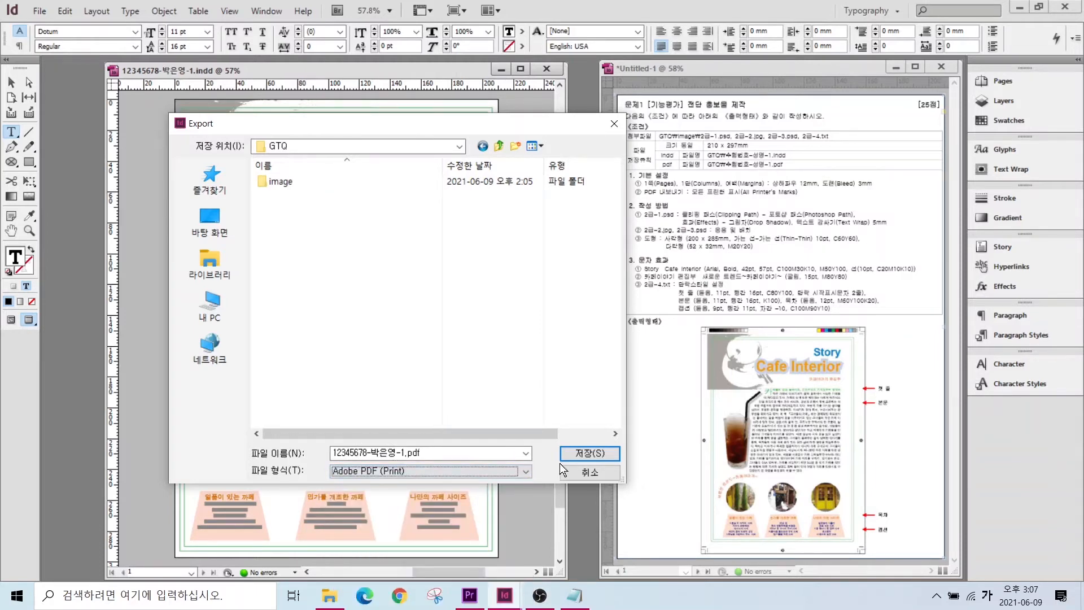
{"action": "left_click", "coordinate": [574, 449]}
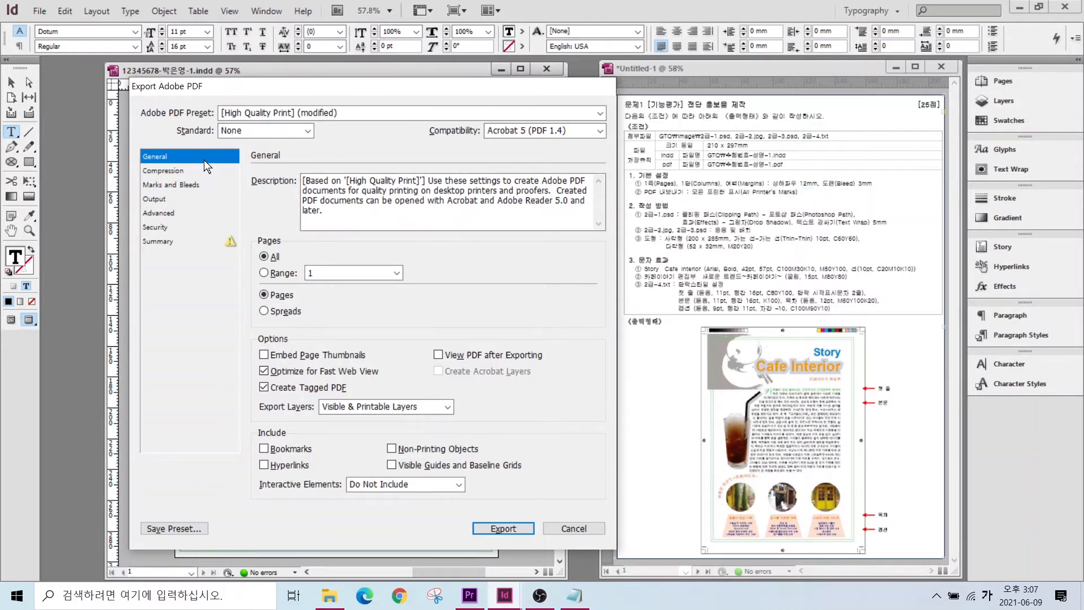
- Enable All Printer's Marks under Marks and Bleeds and export the PDF
{"action": "left_click", "coordinate": [198, 184]}
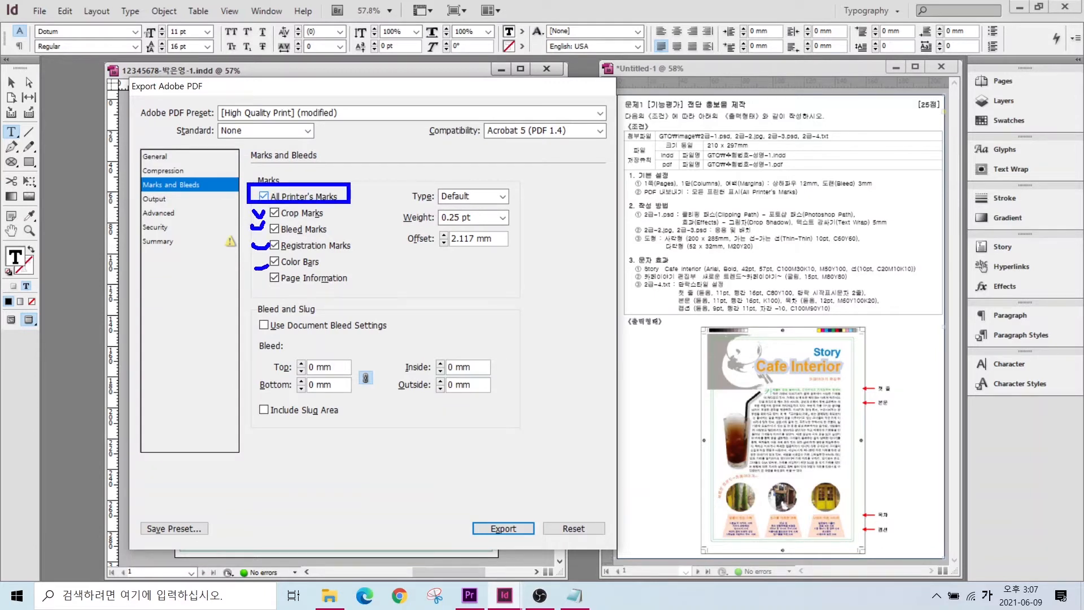
{"action": "key", "text": "Escape"}
{"action": "left_click", "coordinate": [494, 527]}
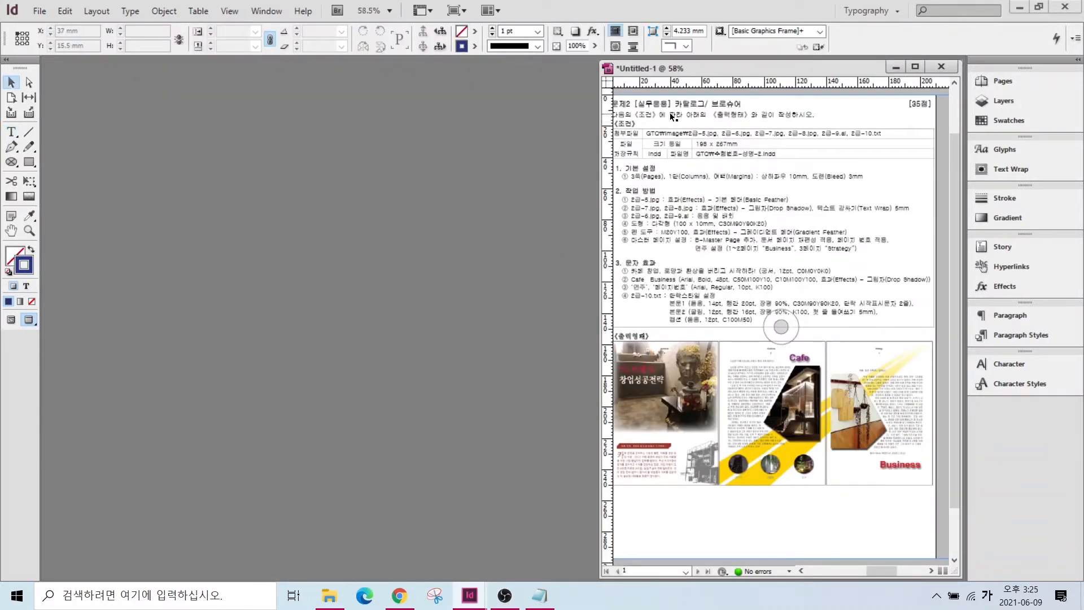
- Start a new 3-page document sized 198 × 267 mm
{"action": "left_click", "coordinate": [41, 11]}
{"action": "mouse_move", "coordinate": [60, 26]}
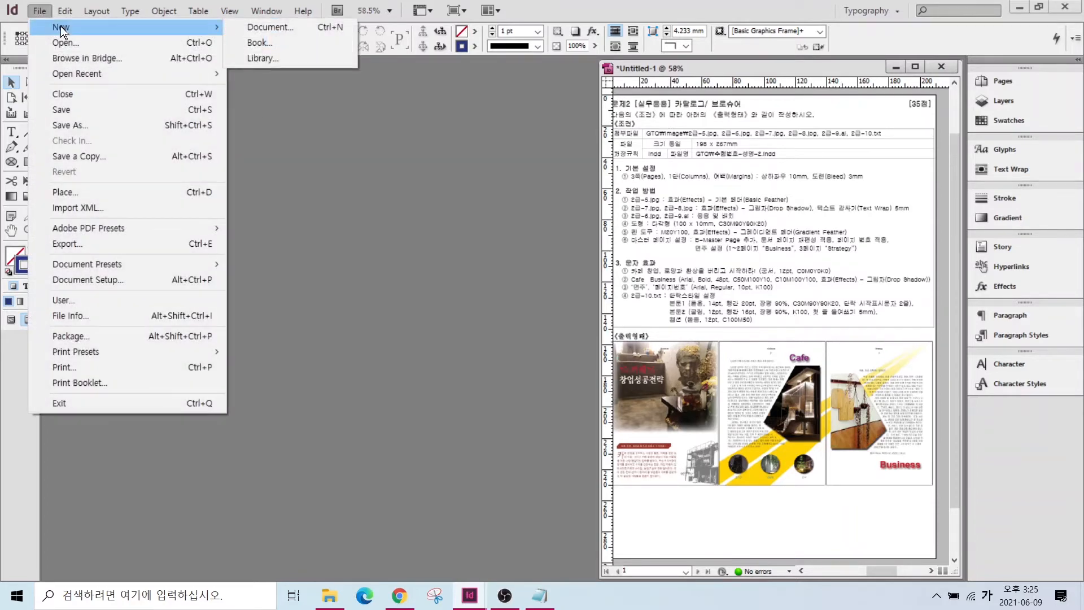
{"action": "left_click", "coordinate": [245, 24]}
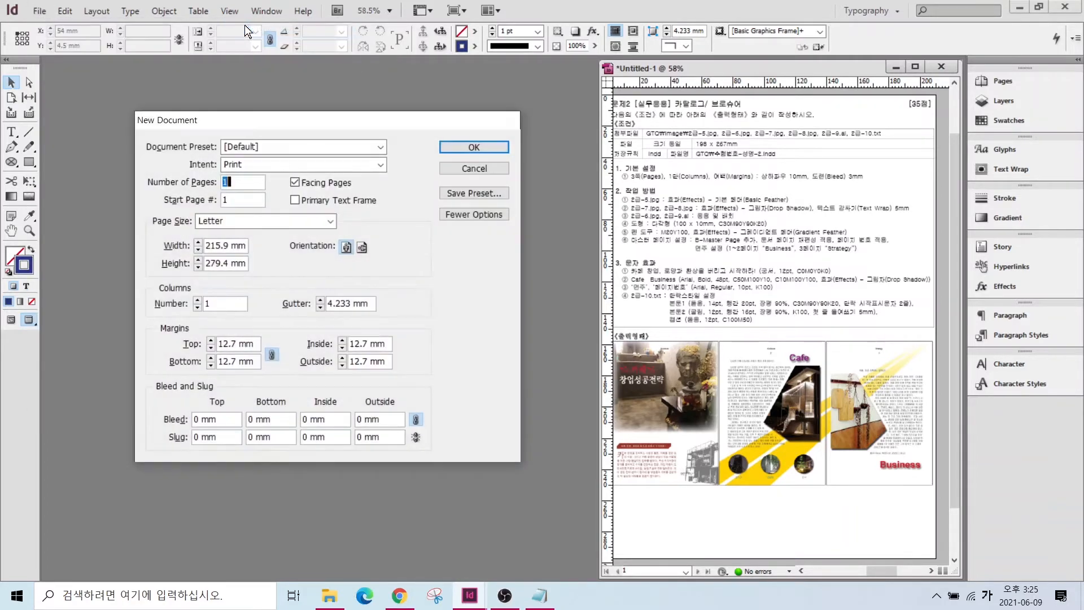
{"action": "key", "text": "alt"}
{"action": "left_click_drag", "start_coordinate": [619, 166], "coordinate": [669, 186]}
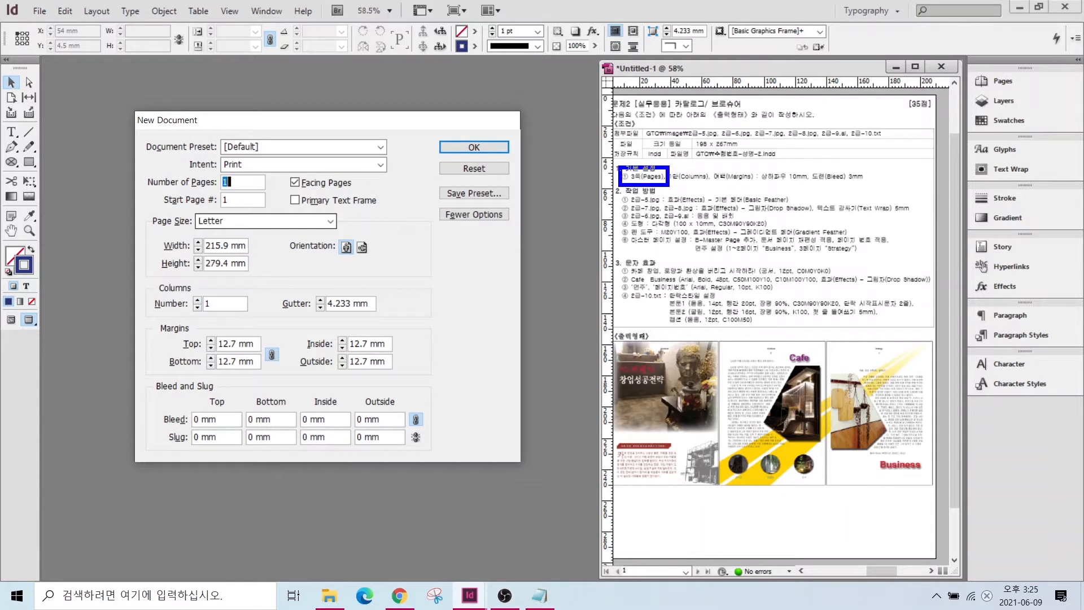
{"action": "left_click_drag", "start_coordinate": [720, 172], "coordinate": [877, 184]}
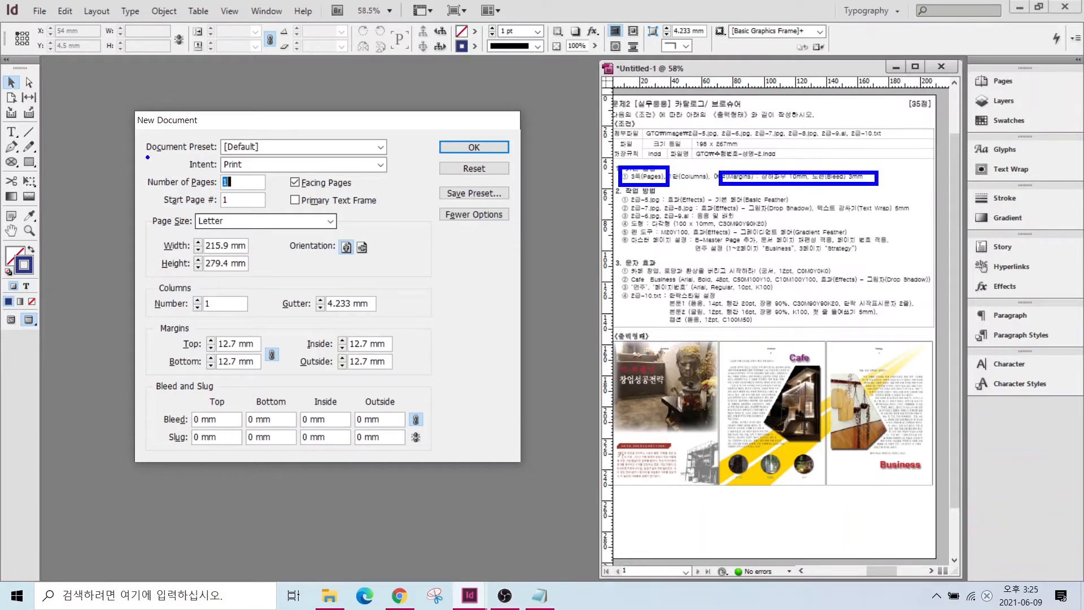
{"action": "key", "text": "Escape"}
{"action": "double_click", "coordinate": [236, 181]}
{"action": "type", "text": "3"}
{"action": "double_click", "coordinate": [217, 241]}
{"action": "type", "text": "198"}
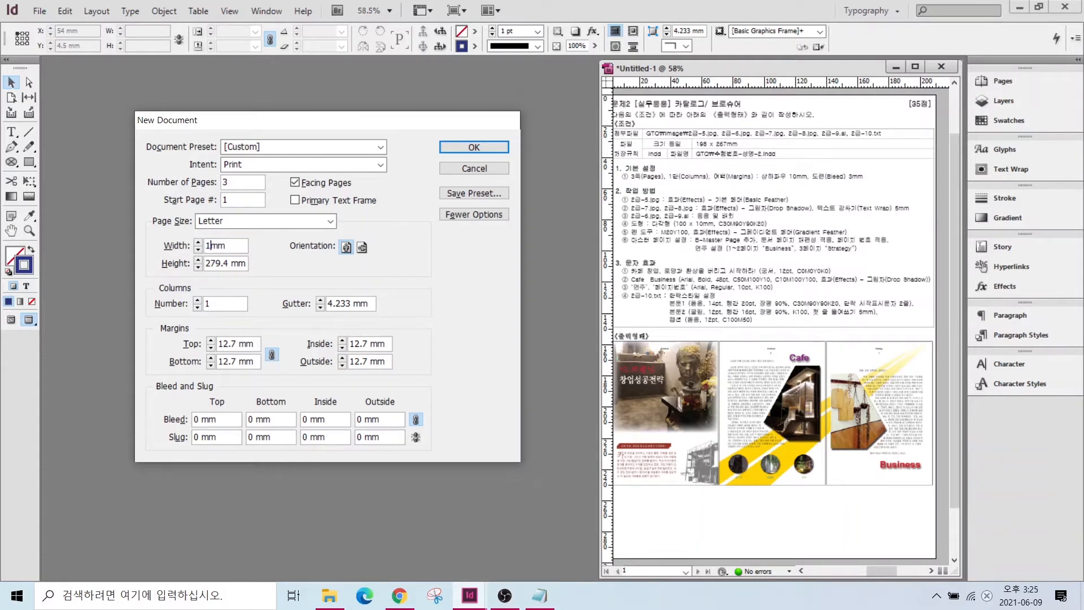
{"action": "key", "text": "Tab"}
{"action": "type", "text": "267"}
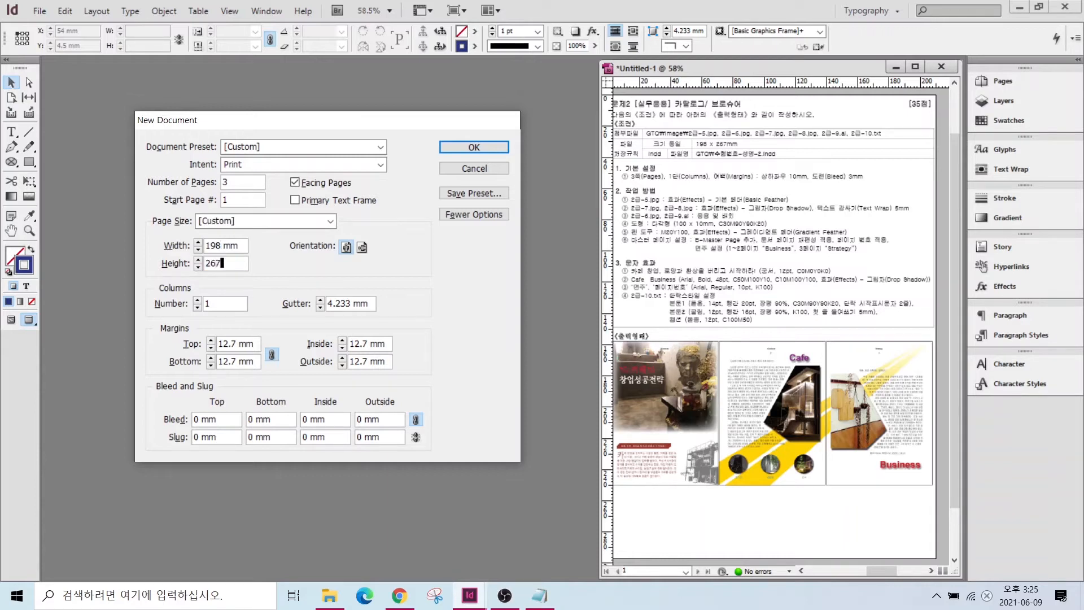
- Give the document 10 mm margins and 3 mm bleed on all sides, and create it
{"action": "left_click", "coordinate": [226, 344]}
{"action": "type", "text": "10"}
{"action": "key", "text": "Tab"}
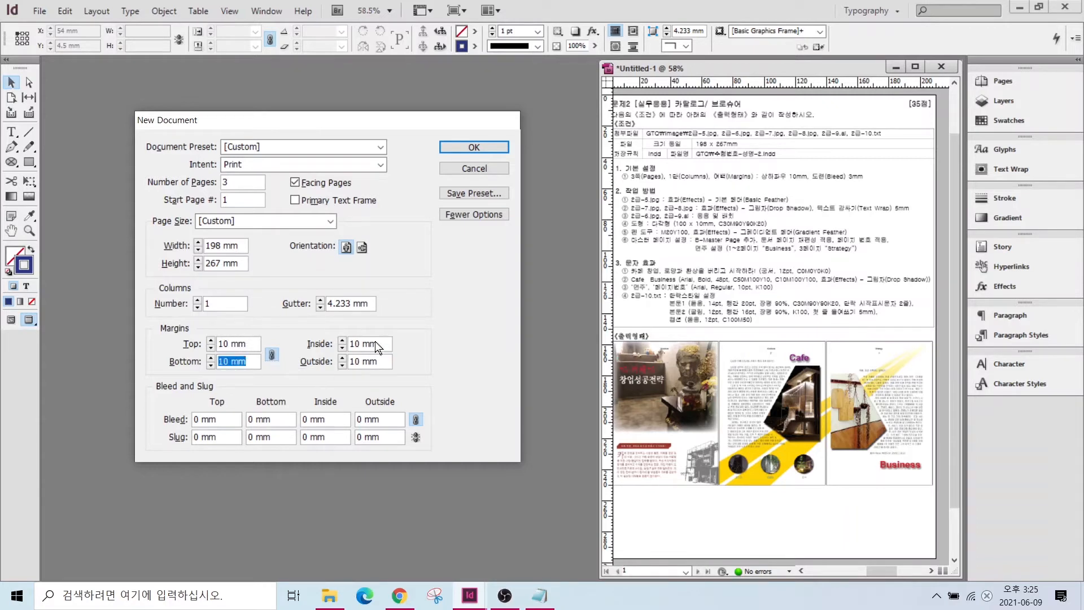
{"action": "left_click", "coordinate": [219, 416]}
{"action": "type", "text": "3"}
{"action": "key", "text": "Tab"}
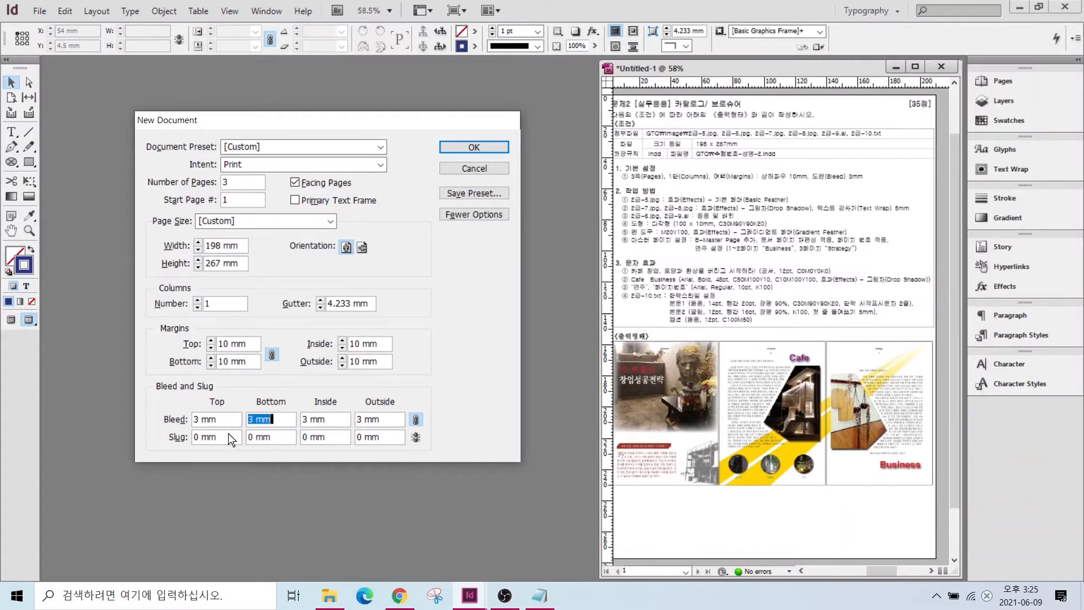
{"action": "left_click", "coordinate": [462, 147]}
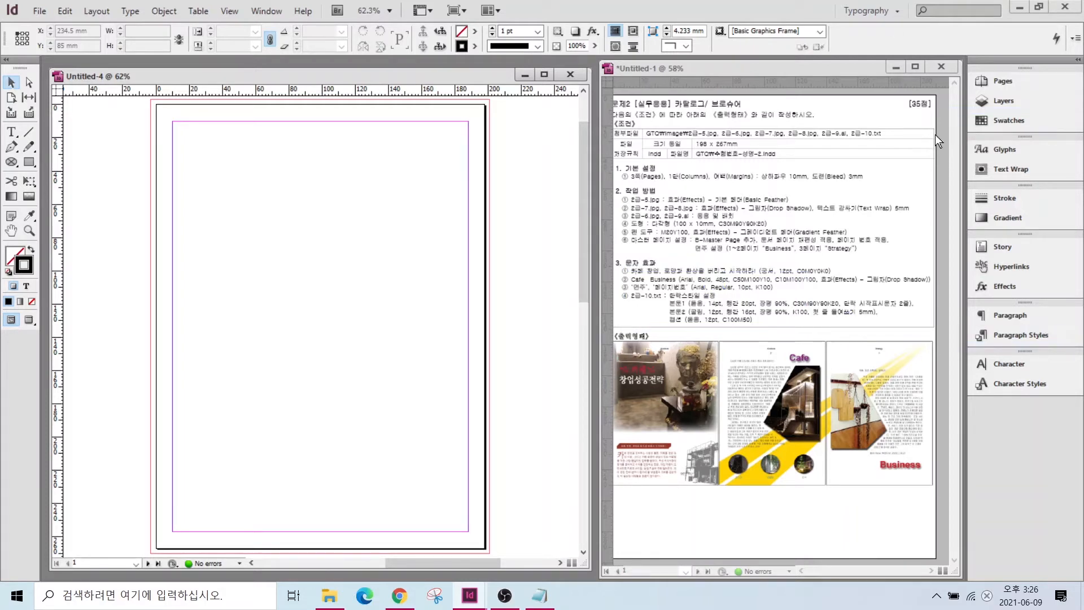
- Add a dark red C=30 M=90 Y=90 K=20 swatch from a copy of the C=100 M=90 Y=10 K=0 swatch
{"action": "left_click", "coordinate": [1010, 119]}
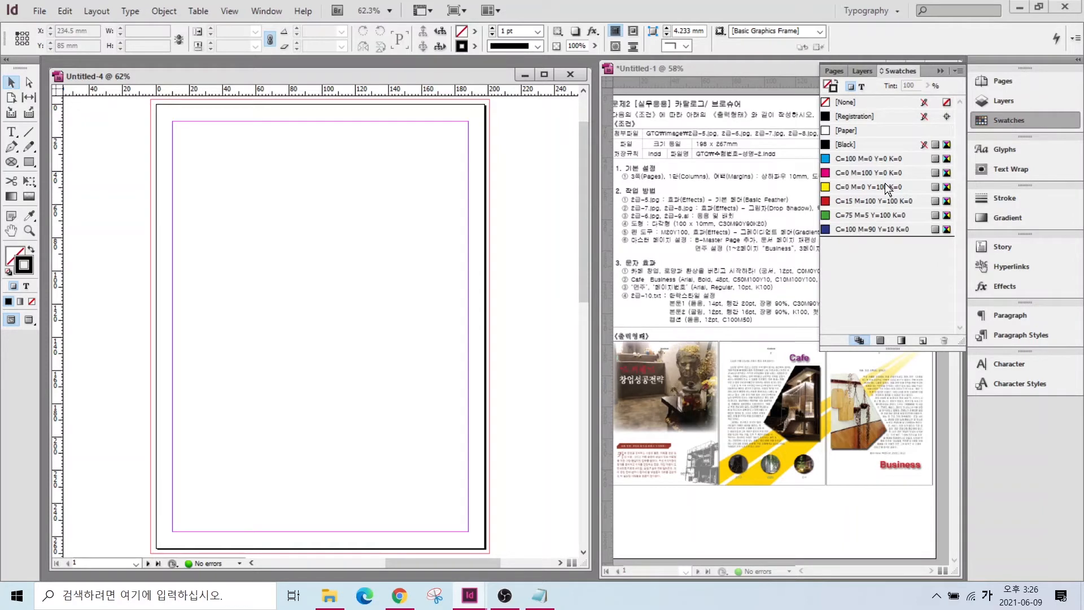
{"action": "left_click", "coordinate": [858, 228]}
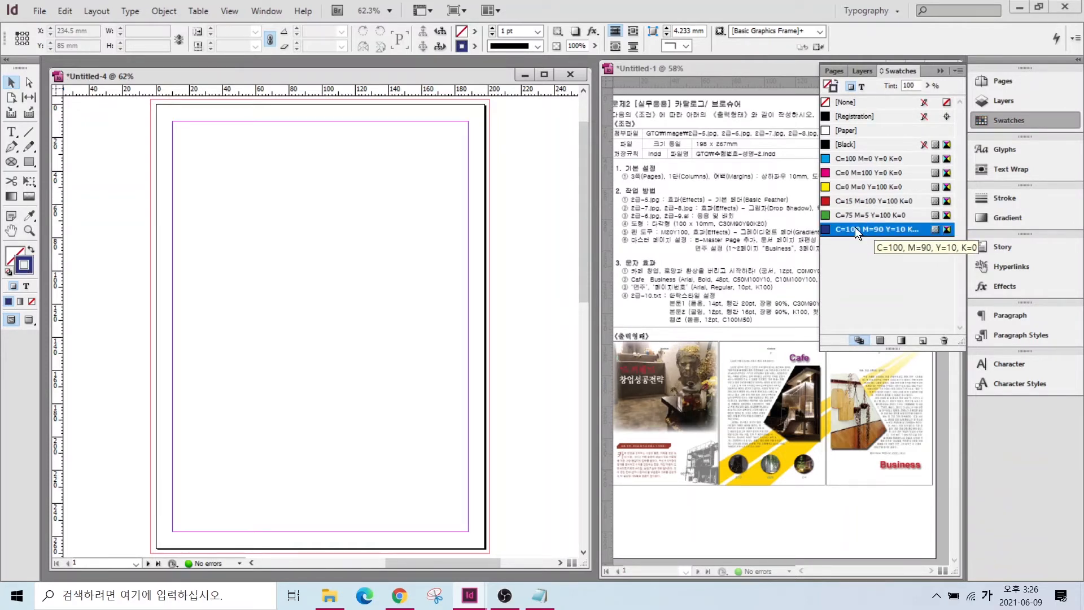
{"action": "key", "text": "ctrl"}
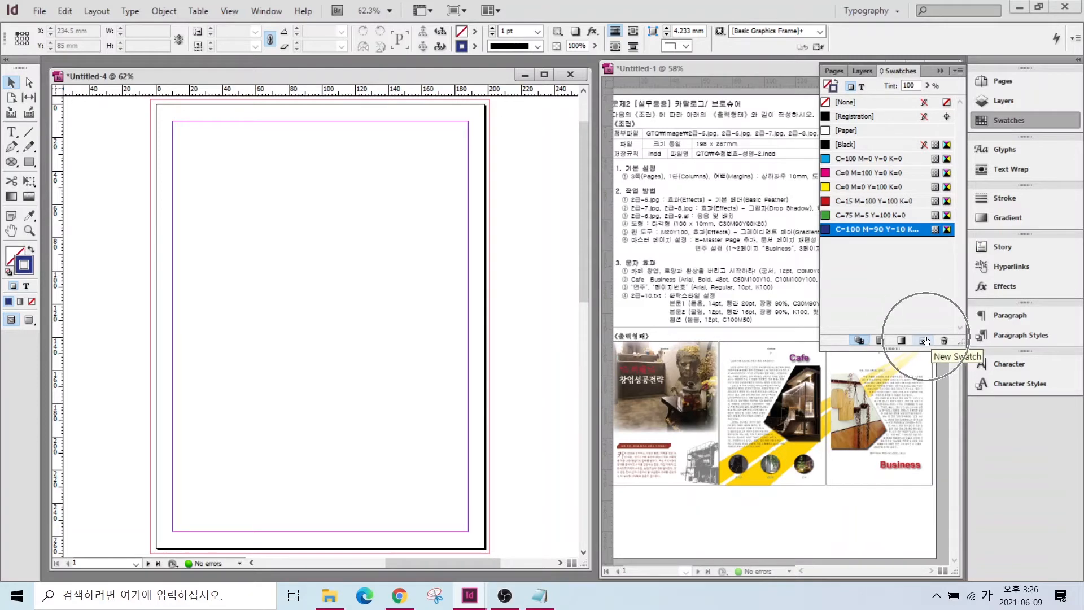
{"action": "left_click", "coordinate": [924, 341]}
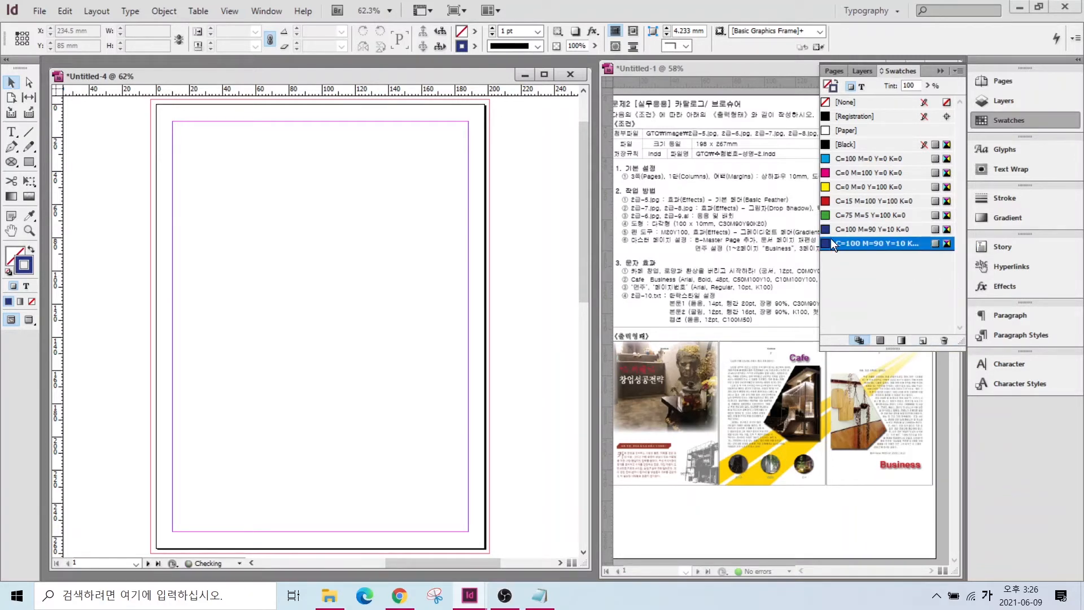
{"action": "key", "text": "ctrl"}
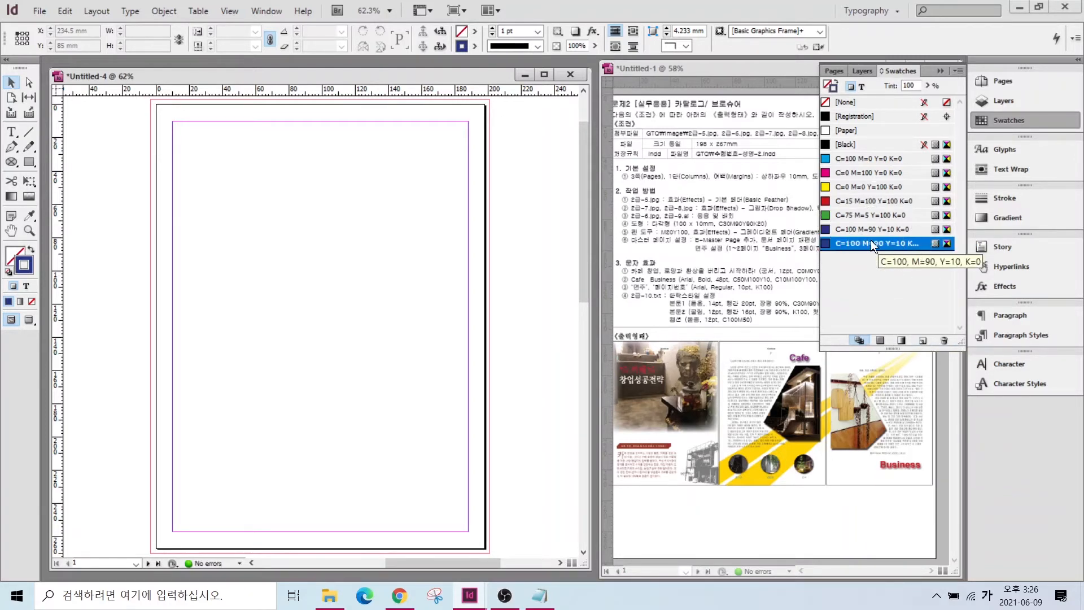
{"action": "double_click", "coordinate": [870, 243]}
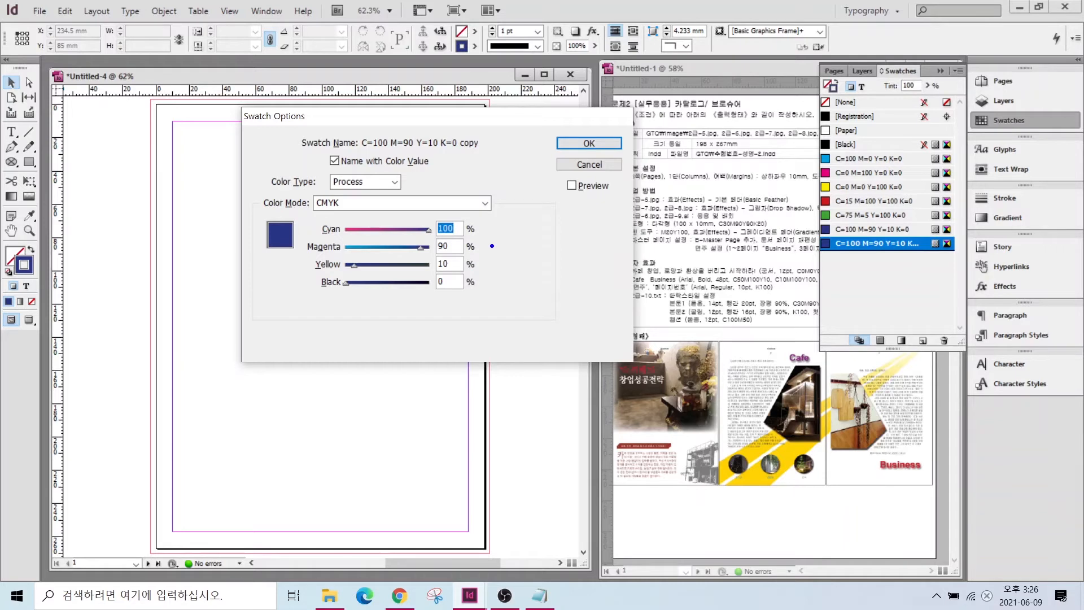
{"action": "left_click_drag", "start_coordinate": [738, 220], "coordinate": [698, 181]}
{"action": "type", "text": "30"}
{"action": "key", "text": "Tab"}
{"action": "key", "text": "Tab"}
{"action": "type", "text": "90"}
{"action": "key", "text": "Tab"}
{"action": "type", "text": "20"}
{"action": "key", "text": "Return"}
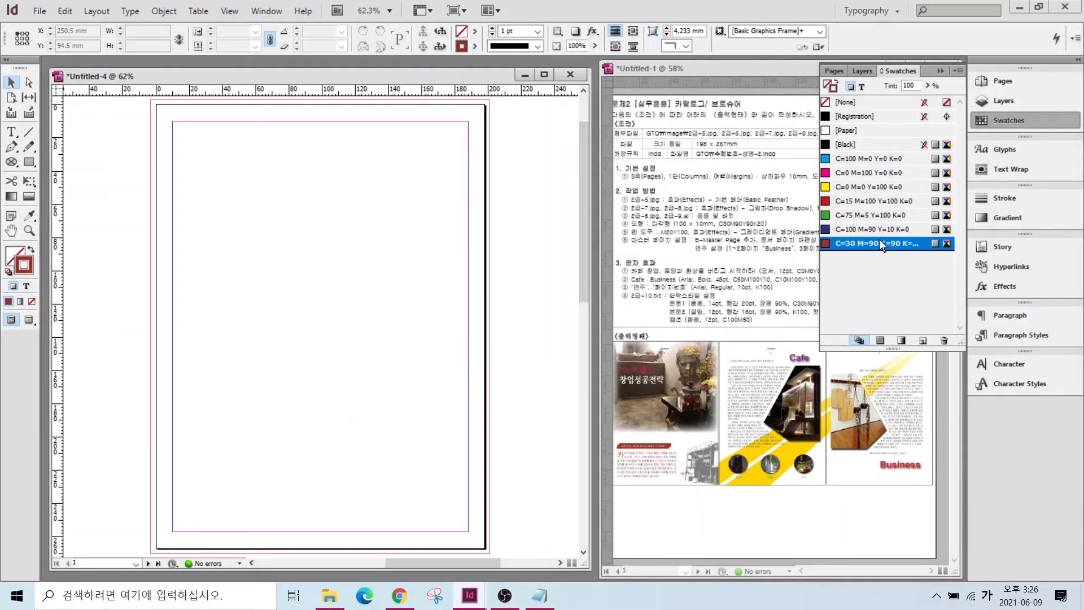
- Add a yellow C=0 M=20 Y=100 K=0 swatch
{"action": "left_click", "coordinate": [923, 342]}
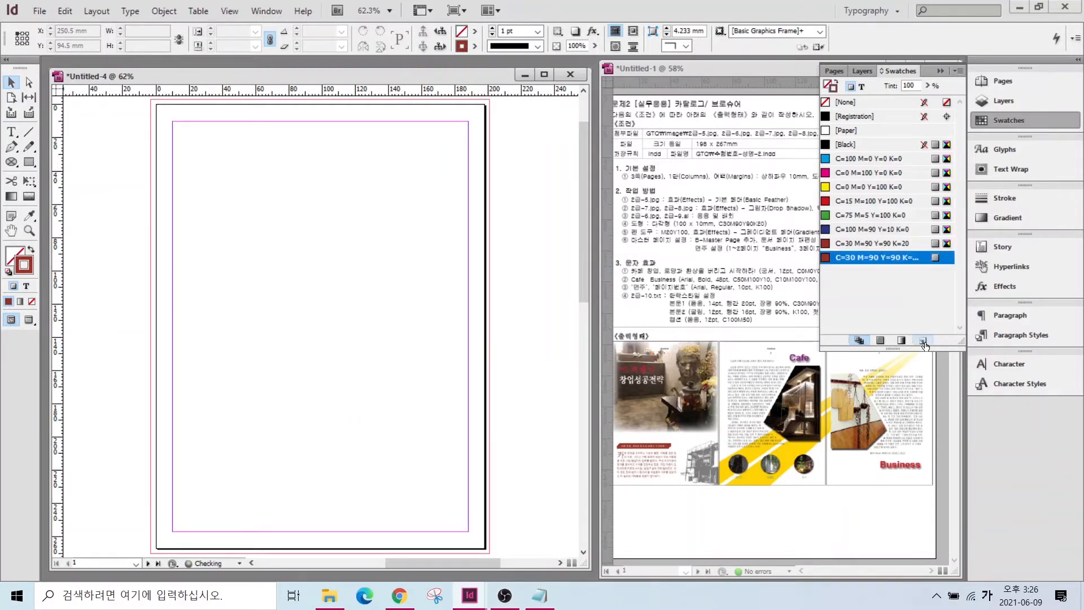
{"action": "double_click", "coordinate": [876, 256]}
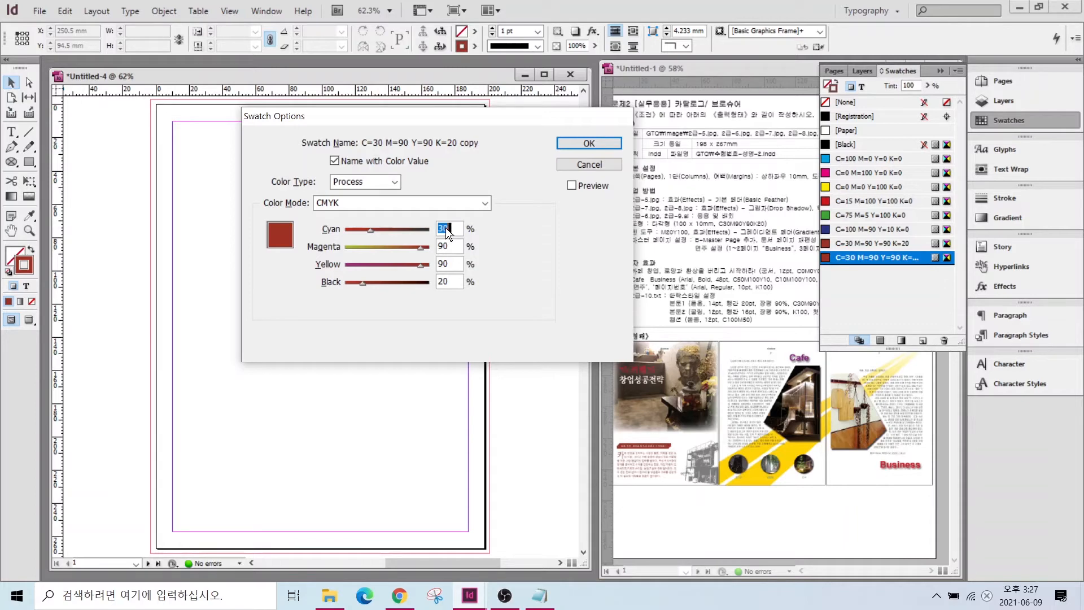
{"action": "type", "text": "0"}
{"action": "key", "text": "Tab"}
{"action": "type", "text": "20"}
{"action": "key", "text": "Tab"}
{"action": "type", "text": "100"}
{"action": "key", "text": "Tab"}
{"action": "type", "text": "0"}
{"action": "key", "text": "Return"}
- Add another copy of the yellow swatch with its first ink value set to 0
{"action": "left_click", "coordinate": [923, 340]}
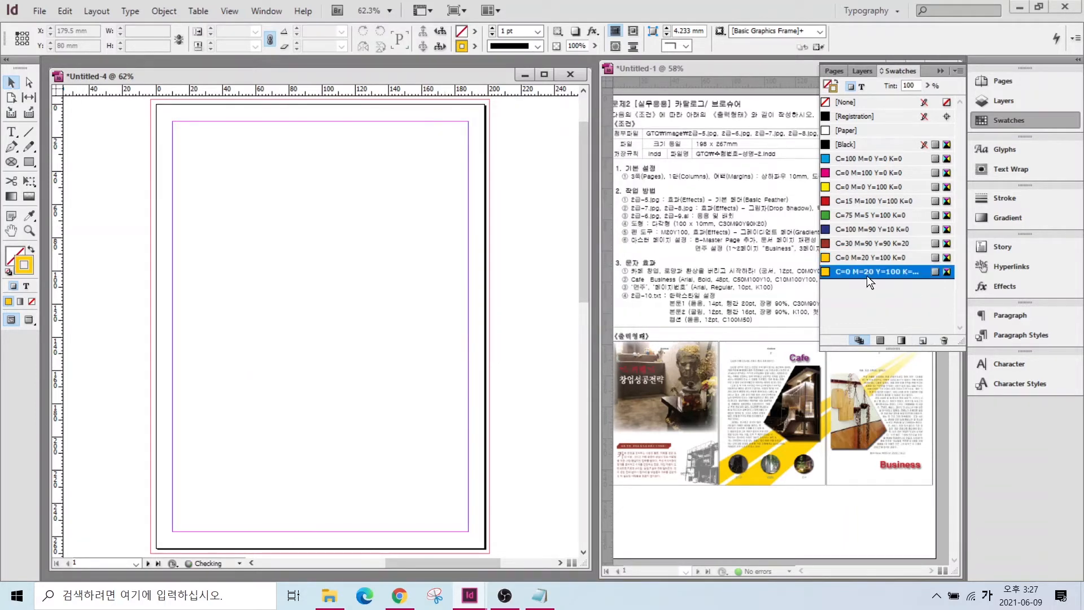
{"action": "double_click", "coordinate": [872, 274]}
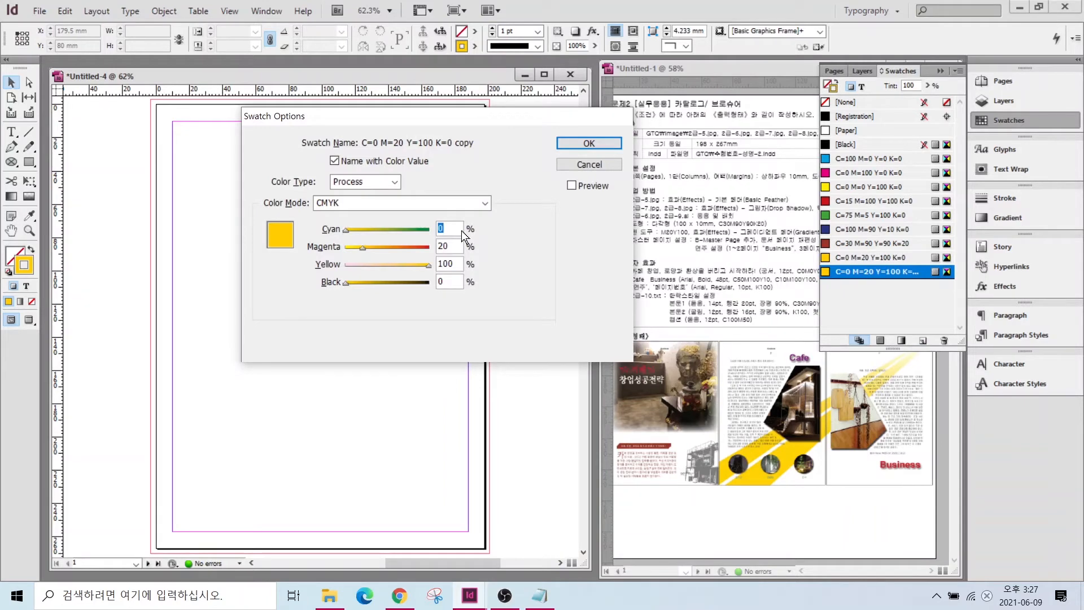
{"action": "type", "text": "0"}
{"action": "key", "text": "Tab"}
{"action": "type", "text": "0"}
{"action": "key", "text": "Tab"}
{"action": "type", "text": "0"}
{"action": "key", "text": "Tab"}
{"action": "key", "text": "Return"}
- Add a purple C=50 M=100 Y=10 K=0 swatch
{"action": "left_click", "coordinate": [923, 341]}
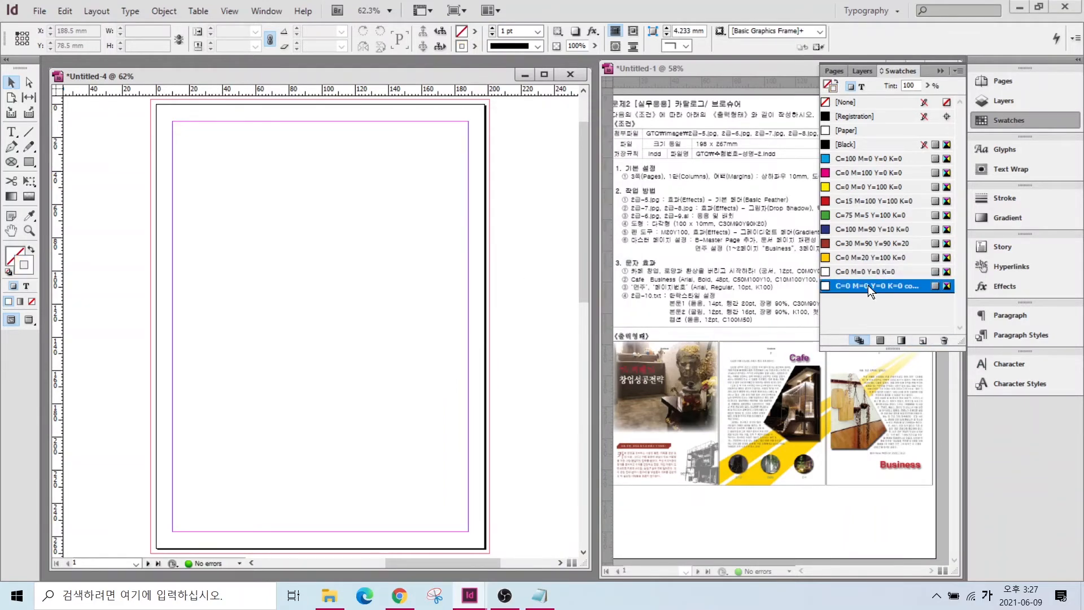
{"action": "double_click", "coordinate": [868, 286]}
{"action": "type", "text": "50"}
{"action": "key", "text": "Tab"}
{"action": "type", "text": "100"}
{"action": "key", "text": "Tab"}
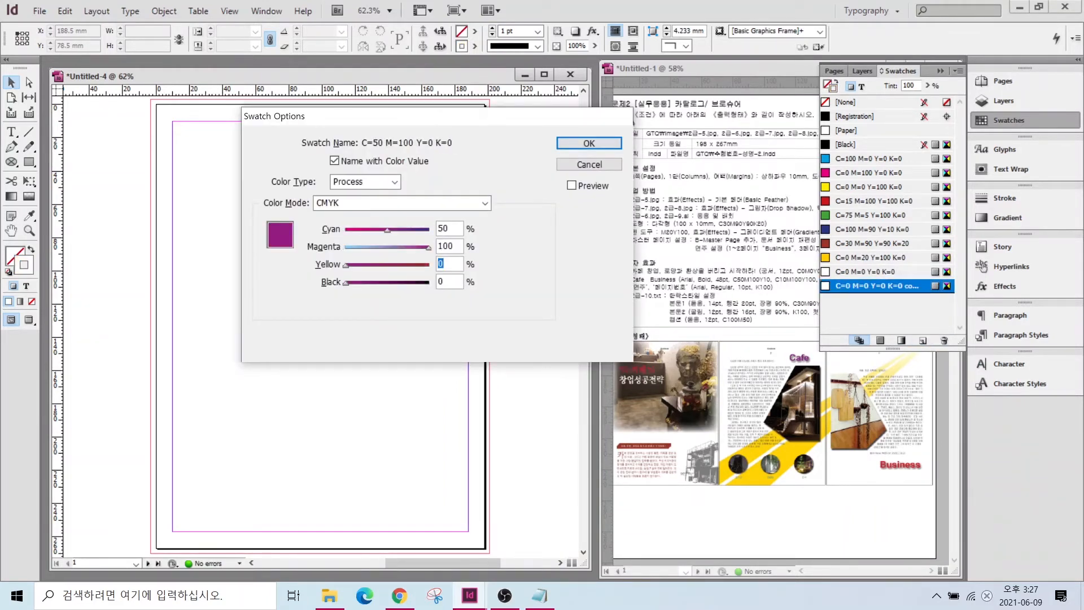
{"action": "type", "text": "10"}
{"action": "key", "text": "Return"}
- Add a pink C=10 M=100 Y=100 K=0 swatch
{"action": "left_click", "coordinate": [922, 341]}
{"action": "double_click", "coordinate": [861, 300]}
{"action": "type", "text": "10"}
{"action": "key", "text": "Tab"}
{"action": "type", "text": "1"}
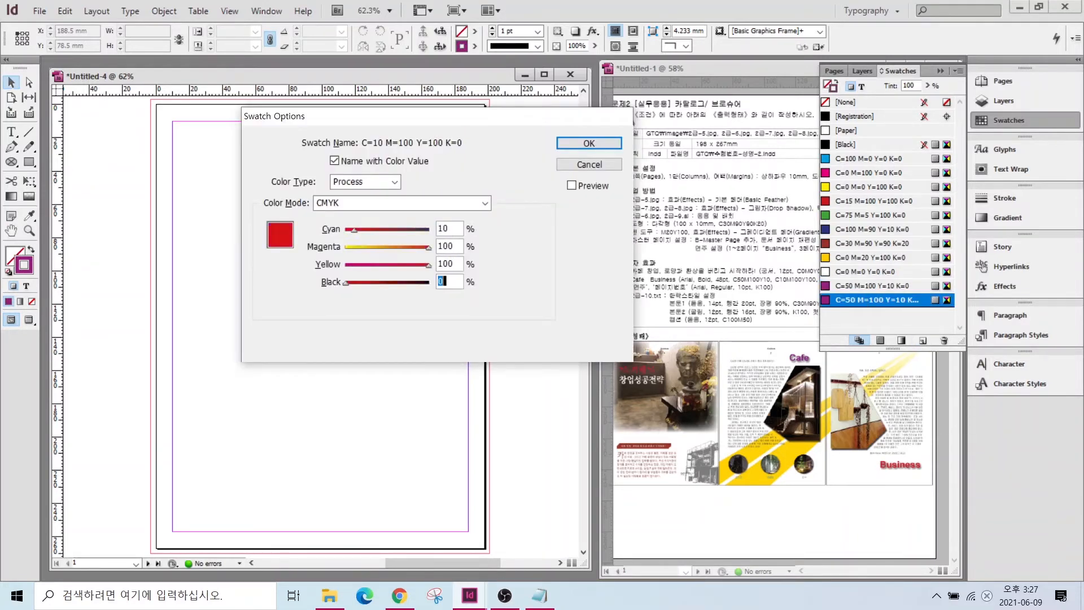
{"action": "key", "text": "Return"}
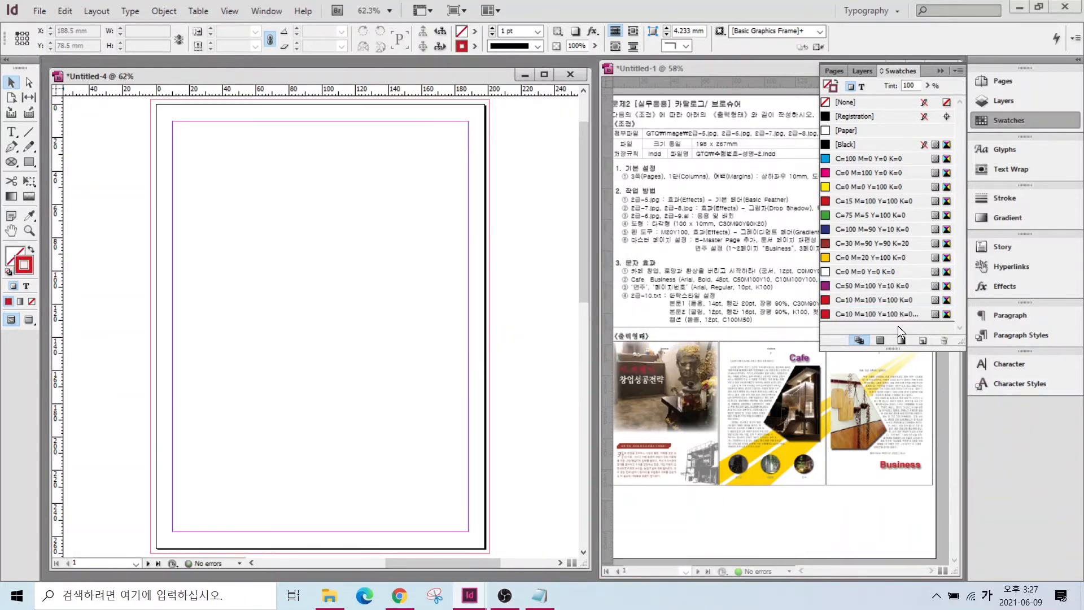
- Add another swatch copy with its first ink values set to 30 and 90
{"action": "left_click", "coordinate": [921, 340]}
{"action": "double_click", "coordinate": [874, 314]}
{"action": "type", "text": "30"}
{"action": "key", "text": "Tab"}
{"action": "type", "text": "90"}
{"action": "key", "text": "Tab"}
{"action": "type", "text": "90"}
- Add a blue C=100 M=50 Y=0 K=0 swatch
{"action": "key", "text": "Tab"}
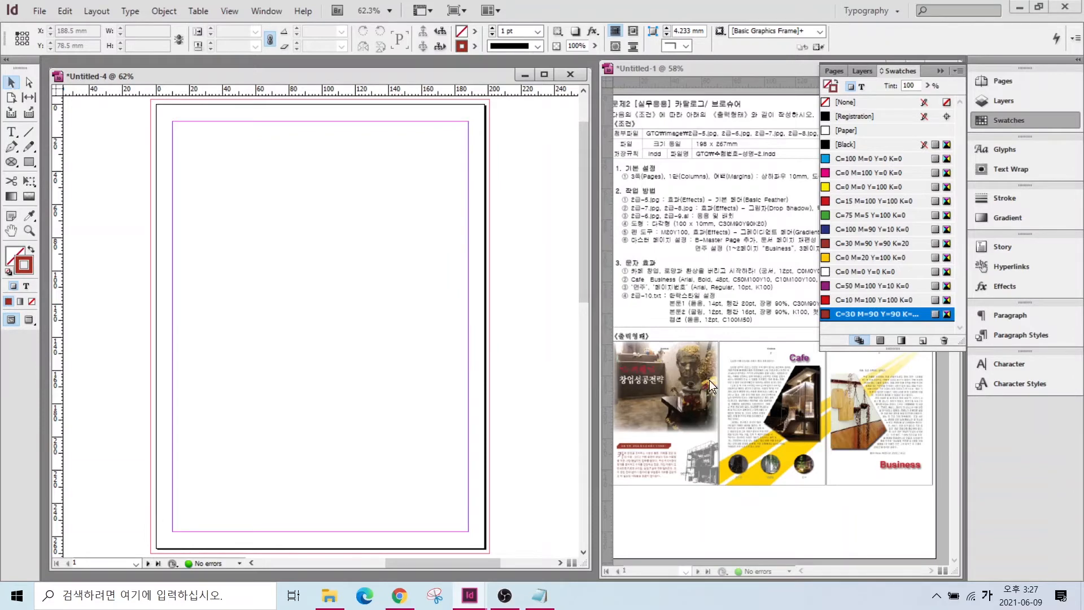
{"action": "left_click", "coordinate": [921, 340]}
{"action": "double_click", "coordinate": [869, 327]}
{"action": "type", "text": "100"}
{"action": "key", "text": "Tab"}
{"action": "type", "text": "0"}
{"action": "key", "text": "Tab"}
{"action": "type", "text": "50"}
{"action": "key", "text": "Tab"}
{"action": "type", "text": "0"}
{"action": "left_click_drag", "start_coordinate": [457, 248], "coordinate": [422, 209]}
{"action": "type", "text": "50"}
{"action": "key", "text": "Tab"}
{"action": "type", "text": "0"}
{"action": "key", "text": "Tab"}
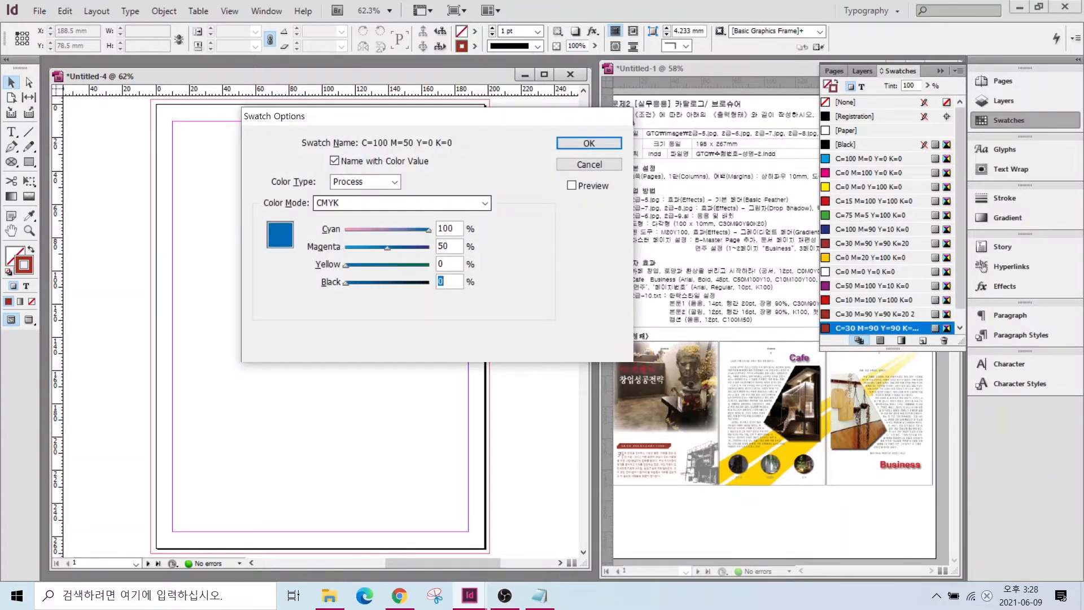
{"action": "key", "text": "Return"}
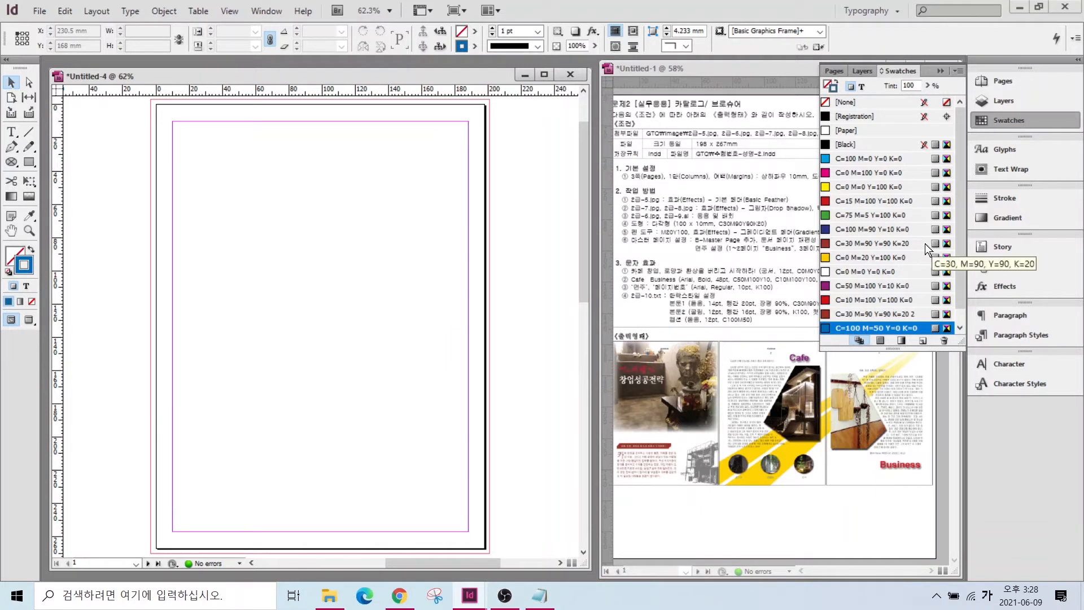
- Set the [Basic Paragraph] style's font family to Gulim
{"action": "left_click", "coordinate": [996, 118]}
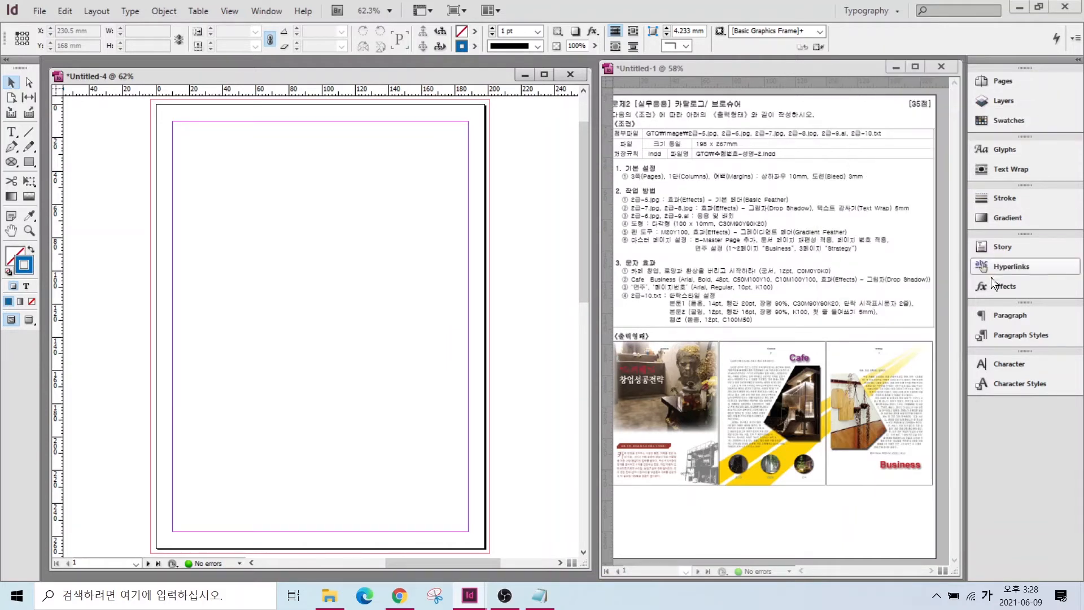
{"action": "key", "text": "alt+2"}
{"action": "mouse_move", "coordinate": [666, 283]}
{"action": "left_mouse_down"}
{"action": "mouse_move", "coordinate": [748, 323]}
{"action": "mouse_move", "coordinate": [816, 338]}
{"action": "left_mouse_up"}
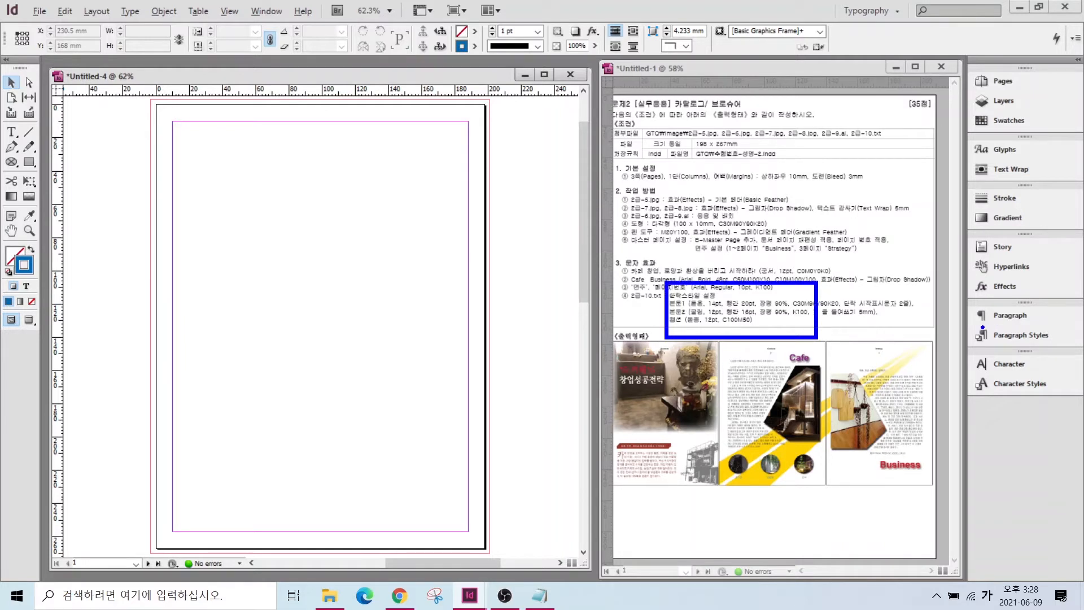
{"action": "key", "text": "Escape"}
{"action": "left_click", "coordinate": [1011, 334]}
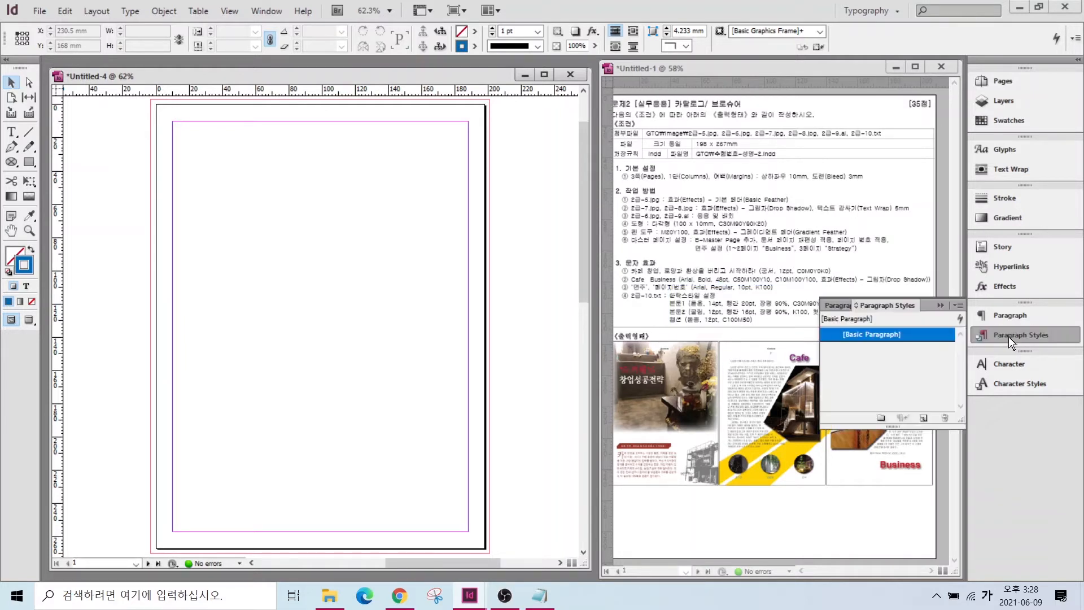
{"action": "double_click", "coordinate": [855, 334]}
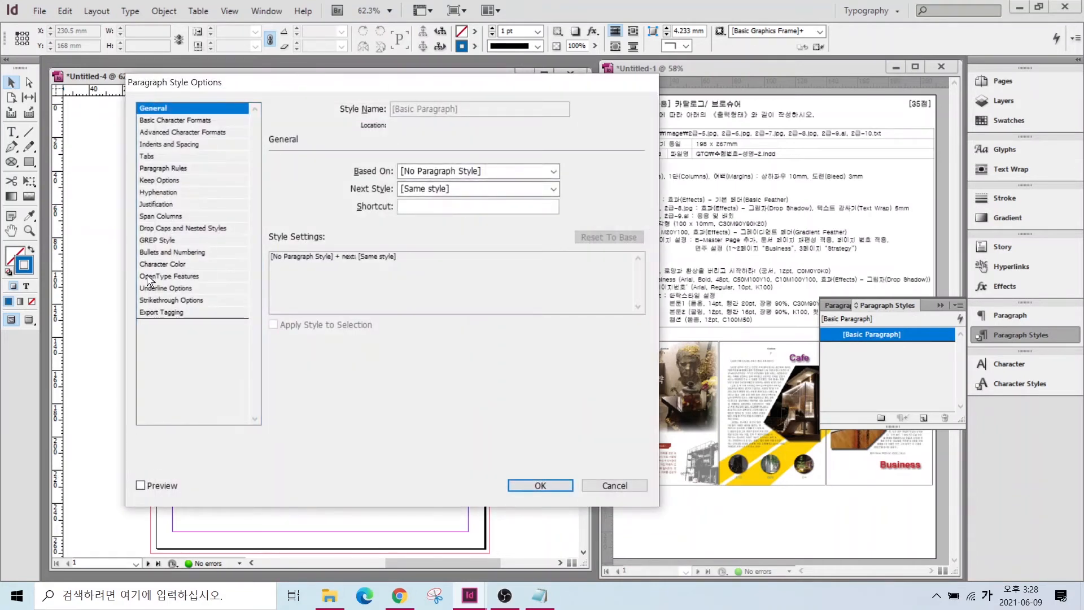
{"action": "left_click", "coordinate": [155, 121]}
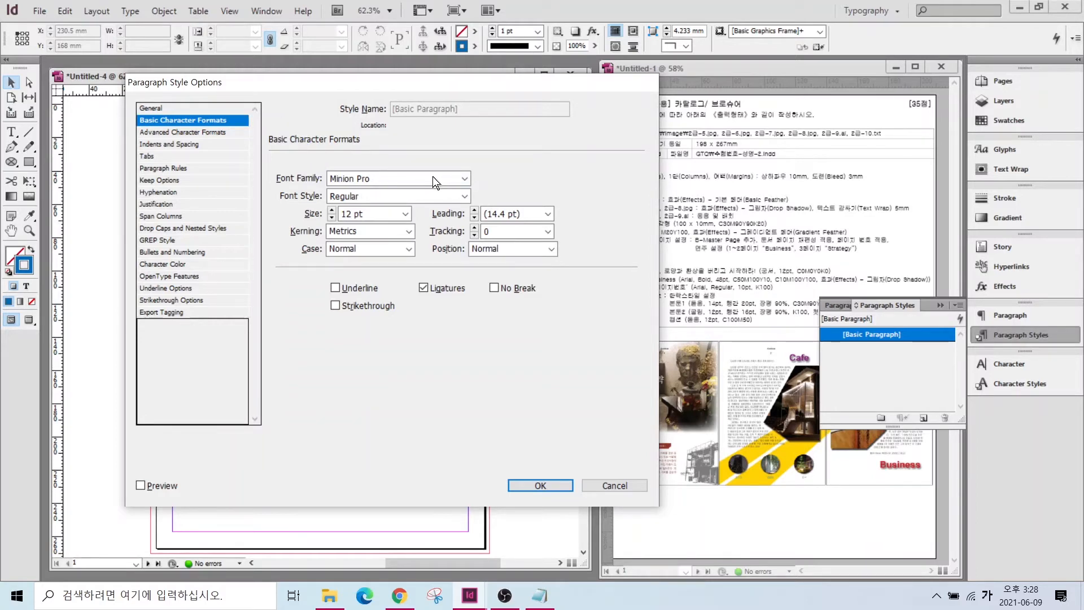
{"action": "left_click", "coordinate": [462, 181]}
{"action": "left_click_drag", "start_coordinate": [472, 223], "coordinate": [475, 9]}
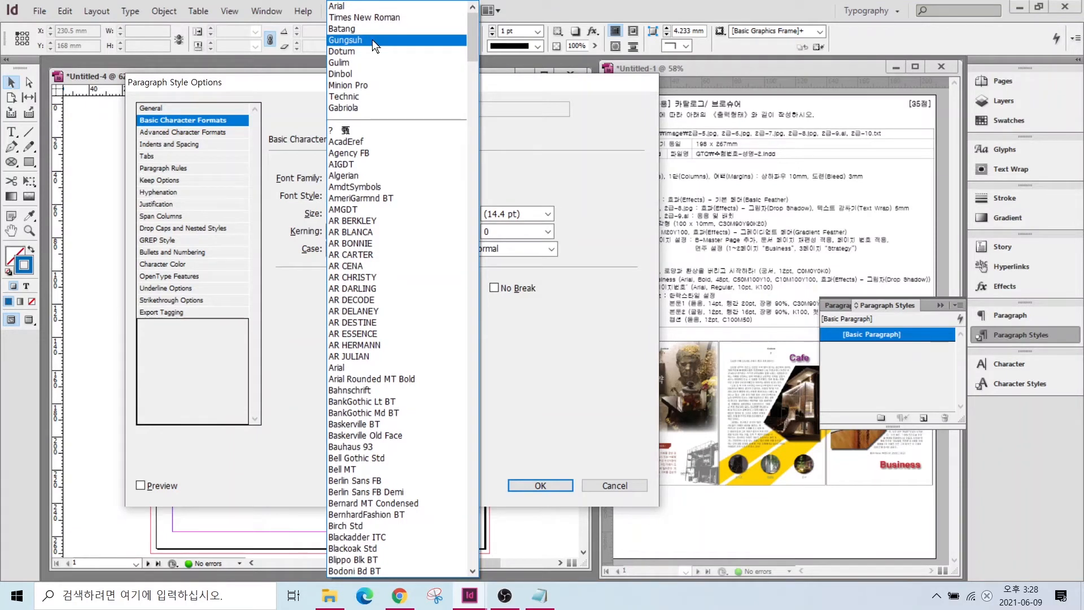
{"action": "left_click", "coordinate": [342, 63]}
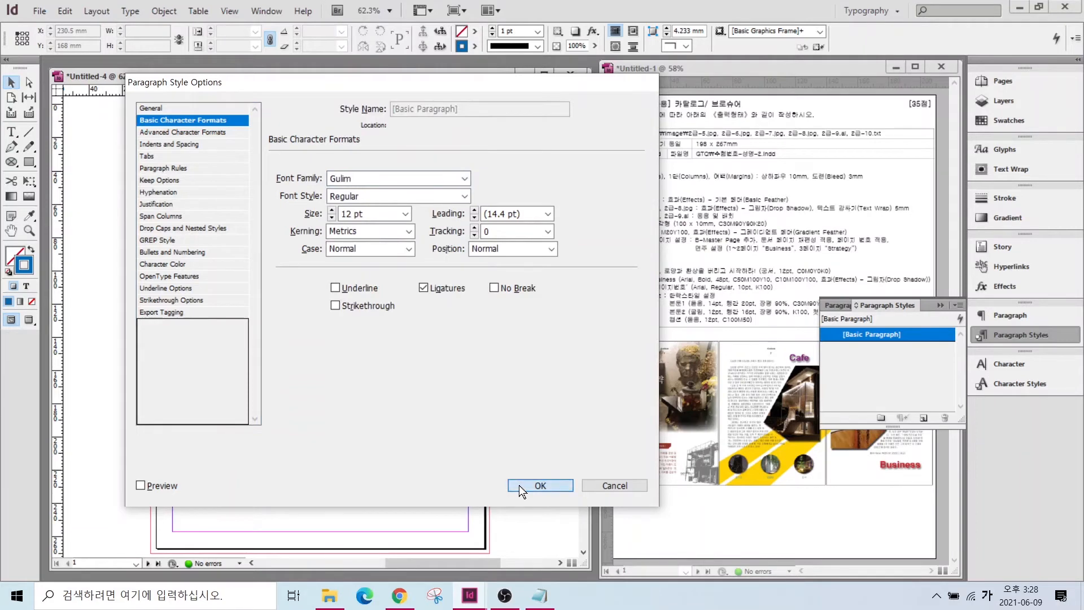
{"action": "left_click", "coordinate": [518, 485]}
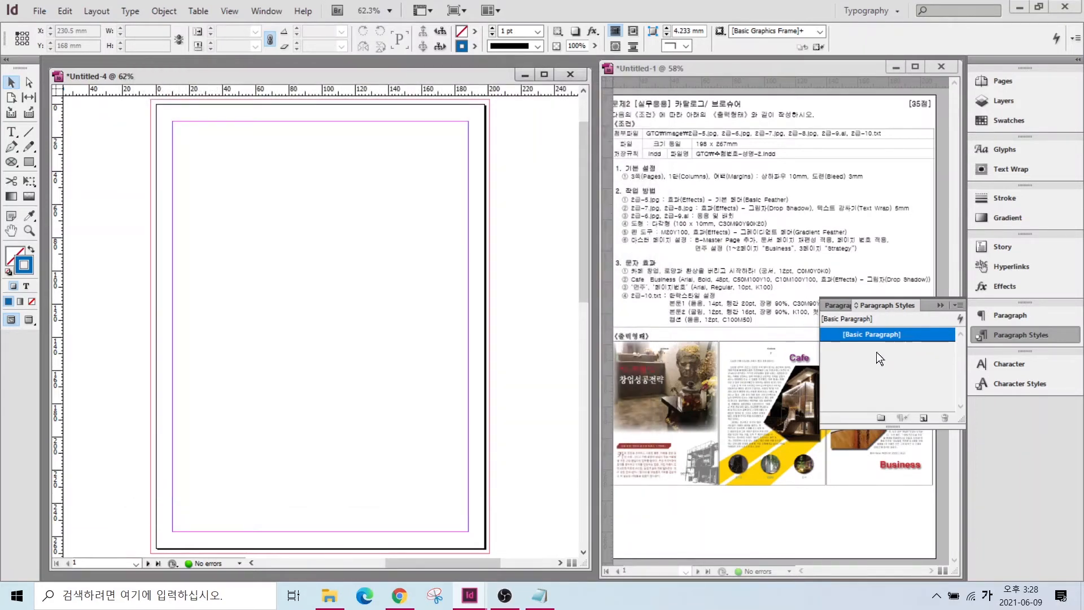
- Create a new paragraph style and name it 본문1
{"action": "left_click", "coordinate": [923, 419]}
{"action": "left_click", "coordinate": [865, 348]}
{"action": "left_click", "coordinate": [925, 347]}
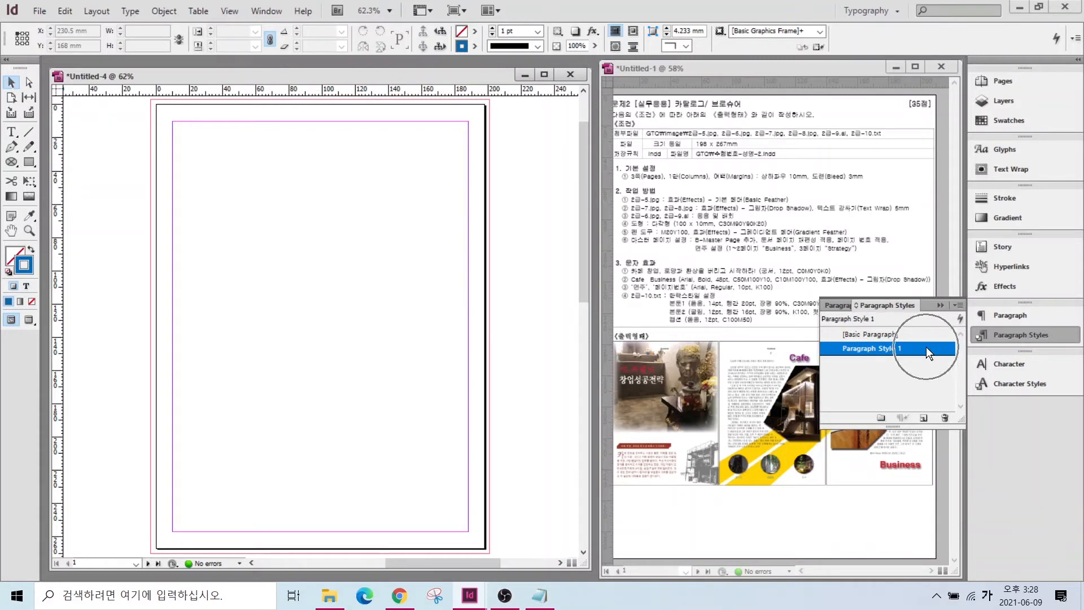
{"action": "double_click", "coordinate": [925, 348]}
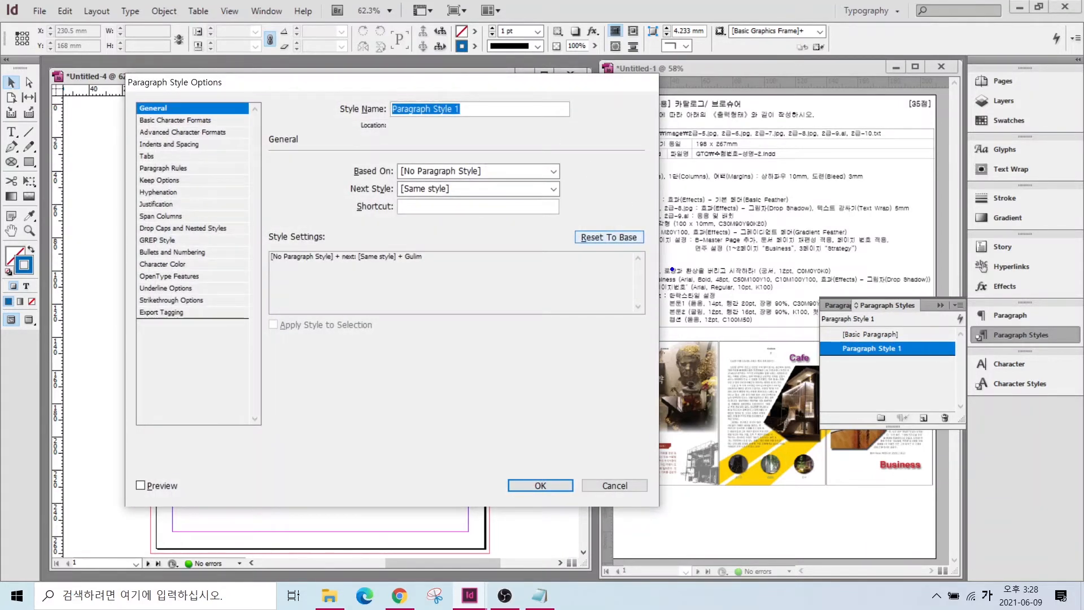
{"action": "left_click_drag", "start_coordinate": [678, 299], "coordinate": [636, 242]}
{"action": "left_click_drag", "start_coordinate": [704, 303], "coordinate": [743, 259]}
{"action": "left_click_drag", "start_coordinate": [751, 298], "coordinate": [784, 261]}
{"action": "left_click_drag", "start_coordinate": [796, 297], "coordinate": [845, 261]}
{"action": "key", "text": "Escape"}
{"action": "left_click_drag", "start_coordinate": [461, 110], "coordinate": [307, 113]}
{"action": "type", "text": "본문1"}
- Give 본문1 the Dotum font, a larger size and leading, and 90% horizontal scale
{"action": "left_click", "coordinate": [161, 120]}
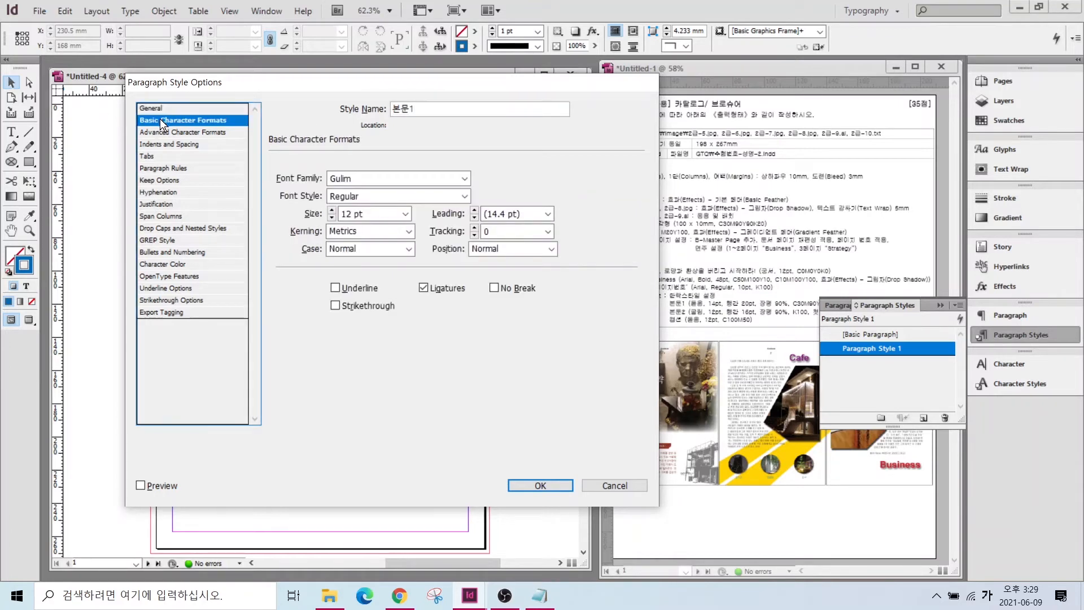
{"action": "left_click", "coordinate": [462, 180]}
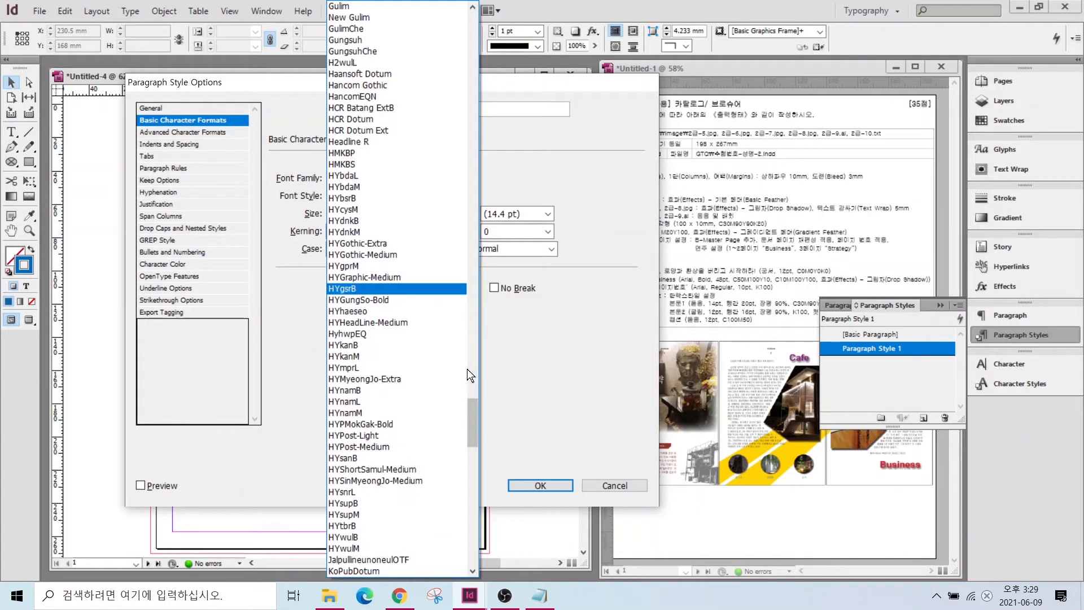
{"action": "scroll", "coordinate": [466, 368], "scroll_direction": "up", "scroll_amount": 4}
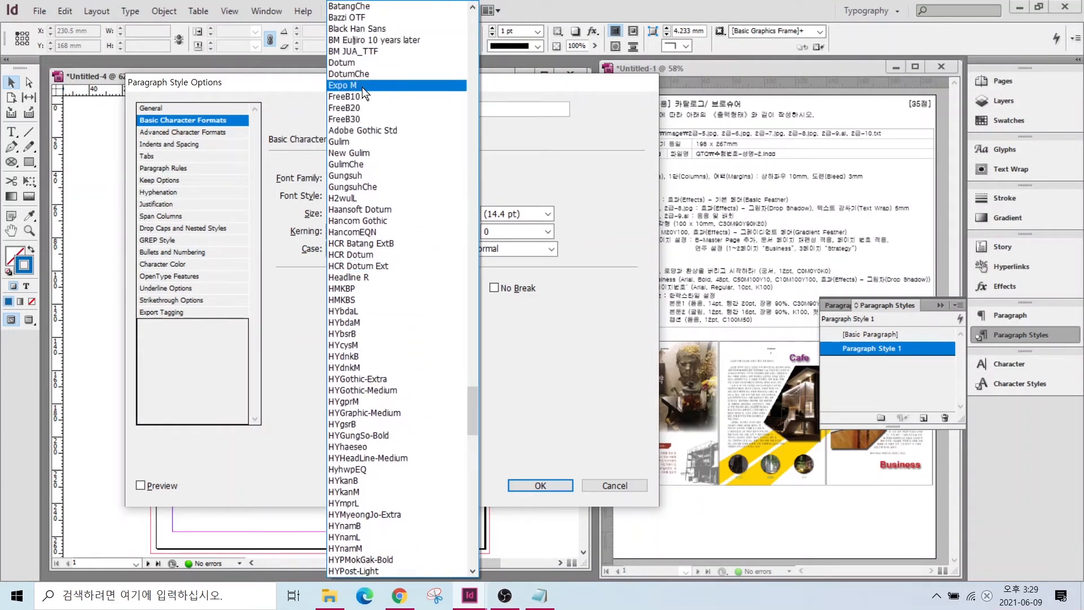
{"action": "left_click", "coordinate": [353, 61]}
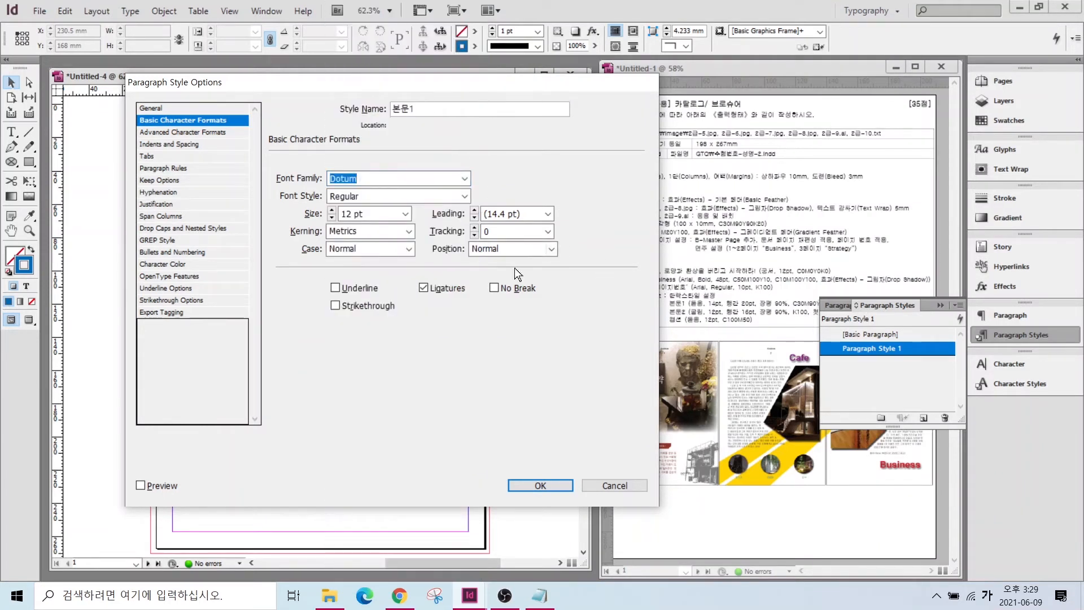
{"action": "left_click", "coordinate": [331, 210]}
{"action": "left_click", "coordinate": [473, 209]}
{"action": "left_click", "coordinate": [473, 210]}
{"action": "left_click", "coordinate": [472, 210]}
{"action": "left_click", "coordinate": [163, 134]}
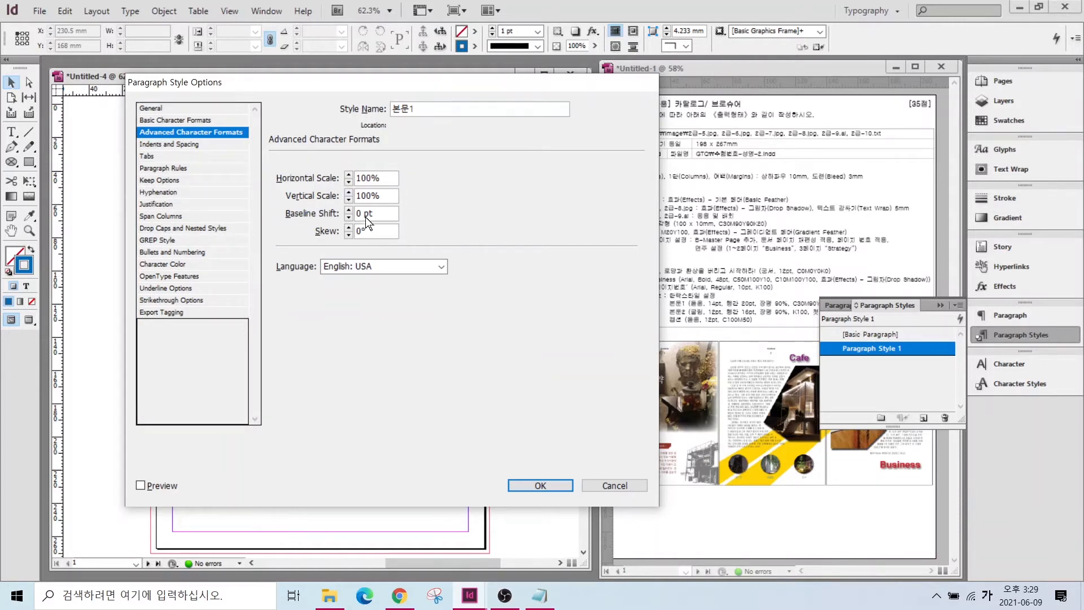
{"action": "left_click_drag", "start_coordinate": [386, 176], "coordinate": [328, 175]}
{"action": "type", "text": "90"}
- Make 본문1's text dark red C=30 M=90 Y=90 K=20 with a 2-line, 1-character drop cap
{"action": "left_click", "coordinate": [152, 265]}
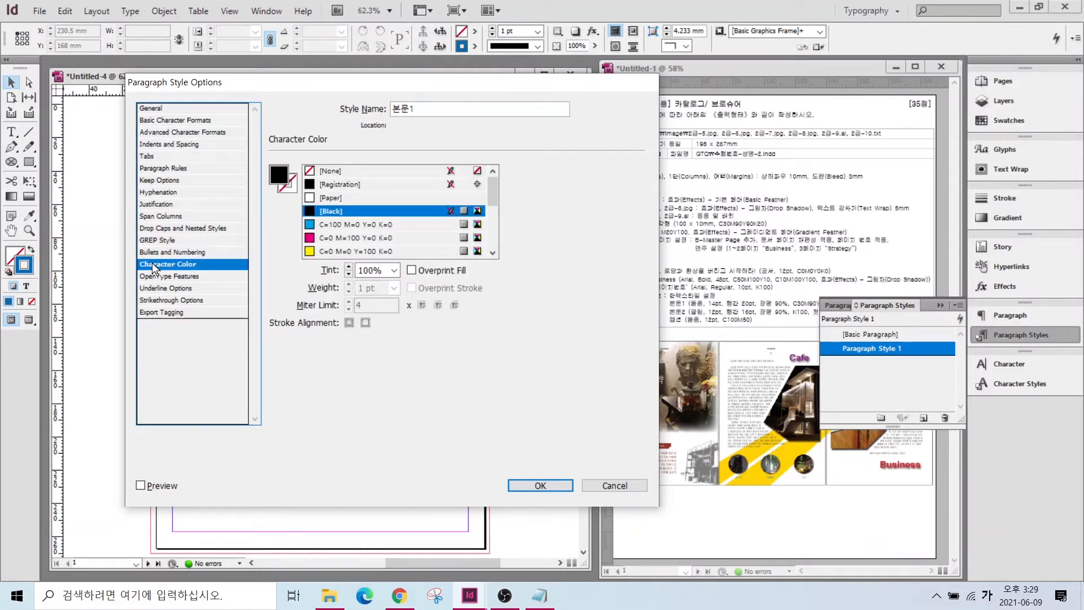
{"action": "left_click_drag", "start_coordinate": [493, 191], "coordinate": [492, 244]}
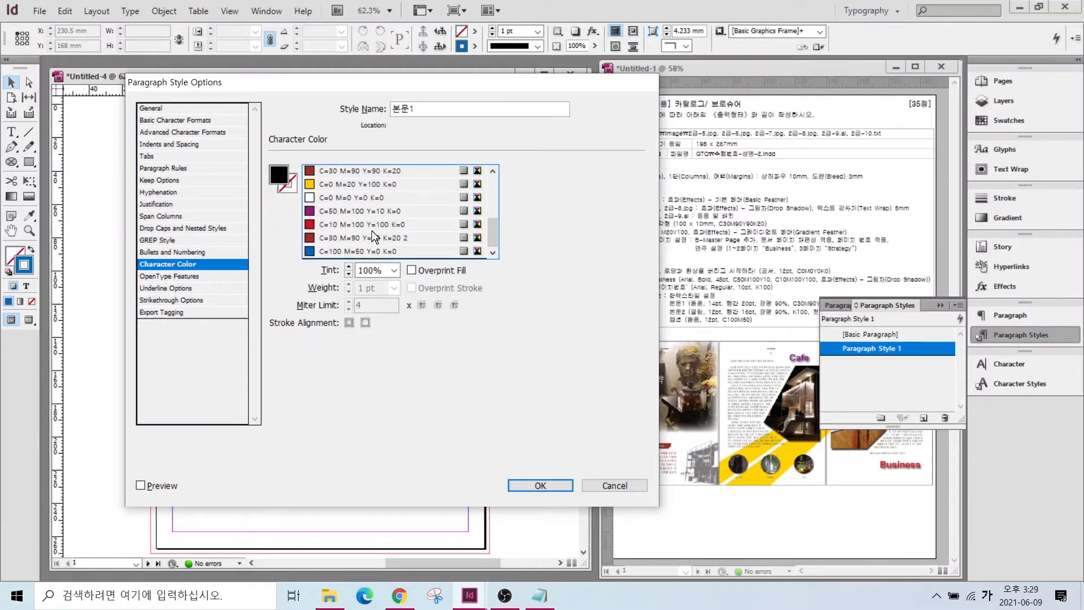
{"action": "left_click", "coordinate": [352, 238]}
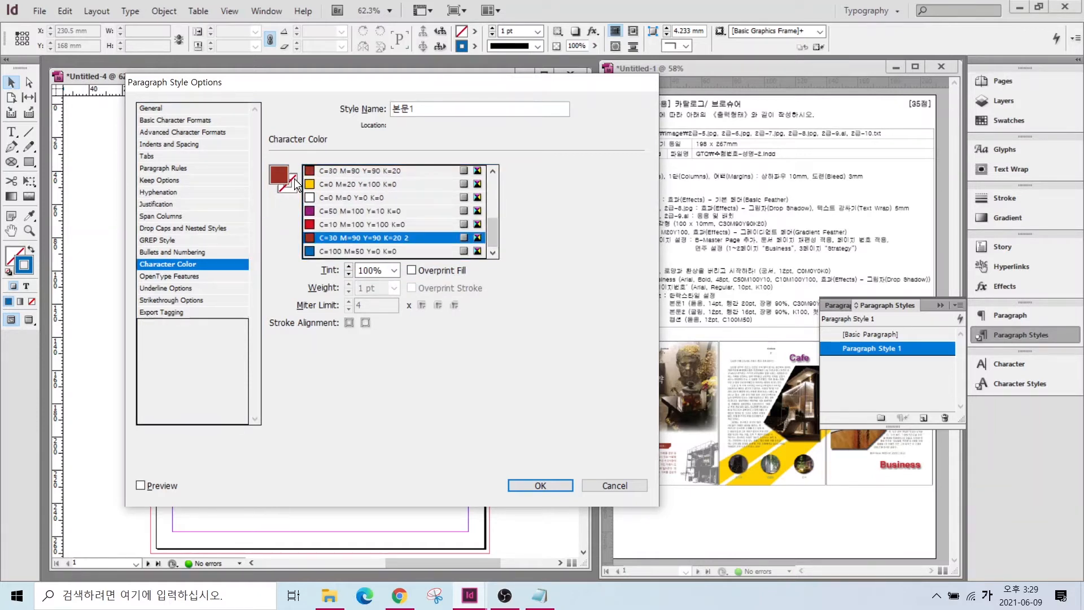
{"action": "left_click", "coordinate": [172, 228]}
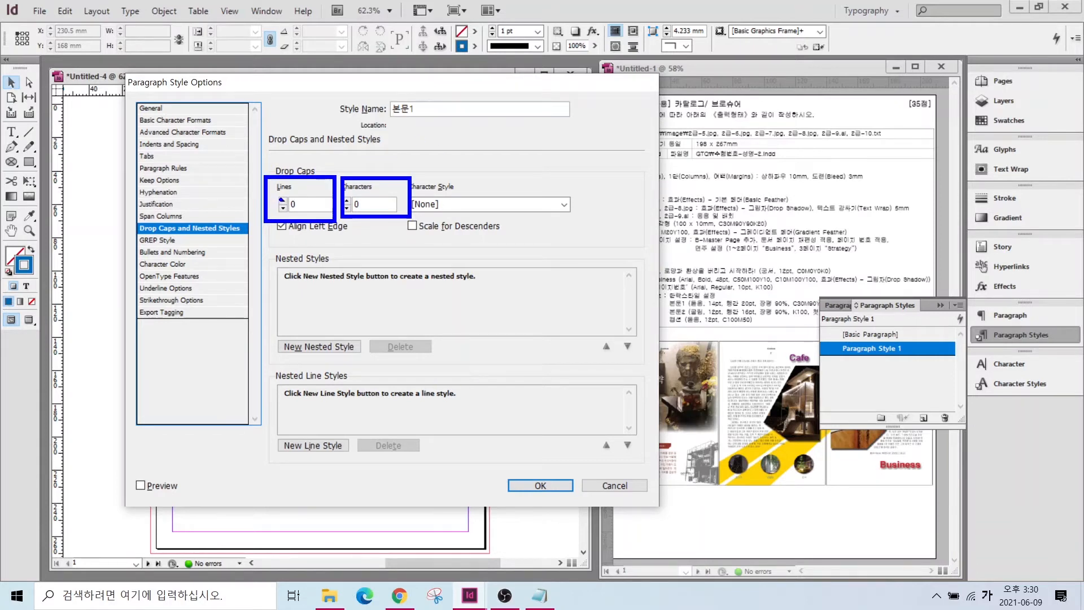
{"action": "left_click", "coordinate": [281, 201]}
{"action": "left_click", "coordinate": [281, 201]}
{"action": "left_click", "coordinate": [347, 201]}
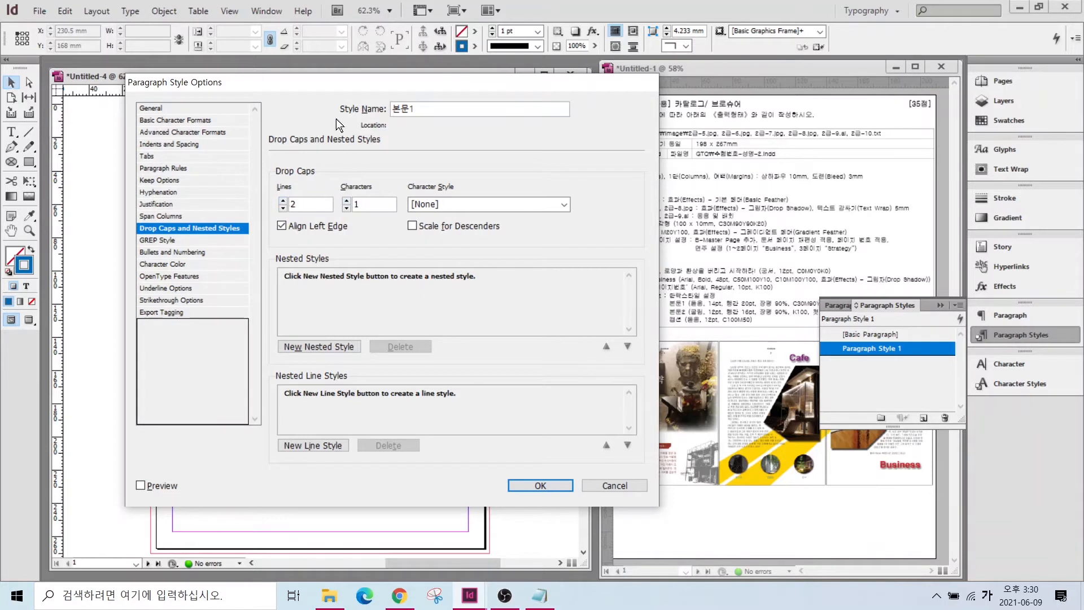
{"action": "left_click_drag", "start_coordinate": [298, 83], "coordinate": [212, 100]}
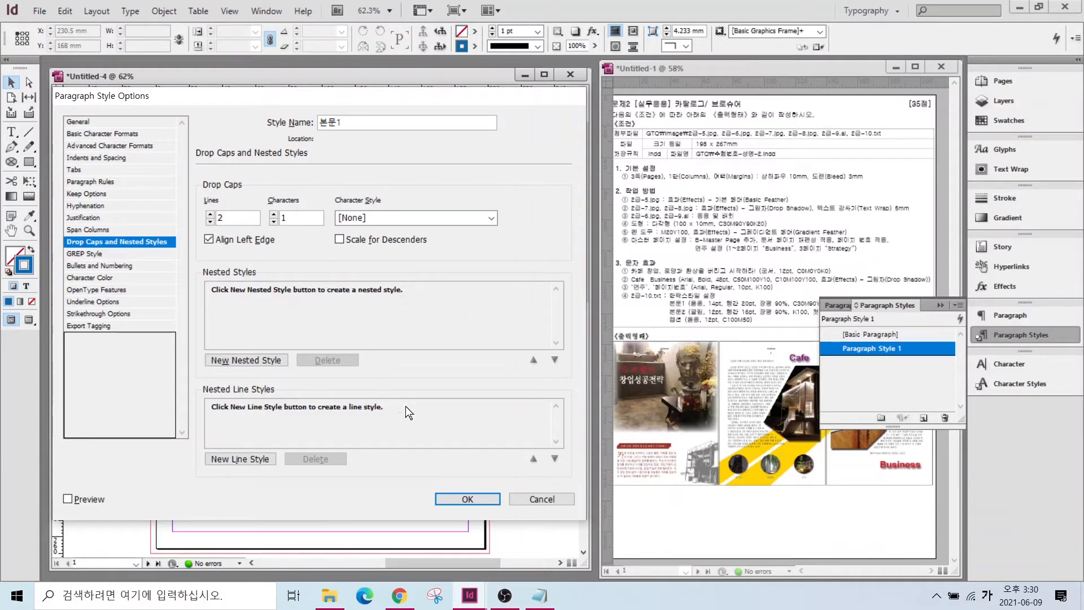
{"action": "left_click", "coordinate": [466, 500]}
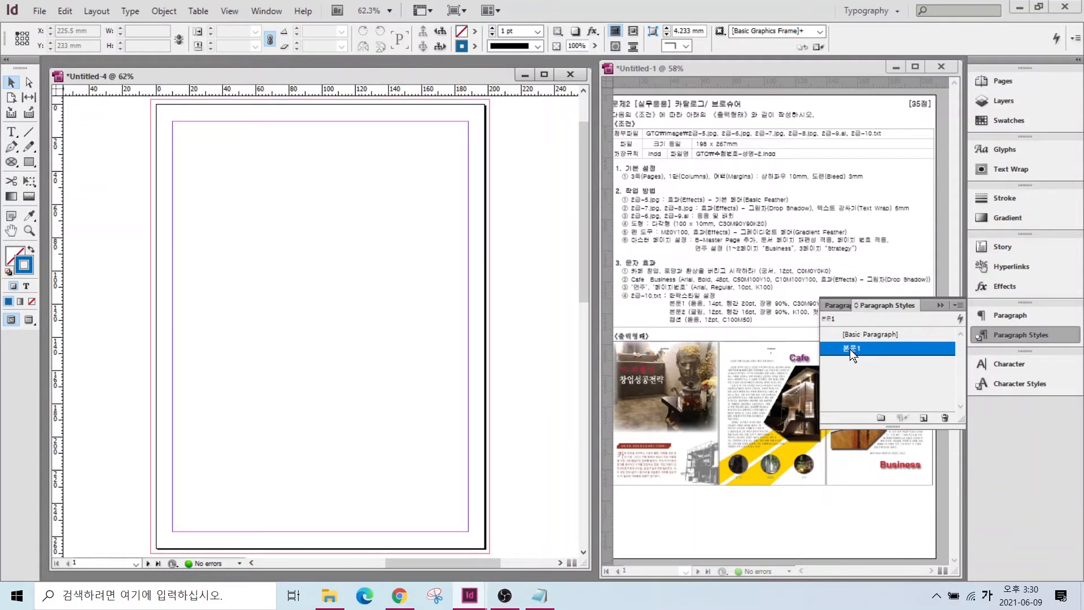
- Create a new paragraph style named 본문2 with a 90% horizontal scale
{"action": "left_click", "coordinate": [858, 335]}
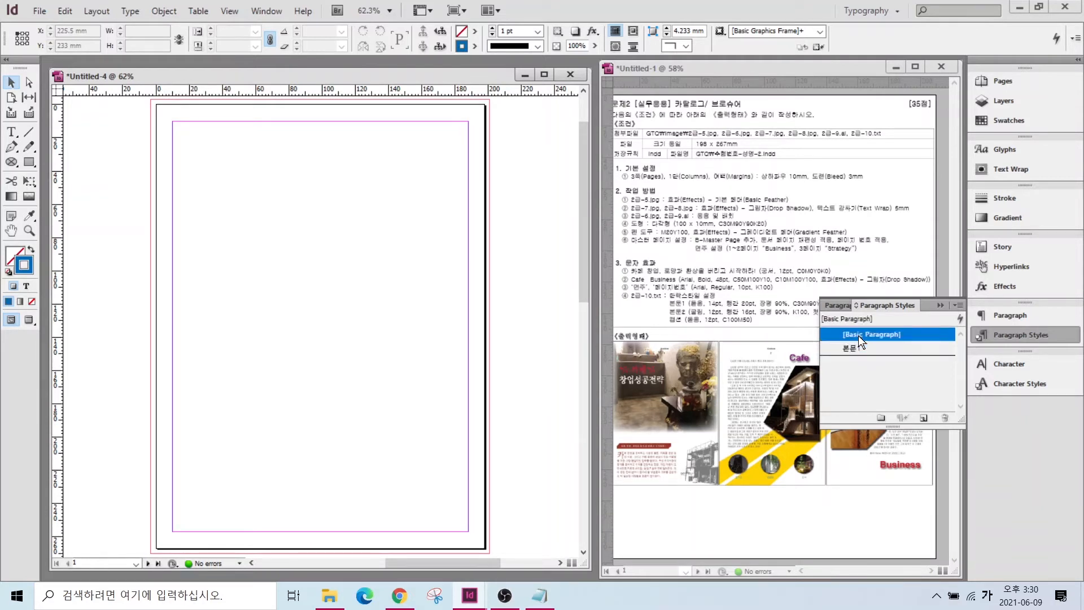
{"action": "left_click", "coordinate": [924, 419]}
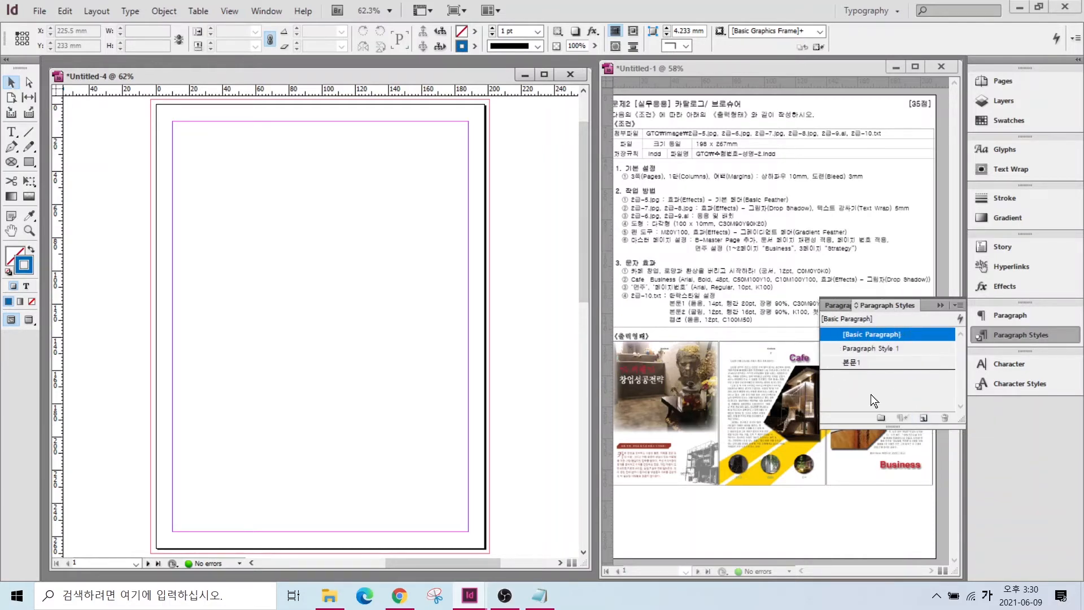
{"action": "double_click", "coordinate": [871, 348]}
{"action": "type", "text": "본문2"}
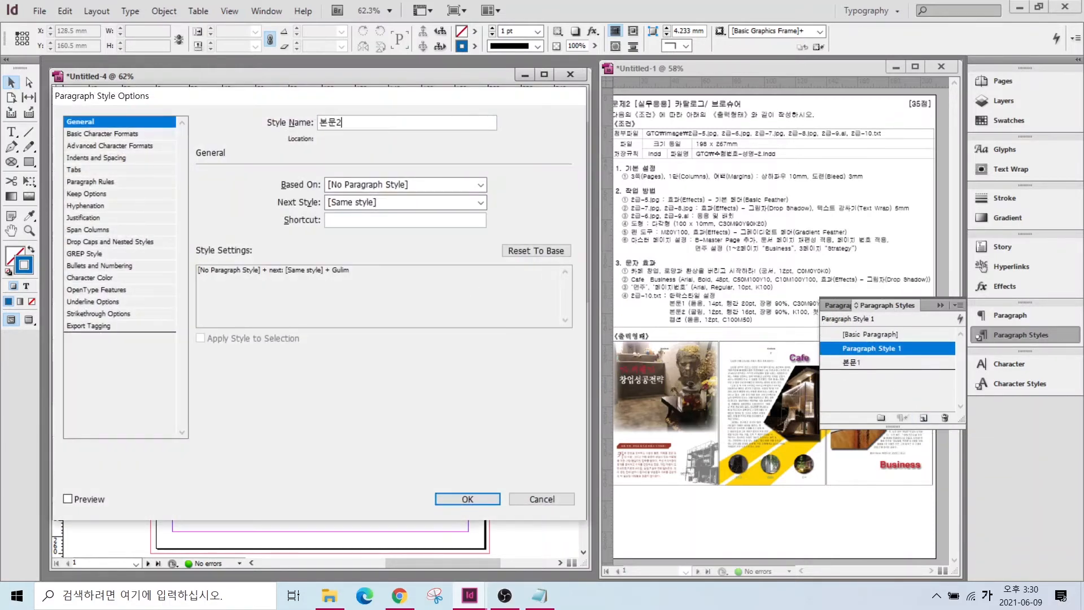
{"action": "left_click", "coordinate": [71, 134]}
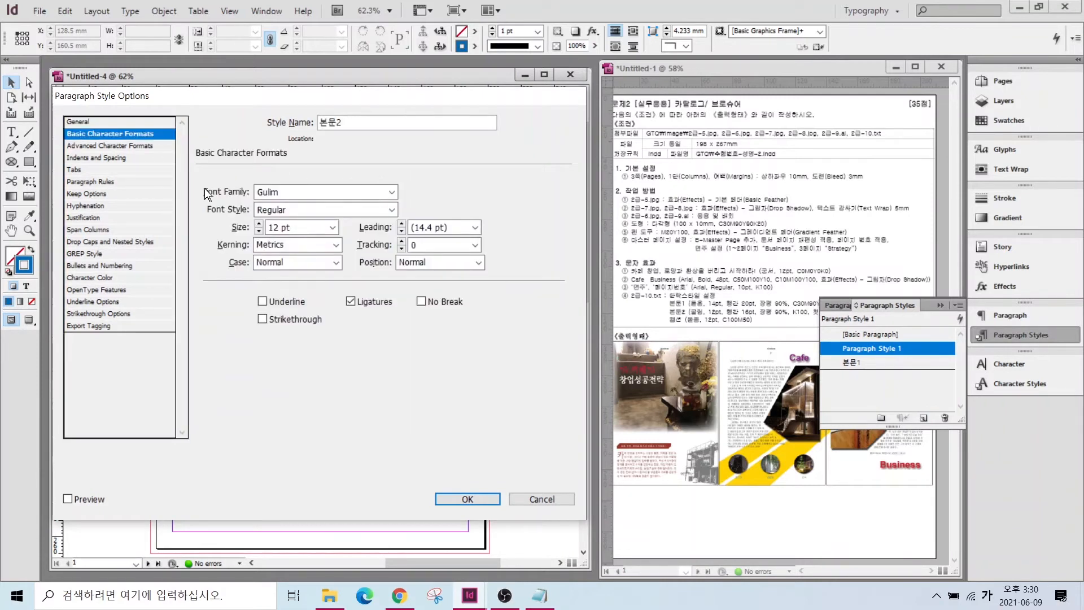
{"action": "double_click", "coordinate": [401, 224]}
{"action": "left_click", "coordinate": [85, 145]}
{"action": "left_click_drag", "start_coordinate": [308, 190], "coordinate": [250, 220]}
{"action": "type", "text": "90"}
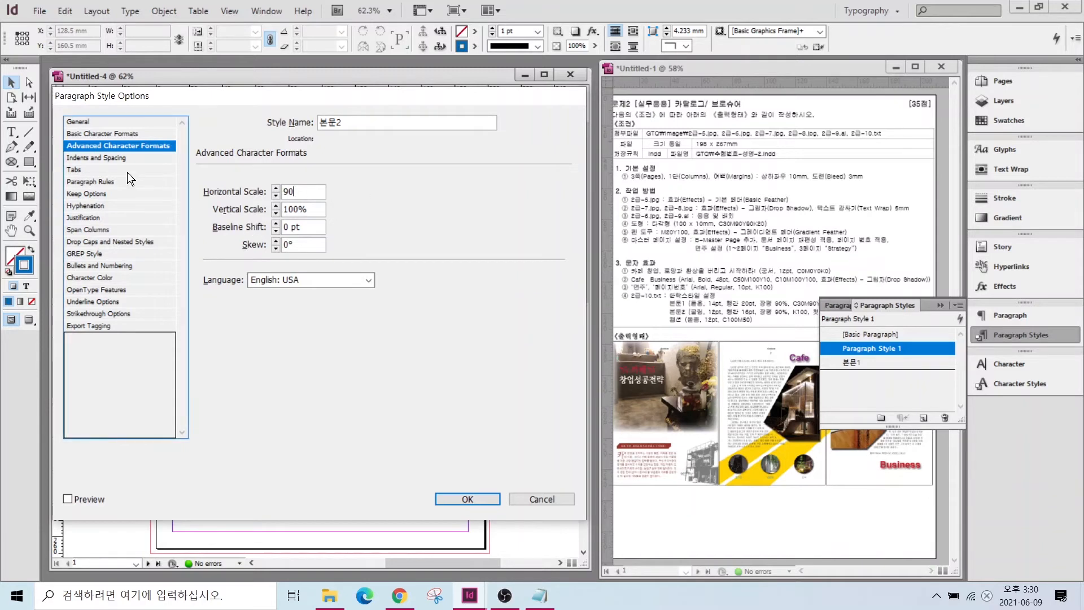
- Give 본문2 a 5 mm first-line indent and save the style
{"action": "left_click", "coordinate": [95, 157]}
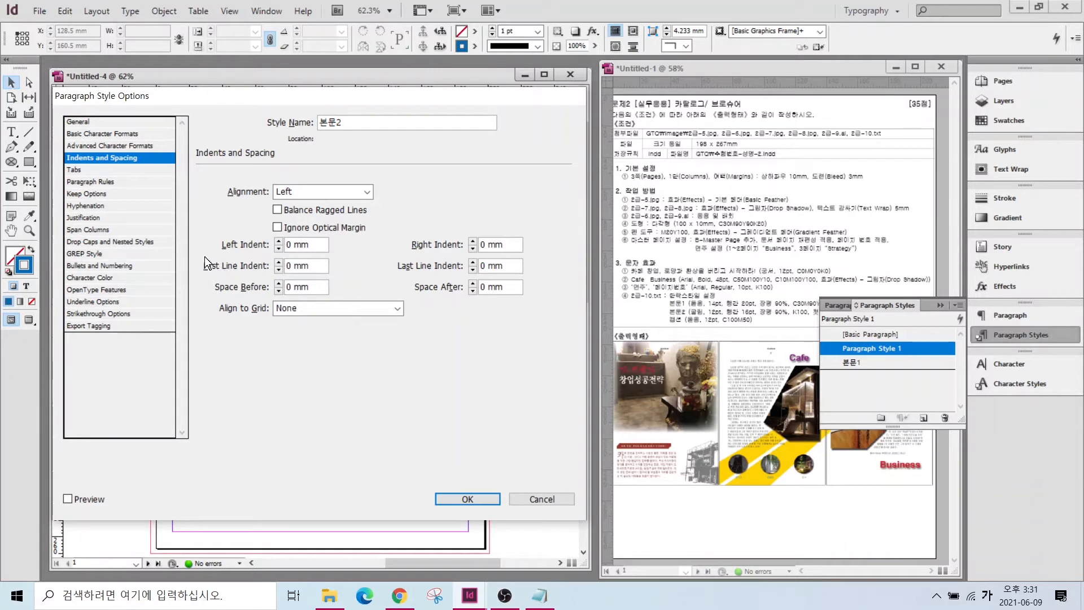
{"action": "left_click_drag", "start_coordinate": [196, 256], "coordinate": [340, 275]}
{"action": "key", "text": "Escape"}
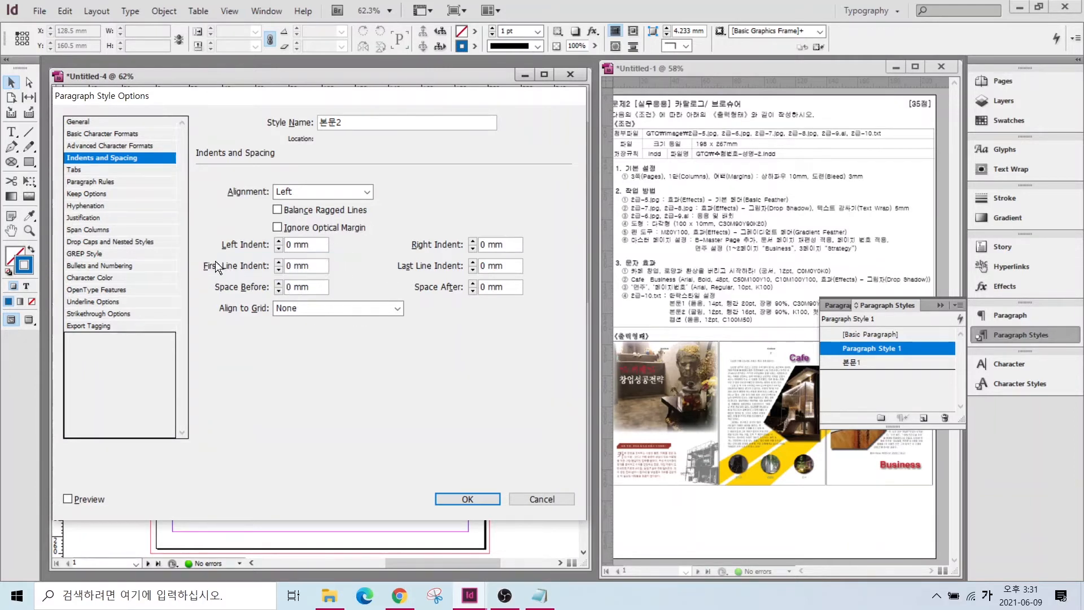
{"action": "left_click", "coordinate": [277, 261]}
{"action": "left_click", "coordinate": [467, 499]}
- Add a 캡션 paragraph style in Dotum coloured C=100 M=50 Y=0 K=0, then reselect Basic Paragraph
{"action": "left_click", "coordinate": [923, 420]}
{"action": "double_click", "coordinate": [871, 349]}
{"action": "type", "text": "캡션"}
{"action": "left_click", "coordinate": [110, 133]}
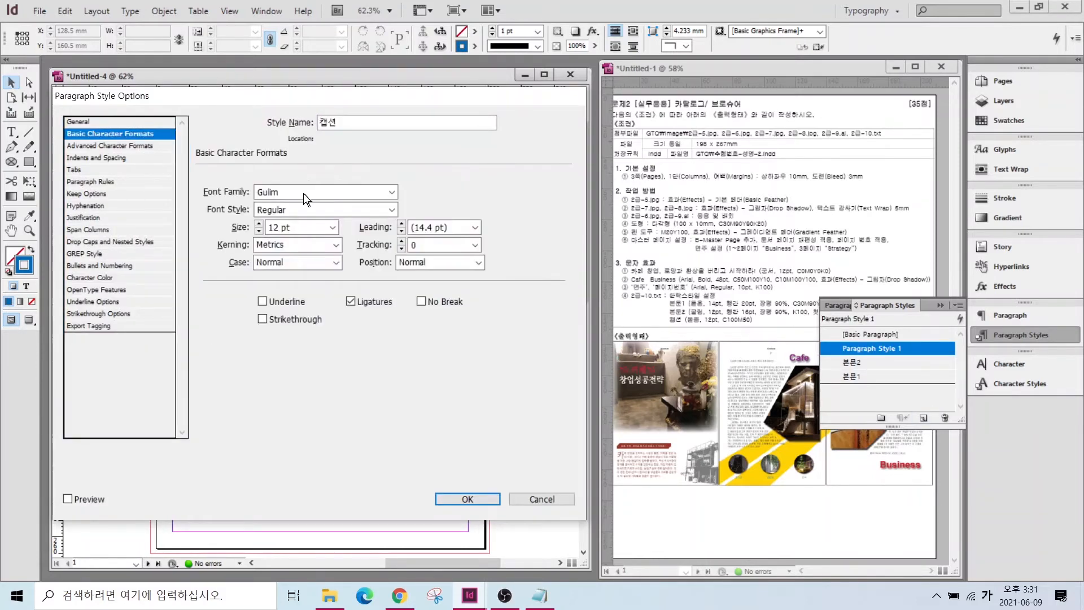
{"action": "left_click", "coordinate": [391, 192]}
{"action": "scroll", "coordinate": [305, 36], "scroll_direction": "up", "scroll_amount": 5}
{"action": "left_click", "coordinate": [270, 98]}
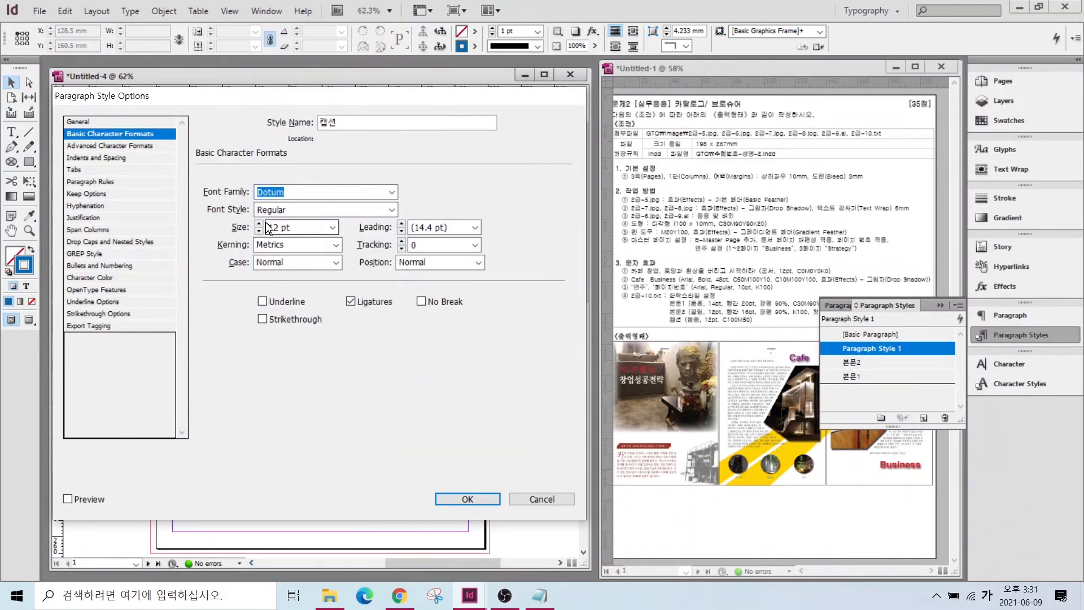
{"action": "left_click", "coordinate": [94, 277]}
{"action": "scroll", "coordinate": [274, 242], "scroll_direction": "down", "scroll_amount": 3}
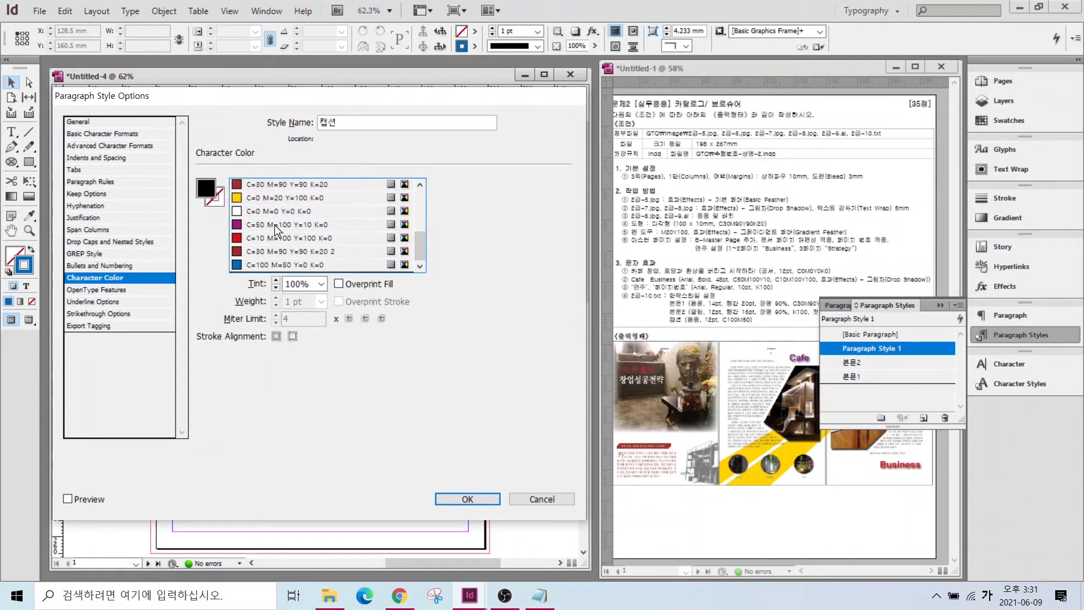
{"action": "left_click", "coordinate": [262, 264]}
{"action": "key", "text": "Return"}
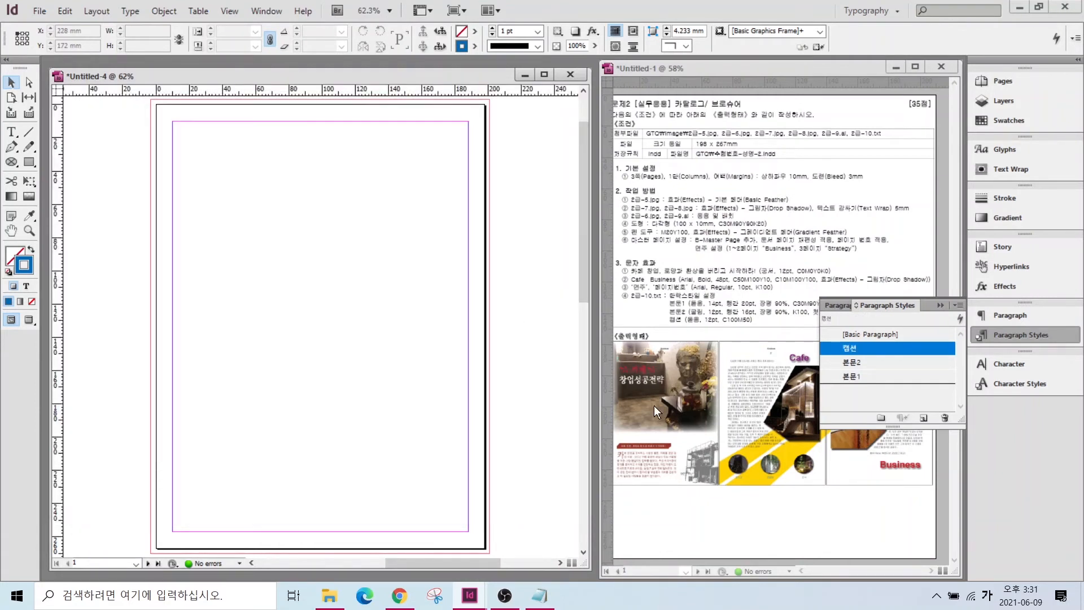
{"action": "left_click", "coordinate": [864, 333]}
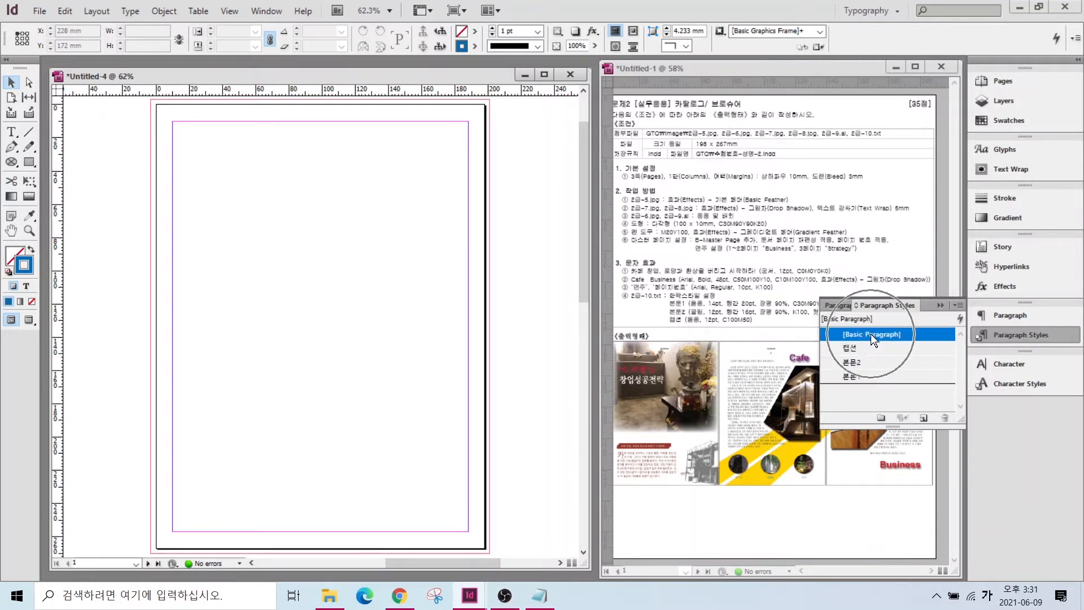
- Close the styles panel, fit the spread, and turn off Allow Document Pages to Shuffle
{"action": "left_click", "coordinate": [940, 305]}
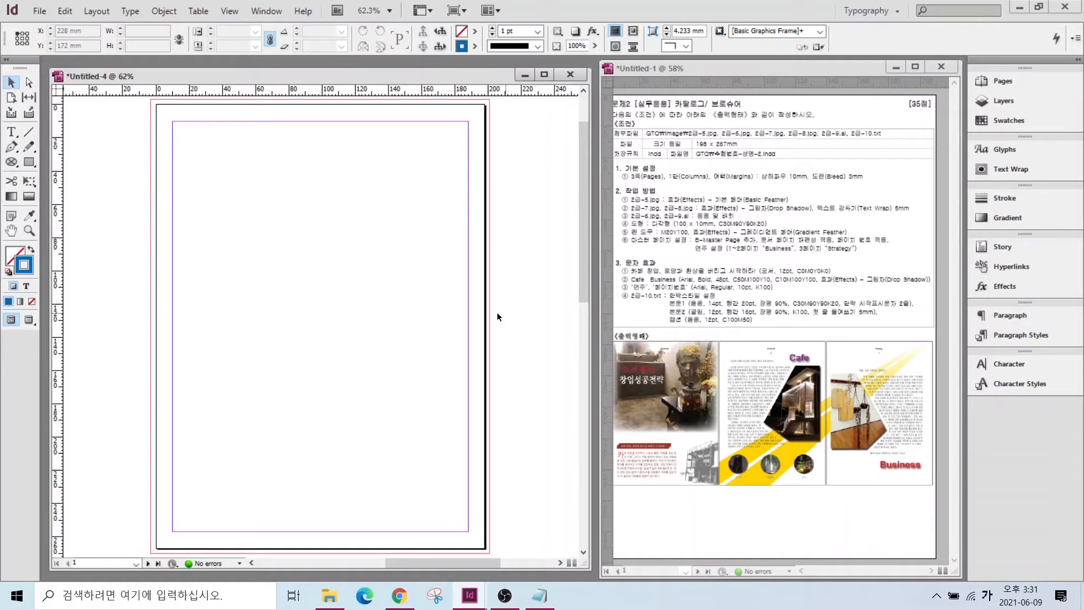
{"action": "scroll", "coordinate": [310, 396], "scroll_direction": "down", "scroll_amount": 10}
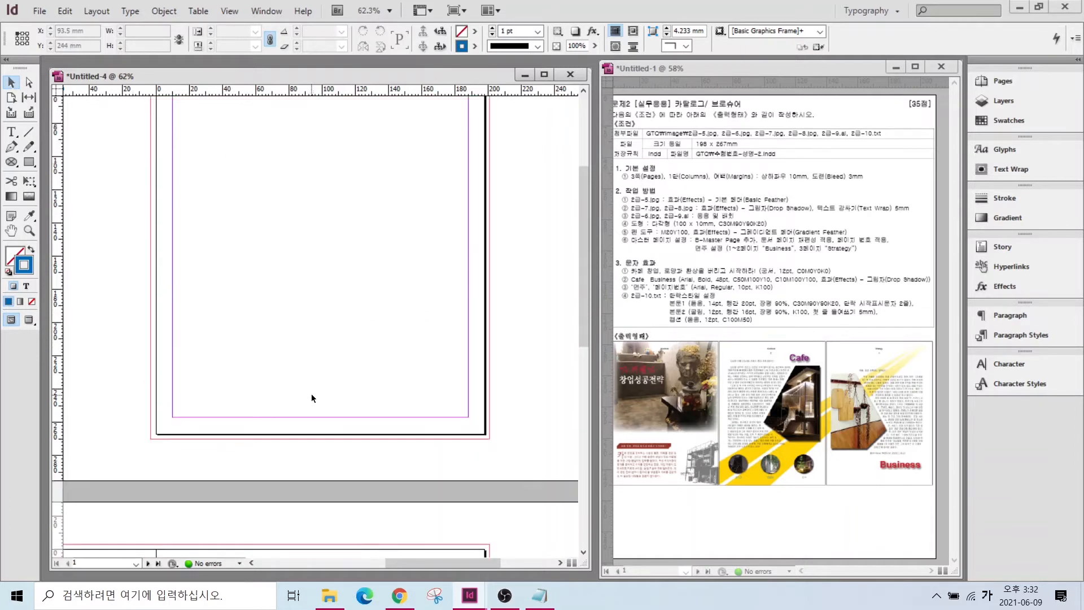
{"action": "double_click", "coordinate": [12, 231]}
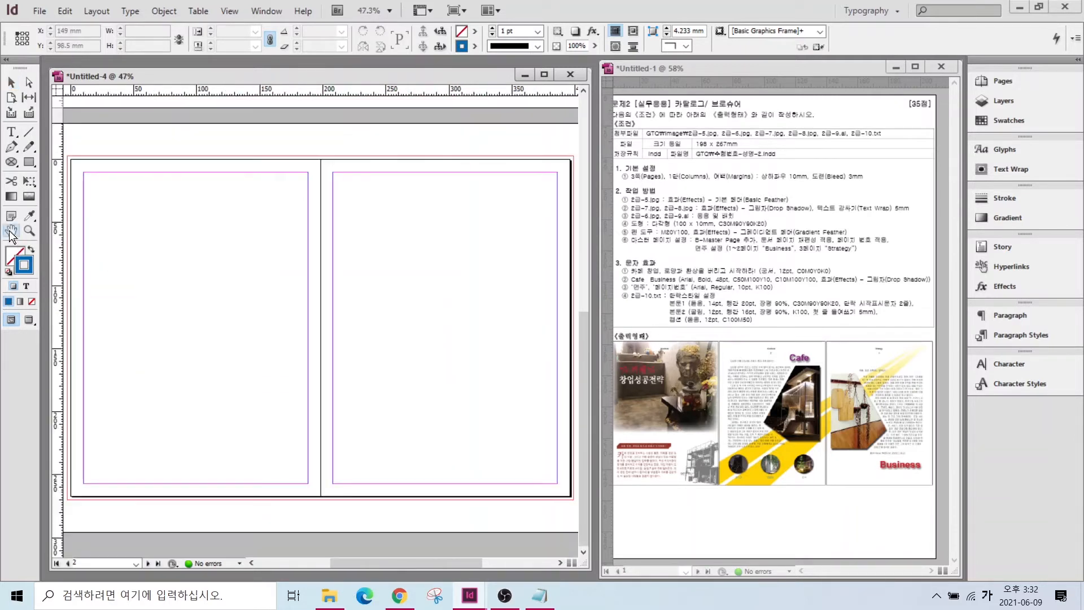
{"action": "scroll", "coordinate": [304, 228], "scroll_direction": "up", "scroll_amount": 3}
{"action": "scroll", "coordinate": [304, 225], "scroll_direction": "up", "scroll_amount": 5}
{"action": "scroll", "coordinate": [306, 223], "scroll_direction": "down", "scroll_amount": 5}
{"action": "scroll", "coordinate": [306, 223], "scroll_direction": "up", "scroll_amount": 5}
{"action": "scroll", "coordinate": [307, 243], "scroll_direction": "down", "scroll_amount": 5}
{"action": "scroll", "coordinate": [308, 245], "scroll_direction": "up", "scroll_amount": 4}
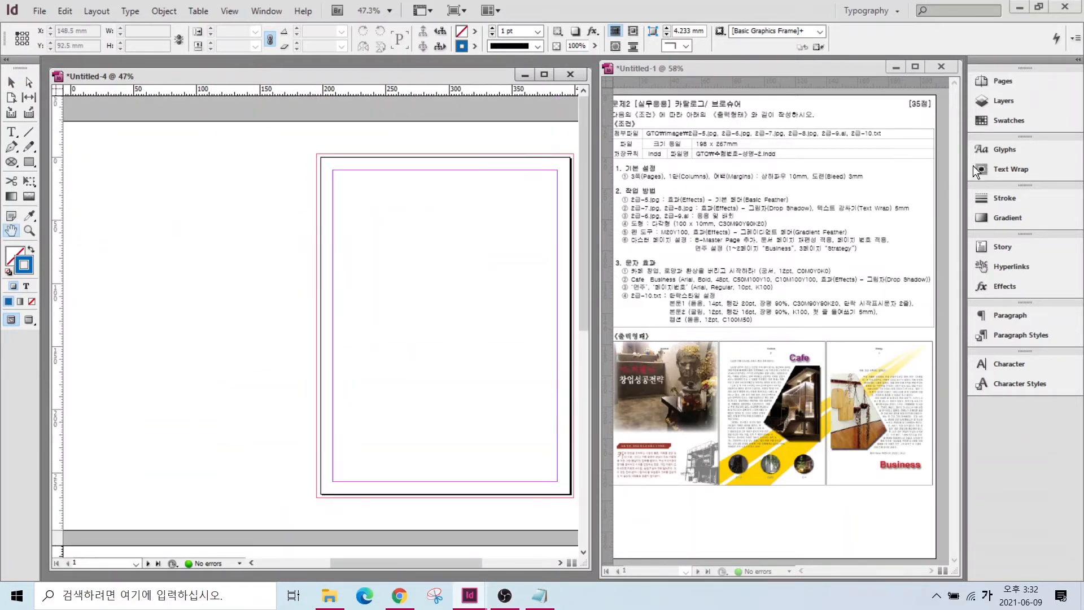
{"action": "left_click", "coordinate": [1005, 83]}
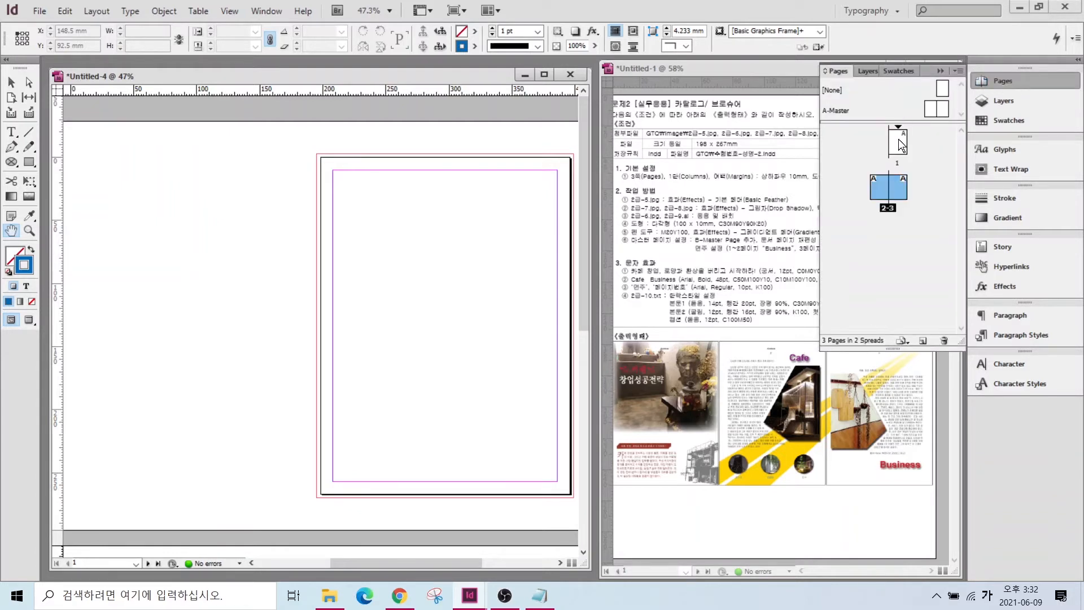
{"action": "left_click", "coordinate": [899, 144]}
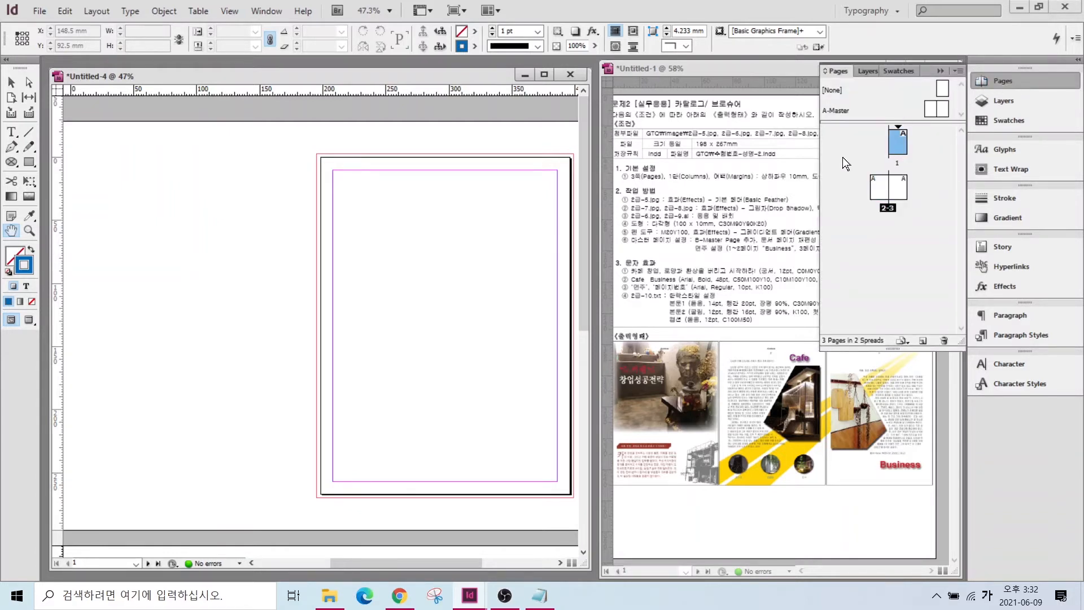
{"action": "right_click", "coordinate": [899, 145]}
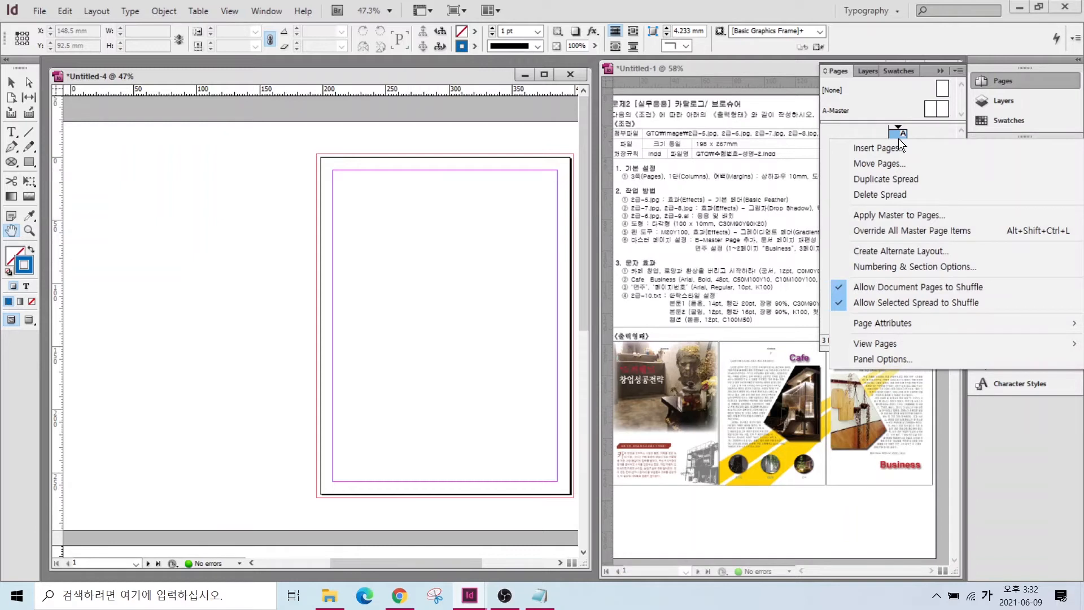
{"action": "left_click", "coordinate": [869, 288]}
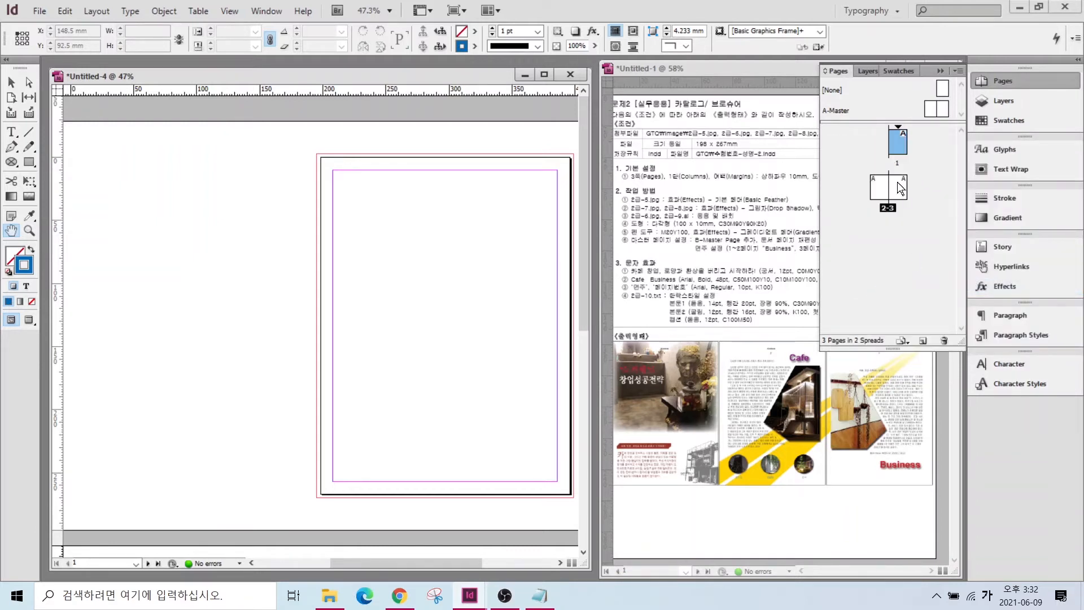
- Drag pages 2 and 3 beside page 1 to form a single 1–3 spread
{"action": "left_click_drag", "start_coordinate": [879, 186], "coordinate": [908, 148]}
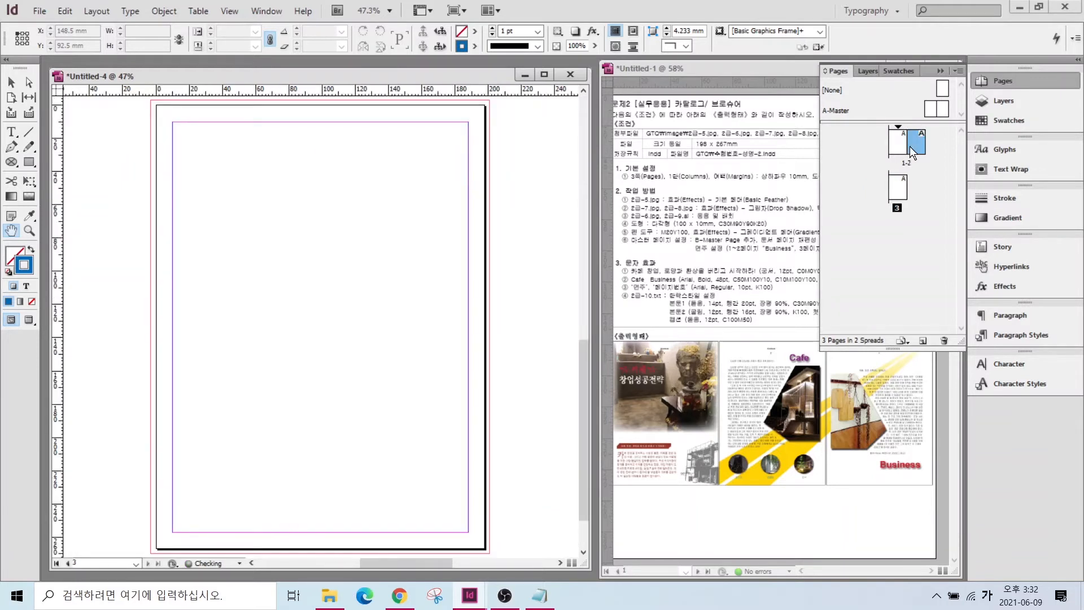
{"action": "left_click", "coordinate": [896, 188]}
{"action": "left_click_drag", "start_coordinate": [930, 148], "coordinate": [929, 147]}
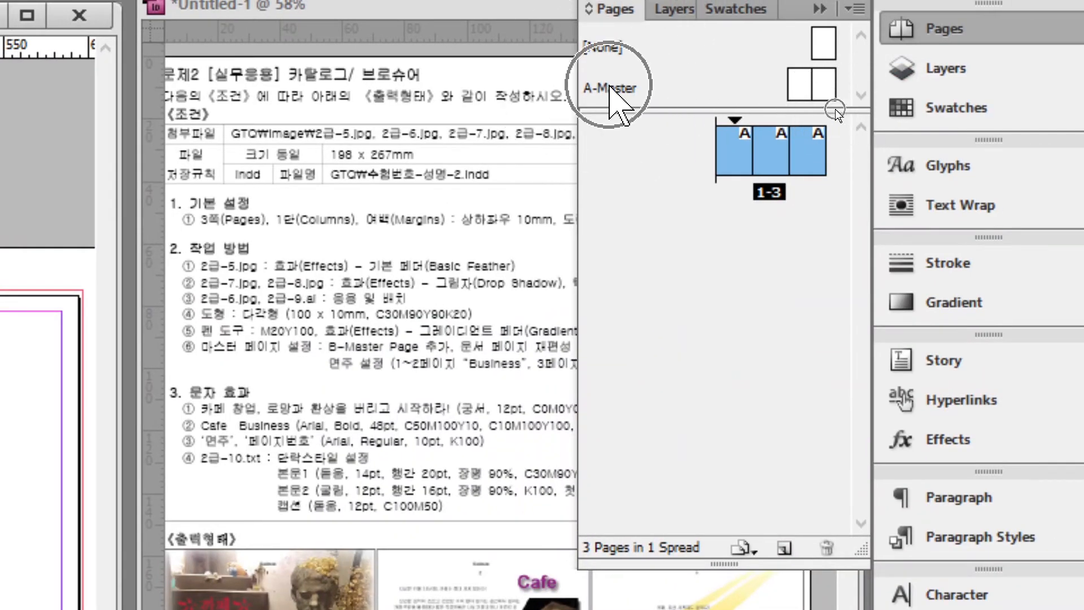
{"action": "left_click", "coordinate": [690, 82]}
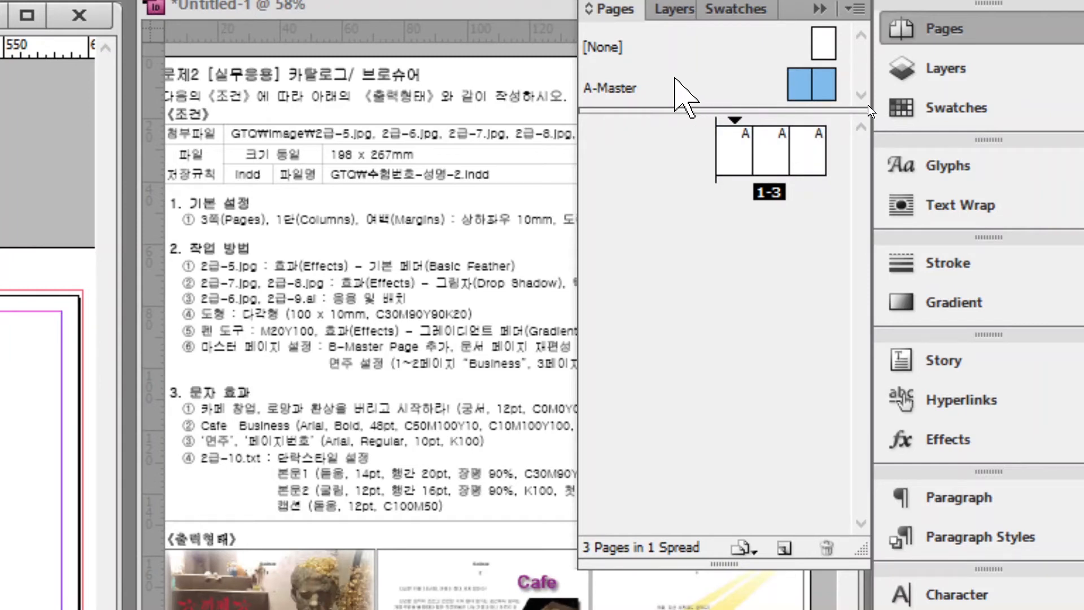
{"action": "right_click", "coordinate": [677, 80]}
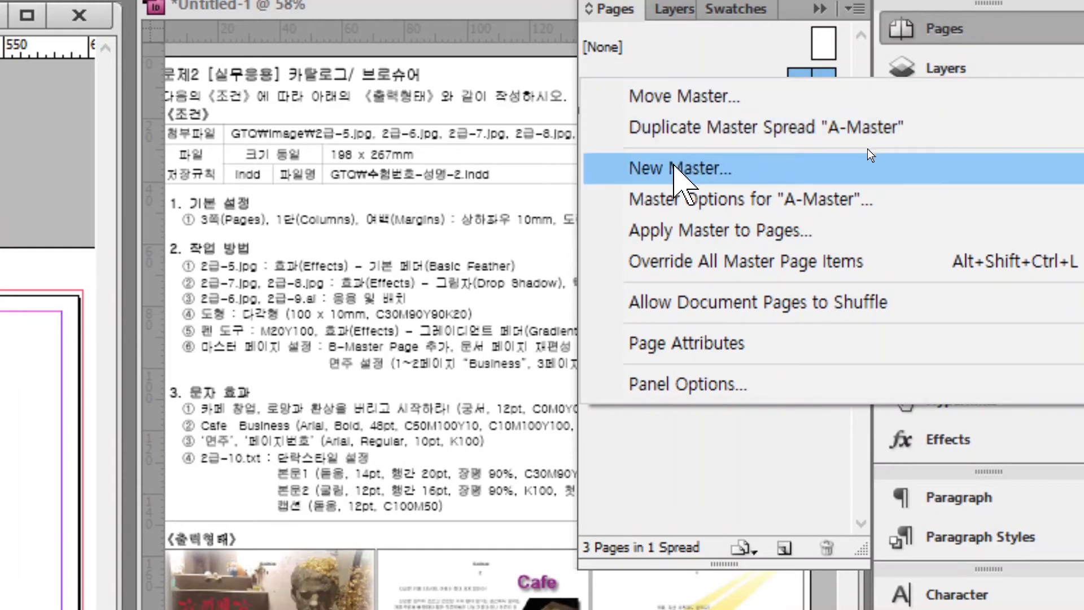
- Add a new B-Master, then apply B-Master to All Pages through the Apply Master dialog
{"action": "left_click", "coordinate": [677, 168]}
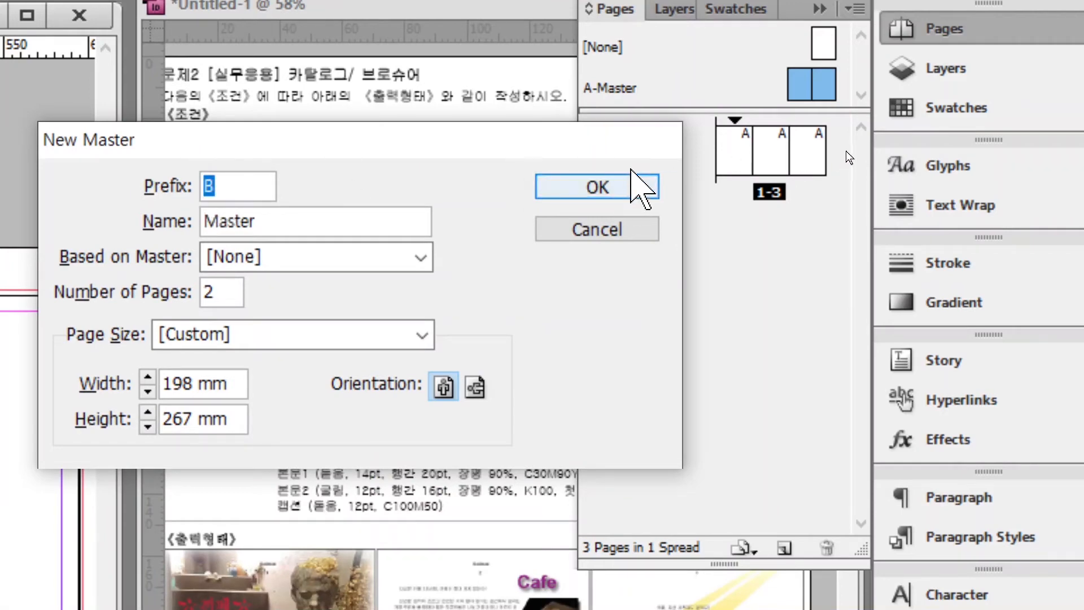
{"action": "left_click", "coordinate": [592, 186]}
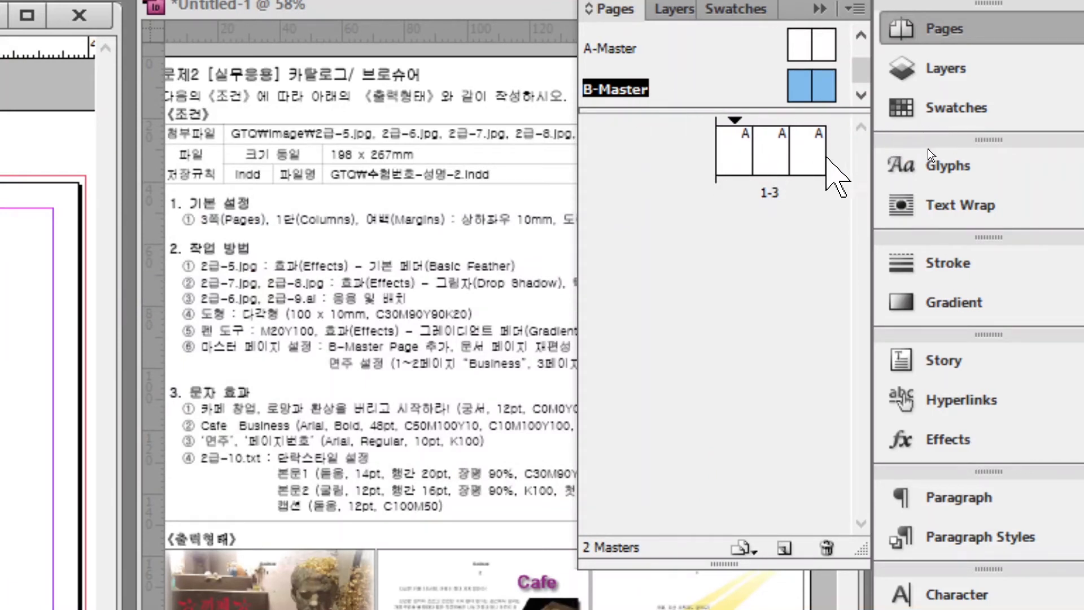
{"action": "left_click", "coordinate": [731, 151]}
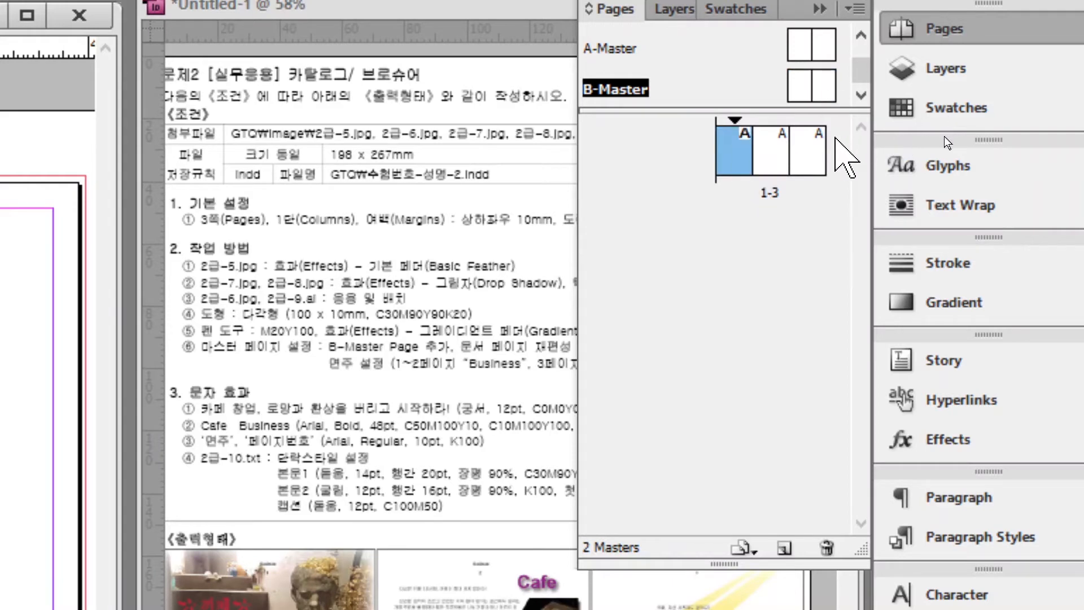
{"action": "right_click", "coordinate": [740, 151]}
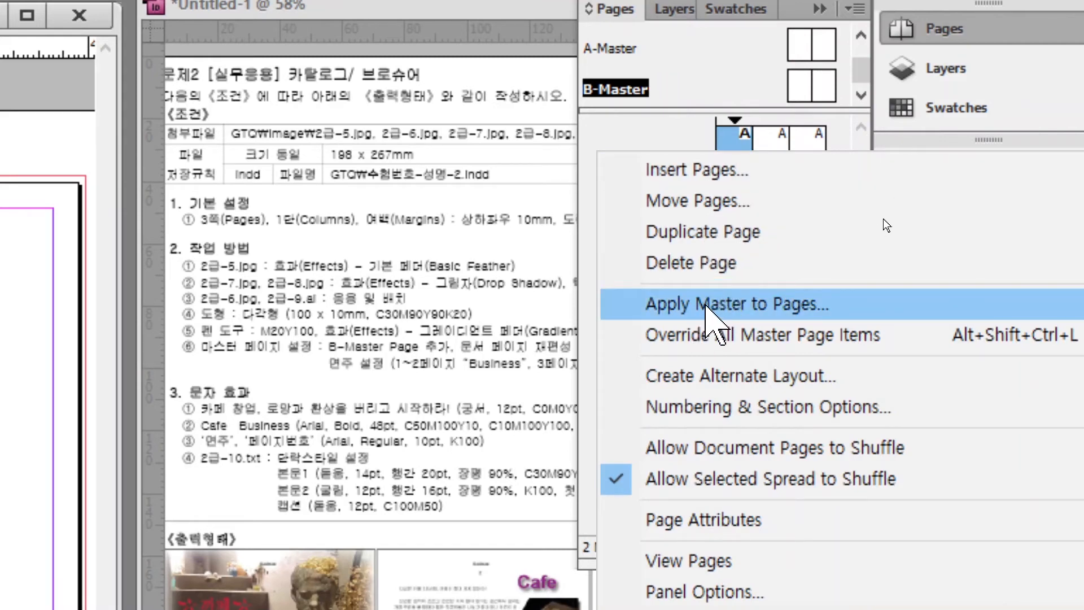
{"action": "left_click", "coordinate": [706, 306]}
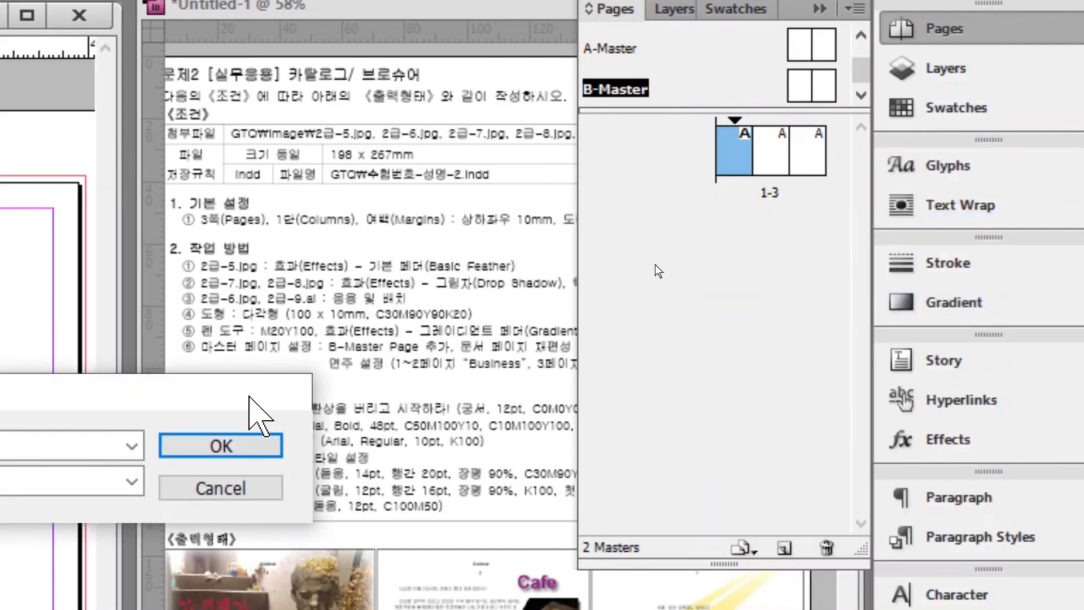
{"action": "left_click_drag", "start_coordinate": [249, 395], "coordinate": [650, 248]}
{"action": "left_click", "coordinate": [378, 298]}
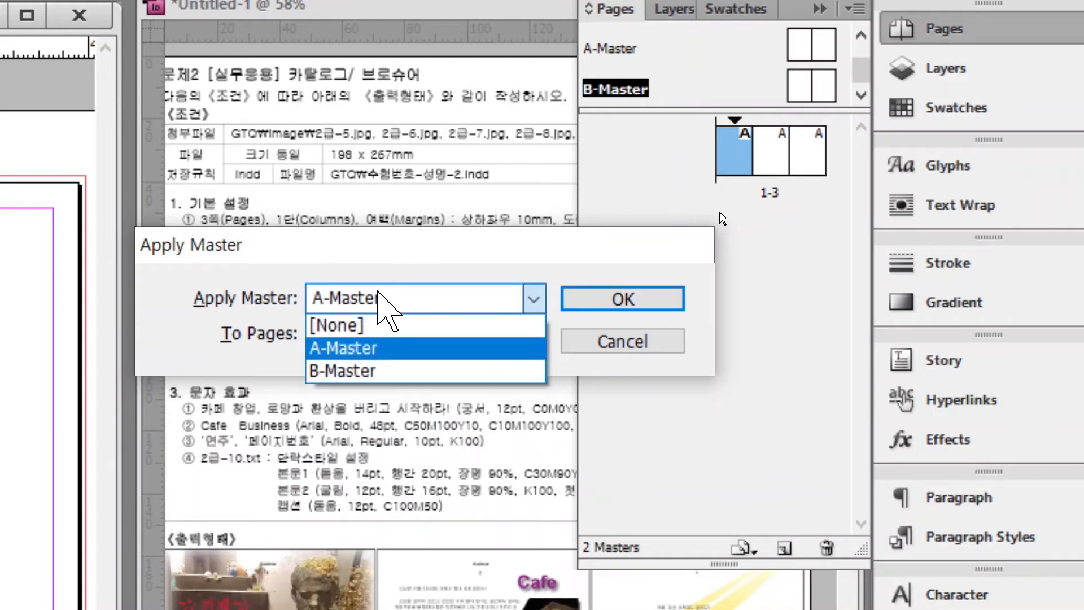
{"action": "left_click", "coordinate": [374, 370]}
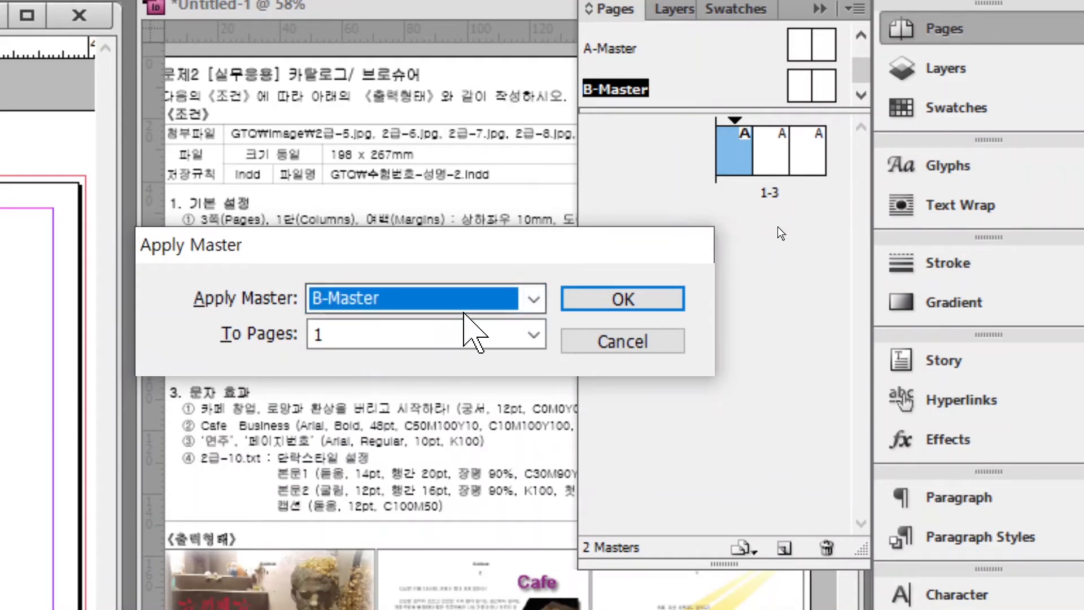
{"action": "left_click", "coordinate": [534, 334]}
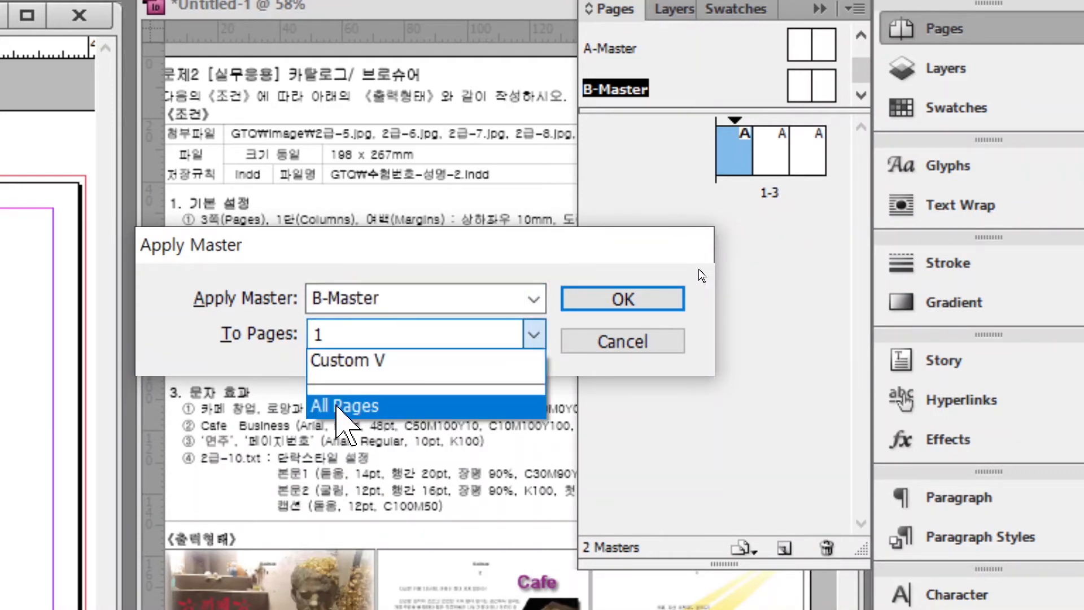
{"action": "left_click", "coordinate": [342, 405]}
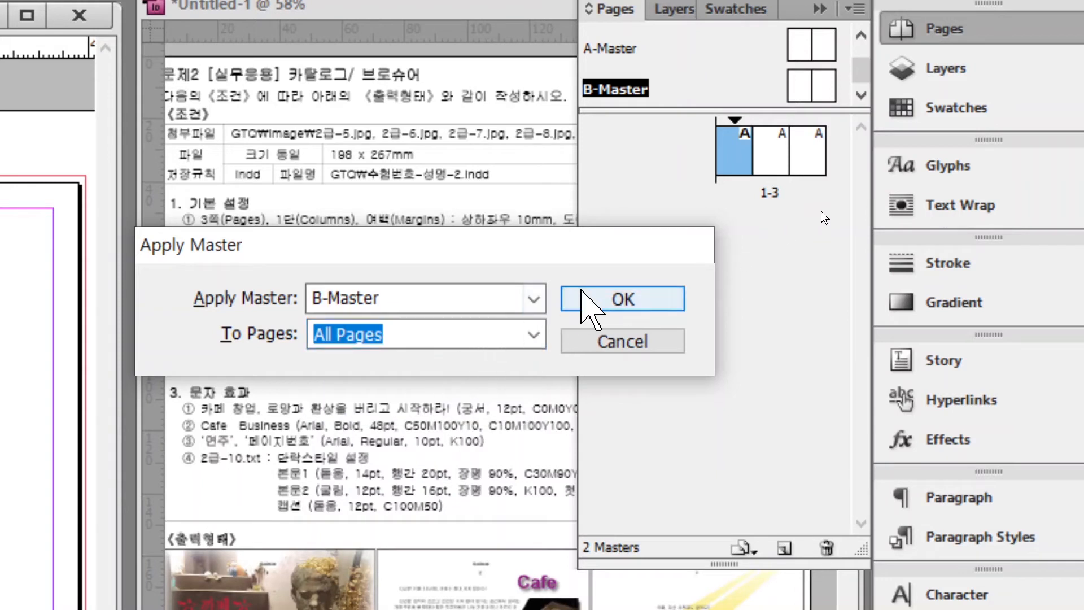
{"action": "left_click", "coordinate": [584, 298]}
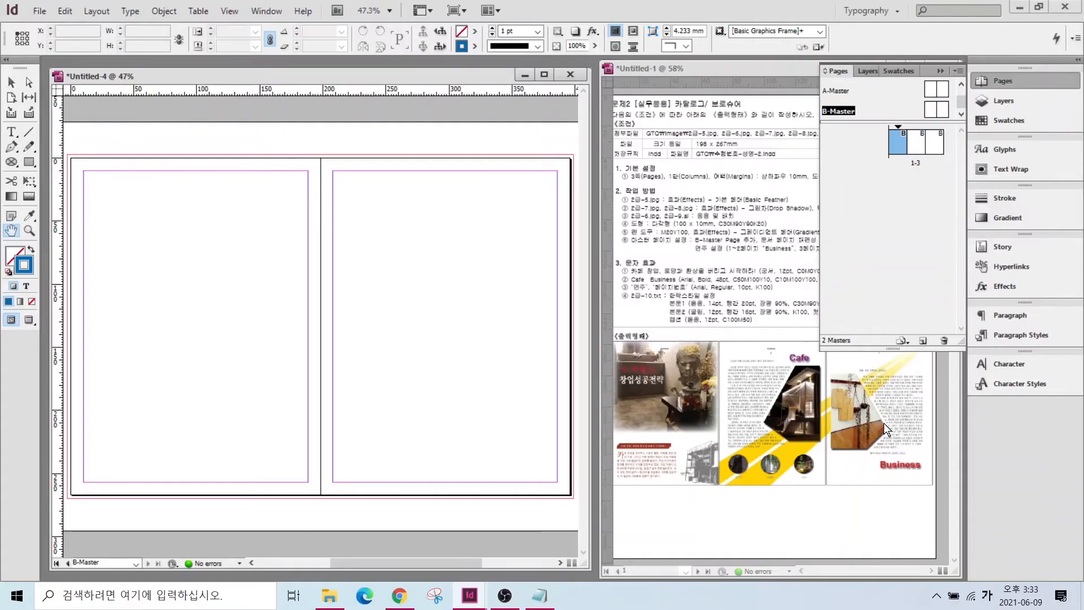
- Collapse the Pages panel to review the 문제2 requirements sheet
{"action": "left_click", "coordinate": [992, 80]}
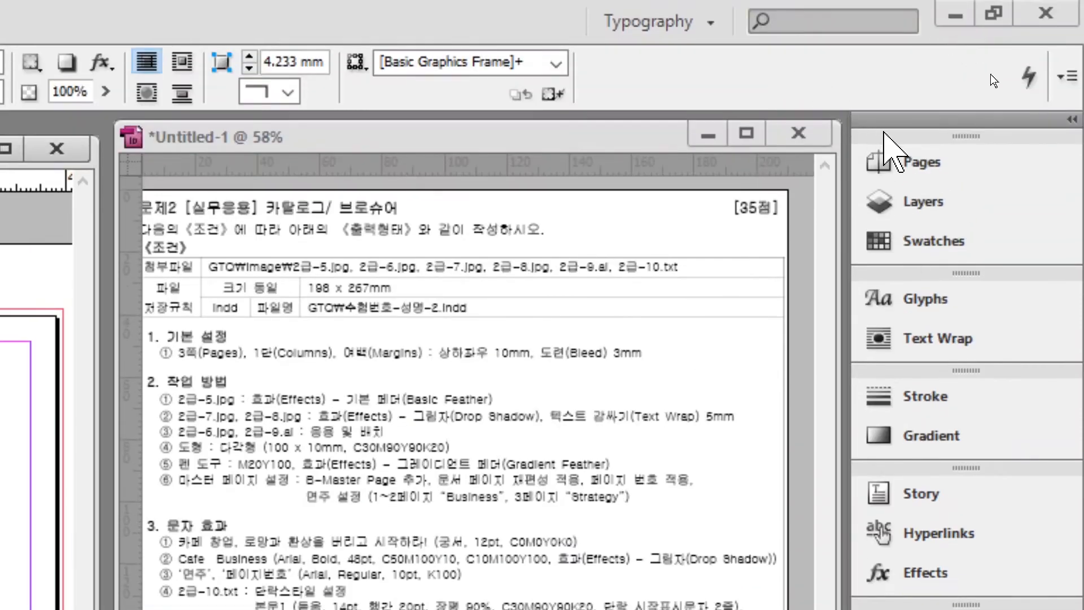
- Reorder pages 1, 2 and 3 into one 1–3 spread in the Pages panel, then open B-Master
{"action": "left_click", "coordinate": [903, 162]}
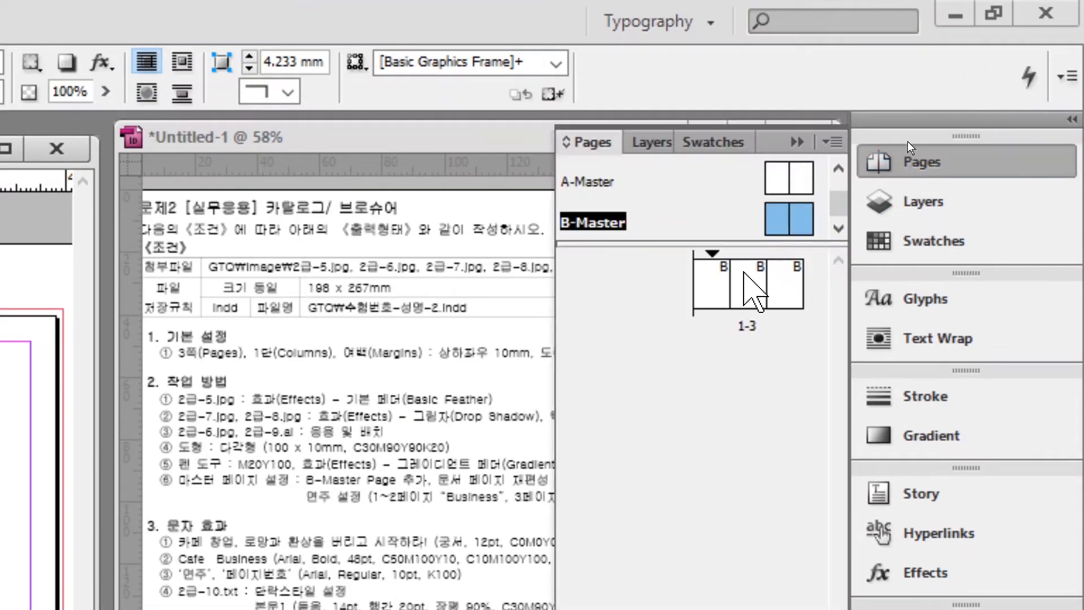
{"action": "left_click_drag", "start_coordinate": [714, 281], "coordinate": [686, 280]}
{"action": "left_click_drag", "start_coordinate": [703, 371], "coordinate": [686, 298]}
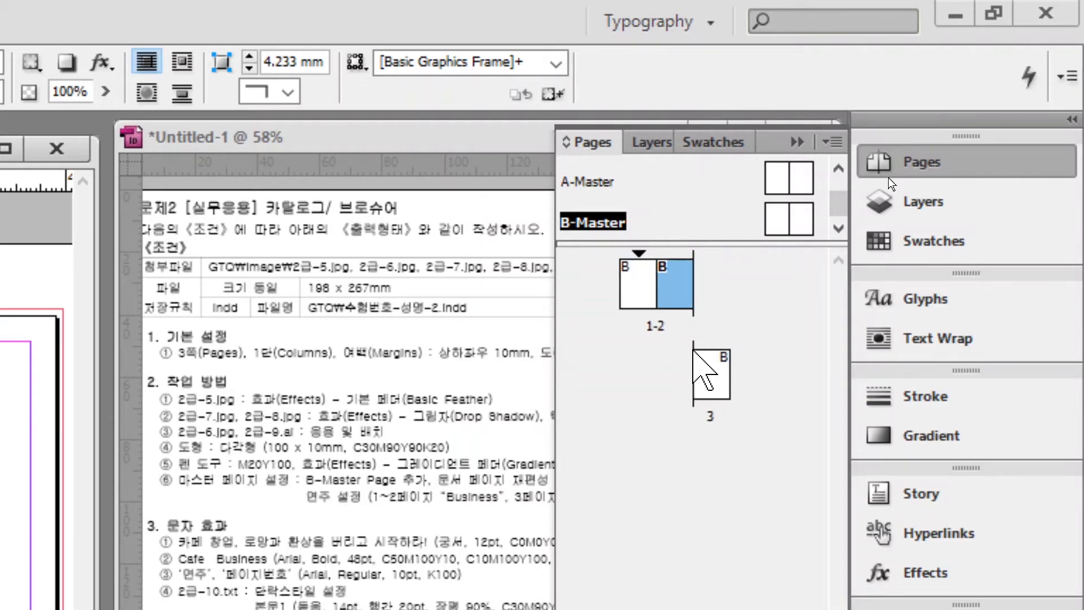
{"action": "left_click_drag", "start_coordinate": [706, 380], "coordinate": [723, 287]}
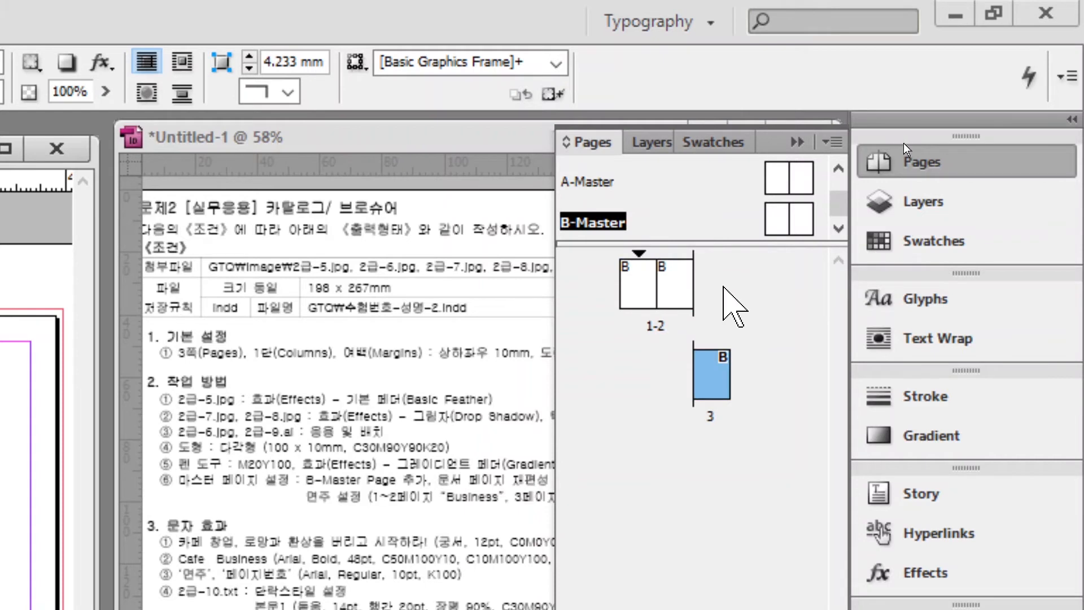
{"action": "left_click_drag", "start_coordinate": [705, 367], "coordinate": [705, 283]}
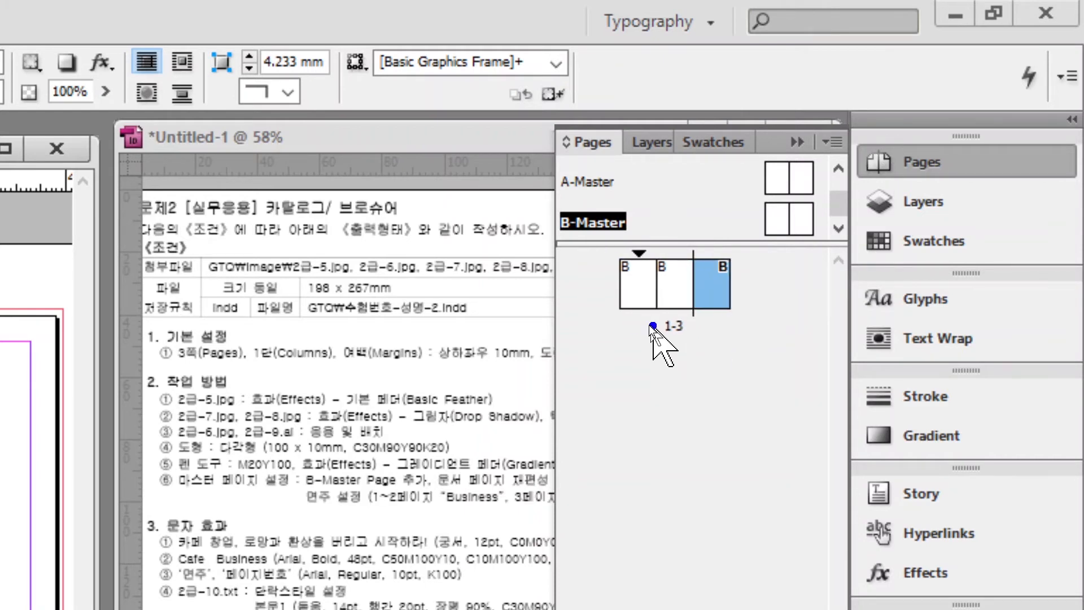
{"action": "mouse_move", "coordinate": [677, 318]}
{"action": "left_mouse_down"}
{"action": "mouse_move", "coordinate": [626, 306]}
{"action": "mouse_move", "coordinate": [650, 268]}
{"action": "mouse_move", "coordinate": [681, 323]}
{"action": "mouse_move", "coordinate": [721, 323]}
{"action": "mouse_move", "coordinate": [700, 305]}
{"action": "mouse_move", "coordinate": [728, 273]}
{"action": "mouse_move", "coordinate": [755, 301]}
{"action": "mouse_move", "coordinate": [729, 322]}
{"action": "left_mouse_up"}
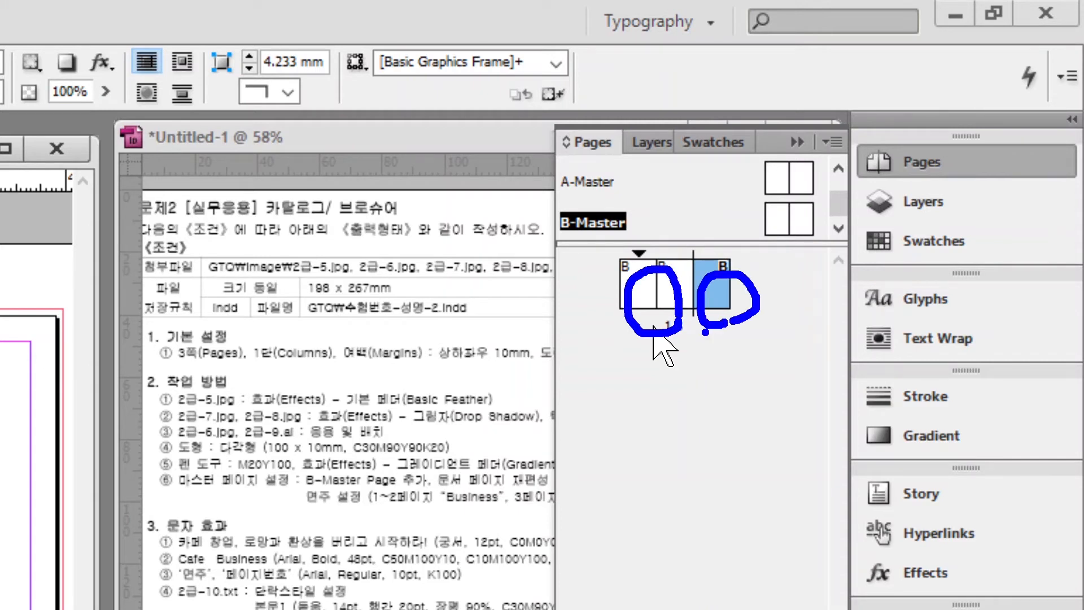
{"action": "left_click_drag", "start_coordinate": [696, 230], "coordinate": [696, 388]}
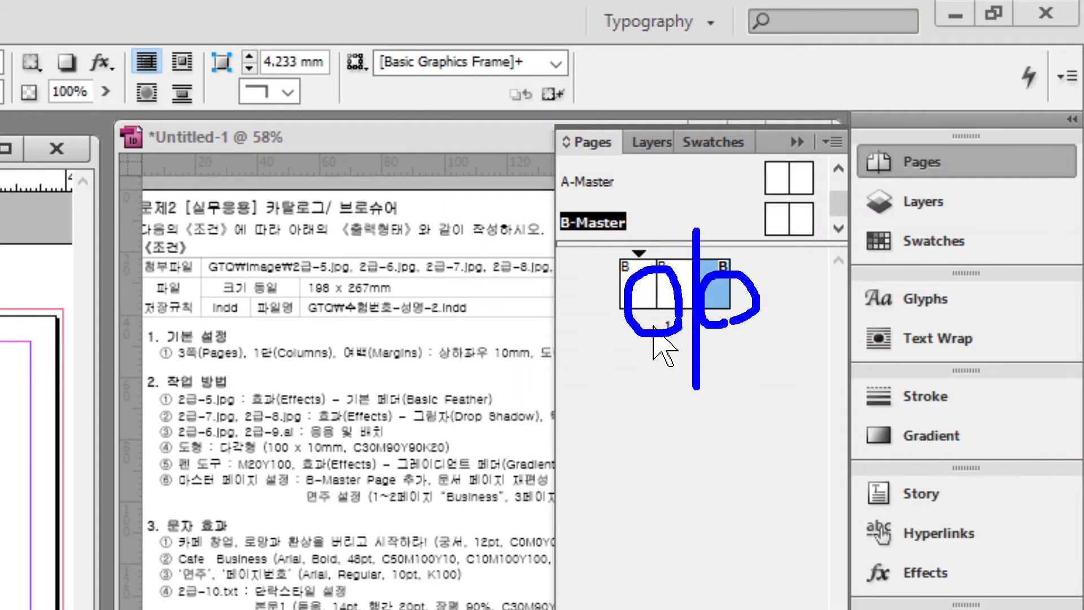
{"action": "key", "text": "Escape"}
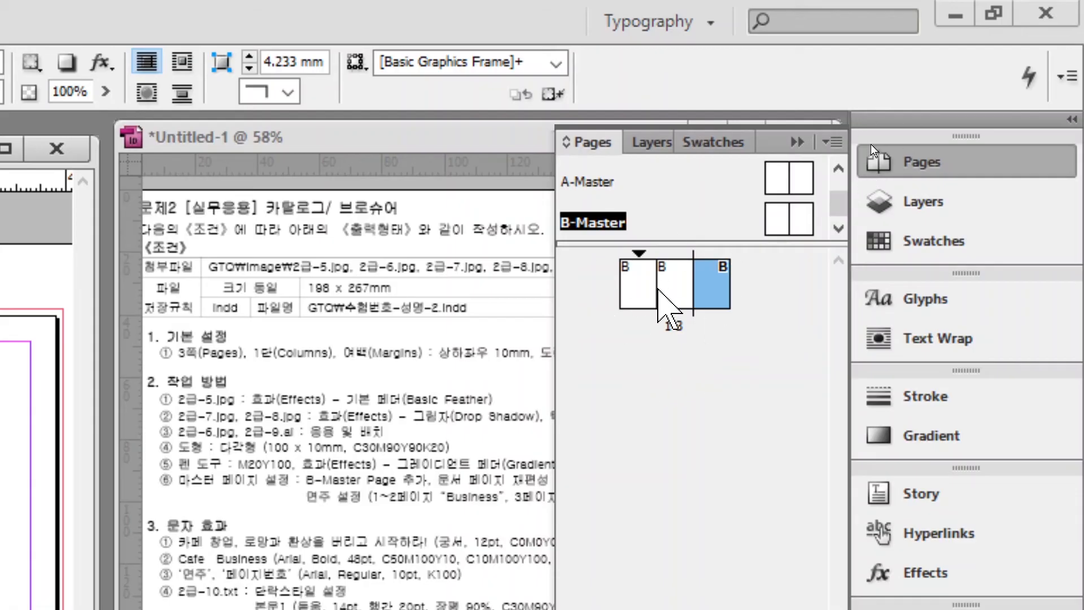
{"action": "left_click", "coordinate": [630, 221]}
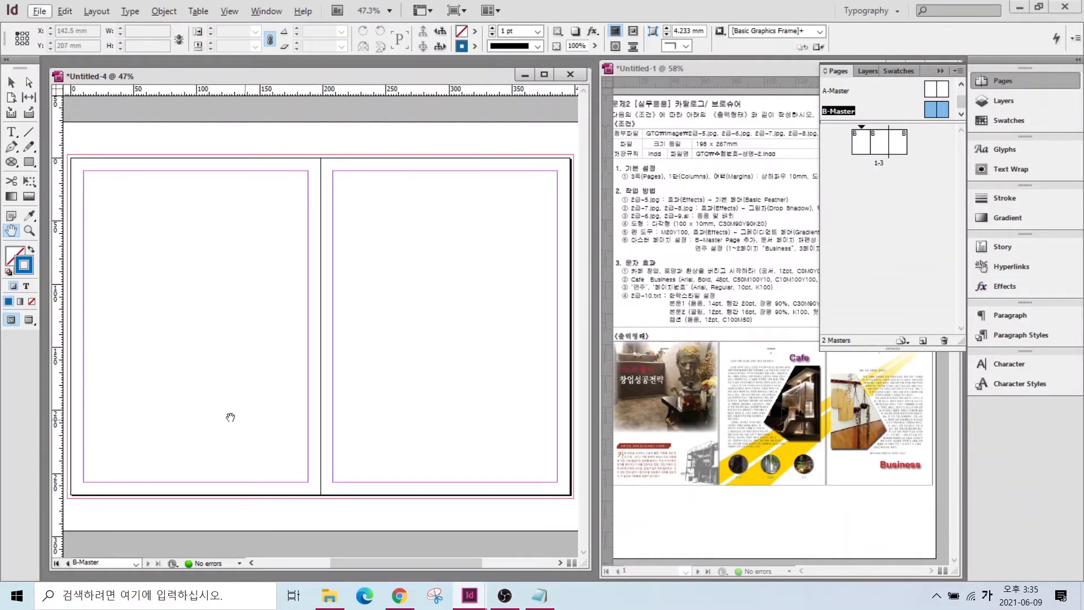
- Draw a small text frame atop the left master page holding a centred Current Page Number marker
{"action": "left_click", "coordinate": [11, 133]}
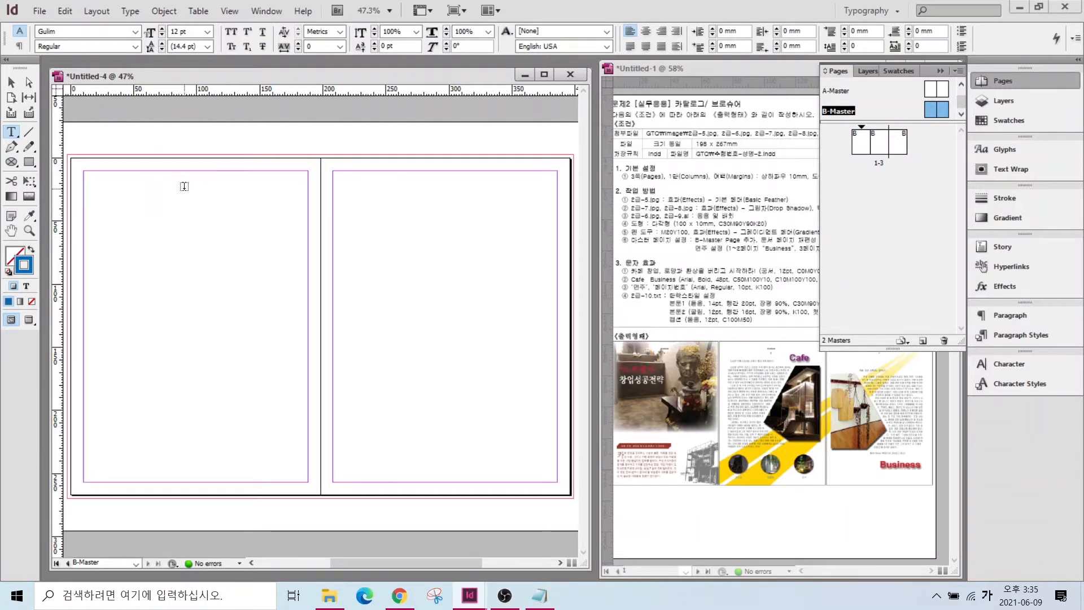
{"action": "left_click_drag", "start_coordinate": [184, 186], "coordinate": [199, 200]}
{"action": "scroll", "coordinate": [198, 192], "scroll_direction": "up", "scroll_amount": 5}
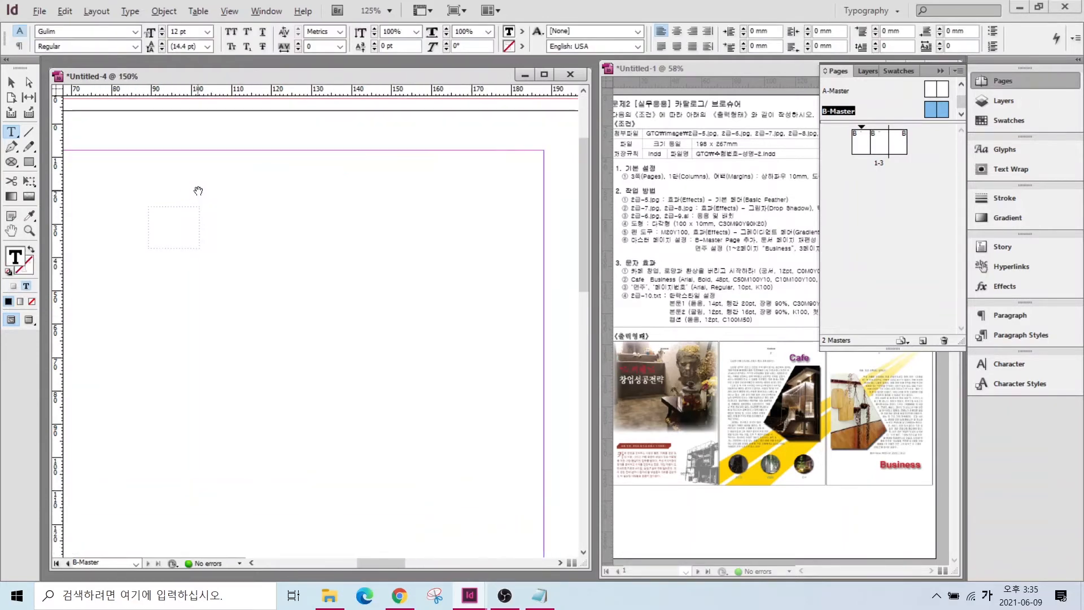
{"action": "left_click", "coordinate": [130, 11]}
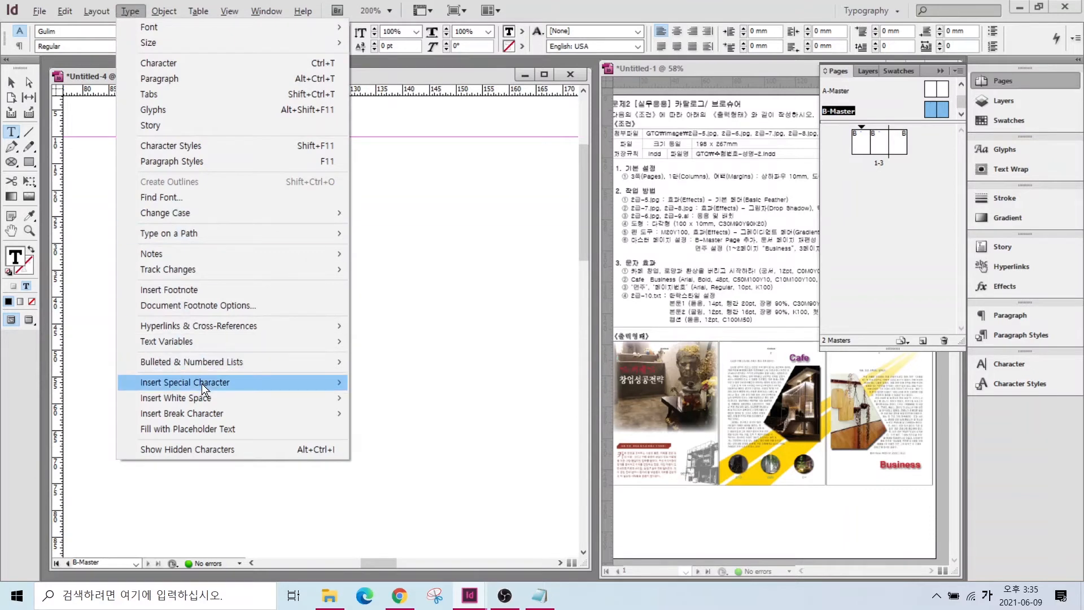
{"action": "mouse_move", "coordinate": [203, 384]}
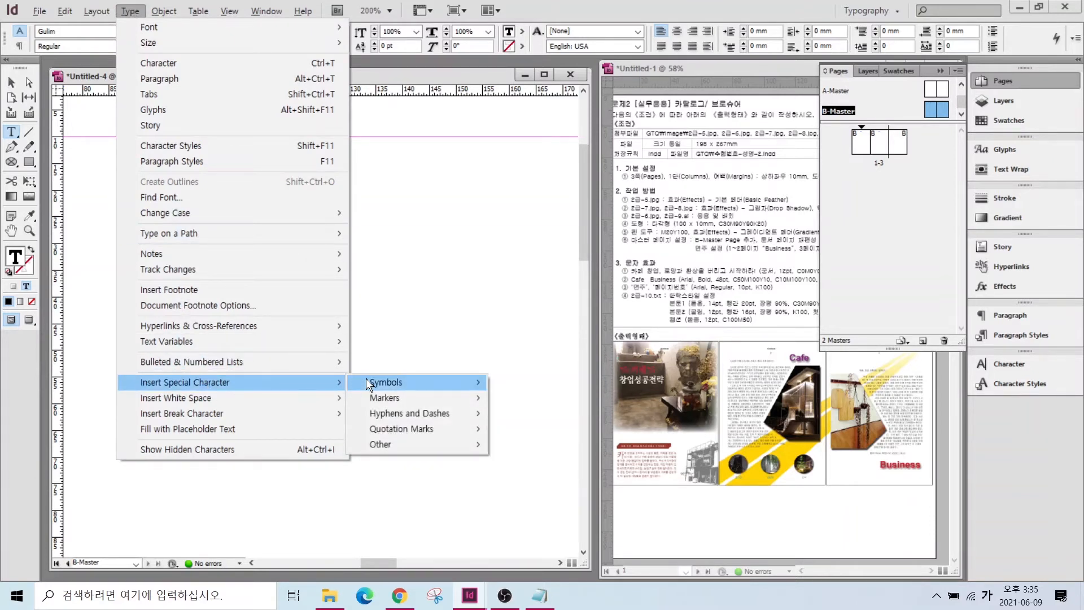
{"action": "mouse_move", "coordinate": [389, 399]}
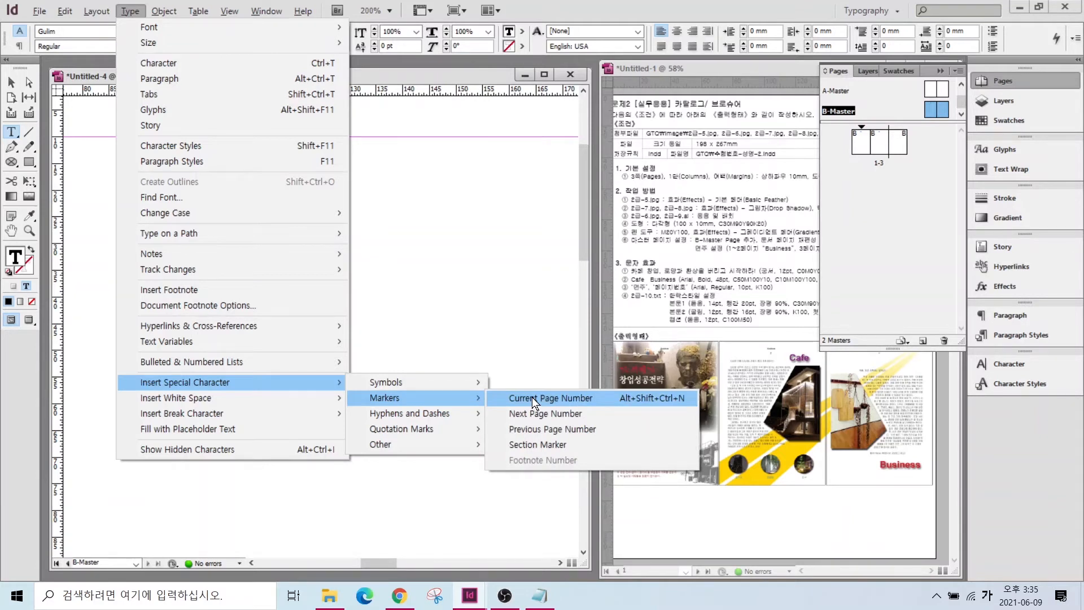
{"action": "left_click", "coordinate": [531, 398]}
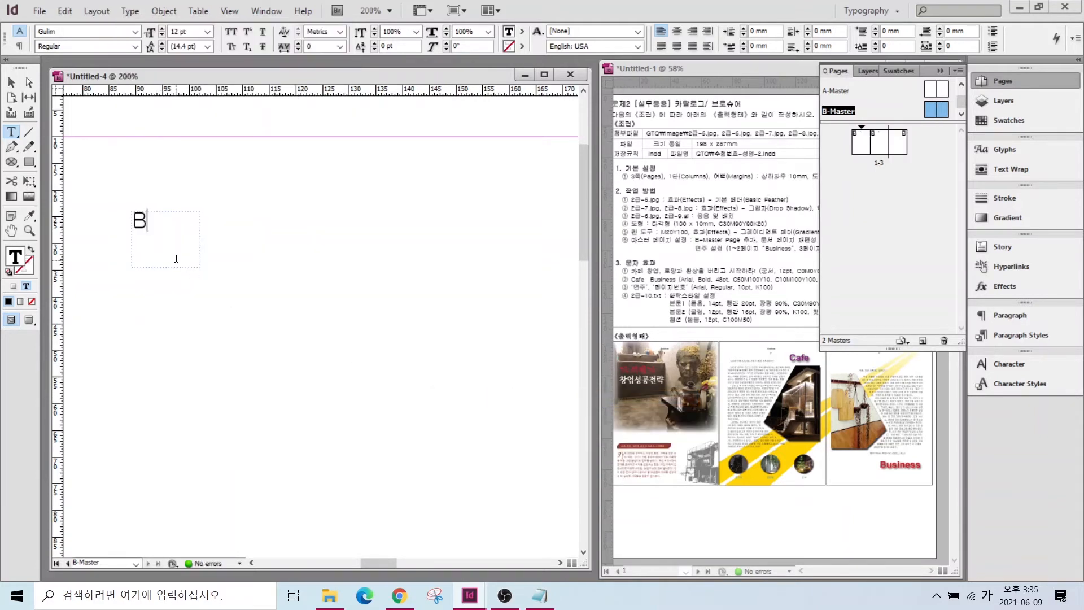
{"action": "left_click", "coordinate": [678, 31]}
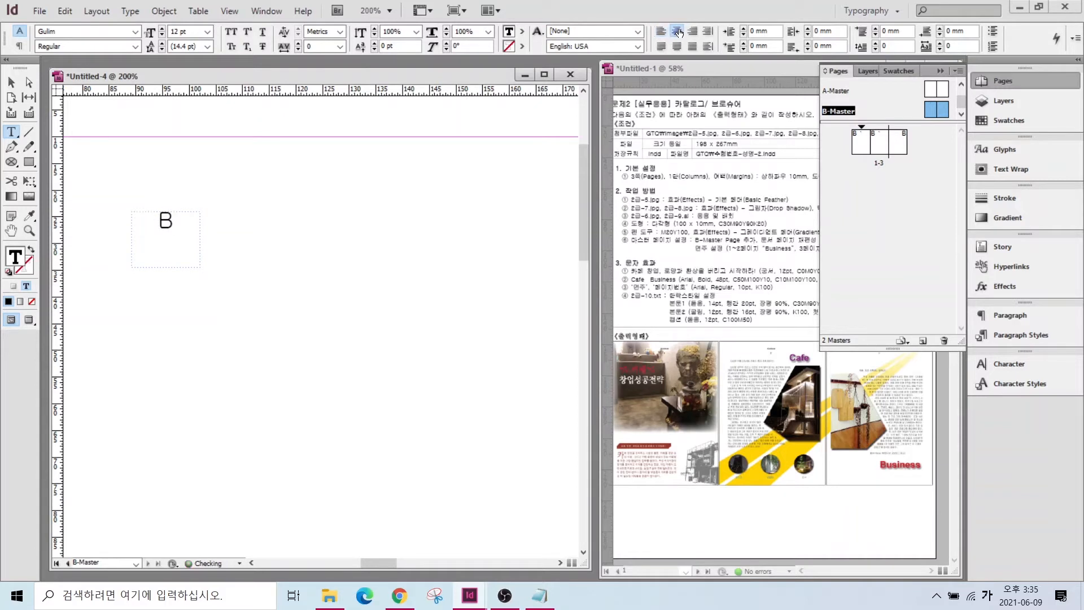
{"action": "left_click", "coordinate": [989, 82]}
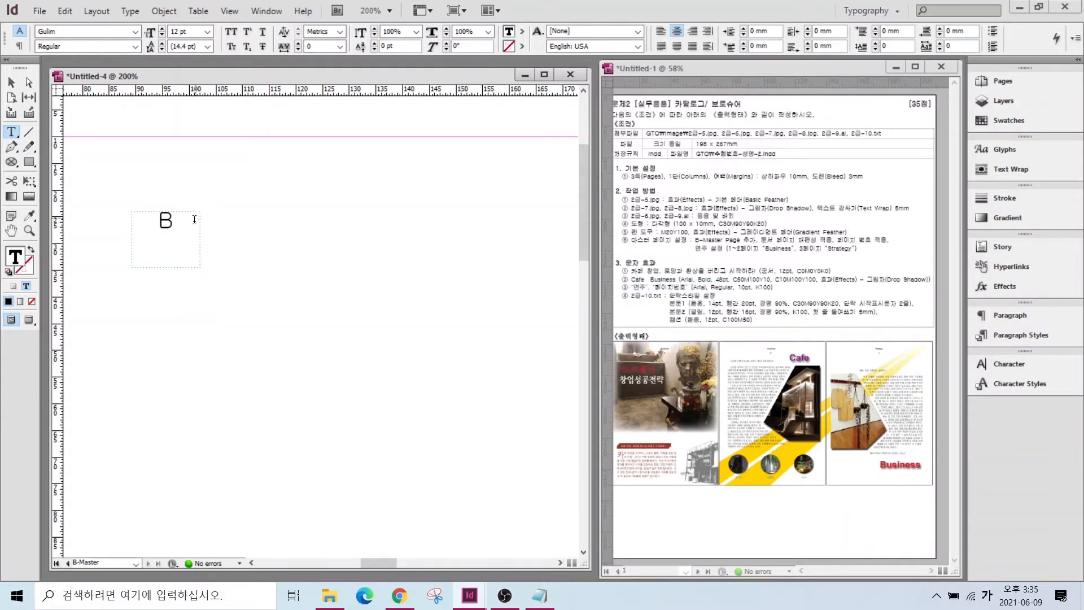
- Set the page-number marker in Arial one size smaller and nudge its frame into place
{"action": "left_click_drag", "start_coordinate": [160, 226], "coordinate": [176, 224]}
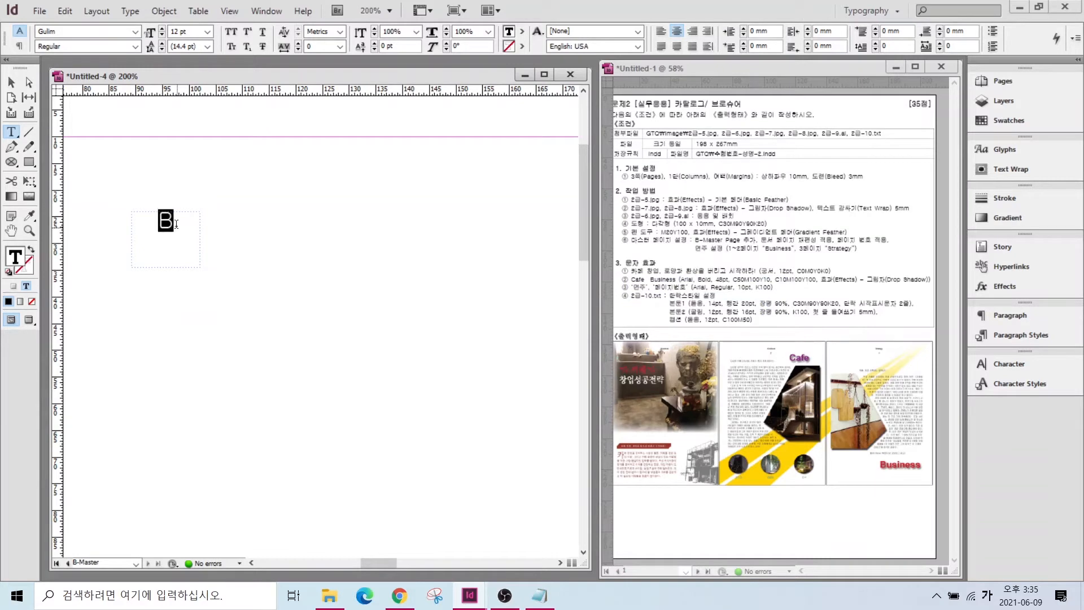
{"action": "left_click", "coordinate": [136, 27]}
{"action": "left_click", "coordinate": [70, 35]}
{"action": "left_click", "coordinate": [162, 35]}
{"action": "left_click", "coordinate": [245, 306], "text": "ctrl"}
{"action": "key", "text": "v"}
{"action": "left_click_drag", "start_coordinate": [152, 215], "coordinate": [154, 220]}
- Add a centred Arial 'Business' header frame above the page number
{"action": "left_click", "coordinate": [11, 131]}
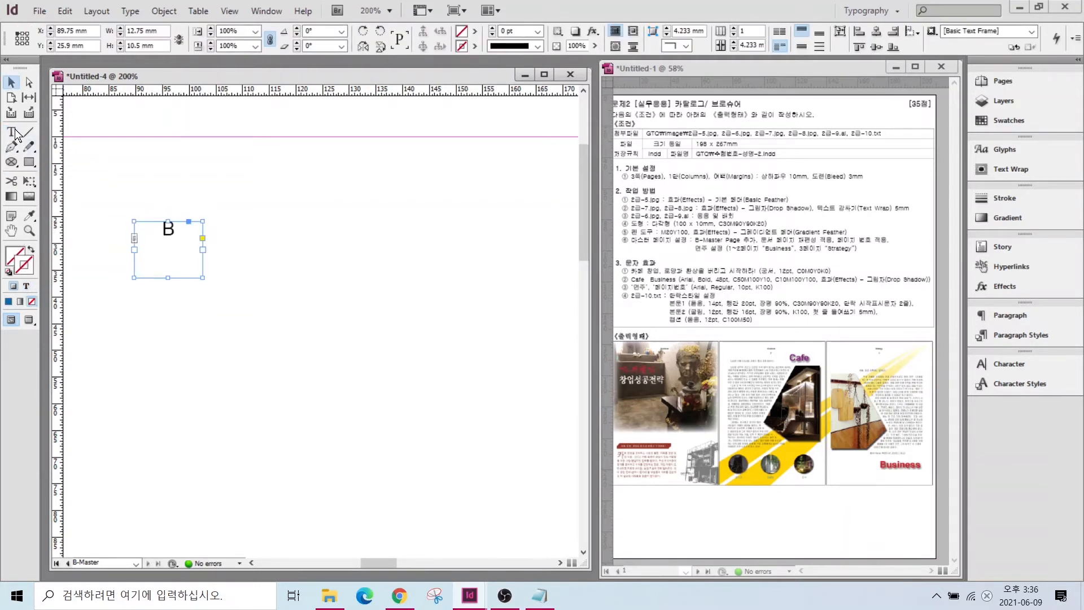
{"action": "left_click_drag", "start_coordinate": [100, 155], "coordinate": [274, 194]}
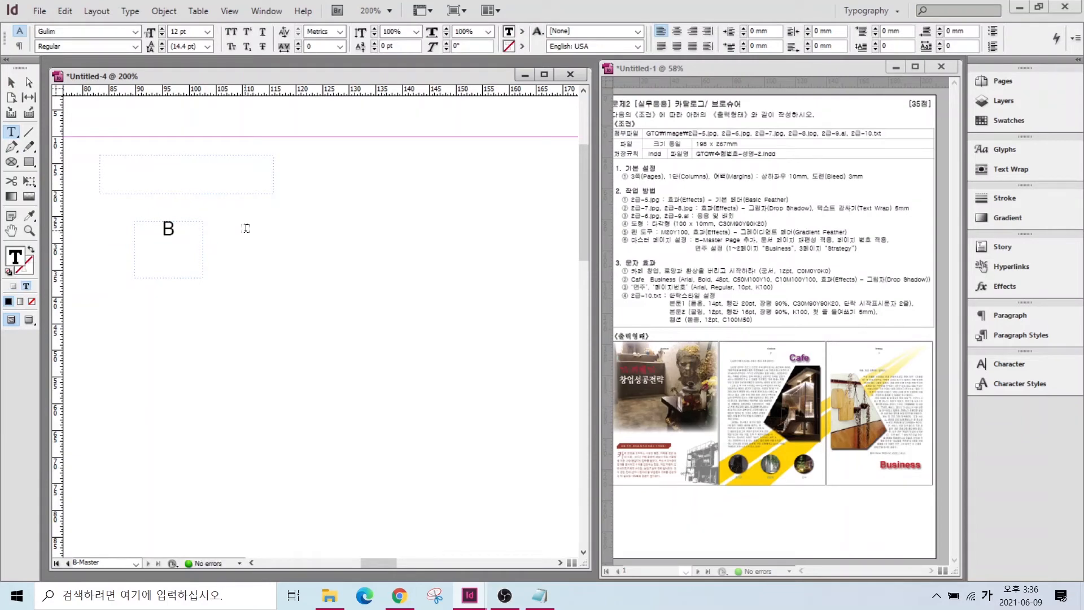
{"action": "type", "text": "Business"}
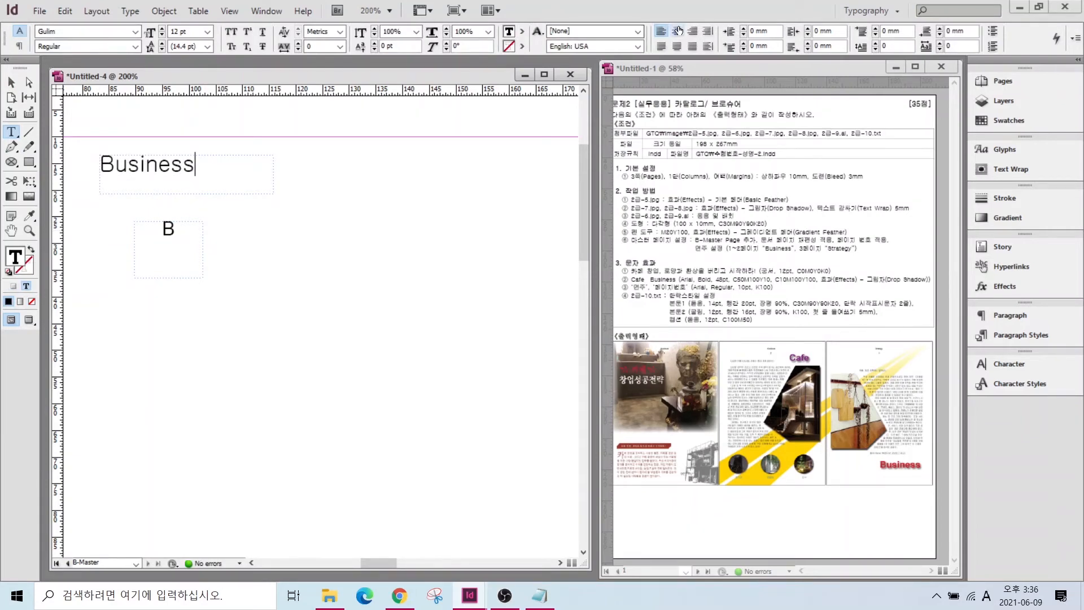
{"action": "left_click", "coordinate": [677, 31]}
{"action": "key", "text": "ctrl+a"}
{"action": "left_click", "coordinate": [135, 31]}
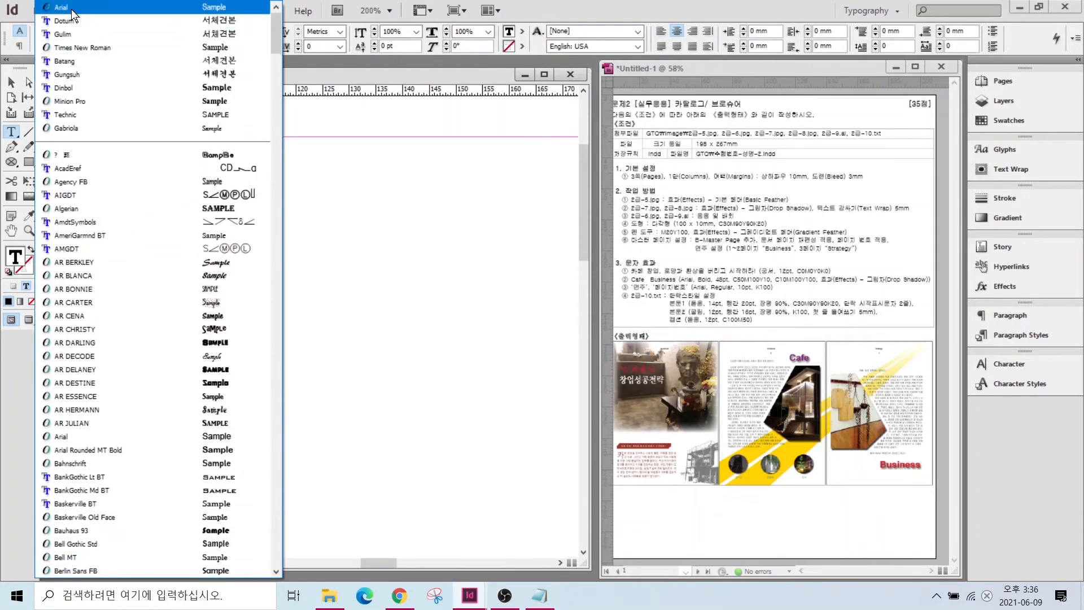
{"action": "left_click", "coordinate": [71, 9]}
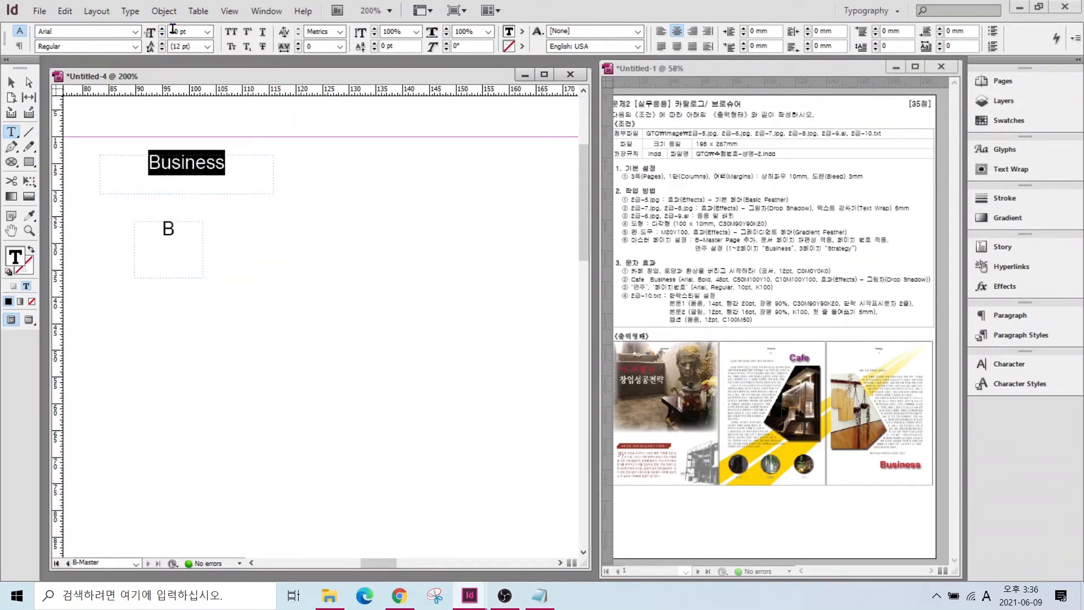
{"action": "key", "text": "Escape"}
{"action": "left_click_drag", "start_coordinate": [186, 175], "coordinate": [174, 175]}
{"action": "left_click_drag", "start_coordinate": [165, 235], "coordinate": [172, 204]}
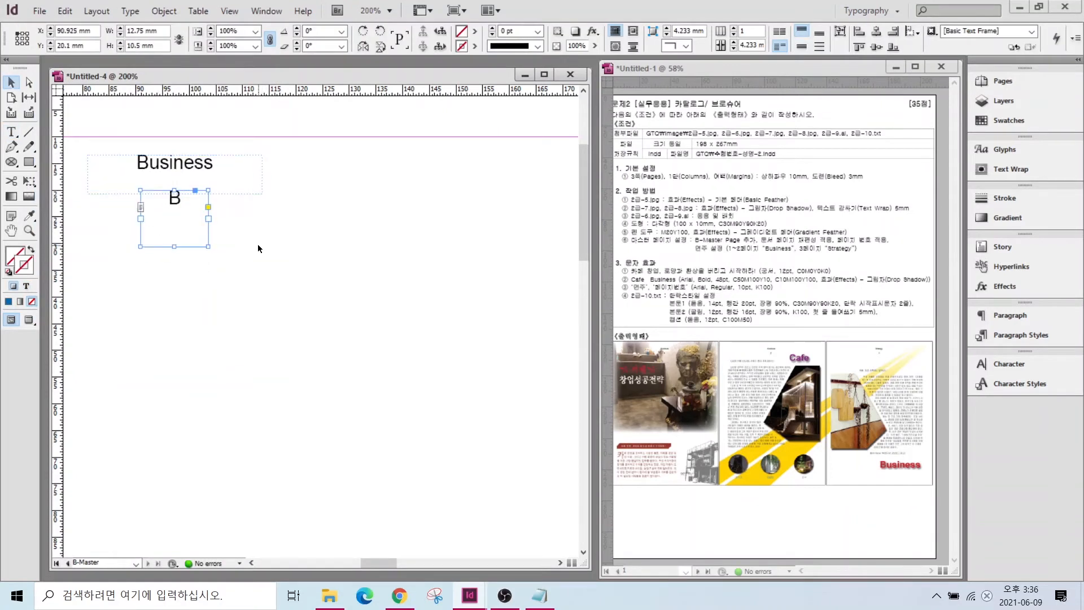
{"action": "scroll", "coordinate": [255, 241], "scroll_direction": "down", "scroll_amount": 2}
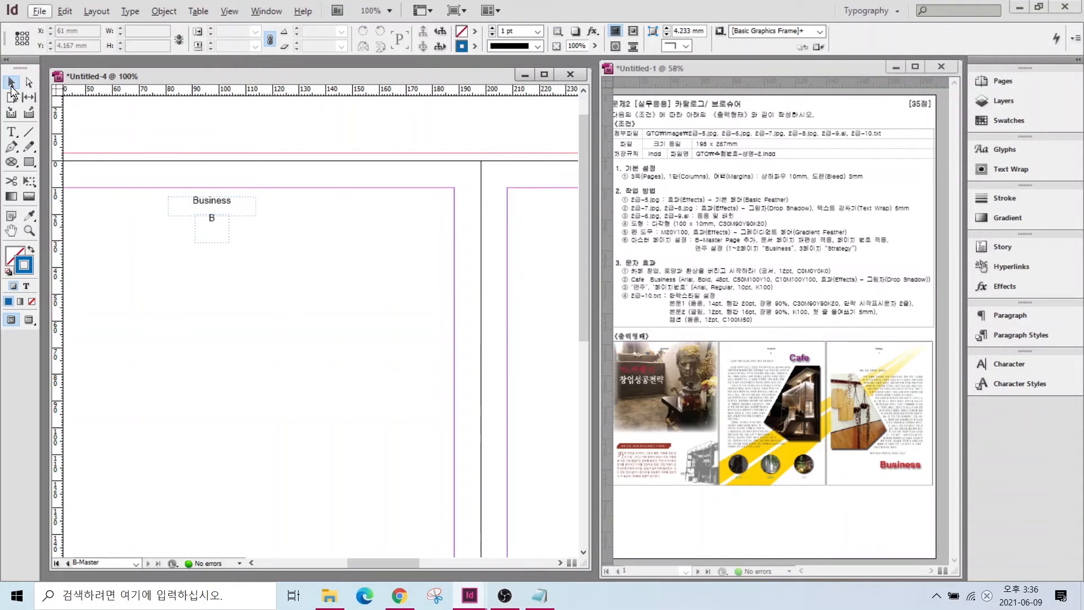
- Copy the Business header and page-number frames onto the right master page
{"action": "left_click_drag", "start_coordinate": [148, 178], "coordinate": [282, 269]}
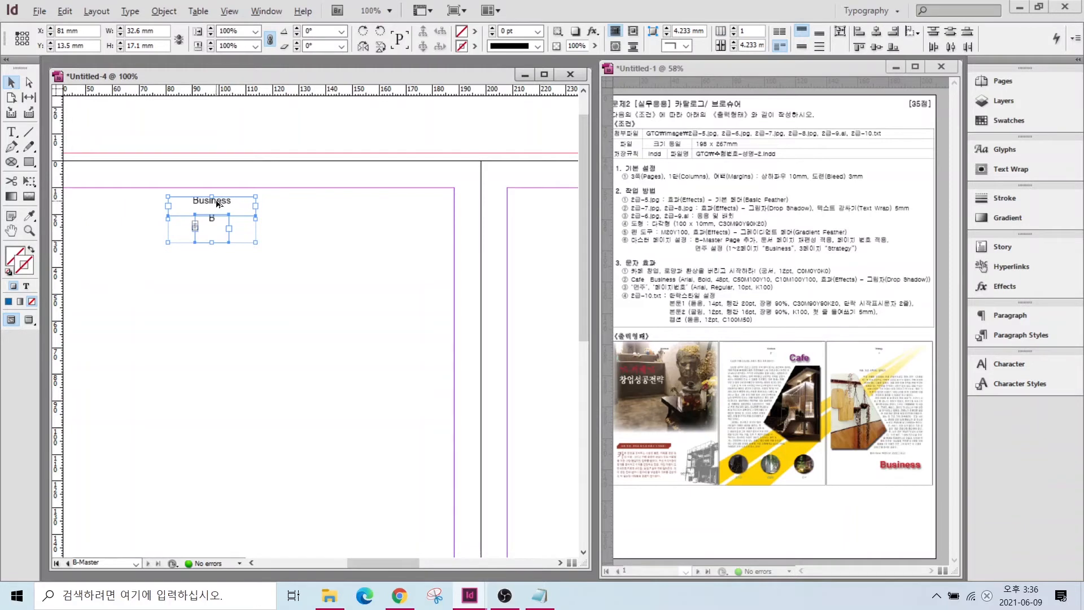
{"action": "left_click_drag", "start_coordinate": [220, 203], "coordinate": [528, 204]}
{"action": "scroll", "coordinate": [395, 451], "scroll_direction": "right", "scroll_amount": 5}
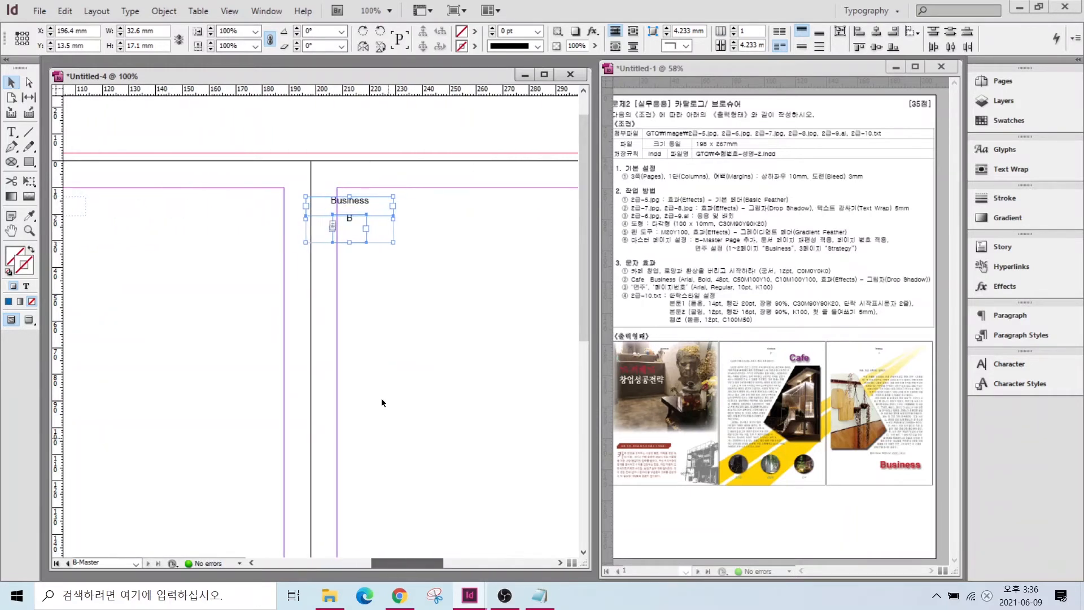
{"action": "left_click_drag", "start_coordinate": [359, 206], "coordinate": [524, 206]}
{"action": "left_click_drag", "start_coordinate": [415, 563], "coordinate": [453, 566]}
{"action": "left_click_drag", "start_coordinate": [259, 206], "coordinate": [348, 200]}
{"action": "left_click", "coordinate": [265, 216]}
- Change the copied header text to 'Strategy' and fit the master spread in the window
{"action": "double_click", "coordinate": [294, 200]}
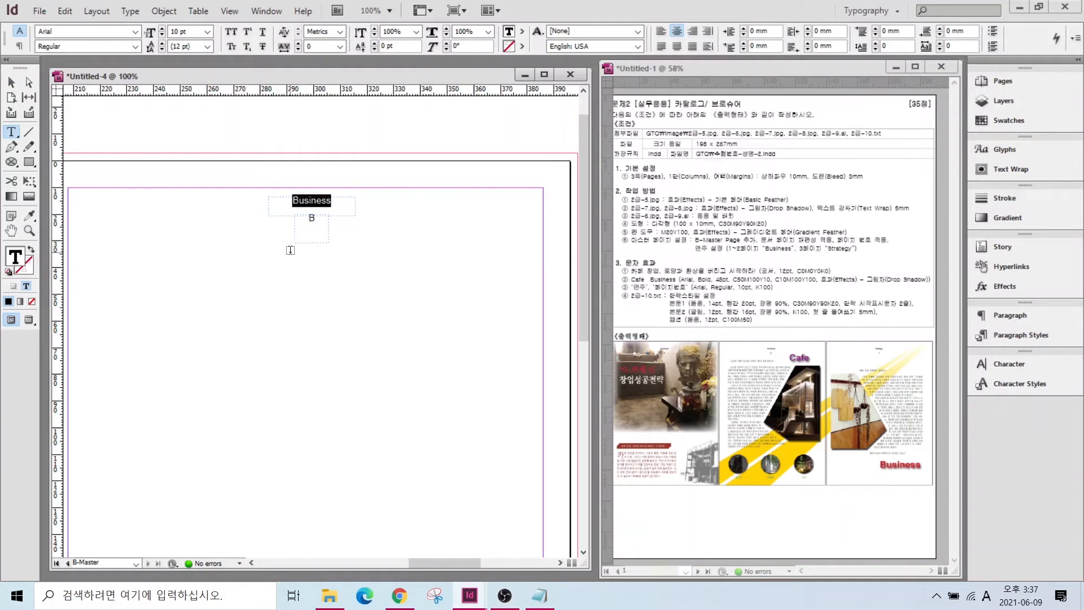
{"action": "type", "text": "Strategy"}
{"action": "key", "text": "Escape"}
{"action": "key", "text": "h"}
{"action": "key", "text": "ctrl+alt+0"}
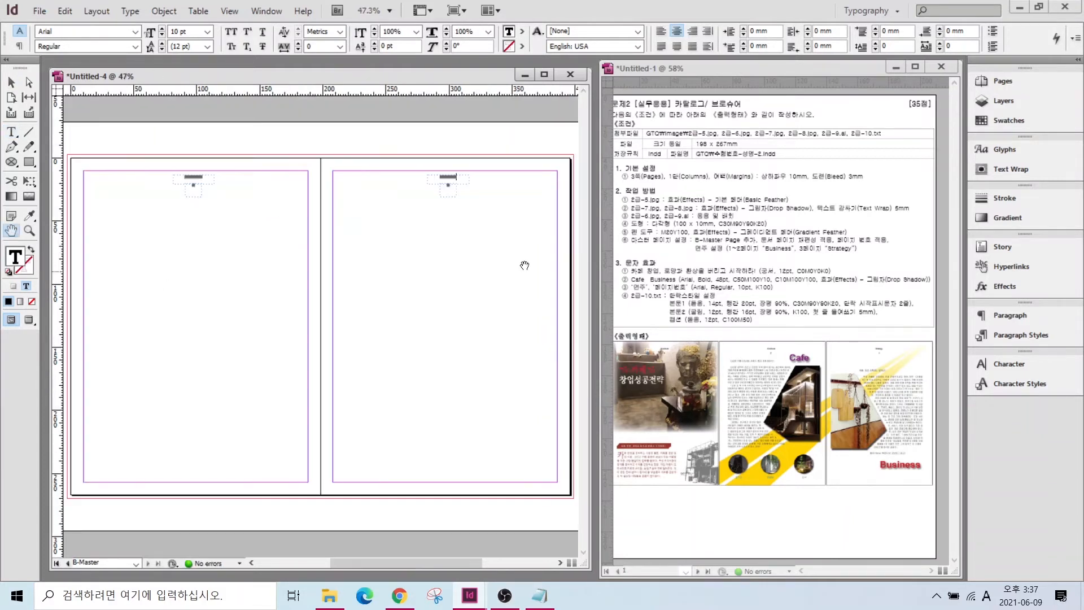
- Return to page 1 of the three-page spread and zoom in to check the Business and Strategy heads
{"action": "left_click", "coordinate": [1000, 80]}
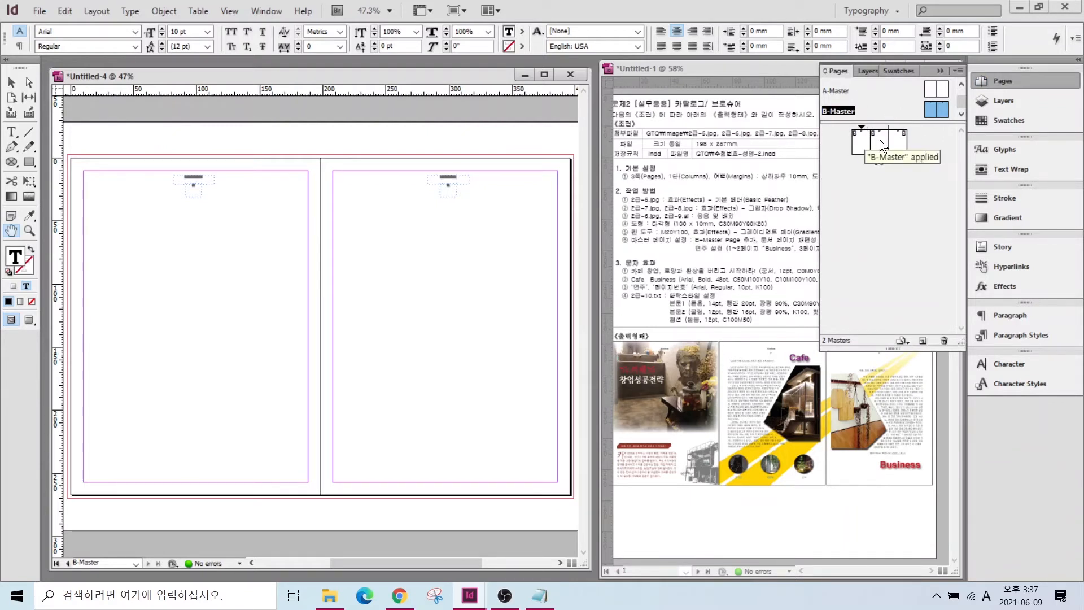
{"action": "left_click", "coordinate": [862, 140]}
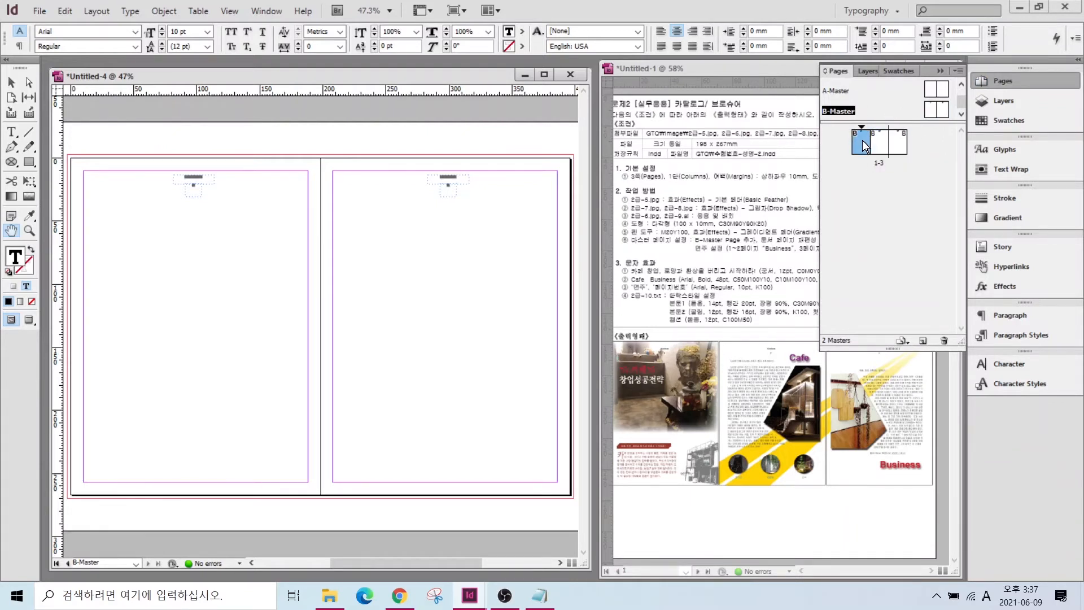
{"action": "double_click", "coordinate": [862, 140]}
{"action": "left_click_drag", "start_coordinate": [371, 561], "coordinate": [411, 553]}
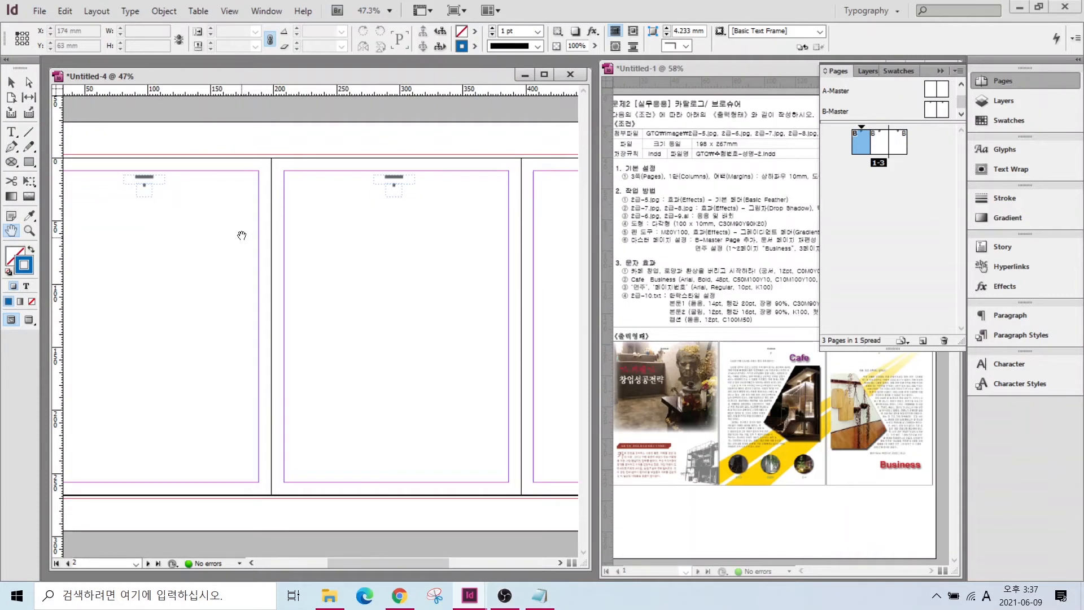
{"action": "scroll", "coordinate": [193, 176], "scroll_direction": "up", "scroll_amount": 6}
{"action": "left_click_drag", "start_coordinate": [364, 561], "coordinate": [462, 546]}
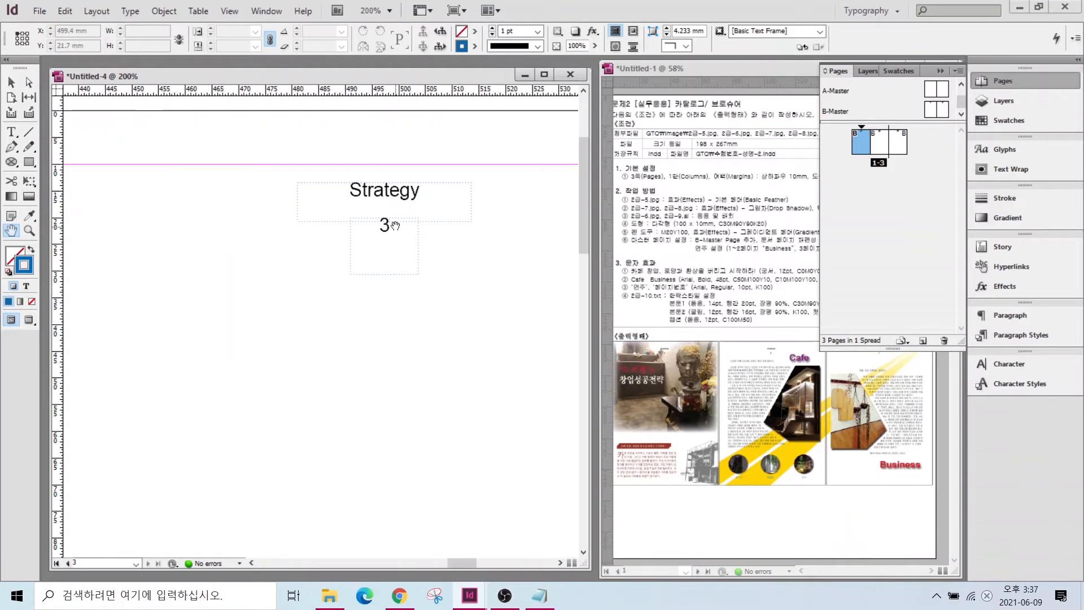
{"action": "left_click_drag", "start_coordinate": [456, 564], "coordinate": [411, 564]}
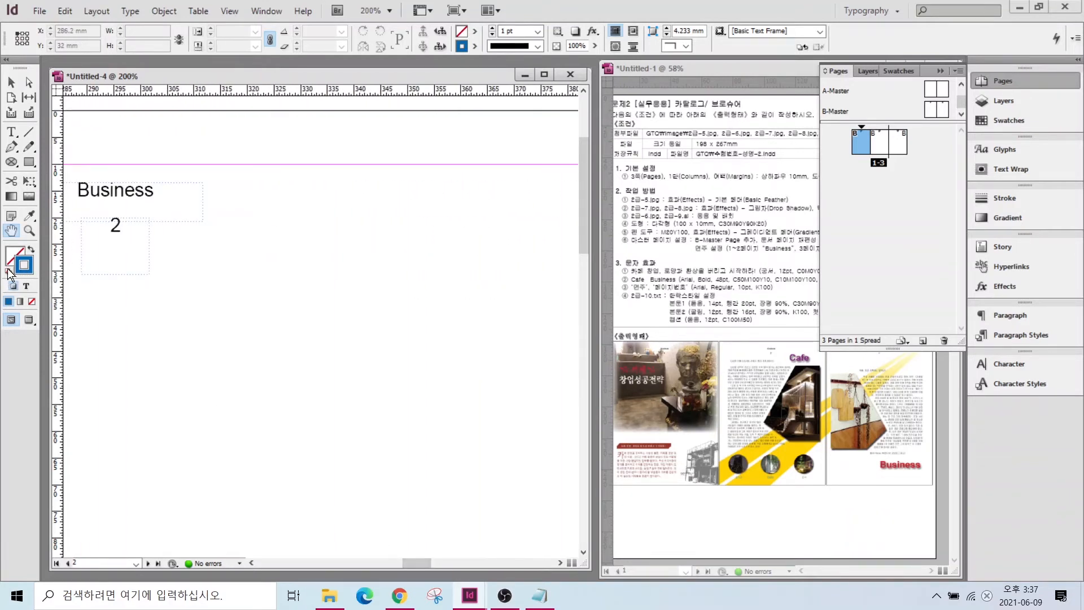
{"action": "double_click", "coordinate": [12, 231]}
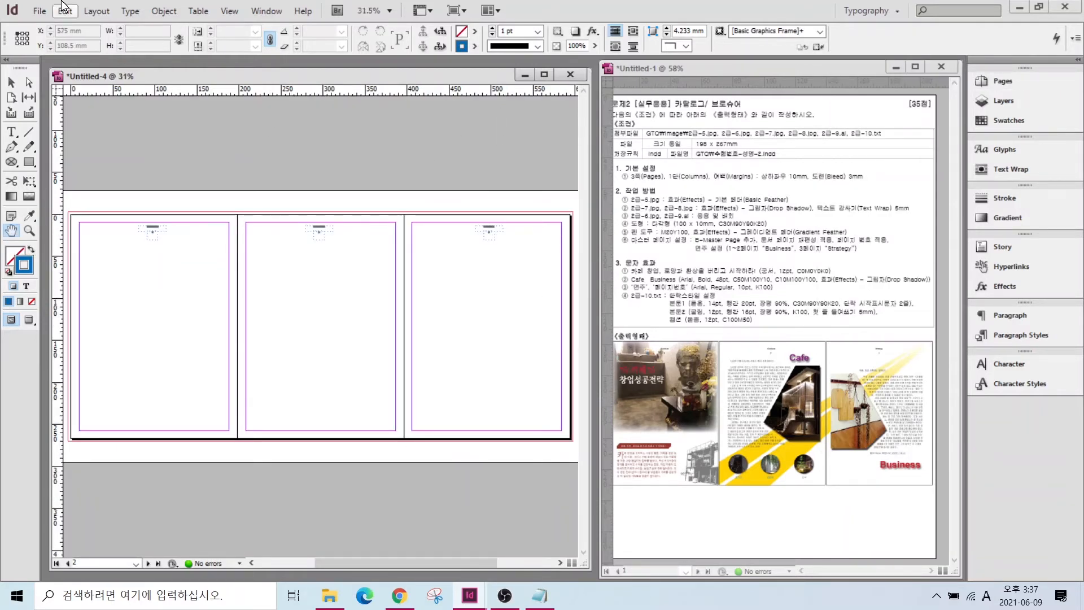
{"action": "left_click", "coordinate": [41, 13]}
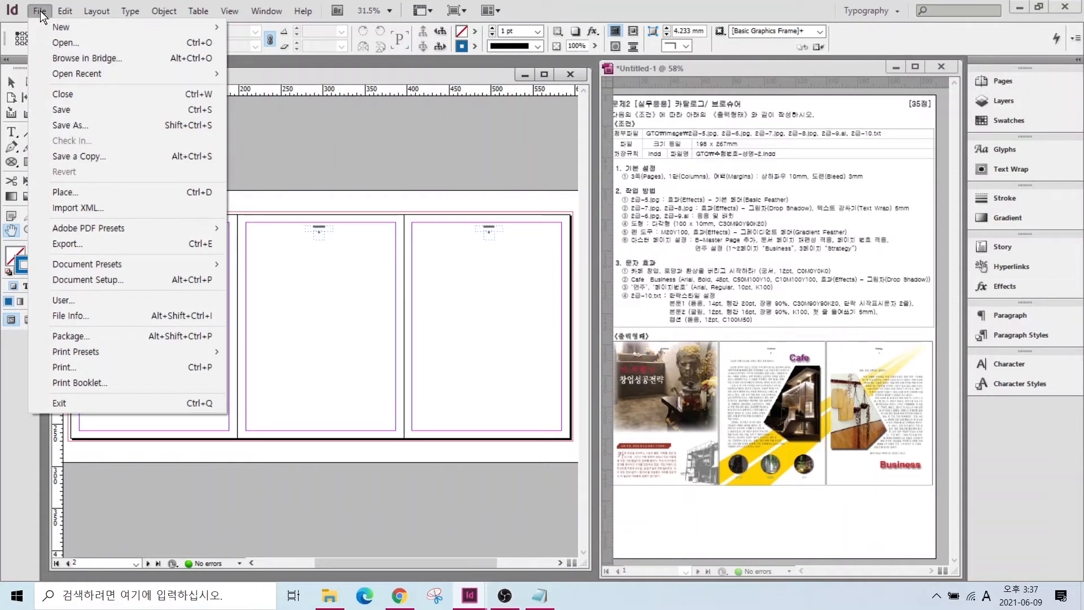
- Place 2급-5.jpg from Documents\GTQ\image in a frame drawn from page 1's top-left margin
{"action": "left_click", "coordinate": [192, 192]}
{"action": "left_click", "coordinate": [207, 263]}
{"action": "double_click", "coordinate": [300, 179]}
{"action": "double_click", "coordinate": [278, 209]}
{"action": "double_click", "coordinate": [282, 184]}
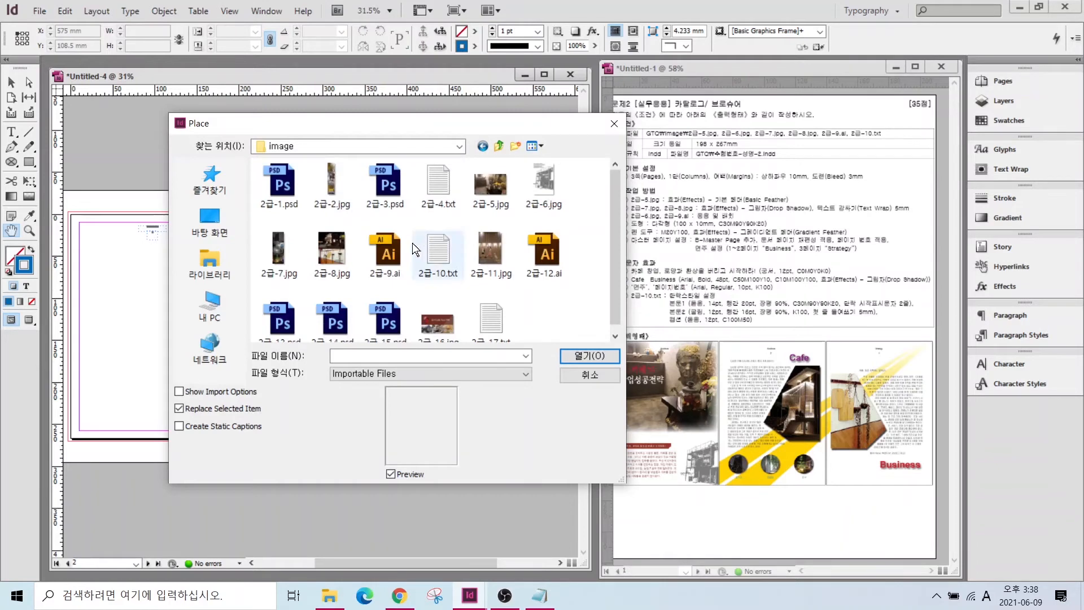
{"action": "left_click", "coordinate": [486, 189]}
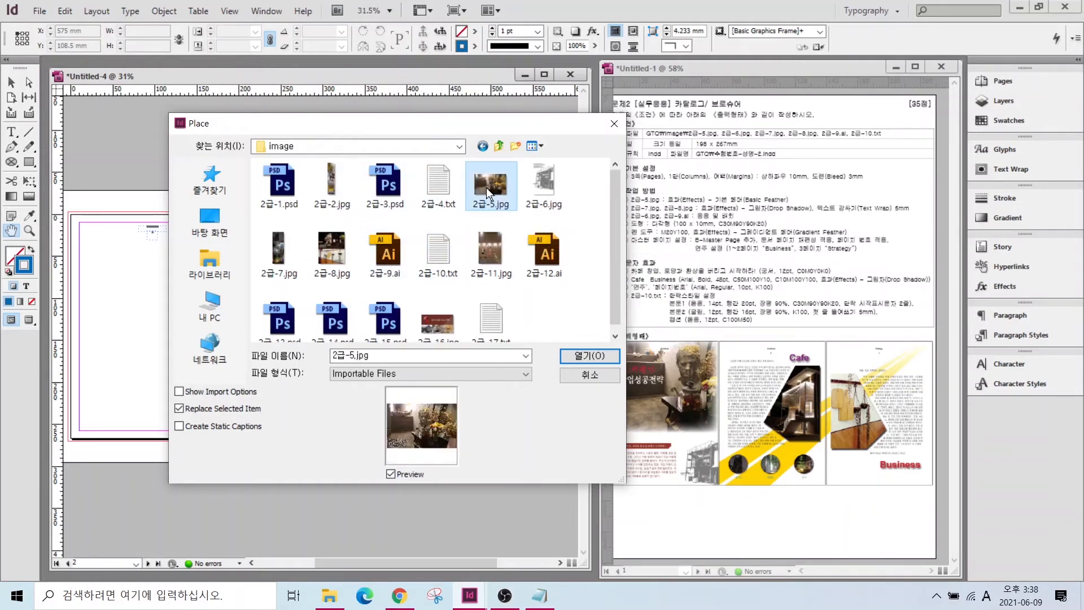
{"action": "left_click", "coordinate": [589, 356]}
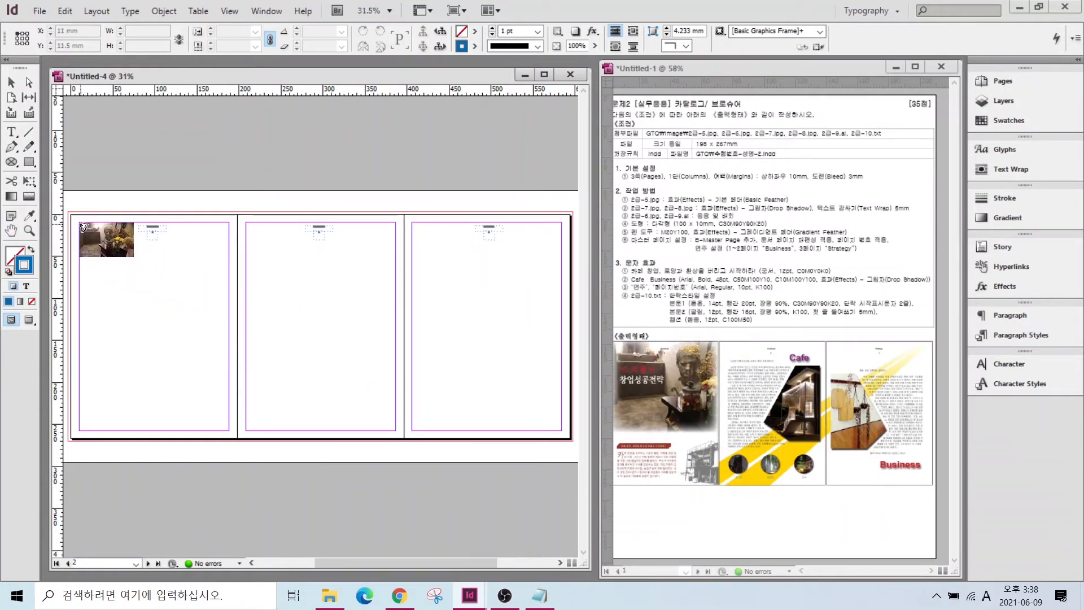
{"action": "left_click_drag", "start_coordinate": [84, 228], "coordinate": [229, 328]}
- Return to the Selection tool and reopen B-Master for editing
{"action": "left_click", "coordinate": [12, 83]}
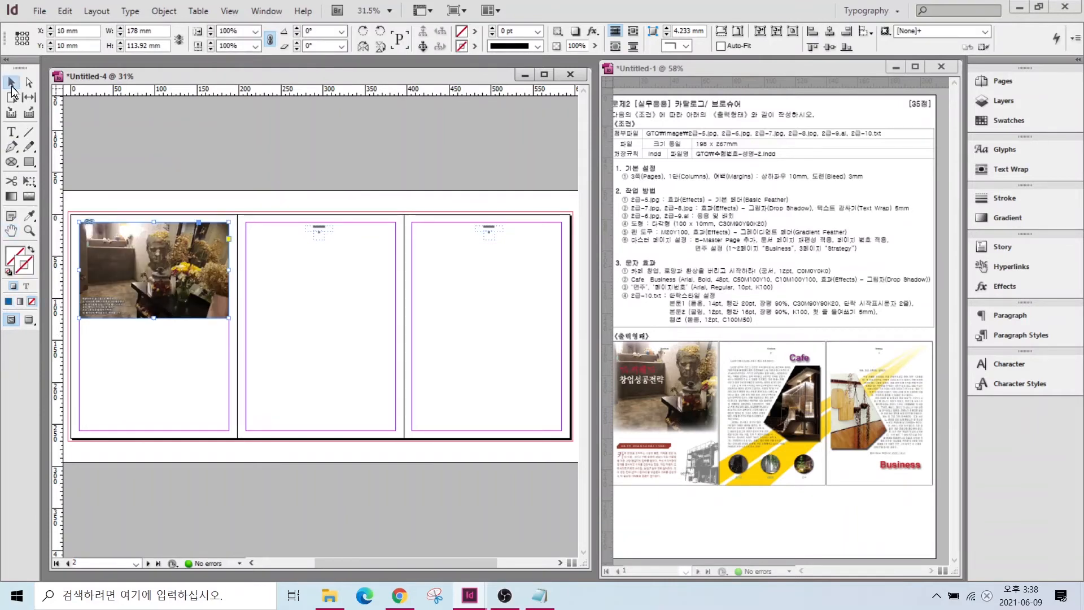
{"action": "scroll", "coordinate": [116, 214], "scroll_direction": "up", "scroll_amount": 5}
{"action": "key", "text": "alt"}
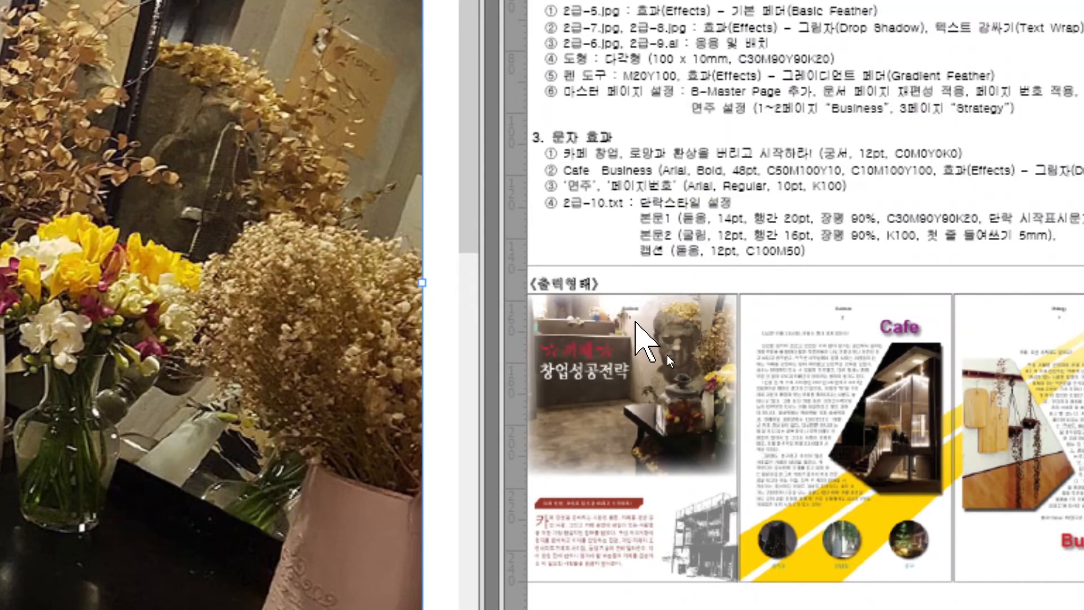
{"action": "mouse_move", "coordinate": [667, 357]}
{"action": "left_mouse_down"}
{"action": "mouse_move", "coordinate": [631, 371]}
{"action": "mouse_move", "coordinate": [611, 310]}
{"action": "mouse_move", "coordinate": [648, 286]}
{"action": "mouse_move", "coordinate": [650, 357]}
{"action": "left_mouse_up"}
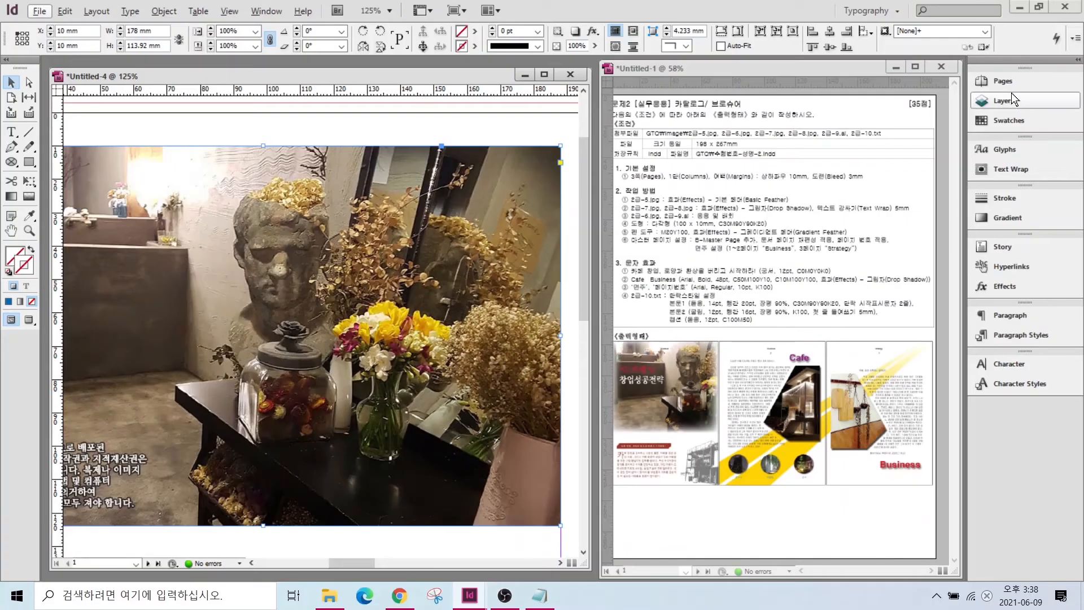
{"action": "left_click", "coordinate": [1005, 86]}
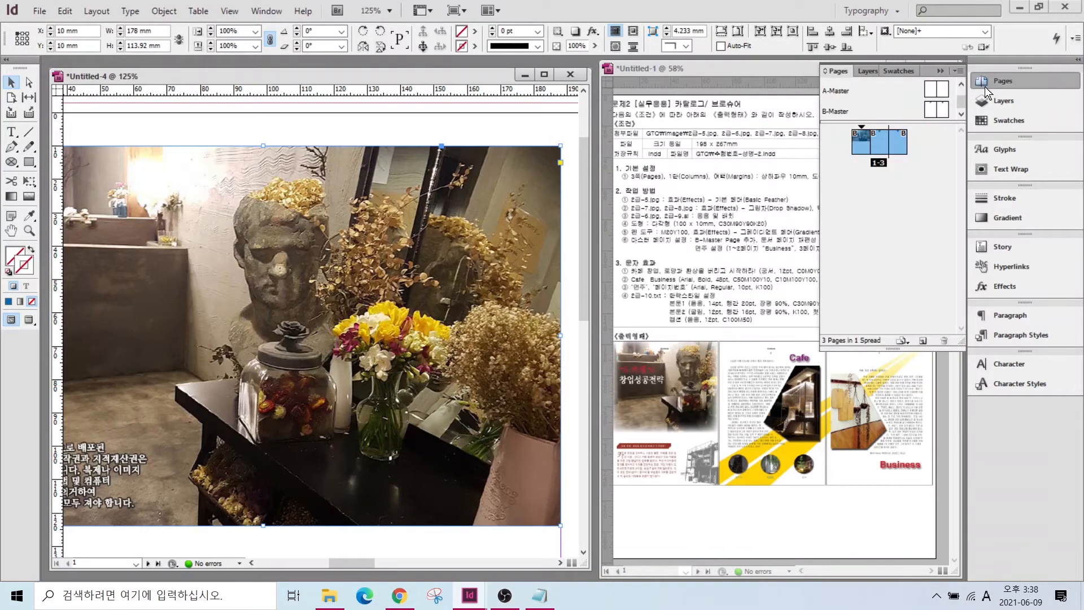
{"action": "double_click", "coordinate": [839, 113]}
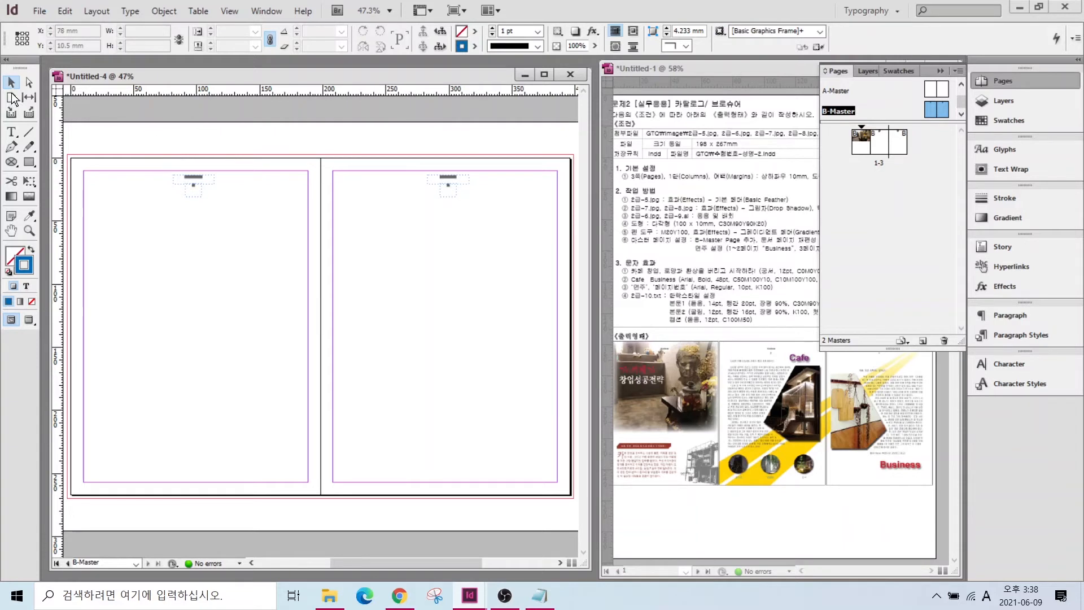
- Select the B-Master running heads and add a new Layer 2 above Layer 1
{"action": "left_click_drag", "start_coordinate": [151, 150], "coordinate": [501, 226]}
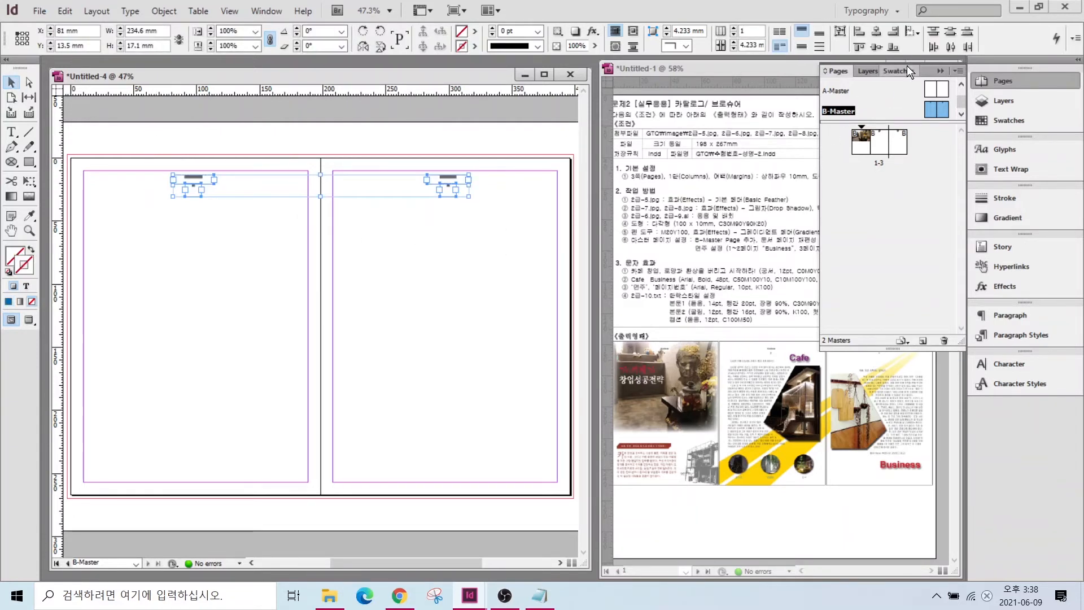
{"action": "left_click", "coordinate": [1002, 100]}
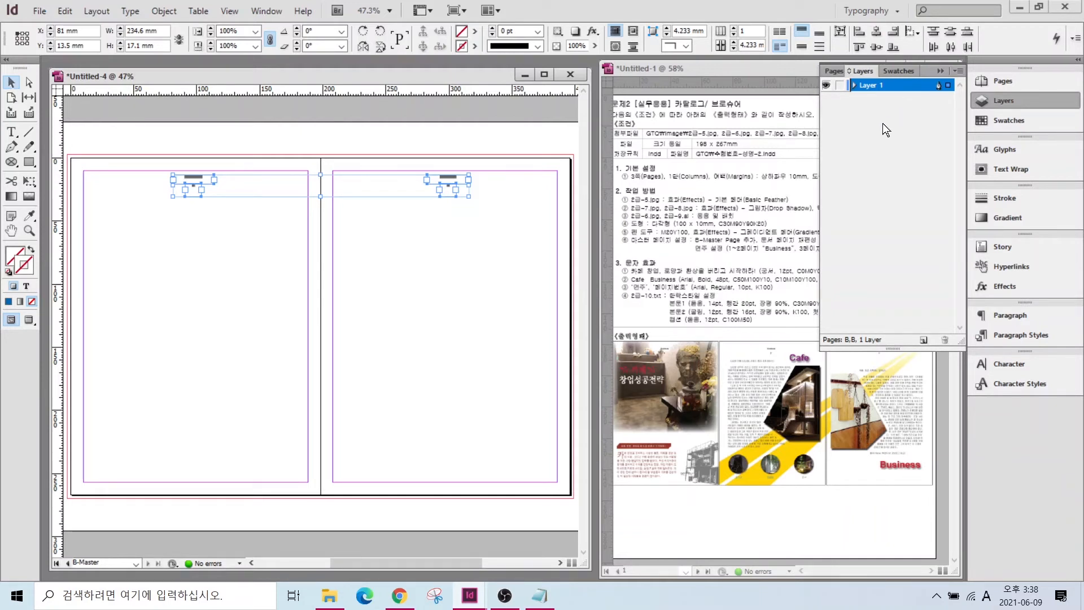
{"action": "left_click", "coordinate": [924, 340]}
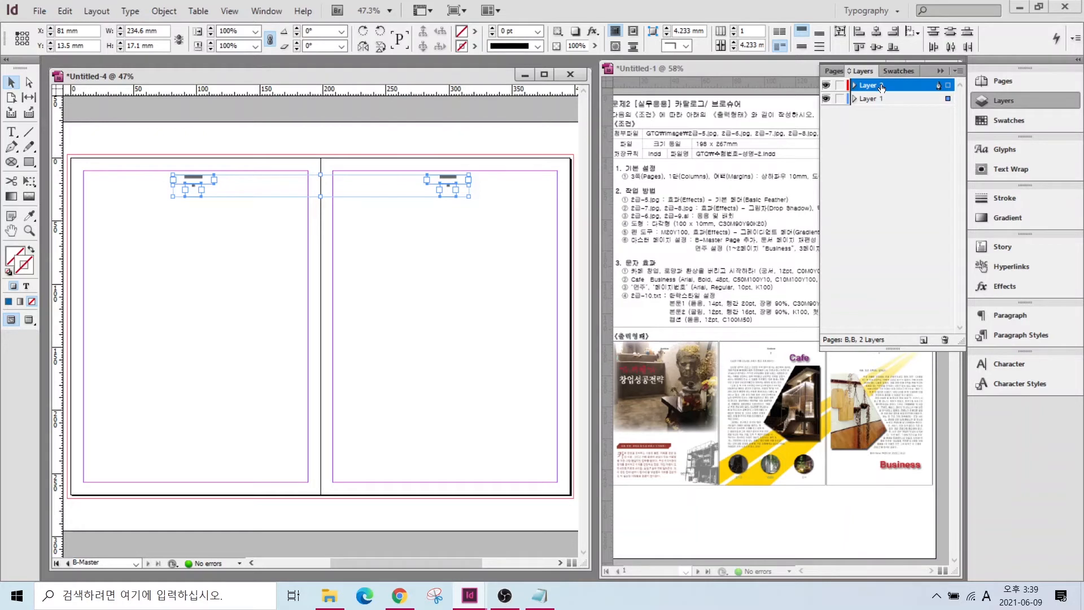
- Cut the header and page-number frames, paste them onto Layer 2, and reposition them at the page tops
{"action": "left_click_drag", "start_coordinate": [141, 154], "coordinate": [498, 228]}
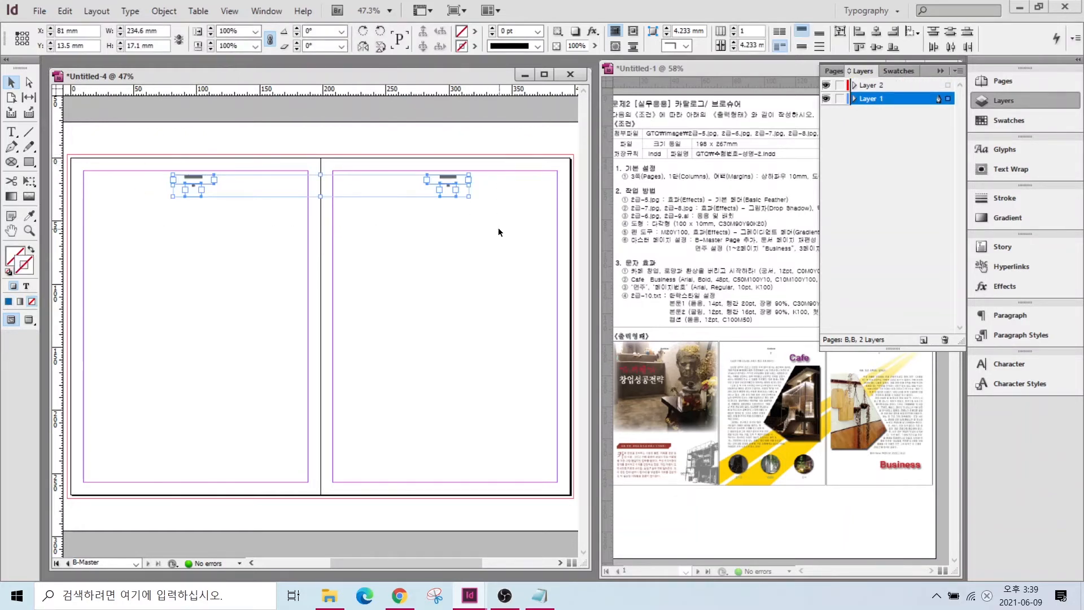
{"action": "key", "text": "ctrl+x"}
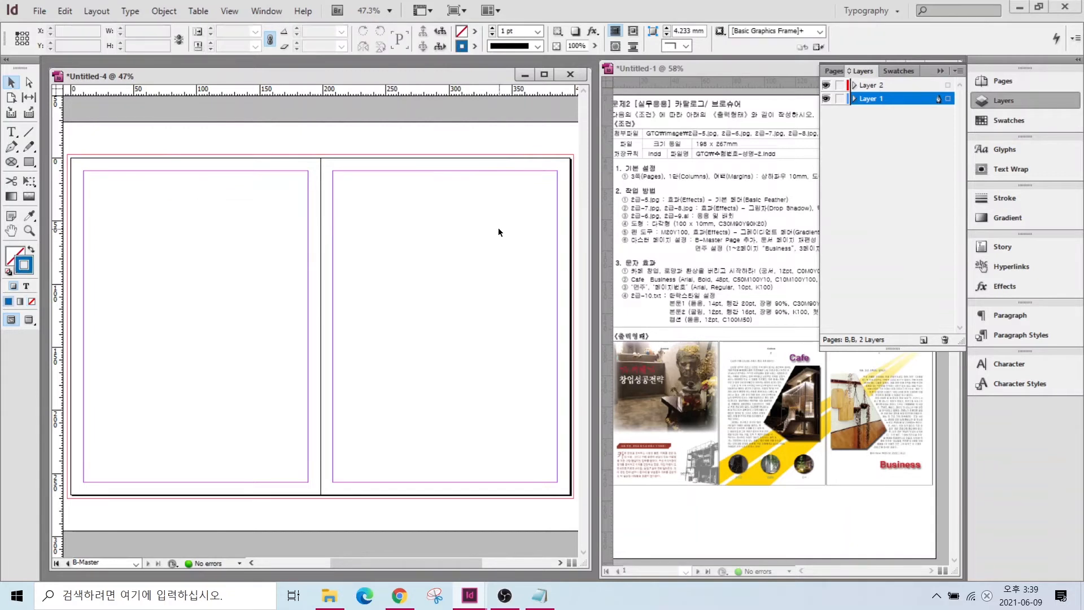
{"action": "left_click", "coordinate": [870, 85]}
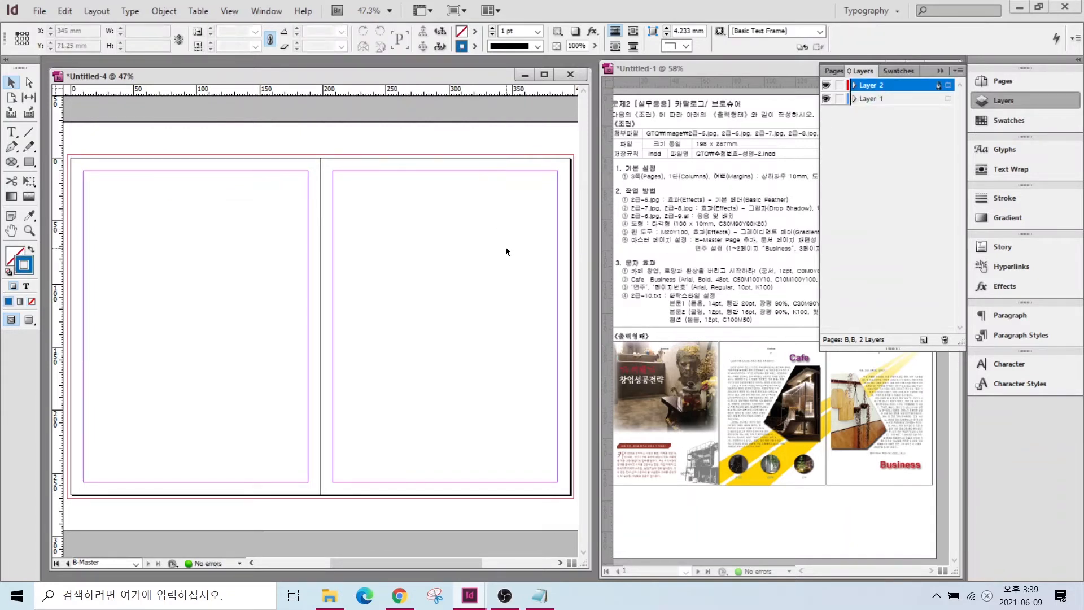
{"action": "key", "text": "ctrl+v"}
{"action": "left_click_drag", "start_coordinate": [208, 326], "coordinate": [209, 180]}
{"action": "left_click", "coordinate": [269, 253]}
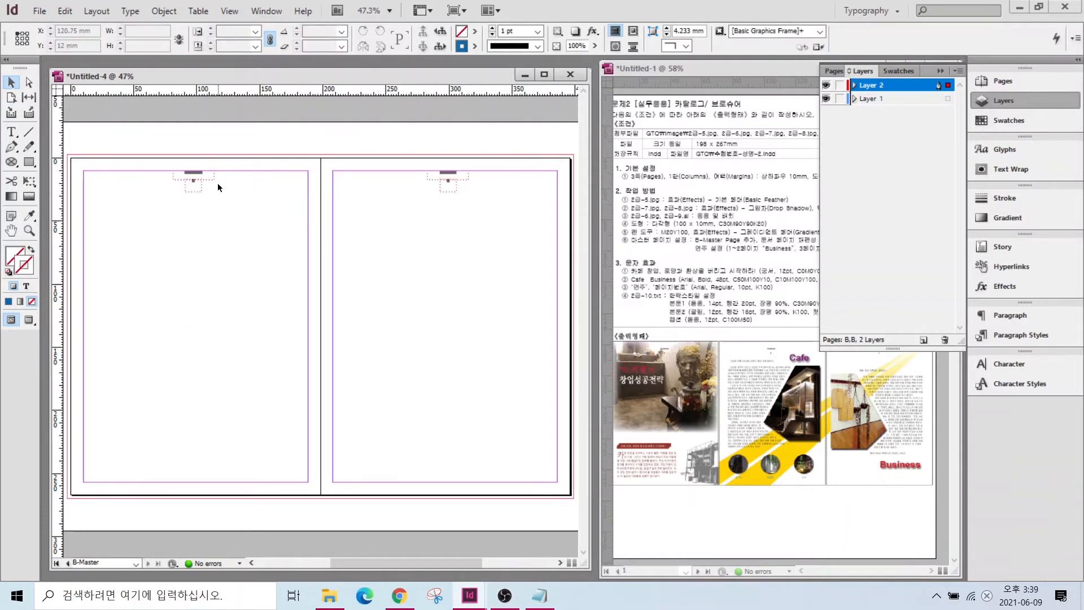
{"action": "left_click", "coordinate": [869, 100]}
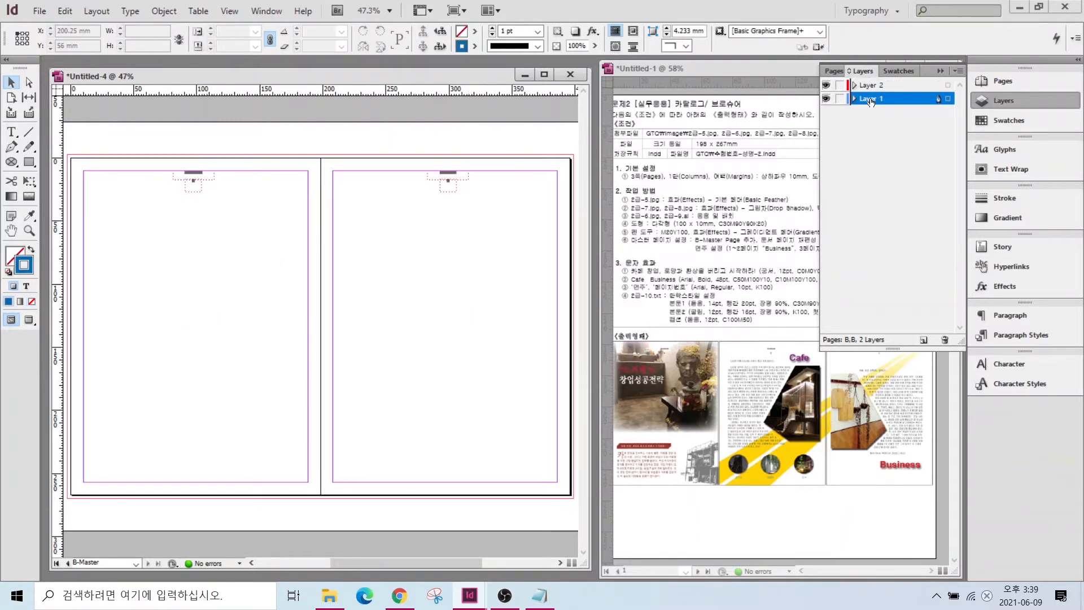
{"action": "key", "text": "ctrl"}
{"action": "key", "text": "ctrl"}
{"action": "left_click", "coordinate": [1010, 100]}
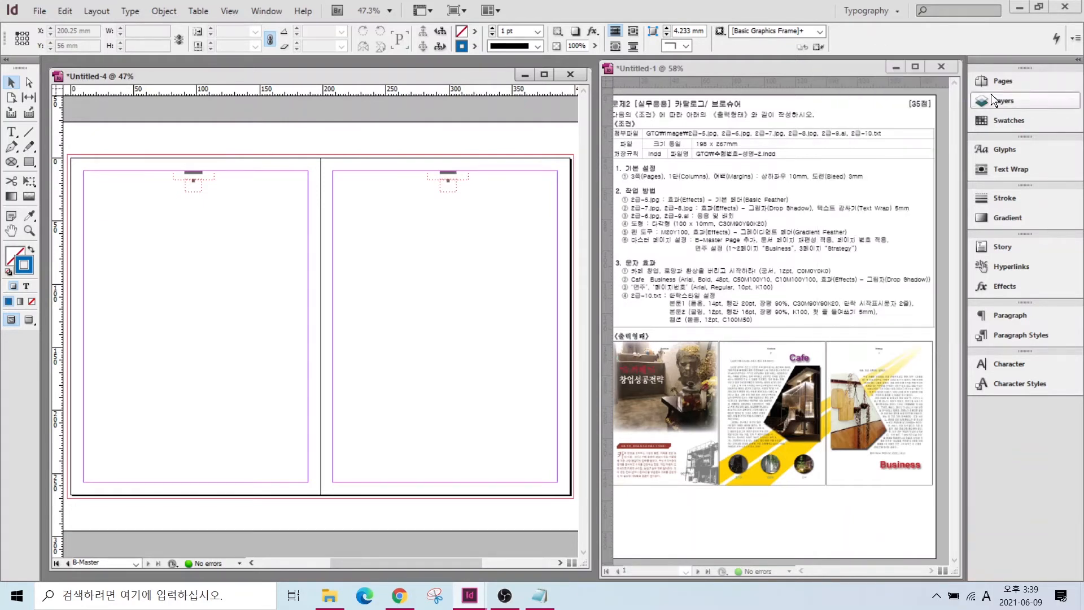
{"action": "left_click", "coordinate": [999, 80]}
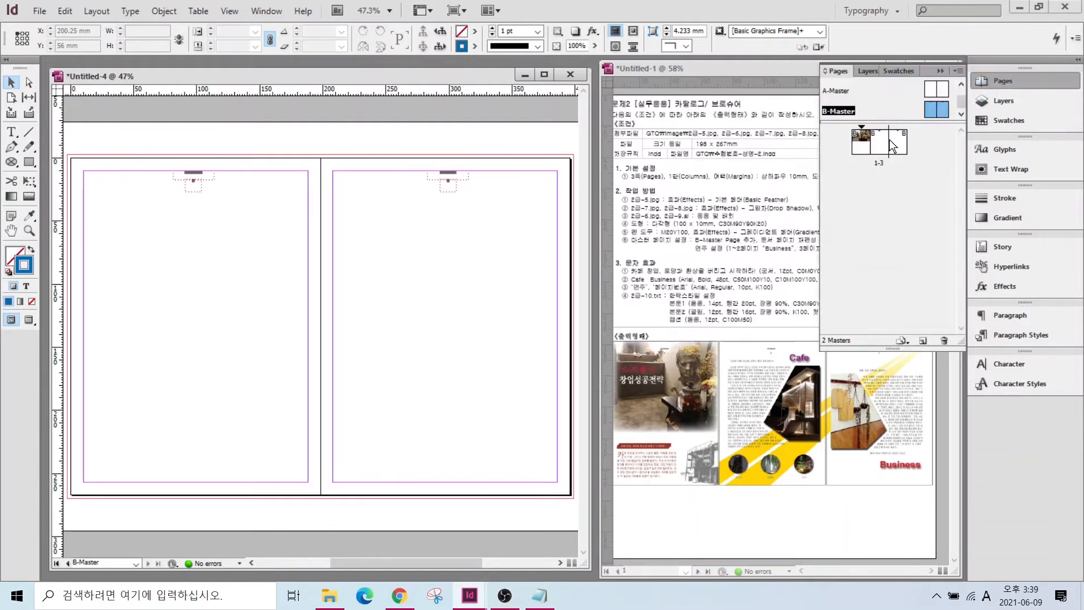
- Bring page 1 into view and select the café photo frame
{"action": "double_click", "coordinate": [882, 141]}
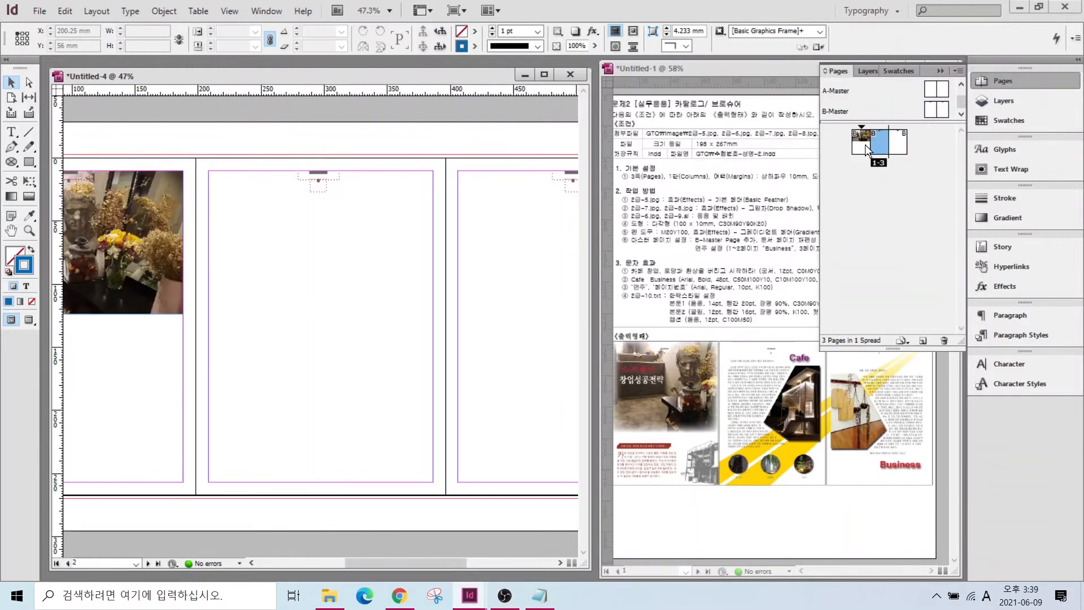
{"action": "left_click", "coordinate": [343, 556]}
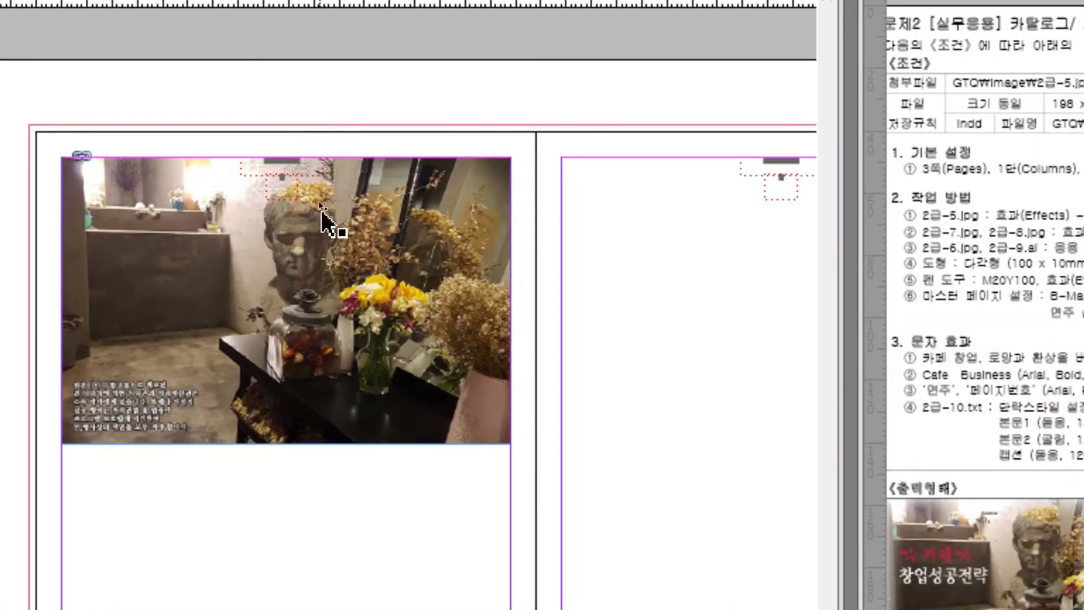
{"action": "left_click", "coordinate": [288, 222]}
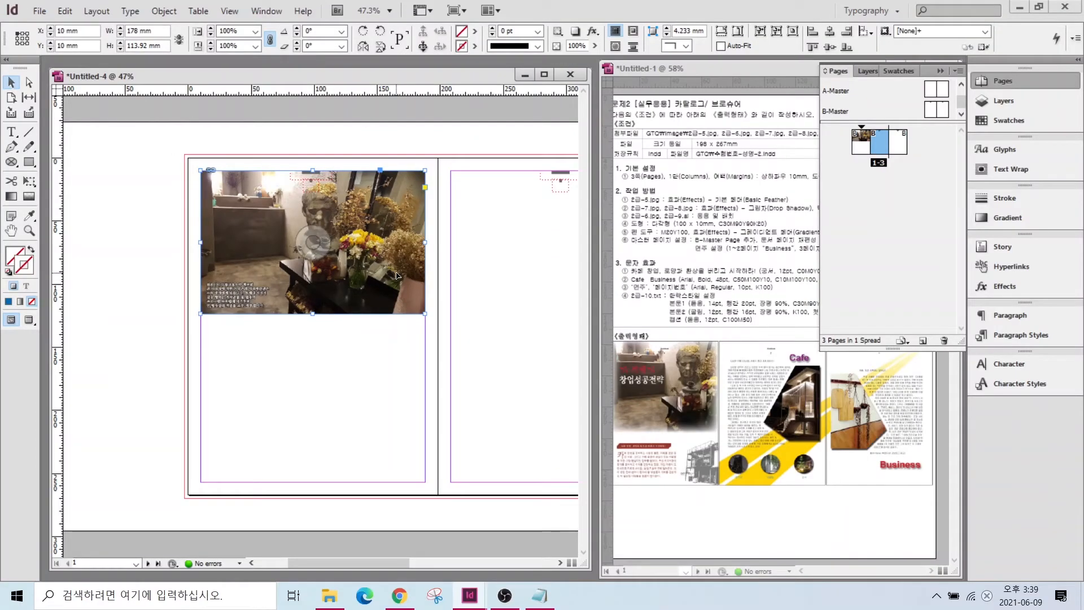
- Apply a Basic Feather with a 10 mm feather width to the café photo
{"action": "right_click", "coordinate": [374, 265]}
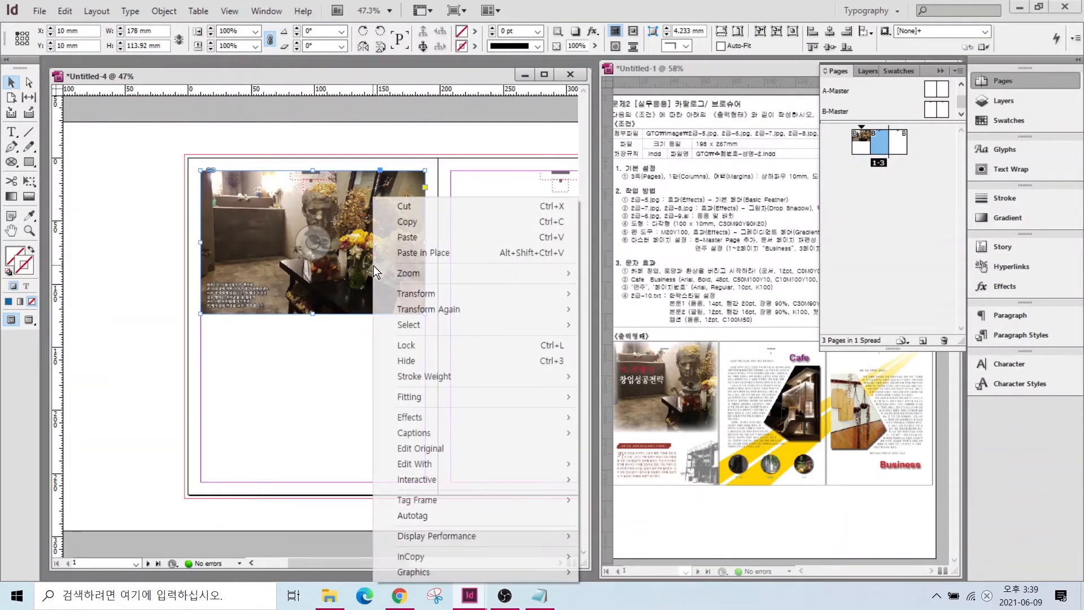
{"action": "mouse_move", "coordinate": [415, 414]}
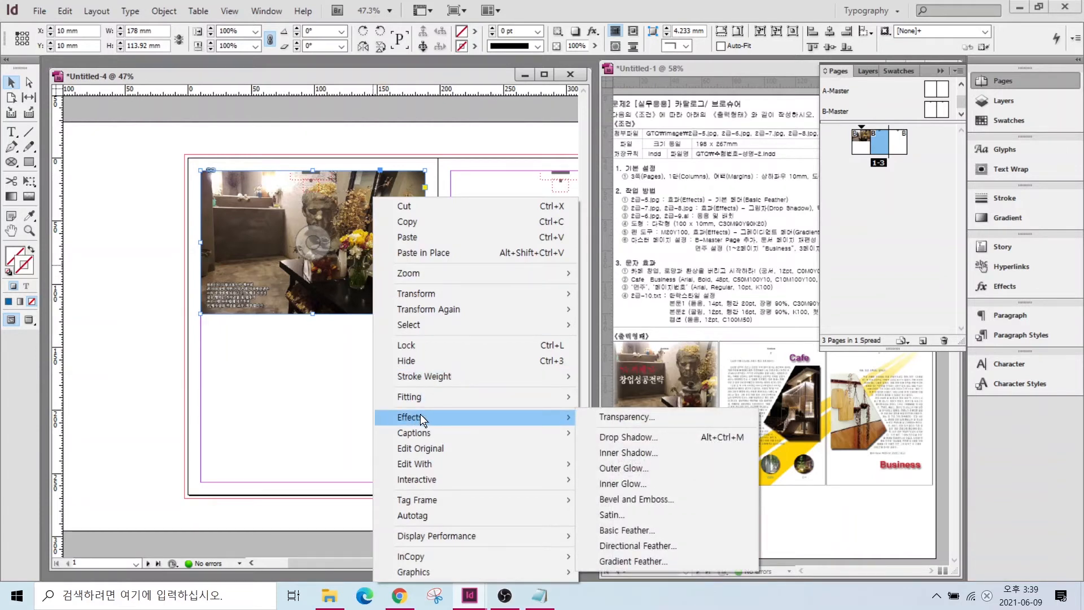
{"action": "left_click", "coordinate": [625, 529]}
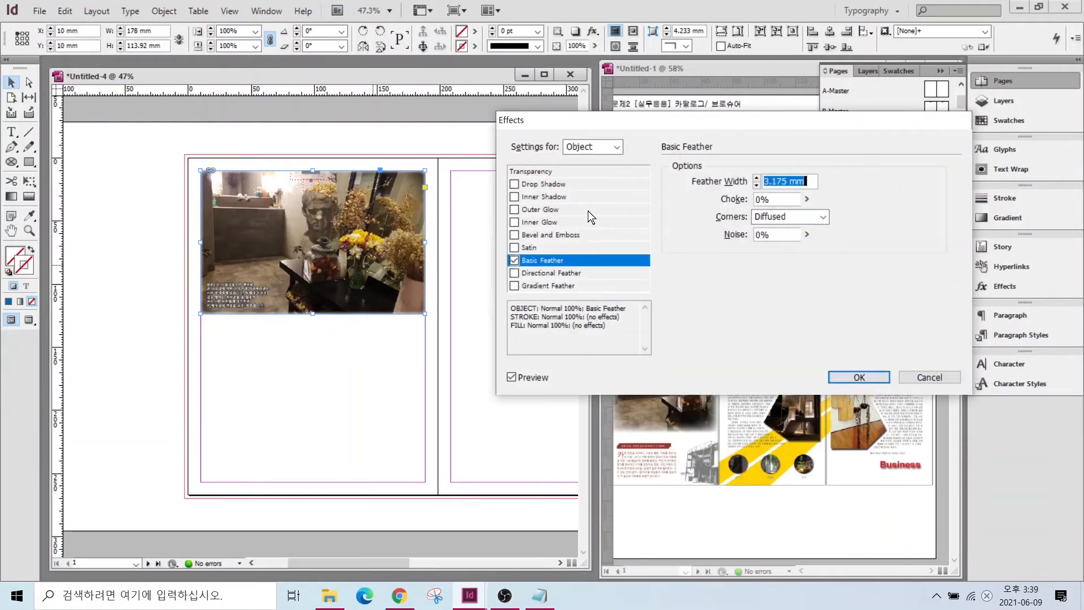
{"action": "left_click_drag", "start_coordinate": [613, 124], "coordinate": [333, 394]}
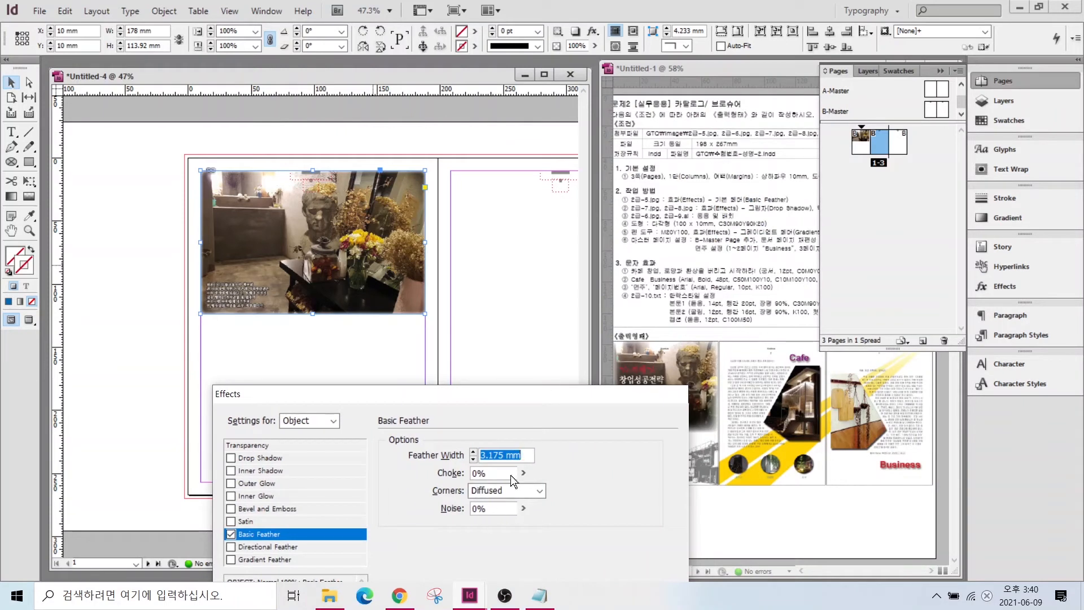
{"action": "type", "text": "8"}
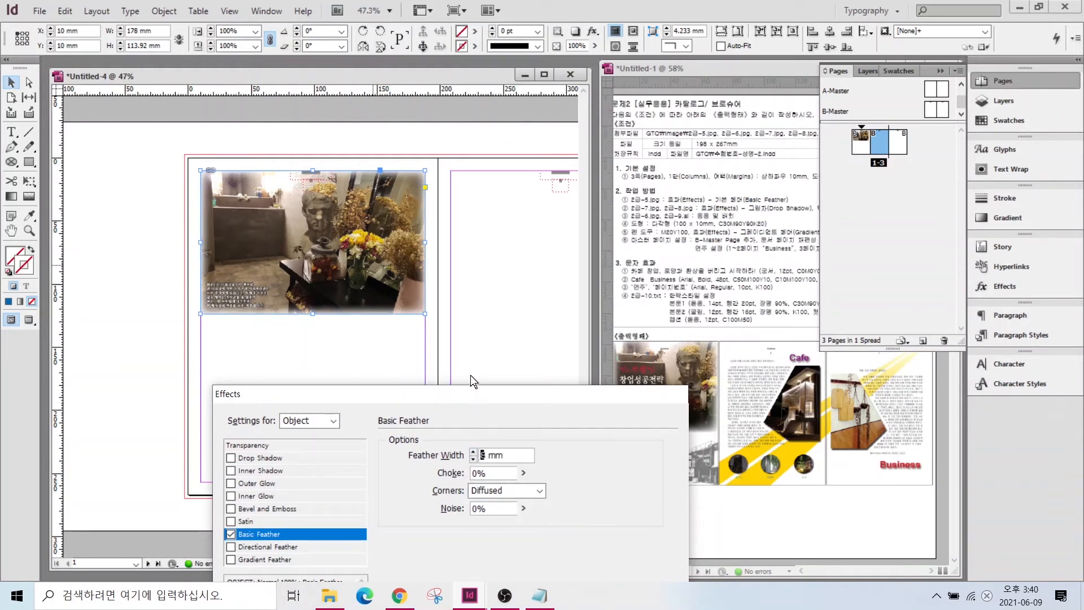
{"action": "left_click_drag", "start_coordinate": [452, 396], "coordinate": [435, 287]}
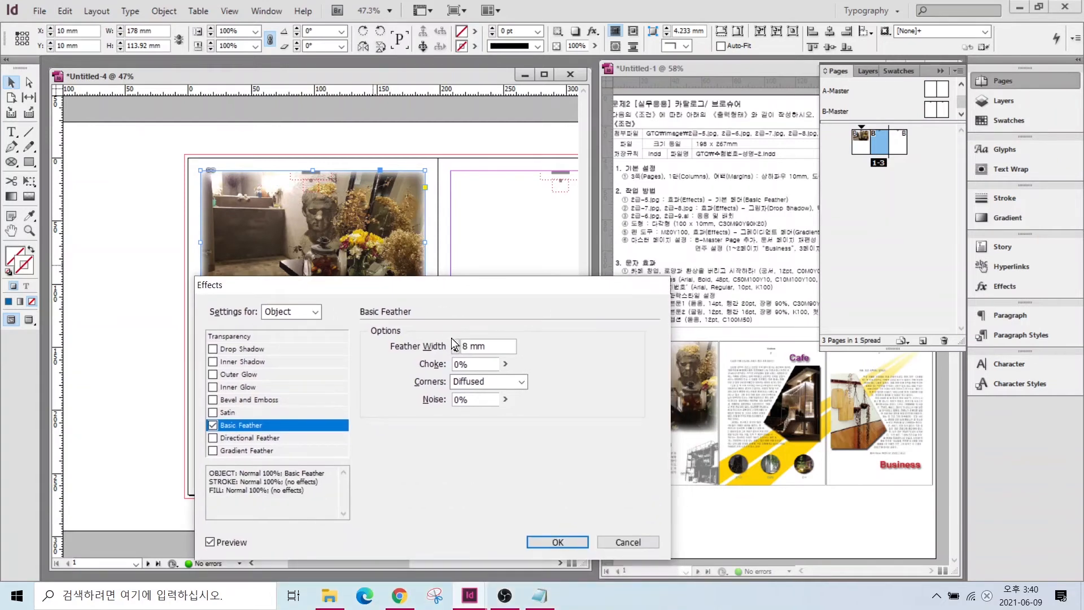
{"action": "type", "text": "10"}
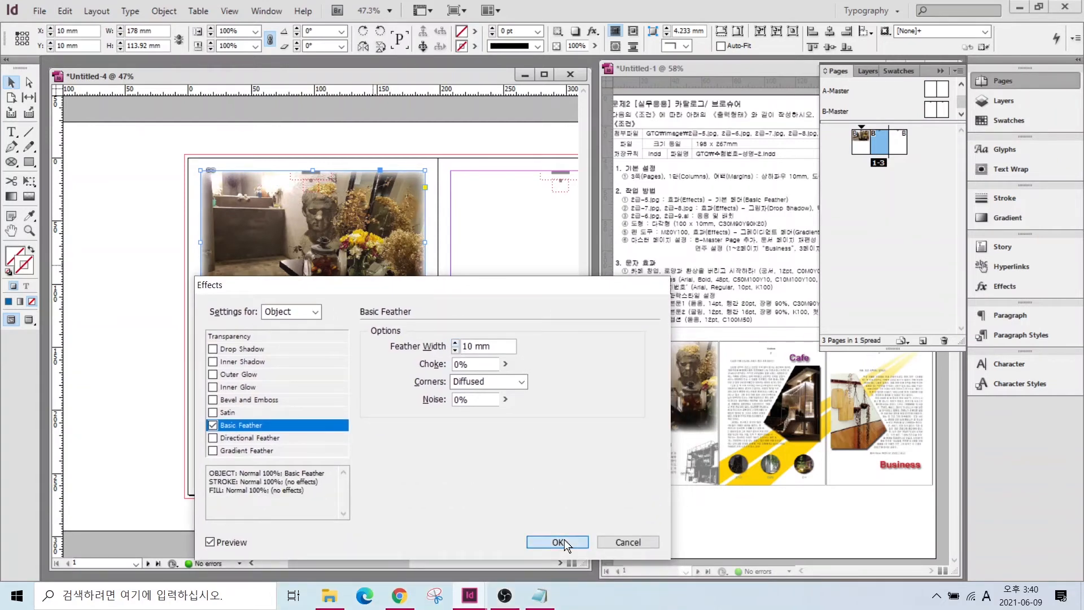
{"action": "left_click", "coordinate": [557, 542]}
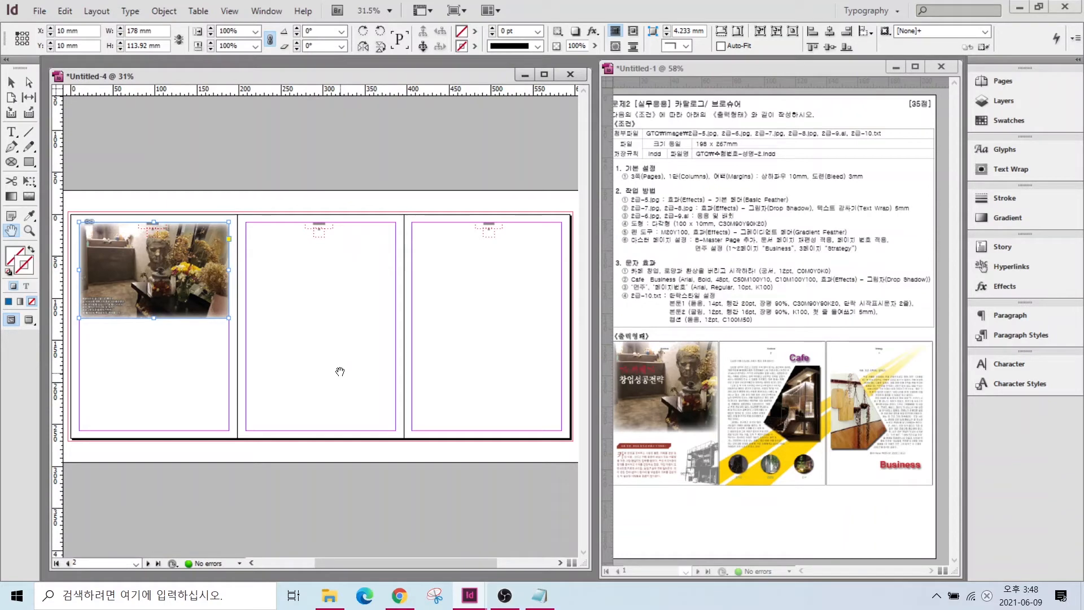
{"action": "key", "text": "ctrl+d"}
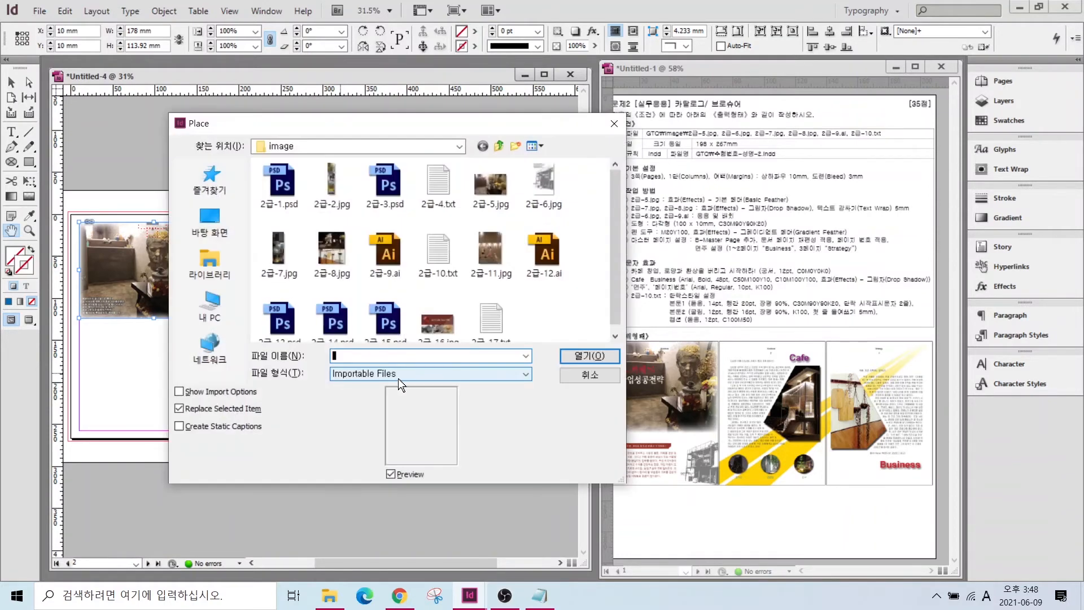
{"action": "left_click", "coordinate": [279, 241]}
{"action": "left_click", "coordinate": [597, 360]}
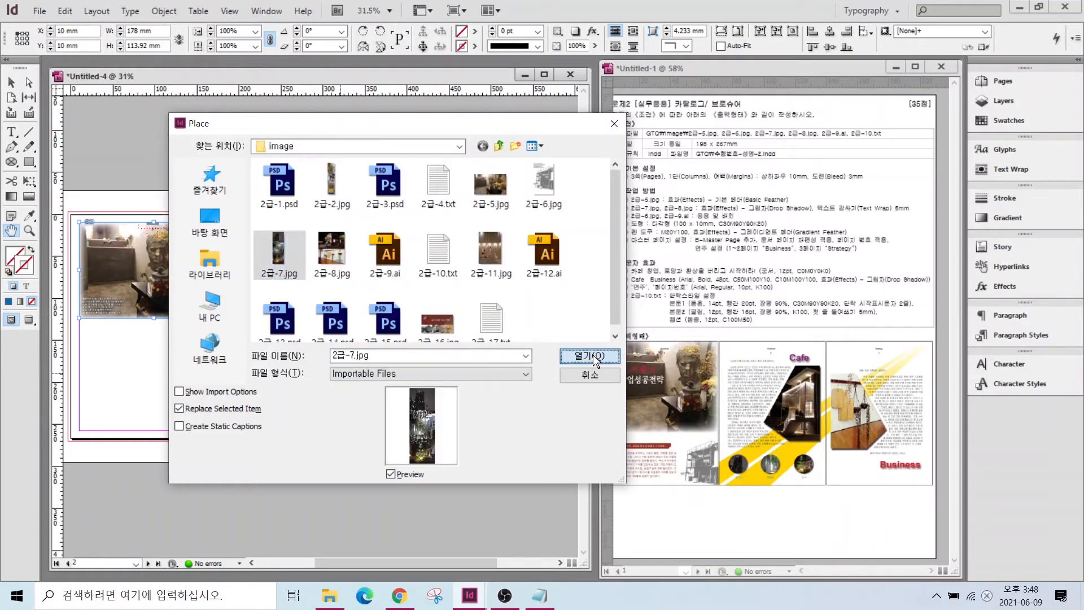
{"action": "mouse_move", "coordinate": [438, 416]}
{"action": "left_mouse_down"}
{"action": "mouse_move", "coordinate": [399, 378]}
{"action": "mouse_move", "coordinate": [429, 397]}
{"action": "mouse_move", "coordinate": [429, 428]}
{"action": "mouse_move", "coordinate": [392, 438]}
{"action": "mouse_move", "coordinate": [424, 416]}
{"action": "mouse_move", "coordinate": [432, 444]}
{"action": "mouse_move", "coordinate": [409, 478]}
{"action": "mouse_move", "coordinate": [434, 461]}
{"action": "left_mouse_up"}
{"action": "mouse_move", "coordinate": [732, 436]}
{"action": "left_mouse_down"}
{"action": "mouse_move", "coordinate": [718, 454]}
{"action": "mouse_move", "coordinate": [704, 425]}
{"action": "left_mouse_up"}
{"action": "left_click_drag", "start_coordinate": [767, 477], "coordinate": [754, 519]}
{"action": "left_click_drag", "start_coordinate": [761, 492], "coordinate": [833, 503]}
{"action": "left_click_drag", "start_coordinate": [813, 490], "coordinate": [825, 481]}
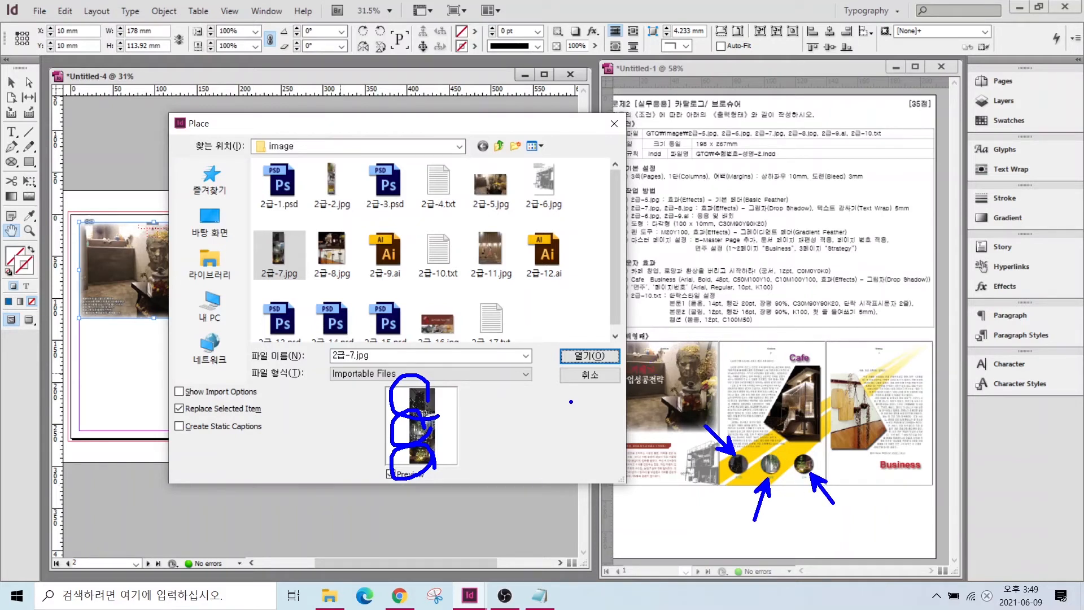
{"action": "key", "text": "Escape"}
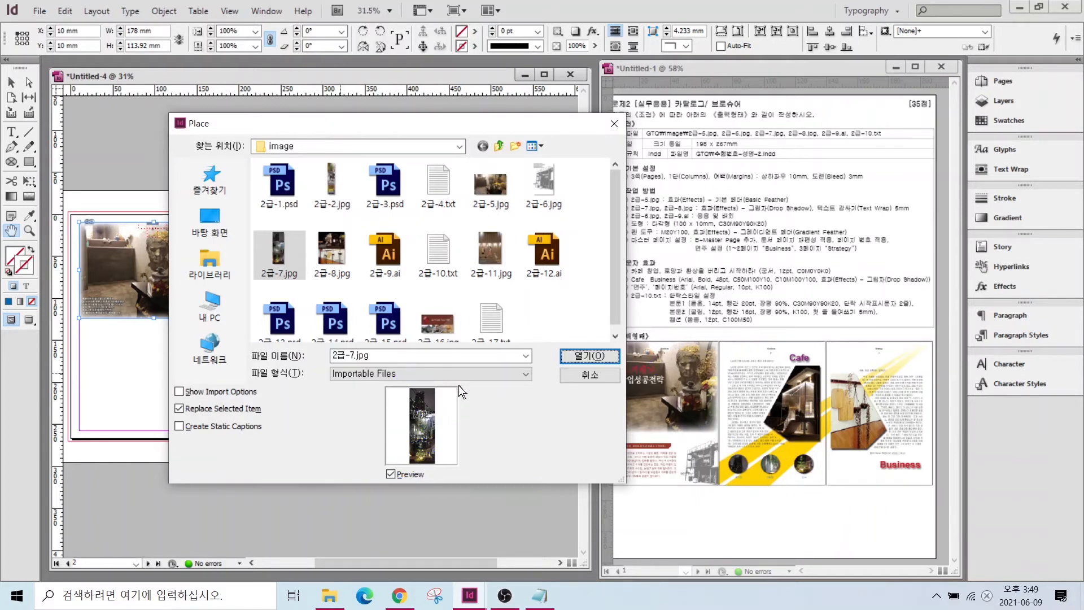
{"action": "left_click", "coordinate": [589, 375]}
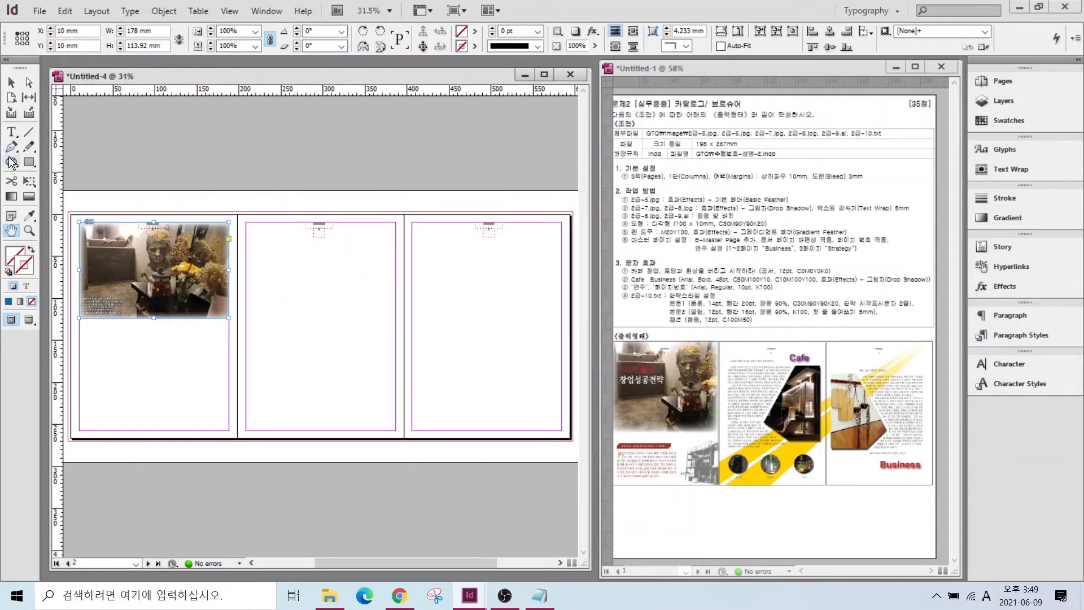
- Draw a 49 mm circular ellipse frame near the bottom-left of page 2
{"action": "left_click", "coordinate": [11, 162]}
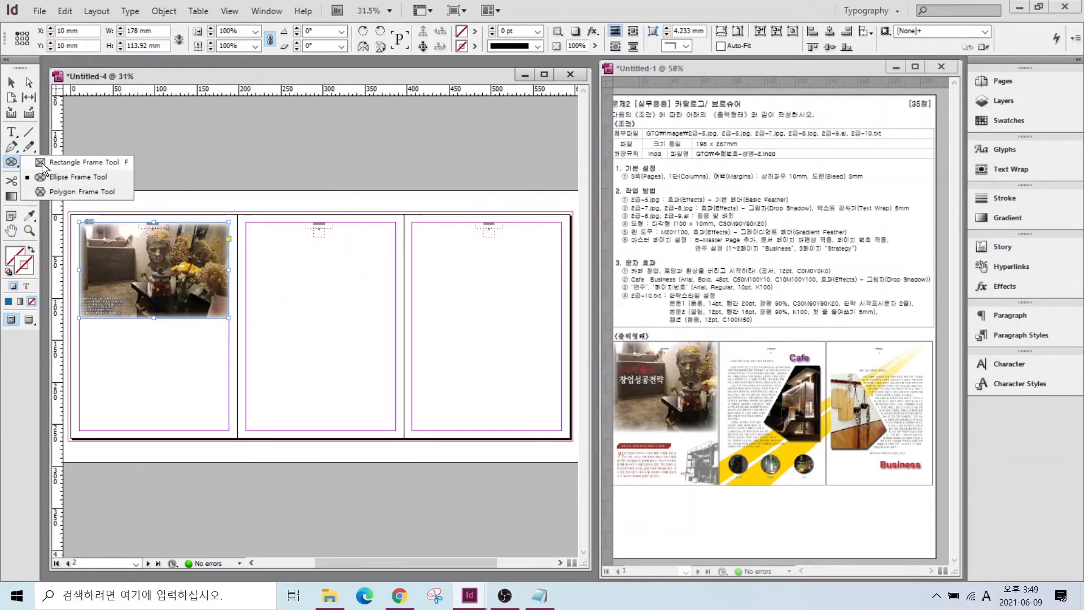
{"action": "left_click", "coordinate": [58, 172]}
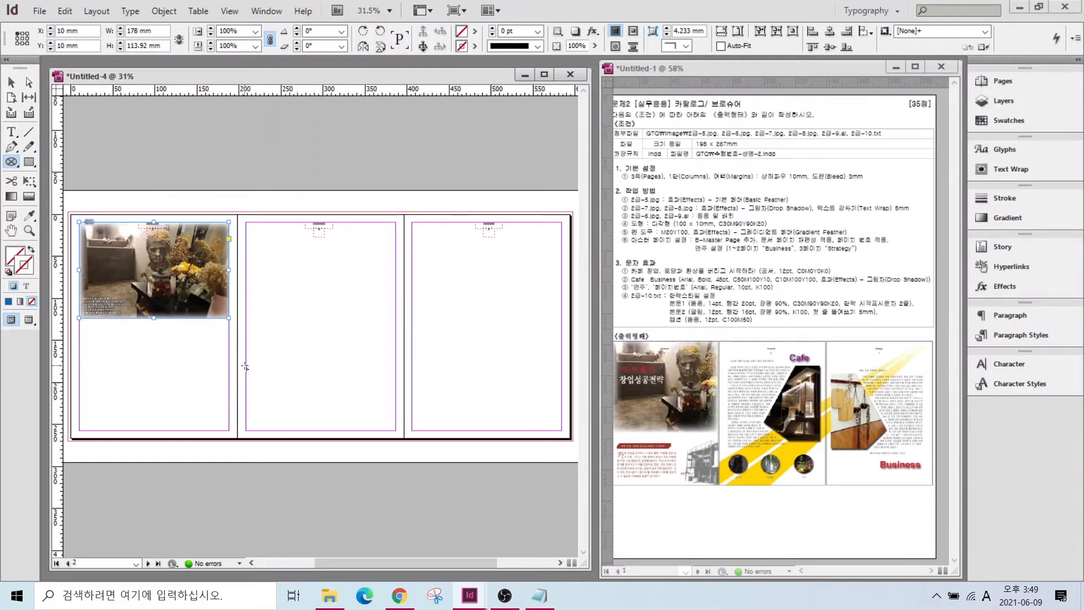
{"action": "left_click_drag", "start_coordinate": [250, 365], "coordinate": [292, 413]}
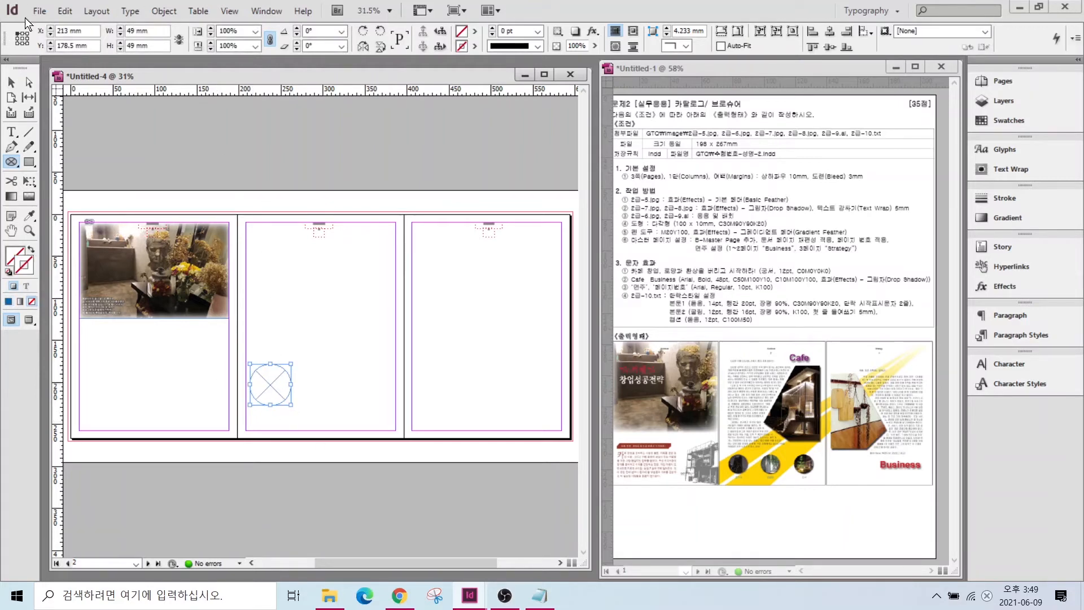
- Place the 2급-7.jpg photo into the circular frame
{"action": "key", "text": "ctrl+d"}
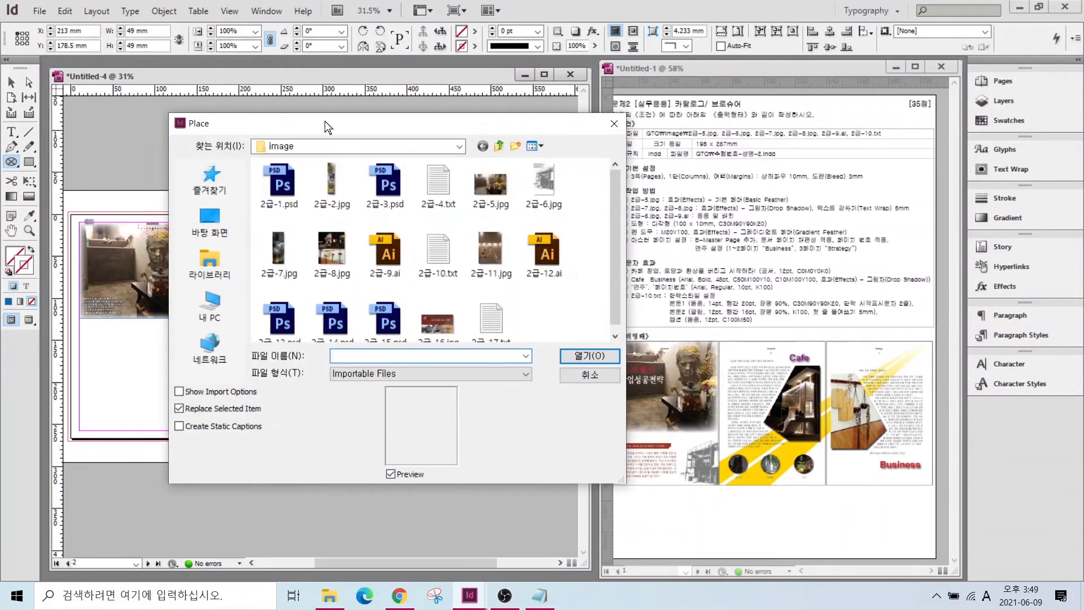
{"action": "left_click", "coordinate": [280, 247]}
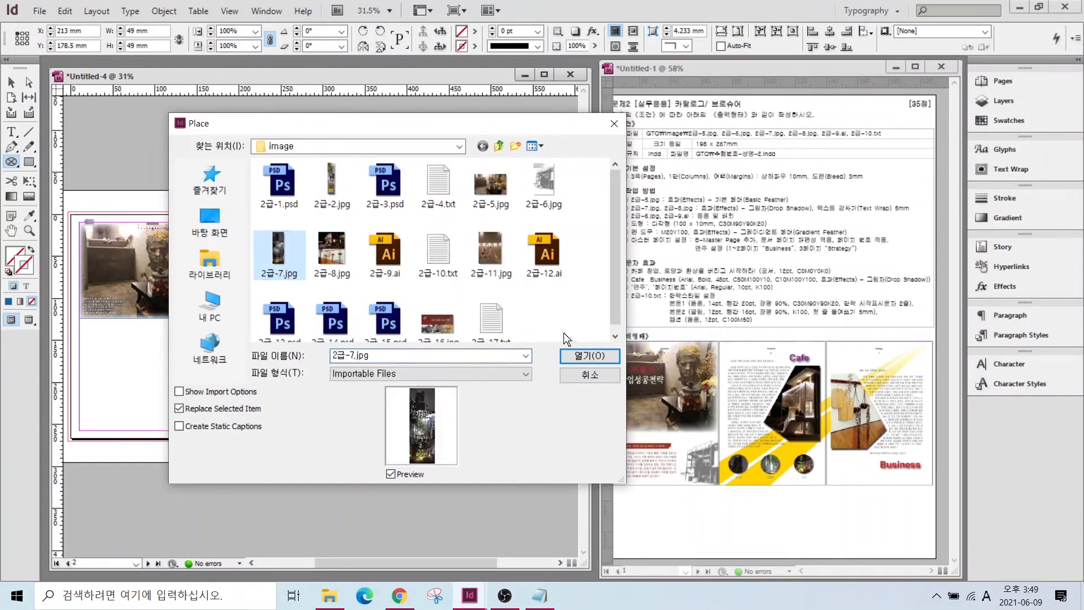
{"action": "left_click", "coordinate": [587, 356]}
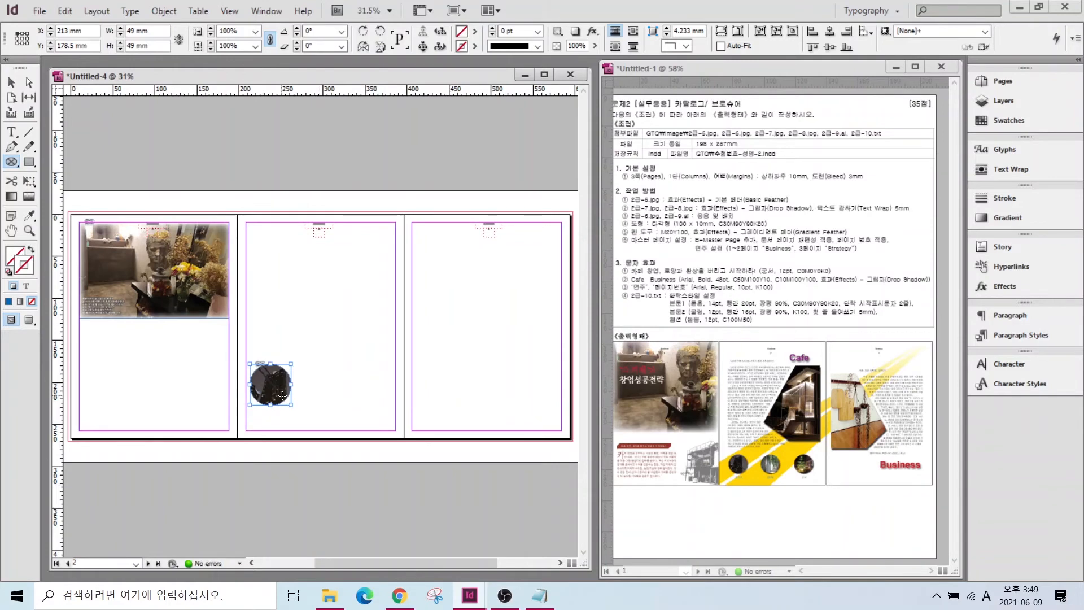
{"action": "scroll", "coordinate": [340, 416], "scroll_direction": "up", "scroll_amount": 2}
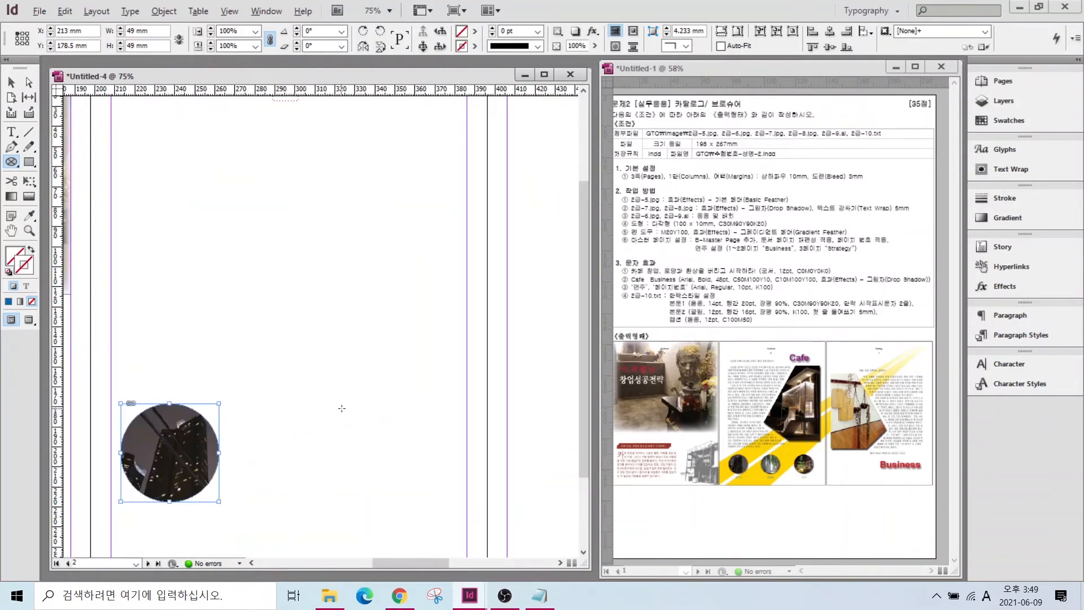
{"action": "left_click", "coordinate": [290, 470]}
{"action": "scroll", "coordinate": [291, 470], "scroll_direction": "down", "scroll_amount": 1}
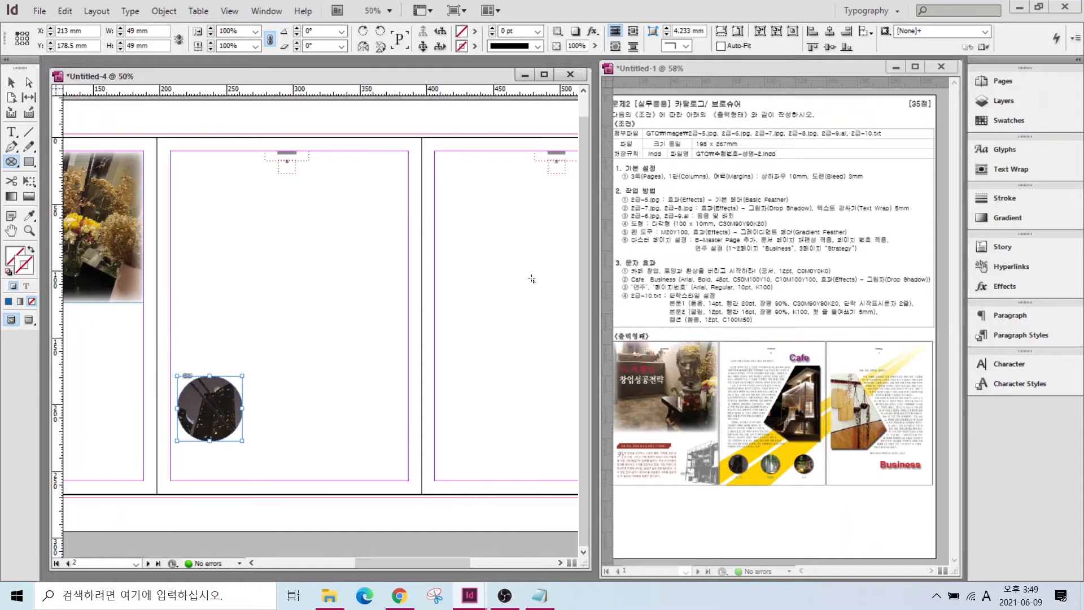
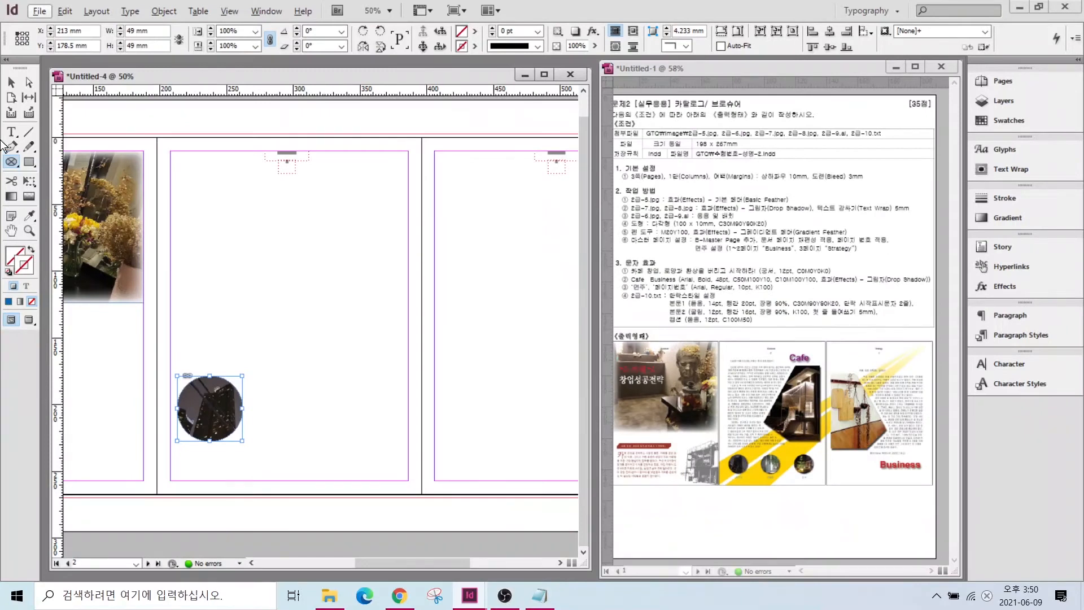
- Give the circular photo frame a Multiply drop shadow at 50% opacity
{"action": "left_click", "coordinate": [11, 83]}
{"action": "left_click", "coordinate": [203, 409]}
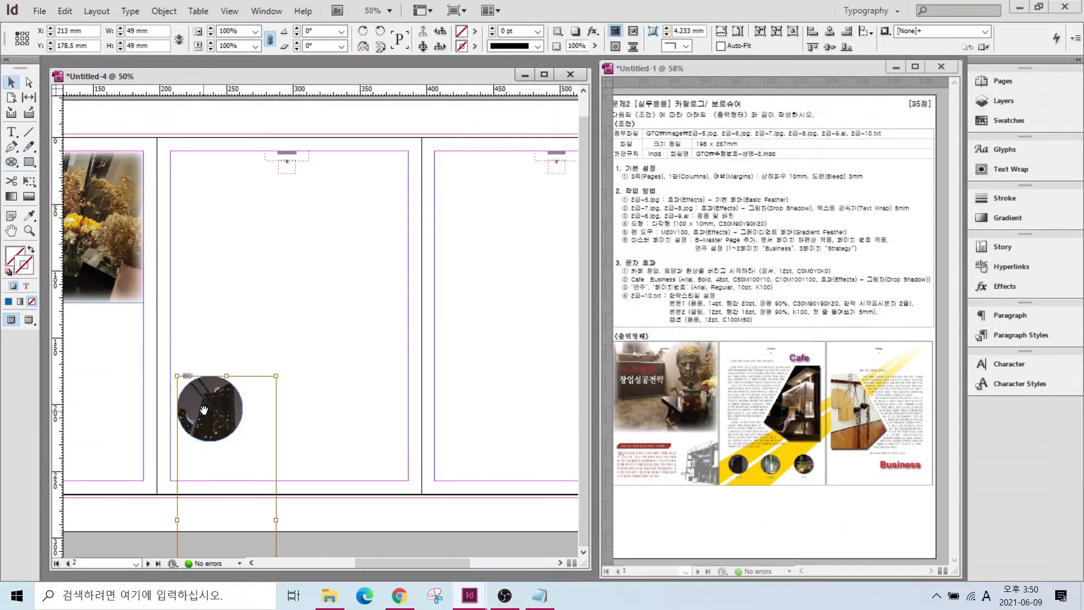
{"action": "left_click", "coordinate": [224, 392]}
{"action": "right_click", "coordinate": [216, 394]}
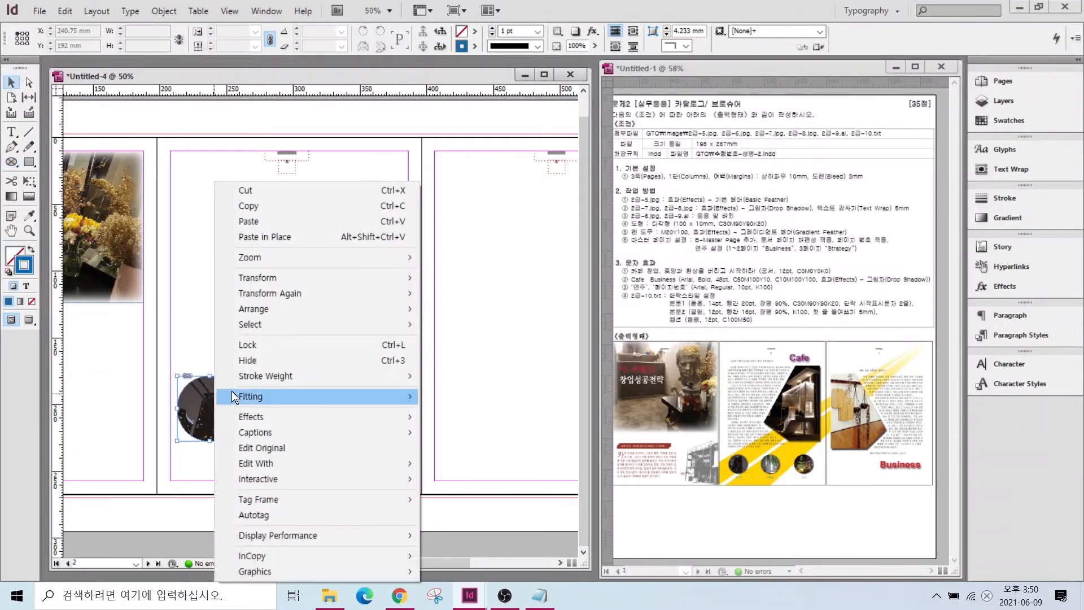
{"action": "mouse_move", "coordinate": [270, 413]}
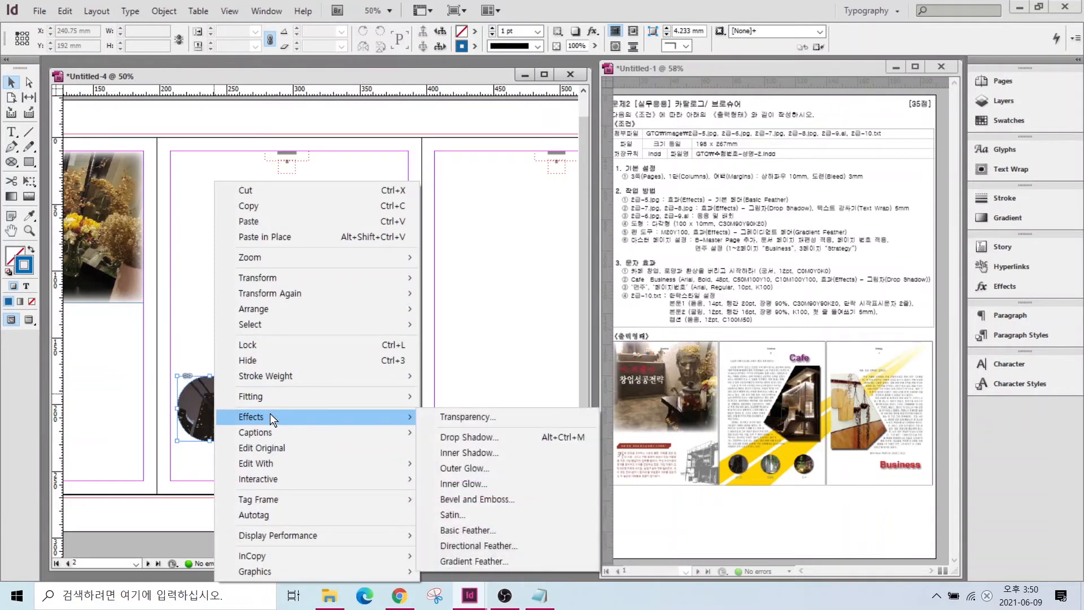
{"action": "left_click", "coordinate": [455, 434]}
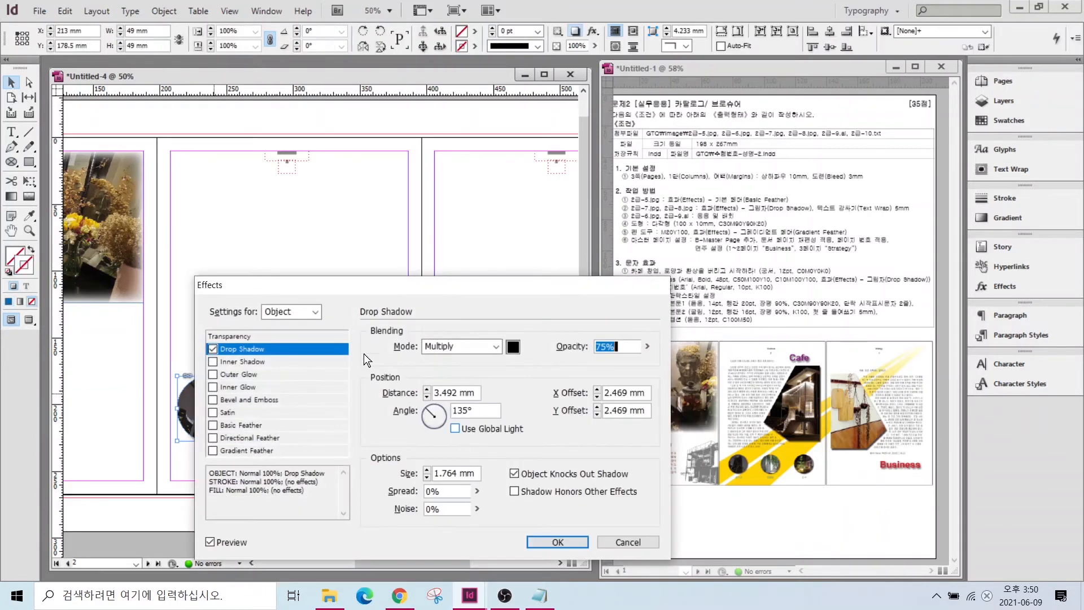
{"action": "left_click_drag", "start_coordinate": [321, 282], "coordinate": [302, 83]}
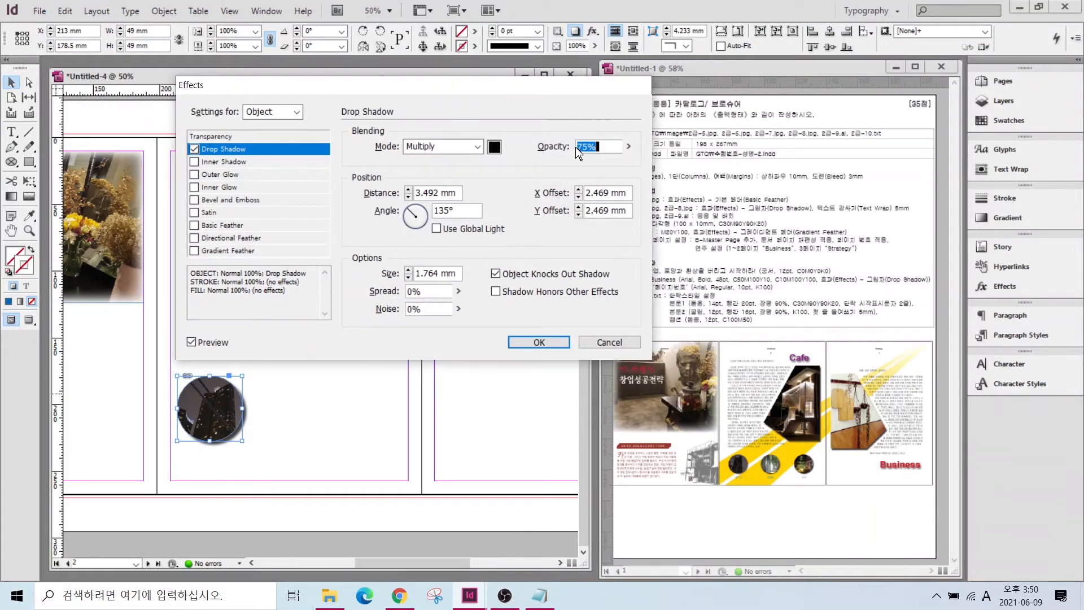
{"action": "type", "text": "50"}
{"action": "left_click", "coordinate": [193, 341]}
{"action": "left_click", "coordinate": [192, 341]}
{"action": "left_click", "coordinate": [192, 340]}
{"action": "left_click", "coordinate": [192, 341]}
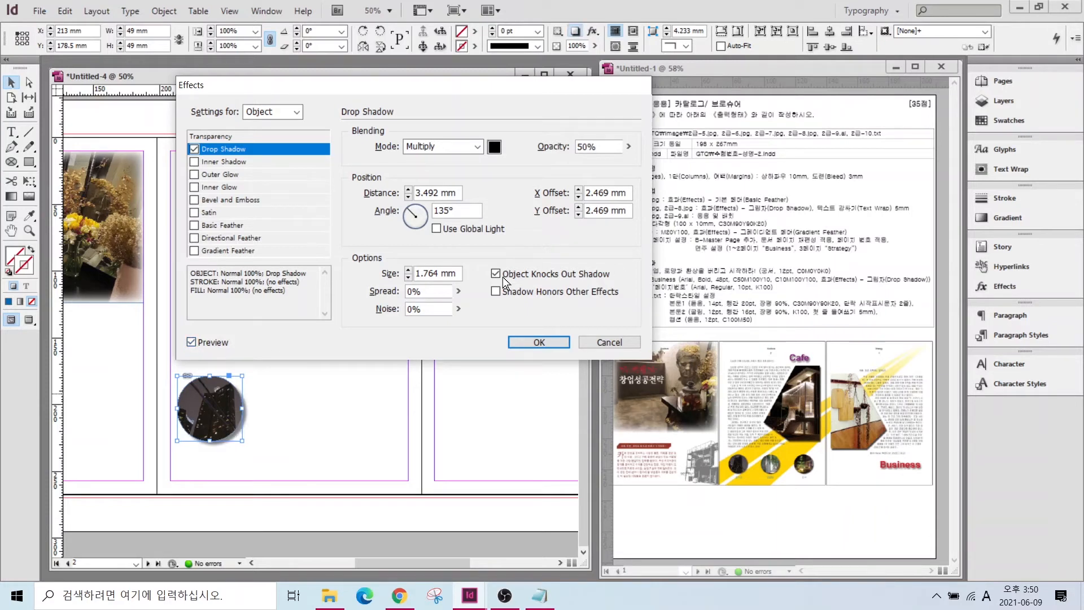
{"action": "left_click", "coordinate": [536, 342]}
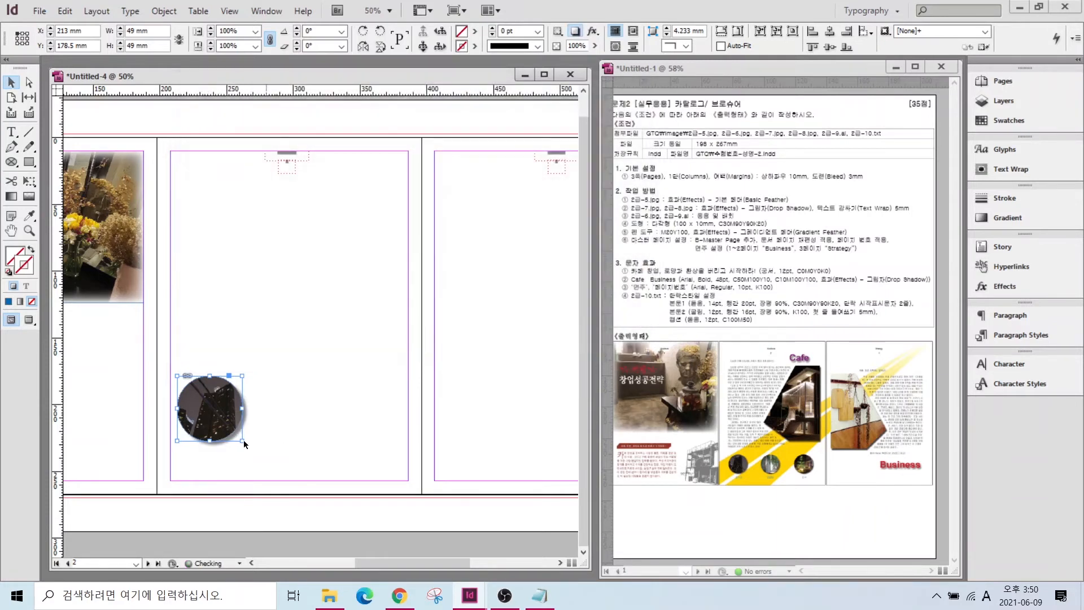
- Apply a Wrap around object shape text wrap with a 5 mm offset to the circle
{"action": "left_click", "coordinate": [1003, 168]}
{"action": "left_click", "coordinate": [869, 156]}
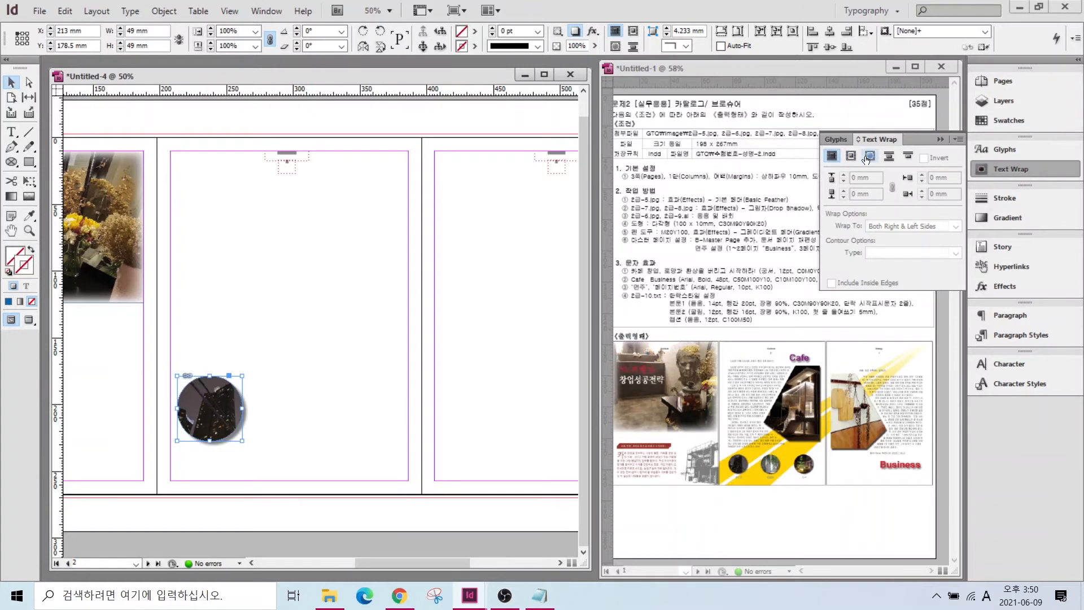
{"action": "triple_click", "coordinate": [874, 177]}
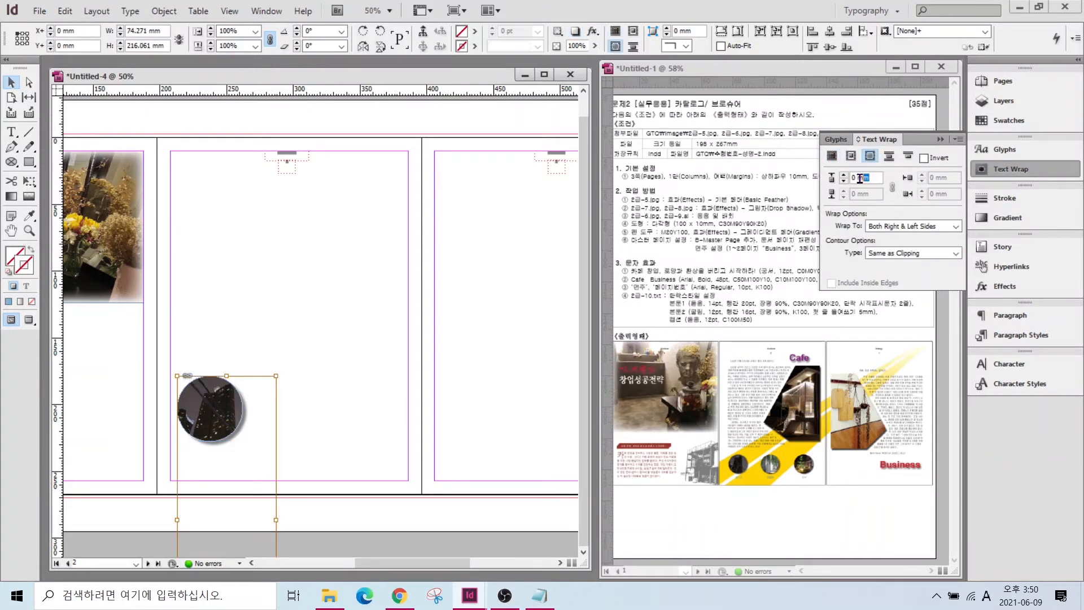
{"action": "type", "text": "5"}
{"action": "key", "text": "Return"}
{"action": "left_click", "coordinate": [126, 400]}
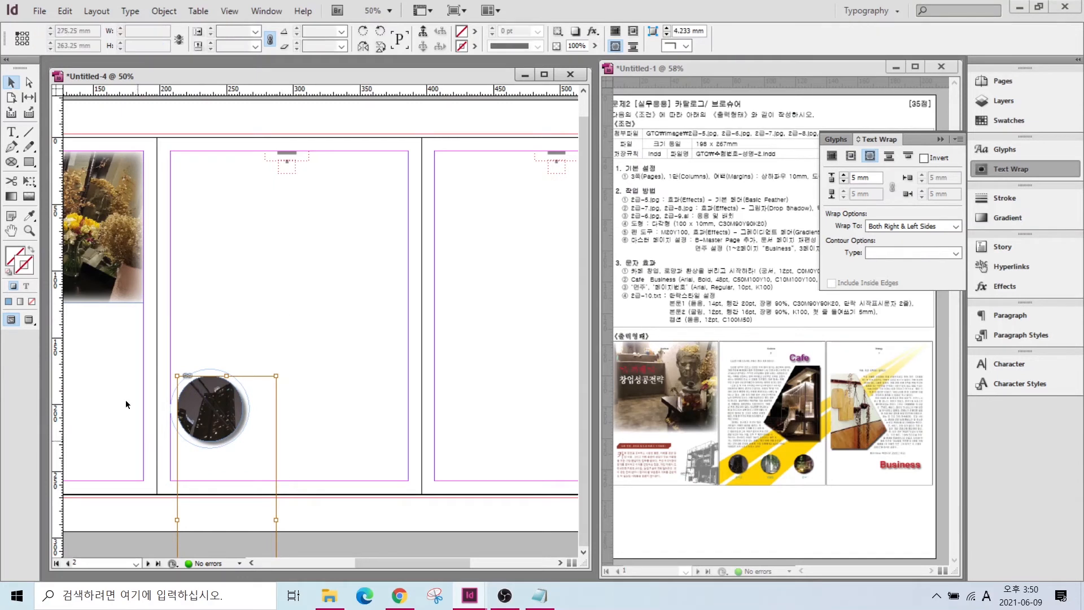
{"action": "left_click", "coordinate": [216, 390]}
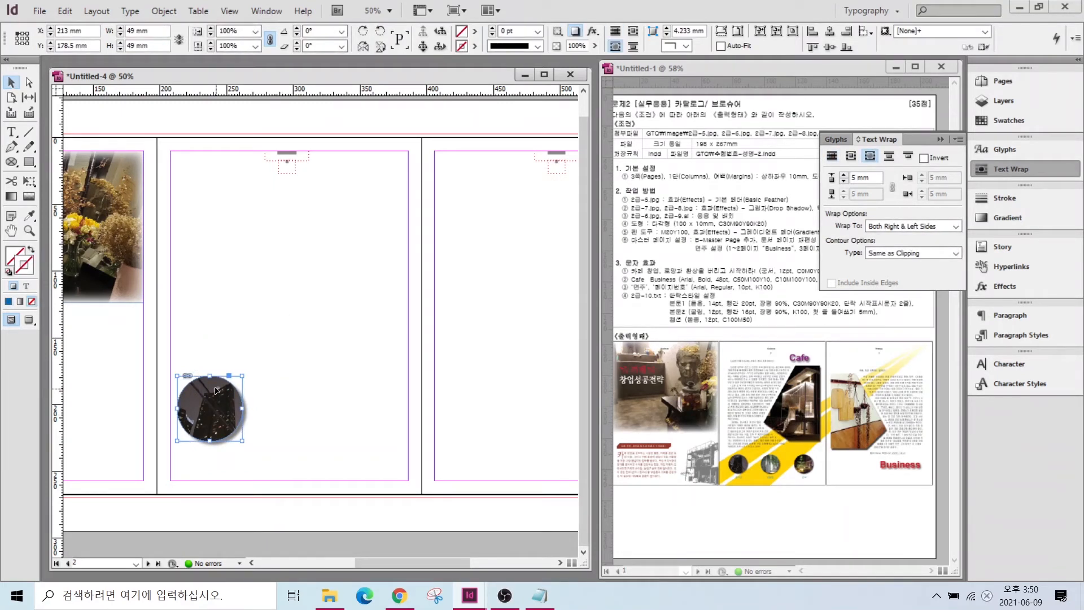
- Duplicate the circle into three and shift the photos upward inside the middle and right circles
{"action": "left_click_drag", "start_coordinate": [217, 391], "coordinate": [387, 400]}
{"action": "left_click", "coordinate": [342, 306]}
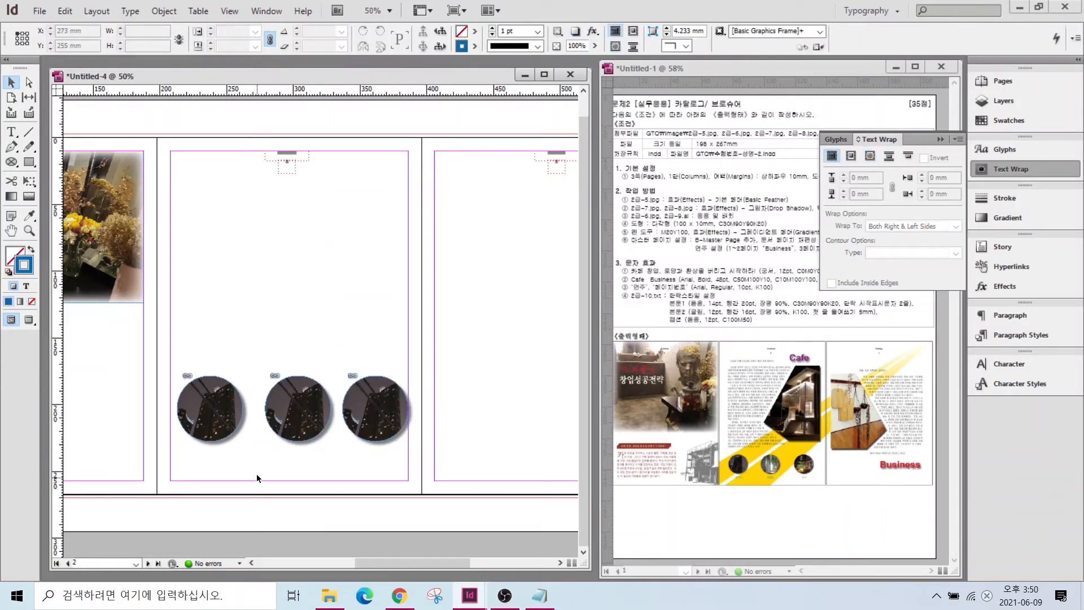
{"action": "left_click", "coordinate": [300, 411]}
{"action": "left_click_drag", "start_coordinate": [301, 415], "coordinate": [281, 287]}
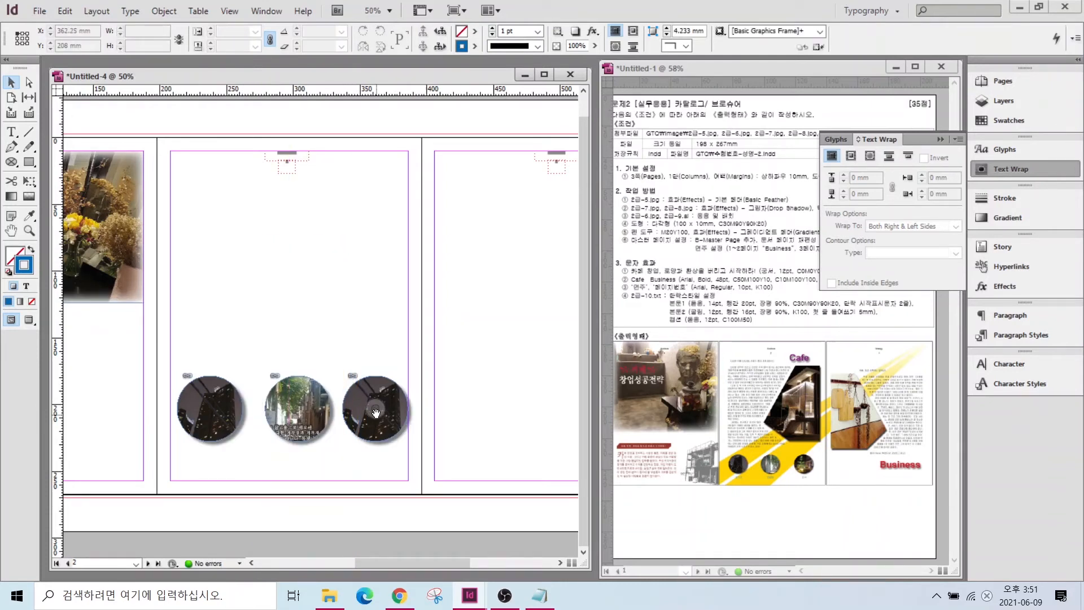
{"action": "left_click_drag", "start_coordinate": [376, 414], "coordinate": [353, 211]}
{"action": "left_click", "coordinate": [274, 391]}
{"action": "left_click_drag", "start_coordinate": [273, 391], "coordinate": [268, 391]}
- Turn on Auto-Fit and scale all three circles down proportionally together
{"action": "left_click_drag", "start_coordinate": [192, 348], "coordinate": [389, 442]}
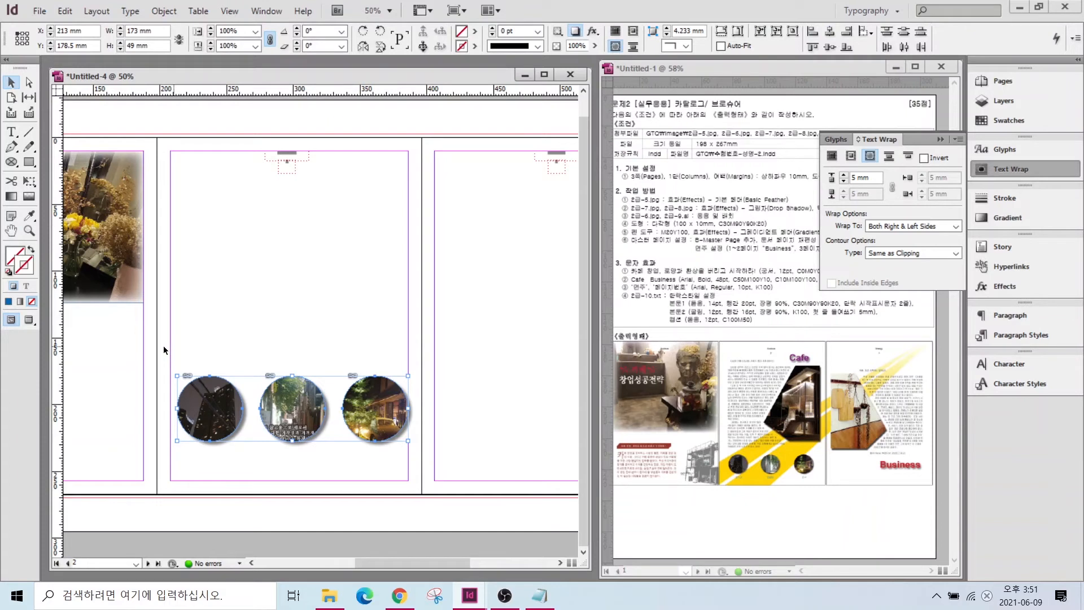
{"action": "left_click_drag", "start_coordinate": [407, 376], "coordinate": [385, 396]}
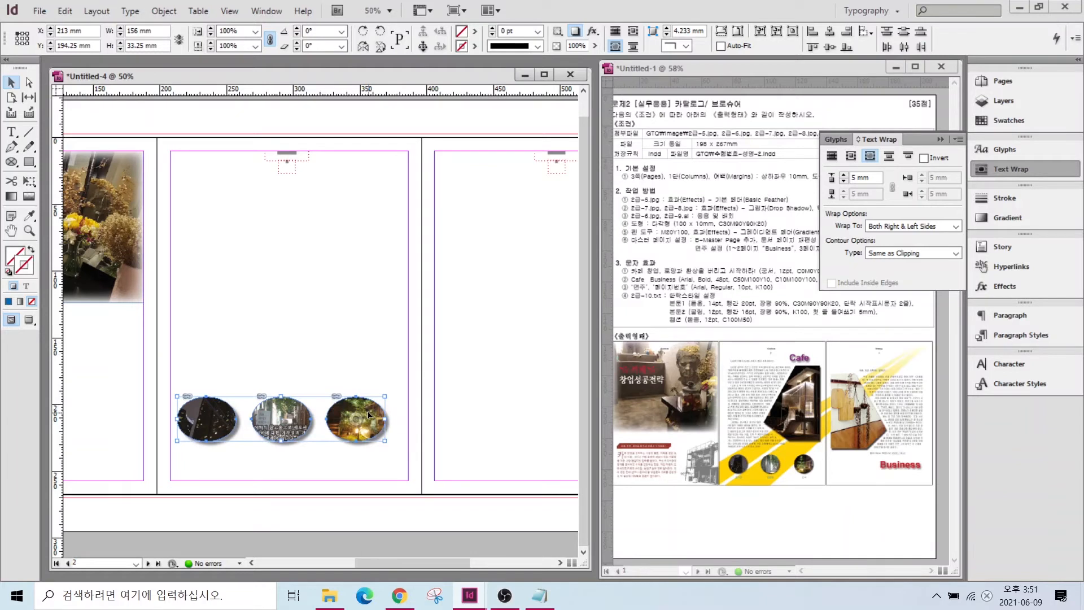
{"action": "key", "text": "ctrl+z"}
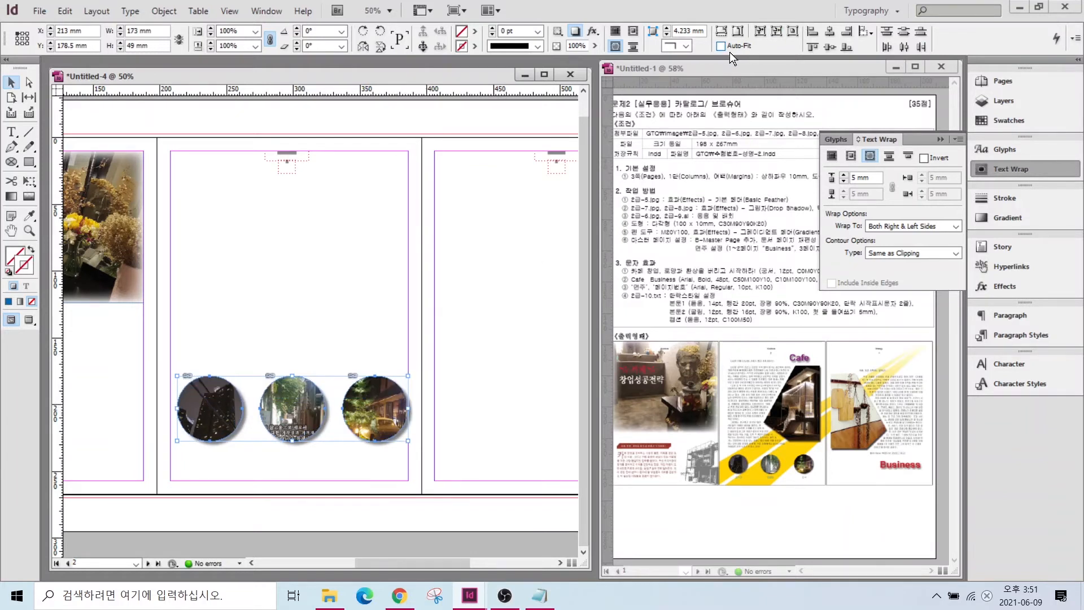
{"action": "left_click", "coordinate": [721, 47]}
{"action": "left_click_drag", "start_coordinate": [407, 375], "coordinate": [400, 411]}
- Spread the circles out so they reach the page margins
{"action": "left_click", "coordinate": [416, 441]}
{"action": "left_click_drag", "start_coordinate": [297, 406], "coordinate": [324, 407]}
{"action": "left_click", "coordinate": [245, 328]}
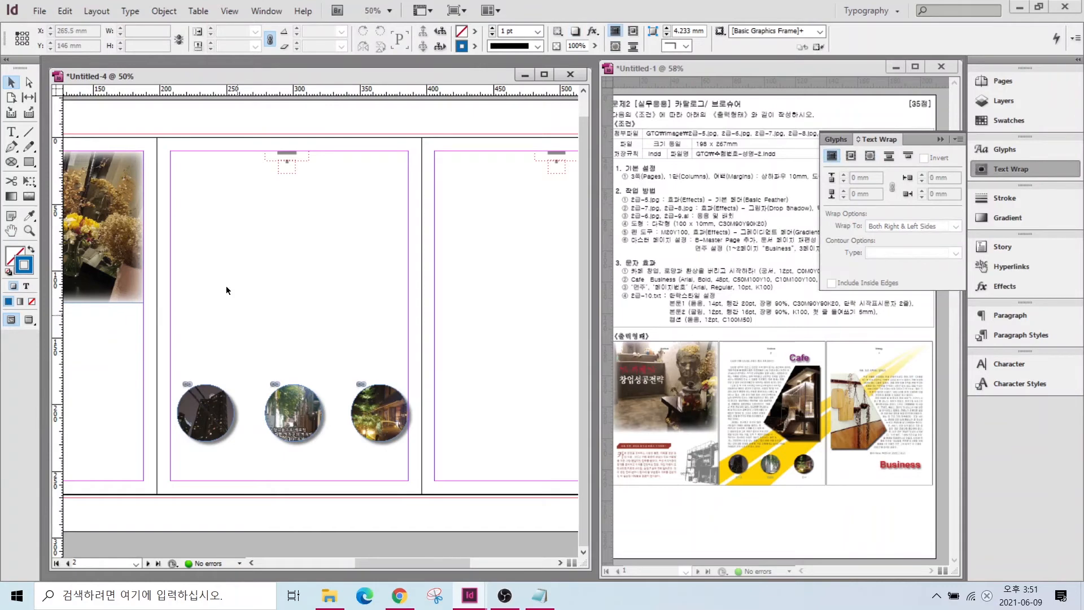
{"action": "key", "text": "ctrl+d"}
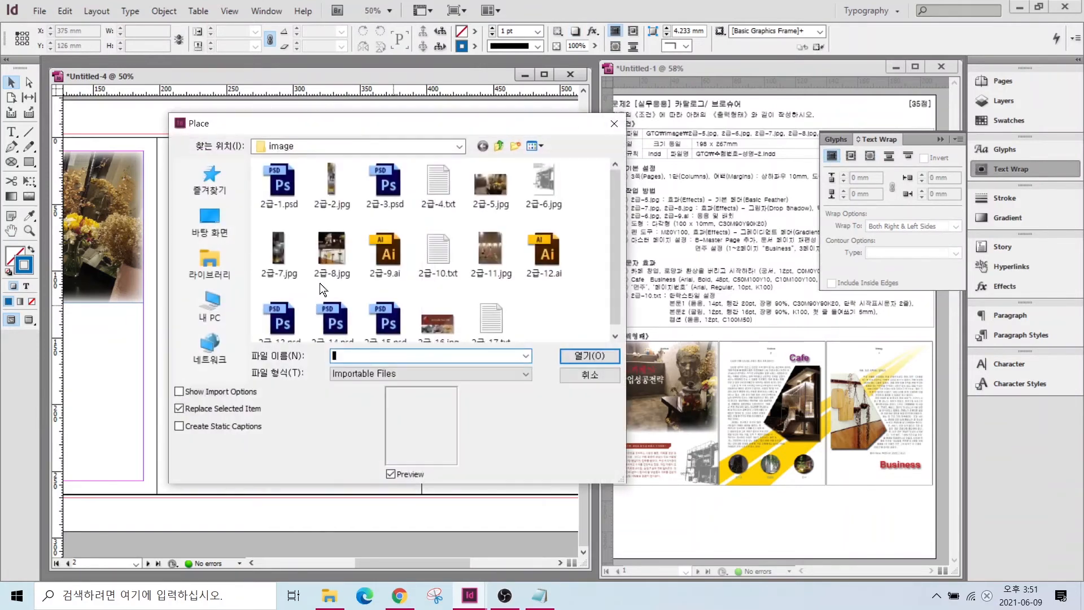
{"action": "left_click", "coordinate": [328, 247]}
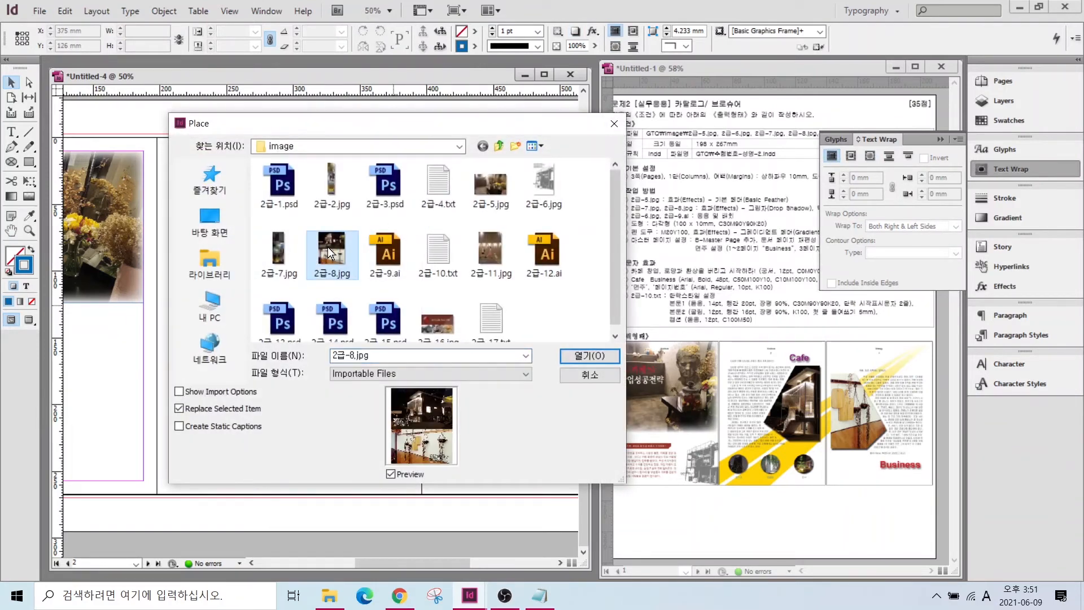
{"action": "key", "text": "alt"}
{"action": "left_click_drag", "start_coordinate": [424, 432], "coordinate": [446, 419]}
{"action": "mouse_move", "coordinate": [437, 471]}
{"action": "left_mouse_down"}
{"action": "mouse_move", "coordinate": [382, 463]}
{"action": "mouse_move", "coordinate": [436, 447]}
{"action": "left_mouse_up"}
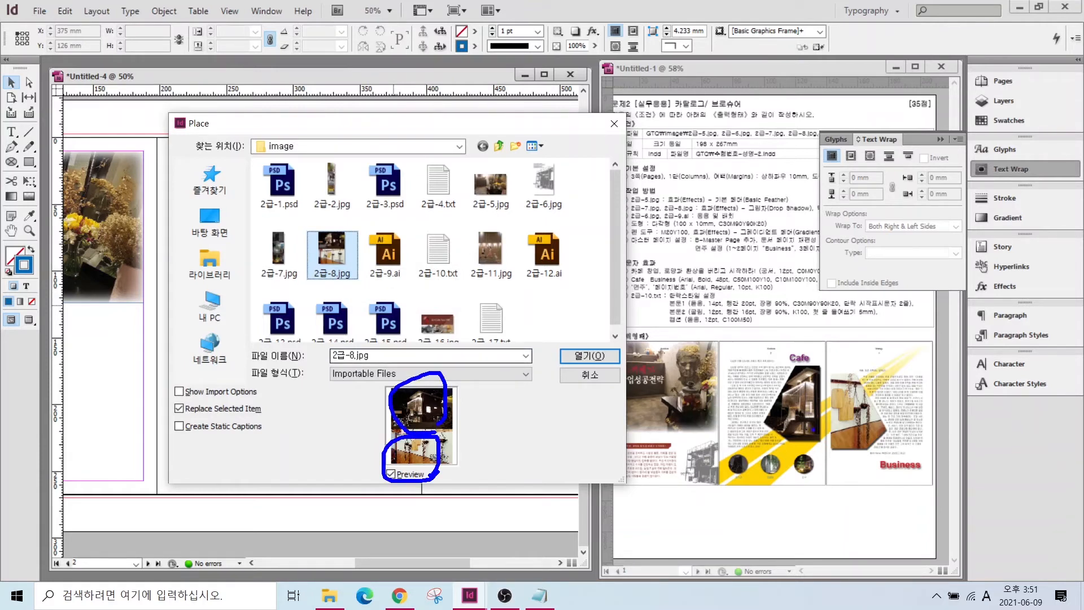
{"action": "mouse_move", "coordinate": [703, 365]}
{"action": "left_mouse_down"}
{"action": "mouse_move", "coordinate": [796, 407]}
{"action": "mouse_move", "coordinate": [780, 409]}
{"action": "left_mouse_up"}
{"action": "mouse_move", "coordinate": [906, 345]}
{"action": "left_mouse_down"}
{"action": "mouse_move", "coordinate": [852, 404]}
{"action": "mouse_move", "coordinate": [871, 404]}
{"action": "left_mouse_up"}
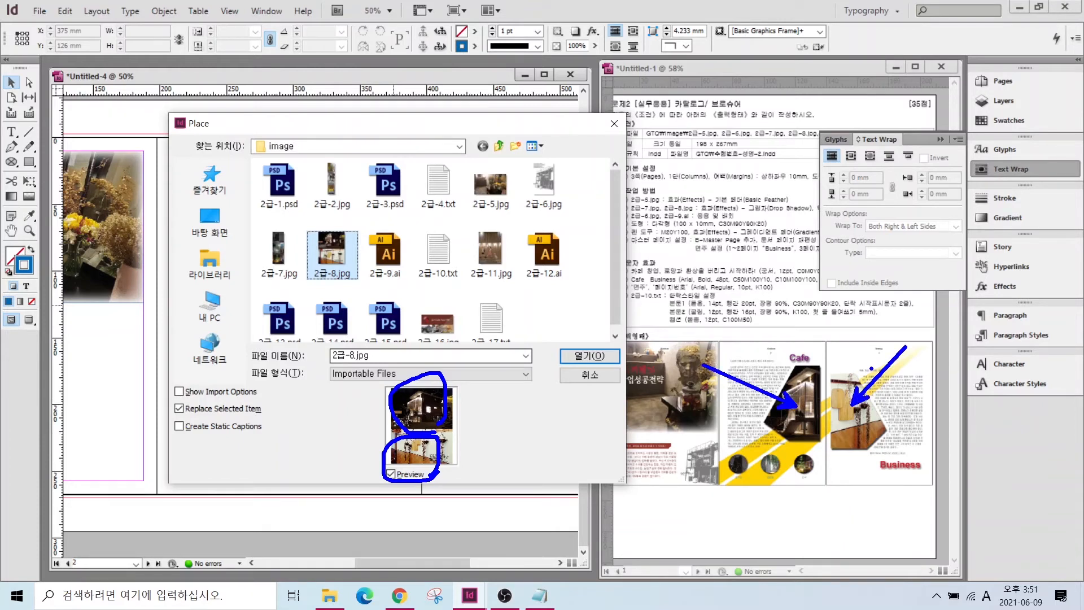
{"action": "key", "text": "Escape"}
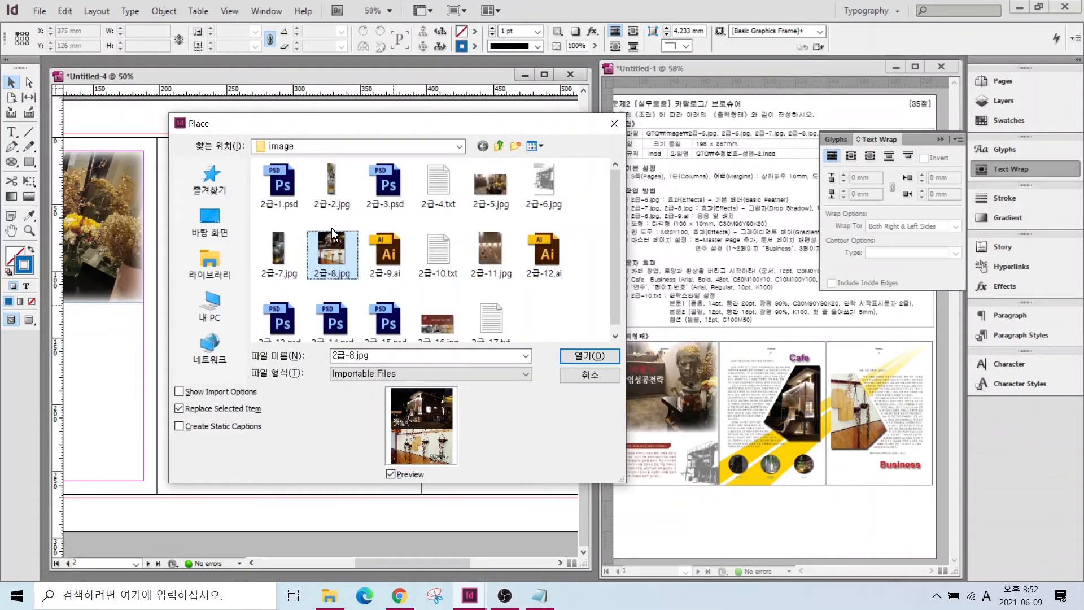
{"action": "left_click", "coordinate": [571, 376]}
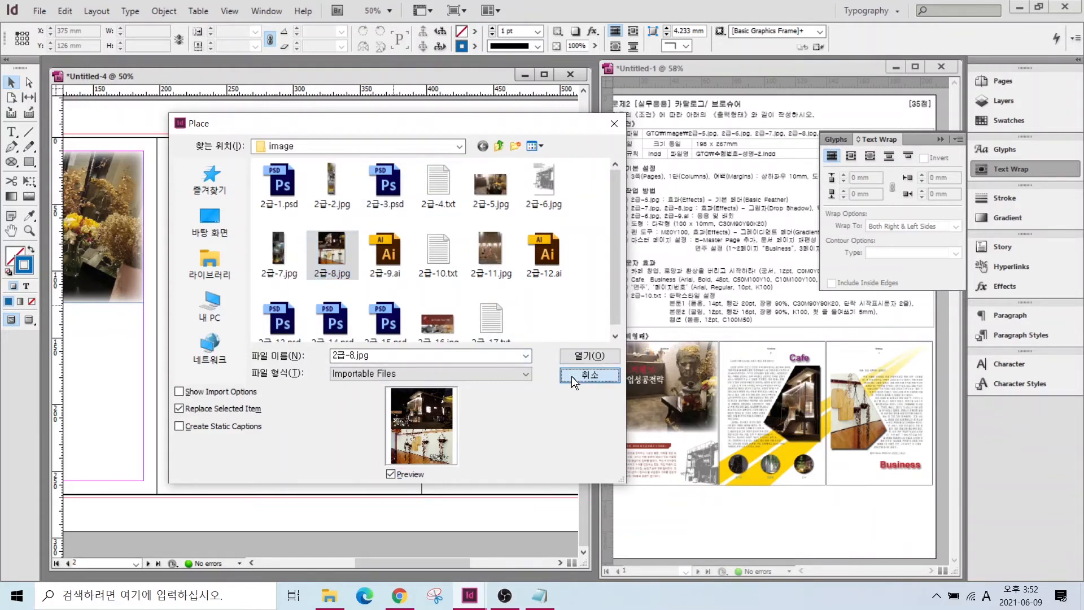
{"action": "left_click_drag", "start_coordinate": [11, 168], "coordinate": [50, 164]}
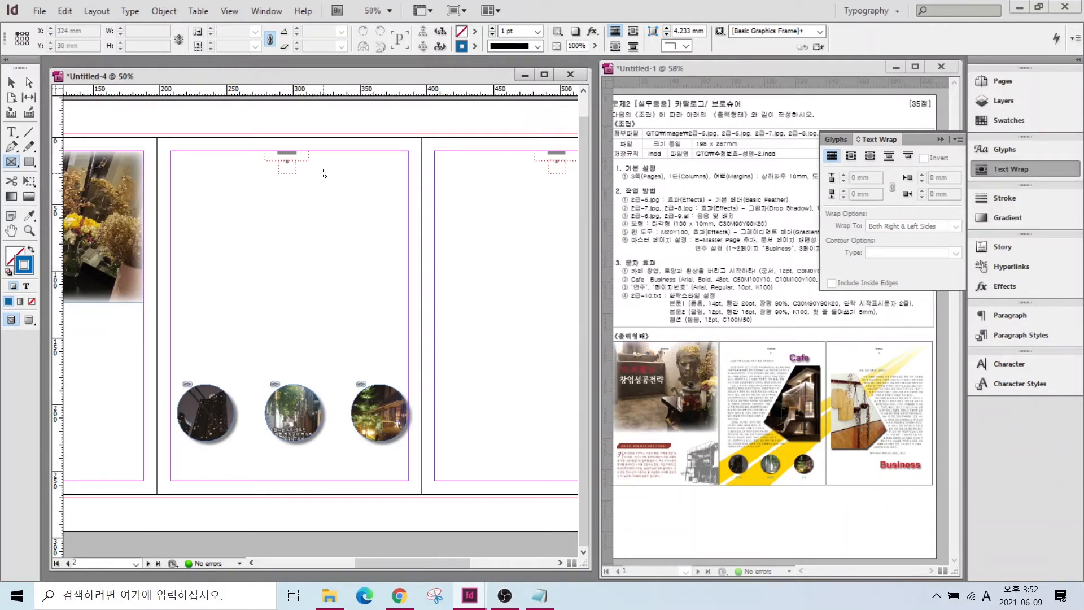
- Draw a tall placeholder frame above the circles and add an anchor on its left edge
{"action": "left_click_drag", "start_coordinate": [308, 182], "coordinate": [409, 358]}
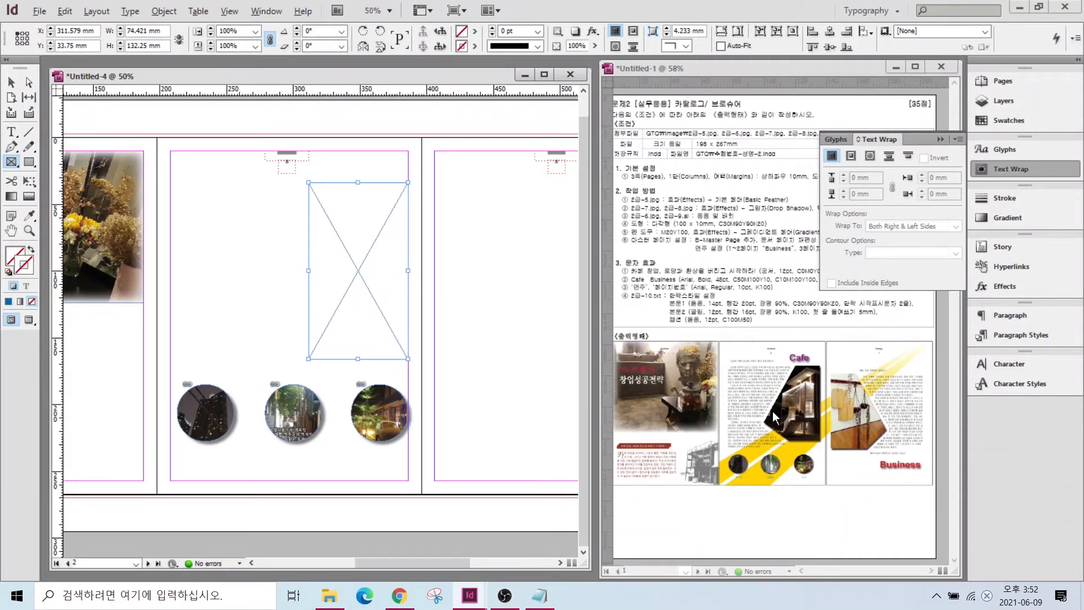
{"action": "mouse_move", "coordinate": [771, 427]}
{"action": "left_mouse_down"}
{"action": "mouse_move", "coordinate": [746, 413]}
{"action": "mouse_move", "coordinate": [770, 434]}
{"action": "left_mouse_up"}
{"action": "key", "text": "Escape"}
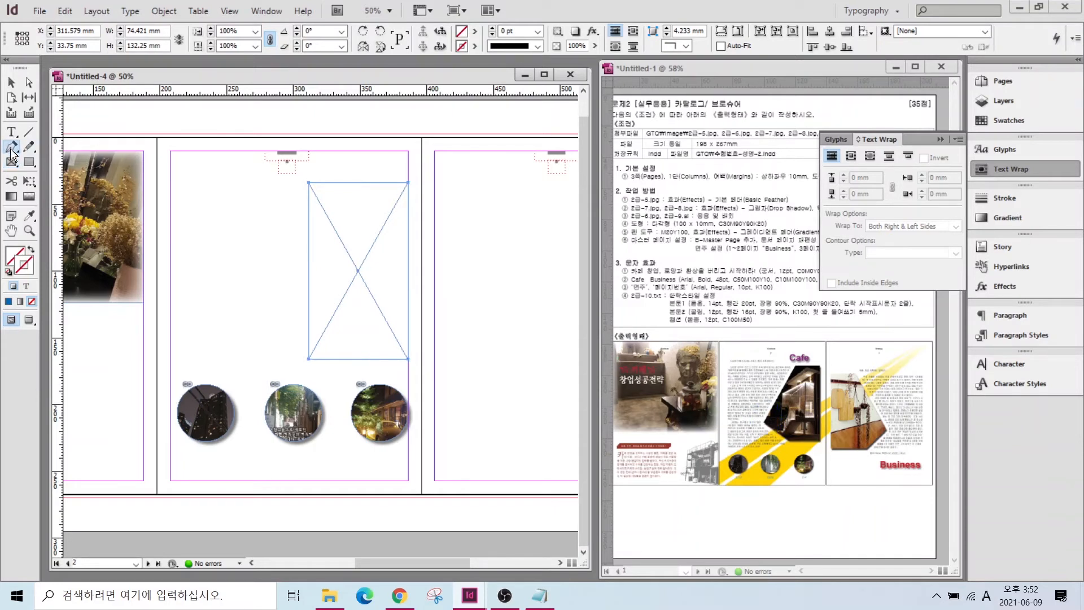
{"action": "left_click", "coordinate": [11, 149]}
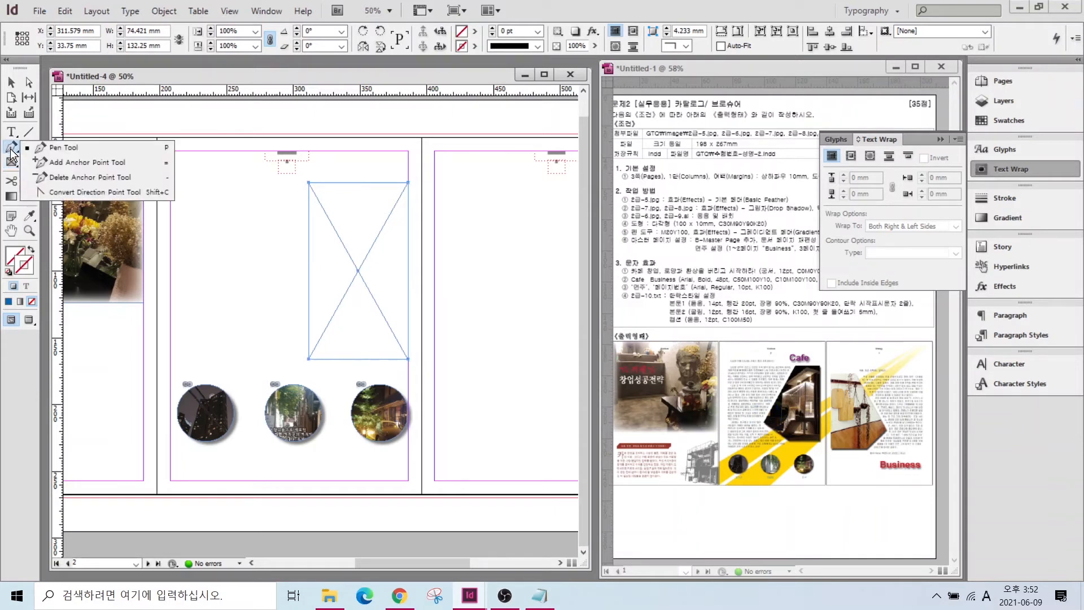
{"action": "left_click", "coordinate": [58, 162]}
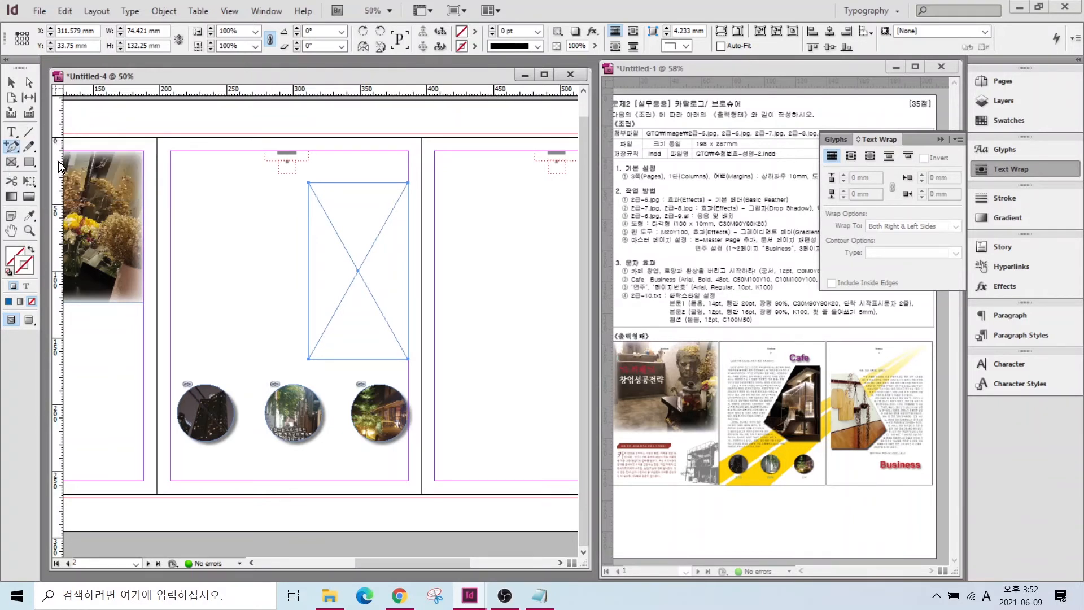
{"action": "left_click", "coordinate": [309, 299]}
{"action": "scroll", "coordinate": [331, 321], "scroll_direction": "up", "scroll_amount": 1}
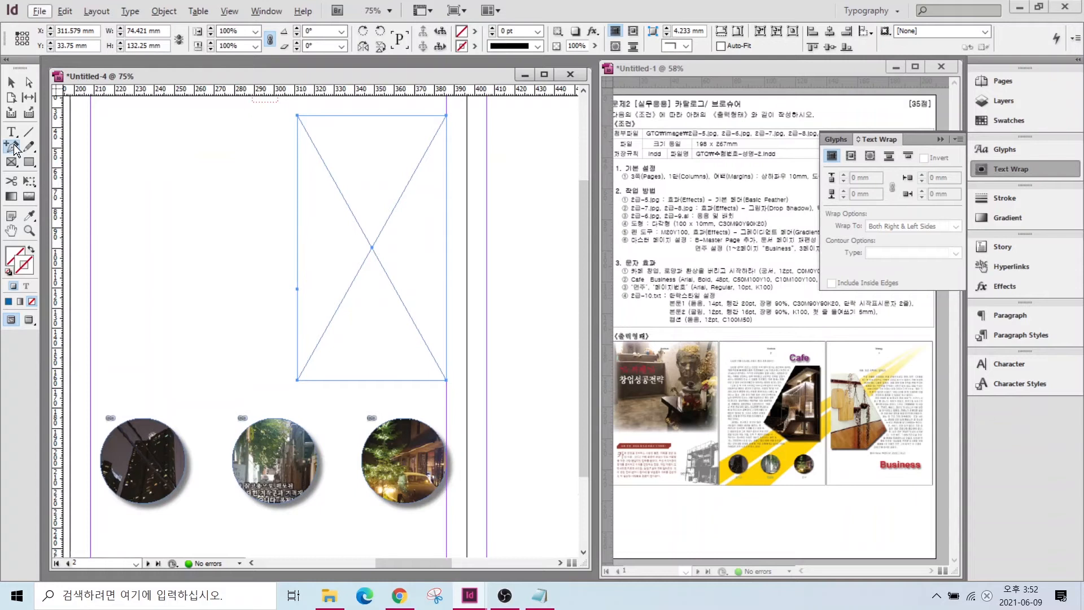
{"action": "left_click", "coordinate": [13, 85]}
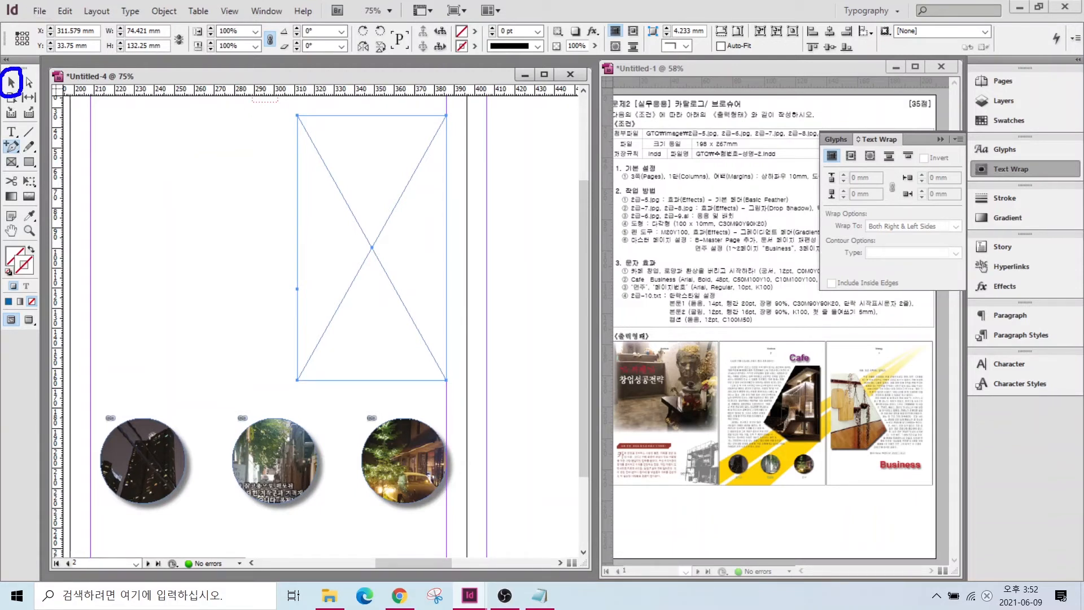
{"action": "mouse_move", "coordinate": [21, 90]}
{"action": "left_mouse_down"}
{"action": "mouse_move", "coordinate": [36, 67]}
{"action": "mouse_move", "coordinate": [7, 10]}
{"action": "left_mouse_up"}
{"action": "left_click_drag", "start_coordinate": [4, 55], "coordinate": [20, 55]}
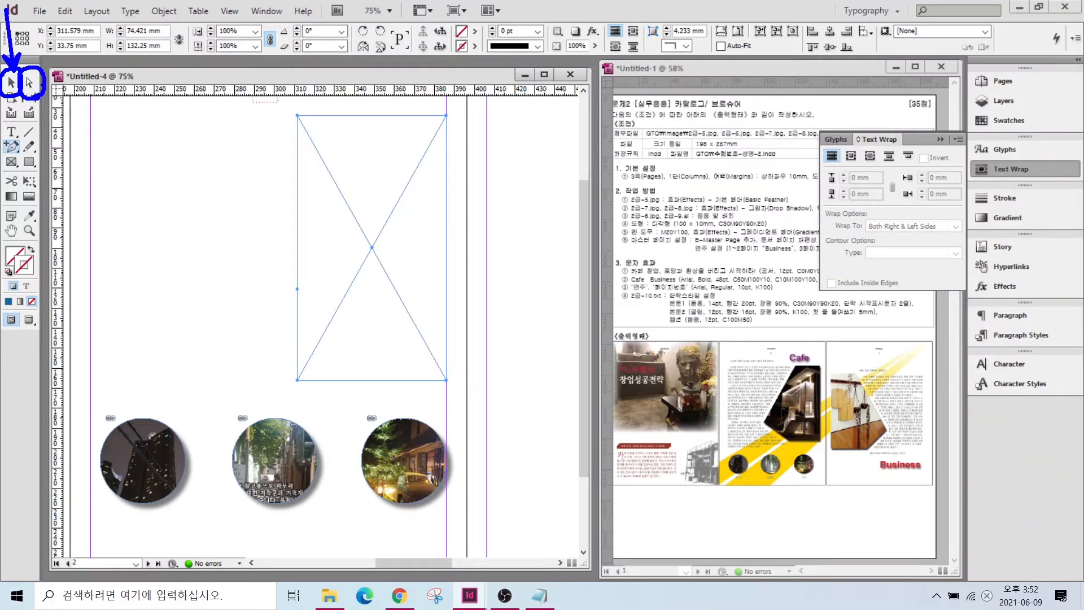
{"action": "left_click_drag", "start_coordinate": [42, 85], "coordinate": [125, 109]}
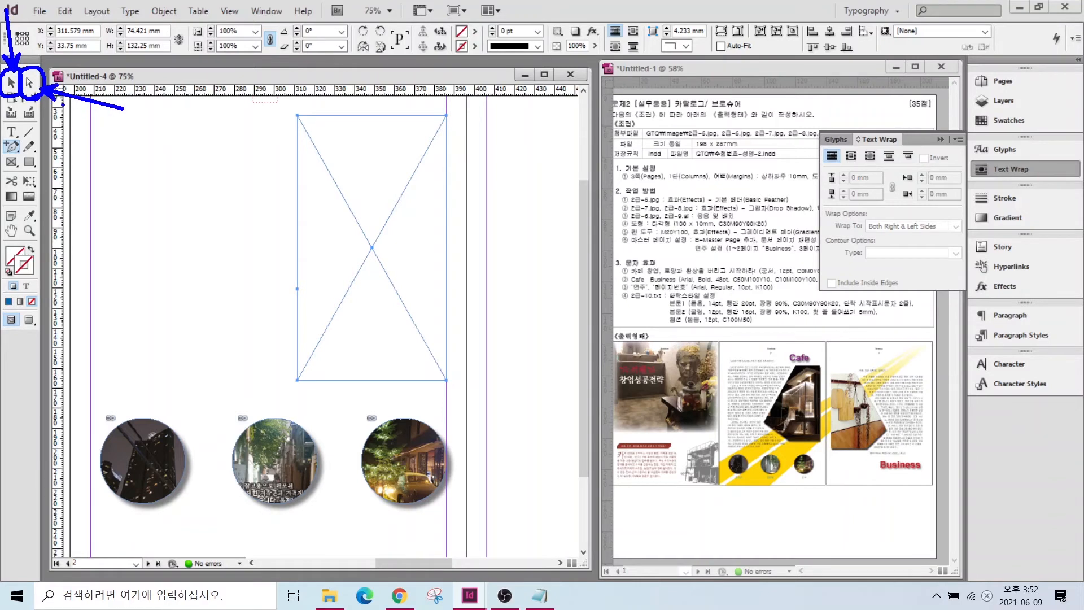
{"action": "key", "text": "Escape"}
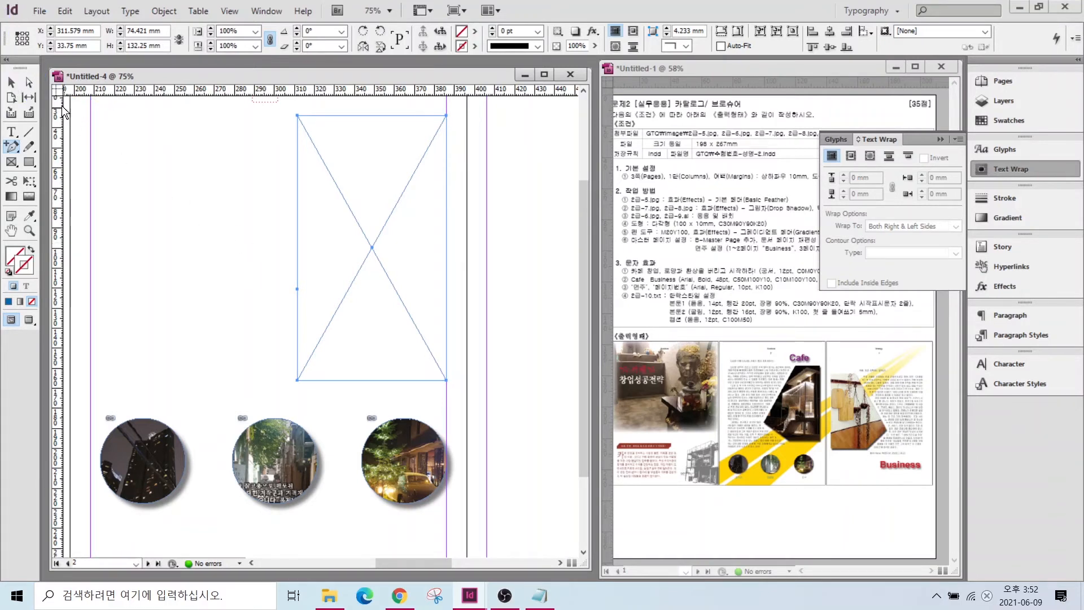
- Pull the left-middle anchor out to a point and move the top-left corner right to slant it
{"action": "left_click", "coordinate": [30, 84]}
{"action": "left_click", "coordinate": [298, 289]}
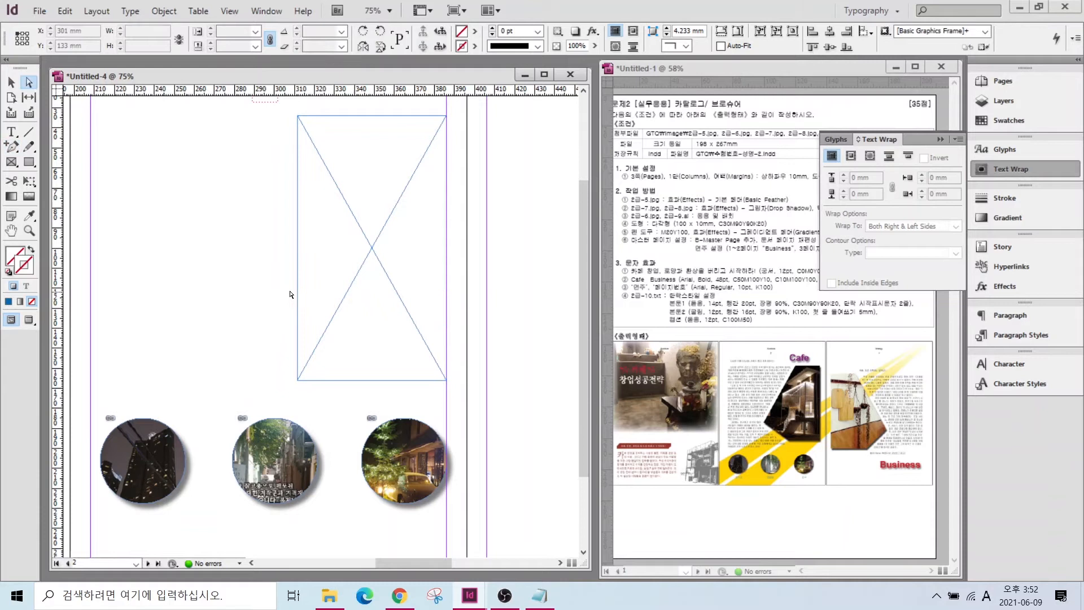
{"action": "left_click", "coordinate": [299, 290]}
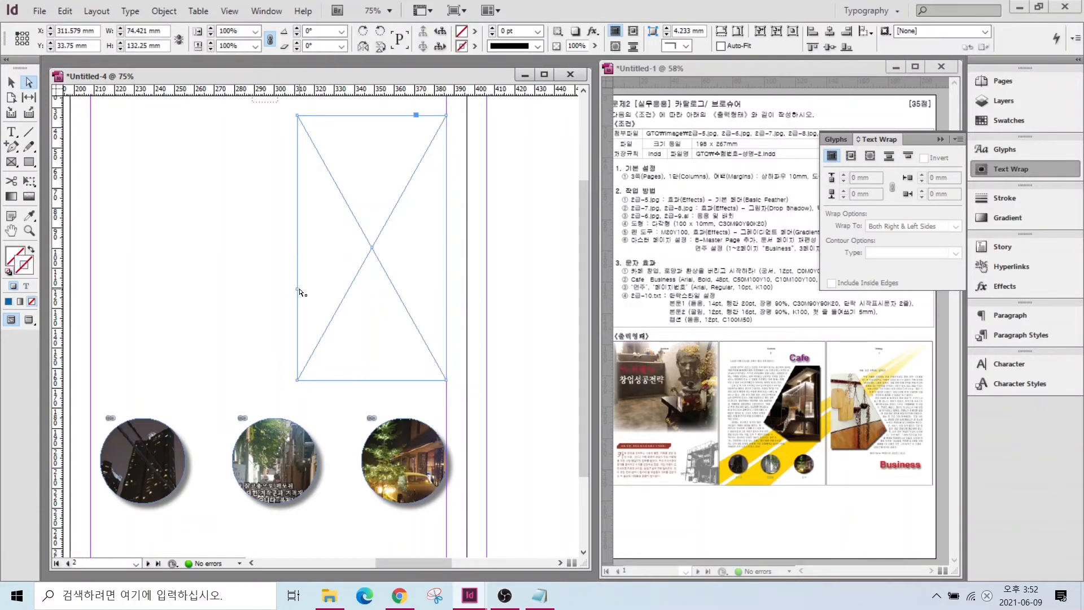
{"action": "left_click_drag", "start_coordinate": [295, 291], "coordinate": [228, 307]}
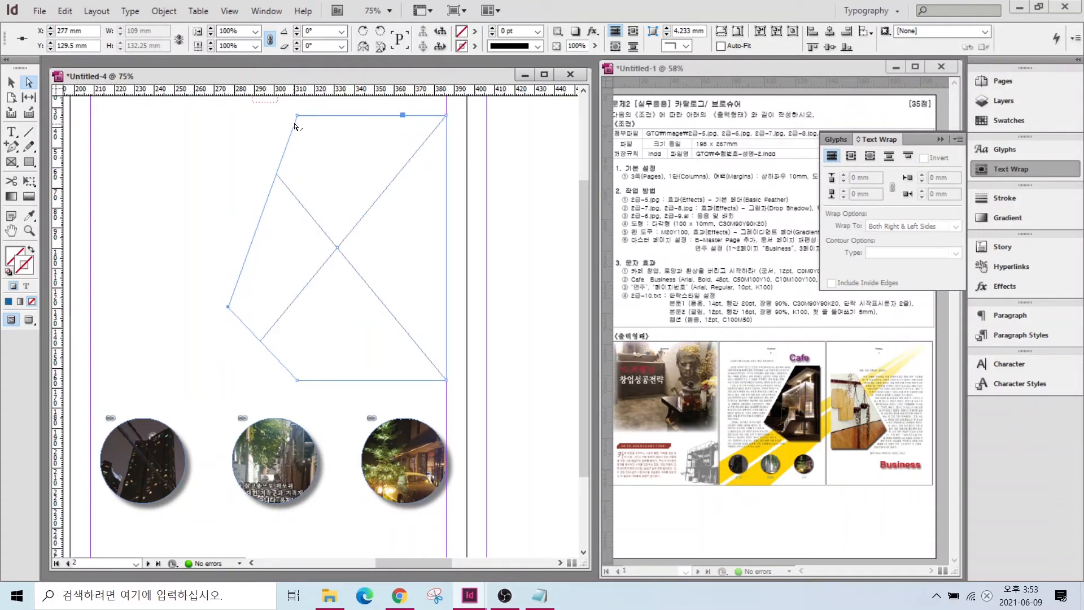
{"action": "left_click_drag", "start_coordinate": [298, 117], "coordinate": [342, 115]}
{"action": "key", "text": "v"}
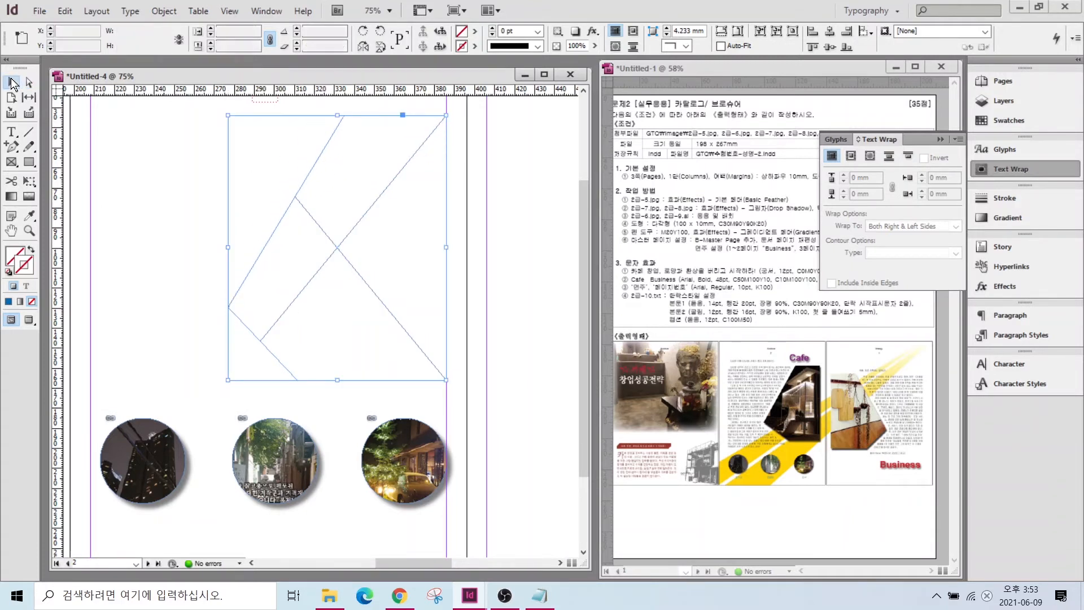
{"action": "left_click", "coordinate": [313, 177]}
{"action": "left_click", "coordinate": [303, 192]}
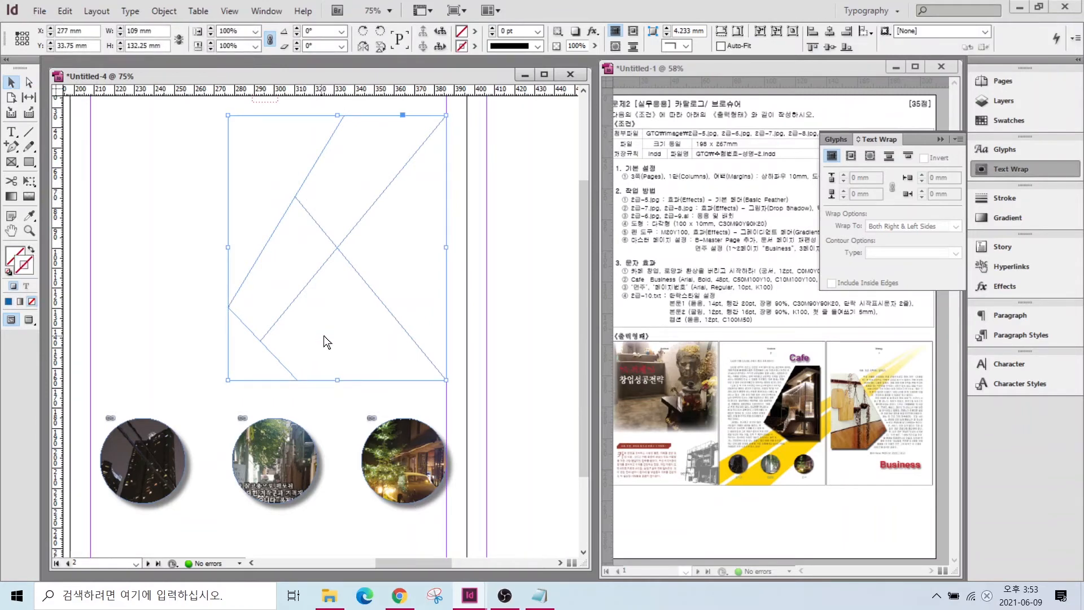
{"action": "key", "text": "ctrl+d"}
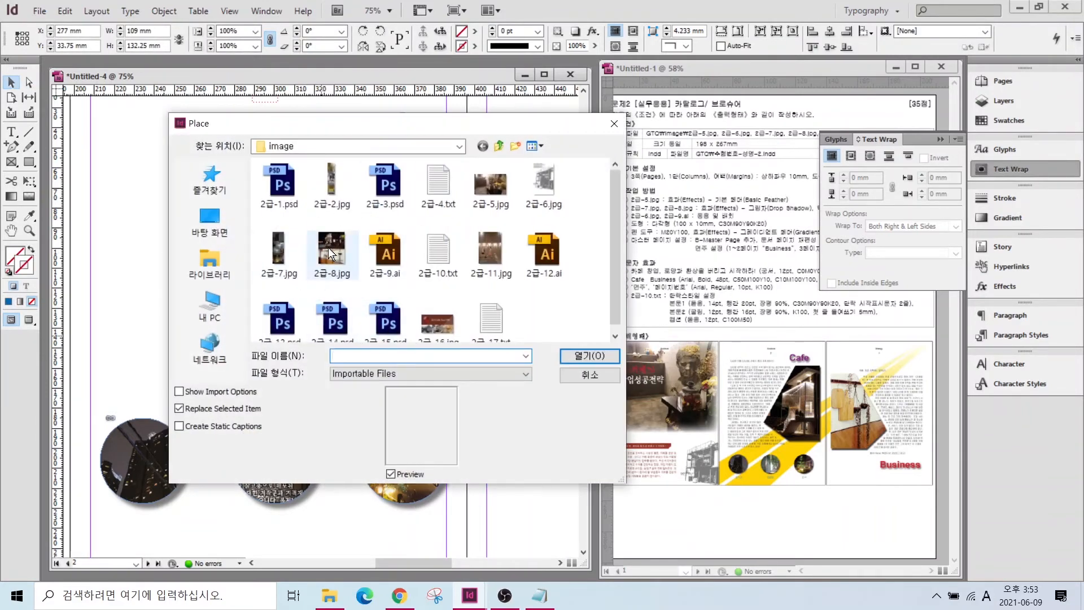
- Place 2급-8.jpg into the angled frame and shift the photo left inside it
{"action": "left_click", "coordinate": [329, 253]}
{"action": "left_click", "coordinate": [589, 355]}
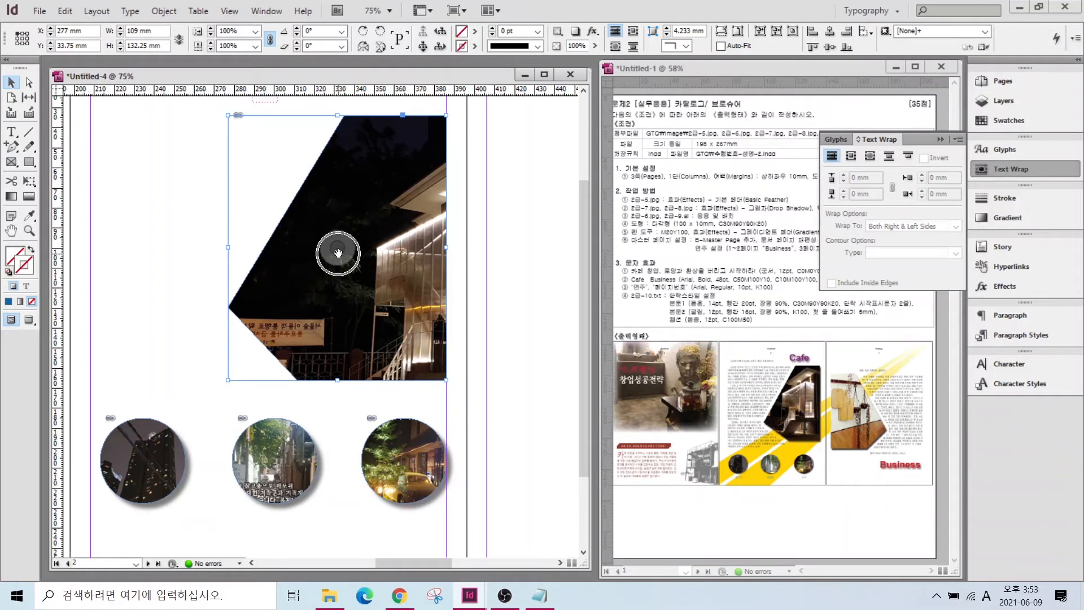
{"action": "mouse_move", "coordinate": [338, 252]}
{"action": "left_mouse_down"}
{"action": "mouse_move", "coordinate": [287, 236]}
{"action": "mouse_move", "coordinate": [329, 240]}
{"action": "left_mouse_up"}
{"action": "key", "text": "alt"}
{"action": "scroll", "coordinate": [338, 252], "scroll_direction": "down", "scroll_amount": 2}
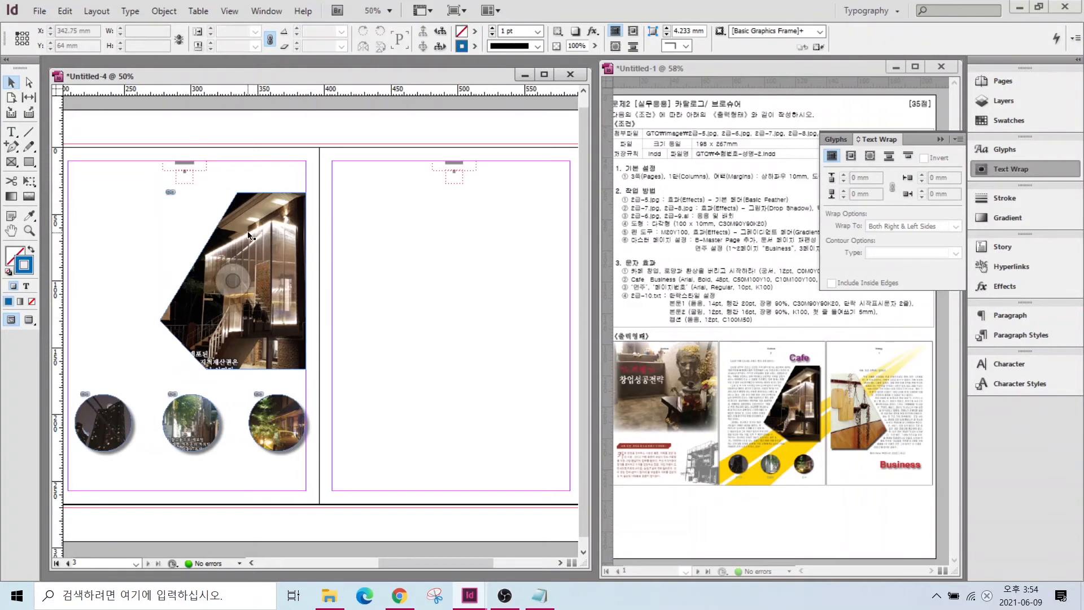
- Shrink the building photo to about 89% and move it up-left so the lit building fills the frame
{"action": "left_click", "coordinate": [399, 207]}
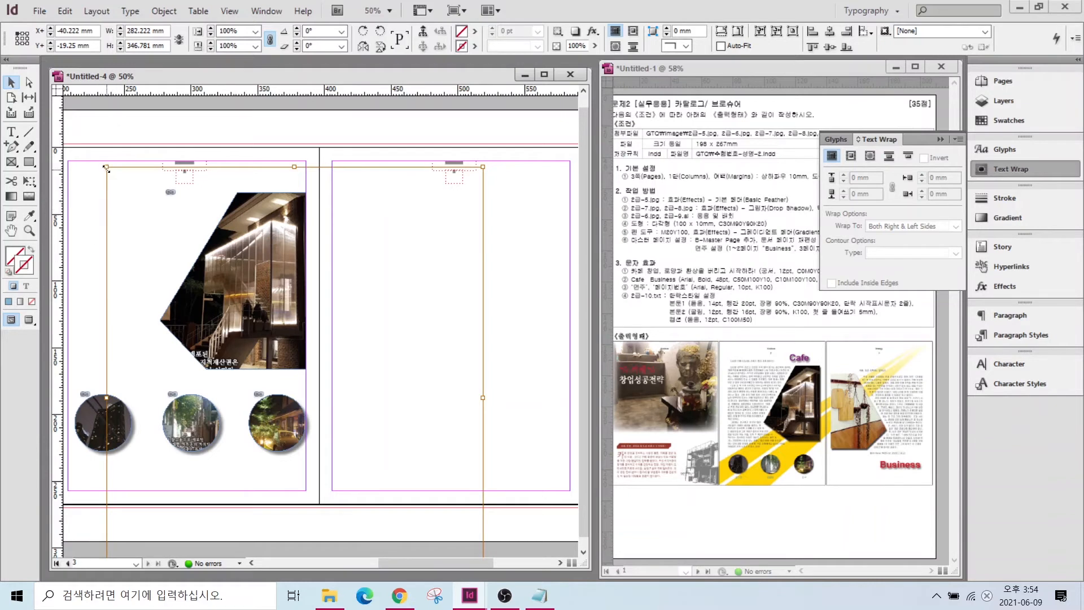
{"action": "left_click_drag", "start_coordinate": [106, 167], "coordinate": [131, 197]}
{"action": "left_click_drag", "start_coordinate": [259, 279], "coordinate": [239, 251]}
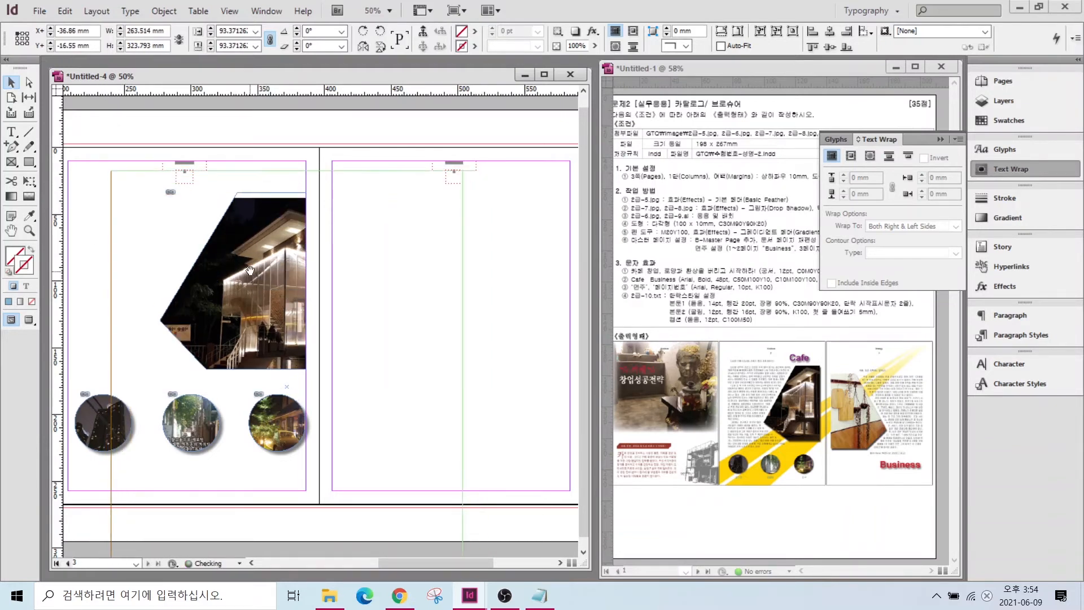
{"action": "left_click_drag", "start_coordinate": [111, 171], "coordinate": [126, 190]}
{"action": "left_click_drag", "start_coordinate": [268, 276], "coordinate": [256, 263]}
{"action": "left_click", "coordinate": [483, 344]}
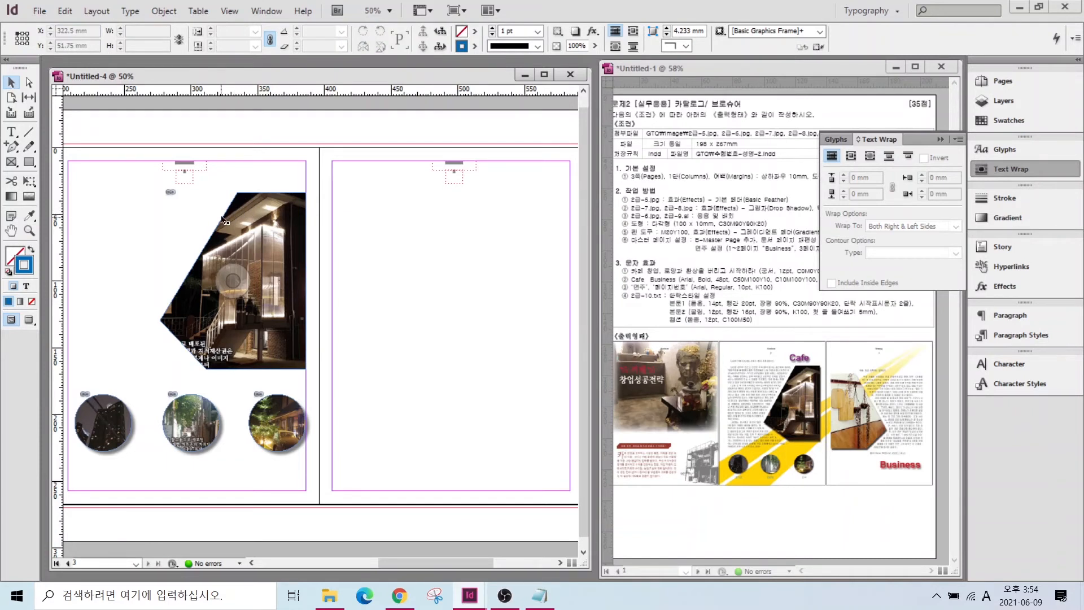
- Add a drop shadow at 50% opacity to the angled building photo
{"action": "left_click", "coordinate": [276, 243]}
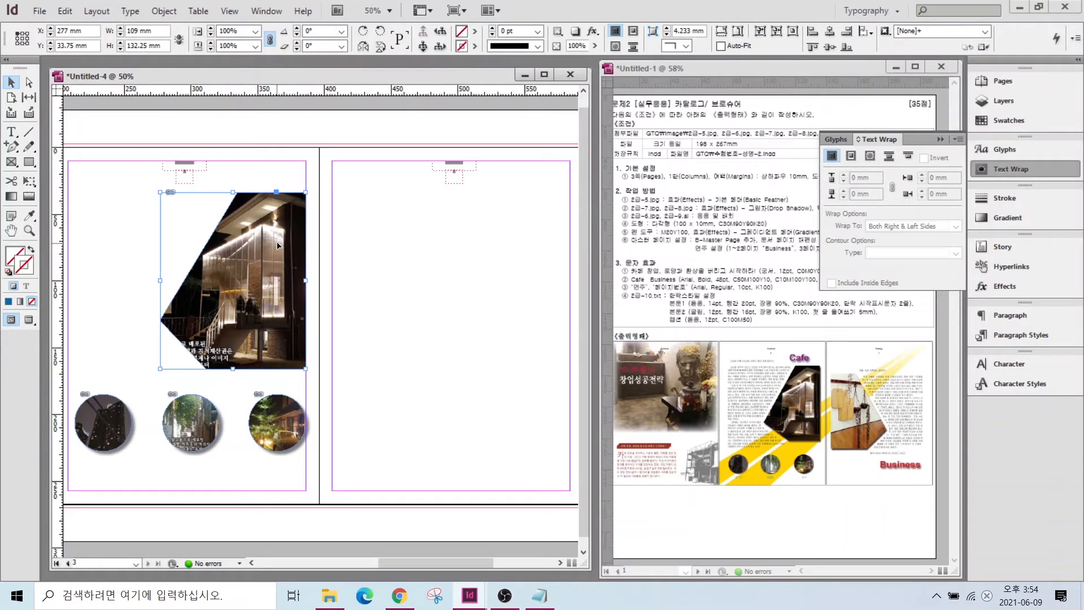
{"action": "right_click", "coordinate": [264, 235]}
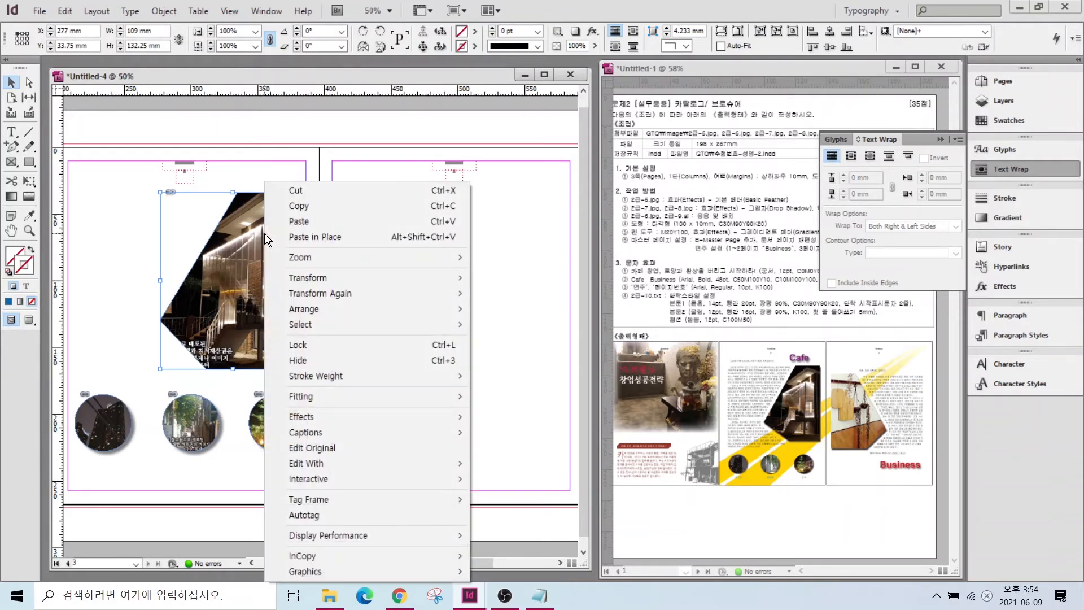
{"action": "mouse_move", "coordinate": [441, 417]}
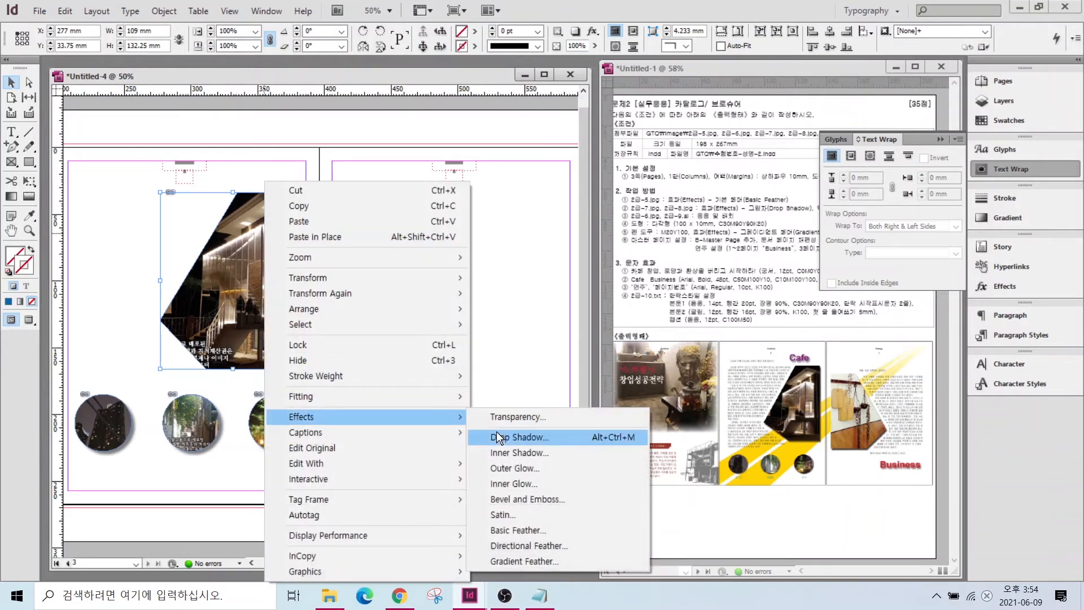
{"action": "left_click", "coordinate": [518, 436]}
{"action": "type", "text": "50"}
{"action": "left_click", "coordinate": [529, 345]}
- Wrap text around the photo's shape with a 5 mm offset
{"action": "left_click", "coordinate": [872, 158]}
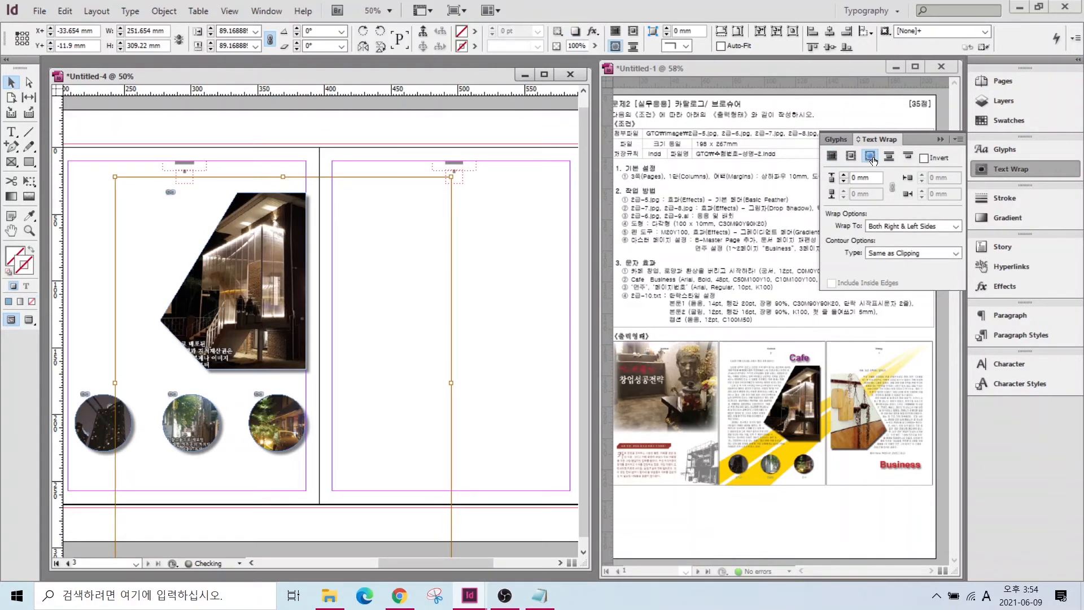
{"action": "left_click_drag", "start_coordinate": [871, 180], "coordinate": [781, 182]}
{"action": "type", "text": "5"}
{"action": "key", "text": "Return"}
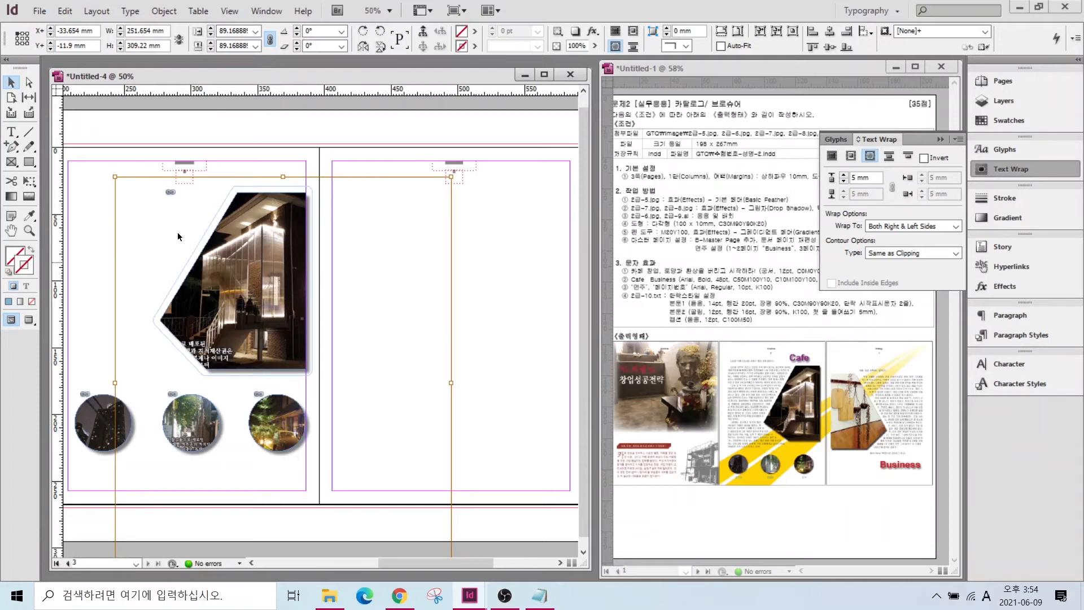
{"action": "left_click", "coordinate": [225, 136]}
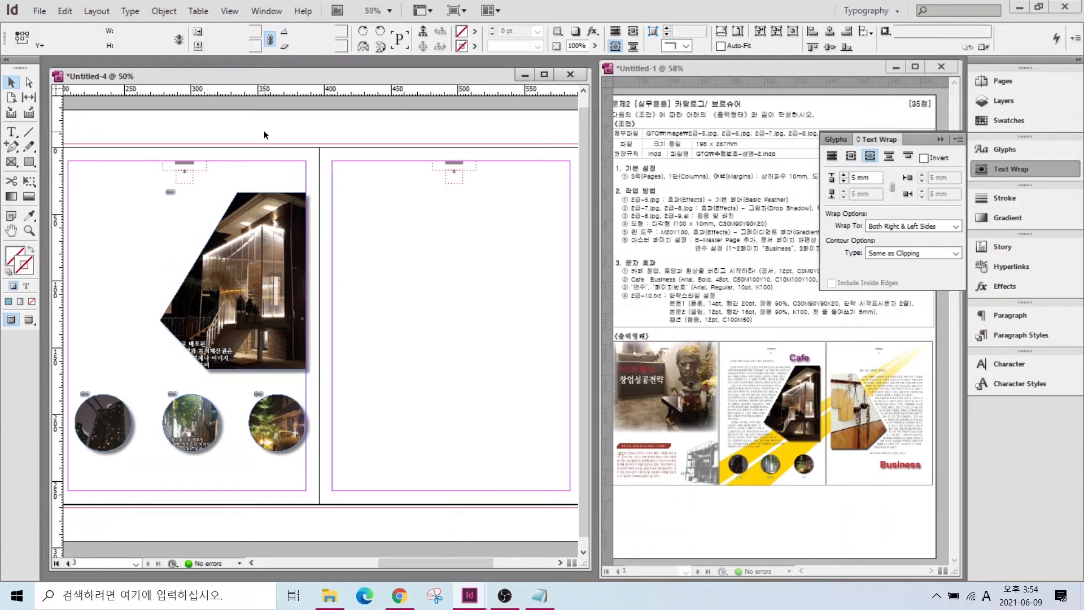
- Duplicate the angled frame, flip it horizontally and move the copy onto page 3
{"action": "left_click_drag", "start_coordinate": [276, 223], "coordinate": [452, 260]}
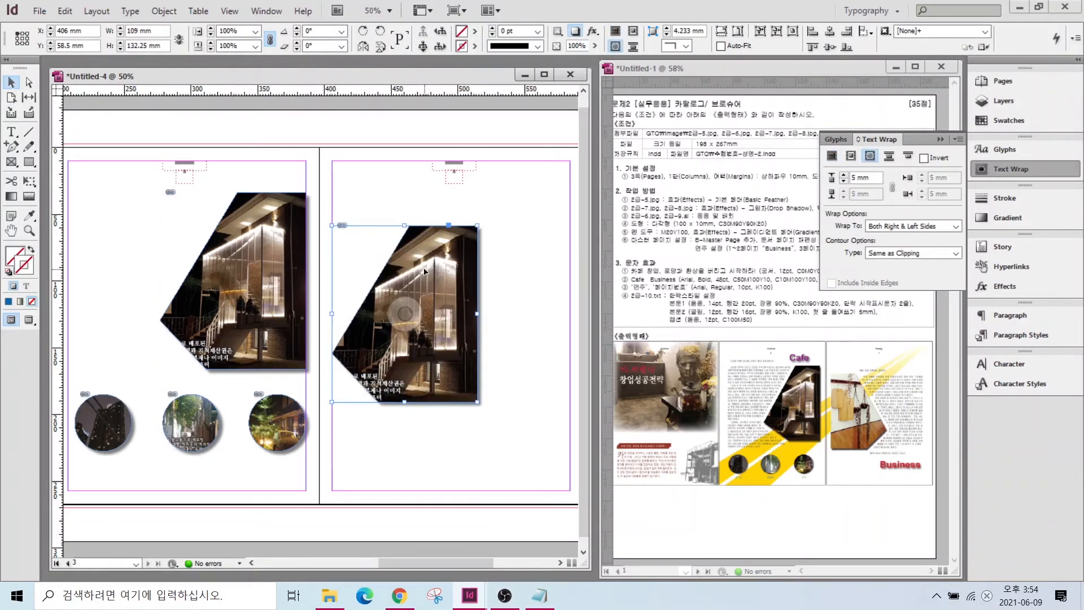
{"action": "right_click", "coordinate": [424, 272]}
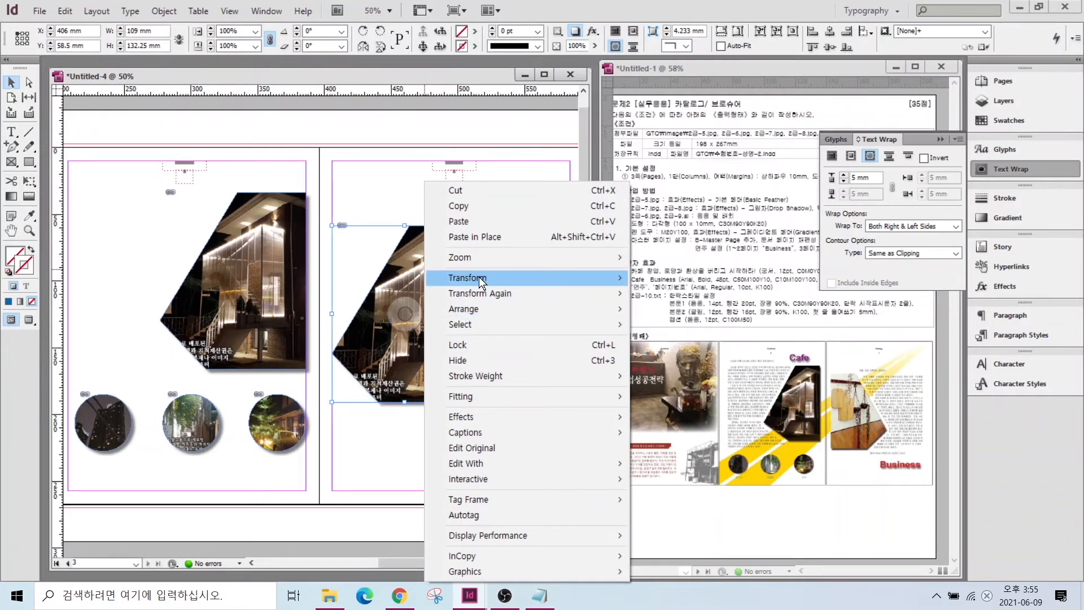
{"action": "mouse_move", "coordinate": [479, 276]}
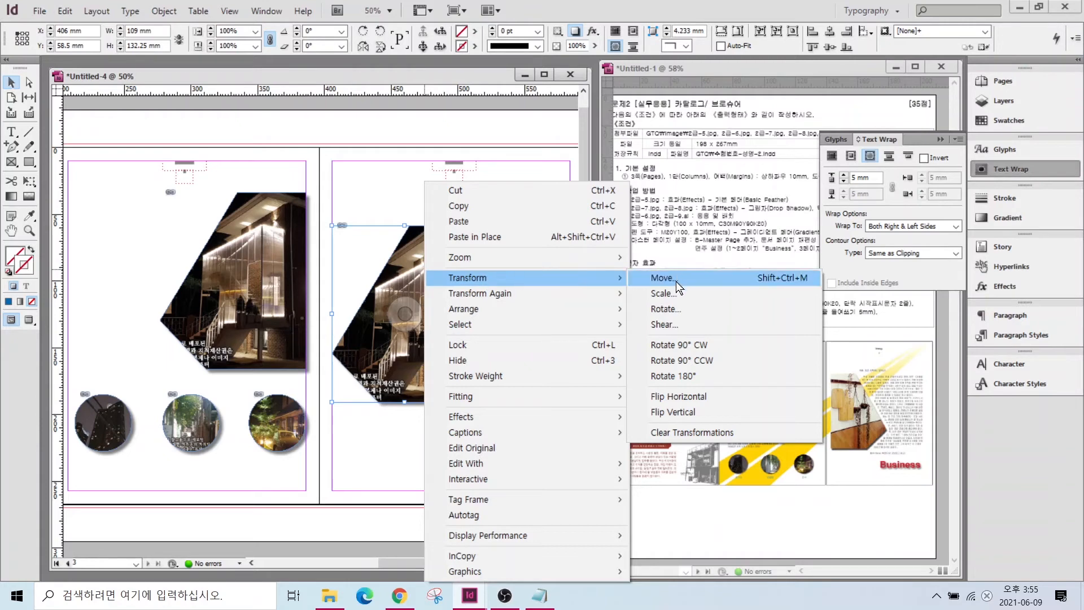
{"action": "left_click", "coordinate": [676, 395]}
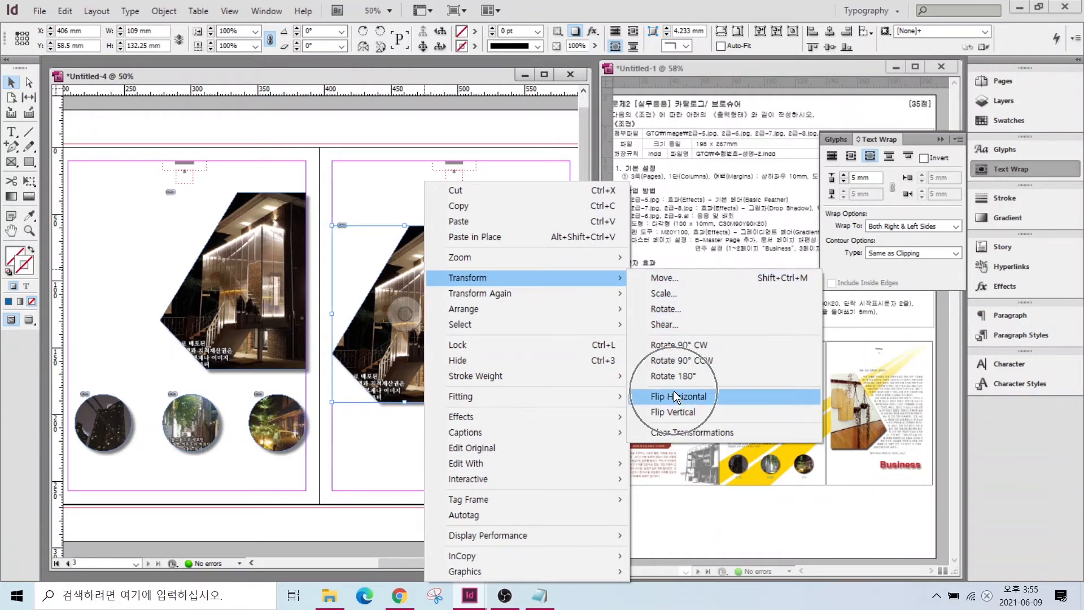
{"action": "left_click_drag", "start_coordinate": [233, 274], "coordinate": [380, 287]}
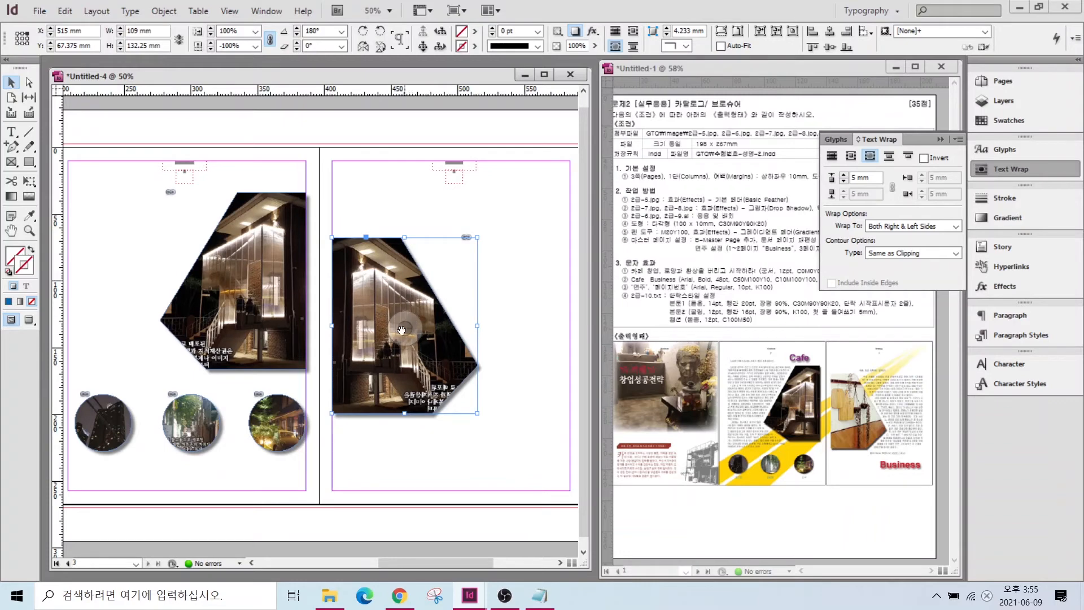
- Shift the picture up inside the mirrored frame to show the hanging cutting boards
{"action": "left_click_drag", "start_coordinate": [410, 334], "coordinate": [390, 128]}
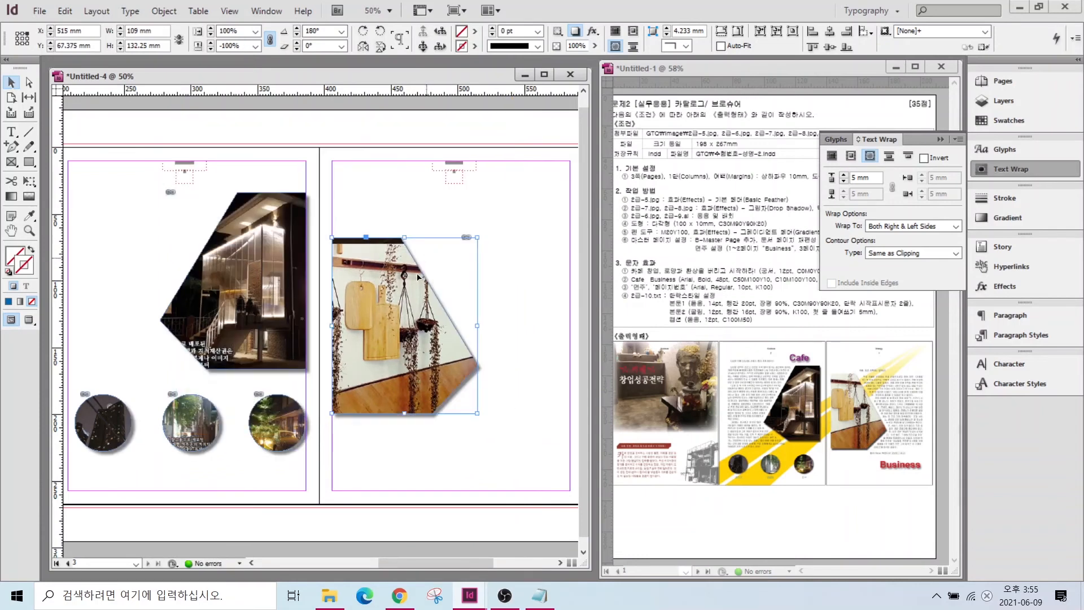
{"action": "left_click", "coordinate": [411, 379]}
{"action": "left_click", "coordinate": [380, 477]}
{"action": "double_click", "coordinate": [12, 230]}
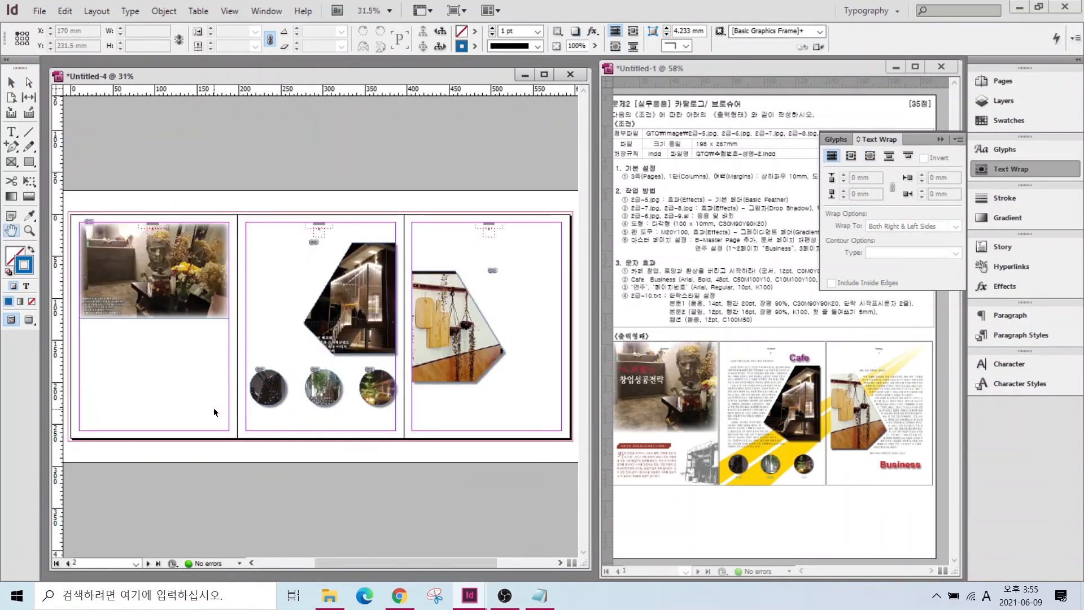
- Place the building sketch 2급-6.jpg at page 1's lower left and enlarge it
{"action": "key", "text": "ctrl+d"}
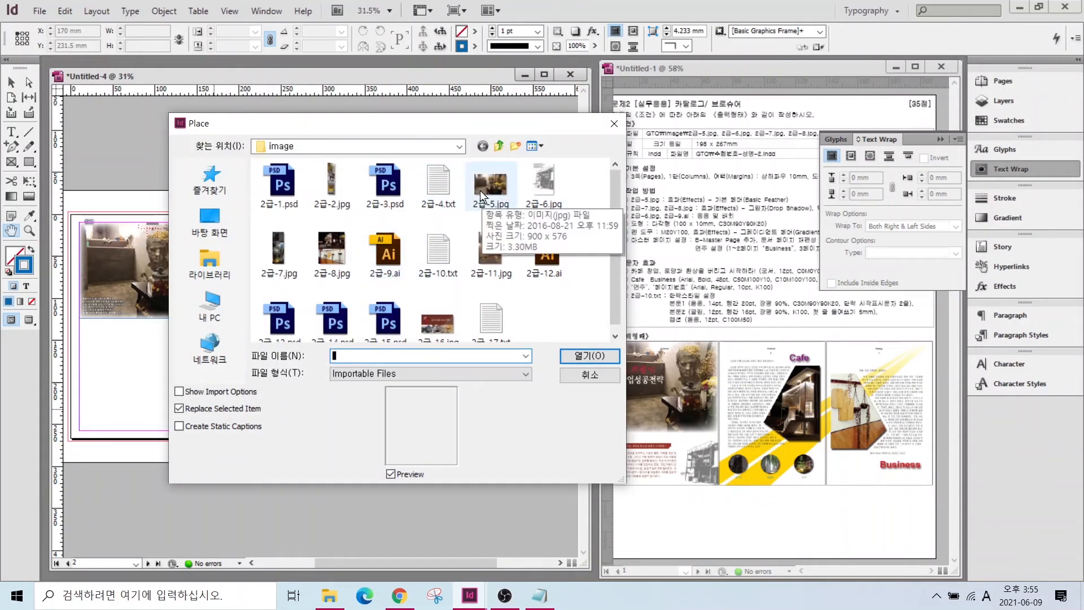
{"action": "left_click", "coordinate": [544, 181]}
{"action": "left_click", "coordinate": [582, 355]}
{"action": "left_click", "coordinate": [163, 354]}
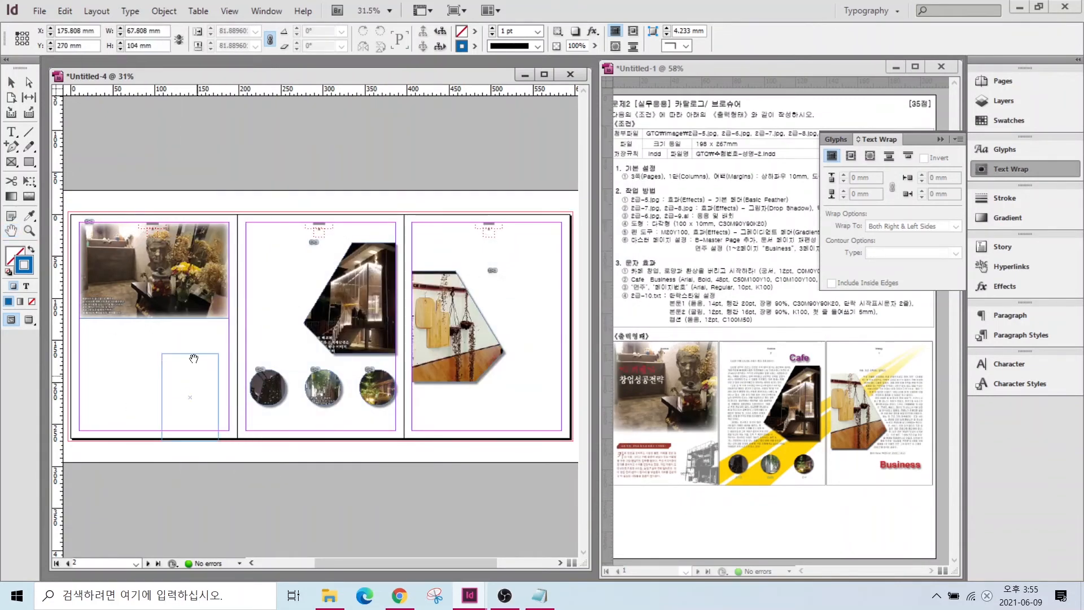
{"action": "left_click_drag", "start_coordinate": [206, 395], "coordinate": [221, 395]}
{"action": "left_click_drag", "start_coordinate": [176, 354], "coordinate": [151, 322]}
{"action": "left_click_drag", "start_coordinate": [166, 361], "coordinate": [168, 376]}
{"action": "left_click", "coordinate": [289, 456]}
- Place the 2급-9.ai title graphic over page 1's top photo, scaled to 59 mm wide
{"action": "key", "text": "ctrl+d"}
{"action": "left_click", "coordinate": [385, 254]}
{"action": "left_click", "coordinate": [589, 355]}
{"action": "left_click_drag", "start_coordinate": [84, 247], "coordinate": [117, 272]}
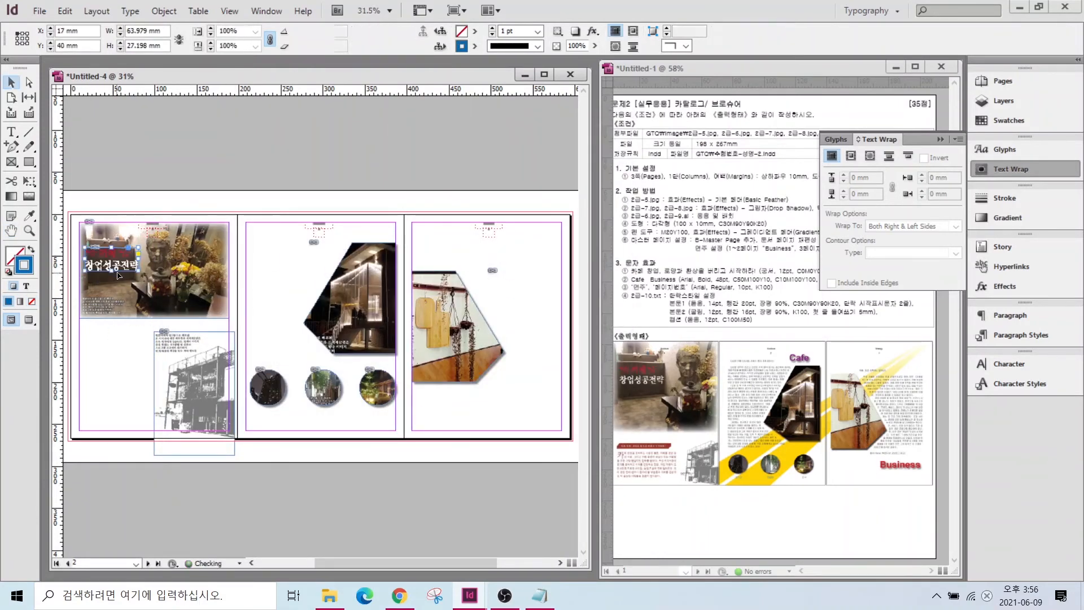
{"action": "scroll", "coordinate": [117, 268], "scroll_direction": "up", "scroll_amount": 4}
{"action": "scroll", "coordinate": [116, 268], "scroll_direction": "down", "scroll_amount": 1}
{"action": "left_click_drag", "start_coordinate": [138, 452], "coordinate": [237, 464]}
{"action": "left_click_drag", "start_coordinate": [264, 249], "coordinate": [260, 254]}
{"action": "left_click_drag", "start_coordinate": [322, 274], "coordinate": [309, 268]}
{"action": "left_click_drag", "start_coordinate": [255, 255], "coordinate": [258, 261]}
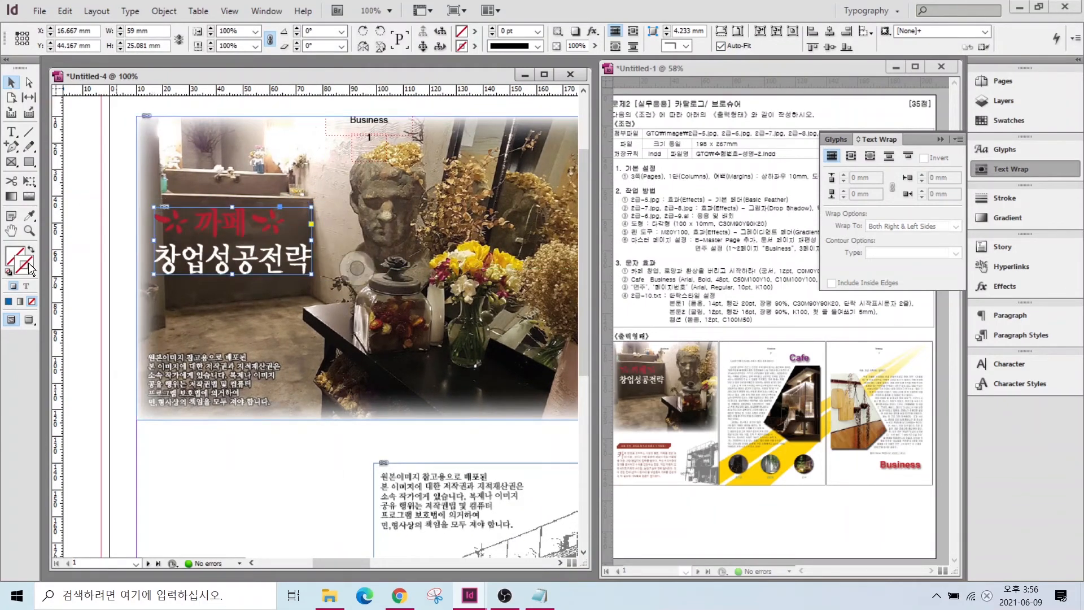
{"action": "double_click", "coordinate": [11, 230]}
{"action": "key", "text": "v"}
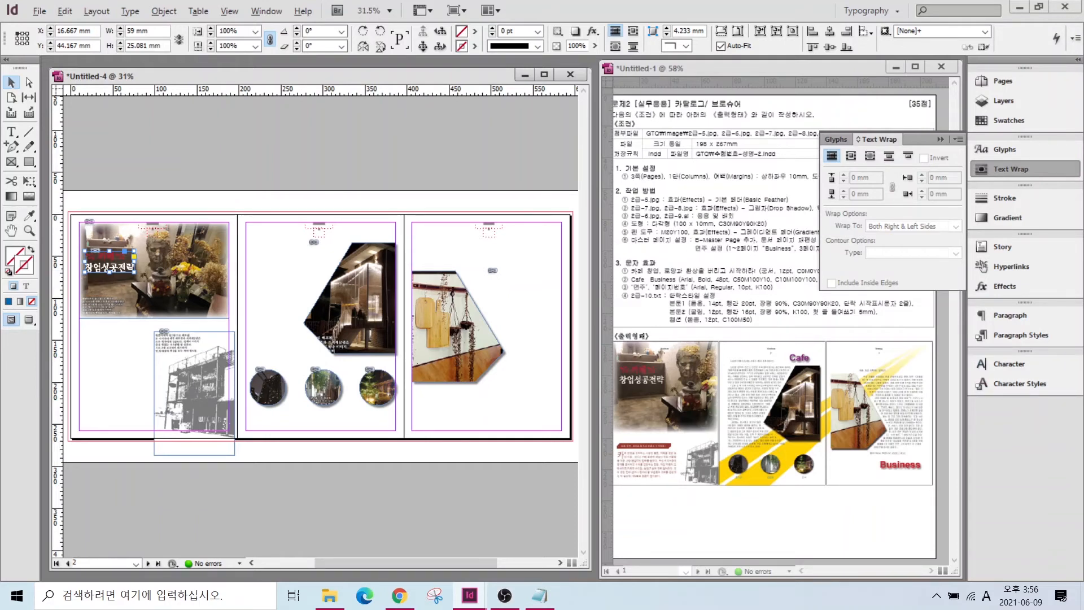
{"action": "left_click_drag", "start_coordinate": [658, 449], "coordinate": [728, 387]}
{"action": "key", "text": "Escape"}
- Draw a banner rectangle on page 1 and size it to 100 × 10 mm
{"action": "left_click", "coordinate": [29, 162]}
{"action": "mouse_move", "coordinate": [81, 367]}
{"action": "left_mouse_down"}
{"action": "mouse_move", "coordinate": [169, 395]}
{"action": "mouse_move", "coordinate": [226, 398]}
{"action": "mouse_move", "coordinate": [179, 387]}
{"action": "left_mouse_up"}
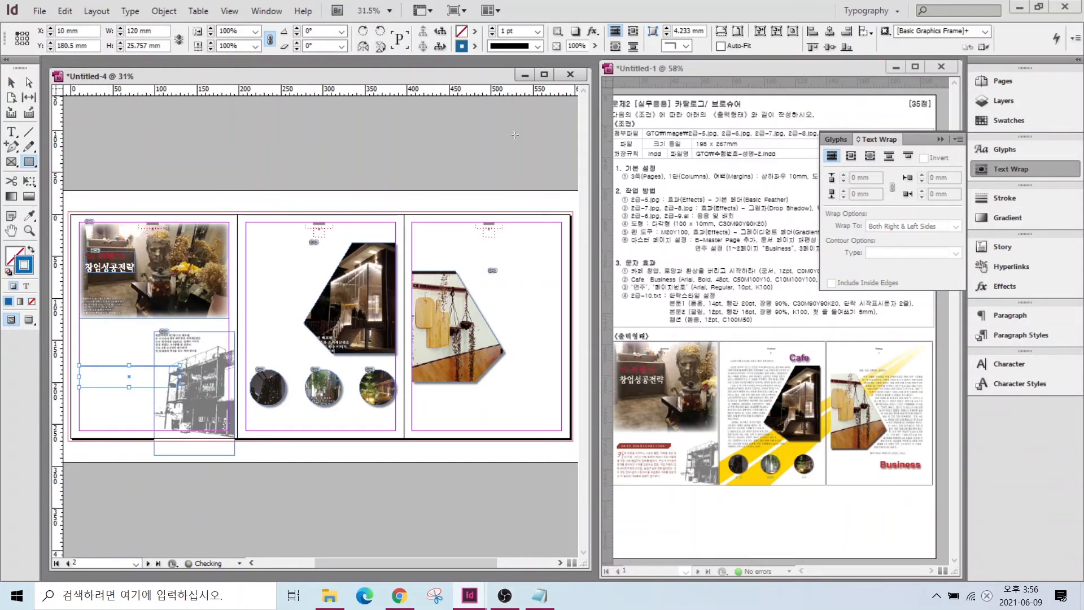
{"action": "left_click", "coordinate": [32, 247]}
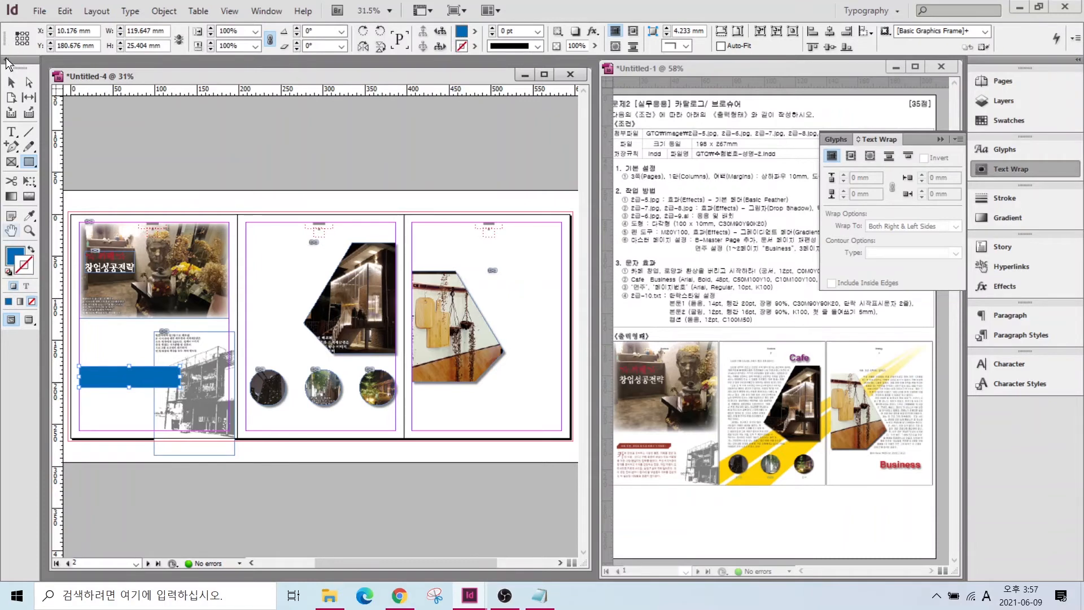
{"action": "left_click", "coordinate": [10, 82]}
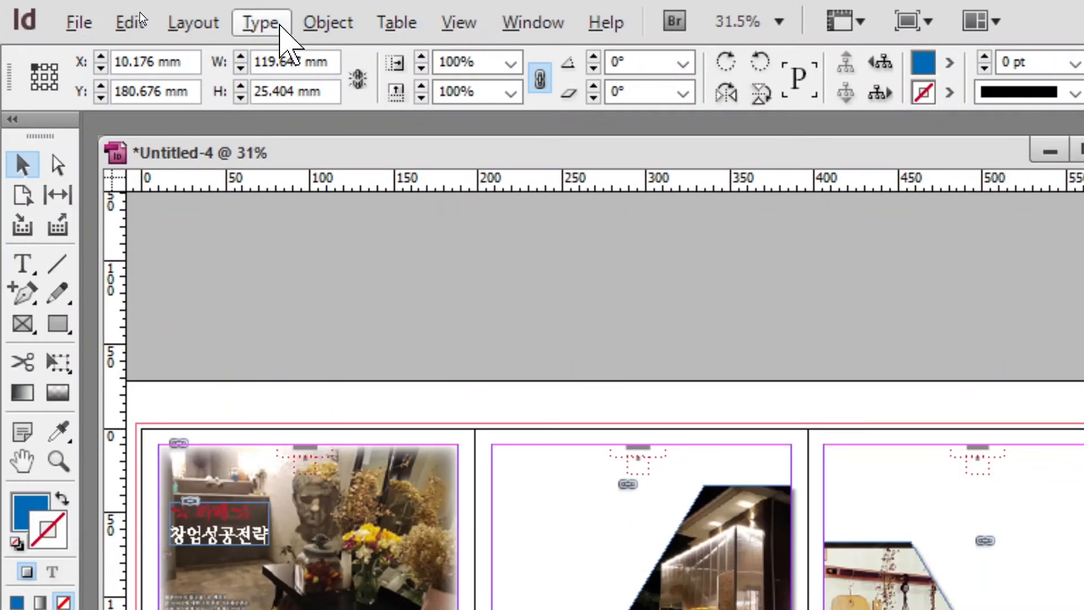
{"action": "double_click", "coordinate": [278, 62]}
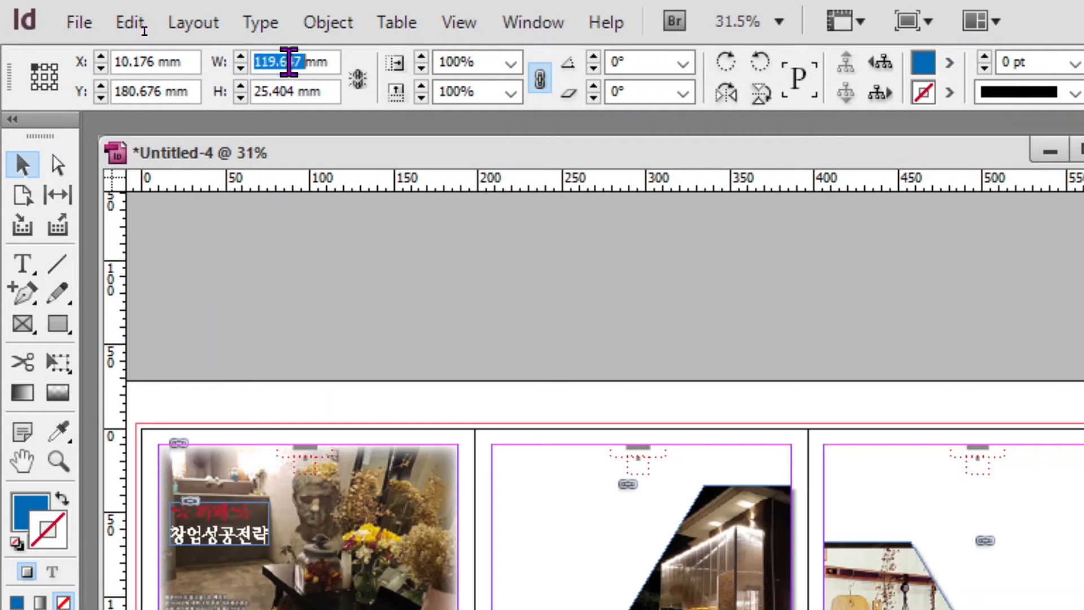
{"action": "type", "text": "100"}
{"action": "double_click", "coordinate": [291, 93]}
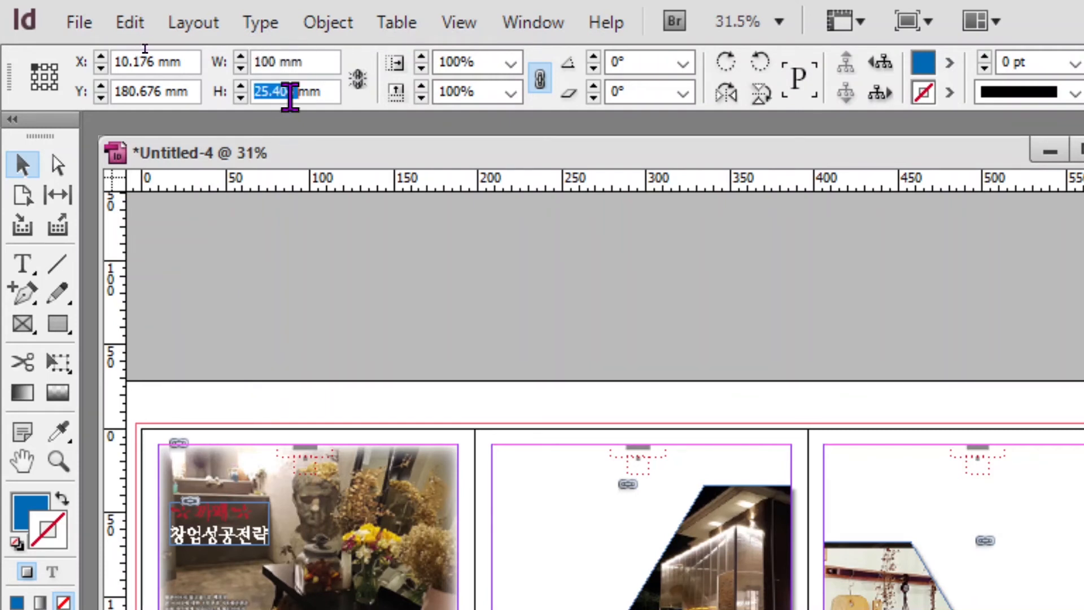
{"action": "type", "text": "10"}
{"action": "key", "text": "Return"}
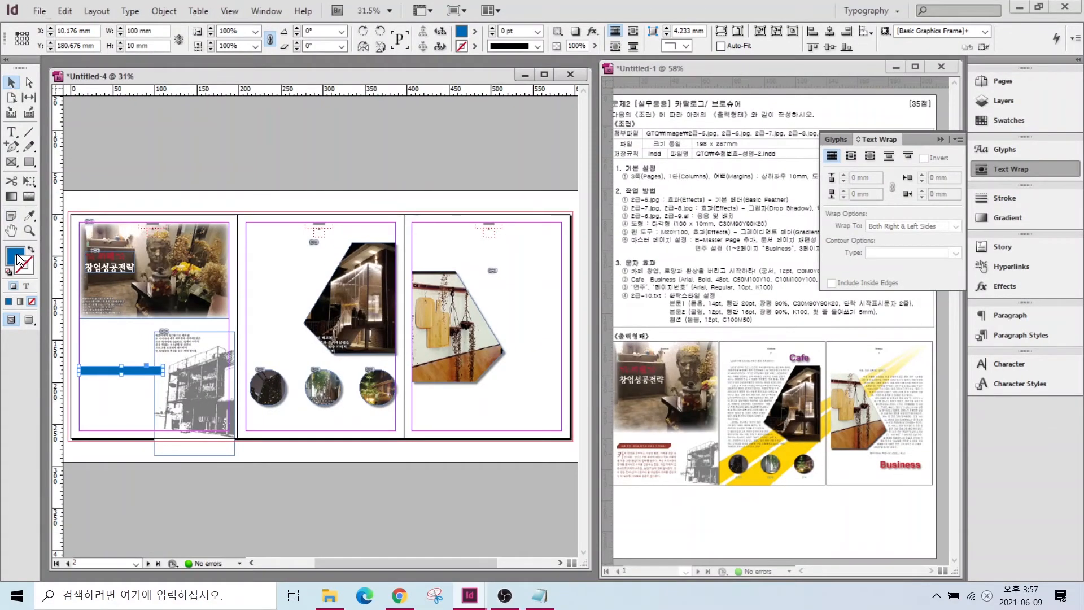
- Fill the bar with dark red C=30 M=90 Y=90 K=20 and move it to Y 185.5 mm
{"action": "left_click", "coordinate": [1008, 120]}
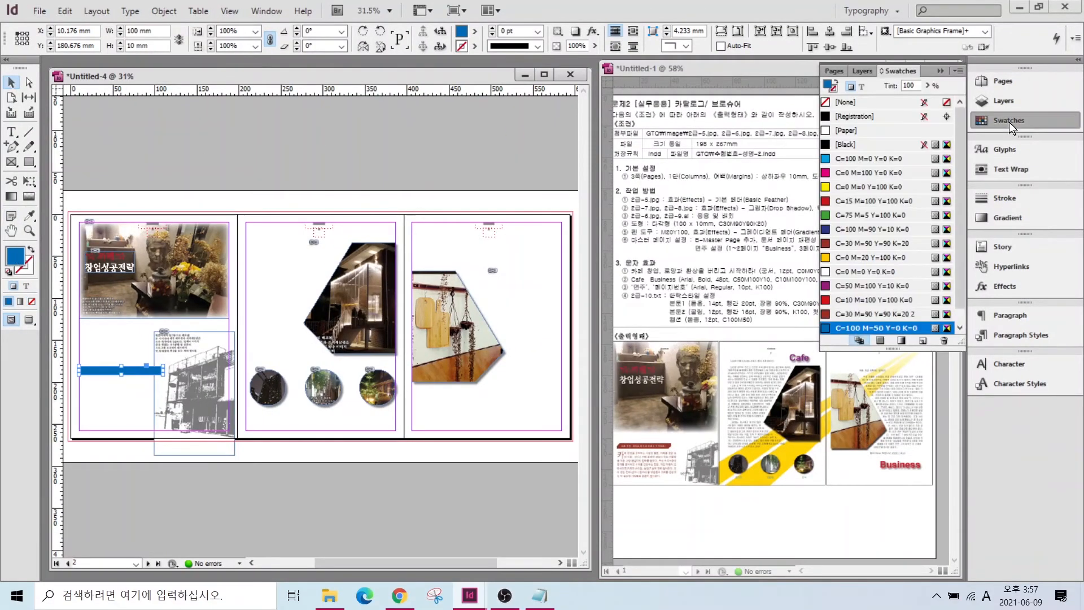
{"action": "left_click", "coordinate": [849, 300]}
{"action": "left_click", "coordinate": [849, 314]}
{"action": "key", "text": "ctrl+="}
{"action": "key", "text": "ctrl+="}
{"action": "key", "text": "ctrl+="}
{"action": "key", "text": "ctrl+="}
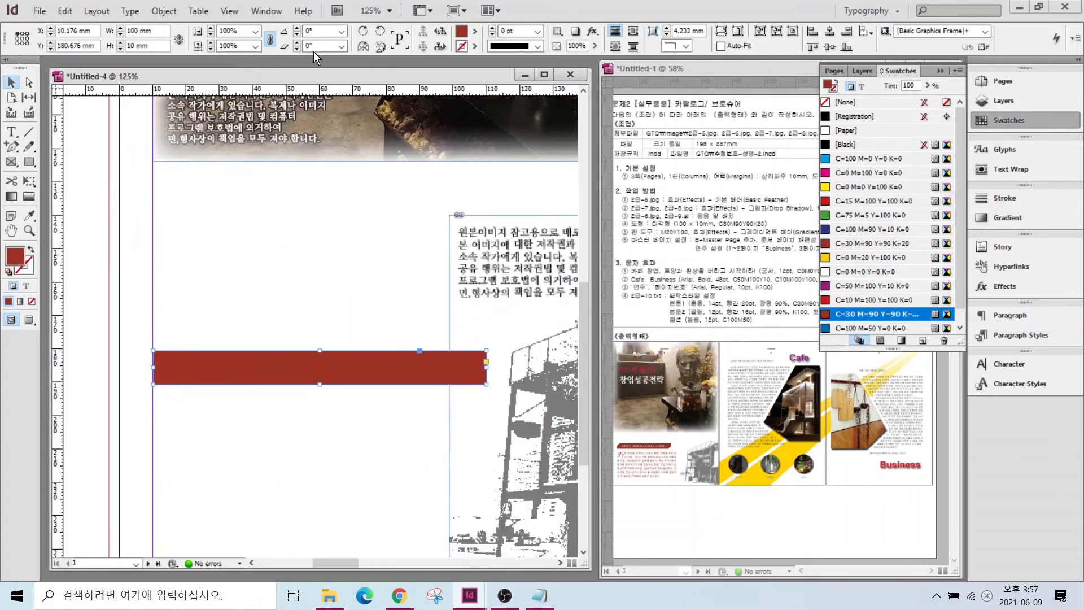
{"action": "left_click", "coordinate": [205, 391]}
{"action": "mouse_move", "coordinate": [194, 375]}
{"action": "left_mouse_down"}
{"action": "mouse_move", "coordinate": [194, 391]}
{"action": "mouse_move", "coordinate": [172, 368]}
{"action": "mouse_move", "coordinate": [205, 347]}
{"action": "left_mouse_up"}
{"action": "left_click_drag", "start_coordinate": [451, 415], "coordinate": [501, 376]}
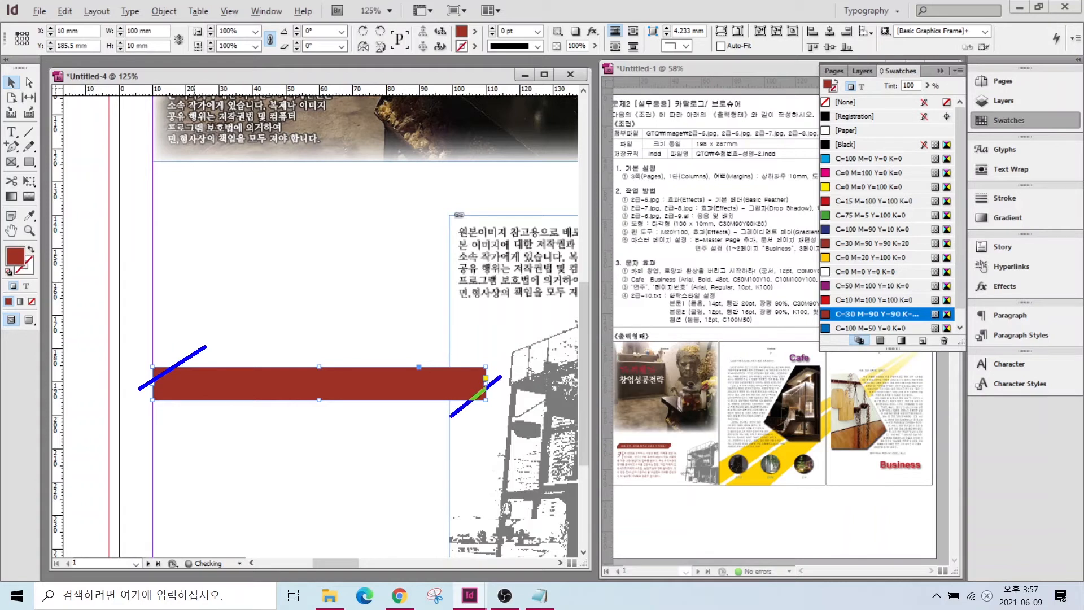
{"action": "key", "text": "Escape"}
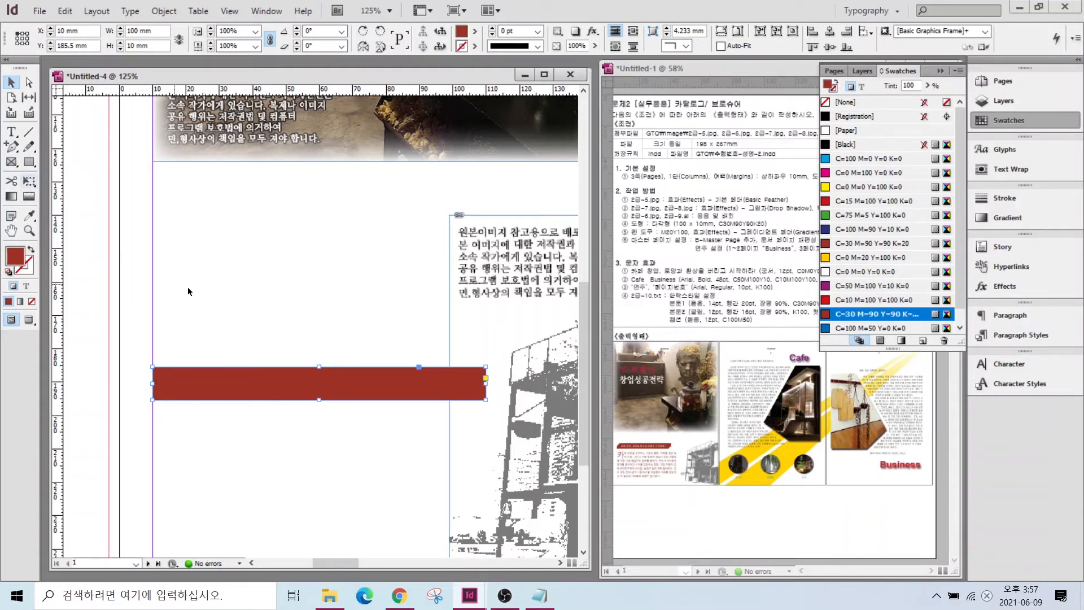
- Add anchor points on the bar's top and bottom edges
{"action": "left_click", "coordinate": [12, 146]}
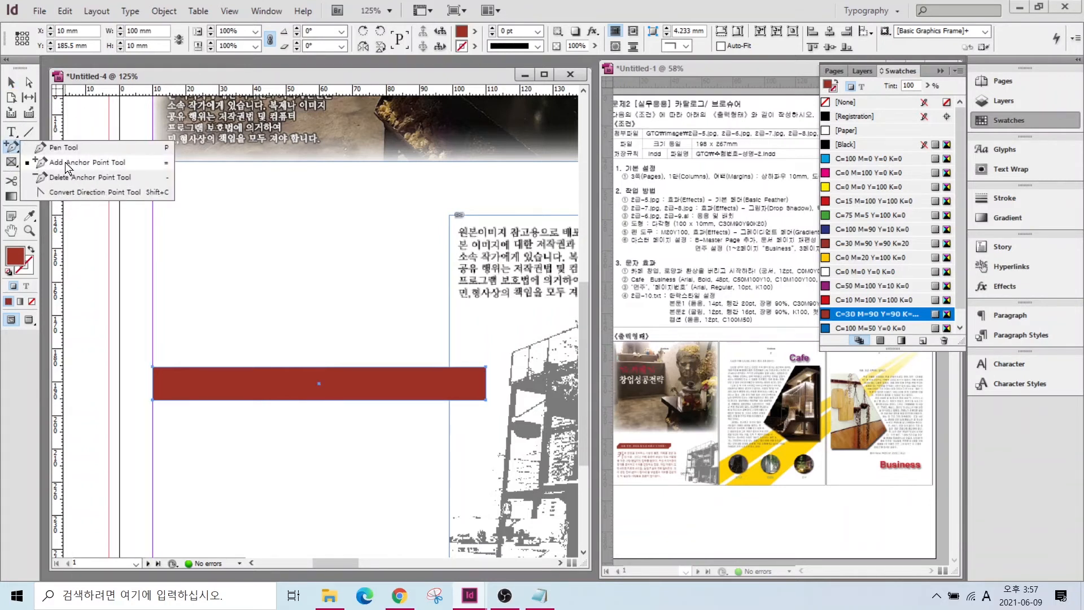
{"action": "left_click", "coordinate": [46, 162]}
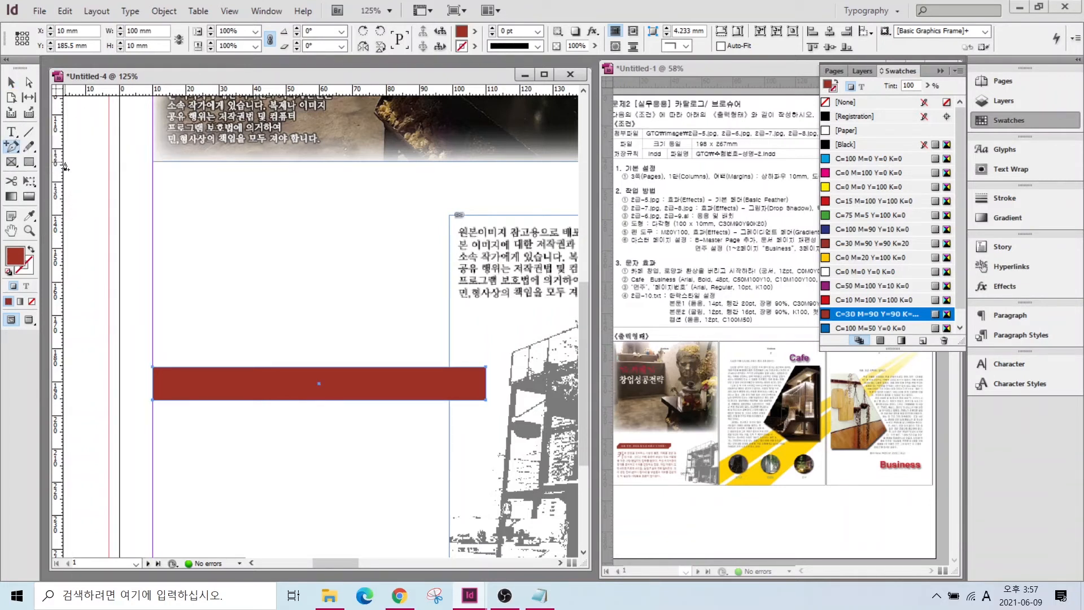
{"action": "left_click", "coordinate": [178, 367]}
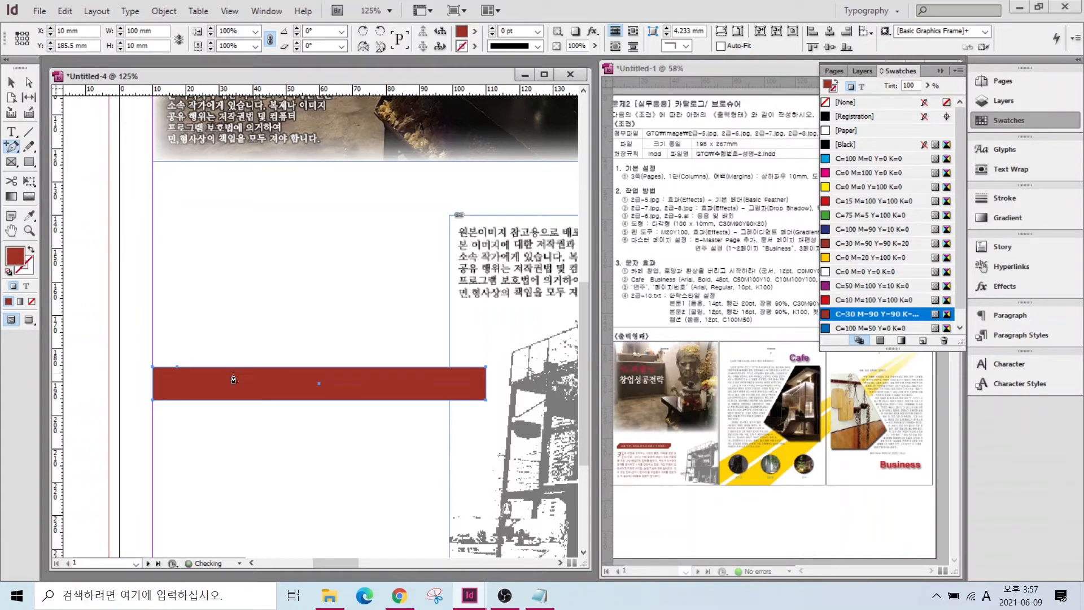
{"action": "left_click", "coordinate": [463, 400]}
- Lower the top-left corner and raise the bottom-right corner to slant the bar's ends
{"action": "left_click", "coordinate": [29, 83]}
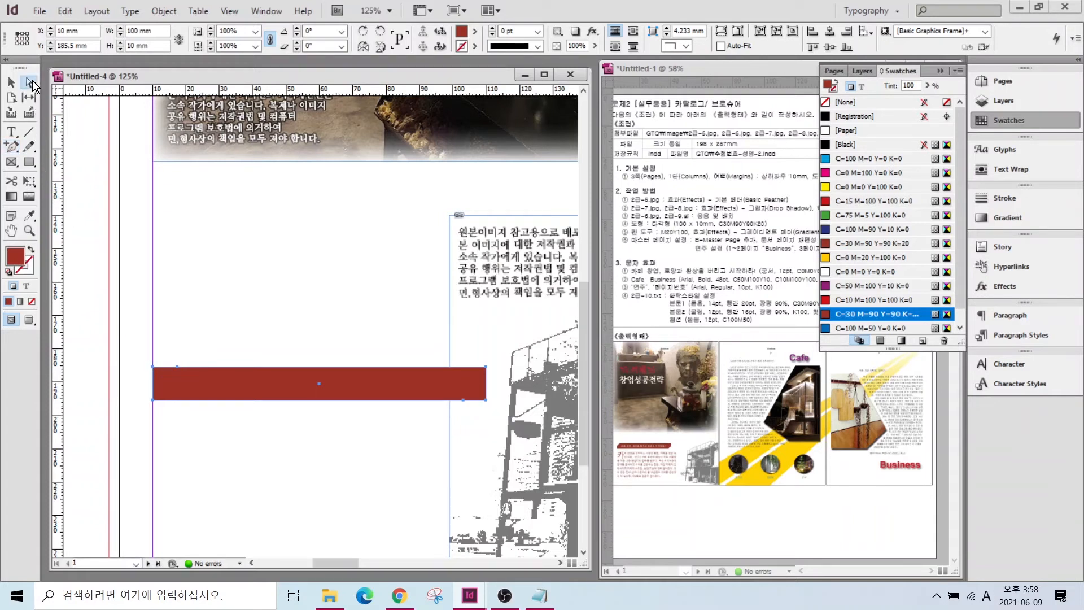
{"action": "left_click", "coordinate": [144, 370]}
{"action": "left_click", "coordinate": [158, 372]}
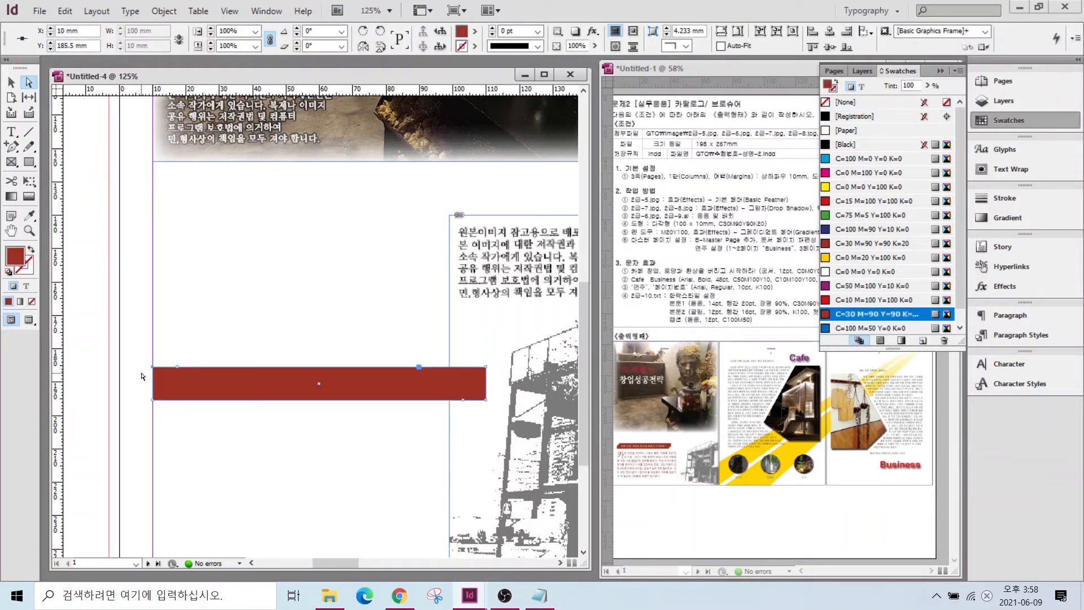
{"action": "left_click_drag", "start_coordinate": [153, 367], "coordinate": [153, 383]}
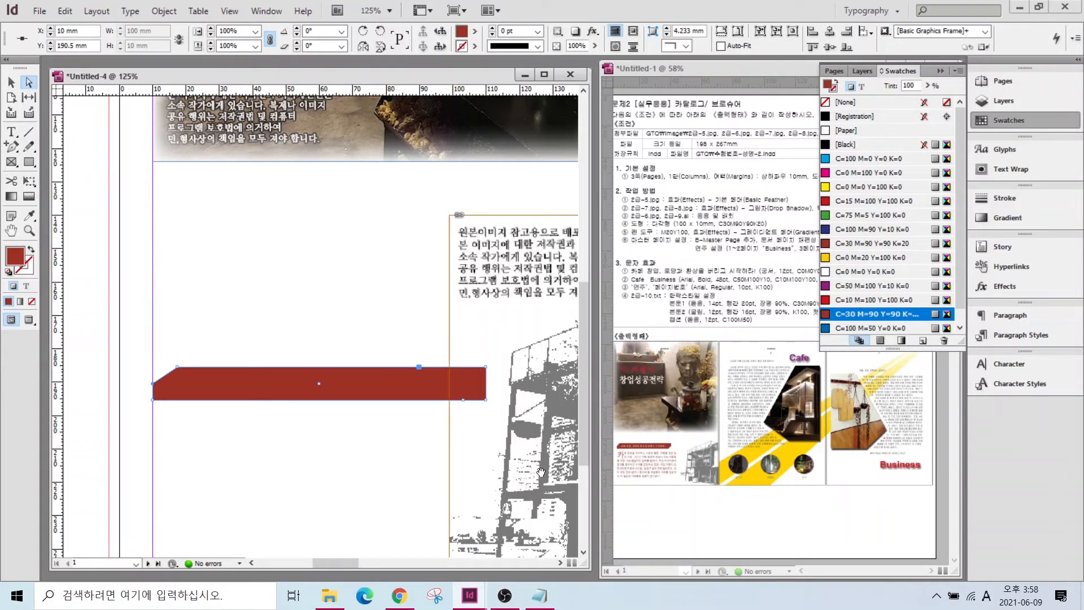
{"action": "left_click_drag", "start_coordinate": [486, 400], "coordinate": [486, 387]}
{"action": "left_click", "coordinate": [382, 448]}
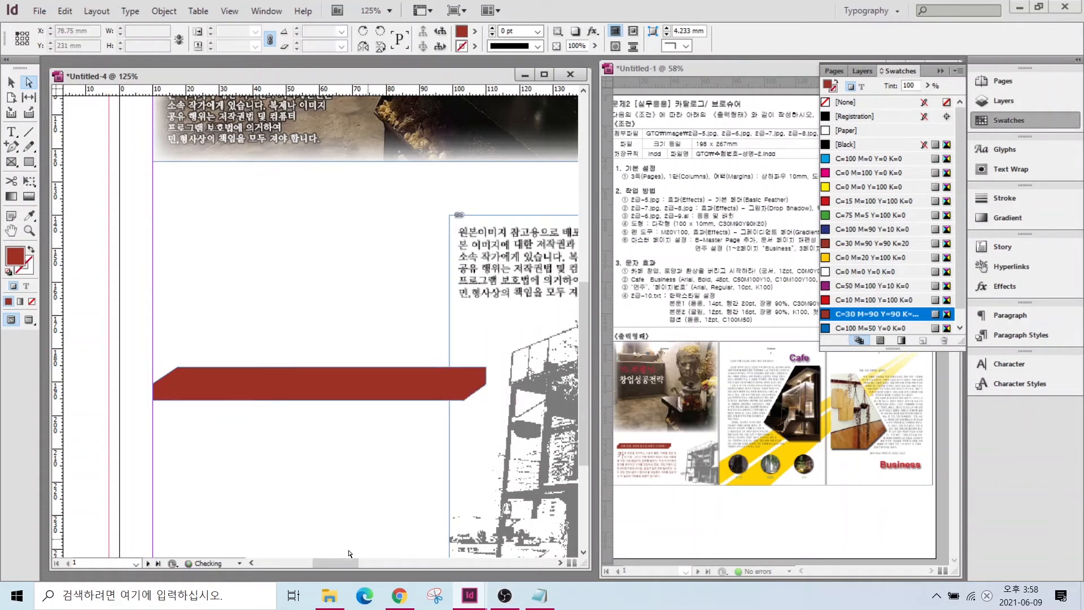
{"action": "double_click", "coordinate": [11, 230]}
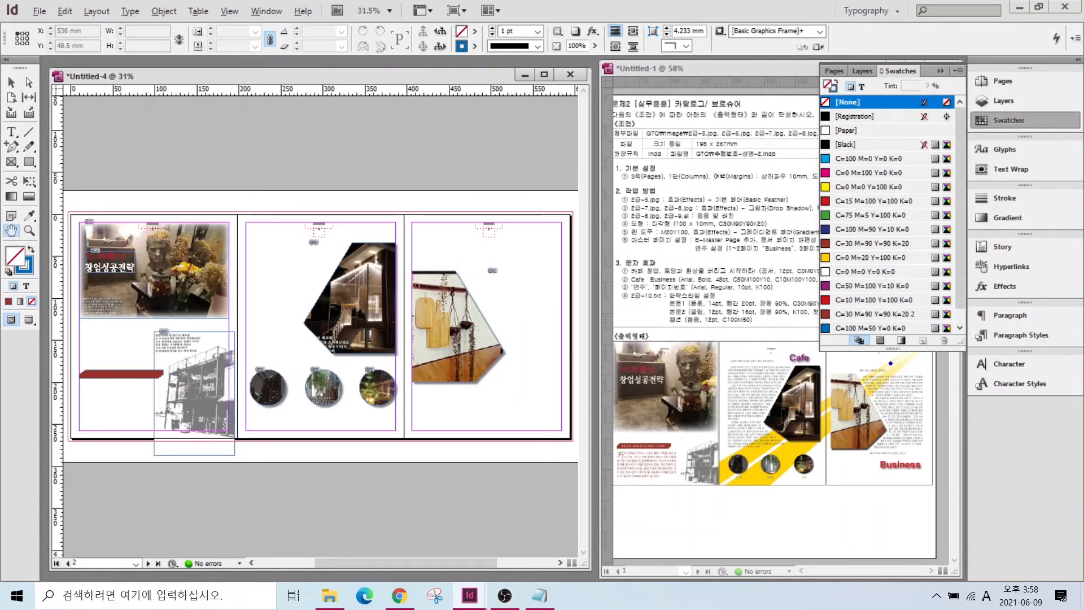
- Draw the first diagonal streak with the Pen tool and fill it yellow C=0 M=20 Y=100 K=0
{"action": "mouse_move", "coordinate": [899, 352]}
{"action": "left_mouse_down"}
{"action": "mouse_move", "coordinate": [716, 460]}
{"action": "mouse_move", "coordinate": [705, 470]}
{"action": "mouse_move", "coordinate": [713, 492]}
{"action": "mouse_move", "coordinate": [740, 463]}
{"action": "mouse_move", "coordinate": [903, 382]}
{"action": "mouse_move", "coordinate": [895, 356]}
{"action": "left_mouse_up"}
{"action": "key", "text": "Escape"}
{"action": "left_click_drag", "start_coordinate": [11, 147], "coordinate": [72, 145]}
{"action": "left_click", "coordinate": [72, 147]}
{"action": "left_click", "coordinate": [542, 207]}
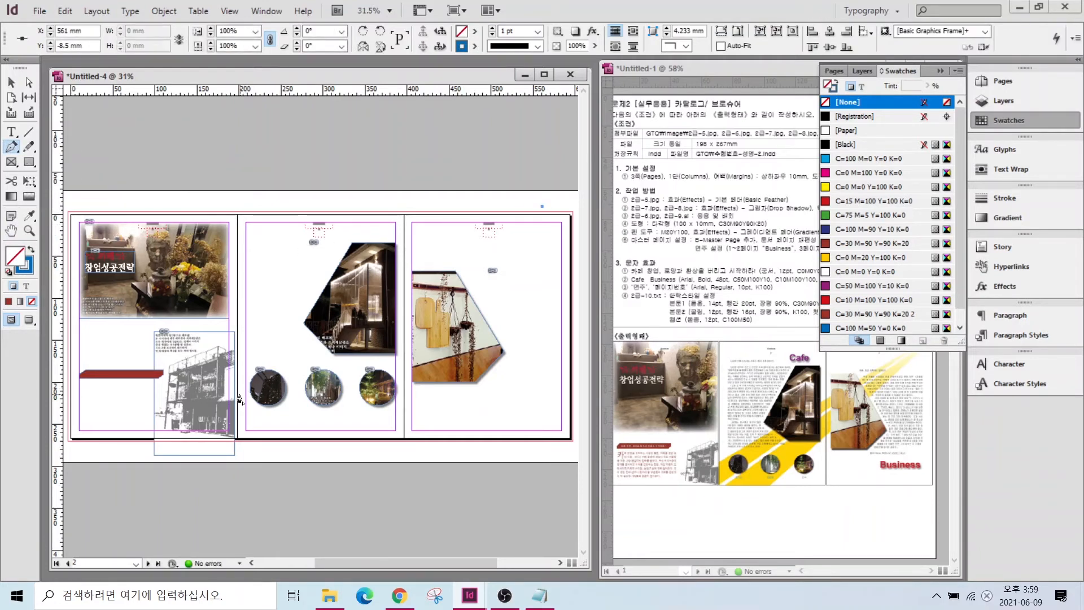
{"action": "left_click_drag", "start_coordinate": [238, 374], "coordinate": [553, 202]}
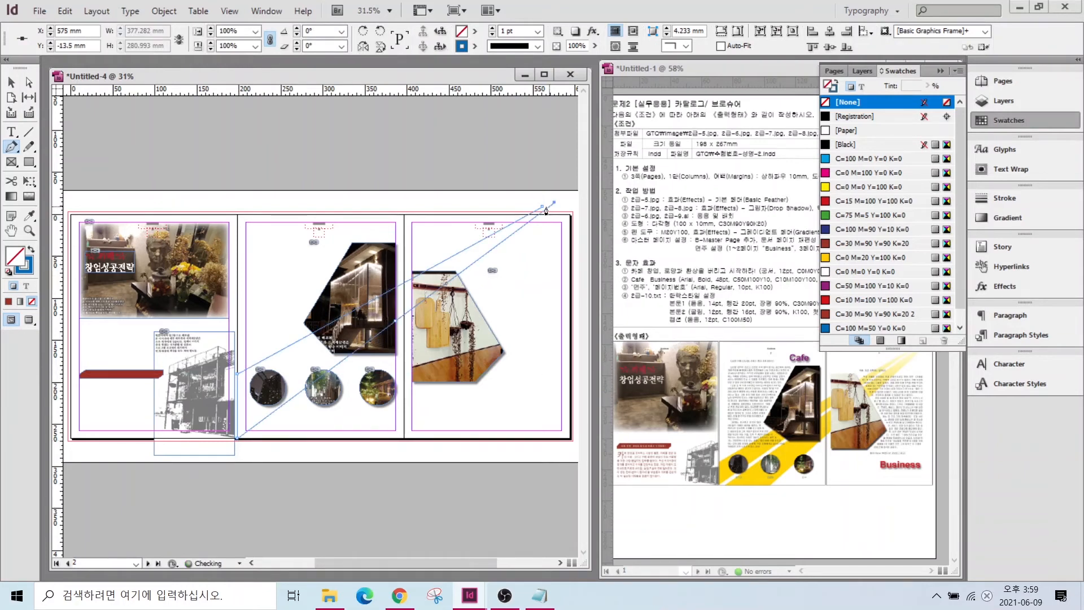
{"action": "left_click", "coordinate": [863, 327]}
{"action": "left_click", "coordinate": [839, 257]}
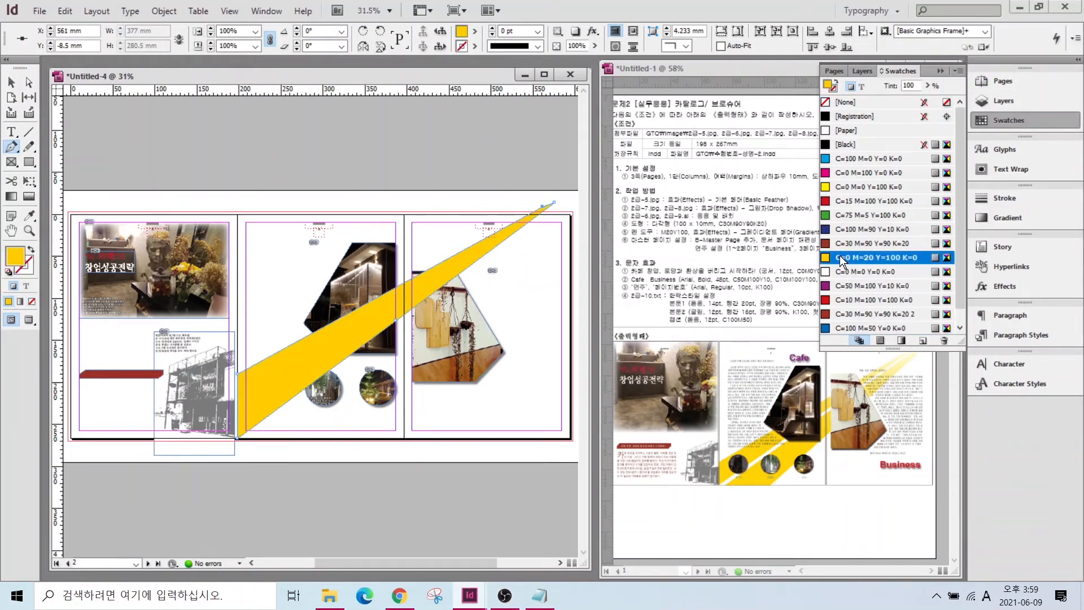
- Draw a second diagonal streak and give it the same yellow C=0 M=20 Y=100 K=0 fill
{"action": "left_click", "coordinate": [558, 206]}
{"action": "left_click", "coordinate": [244, 439]}
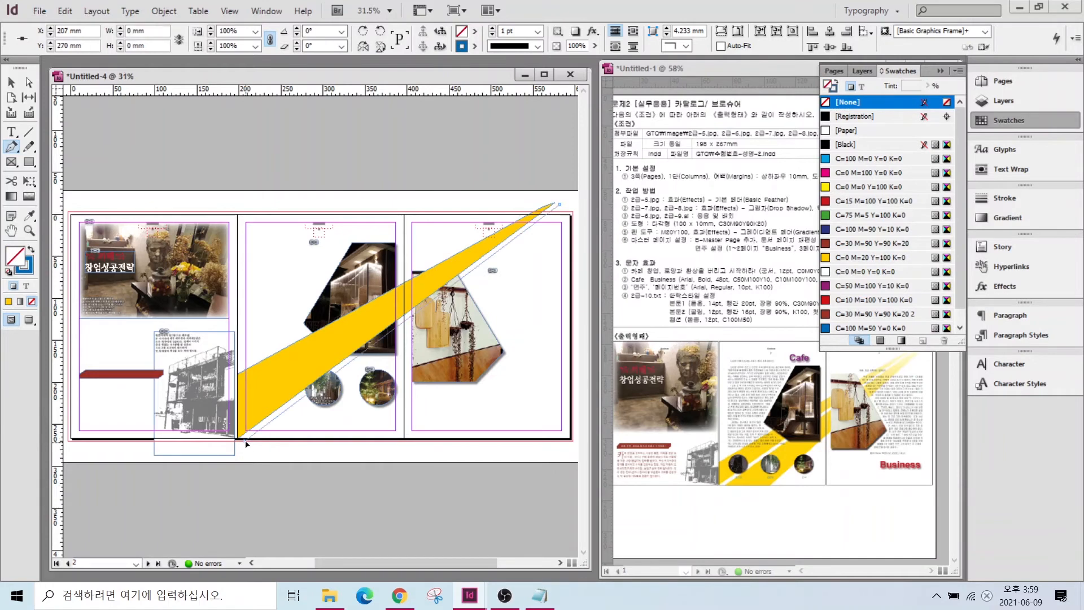
{"action": "left_click", "coordinate": [326, 441]}
{"action": "left_click", "coordinate": [569, 207]}
{"action": "left_click", "coordinate": [559, 204]}
{"action": "key", "text": "shift+x"}
{"action": "left_click", "coordinate": [840, 257]}
{"action": "key", "text": "v"}
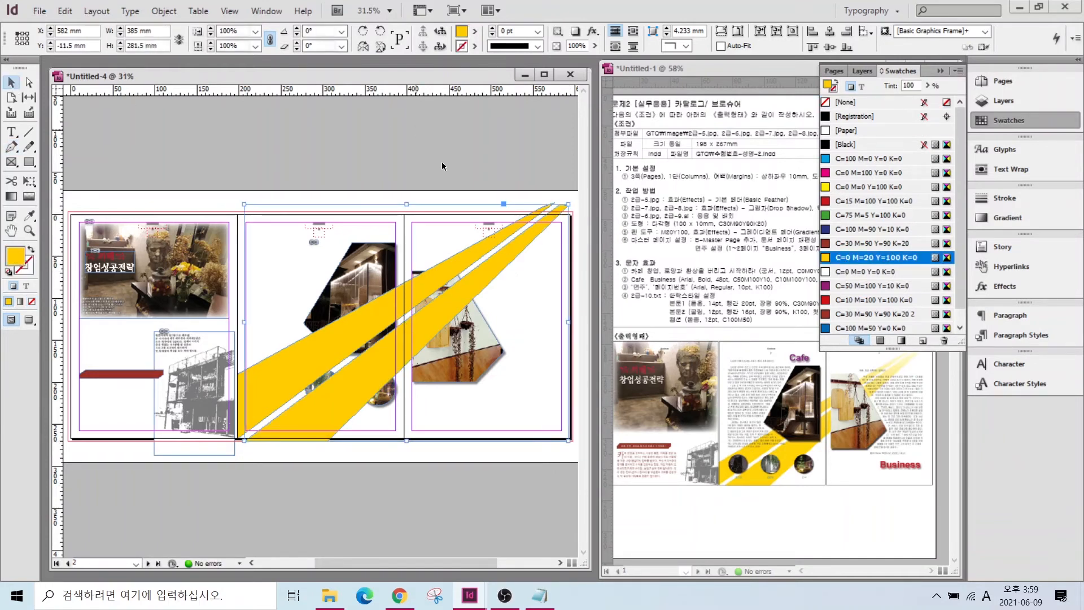
- Apply a Gradient Feather effect to the streaks, shifting the midpoint to soften the fade
{"action": "right_click", "coordinate": [486, 270]}
{"action": "mouse_move", "coordinate": [525, 450]}
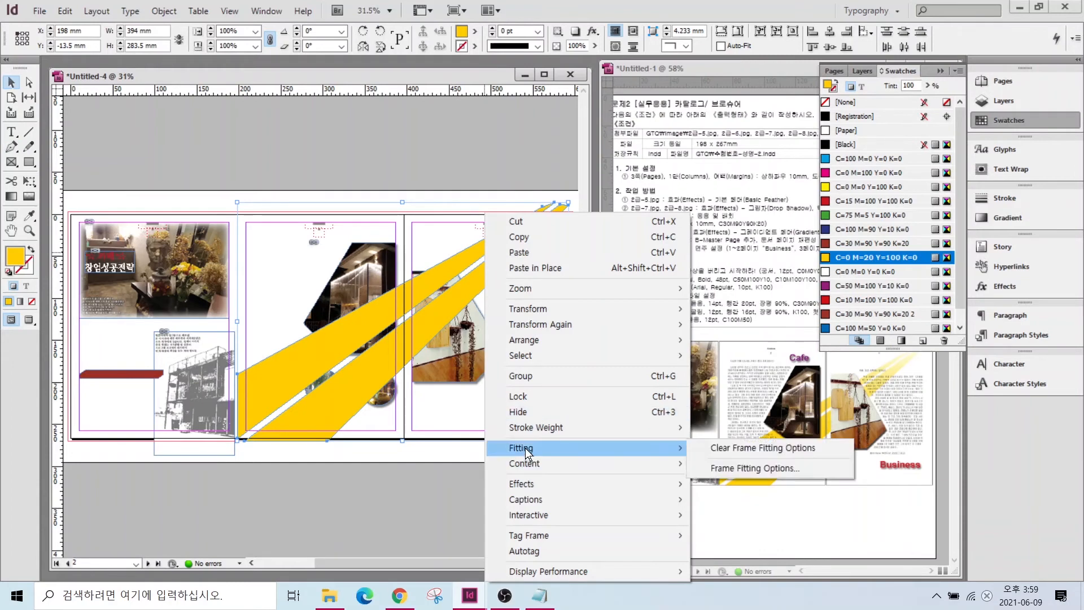
{"action": "mouse_move", "coordinate": [543, 482]}
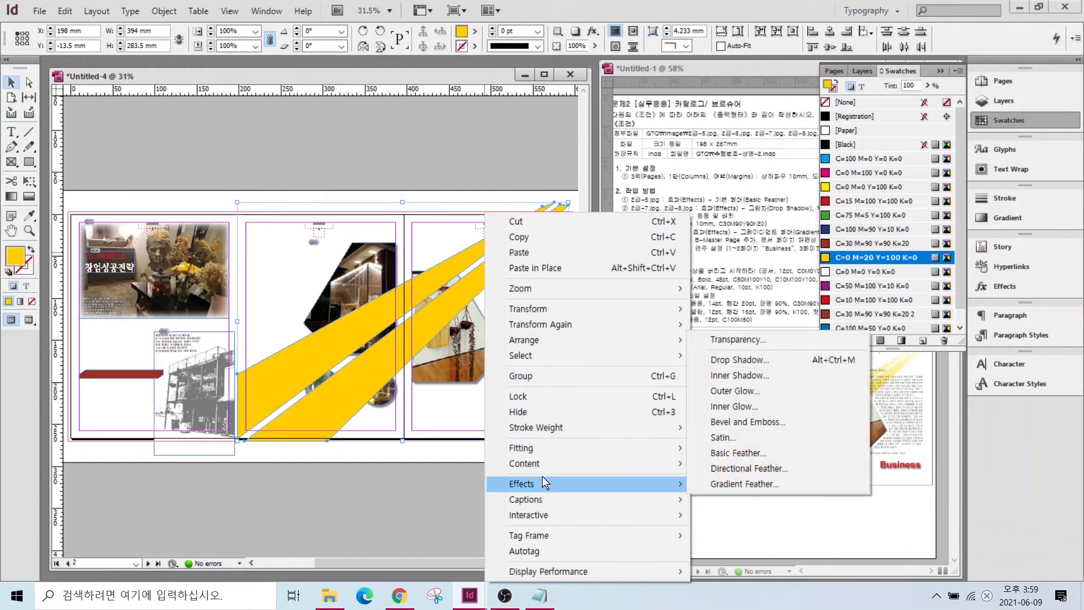
{"action": "left_click", "coordinate": [746, 483]}
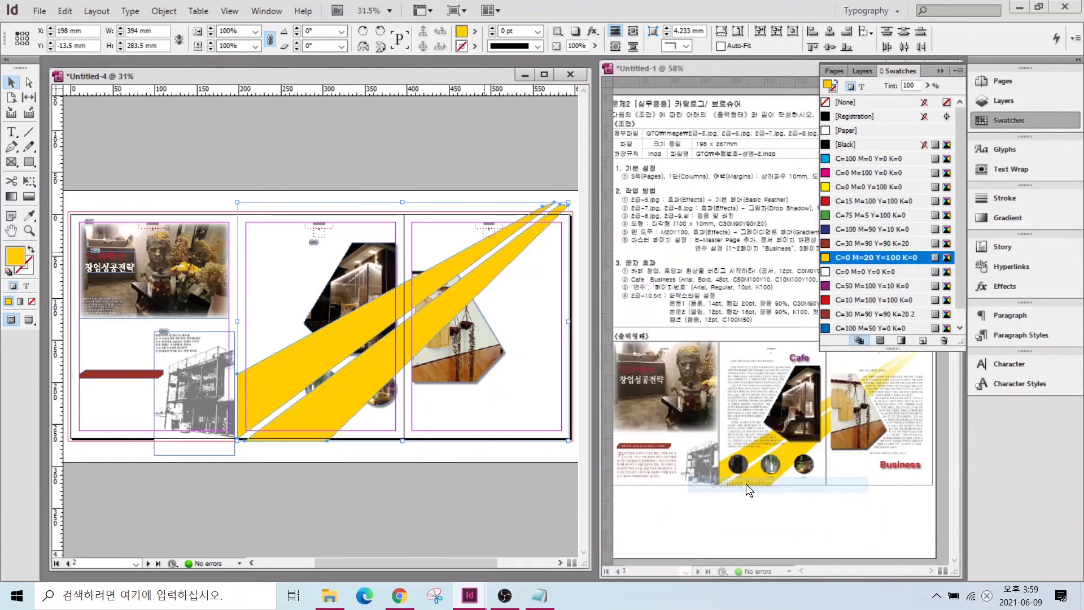
{"action": "left_click_drag", "start_coordinate": [433, 82], "coordinate": [850, 223]}
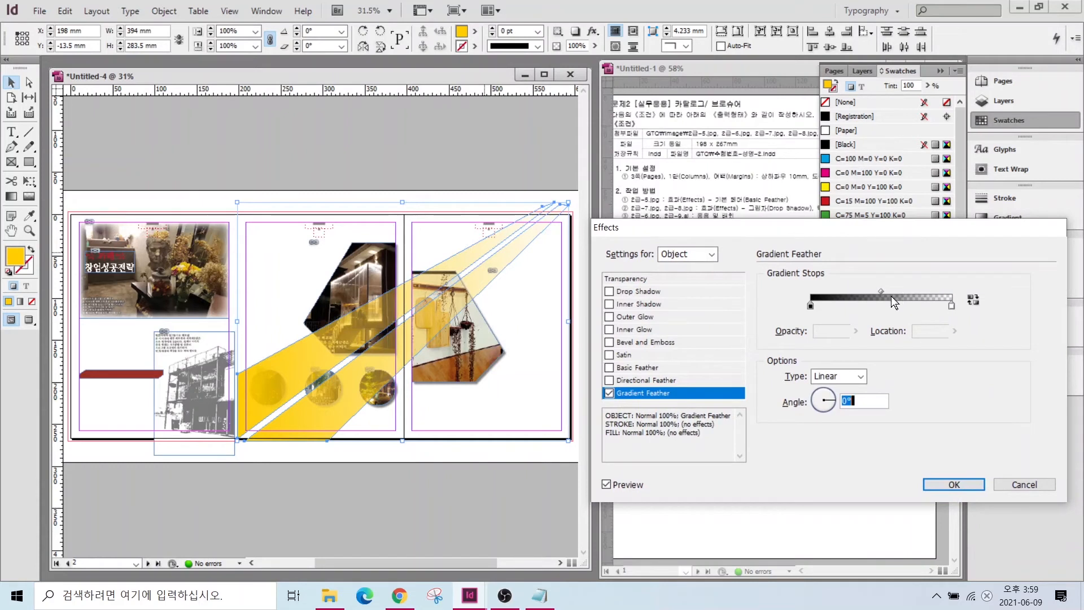
{"action": "left_click_drag", "start_coordinate": [884, 293], "coordinate": [918, 289]}
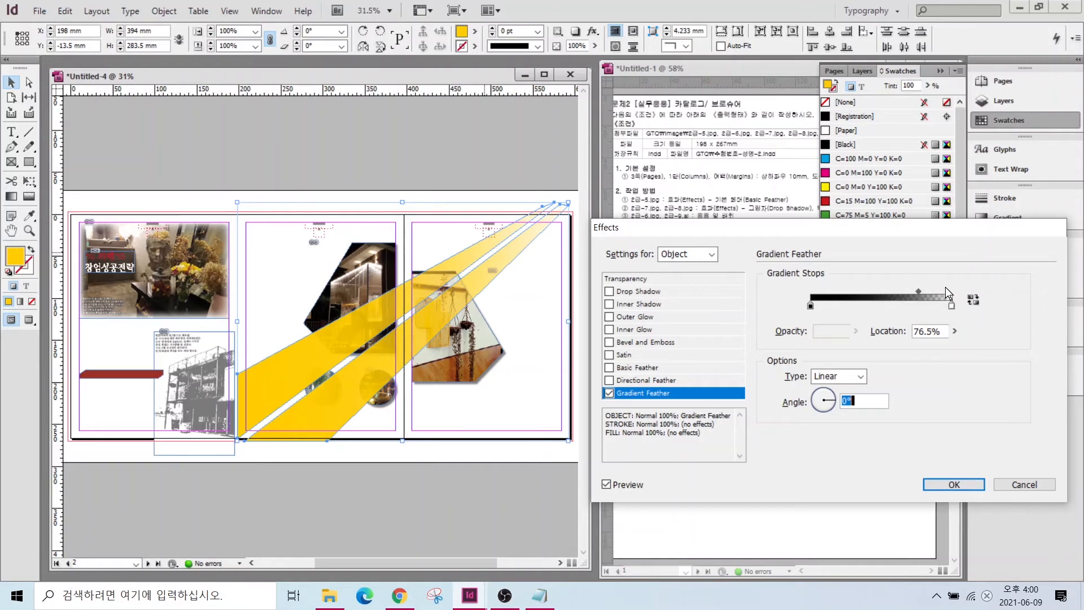
{"action": "key", "text": "Return"}
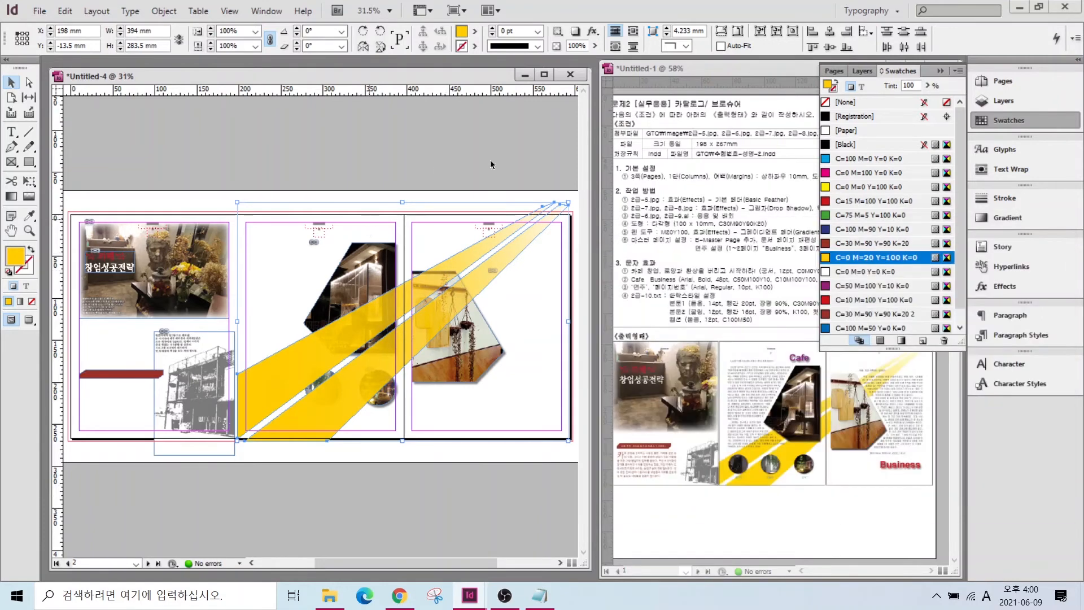
- Send the yellow streaks behind all the photos and bring up the leaflet text in Notepad
{"action": "right_click", "coordinate": [464, 264]}
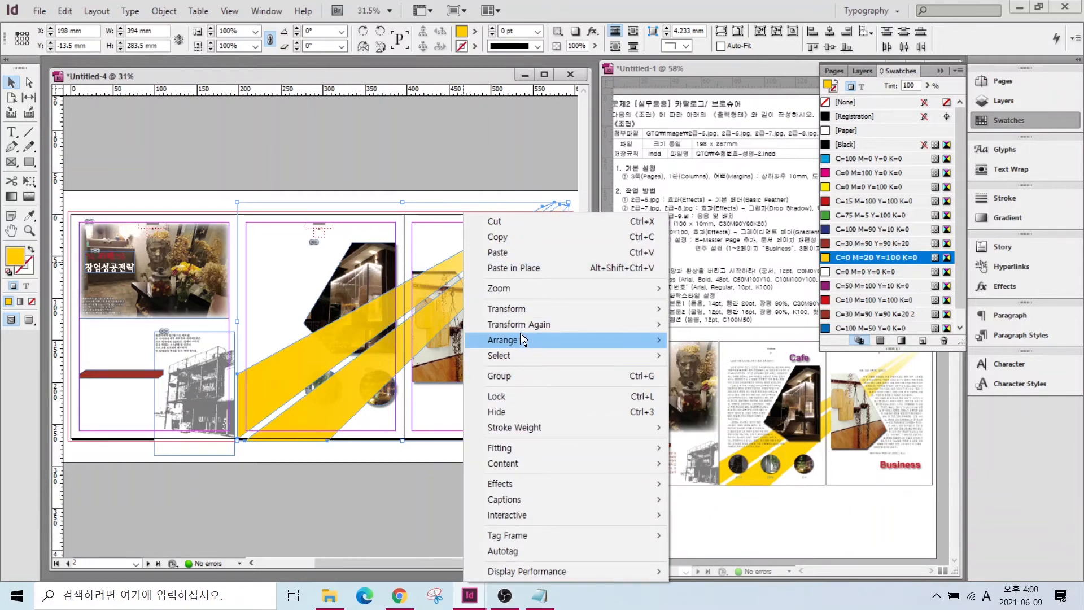
{"action": "mouse_move", "coordinate": [520, 337]}
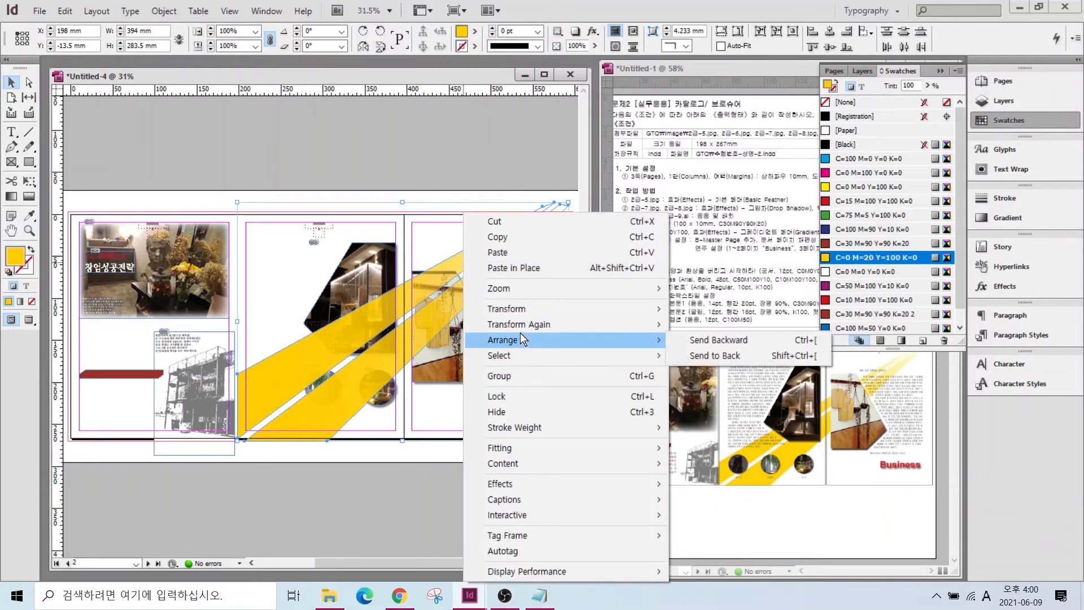
{"action": "left_click", "coordinate": [728, 355]}
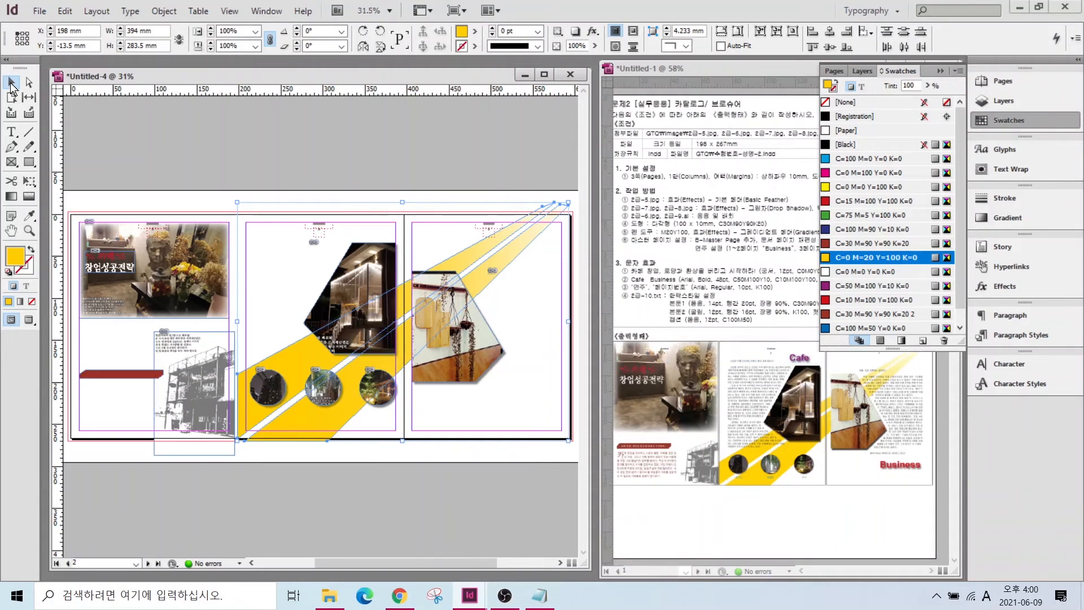
{"action": "left_click", "coordinate": [322, 146]}
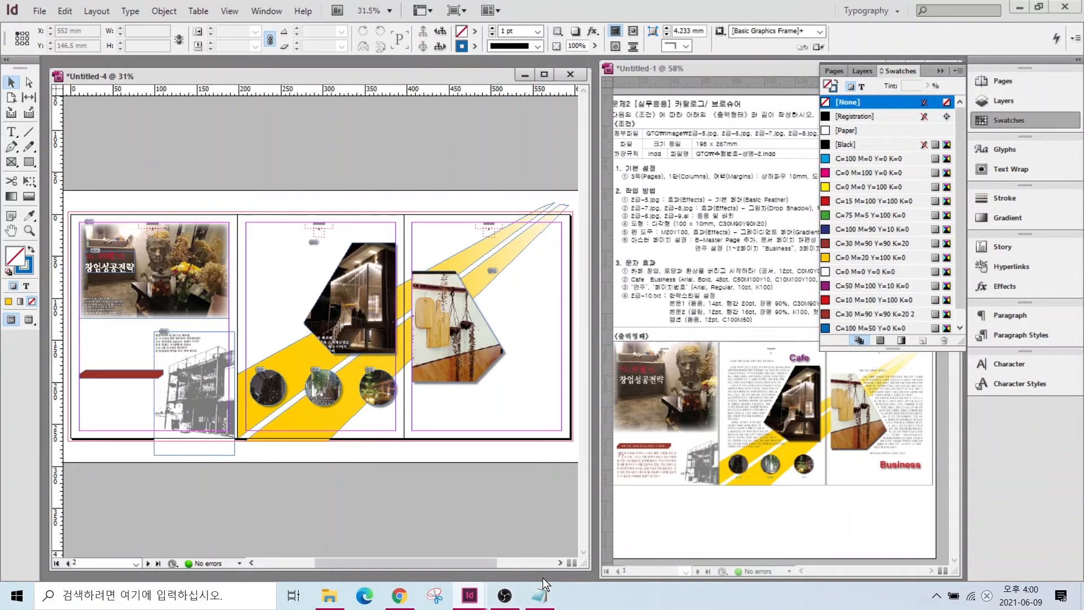
{"action": "left_click", "coordinate": [541, 593]}
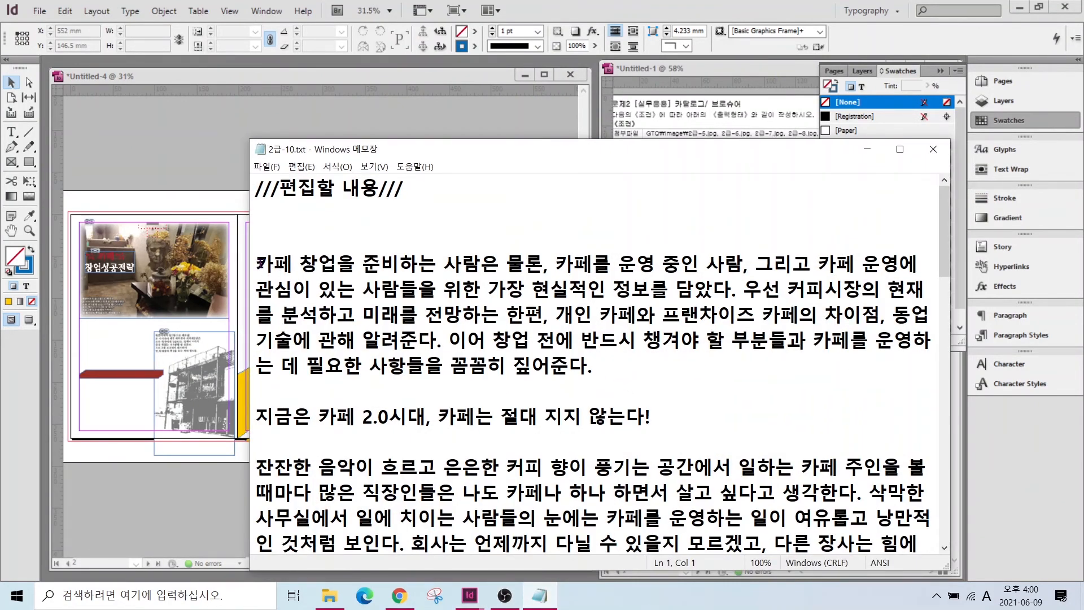
- Copy the first cafe paragraph from Notepad and paste it into a new frame below page 1's red banner
{"action": "left_click_drag", "start_coordinate": [256, 263], "coordinate": [693, 407]}
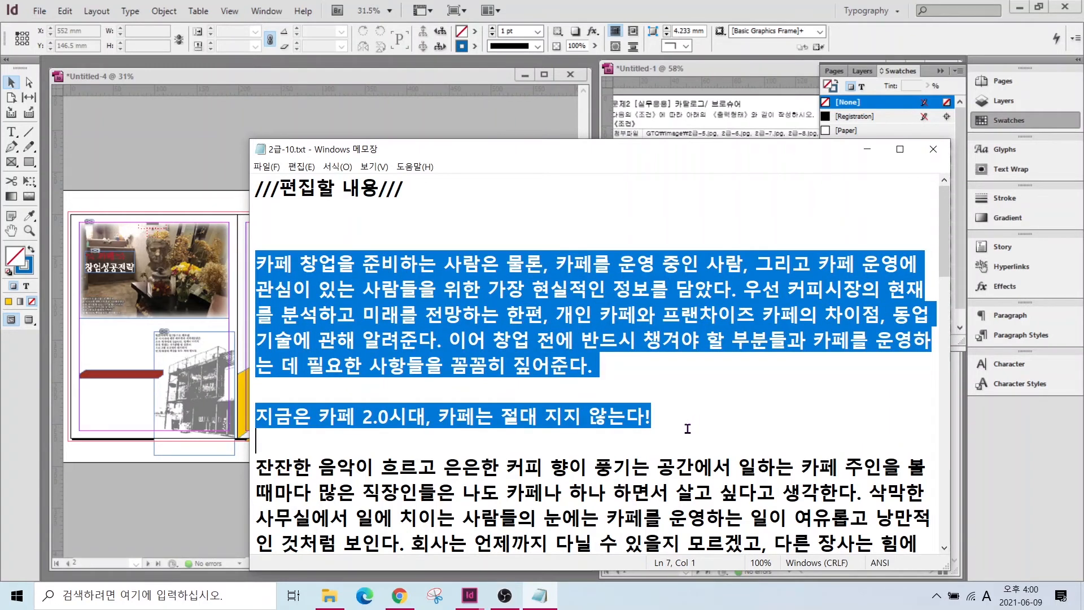
{"action": "left_click_drag", "start_coordinate": [693, 433], "coordinate": [649, 391]}
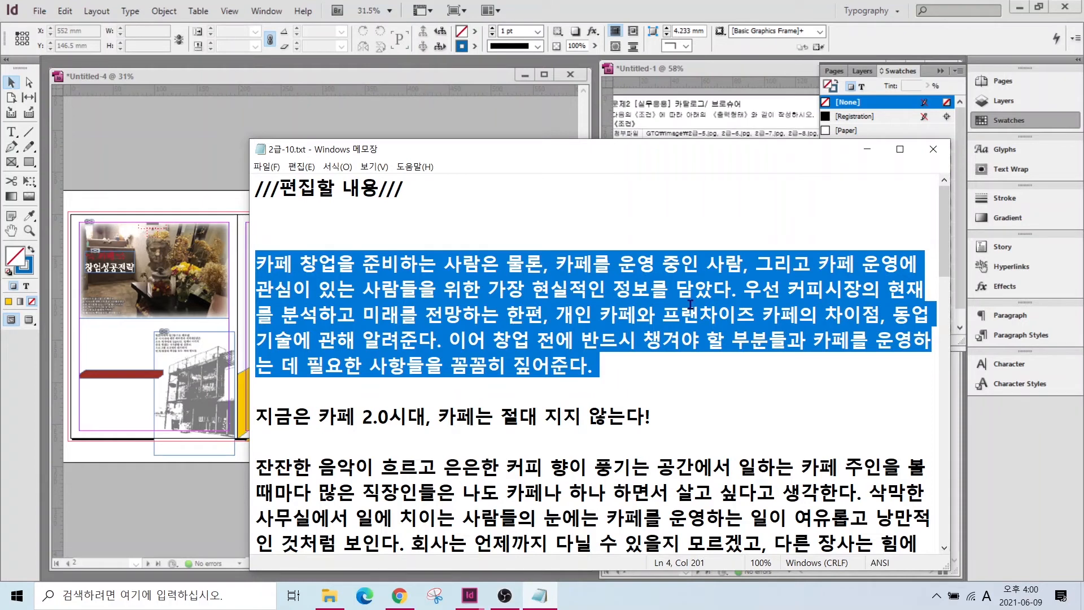
{"action": "left_click", "coordinate": [116, 410]}
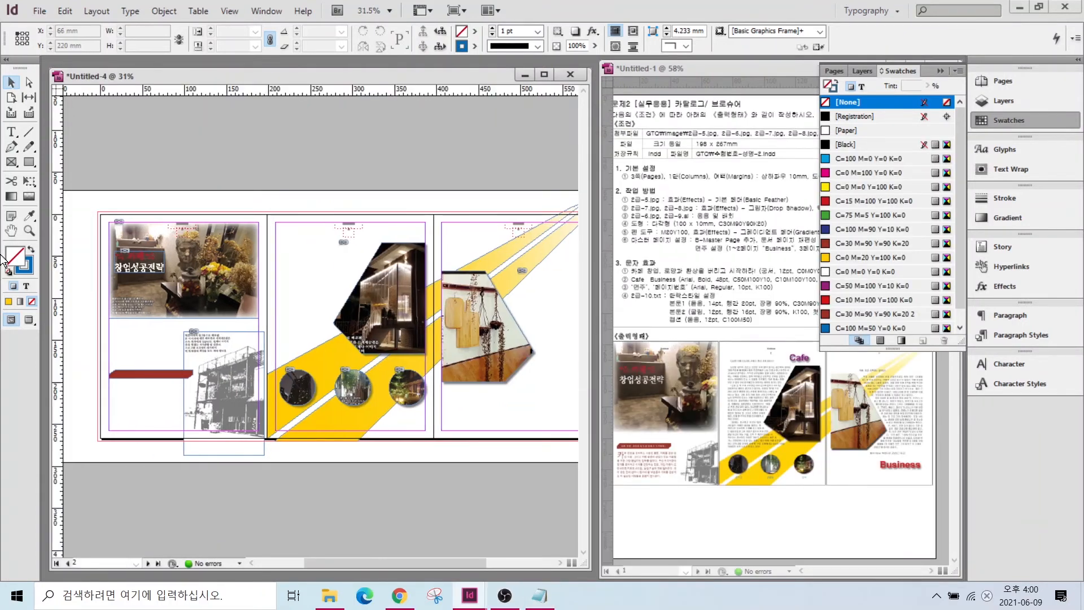
{"action": "left_click", "coordinate": [11, 134]}
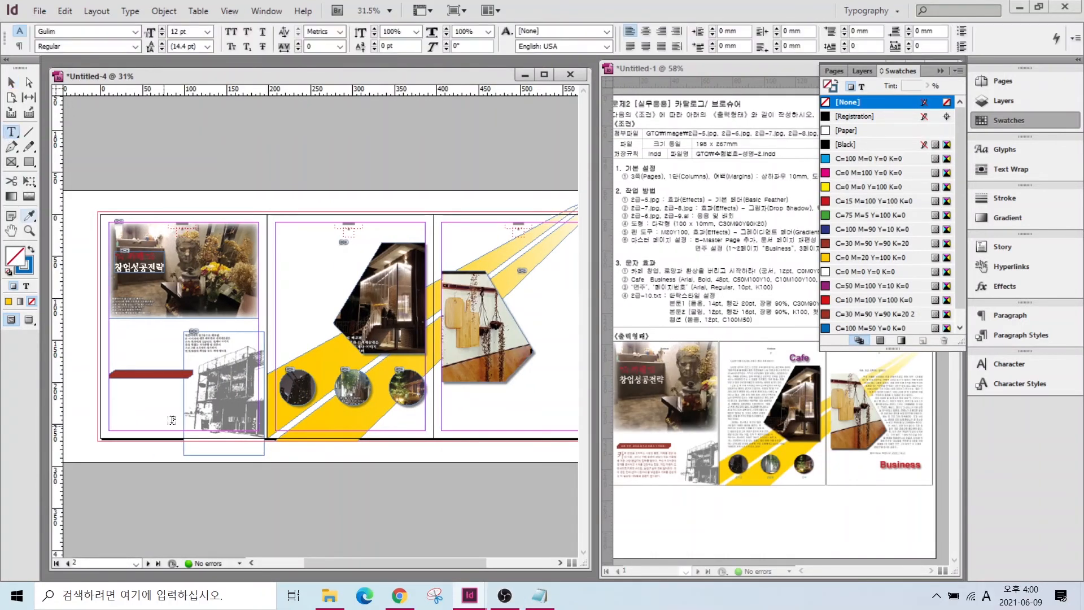
{"action": "left_click_drag", "start_coordinate": [110, 386], "coordinate": [192, 430]}
{"action": "key", "text": "ctrl+v"}
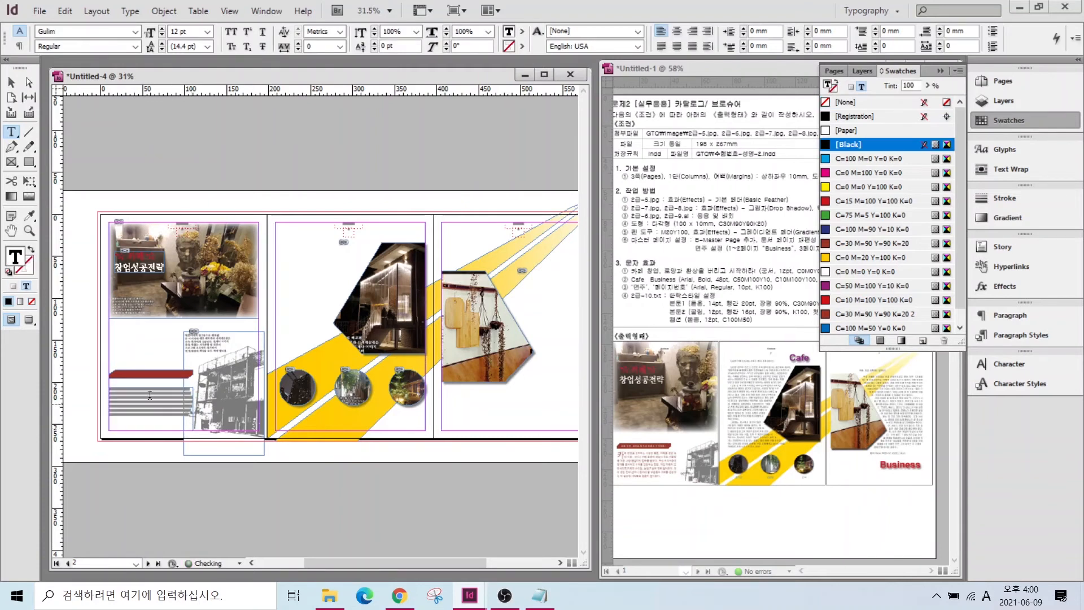
- Style the paragraph 본문1, enlarge its frame, and move the banner and text higher
{"action": "scroll", "coordinate": [130, 395], "scroll_direction": "up", "scroll_amount": 3}
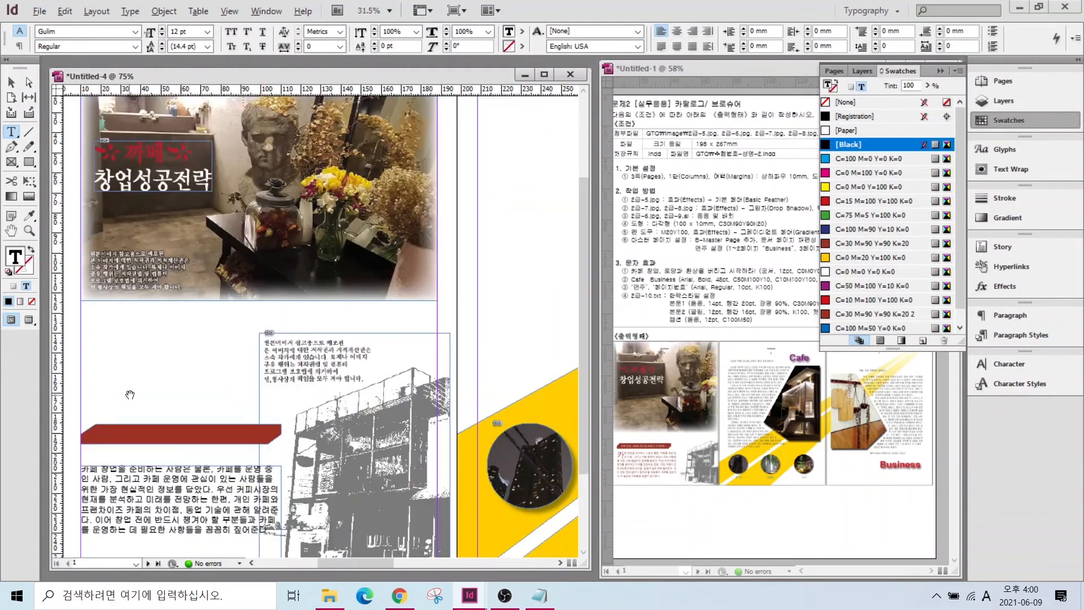
{"action": "left_click", "coordinate": [1007, 333]}
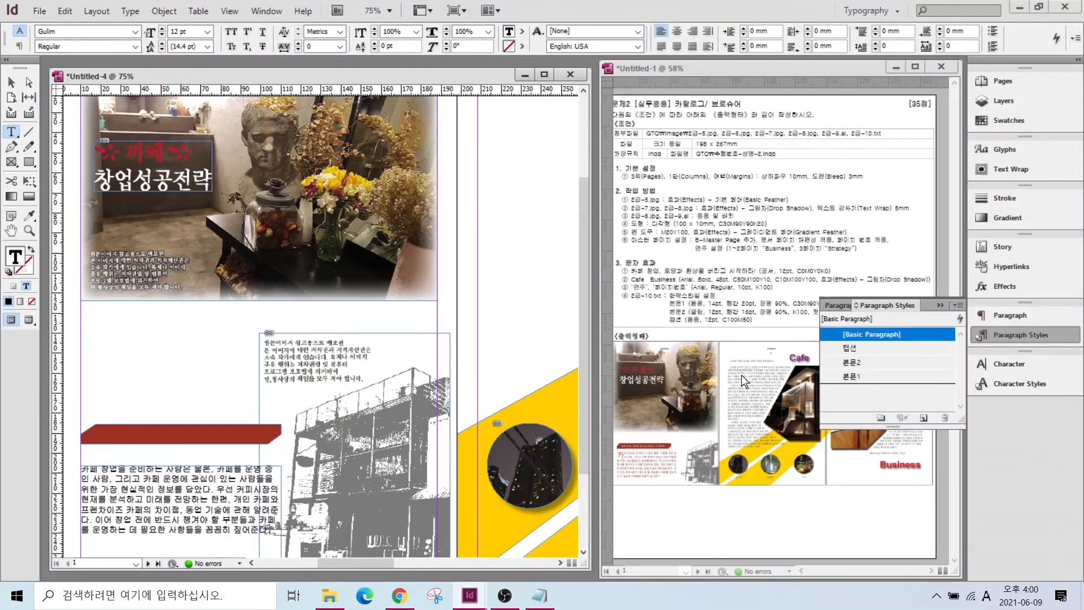
{"action": "left_click", "coordinate": [861, 374]}
{"action": "scroll", "coordinate": [190, 388], "scroll_direction": "down", "scroll_amount": 2}
{"action": "key", "text": "Escape"}
{"action": "left_click_drag", "start_coordinate": [190, 388], "coordinate": [162, 325]}
{"action": "left_click_drag", "start_coordinate": [159, 380], "coordinate": [159, 358]}
{"action": "left_click", "coordinate": [250, 232]}
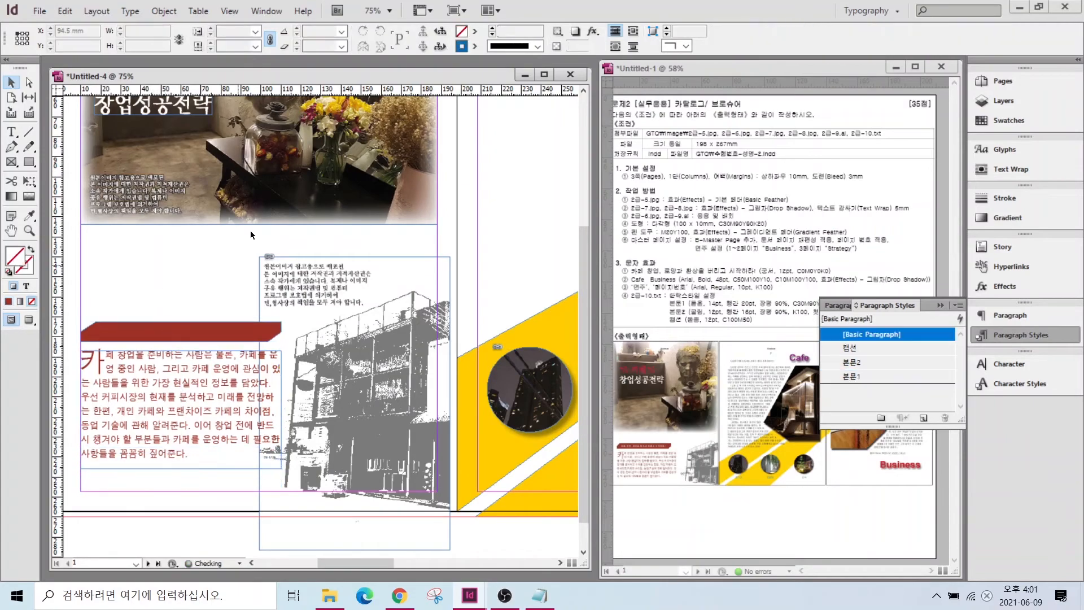
{"action": "scroll", "coordinate": [316, 316], "scroll_direction": "down", "scroll_amount": 5}
{"action": "scroll", "coordinate": [316, 316], "scroll_direction": "right", "scroll_amount": 3}
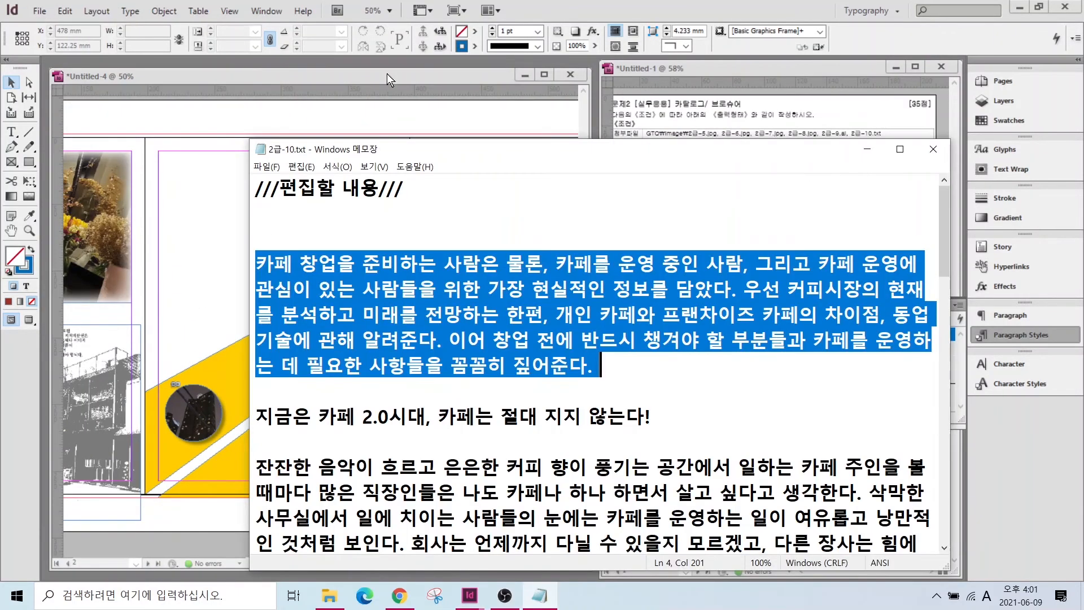
- Paste the next article section into a new text frame on page 2 and style it 본문2
{"action": "scroll", "coordinate": [291, 385], "scroll_direction": "down", "scroll_amount": 2}
{"action": "left_click_drag", "start_coordinate": [257, 261], "coordinate": [530, 343]}
{"action": "scroll", "coordinate": [505, 392], "scroll_direction": "down", "scroll_amount": 6}
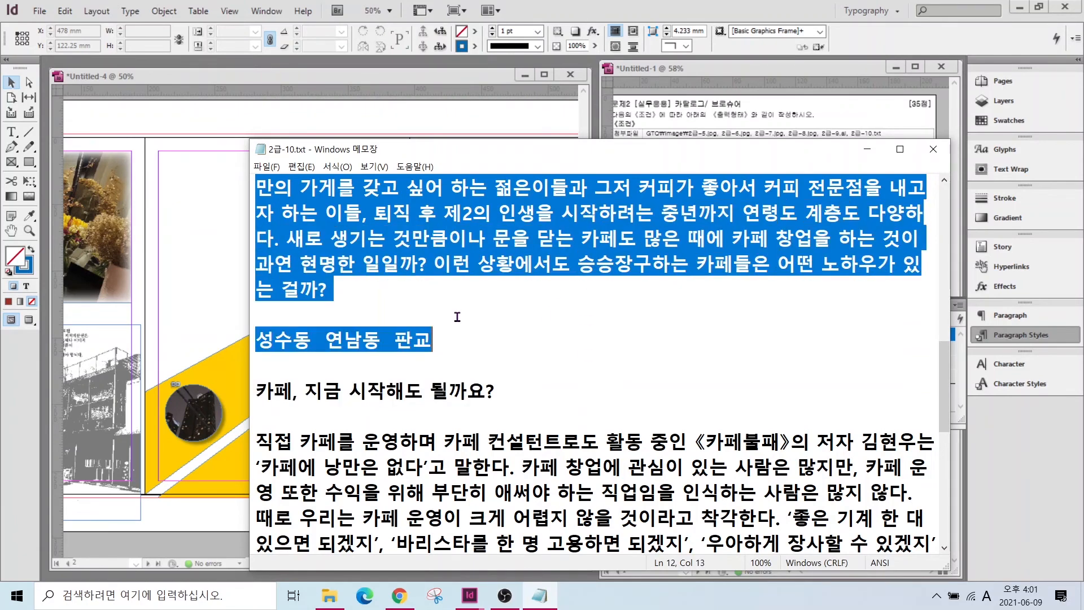
{"action": "scroll", "coordinate": [487, 325], "scroll_direction": "up", "scroll_amount": 6}
{"action": "left_click", "coordinate": [212, 276]}
{"action": "scroll", "coordinate": [211, 276], "scroll_direction": "left", "scroll_amount": 1}
{"action": "left_click", "coordinate": [11, 133]}
{"action": "left_click_drag", "start_coordinate": [181, 156], "coordinate": [390, 376]}
{"action": "key", "text": "ctrl+v"}
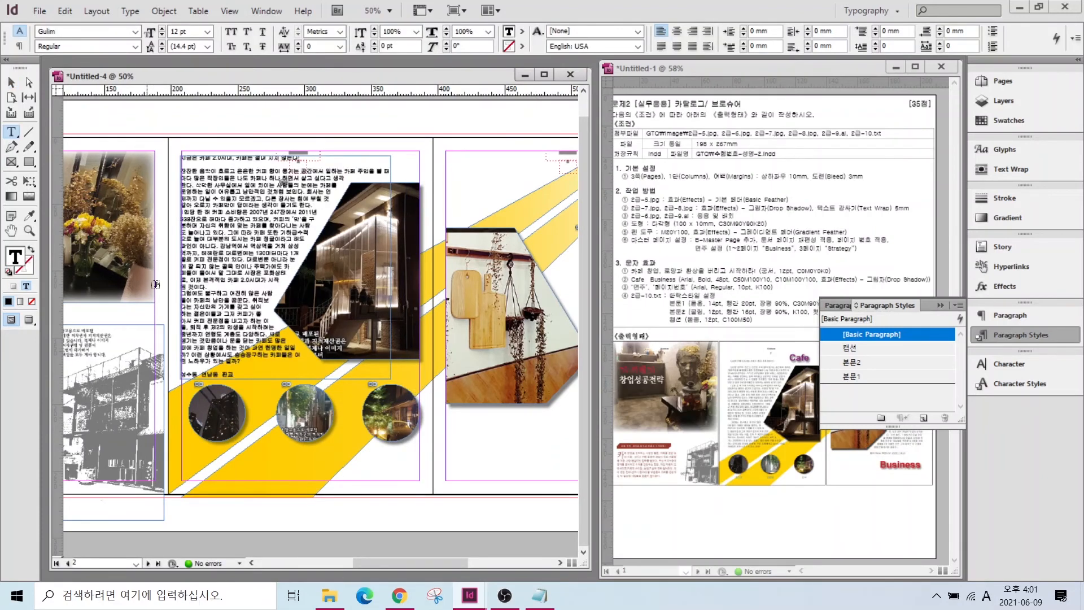
{"action": "key", "text": "ctrl+a"}
{"action": "left_click", "coordinate": [851, 362]}
{"action": "left_click", "coordinate": [205, 163]}
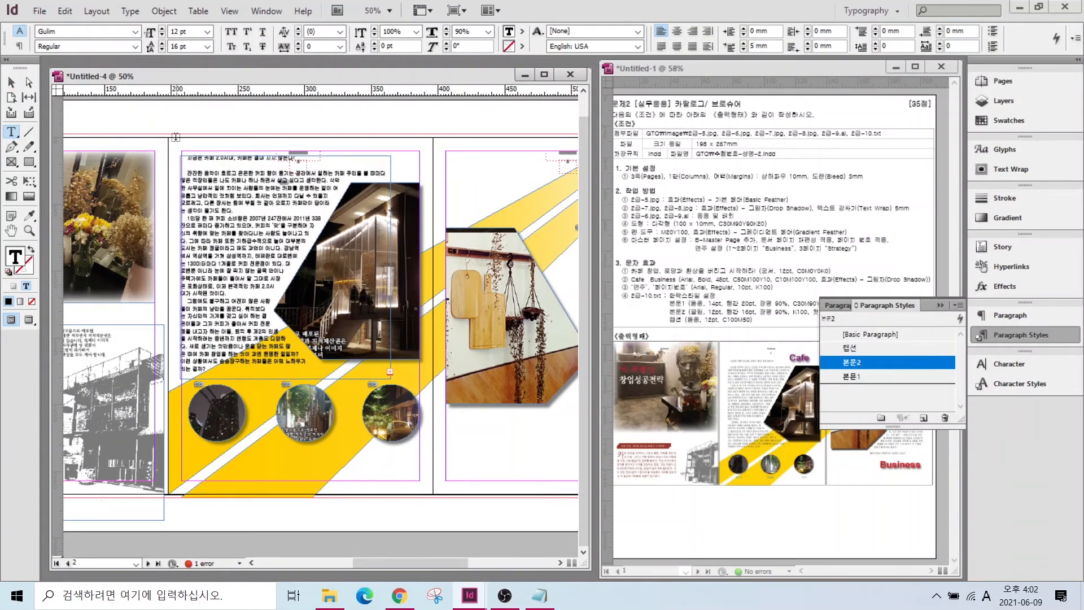
- Lower the page 2 frame's top edge and move the three circle photos slightly down
{"action": "left_click", "coordinate": [13, 84]}
{"action": "left_click_drag", "start_coordinate": [286, 156], "coordinate": [286, 168]}
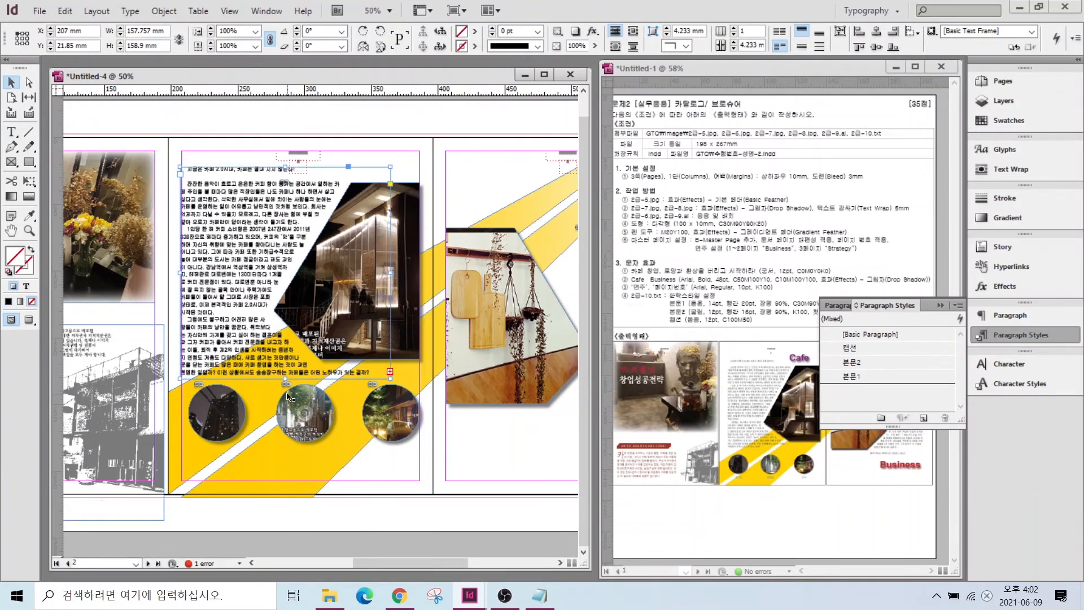
{"action": "left_click", "coordinate": [288, 385]}
{"action": "left_click", "coordinate": [232, 420]}
{"action": "left_click", "coordinate": [238, 443], "text": "shift"}
{"action": "left_click", "coordinate": [230, 424]}
{"action": "left_click", "coordinate": [311, 425], "text": "shift"}
{"action": "left_click", "coordinate": [398, 429], "text": "shift"}
{"action": "left_click_drag", "start_coordinate": [401, 437], "coordinate": [404, 465]}
{"action": "left_click", "coordinate": [281, 375]}
{"action": "left_click_drag", "start_coordinate": [286, 379], "coordinate": [285, 396]}
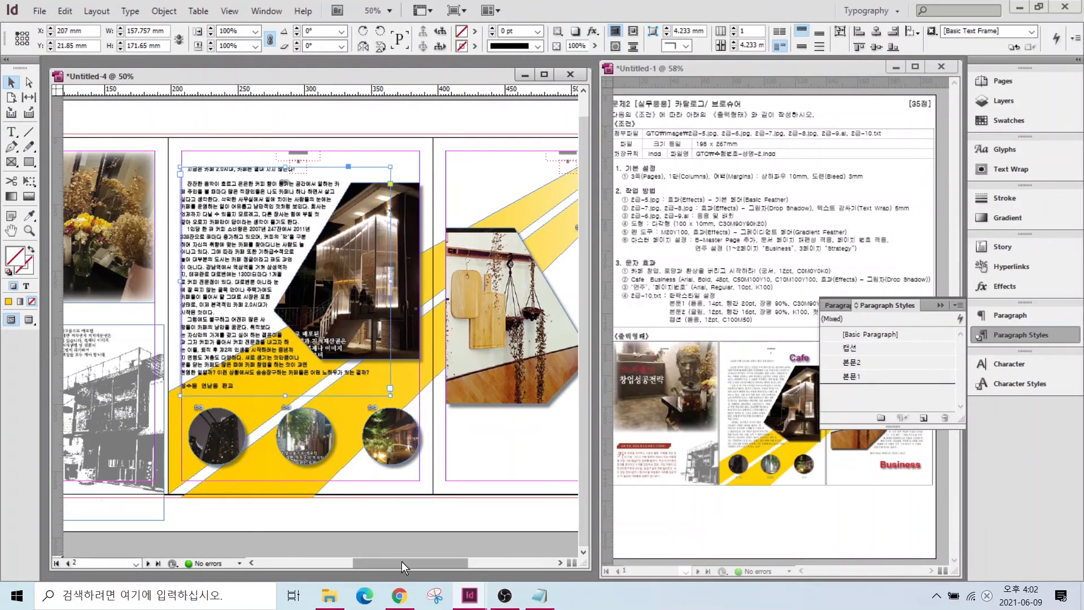
{"action": "left_click_drag", "start_coordinate": [403, 564], "coordinate": [434, 563]}
- Paste the final article section from Notepad into a new page 3 frame and adjust its height
{"action": "left_click", "coordinate": [539, 596]}
{"action": "scroll", "coordinate": [649, 339], "scroll_direction": "down", "scroll_amount": 5}
{"action": "left_click_drag", "start_coordinate": [255, 327], "coordinate": [295, 442]}
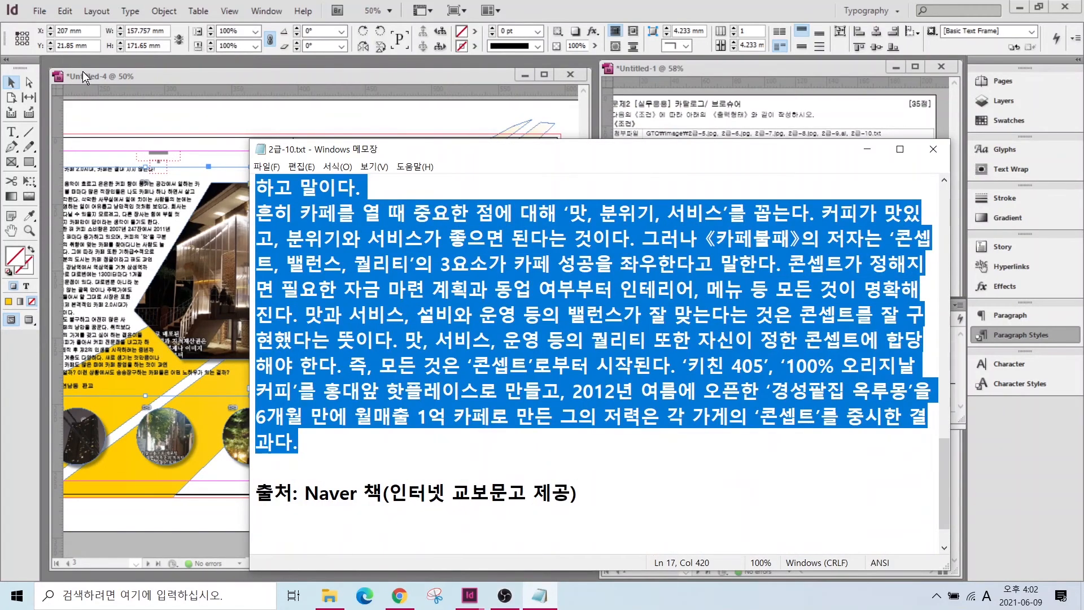
{"action": "left_click", "coordinate": [197, 516]}
{"action": "left_click", "coordinate": [11, 132]}
{"action": "left_click_drag", "start_coordinate": [434, 563], "coordinate": [424, 563]}
{"action": "left_click_drag", "start_coordinate": [347, 172], "coordinate": [490, 408]}
{"action": "key", "text": "ctrl+v"}
{"action": "key", "text": "Escape"}
{"action": "left_click_drag", "start_coordinate": [370, 174], "coordinate": [371, 224]}
{"action": "left_click_drag", "start_coordinate": [371, 407], "coordinate": [370, 422]}
{"action": "left_click_drag", "start_coordinate": [371, 224], "coordinate": [367, 413]}
- Apply 본문2 to the page 3 text and trim the frame's left and top edges
{"action": "left_click", "coordinate": [12, 133]}
{"action": "left_click", "coordinate": [859, 362]}
{"action": "left_click", "coordinate": [437, 379]}
{"action": "key", "text": "Escape"}
{"action": "left_click_drag", "start_coordinate": [253, 321], "coordinate": [314, 321]}
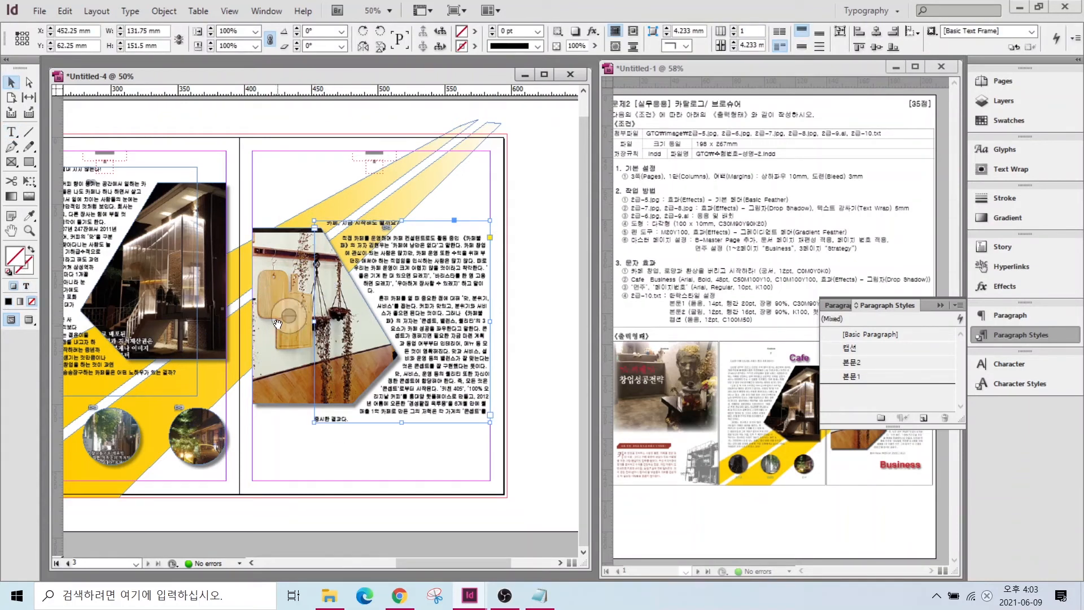
{"action": "left_click_drag", "start_coordinate": [402, 221], "coordinate": [402, 216]}
{"action": "left_click", "coordinate": [290, 461]}
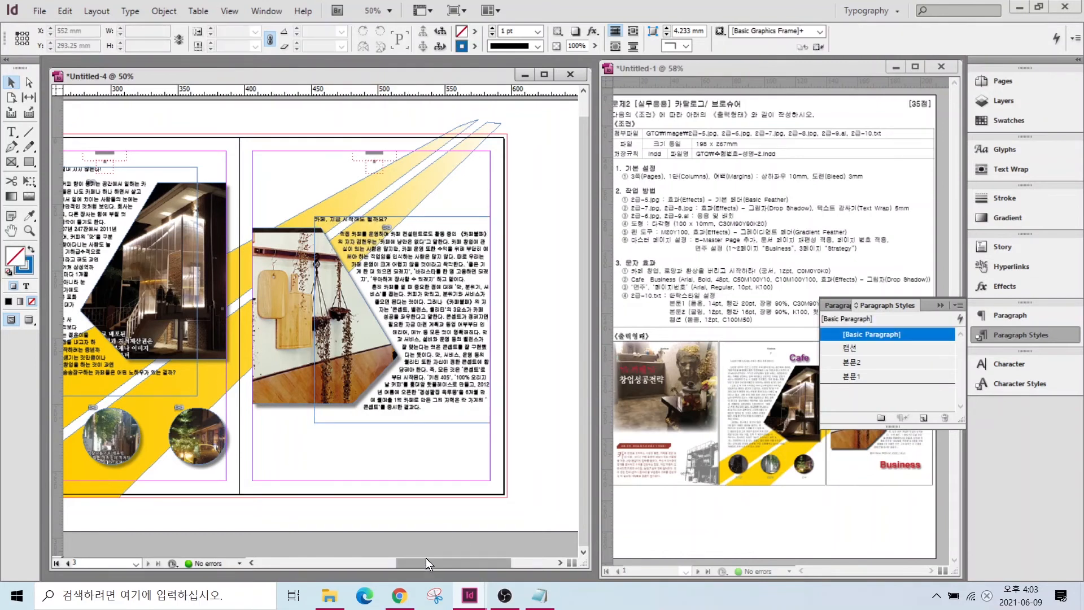
{"action": "left_click_drag", "start_coordinate": [426, 561], "coordinate": [385, 565]}
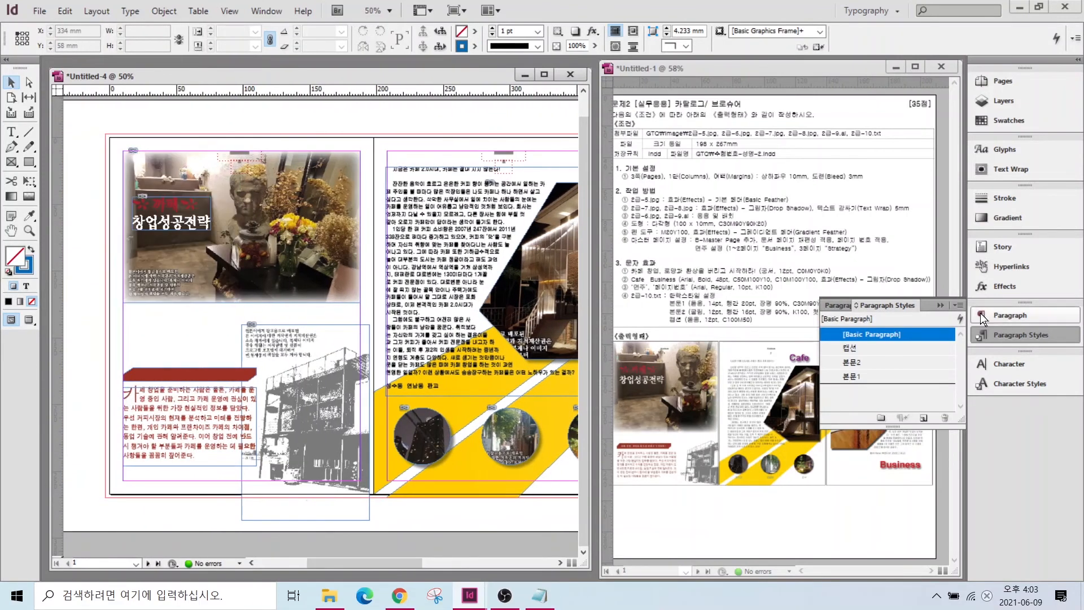
{"action": "left_click", "coordinate": [683, 273]}
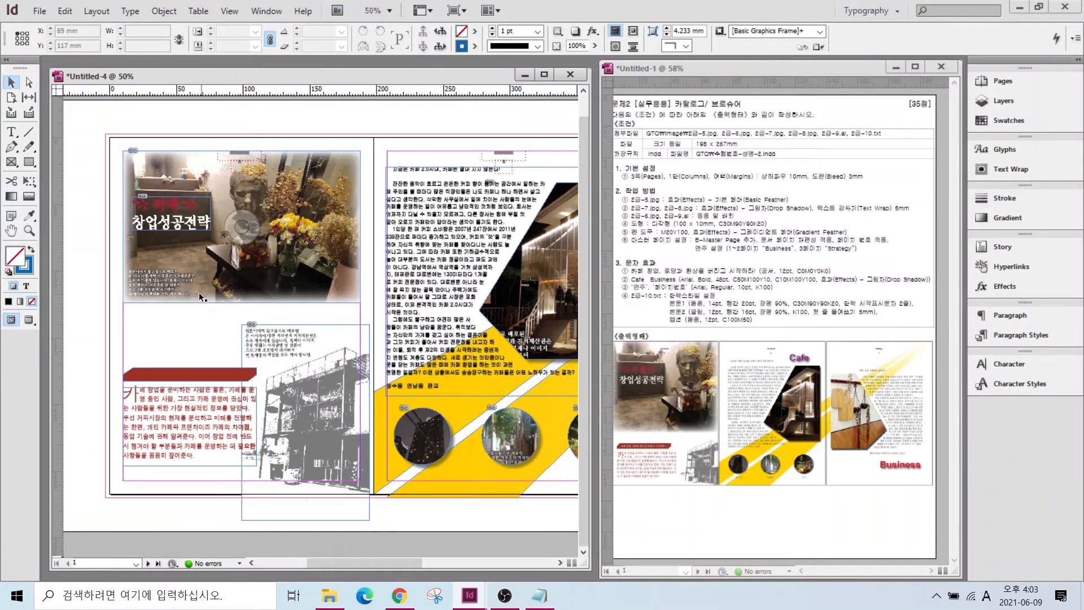
{"action": "scroll", "coordinate": [146, 395], "scroll_direction": "up", "scroll_amount": 4}
- Add the heading '카페 창업, 로망과 환상을 버리고 시작하라!' in white Gungsuh on the red banner
{"action": "left_click", "coordinate": [12, 132]}
{"action": "left_click_drag", "start_coordinate": [123, 232], "coordinate": [494, 272]}
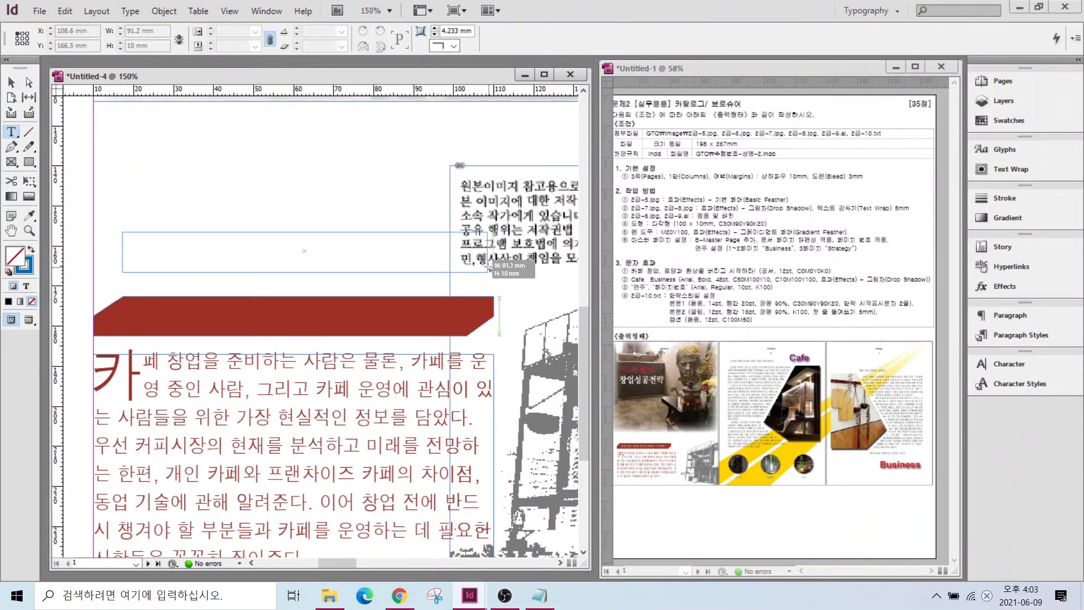
{"action": "type", "text": "카페 창업,"}
{"action": "type", "text": " 로망과 환상을 버리고 시작하라!"}
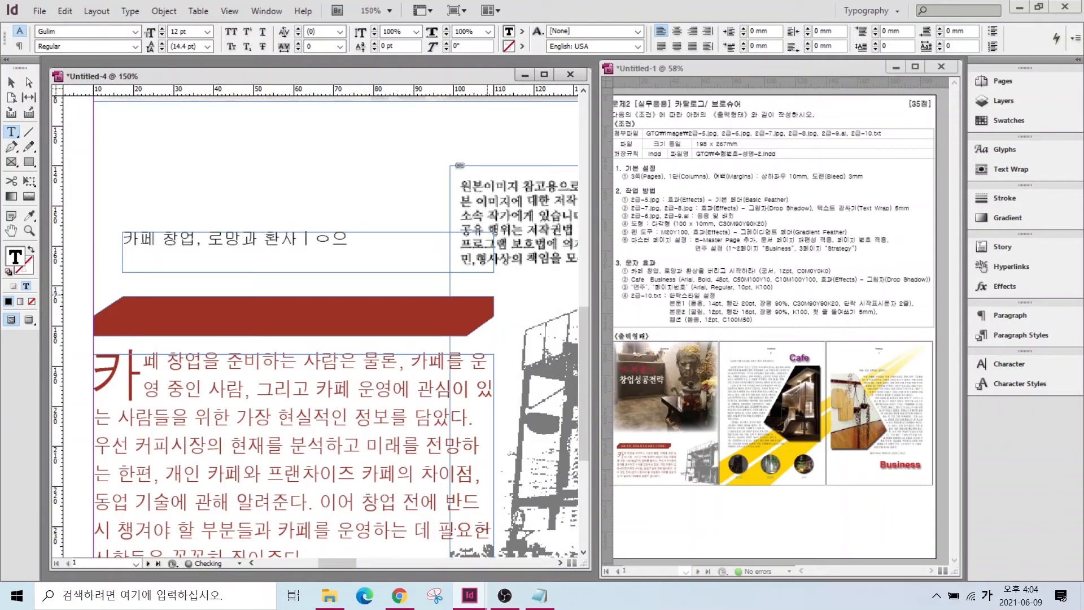
{"action": "left_click_drag", "start_coordinate": [451, 238], "coordinate": [123, 239]}
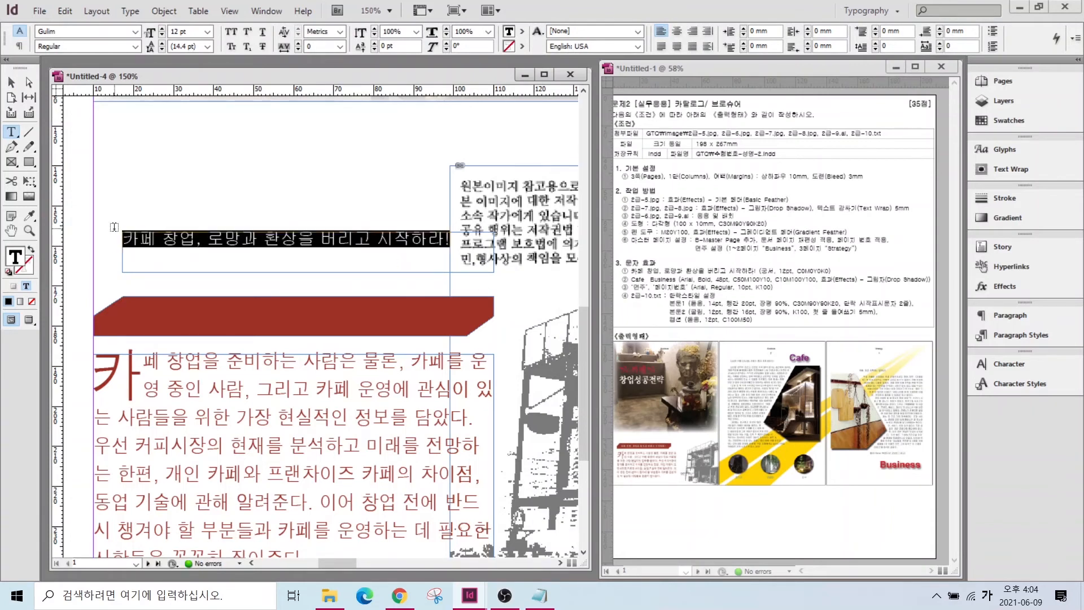
{"action": "left_click", "coordinate": [135, 31]}
{"action": "left_click", "coordinate": [56, 41]}
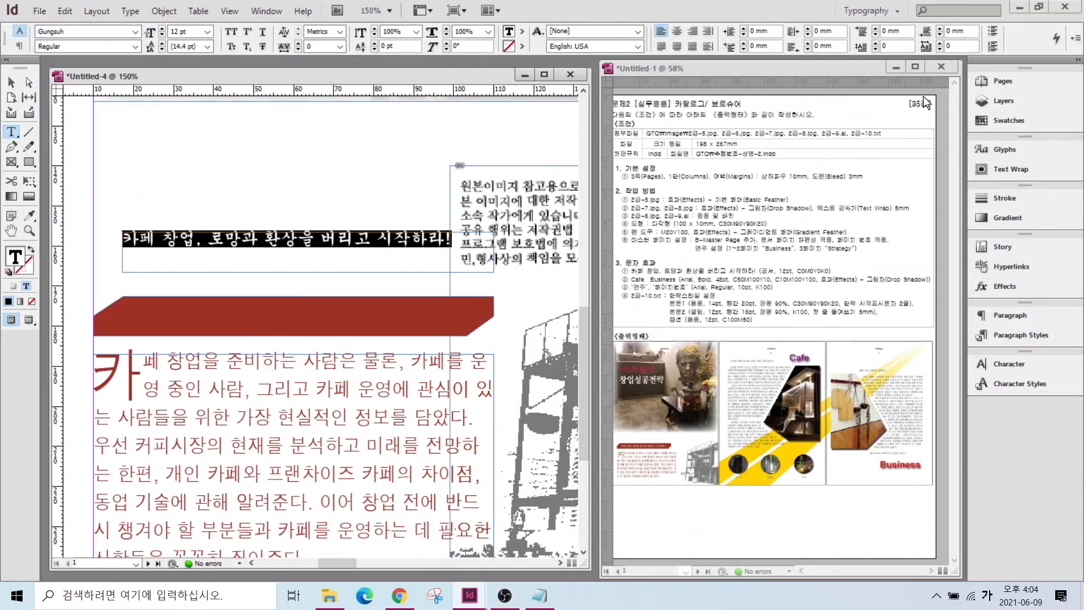
{"action": "left_click", "coordinate": [1008, 120]}
{"action": "left_click", "coordinate": [865, 272]}
{"action": "left_click", "coordinate": [12, 82]}
{"action": "left_click_drag", "start_coordinate": [188, 239], "coordinate": [195, 308]}
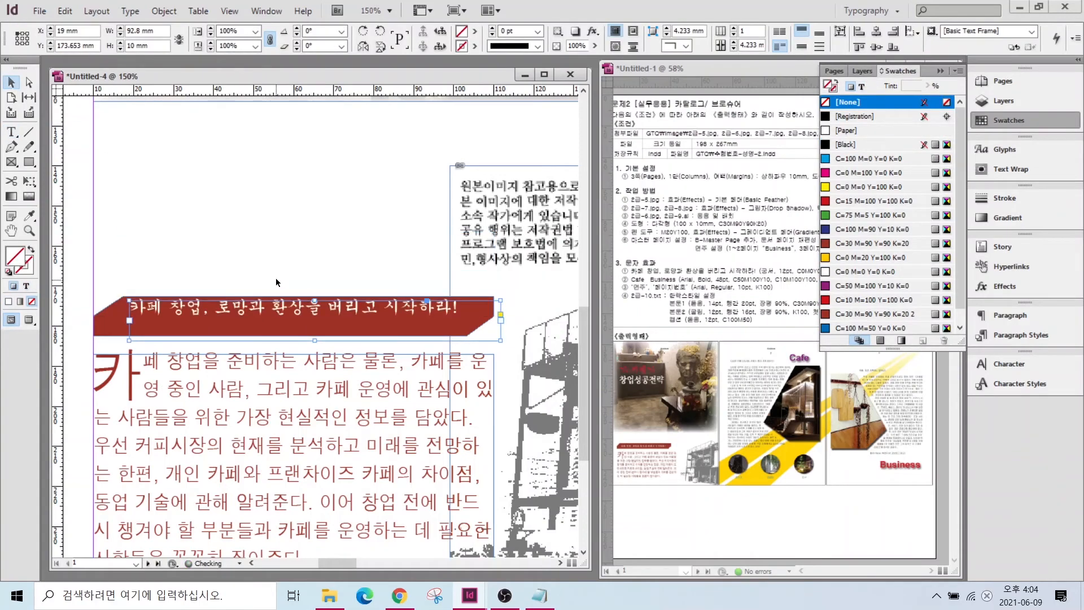
{"action": "key", "text": "Down"}
{"action": "key", "text": "Down"}
{"action": "key", "text": "Down"}
{"action": "key", "text": "Down"}
{"action": "key", "text": "Down"}
{"action": "key", "text": "Down"}
- Move 성수동 into a caption frame under the left circle and style it 캡션
{"action": "left_click_drag", "start_coordinate": [337, 563], "coordinate": [398, 566]}
{"action": "scroll", "coordinate": [226, 338], "scroll_direction": "down", "scroll_amount": 3}
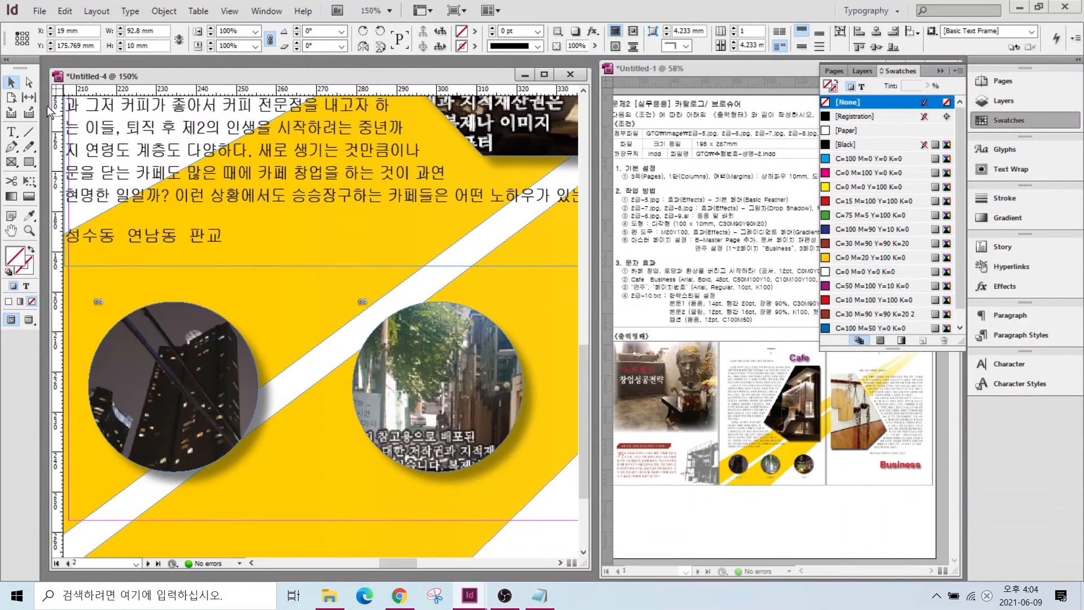
{"action": "key", "text": "t"}
{"action": "left_click_drag", "start_coordinate": [119, 493], "coordinate": [236, 534]}
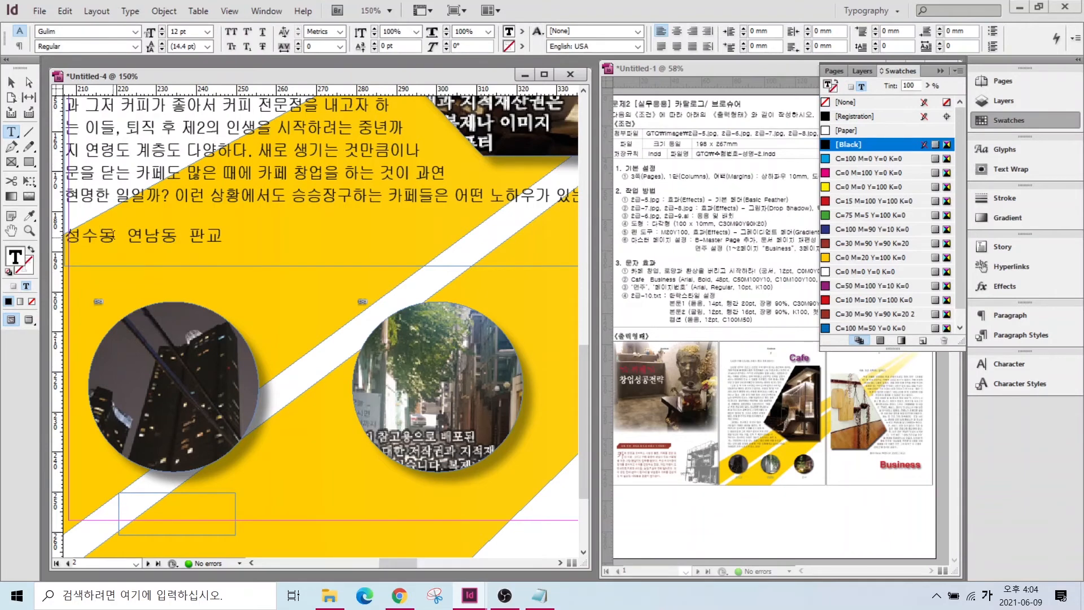
{"action": "left_click_drag", "start_coordinate": [113, 235], "coordinate": [165, 241]}
{"action": "key", "text": "ctrl+x"}
{"action": "left_click", "coordinate": [331, 516]}
{"action": "key", "text": "ctrl+v"}
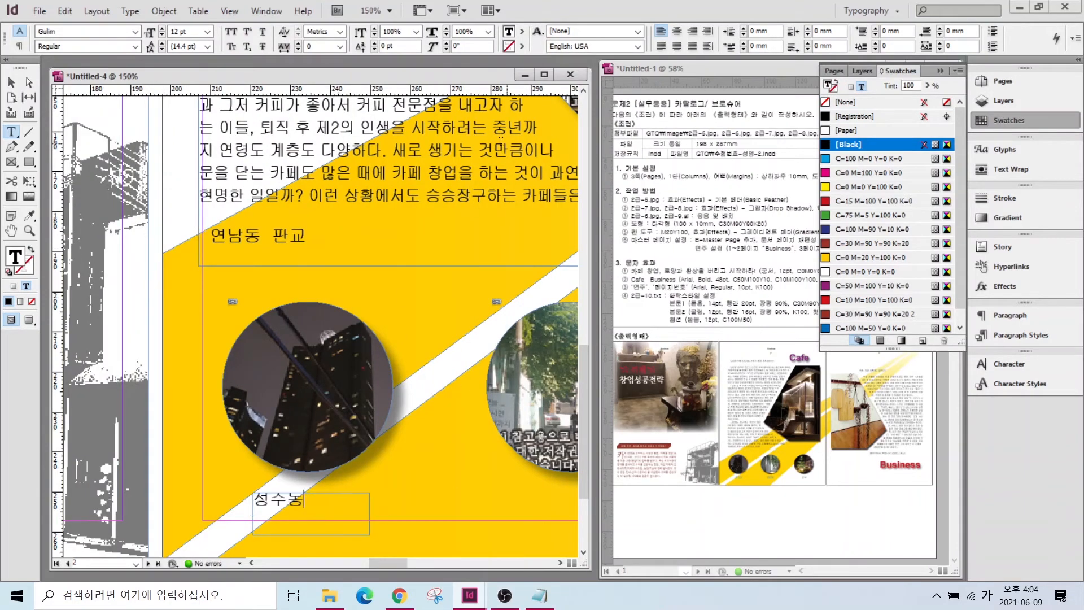
{"action": "left_click", "coordinate": [1020, 335]}
{"action": "left_click", "coordinate": [849, 348]}
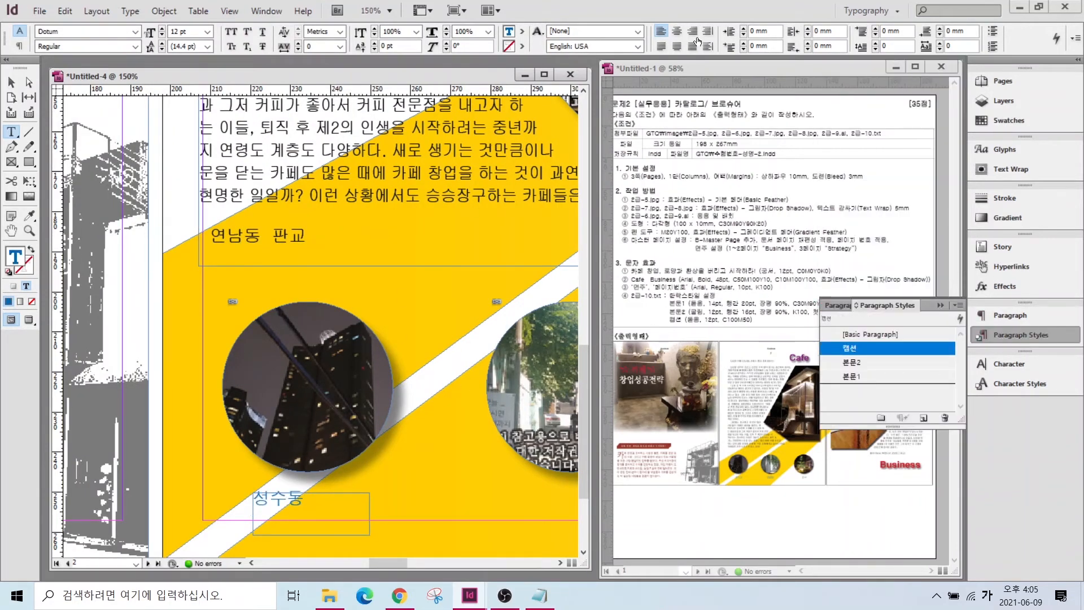
{"action": "key", "text": "Escape"}
- Copy the caption to the middle circle and change its text to 연남동
{"action": "left_click_drag", "start_coordinate": [369, 535], "coordinate": [323, 519]}
{"action": "left_click_drag", "start_coordinate": [293, 496], "coordinate": [313, 500]}
{"action": "scroll", "coordinate": [316, 503], "scroll_direction": "right", "scroll_amount": 3}
{"action": "left_click_drag", "start_coordinate": [187, 504], "coordinate": [453, 506]}
{"action": "triple_click", "coordinate": [101, 235]}
{"action": "left_click_drag", "start_coordinate": [75, 236], "coordinate": [127, 241]}
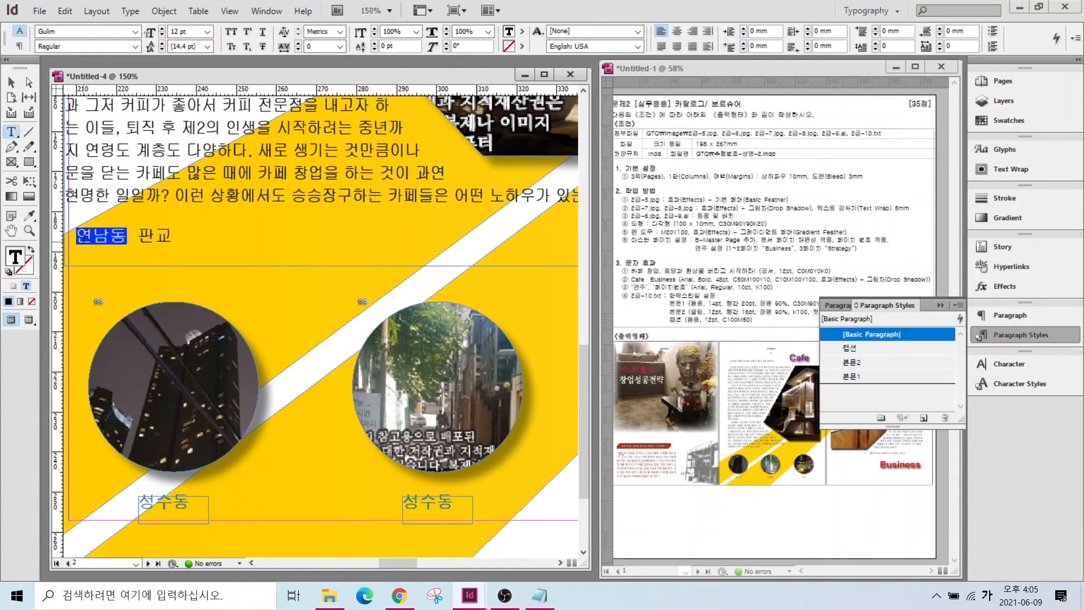
{"action": "key", "text": "ctrl+x"}
{"action": "double_click", "coordinate": [422, 504]}
{"action": "key", "text": "ctrl+v"}
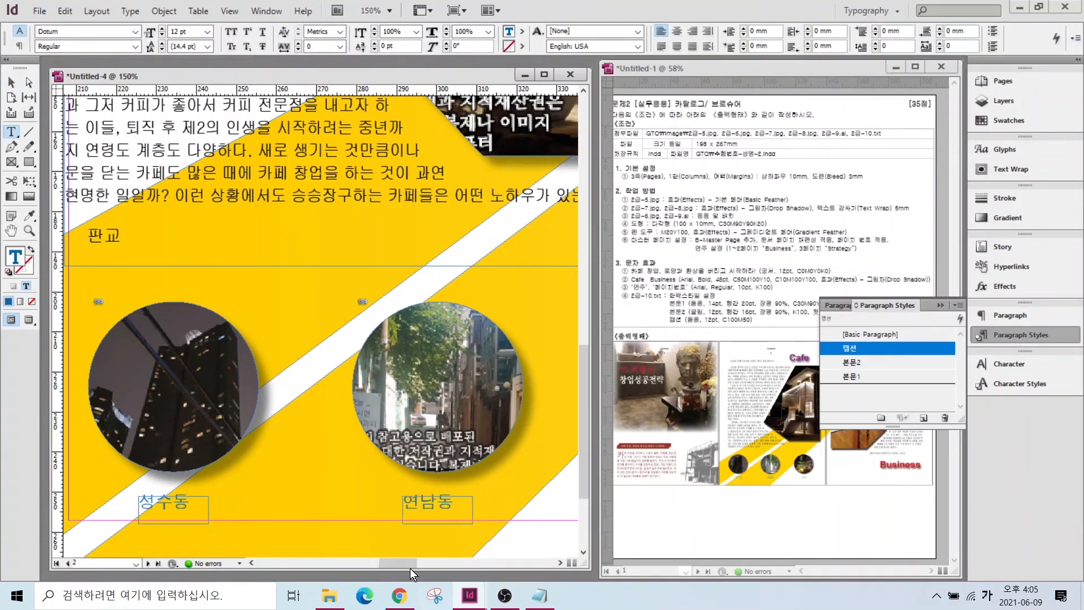
{"action": "left_click_drag", "start_coordinate": [410, 565], "coordinate": [424, 563]}
{"action": "key", "text": "Escape"}
- Copy the caption under the third circle and change its text to 판교
{"action": "left_click_drag", "start_coordinate": [170, 504], "coordinate": [424, 504]}
{"action": "double_click", "coordinate": [422, 504]}
{"action": "left_click_drag", "start_coordinate": [393, 503], "coordinate": [446, 505]}
{"action": "type", "text": "판교"}
{"action": "key", "text": "Escape"}
{"action": "left_click_drag", "start_coordinate": [420, 563], "coordinate": [391, 564]}
- Delete the leftover 판교 from the original place-name line
{"action": "left_click", "coordinate": [11, 132]}
{"action": "left_click_drag", "start_coordinate": [185, 236], "coordinate": [259, 237]}
{"action": "key", "text": "BackSpace"}
{"action": "key", "text": "ctrl+alt+0"}
{"action": "scroll", "coordinate": [525, 361], "scroll_direction": "up", "scroll_amount": 3}
{"action": "mouse_move", "coordinate": [470, 563]}
{"action": "left_mouse_down"}
{"action": "mouse_move", "coordinate": [478, 565]}
{"action": "mouse_move", "coordinate": [421, 562]}
{"action": "left_mouse_up"}
{"action": "scroll", "coordinate": [367, 407], "scroll_direction": "up", "scroll_amount": 5}
- Type 'Cafe' in a new text frame near the top of page 2
{"action": "left_click", "coordinate": [11, 132]}
{"action": "left_click_drag", "start_coordinate": [363, 213], "coordinate": [486, 274]}
{"action": "type", "text": "Cafe"}
{"action": "key", "text": "ctrl+a"}
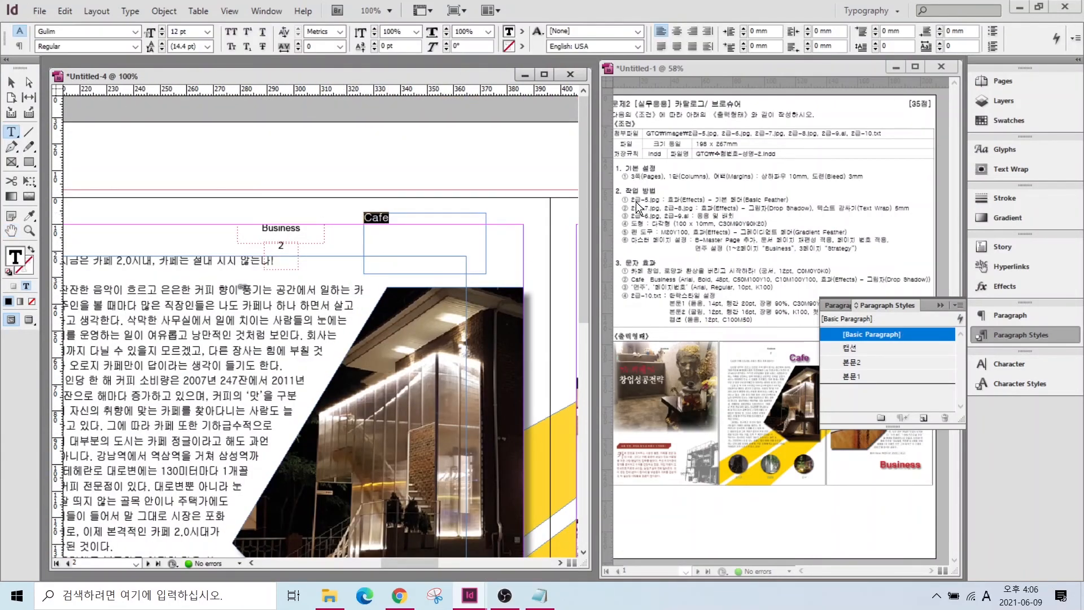
- Format the Cafe text as Arial Bold 48 pt in C=50 M=100 Y=10 K=0 purple
{"action": "left_click", "coordinate": [135, 31]}
{"action": "scroll", "coordinate": [136, 37], "scroll_direction": "up", "scroll_amount": 2}
{"action": "left_click", "coordinate": [59, 21]}
{"action": "left_click", "coordinate": [135, 47]}
{"action": "left_click", "coordinate": [68, 140]}
{"action": "key", "text": "Tab"}
{"action": "type", "text": "48"}
{"action": "key", "text": "Return"}
{"action": "left_click", "coordinate": [994, 120]}
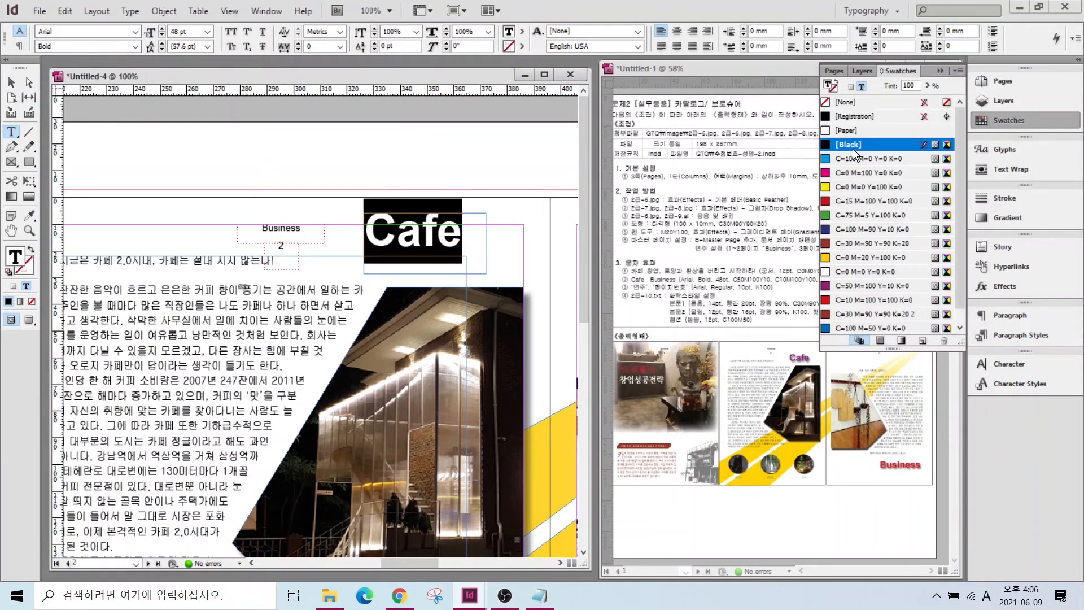
{"action": "left_click", "coordinate": [881, 287]}
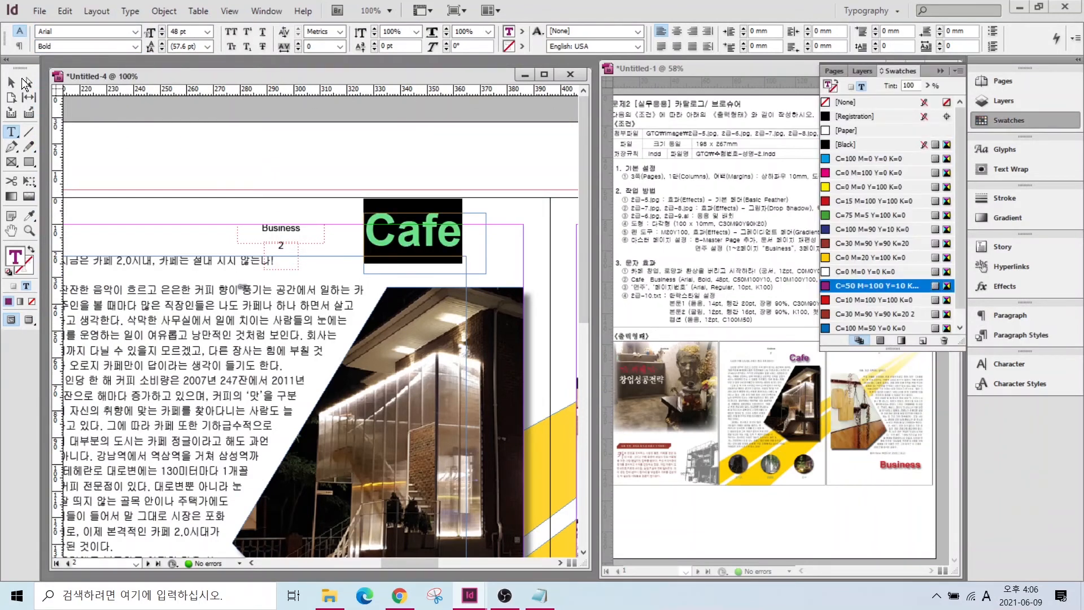
- Give the Cafe heading frame a drop shadow with 2 mm X and Y offsets
{"action": "left_click", "coordinate": [10, 83]}
{"action": "right_click", "coordinate": [427, 248]}
{"action": "mouse_move", "coordinate": [468, 463]}
{"action": "left_click", "coordinate": [693, 339]}
{"action": "left_click", "coordinate": [992, 332]}
{"action": "left_click", "coordinate": [992, 357]}
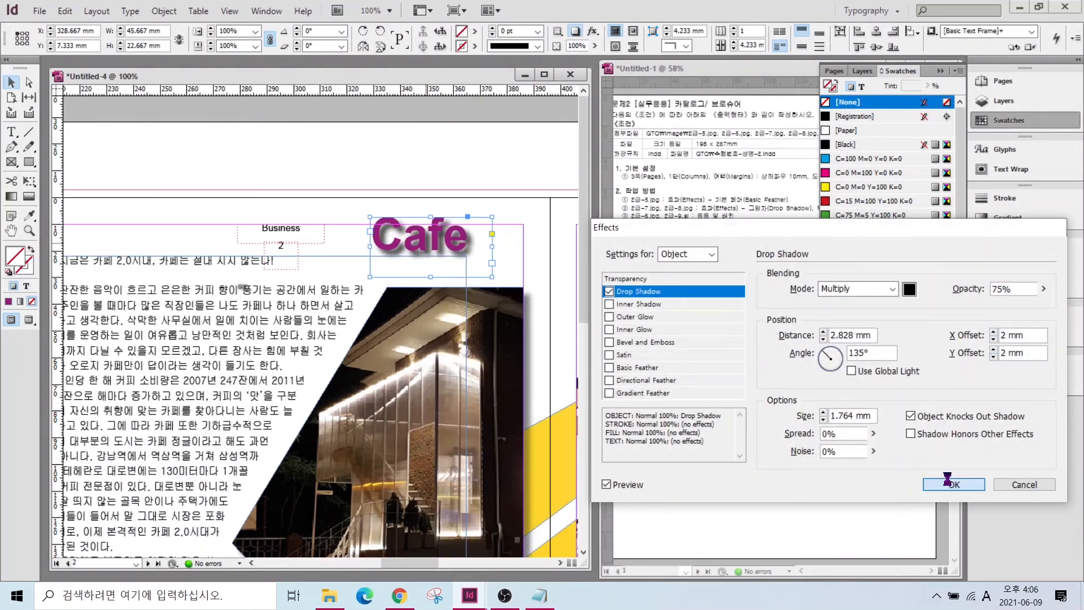
{"action": "left_click", "coordinate": [953, 485]}
- Copy the Cafe heading to the bottom of page three and retype it as 'Business'
{"action": "key", "text": "ctrl+minus"}
{"action": "key", "text": "ctrl+minus"}
{"action": "scroll", "coordinate": [316, 339], "scroll_direction": "right", "scroll_amount": 5}
{"action": "left_click", "coordinate": [426, 470]}
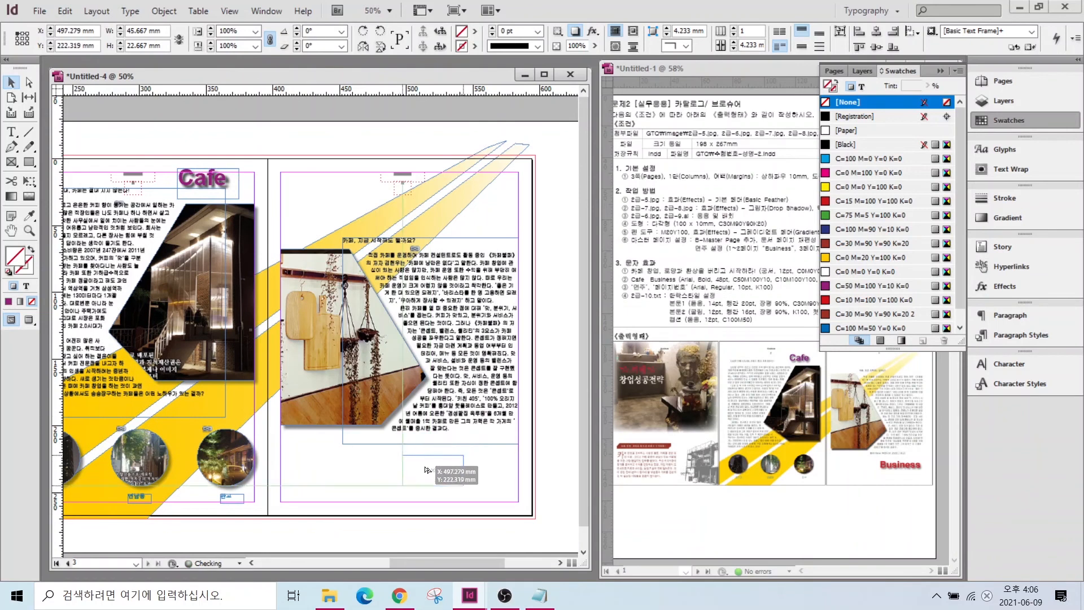
{"action": "left_click_drag", "start_coordinate": [426, 470], "coordinate": [419, 464]}
{"action": "double_click", "coordinate": [399, 460]}
{"action": "type", "text": "BCafe"}
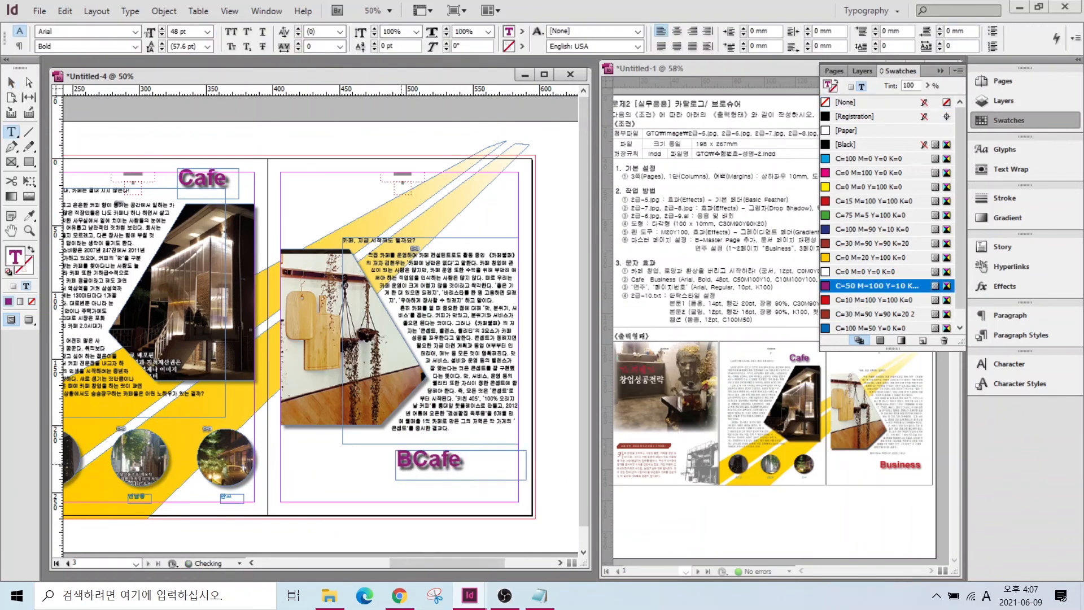
{"action": "key", "text": "Delete"}
{"action": "key", "text": "Delete"}
{"action": "type", "text": "usiness"}
{"action": "key", "text": "Delete"}
{"action": "key", "text": "Delete"}
{"action": "key", "text": "Escape"}
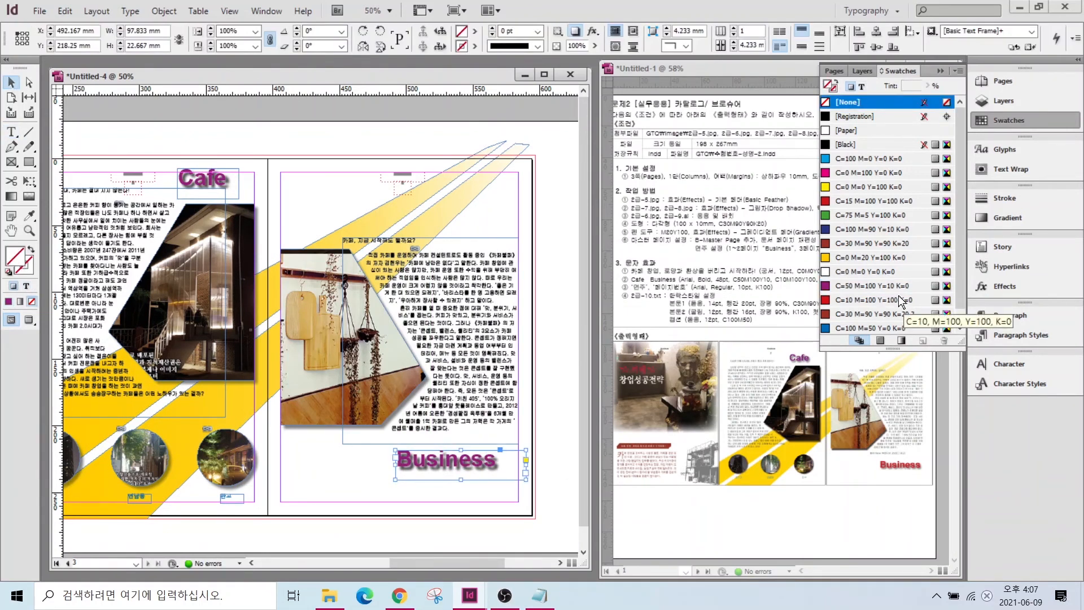
- Make the Business heading red and justify the body text with last line aligned left
{"action": "left_click", "coordinate": [889, 300]}
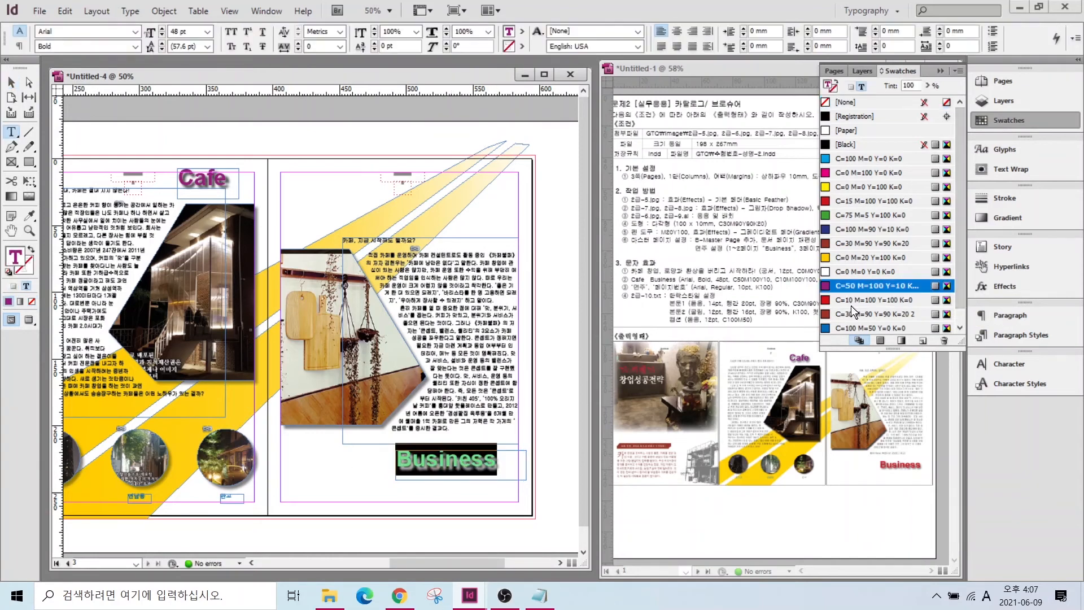
{"action": "left_click_drag", "start_coordinate": [527, 463], "coordinate": [498, 461]}
{"action": "double_click", "coordinate": [452, 278]}
{"action": "left_click_drag", "start_coordinate": [452, 278], "coordinate": [474, 430]}
{"action": "left_click", "coordinate": [661, 47]}
- Shrink the building image inside its frame and nudge it left and down
{"action": "left_click_drag", "start_coordinate": [467, 563], "coordinate": [371, 563]}
{"action": "left_click_drag", "start_coordinate": [275, 424], "coordinate": [282, 481]}
{"action": "left_click", "coordinate": [661, 47]}
{"action": "left_click", "coordinate": [12, 83]}
{"action": "double_click", "coordinate": [383, 423]}
{"action": "left_click_drag", "start_coordinate": [302, 540], "coordinate": [309, 530]}
{"action": "left_click_drag", "start_coordinate": [415, 466], "coordinate": [414, 475]}
{"action": "left_click", "coordinate": [129, 350]}
- Enlarge the first-page photo frame to 177 mm tall and refit its image proportionally
{"action": "left_click", "coordinate": [226, 195]}
{"action": "left_click_drag", "start_coordinate": [183, 171], "coordinate": [167, 158]}
{"action": "left_click_drag", "start_coordinate": [422, 324], "coordinate": [434, 380]}
{"action": "key", "text": "ctrl+alt+shift+e"}
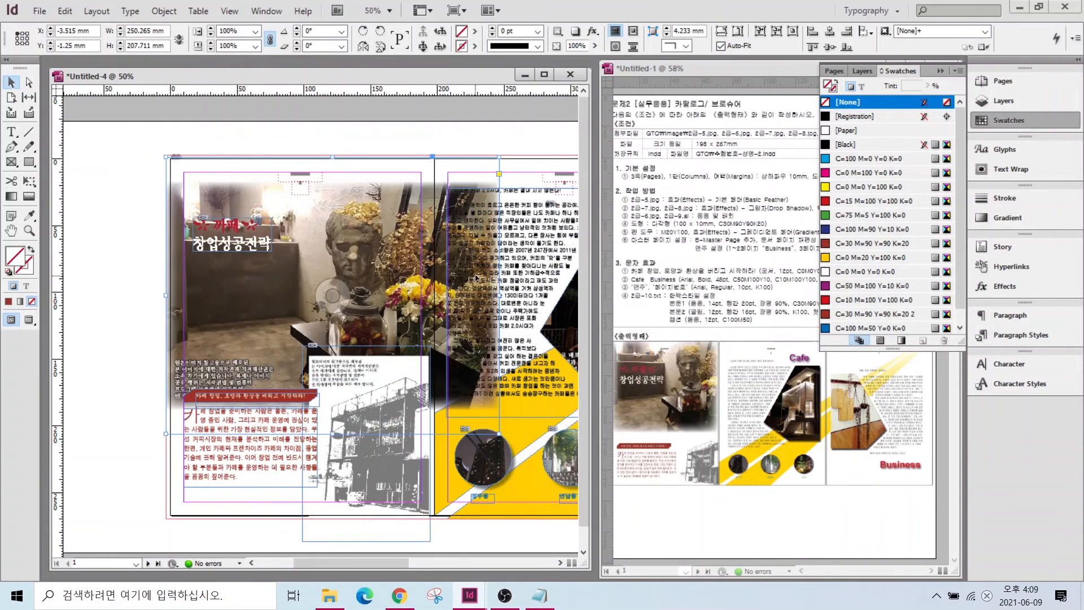
{"action": "mouse_move", "coordinate": [300, 380]}
{"action": "left_mouse_down"}
{"action": "mouse_move", "coordinate": [300, 391]}
{"action": "mouse_move", "coordinate": [300, 371]}
{"action": "left_mouse_up"}
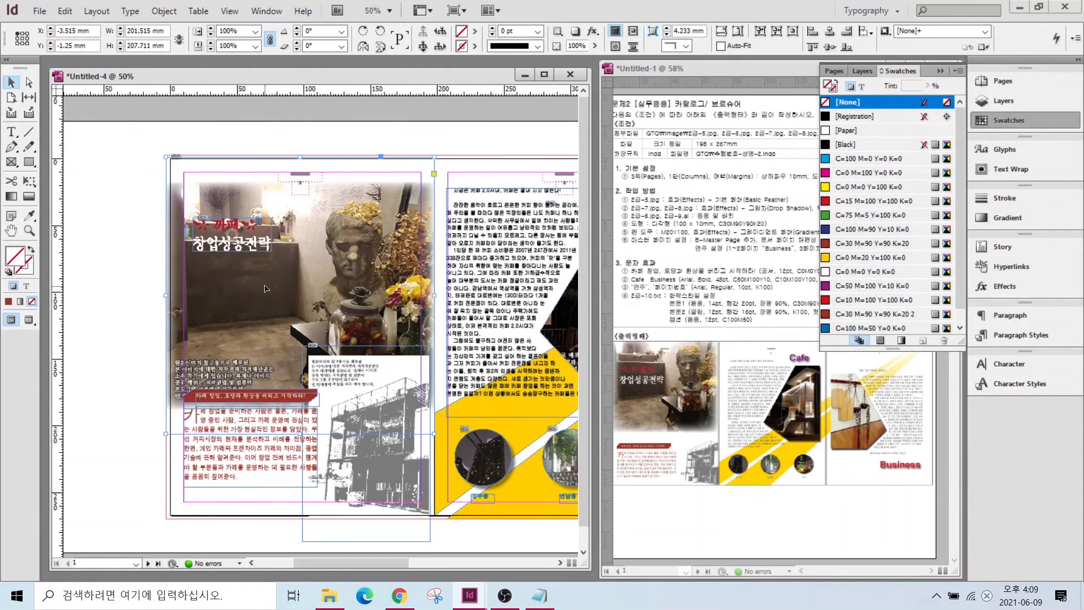
{"action": "key", "text": "ctrl+alt+shift+c"}
{"action": "left_click", "coordinate": [130, 389]}
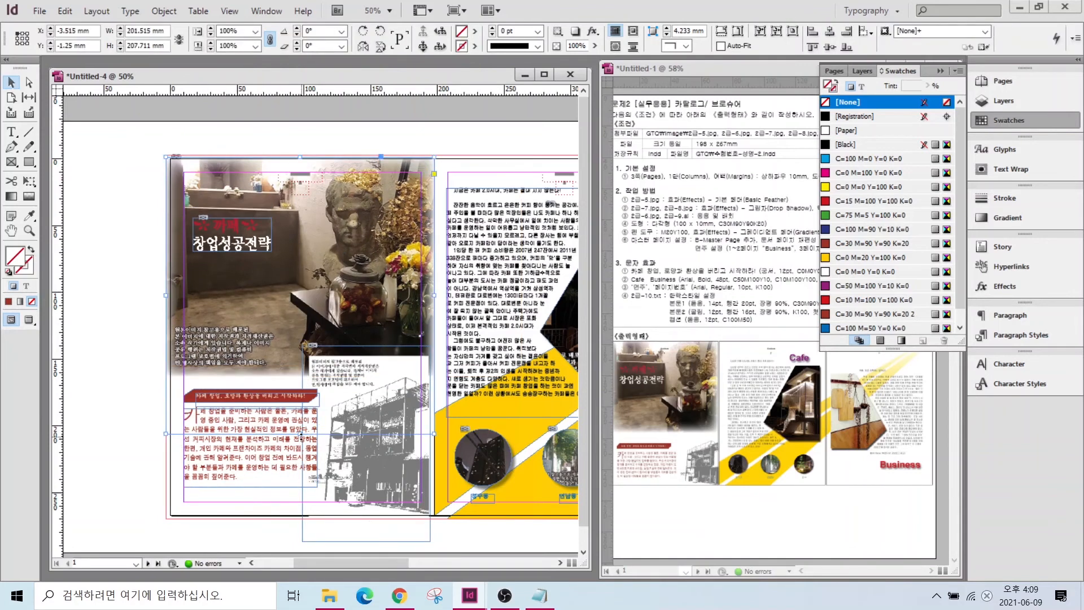
{"action": "key", "text": "ctrl+alt+0"}
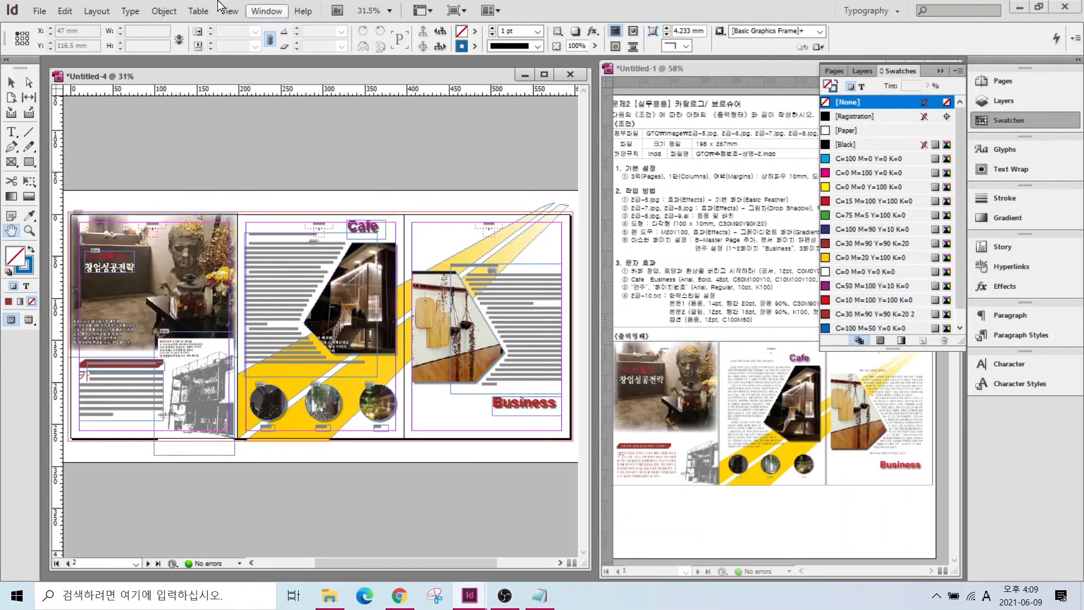
{"action": "left_click", "coordinate": [1006, 122]}
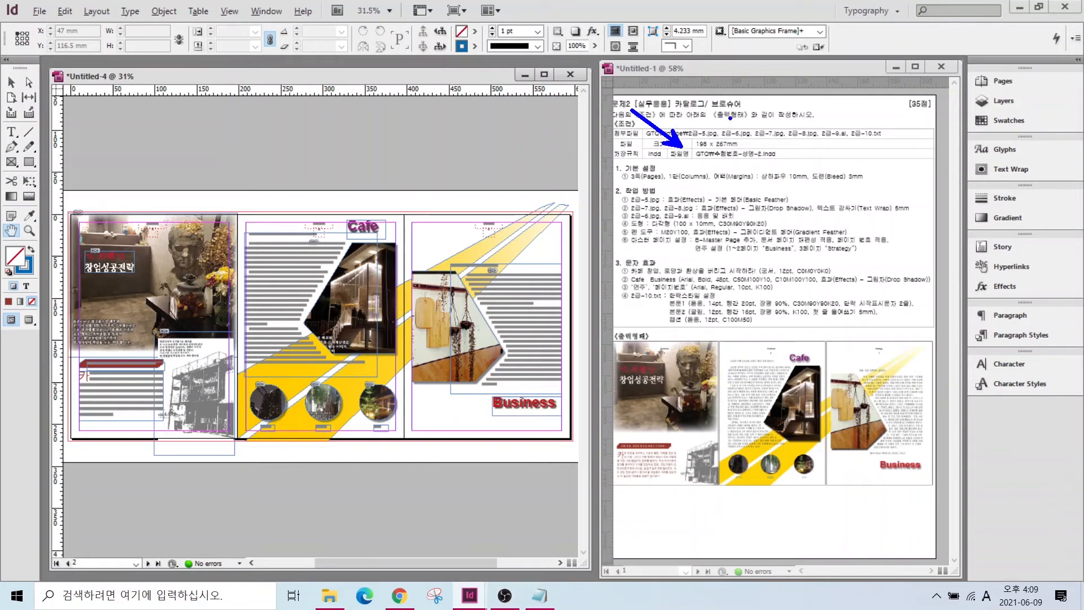
{"action": "key", "text": "Escape"}
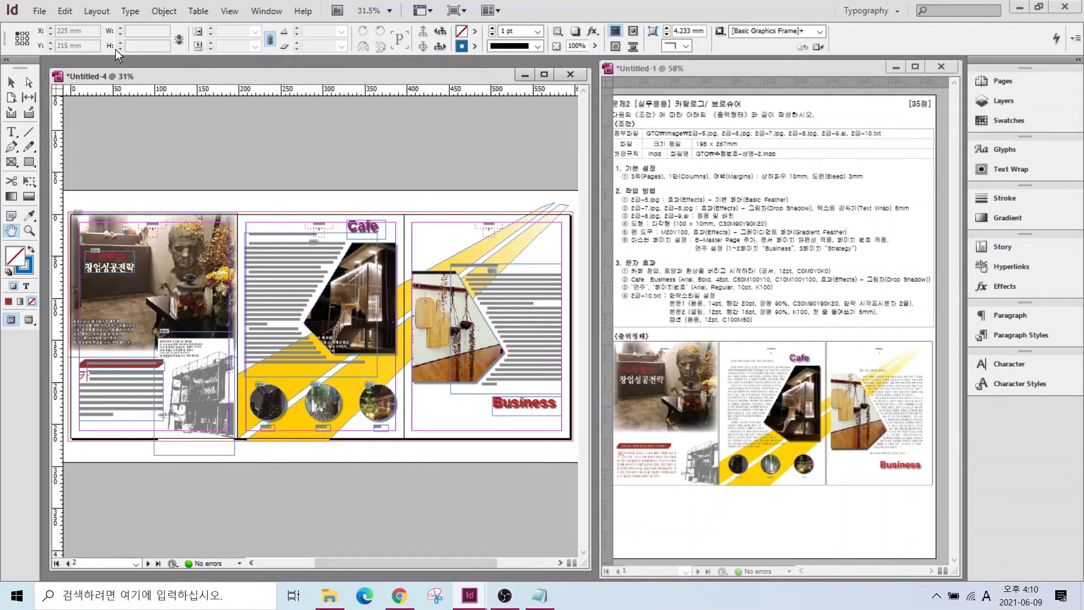
- Save the leaflet with Save As under the candidate number and name, ending in '-2'
{"action": "left_click", "coordinate": [41, 12]}
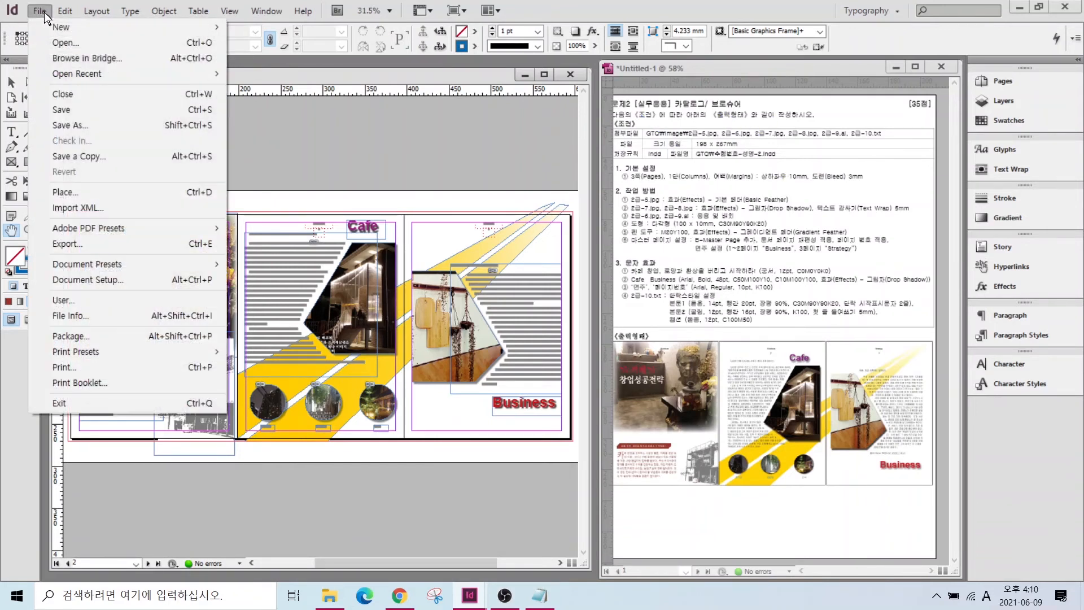
{"action": "left_click", "coordinate": [62, 111]}
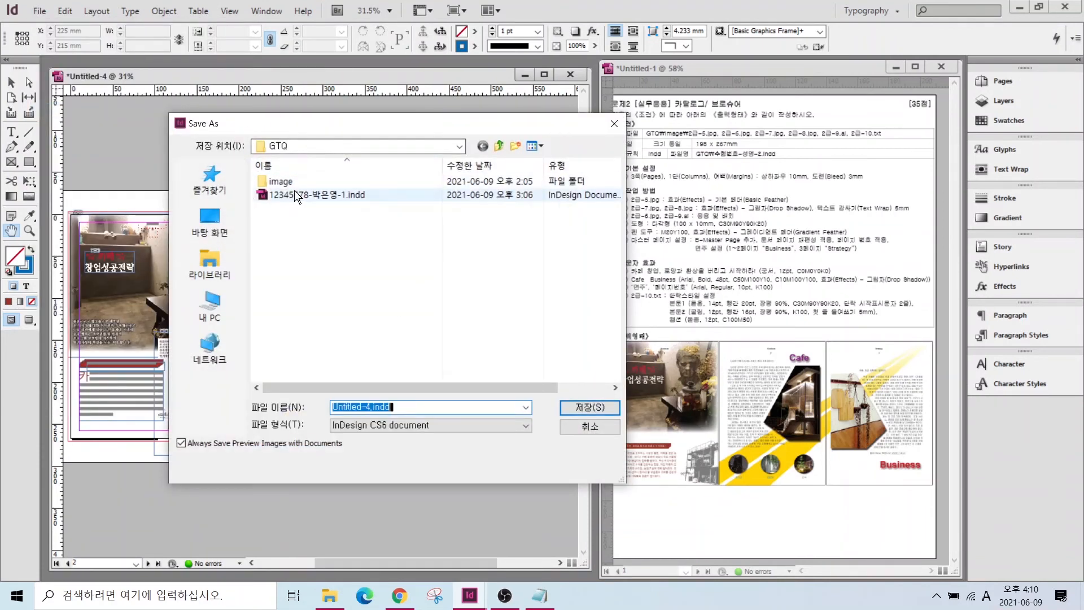
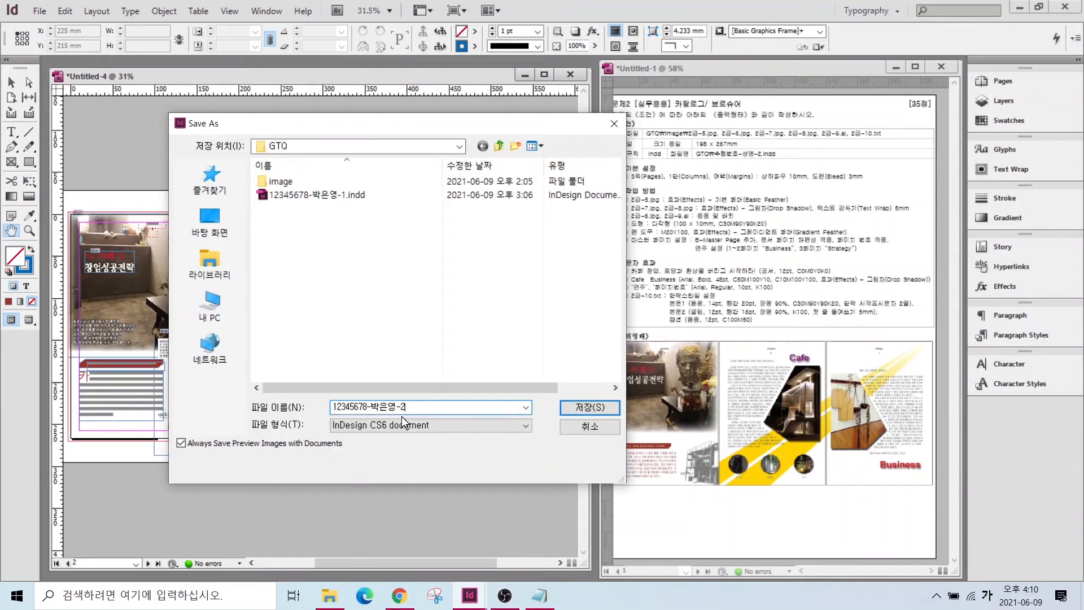
{"action": "left_click", "coordinate": [587, 408]}
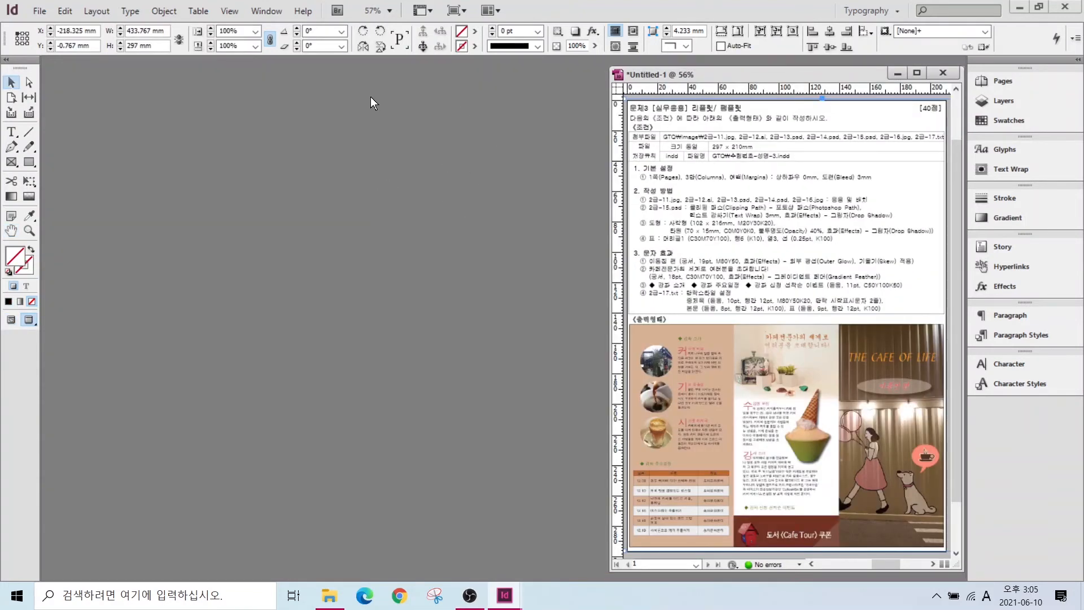
- Start a new document with a 297 mm by 210 mm page size
{"action": "left_click", "coordinate": [39, 11]}
{"action": "mouse_move", "coordinate": [61, 30]}
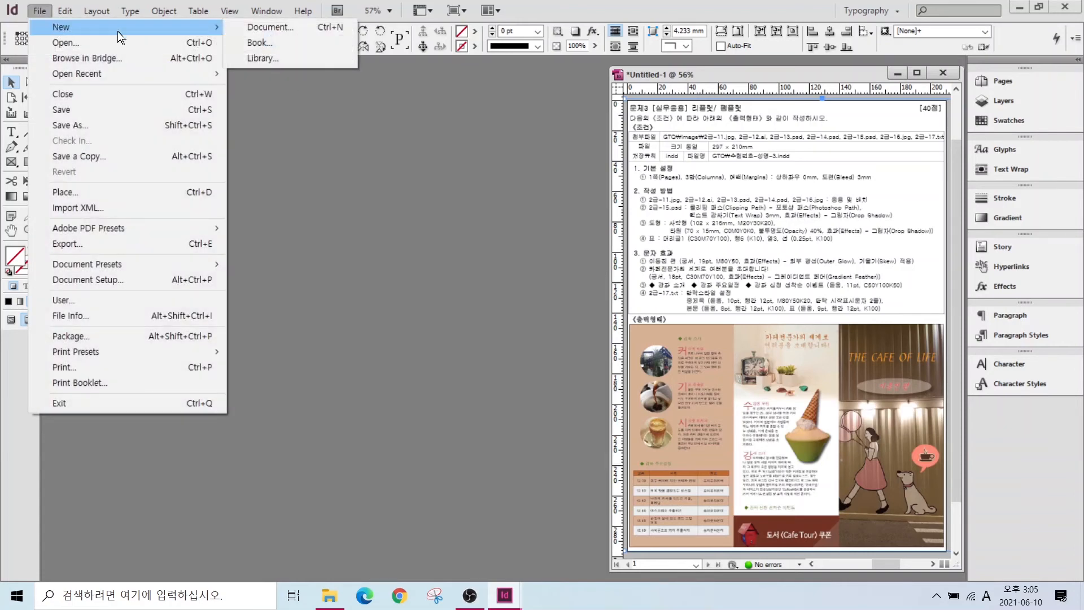
{"action": "left_click", "coordinate": [258, 28]}
{"action": "key", "text": "alt"}
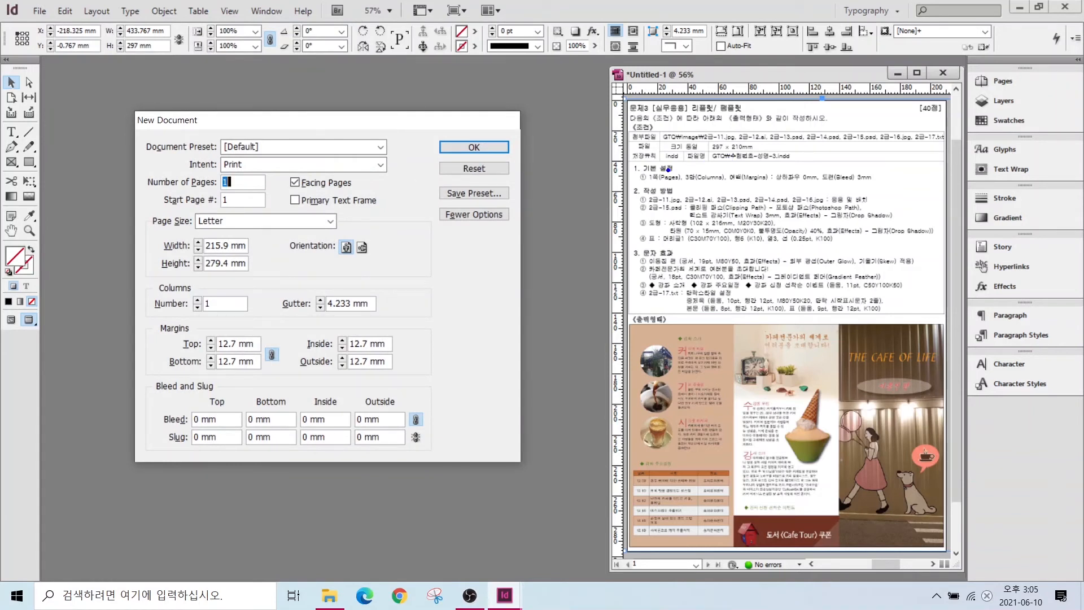
{"action": "left_click_drag", "start_coordinate": [656, 172], "coordinate": [616, 137]}
{"action": "left_click_drag", "start_coordinate": [693, 184], "coordinate": [644, 222]}
{"action": "mouse_move", "coordinate": [725, 168]}
{"action": "left_mouse_down"}
{"action": "mouse_move", "coordinate": [816, 192]}
{"action": "mouse_move", "coordinate": [890, 191]}
{"action": "left_mouse_up"}
{"action": "key", "text": "Escape"}
{"action": "type", "text": "297"}
{"action": "key", "text": "Tab"}
{"action": "type", "text": "210"}
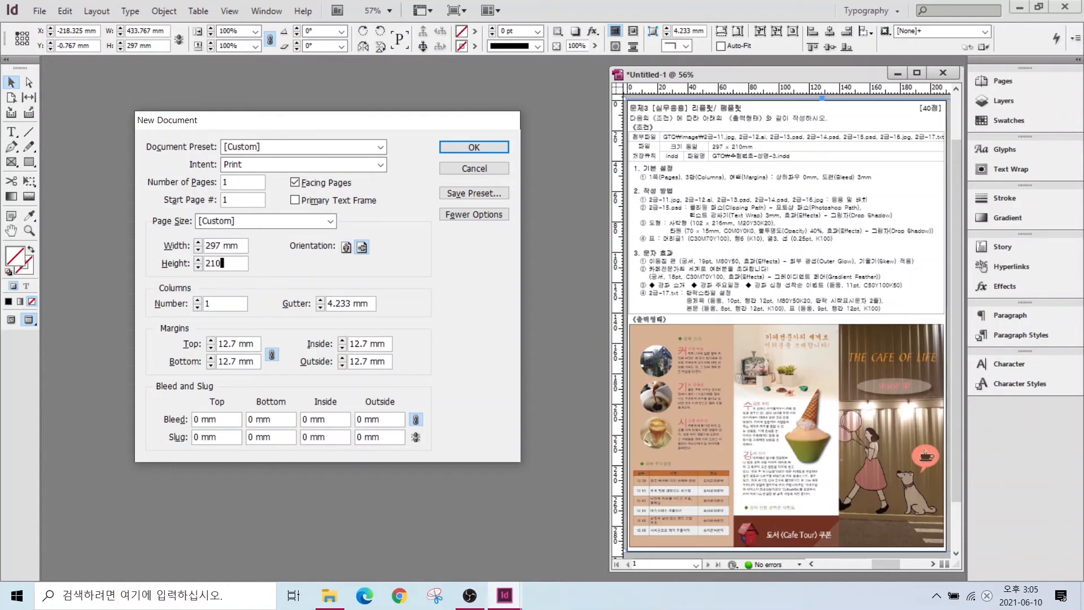
- Give it three columns, 0 mm gutter, 0 mm margins and a 3 mm bleed
{"action": "left_click", "coordinate": [197, 300]}
{"action": "left_click", "coordinate": [197, 301]}
{"action": "left_click", "coordinate": [319, 308]}
{"action": "left_click", "coordinate": [319, 308]}
{"action": "left_click", "coordinate": [320, 307]}
{"action": "left_click", "coordinate": [320, 308]}
{"action": "double_click", "coordinate": [223, 342]}
{"action": "type", "text": "0"}
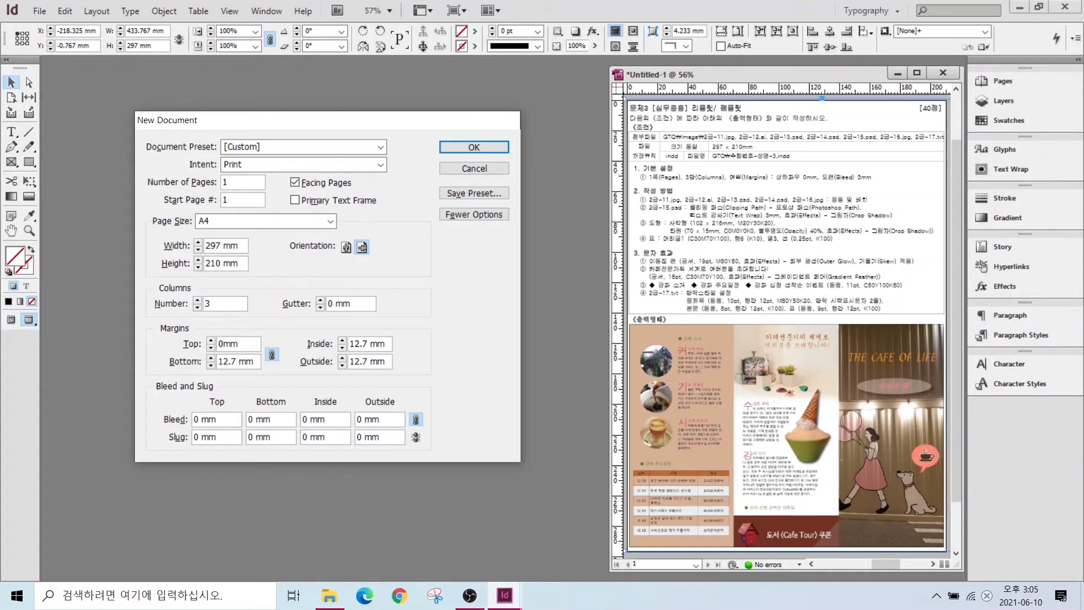
{"action": "left_click", "coordinate": [198, 421]}
{"action": "type", "text": "3"}
{"action": "key", "text": "Tab"}
{"action": "left_click", "coordinate": [452, 147]}
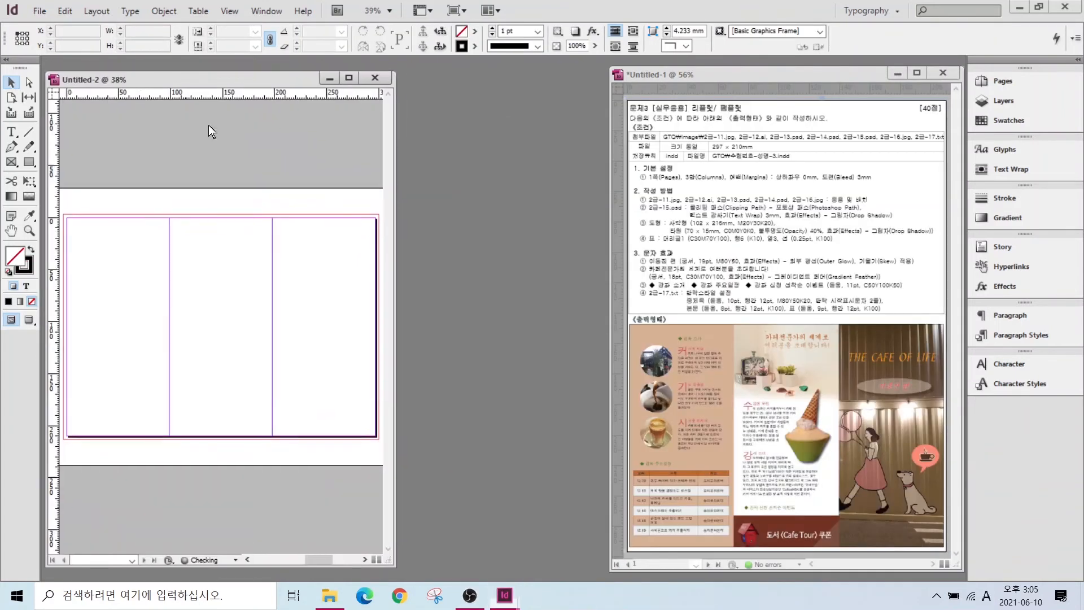
- Duplicate an existing swatch and change it to C=0 M=20 Y=30 K=20
{"action": "left_click", "coordinate": [1004, 118]}
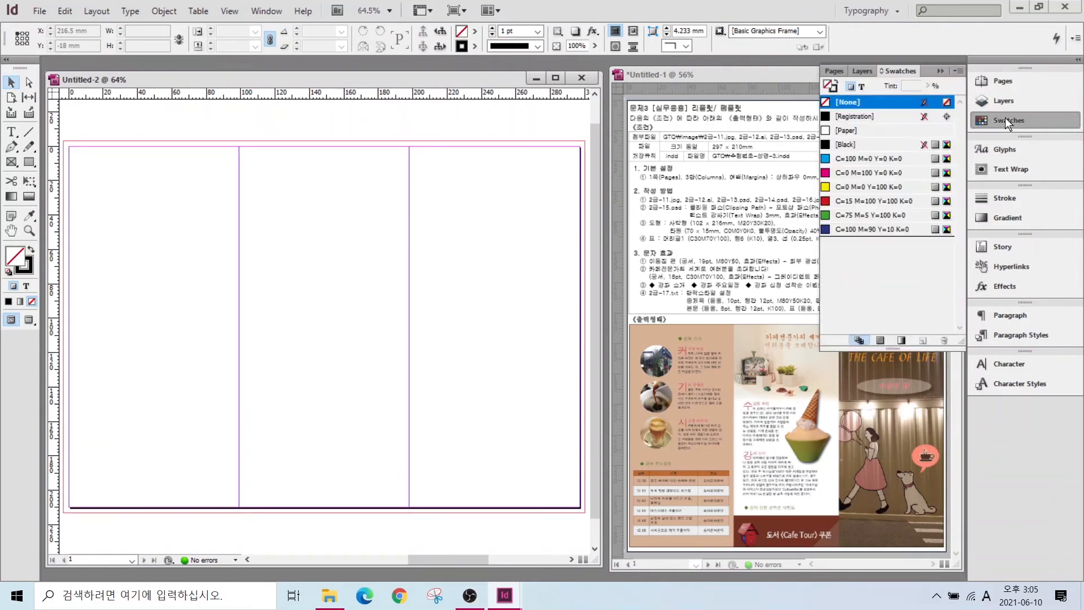
{"action": "left_click", "coordinate": [863, 230]}
{"action": "left_click", "coordinate": [923, 341]}
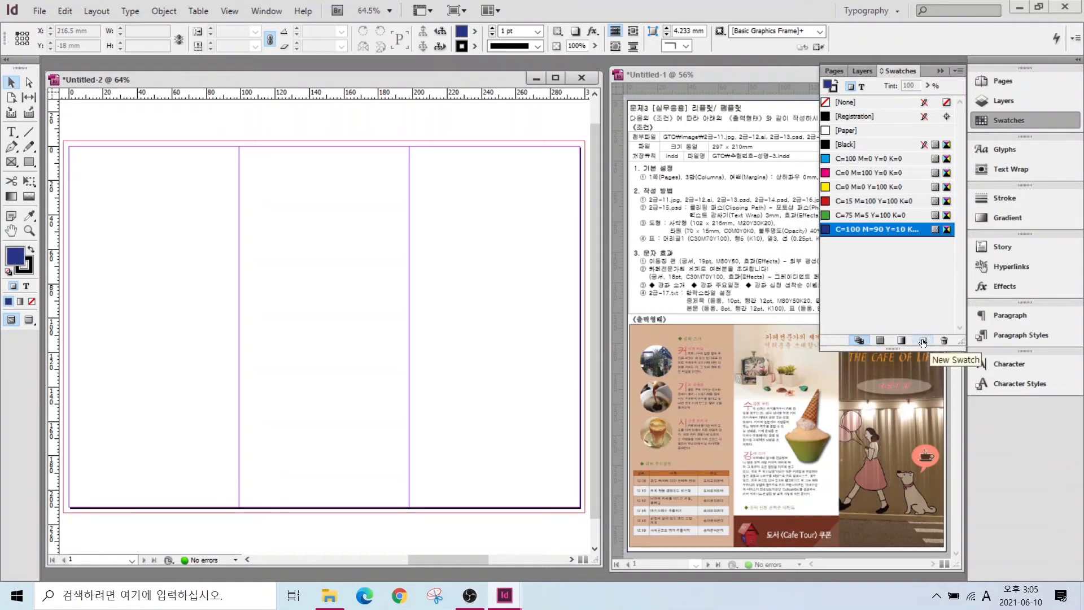
{"action": "left_click", "coordinate": [922, 341]}
{"action": "left_click", "coordinate": [865, 243]}
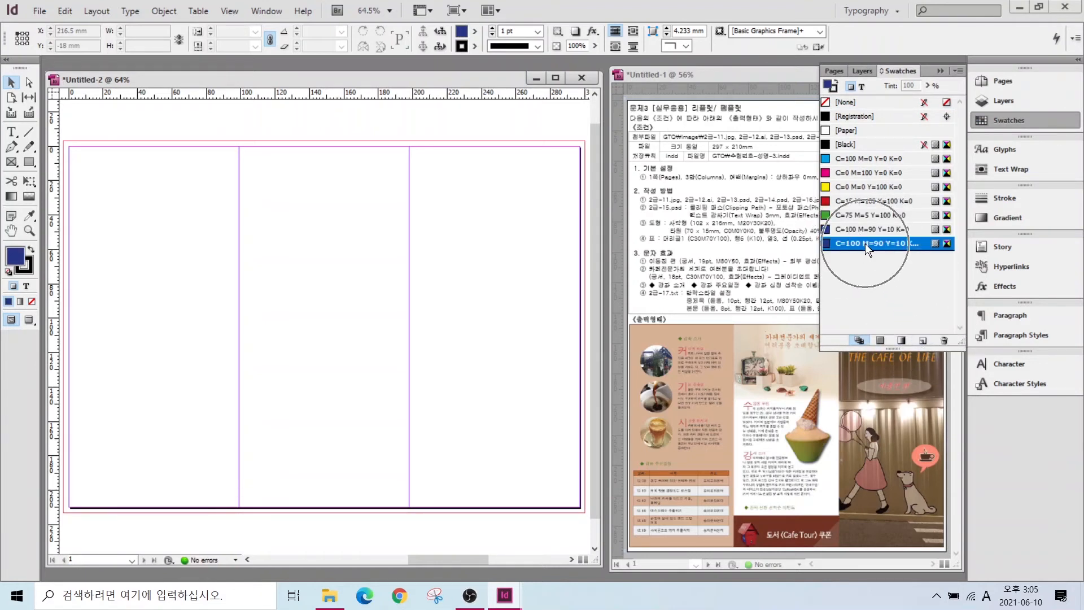
{"action": "double_click", "coordinate": [864, 242]}
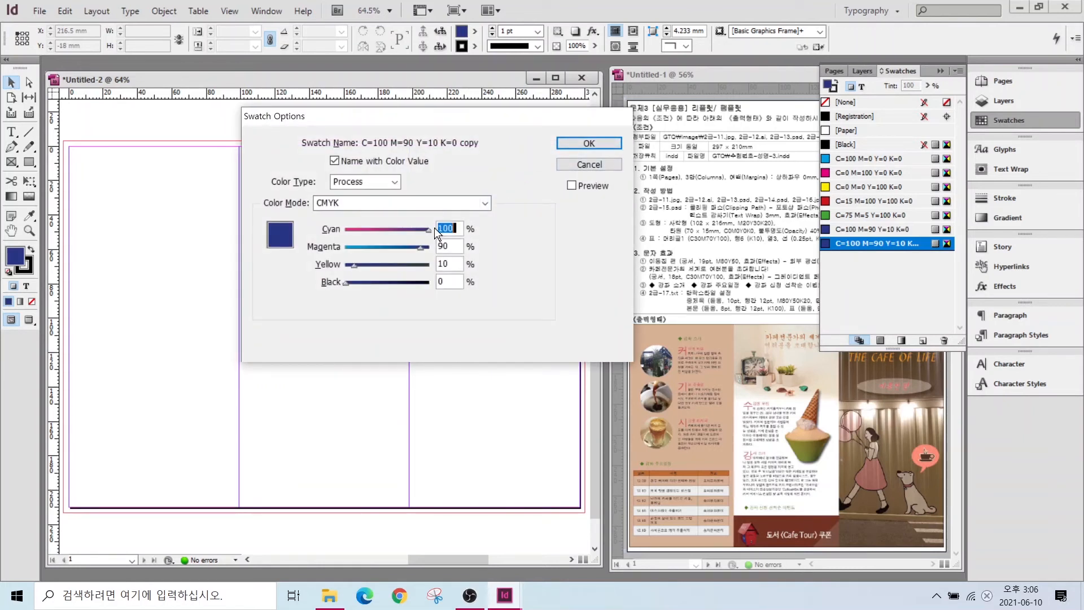
{"action": "type", "text": "0"}
{"action": "key", "text": "Tab"}
{"action": "type", "text": "20"}
{"action": "key", "text": "Tab"}
{"action": "type", "text": "30"}
{"action": "key", "text": "Tab"}
{"action": "type", "text": "20"}
{"action": "key", "text": "Return"}
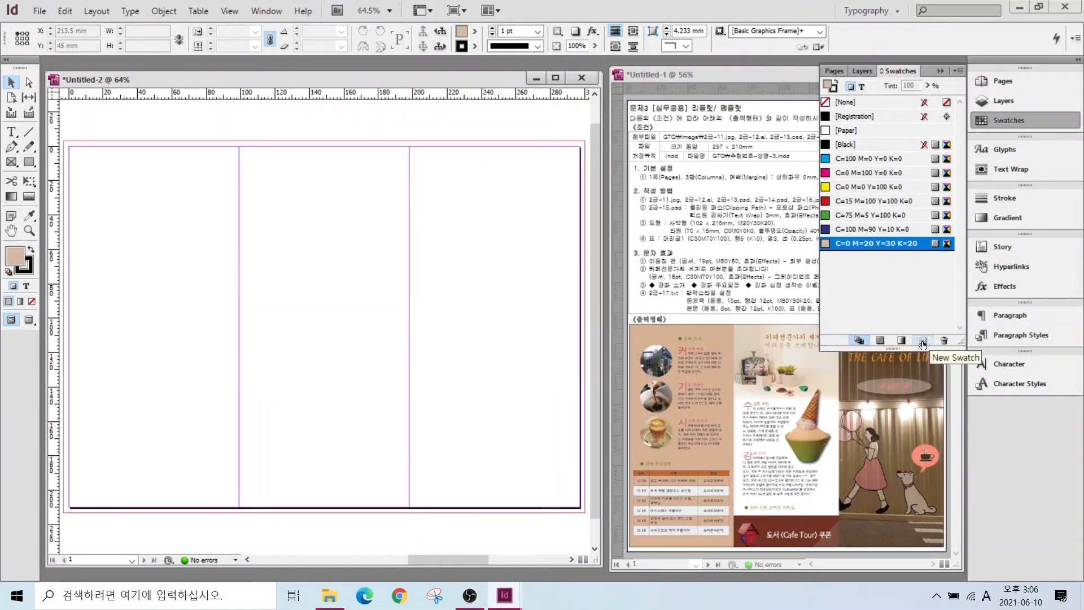
- Add swatches C=0 M=0 Y=0 K=0 and C=30 M=70 Y=100 K=0
{"action": "left_click", "coordinate": [922, 340]}
{"action": "double_click", "coordinate": [857, 256]}
{"action": "key", "text": "Tab"}
{"action": "type", "text": "0"}
{"action": "key", "text": "Tab"}
{"action": "type", "text": "0\t0"}
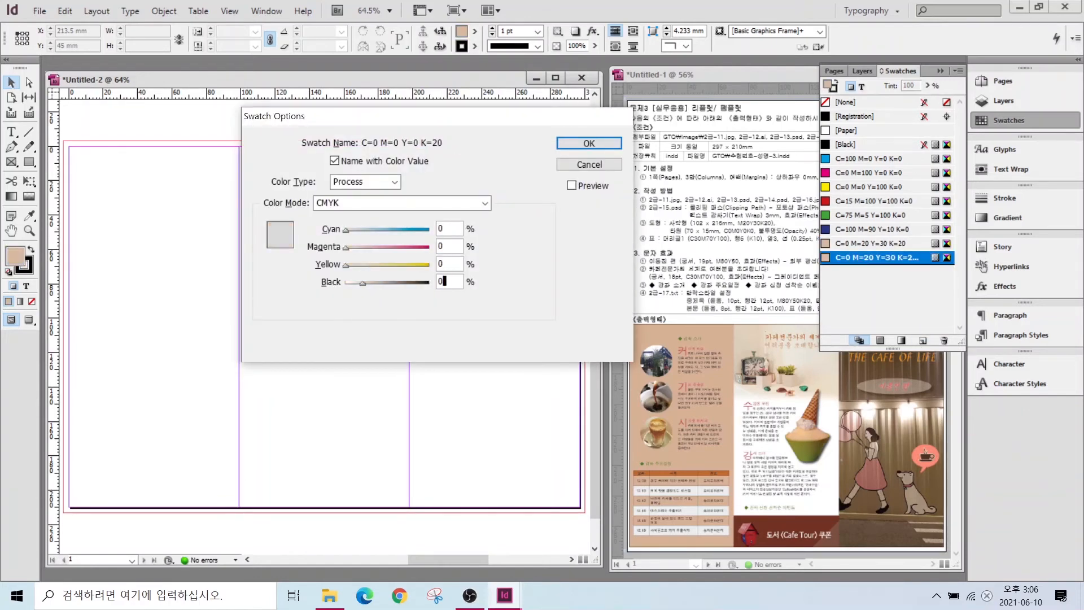
{"action": "key", "text": "Return"}
{"action": "left_click", "coordinate": [922, 340]}
{"action": "double_click", "coordinate": [875, 273]}
{"action": "type", "text": "30"}
{"action": "key", "text": "Tab"}
{"action": "type", "text": "70"}
{"action": "key", "text": "Tab"}
{"action": "type", "text": "100"}
{"action": "key", "text": "Return"}
- Add a C=0 M=80 Y=50 swatch and another swatch with values 30, 70, 100
{"action": "left_click", "coordinate": [922, 340]}
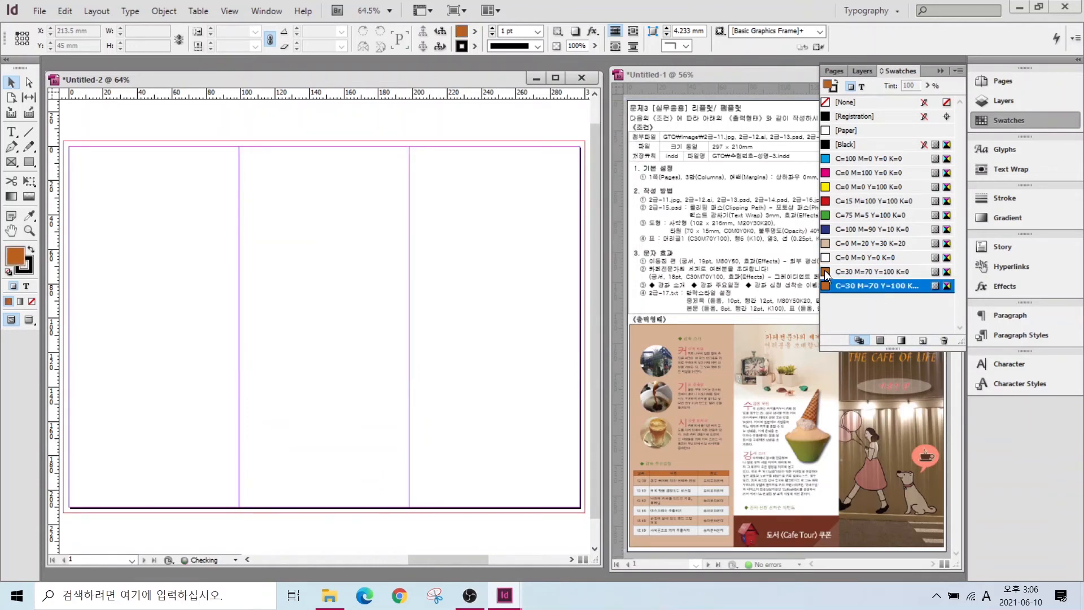
{"action": "double_click", "coordinate": [863, 285]}
{"action": "type", "text": "0"}
{"action": "key", "text": "Tab"}
{"action": "type", "text": "80"}
{"action": "key", "text": "Tab"}
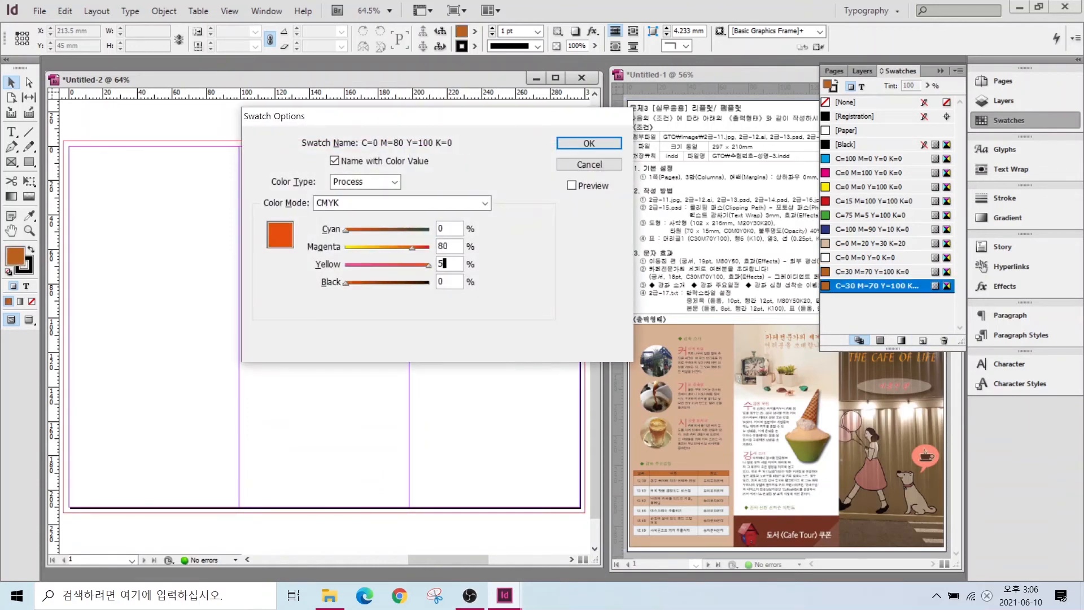
{"action": "type", "text": "50"}
{"action": "key", "text": "Return"}
{"action": "left_click", "coordinate": [922, 339]}
{"action": "double_click", "coordinate": [858, 300]}
{"action": "type", "text": "30"}
{"action": "key", "text": "Tab"}
{"action": "type", "text": "70"}
- Add the green C=50 M=0 Y=100 K=50 swatch
{"action": "key", "text": "Tab"}
{"action": "type", "text": "100"}
{"action": "key", "text": "Tab"}
{"action": "key", "text": "Return"}
{"action": "left_click", "coordinate": [923, 340]}
{"action": "double_click", "coordinate": [857, 312]}
{"action": "type", "text": "50"}
{"action": "key", "text": "Tab"}
{"action": "type", "text": "100"}
{"action": "key", "text": "Tab"}
{"action": "type", "text": "5"}
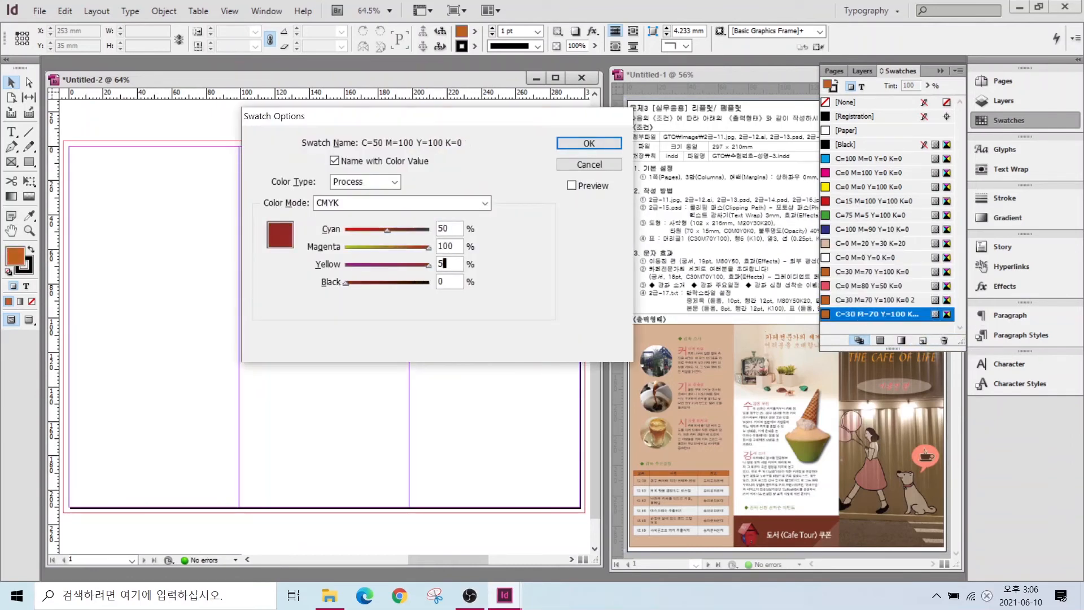
{"action": "left_click_drag", "start_coordinate": [456, 246], "coordinate": [382, 260]}
{"action": "type", "text": "0"}
- Change the remaining copied swatch into the red C=0 M=80 swatch
{"action": "key", "text": "Tab"}
{"action": "type", "text": "100"}
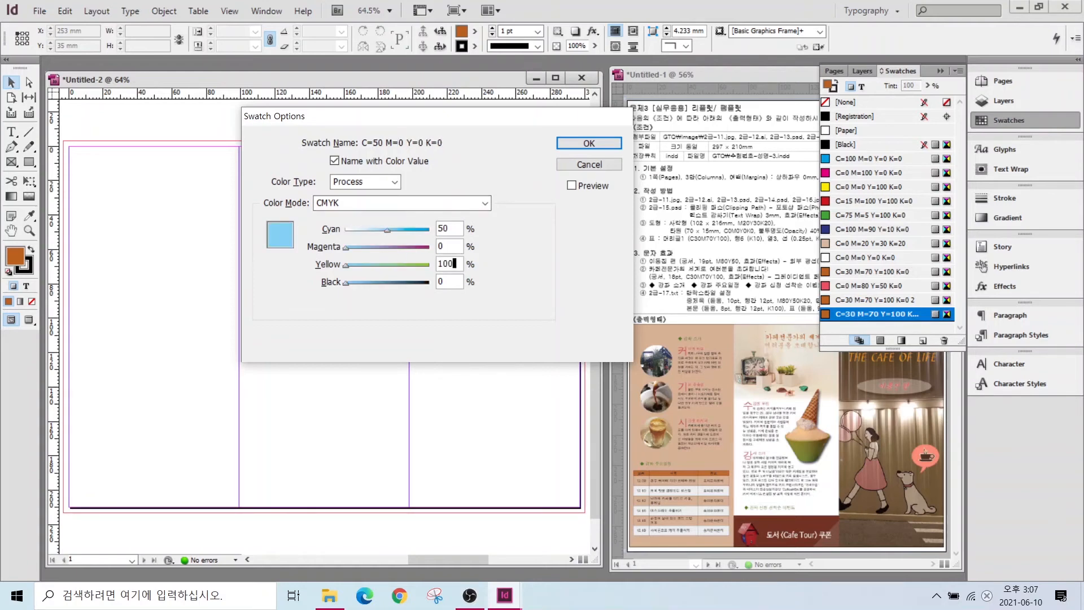
{"action": "key", "text": "Return"}
{"action": "double_click", "coordinate": [849, 301]}
{"action": "type", "text": "0"}
{"action": "key", "text": "Tab"}
{"action": "type", "text": "80"}
{"action": "key", "text": "Return"}
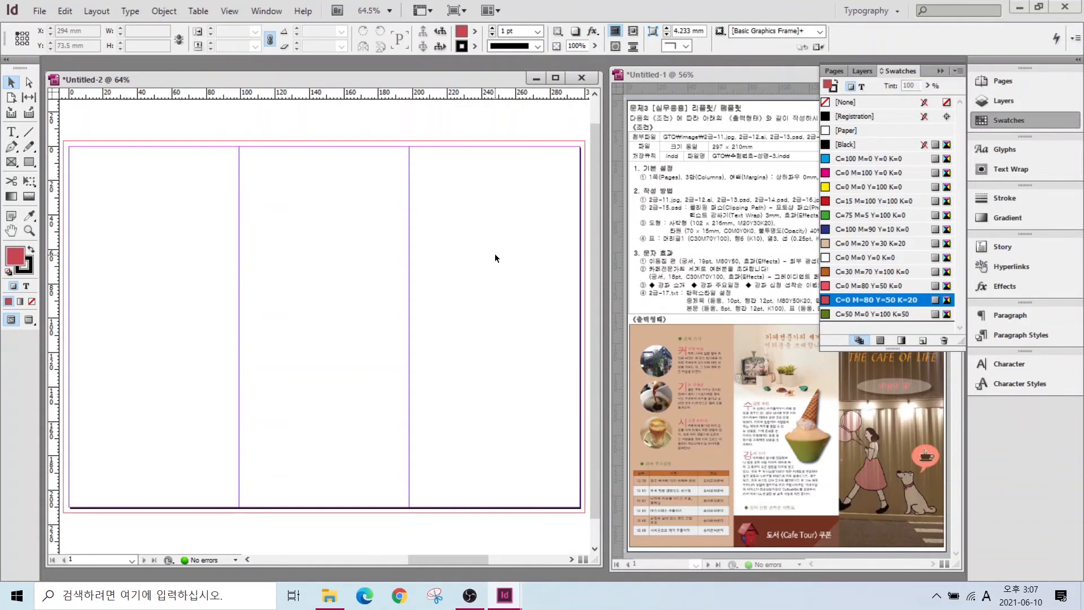
{"action": "left_click", "coordinate": [998, 116]}
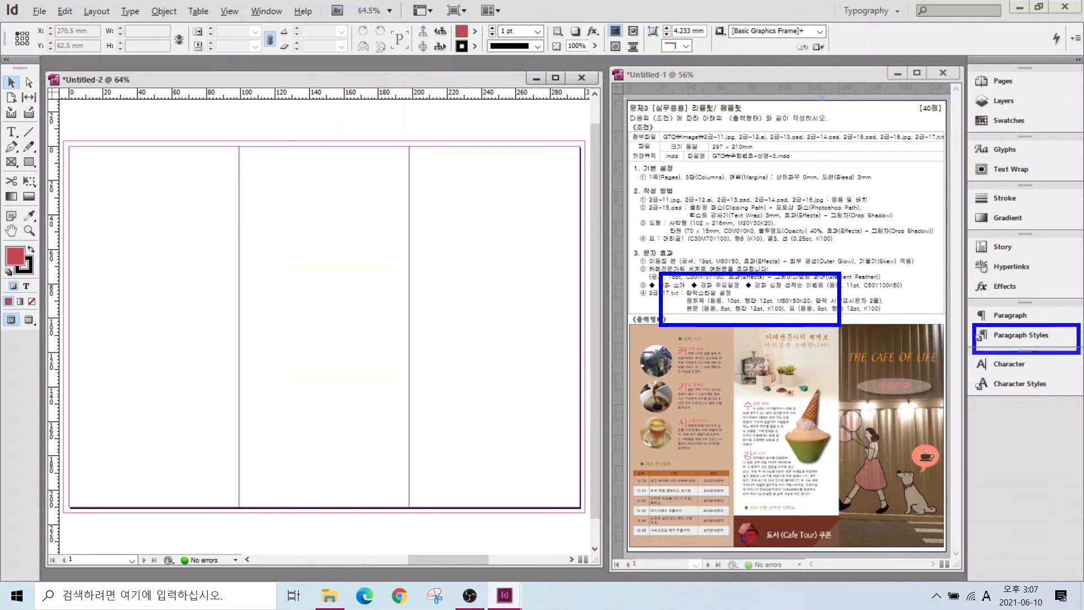
- Change the [Basic Paragraph] style's font family to Dotum
{"action": "left_click", "coordinate": [997, 341]}
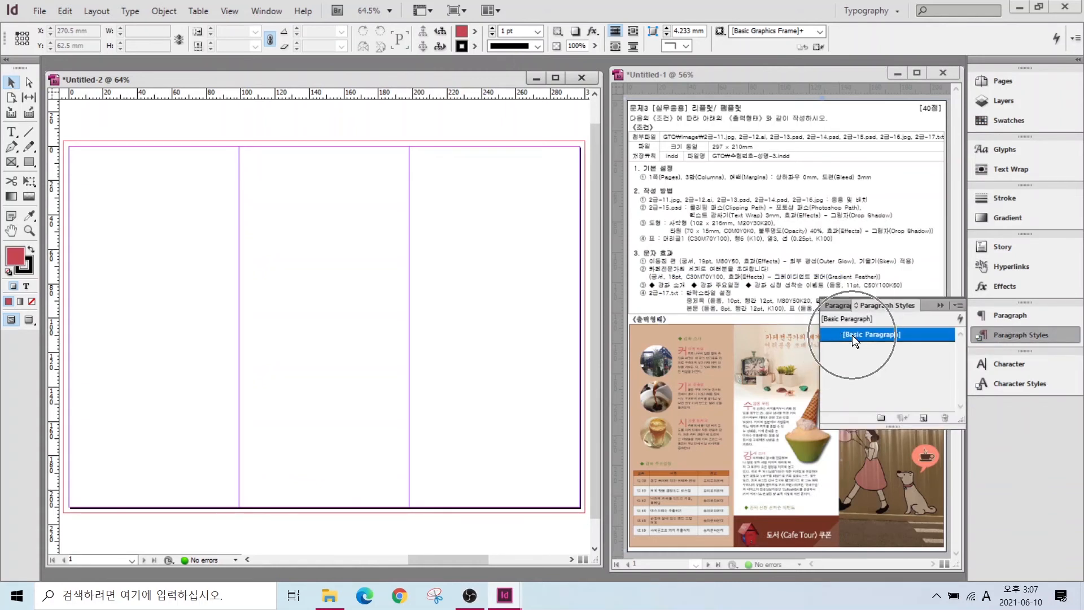
{"action": "double_click", "coordinate": [852, 334]}
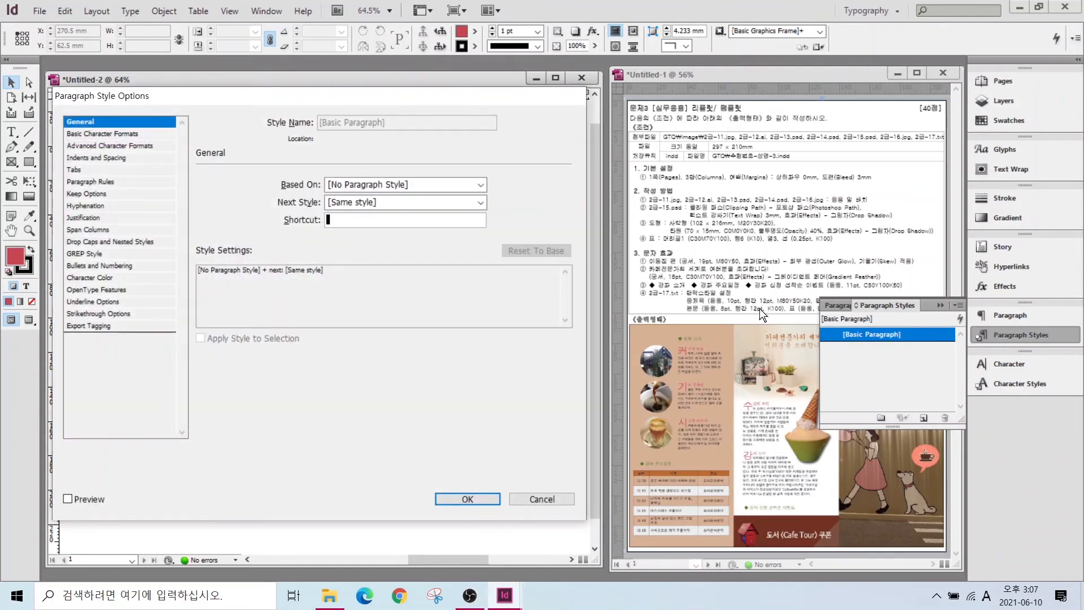
{"action": "left_click", "coordinate": [89, 132]}
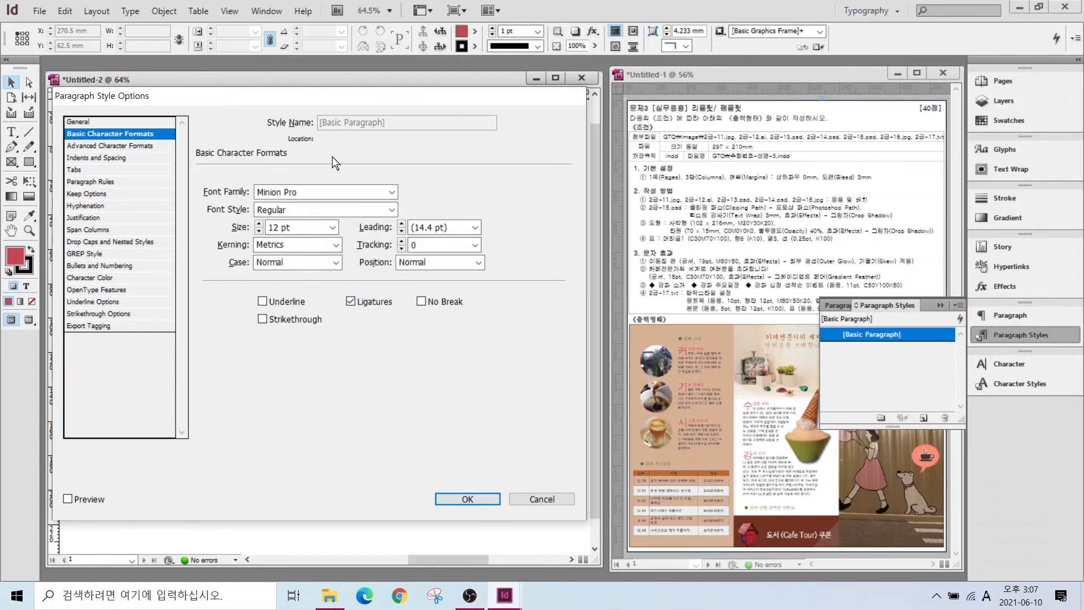
{"action": "left_click", "coordinate": [389, 192]}
{"action": "scroll", "coordinate": [401, 15], "scroll_direction": "up", "scroll_amount": 5}
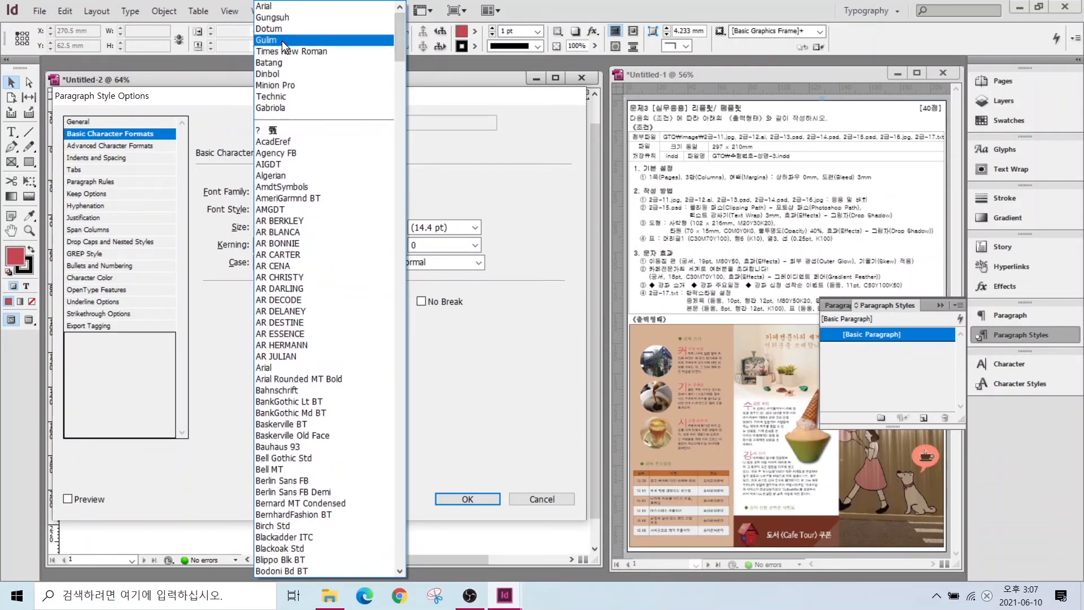
{"action": "left_click", "coordinate": [270, 30]}
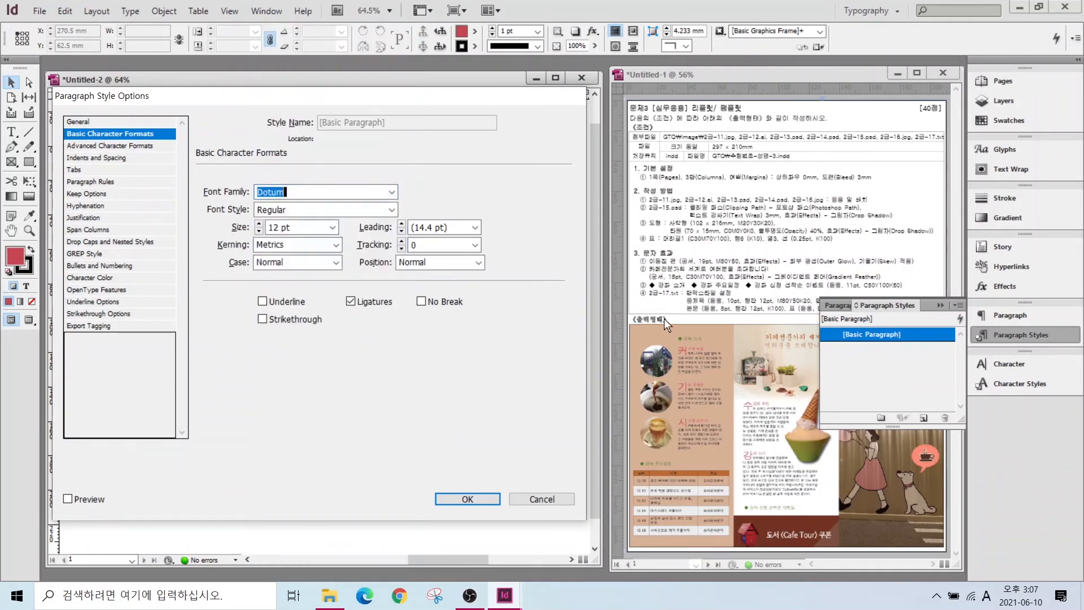
{"action": "left_click", "coordinate": [466, 499]}
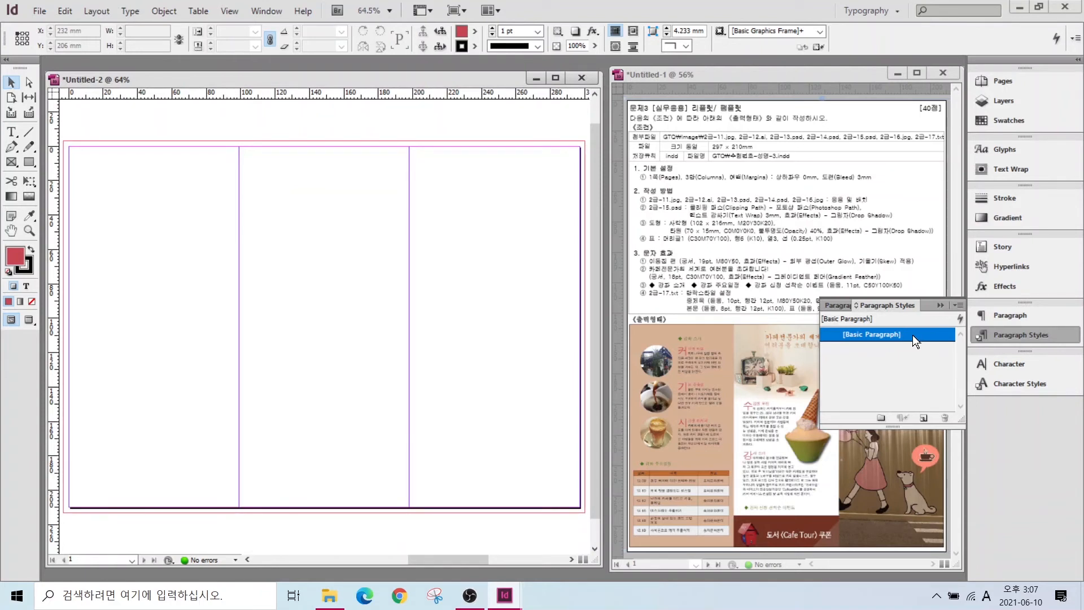
- Create a new paragraph style named 중제목 with text colour C=0 M=80 Y=50 K=20
{"action": "left_click", "coordinate": [924, 419]}
{"action": "double_click", "coordinate": [915, 348]}
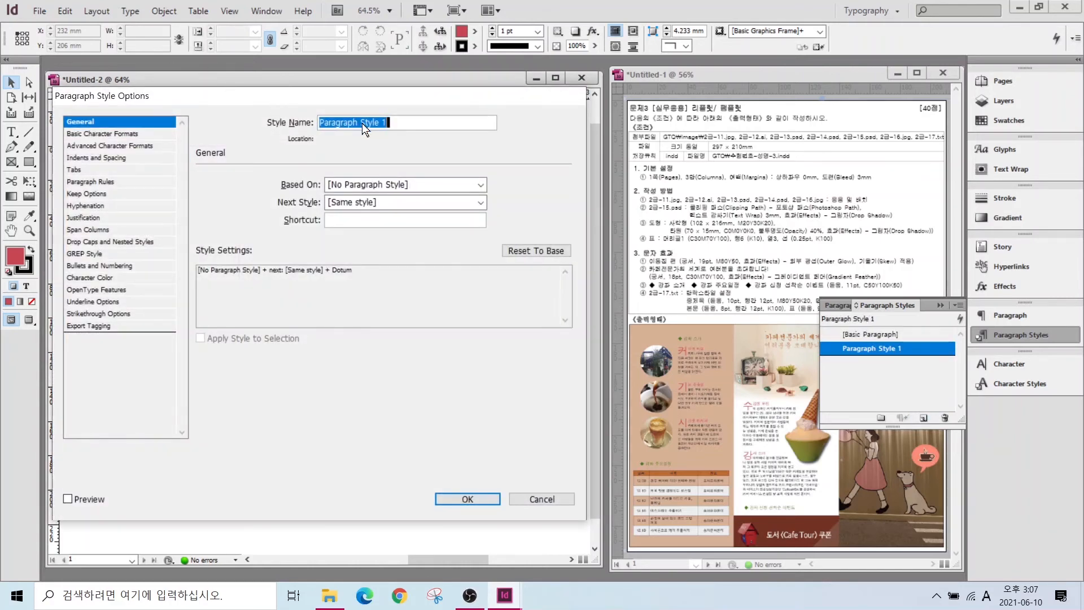
{"action": "type", "text": "wndw"}
{"action": "key", "text": "BackSpace"}
{"action": "key", "text": "BackSpace"}
{"action": "key", "text": "BackSpace"}
{"action": "key", "text": "BackSpace"}
{"action": "key", "text": "Hangul"}
{"action": "type", "text": "중제목"}
{"action": "left_click", "coordinate": [111, 133]}
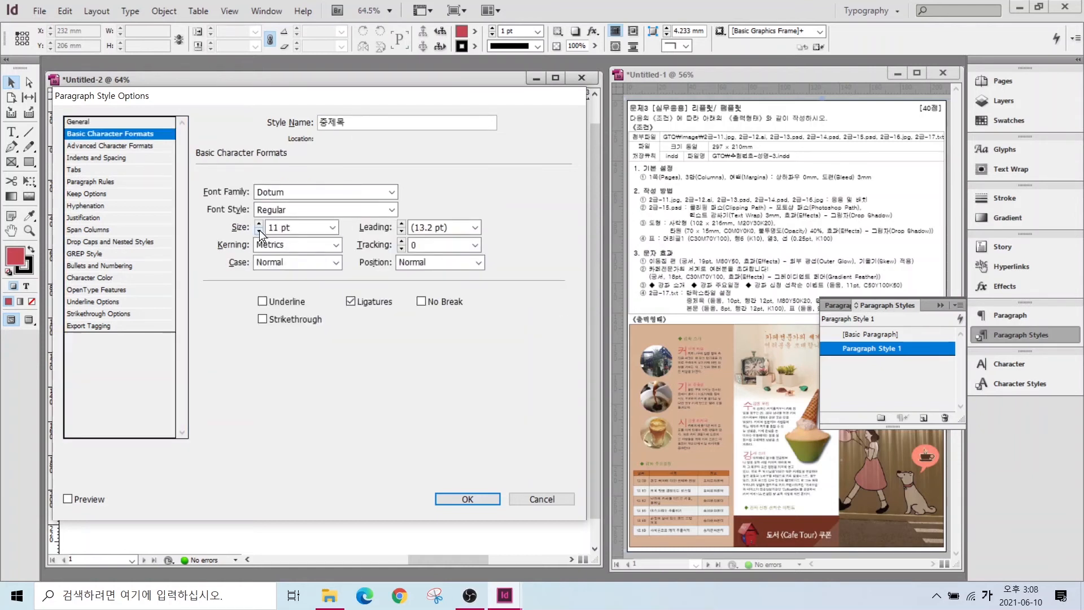
{"action": "left_click", "coordinate": [85, 277]}
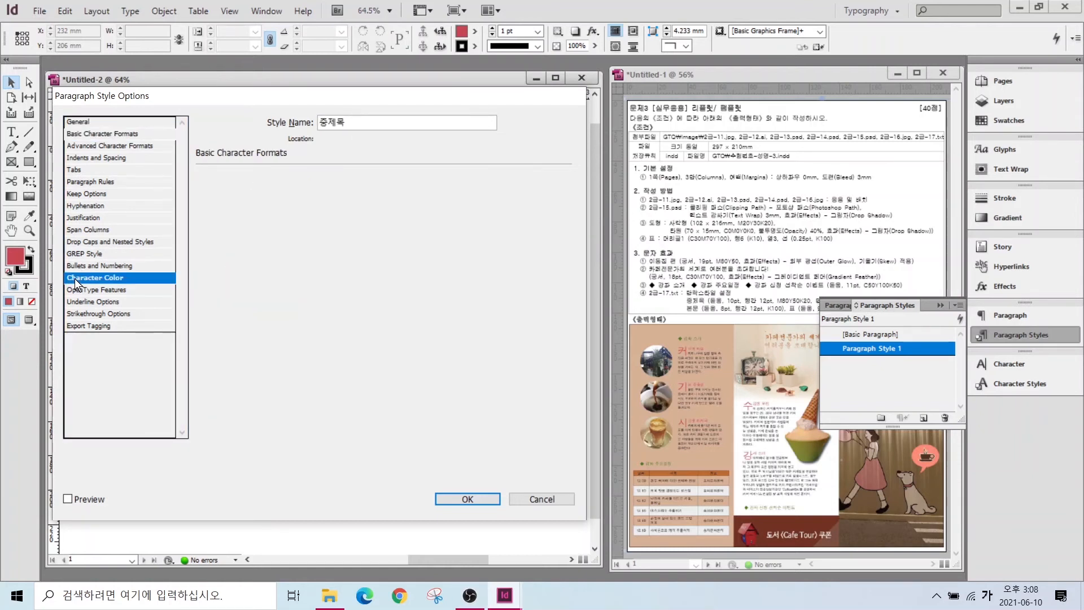
{"action": "scroll", "coordinate": [299, 242], "scroll_direction": "down", "scroll_amount": 2}
{"action": "left_click", "coordinate": [269, 252]}
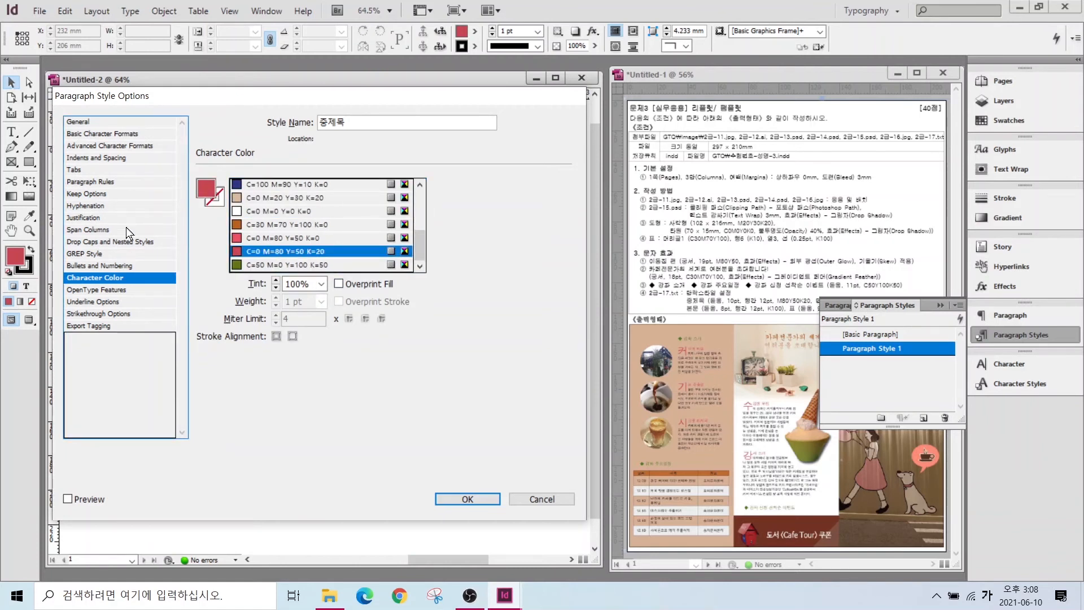
- Give the 중제목 style a two-line drop cap and save it
{"action": "left_click", "coordinate": [84, 241]}
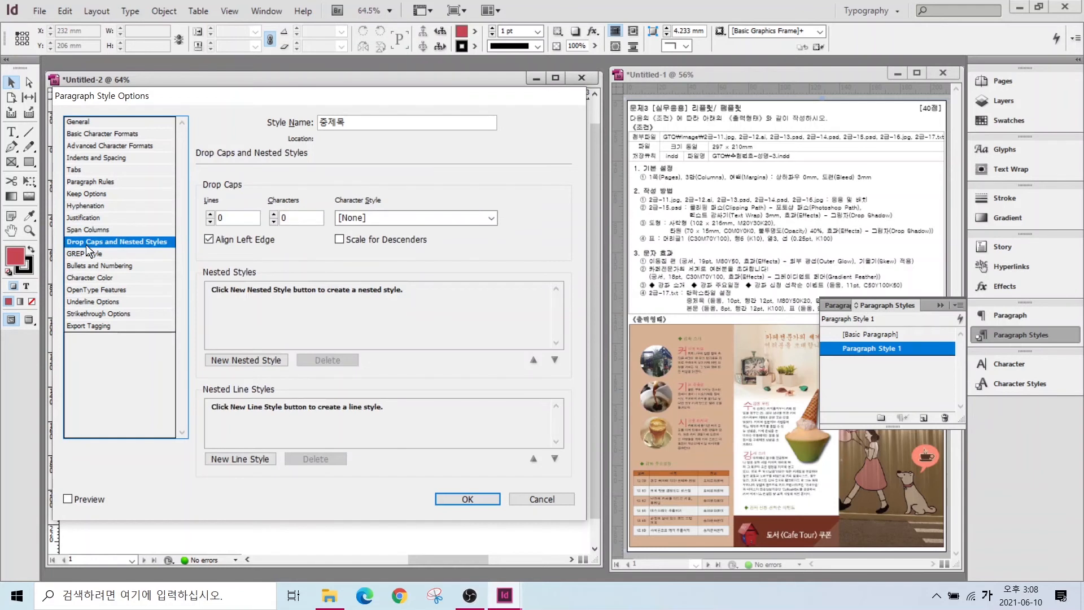
{"action": "left_click", "coordinate": [241, 215]}
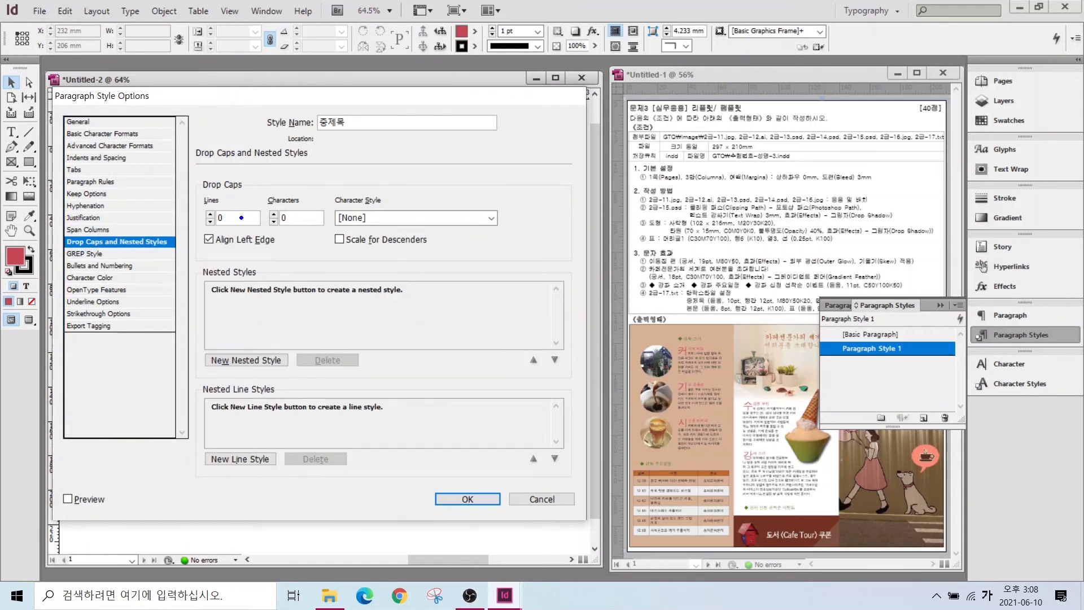
{"action": "mouse_move", "coordinate": [233, 235]}
{"action": "left_mouse_down"}
{"action": "mouse_move", "coordinate": [186, 216]}
{"action": "mouse_move", "coordinate": [239, 231]}
{"action": "left_mouse_up"}
{"action": "mouse_move", "coordinate": [314, 238]}
{"action": "left_mouse_down"}
{"action": "mouse_move", "coordinate": [261, 207]}
{"action": "mouse_move", "coordinate": [304, 181]}
{"action": "mouse_move", "coordinate": [294, 236]}
{"action": "left_mouse_up"}
{"action": "left_click_drag", "start_coordinate": [727, 394], "coordinate": [789, 418]}
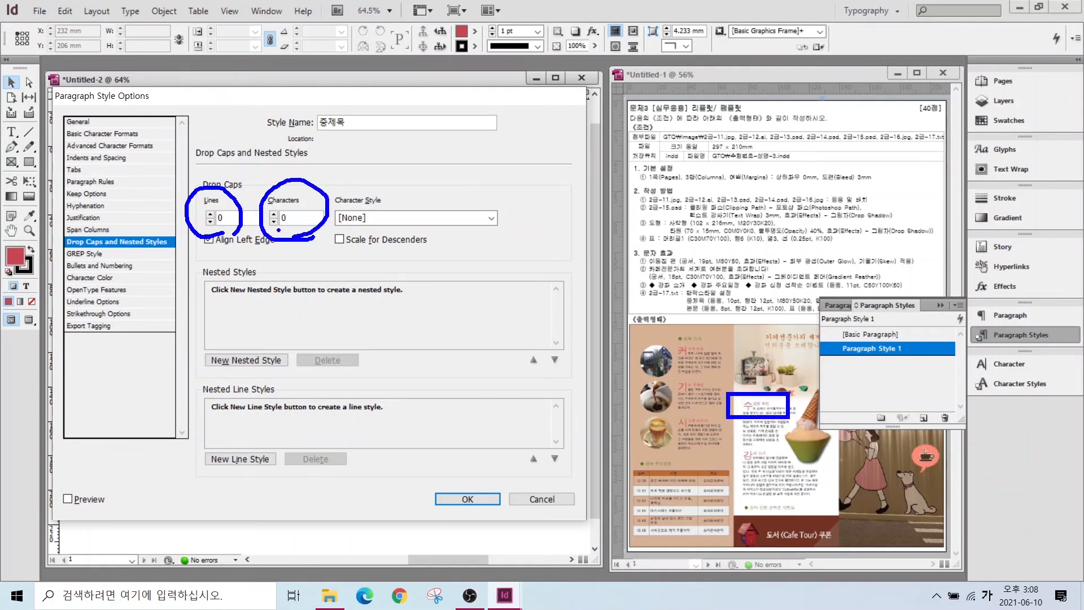
{"action": "key", "text": "Escape"}
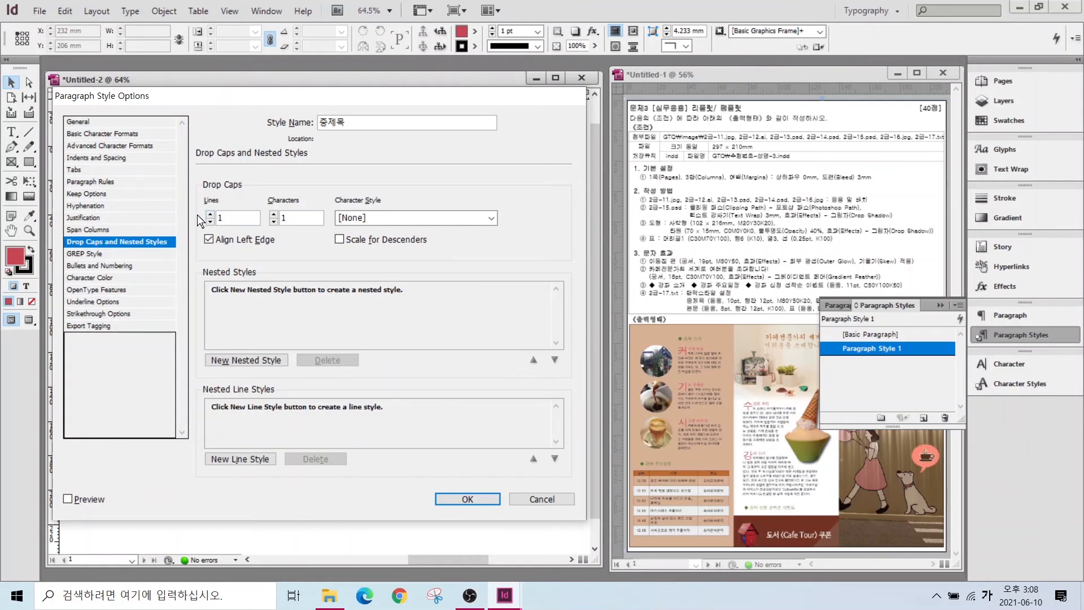
{"action": "left_click", "coordinate": [209, 213]}
{"action": "left_click", "coordinate": [274, 216]}
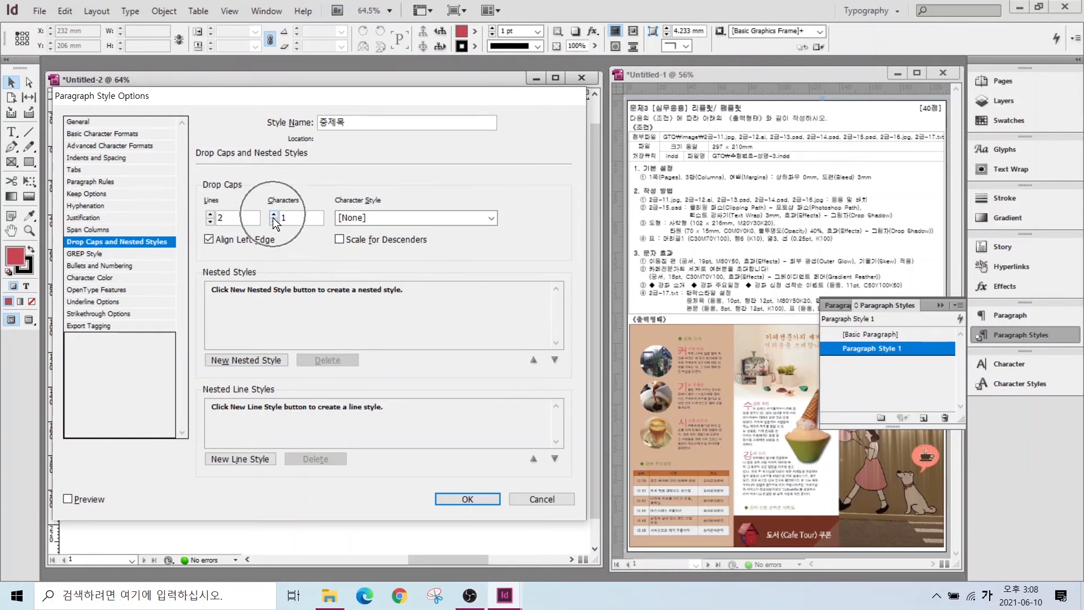
{"action": "left_click", "coordinate": [467, 498]}
- Add a 본문 paragraph style with 8 pt size and 12 pt leading
{"action": "left_click", "coordinate": [876, 333]}
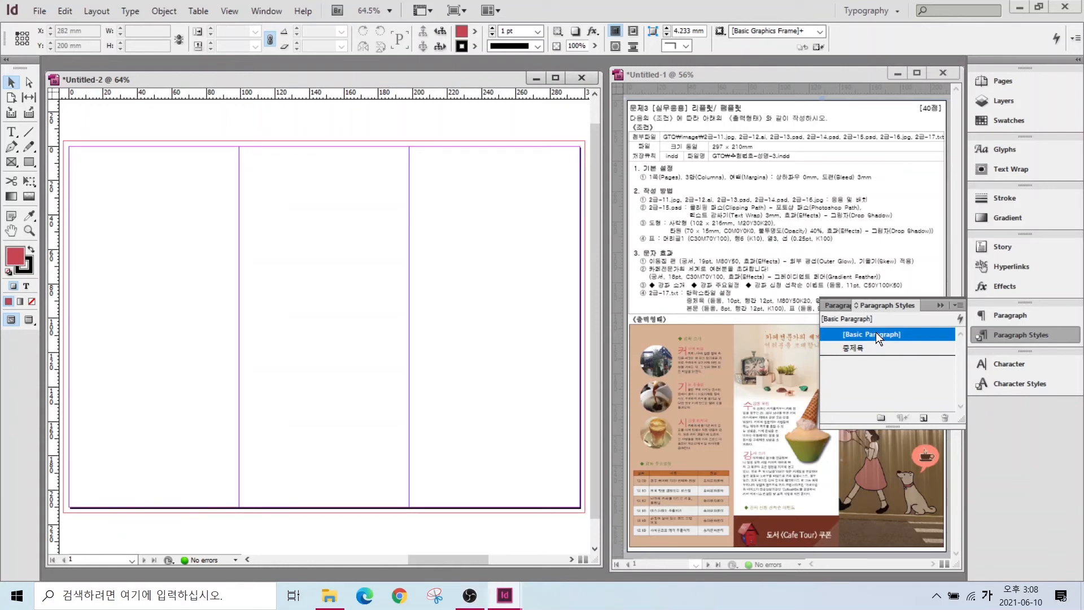
{"action": "left_click", "coordinate": [923, 418]}
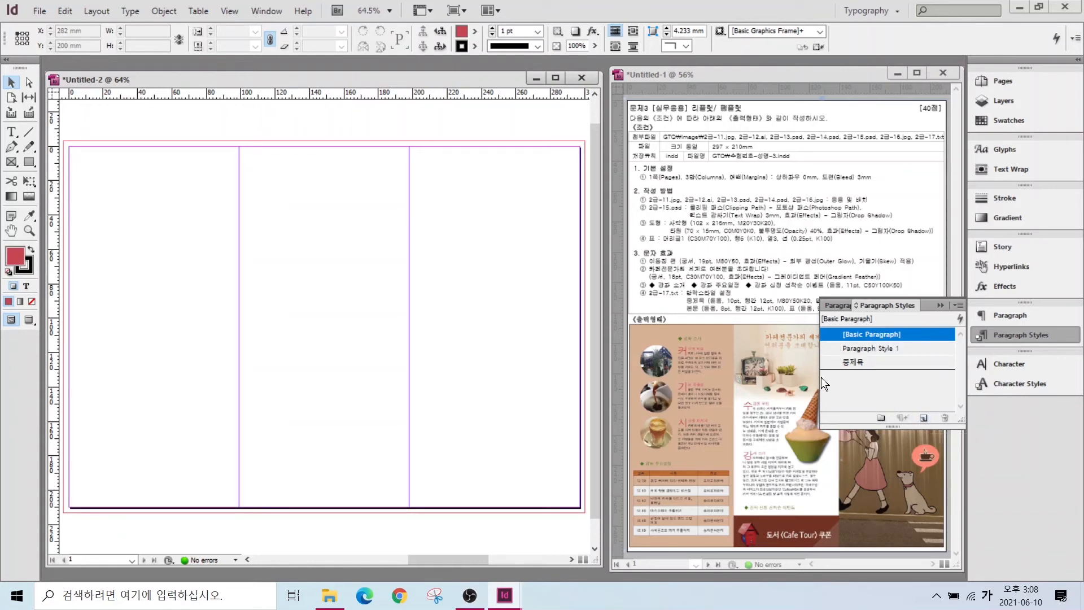
{"action": "double_click", "coordinate": [916, 348]}
{"action": "type", "text": "본문"}
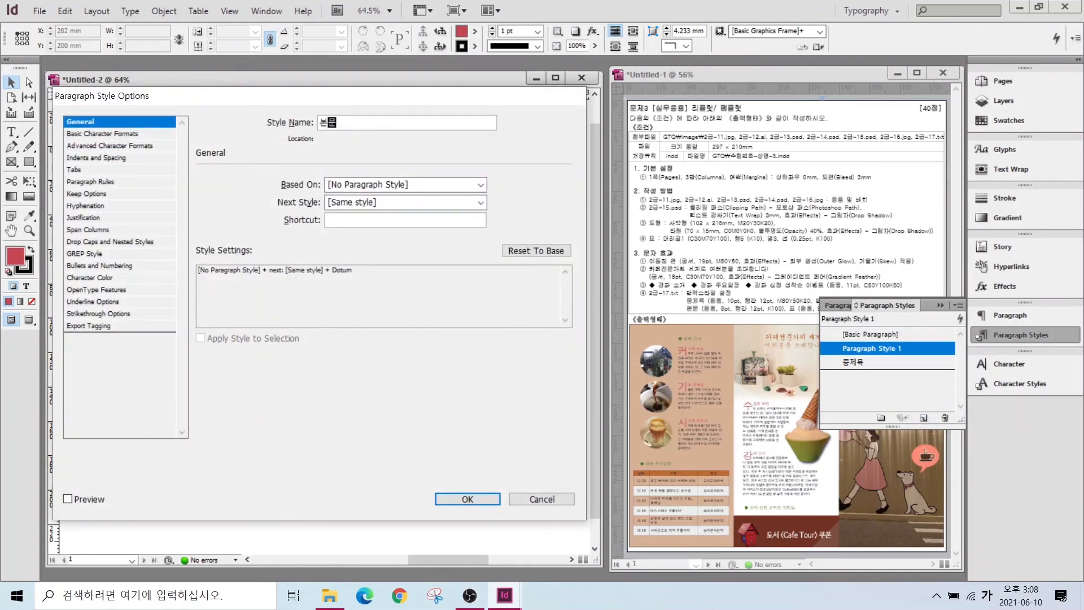
{"action": "left_click", "coordinate": [93, 134]}
{"action": "left_click", "coordinate": [259, 231]}
{"action": "left_click", "coordinate": [259, 231]}
{"action": "left_click", "coordinate": [259, 231]}
{"action": "left_click", "coordinate": [259, 231]}
{"action": "left_click", "coordinate": [402, 224]}
{"action": "left_click", "coordinate": [401, 224]}
{"action": "left_click", "coordinate": [402, 224]}
{"action": "left_click", "coordinate": [468, 499]}
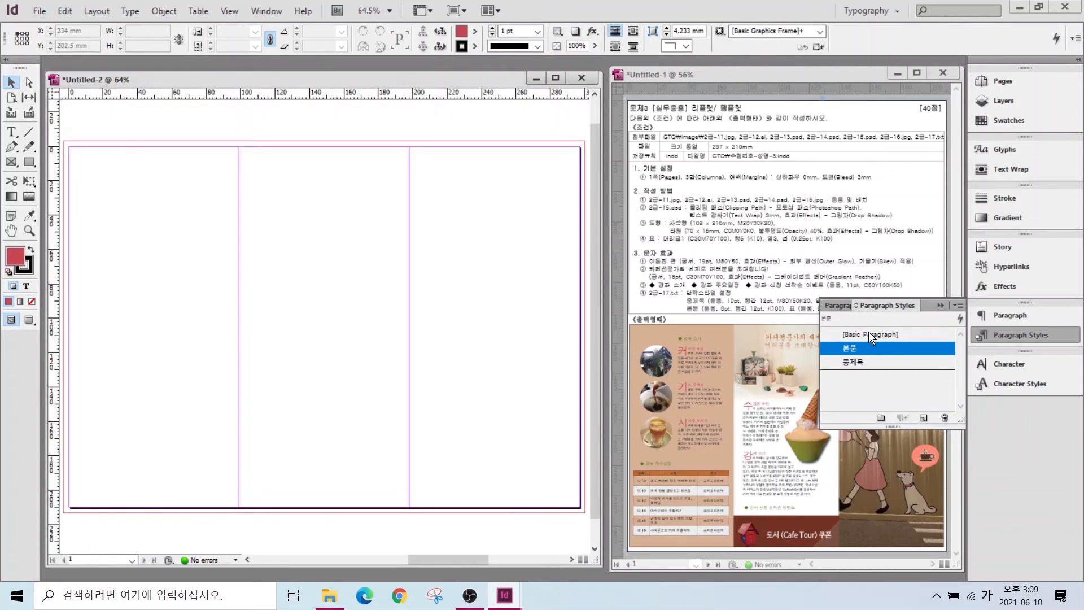
- Add a 표 paragraph style with 11 pt size and adjusted leading
{"action": "left_click", "coordinate": [923, 418]}
{"action": "double_click", "coordinate": [914, 348]}
{"action": "type", "text": "표"}
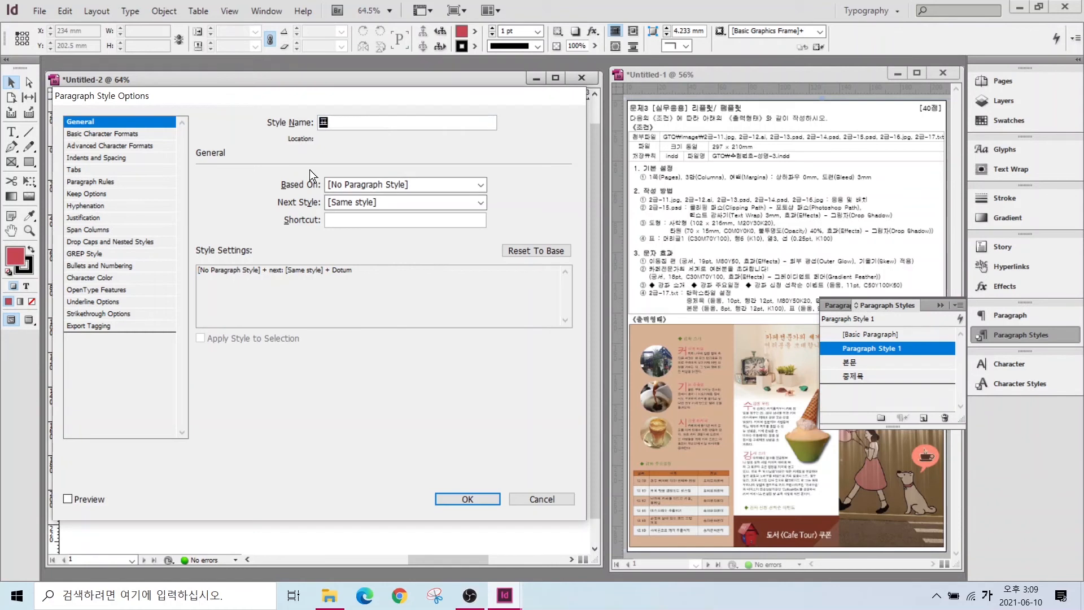
{"action": "left_click", "coordinate": [93, 134]}
{"action": "left_click", "coordinate": [259, 231]}
{"action": "left_click", "coordinate": [401, 224]}
{"action": "left_click", "coordinate": [467, 499]}
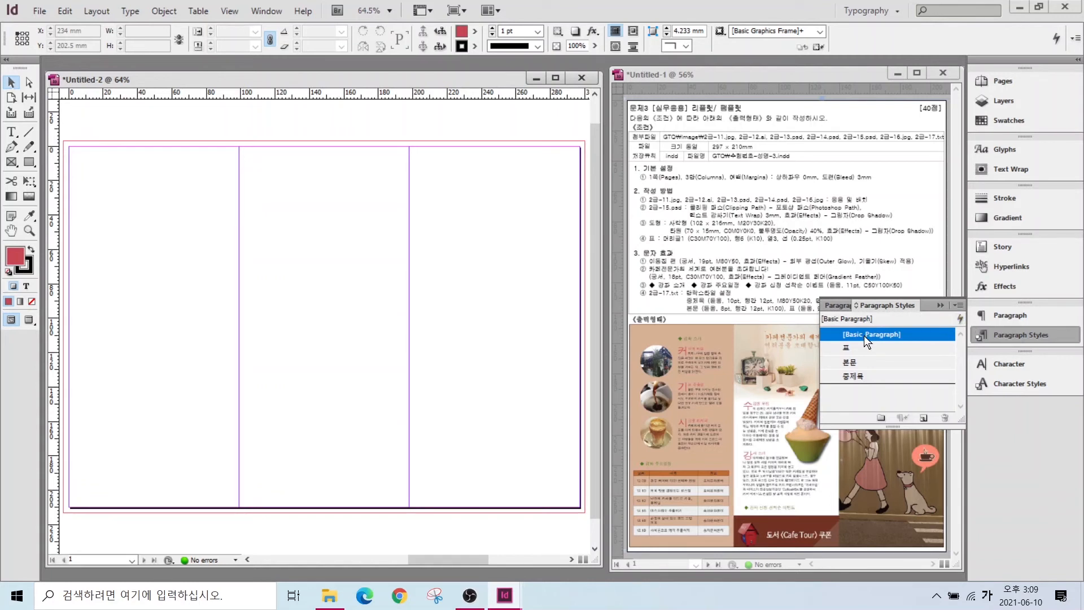
{"action": "left_click", "coordinate": [309, 280]}
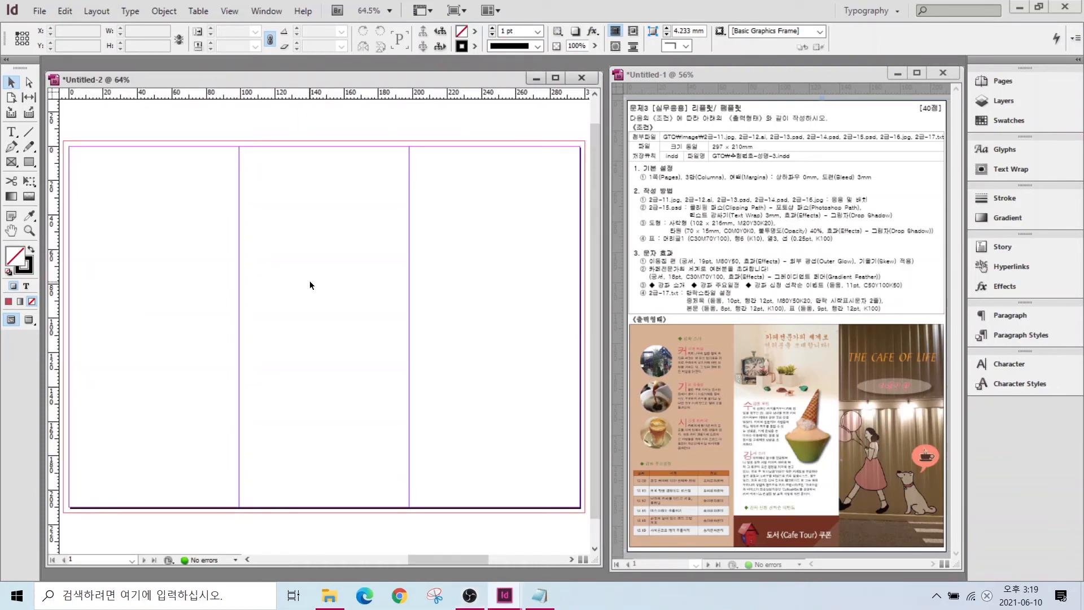
- Place the woman-and-dog photo 2급-11.jpg, cropped to fill the right column
{"action": "key", "text": "ctrl+d"}
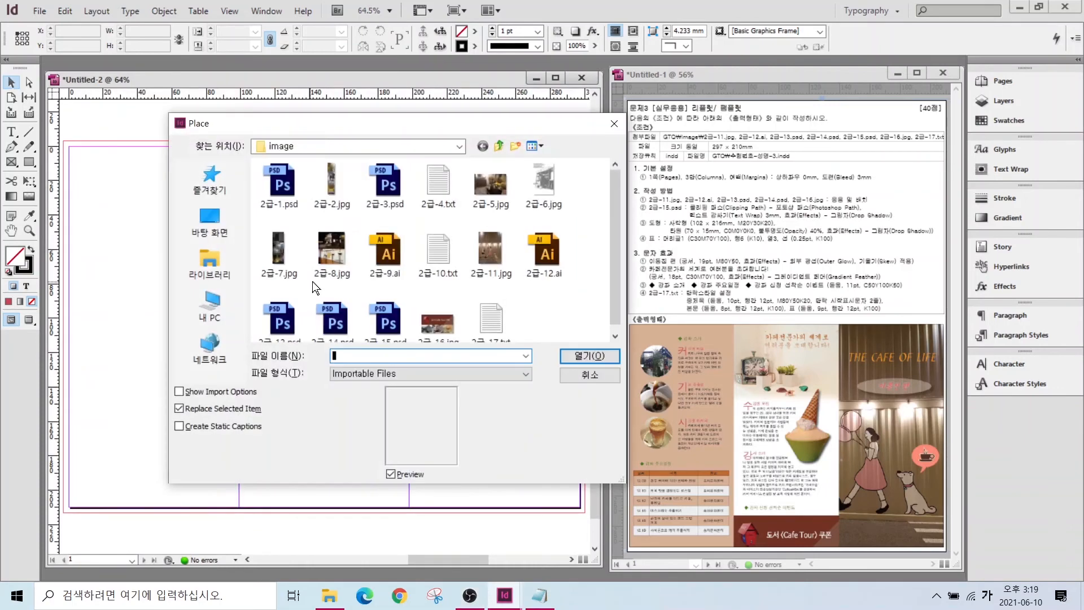
{"action": "left_click", "coordinate": [491, 243]}
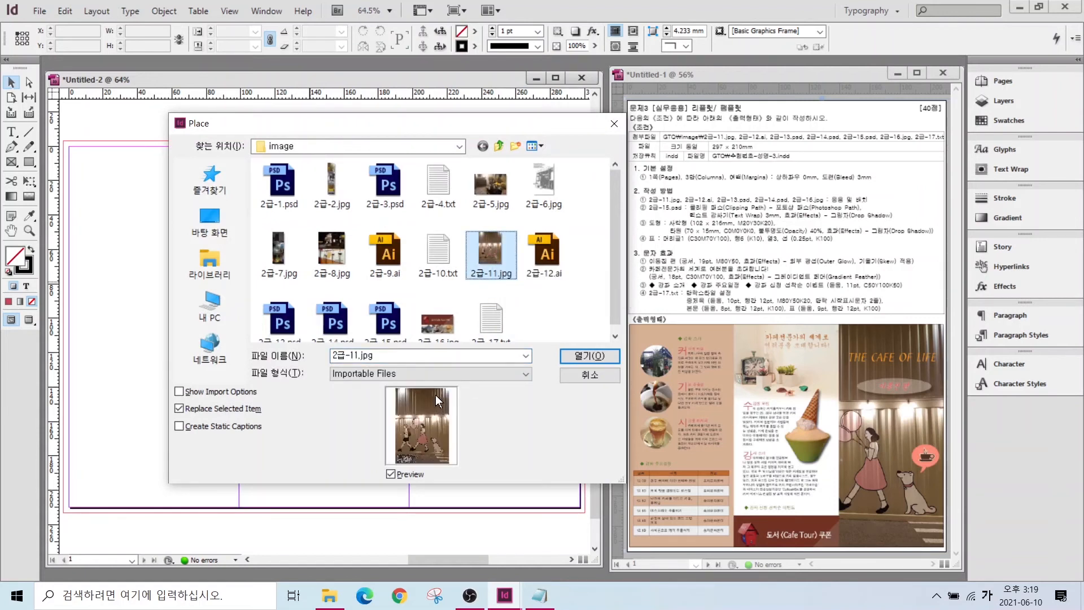
{"action": "mouse_move", "coordinate": [421, 489]}
{"action": "left_mouse_down"}
{"action": "mouse_move", "coordinate": [377, 455]}
{"action": "mouse_move", "coordinate": [409, 407]}
{"action": "mouse_move", "coordinate": [451, 454]}
{"action": "mouse_move", "coordinate": [419, 488]}
{"action": "left_mouse_up"}
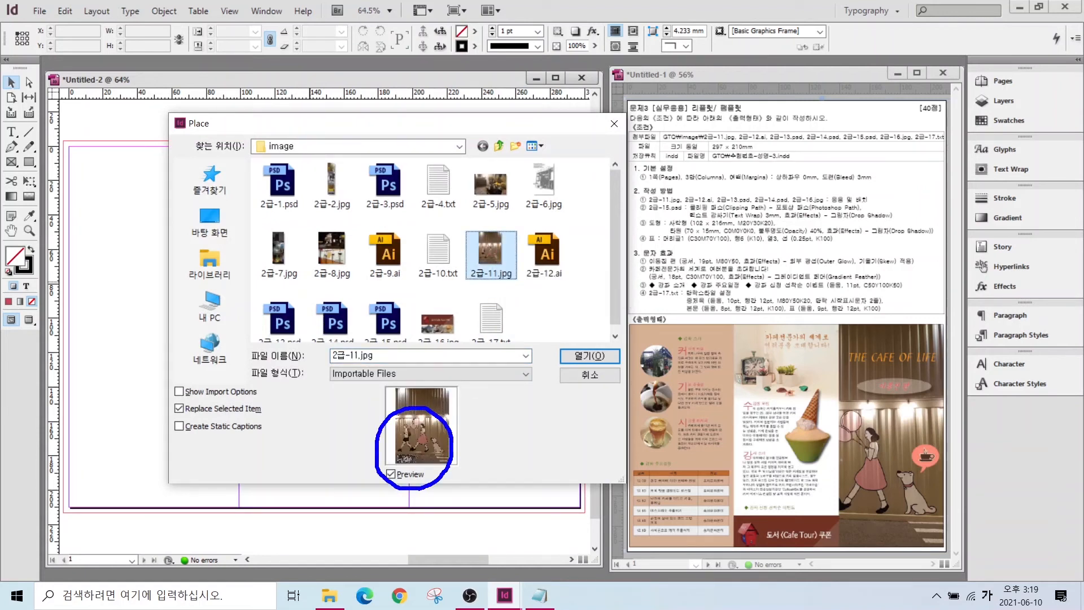
{"action": "mouse_move", "coordinate": [894, 499]}
{"action": "left_mouse_down"}
{"action": "mouse_move", "coordinate": [829, 434]}
{"action": "mouse_move", "coordinate": [903, 409]}
{"action": "mouse_move", "coordinate": [917, 454]}
{"action": "mouse_move", "coordinate": [895, 500]}
{"action": "left_mouse_up"}
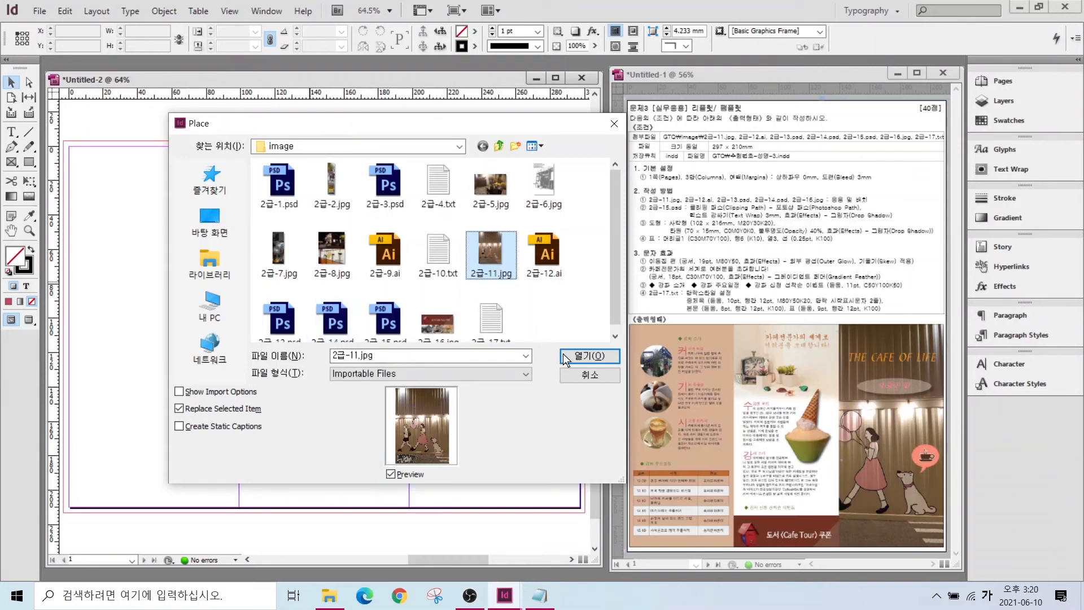
{"action": "left_click", "coordinate": [578, 357]}
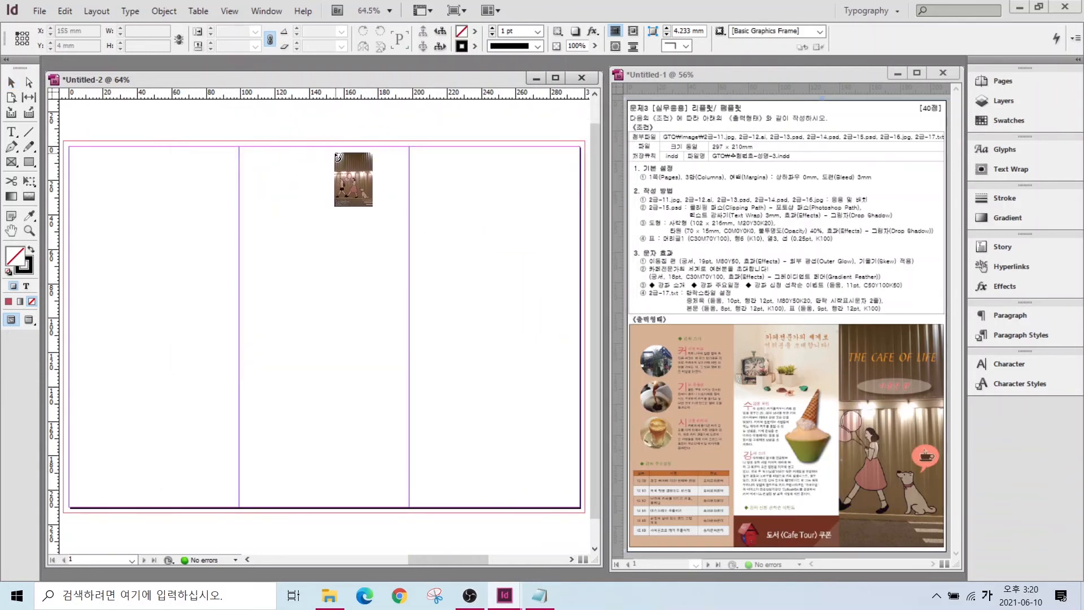
{"action": "left_click_drag", "start_coordinate": [324, 146], "coordinate": [597, 515]}
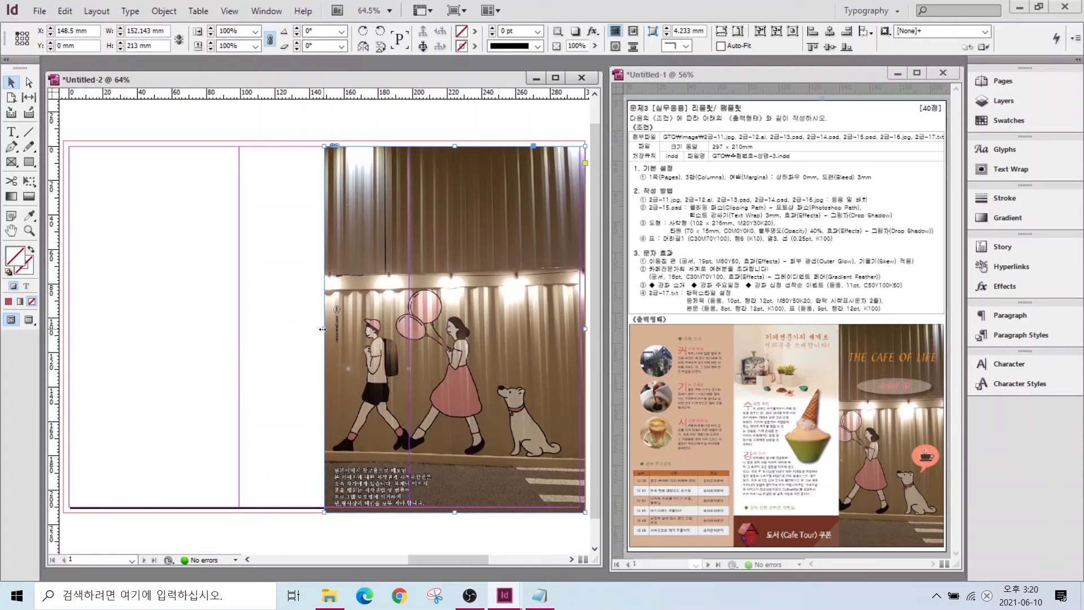
{"action": "left_click_drag", "start_coordinate": [322, 329], "coordinate": [409, 323]}
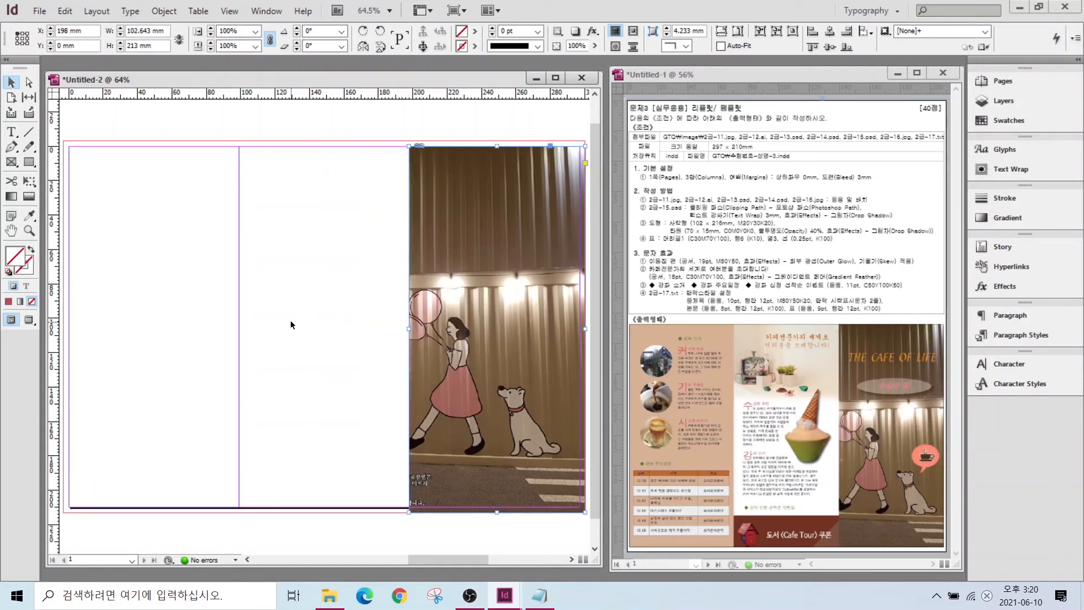
- Place the THE CAFE OF LIFE title graphic 2급-12.ai near the right column's top
{"action": "key", "text": "ctrl+d"}
{"action": "left_click", "coordinate": [534, 256]}
{"action": "left_click", "coordinate": [610, 351]}
{"action": "left_click_drag", "start_coordinate": [431, 209], "coordinate": [566, 246]}
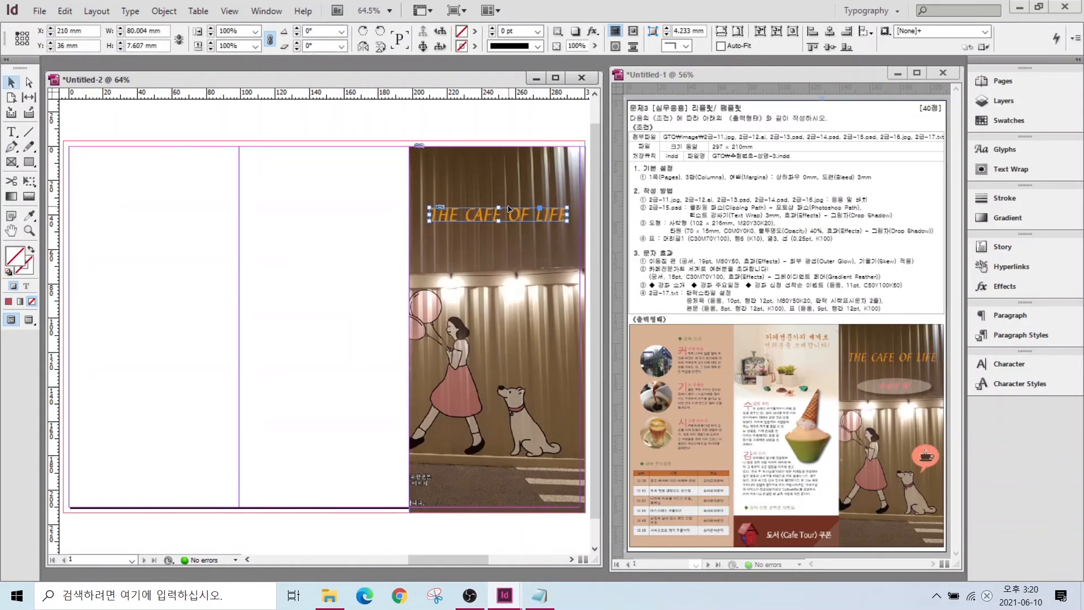
{"action": "left_click", "coordinate": [290, 210]}
- Place the coffee speech-bubble image above the dog
{"action": "key", "text": "ctrl+d"}
{"action": "left_click", "coordinate": [277, 322]}
{"action": "left_click", "coordinate": [590, 354]}
{"action": "left_click_drag", "start_coordinate": [514, 337], "coordinate": [559, 429]}
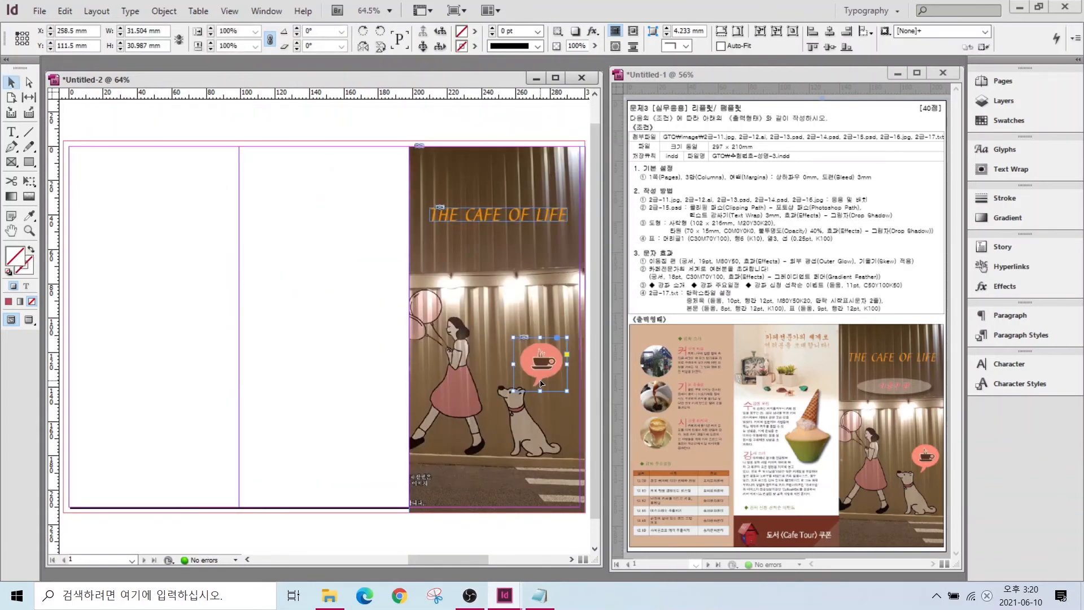
- Load 2급-14.psd for placing
{"action": "key", "text": "ctrl+d"}
{"action": "left_click", "coordinate": [332, 320]}
{"action": "left_click", "coordinate": [590, 355]}
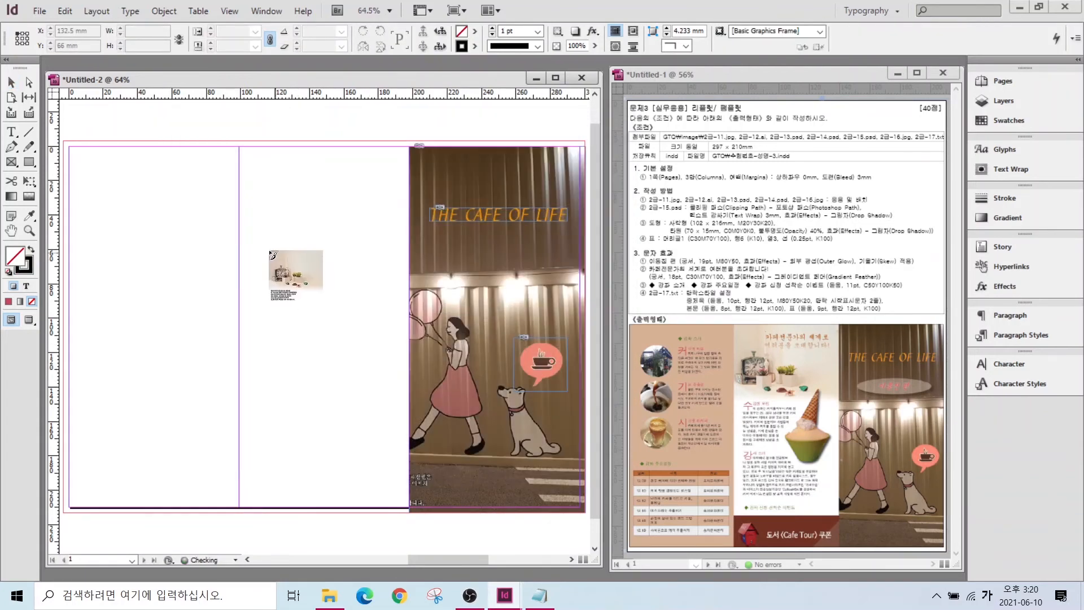
- Place the shelf photo across the middle column top and the ice cream image (about 61 × 88 mm) below
{"action": "left_click_drag", "start_coordinate": [239, 146], "coordinate": [411, 263]}
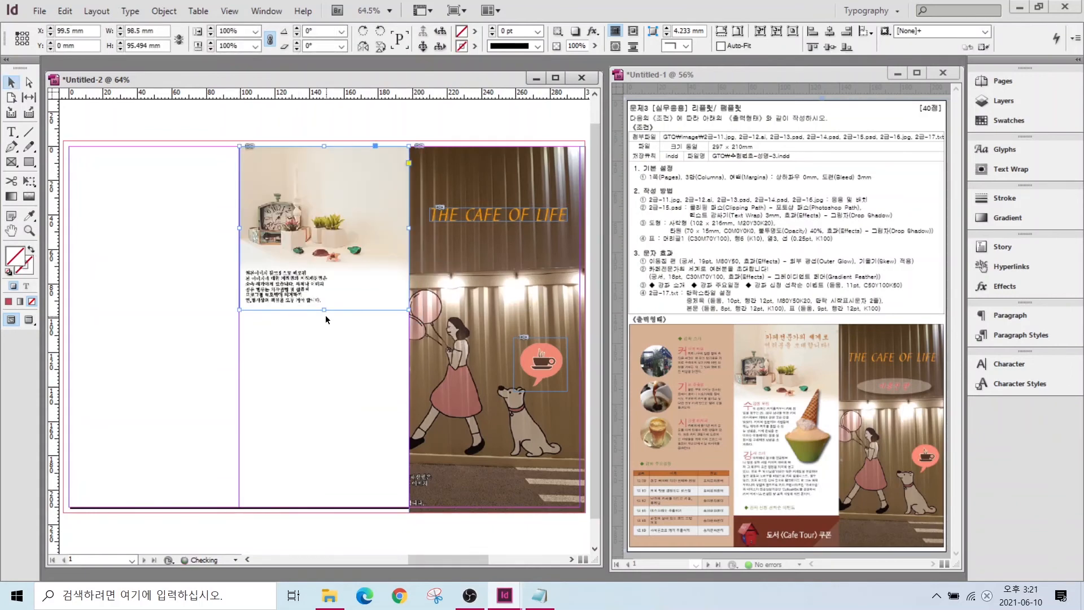
{"action": "key", "text": "ctrl+d"}
{"action": "left_click", "coordinate": [387, 266]}
{"action": "double_click", "coordinate": [387, 266]}
{"action": "left_click_drag", "start_coordinate": [304, 243], "coordinate": [409, 394]}
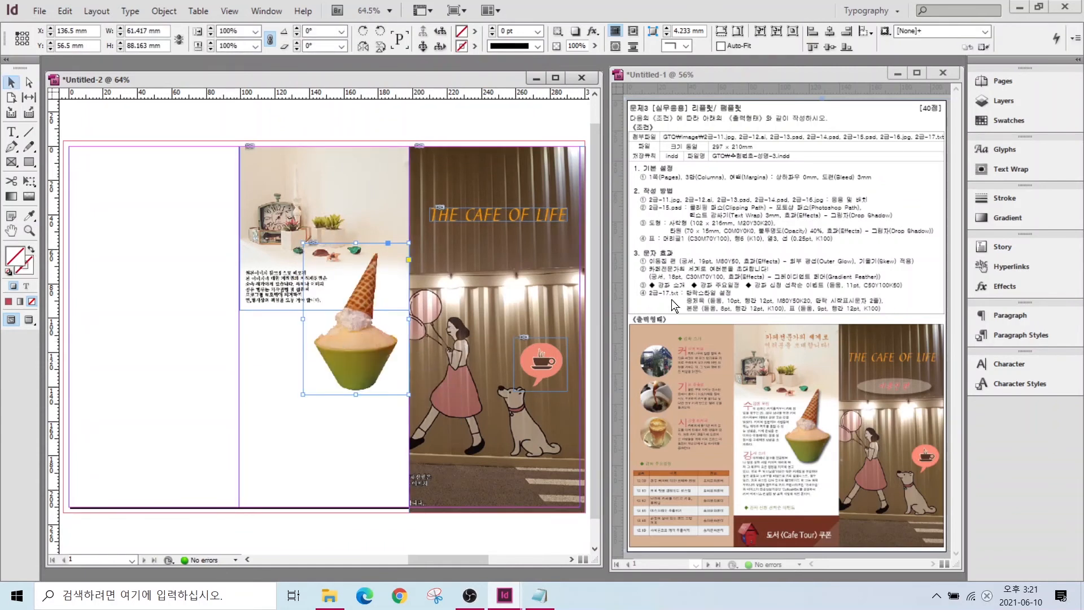
- Circle the ice cream on screen to highlight it, then clear the annotation
{"action": "left_click_drag", "start_coordinate": [366, 250], "coordinate": [312, 309]}
{"action": "mouse_move", "coordinate": [310, 363]}
{"action": "left_mouse_down"}
{"action": "mouse_move", "coordinate": [354, 398]}
{"action": "mouse_move", "coordinate": [384, 387]}
{"action": "mouse_move", "coordinate": [399, 337]}
{"action": "mouse_move", "coordinate": [386, 302]}
{"action": "mouse_move", "coordinate": [392, 257]}
{"action": "left_mouse_up"}
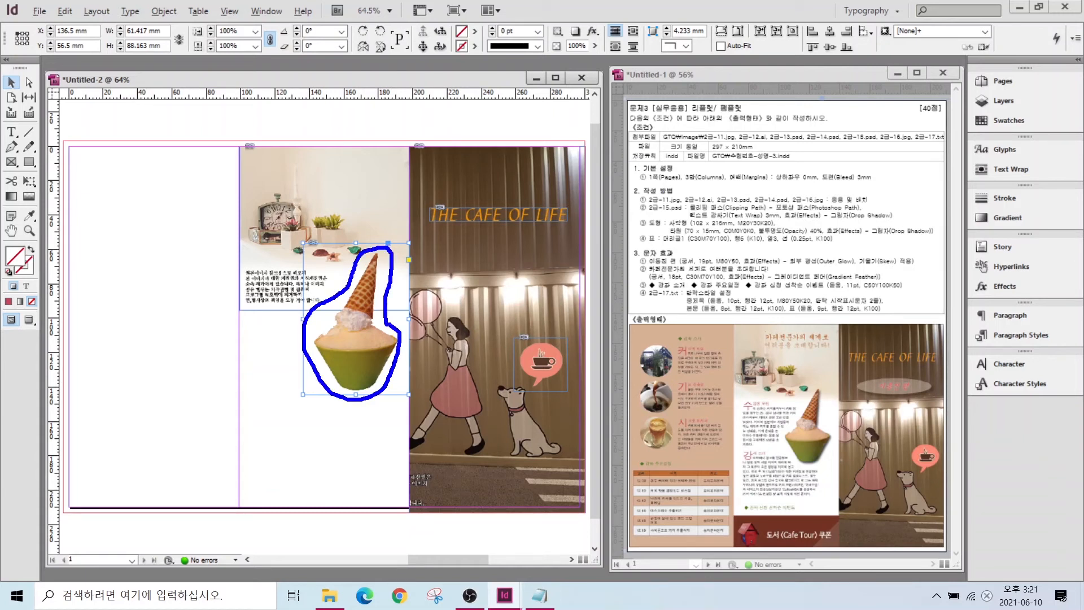
{"action": "key", "text": "Escape"}
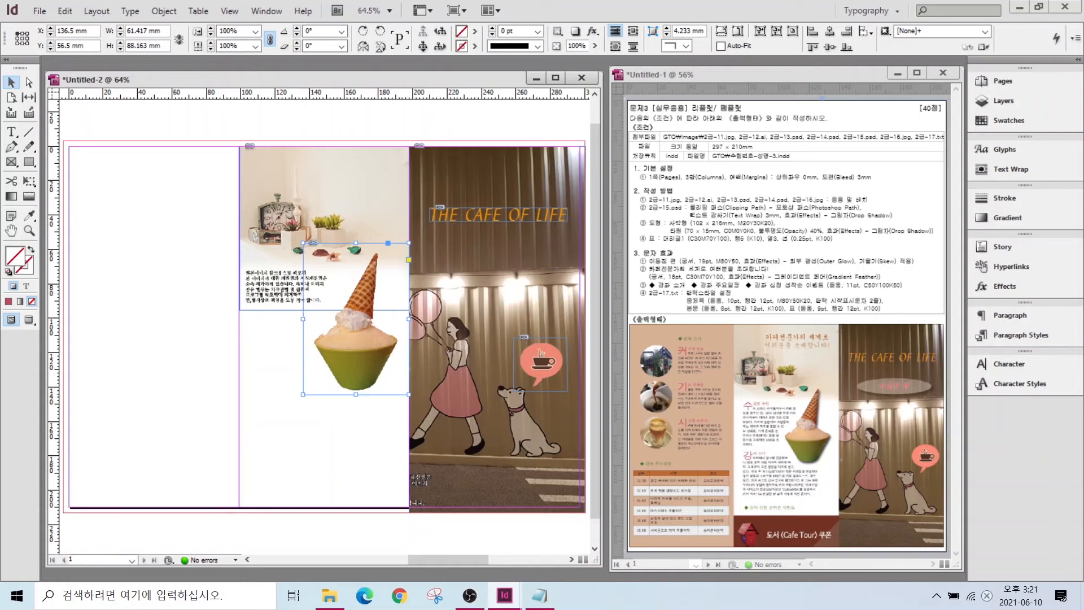
- Set the ice cream's clipping path type to Photoshop Path (패스 1)
{"action": "left_click", "coordinate": [356, 318]}
{"action": "left_click", "coordinate": [164, 10]}
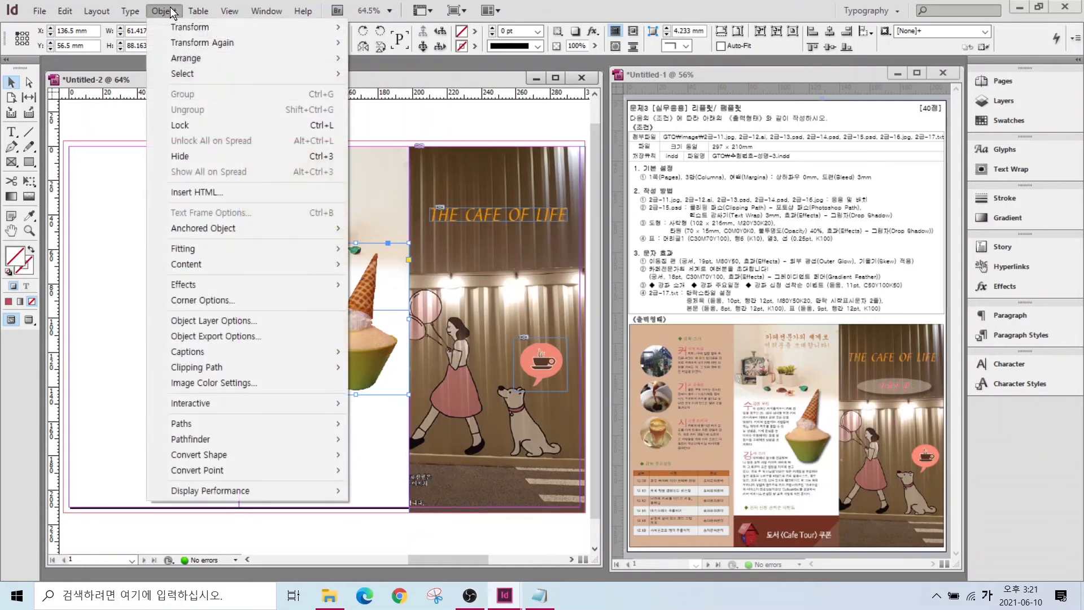
{"action": "mouse_move", "coordinate": [189, 370]}
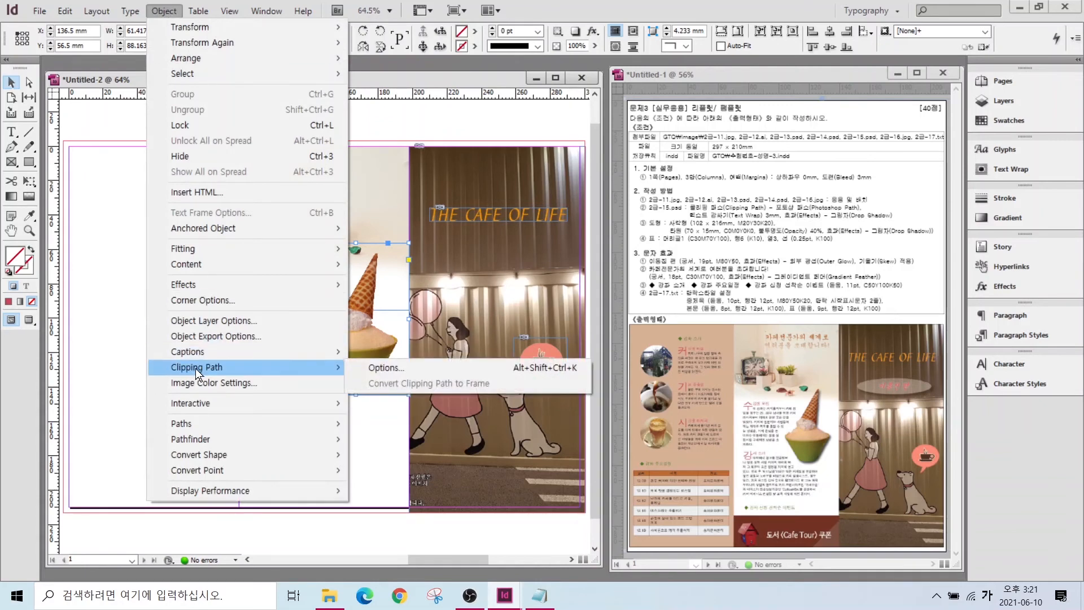
{"action": "left_click", "coordinate": [388, 368]}
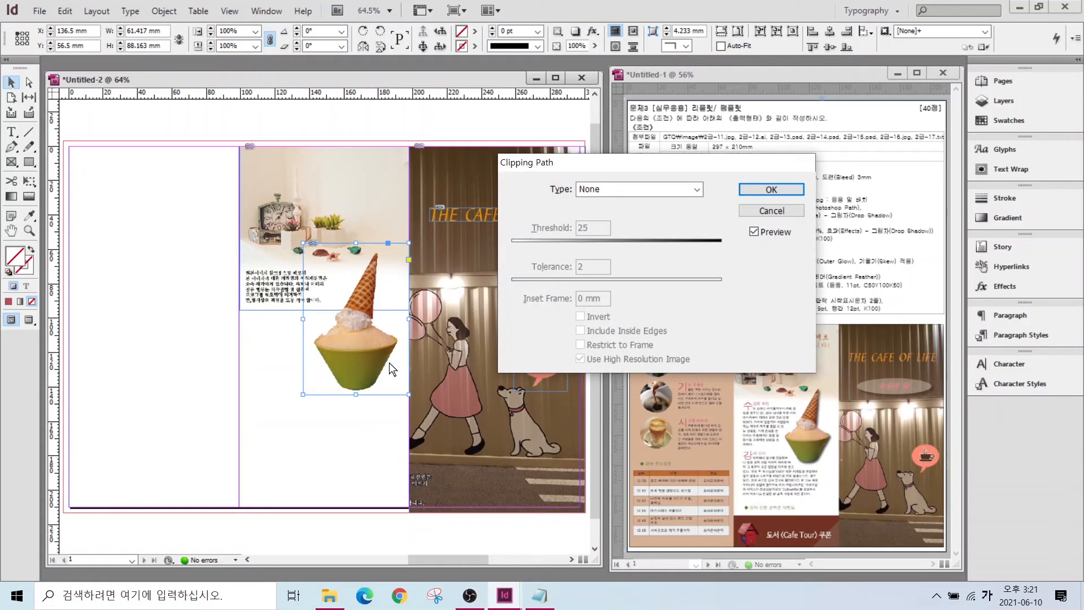
{"action": "left_click", "coordinate": [603, 190]}
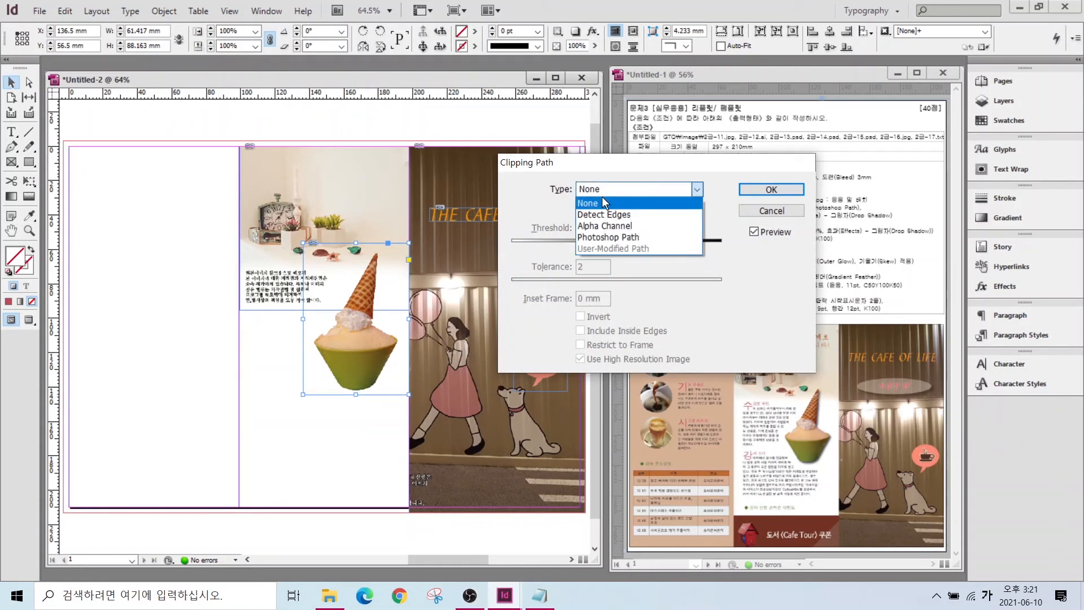
{"action": "left_click", "coordinate": [601, 240]}
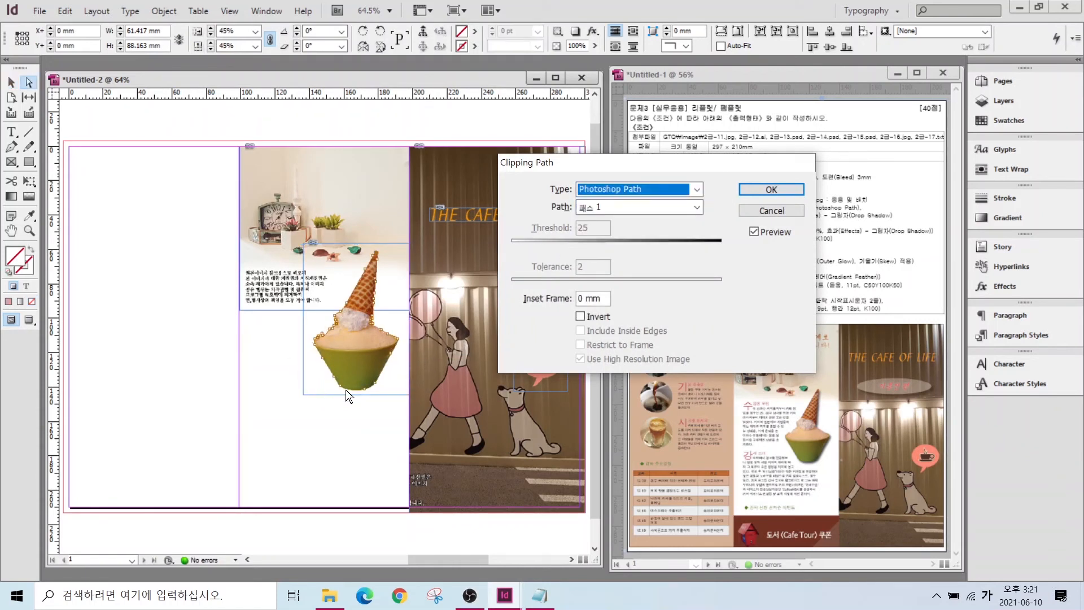
{"action": "left_click", "coordinate": [757, 187]}
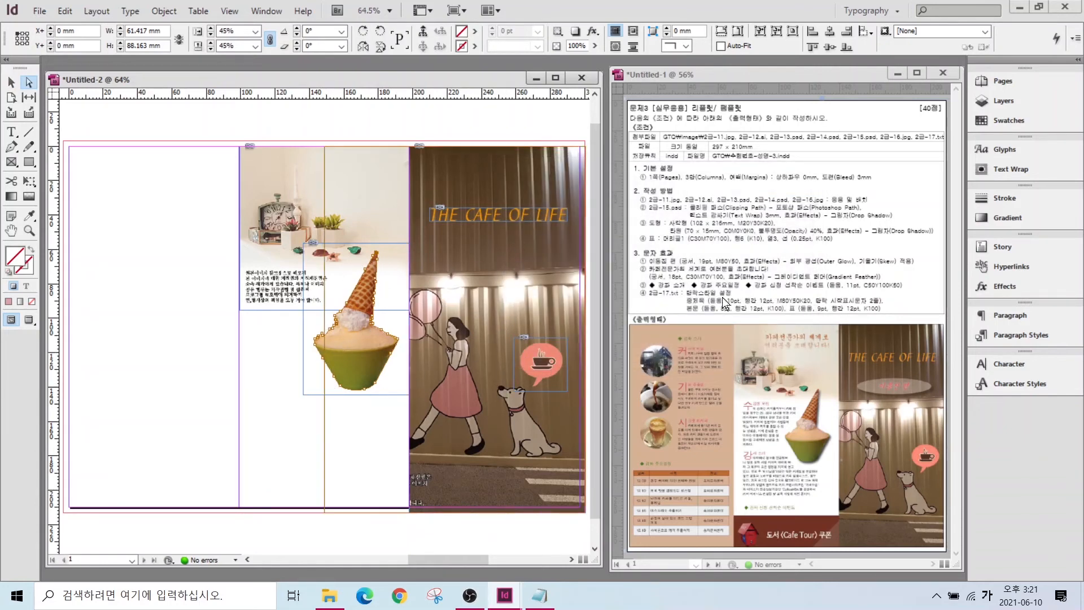
- Wrap text around the ice cream's shape with a 3 mm offset, contour Same as Clipping
{"action": "left_click", "coordinate": [994, 169]}
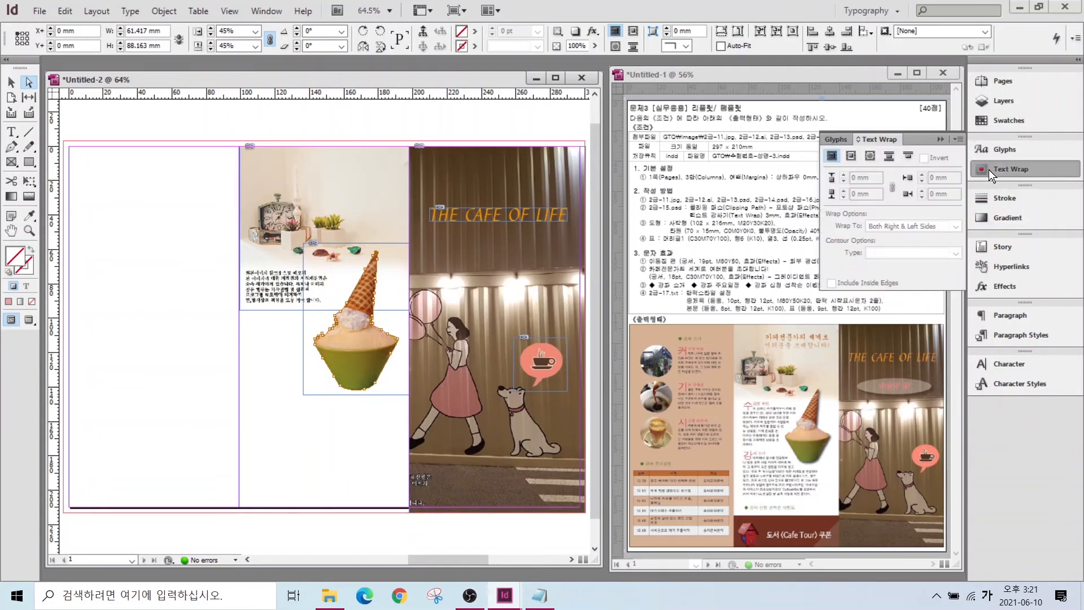
{"action": "left_click", "coordinate": [871, 156]}
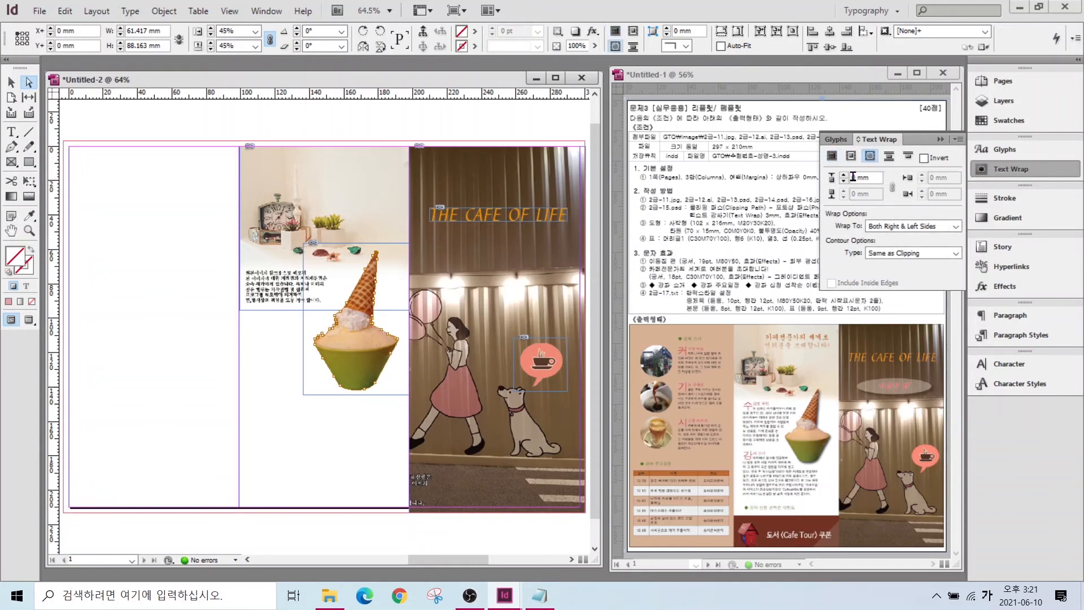
{"action": "left_click", "coordinate": [843, 173]}
{"action": "left_click", "coordinate": [843, 173]}
{"action": "left_click", "coordinate": [843, 173]}
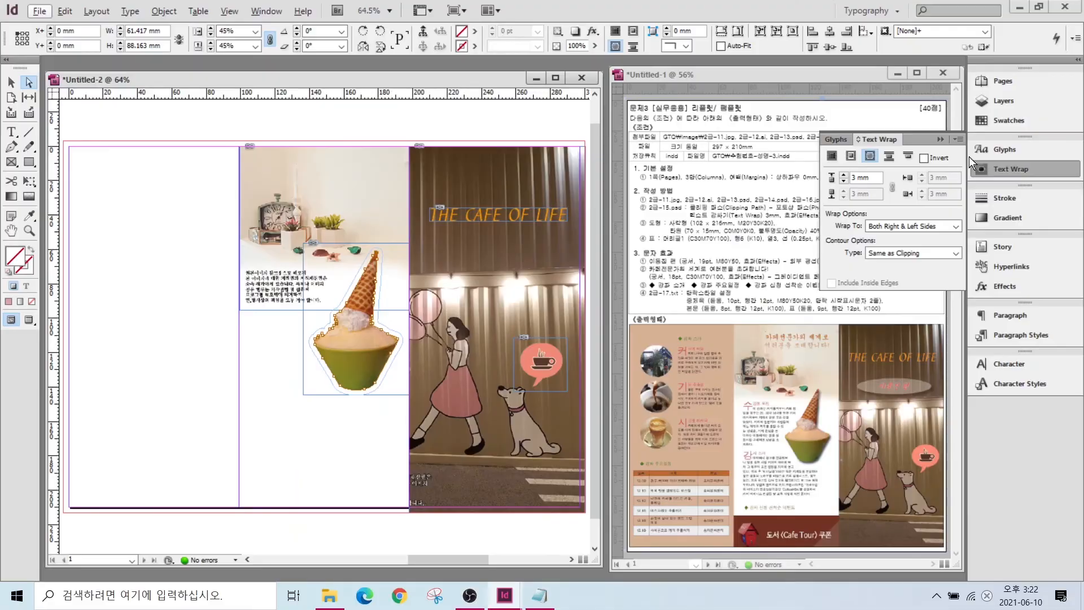
{"action": "left_click", "coordinate": [254, 367]}
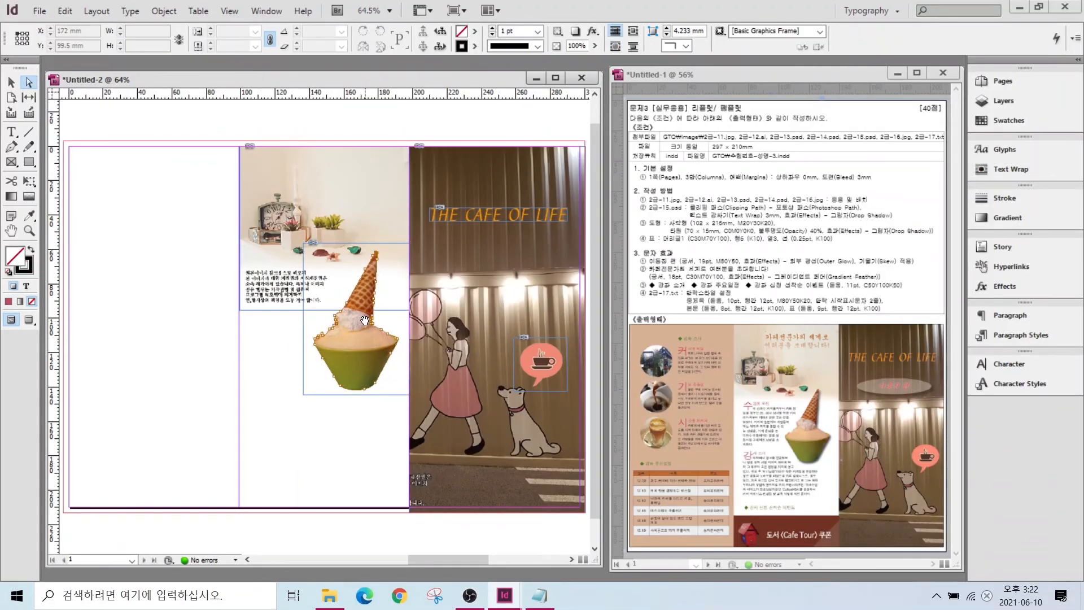
- Add a drop shadow to the ice cream image with default settings
{"action": "left_click", "coordinate": [346, 344]}
{"action": "right_click", "coordinate": [346, 344]}
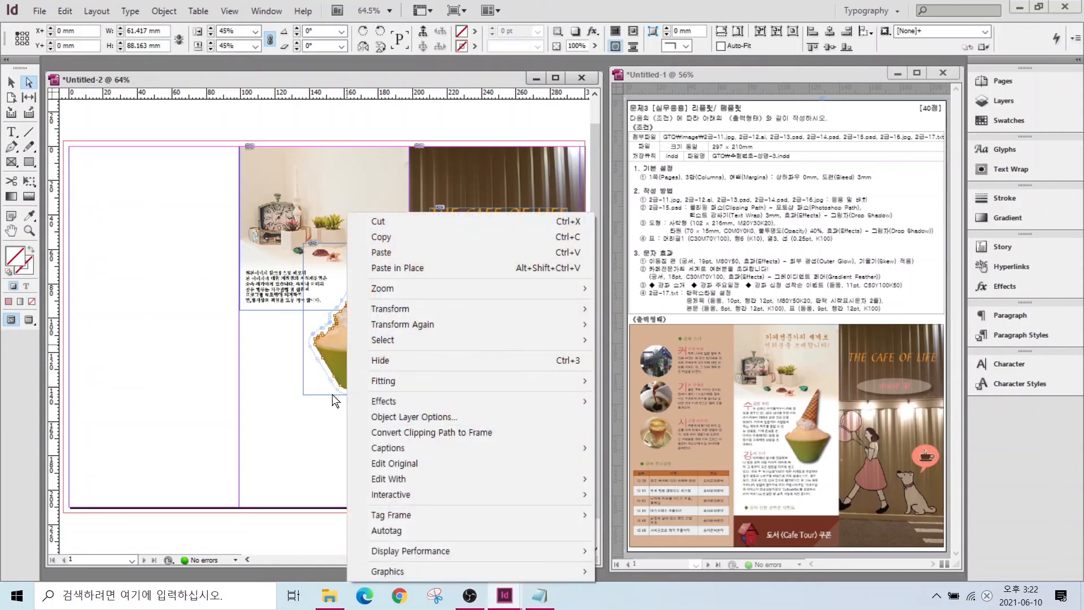
{"action": "mouse_move", "coordinate": [388, 400]}
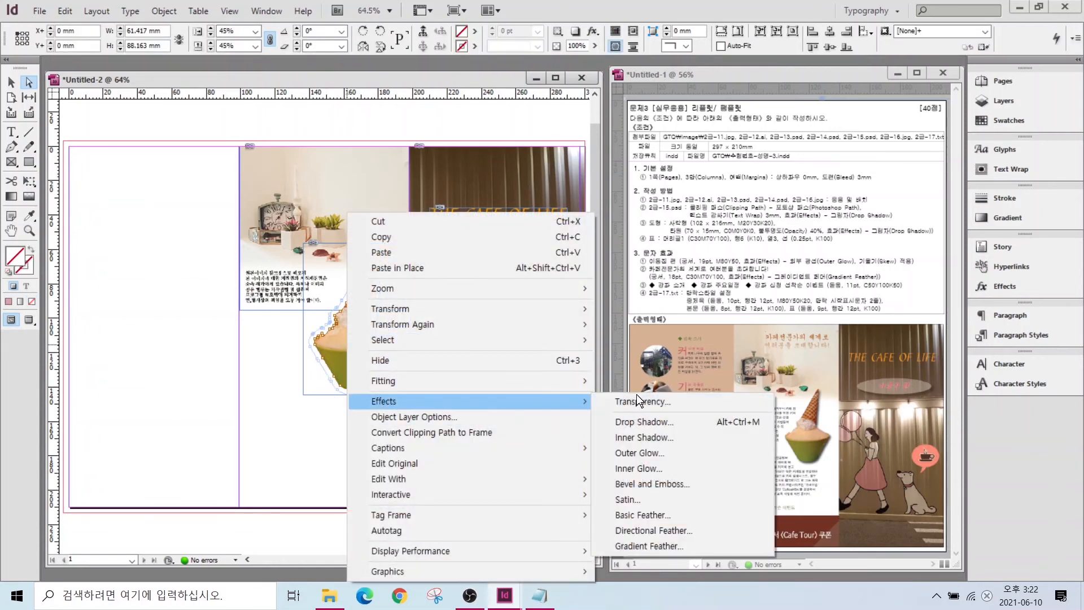
{"action": "left_click", "coordinate": [639, 421]}
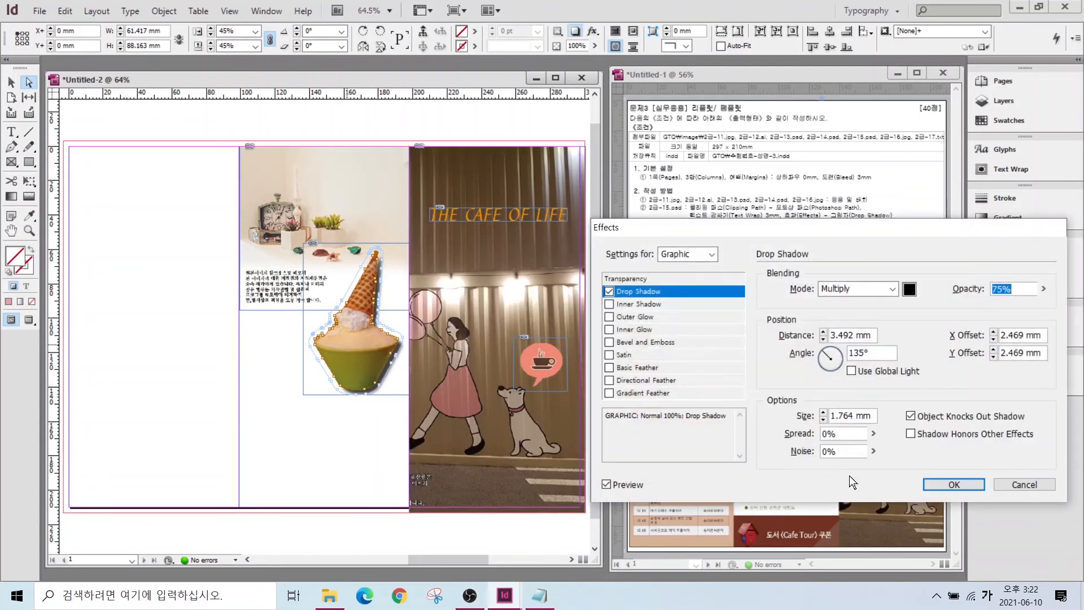
{"action": "left_click", "coordinate": [954, 484]}
- Choose the coupon image 2급-16.jpg in the Place dialog
{"action": "left_click", "coordinate": [171, 358]}
{"action": "key", "text": "ctrl+d"}
{"action": "left_click", "coordinate": [435, 316]}
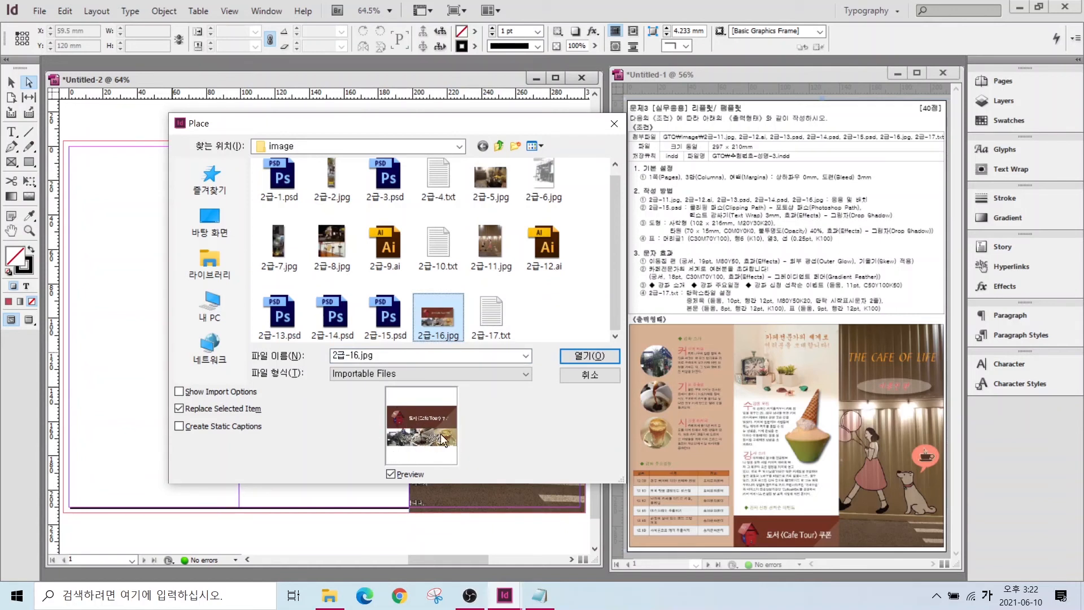
- Point out the coupon banner and round photos in the sample layout
{"action": "mouse_move", "coordinate": [802, 547]}
{"action": "left_mouse_down"}
{"action": "mouse_move", "coordinate": [777, 560]}
{"action": "mouse_move", "coordinate": [728, 546]}
{"action": "mouse_move", "coordinate": [748, 512]}
{"action": "mouse_move", "coordinate": [799, 528]}
{"action": "mouse_move", "coordinate": [798, 553]}
{"action": "left_mouse_up"}
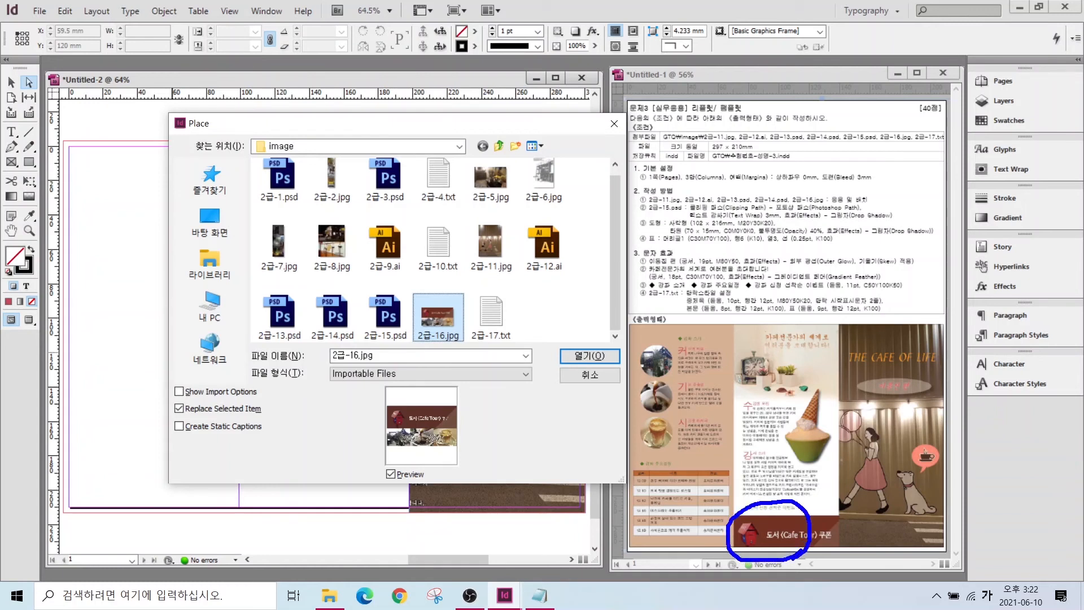
{"action": "mouse_move", "coordinate": [698, 309]}
{"action": "left_mouse_down"}
{"action": "mouse_move", "coordinate": [659, 359]}
{"action": "mouse_move", "coordinate": [657, 390]}
{"action": "left_mouse_up"}
{"action": "left_click_drag", "start_coordinate": [696, 450], "coordinate": [658, 434]}
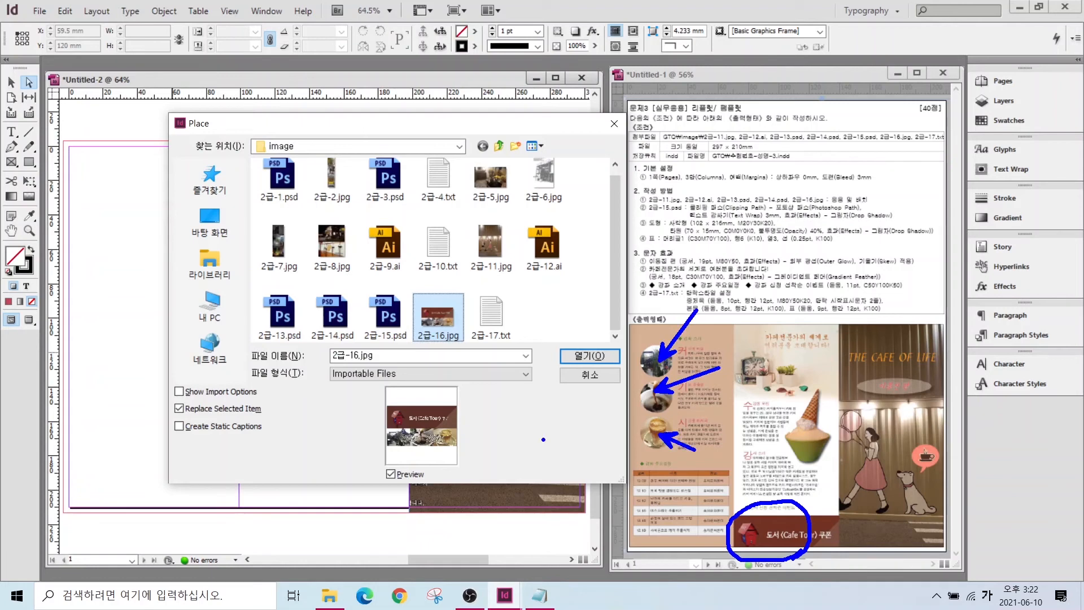
{"action": "key", "text": "Escape"}
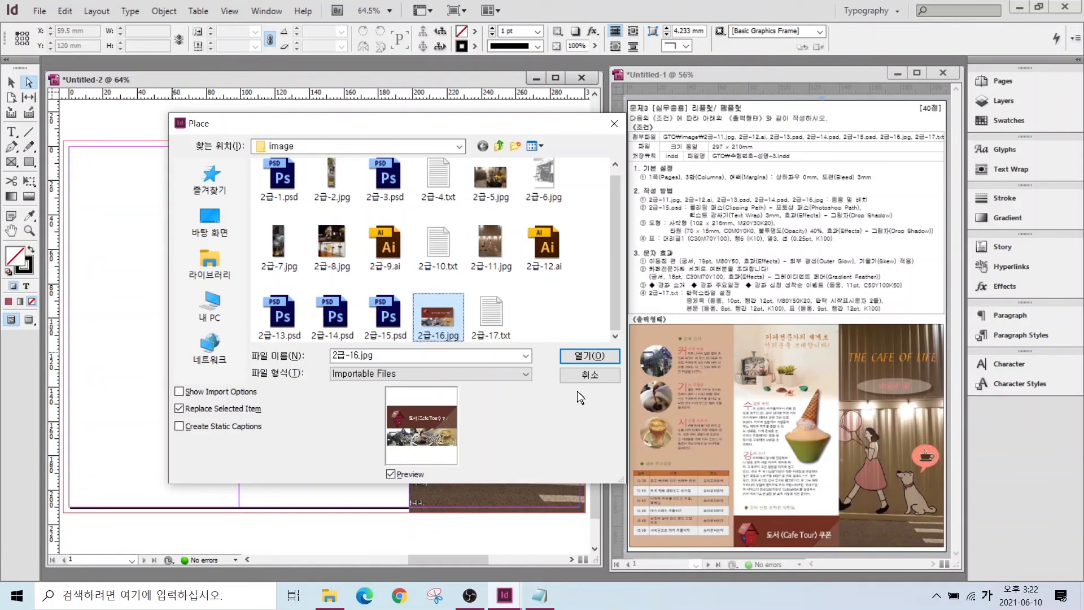
- Place 2급-16.jpg in the middle column, crop it to the red banner strip, and move it to the page bottom
{"action": "left_click", "coordinate": [574, 358]}
{"action": "left_click_drag", "start_coordinate": [240, 411], "coordinate": [408, 499]}
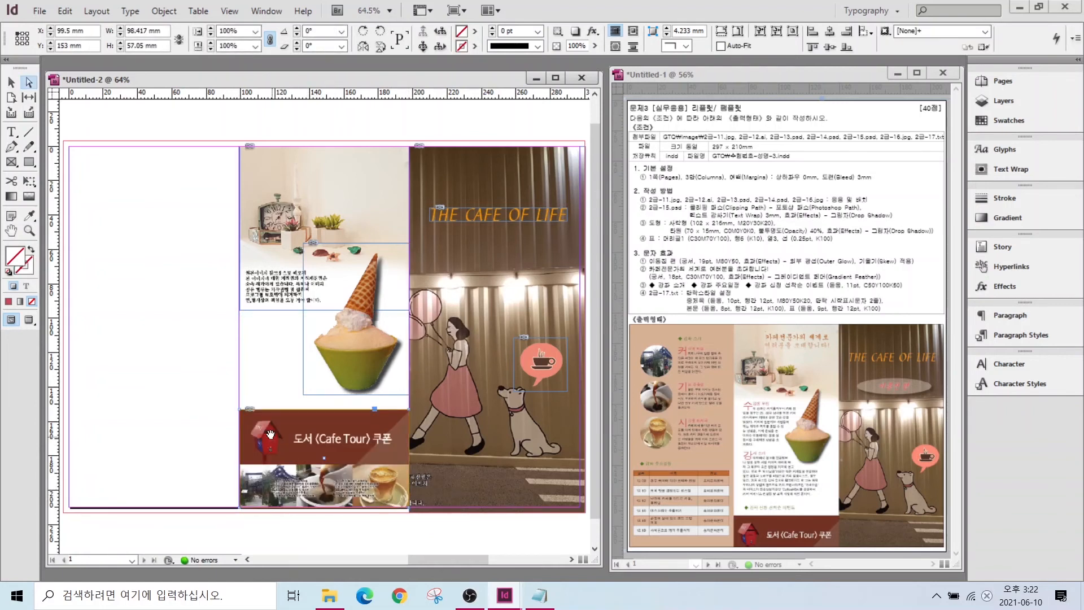
{"action": "key", "text": "v"}
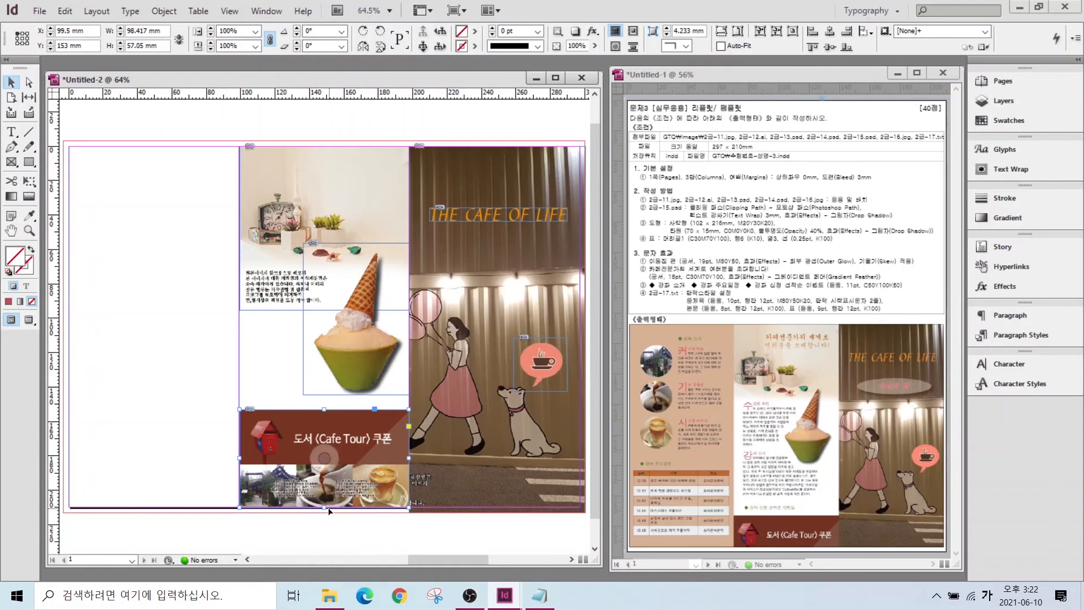
{"action": "left_click_drag", "start_coordinate": [324, 506], "coordinate": [324, 462]}
{"action": "left_click_drag", "start_coordinate": [264, 432], "coordinate": [264, 479]}
{"action": "left_click", "coordinate": [449, 529]}
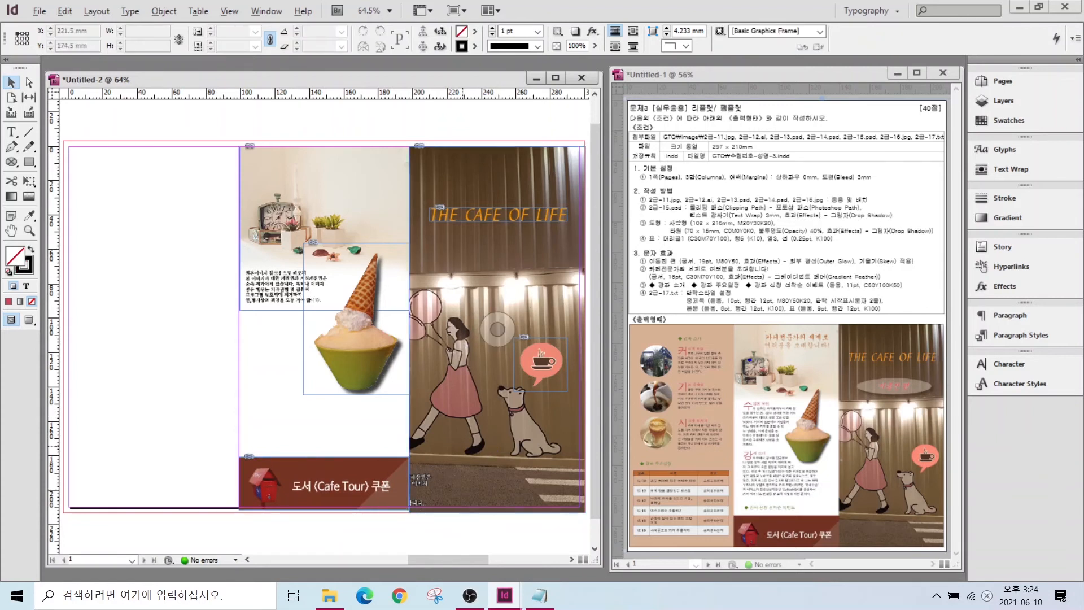
{"action": "mouse_move", "coordinate": [668, 355]}
{"action": "left_mouse_down"}
{"action": "mouse_move", "coordinate": [727, 309]}
{"action": "mouse_move", "coordinate": [729, 295]}
{"action": "left_mouse_up"}
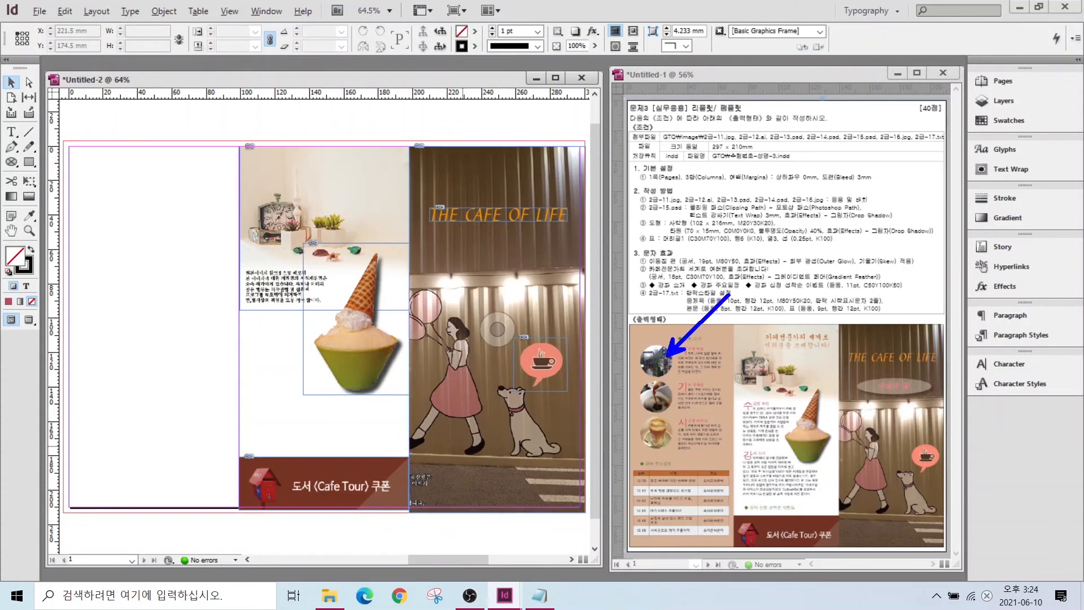
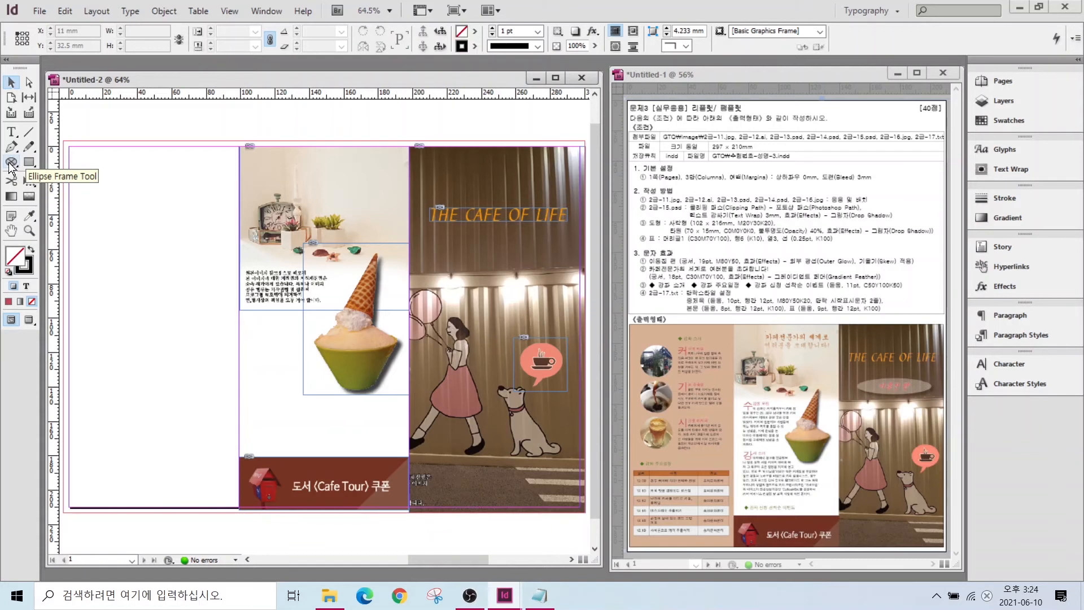
- Draw a circular frame near the top of the left panel and place 2급-16.jpg in it
{"action": "left_click_drag", "start_coordinate": [10, 163], "coordinate": [56, 175]}
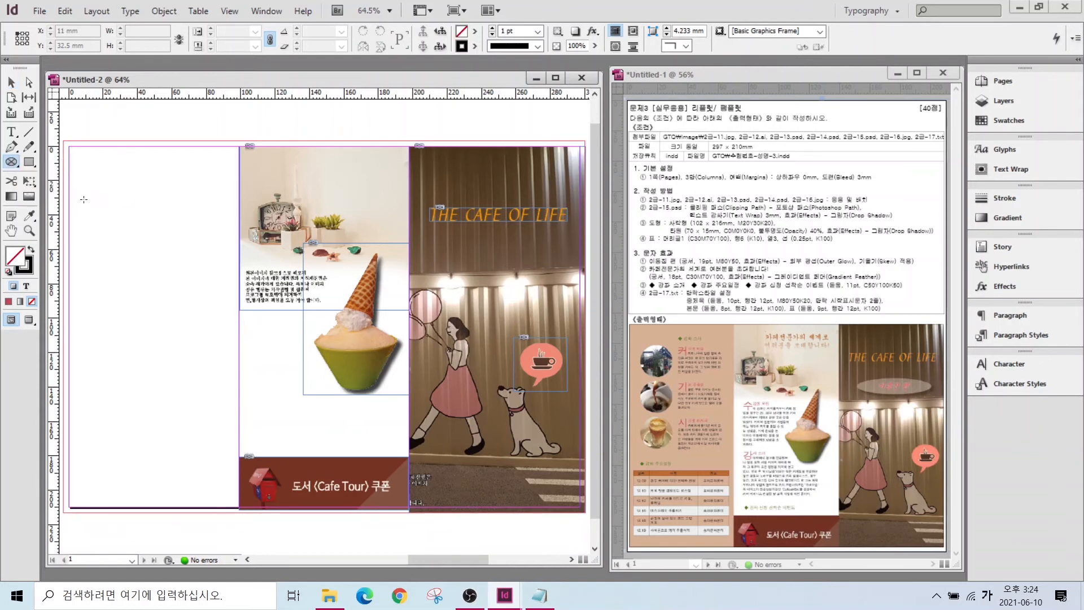
{"action": "left_click_drag", "start_coordinate": [80, 196], "coordinate": [129, 261]}
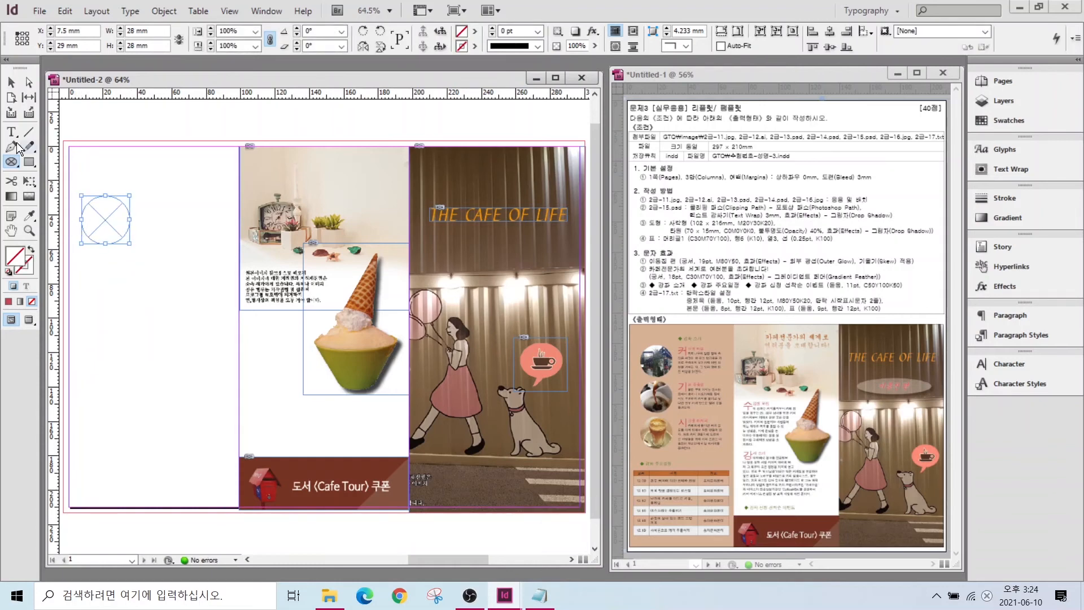
{"action": "key", "text": "ctrl+d"}
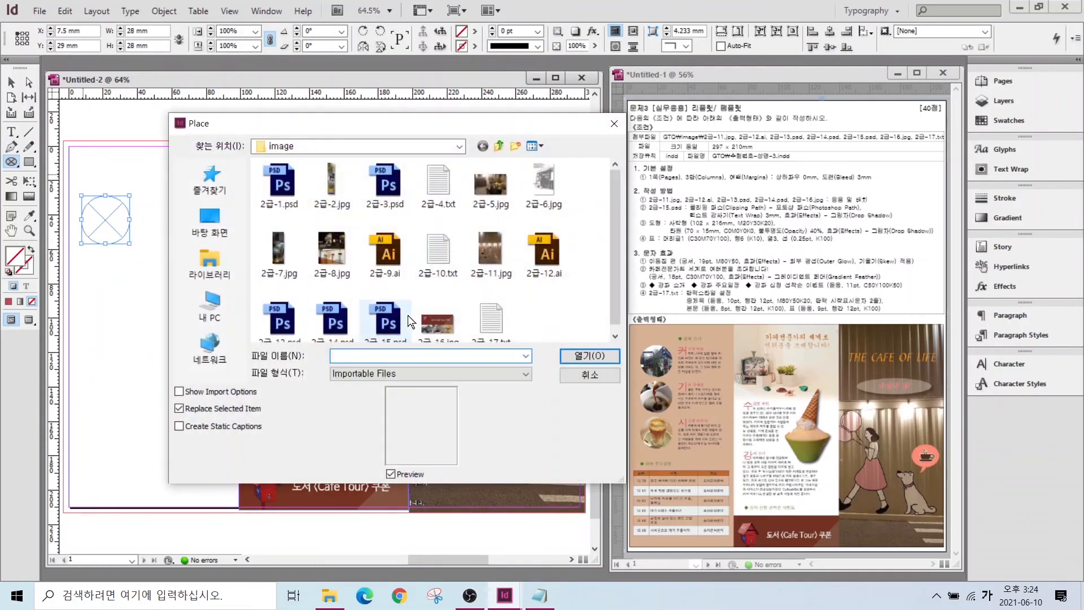
{"action": "left_click", "coordinate": [445, 320]}
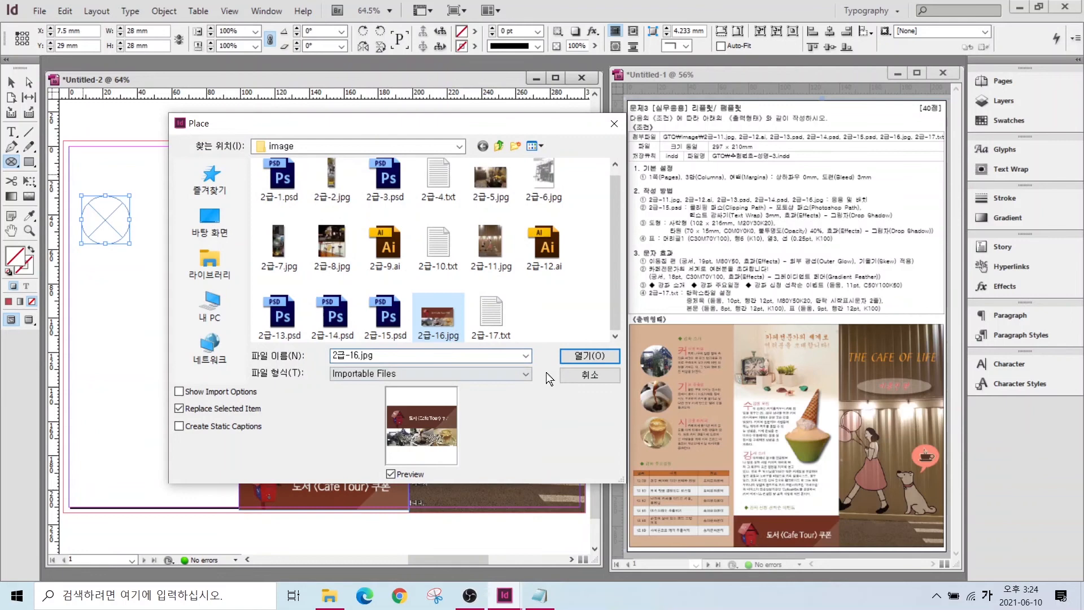
{"action": "left_click", "coordinate": [589, 355]}
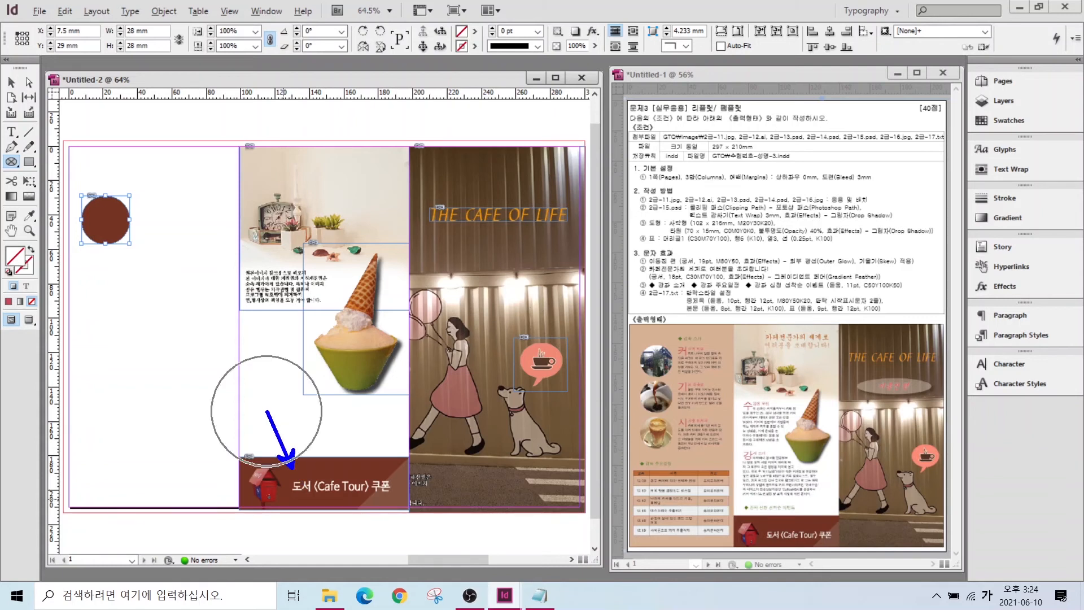
- Scale the placed image down so the mailbox photo fits inside the circle
{"action": "key", "text": "ctrl+shift+a"}
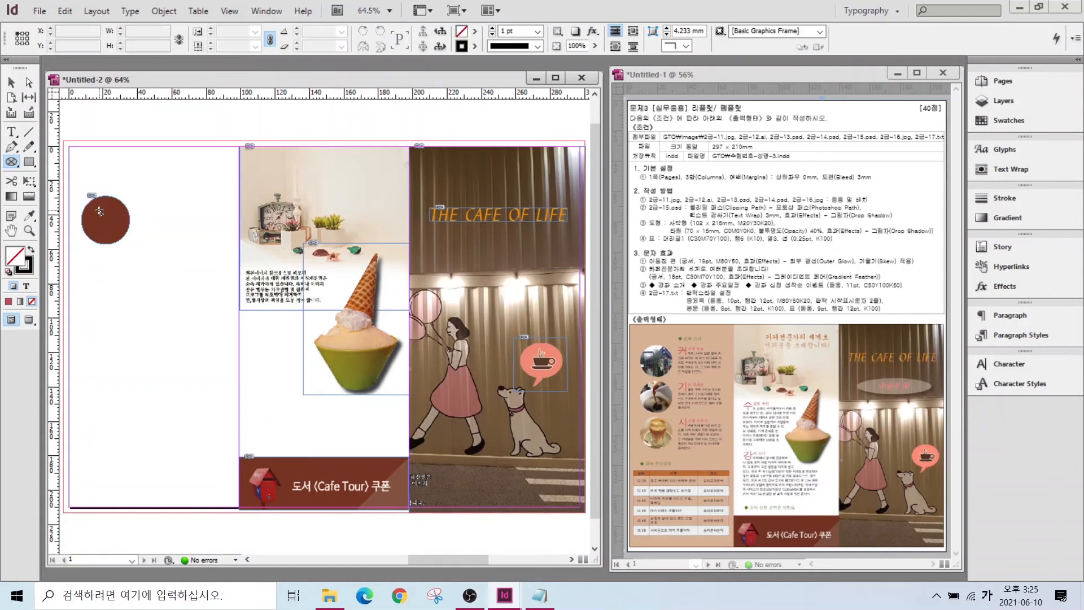
{"action": "key", "text": "v"}
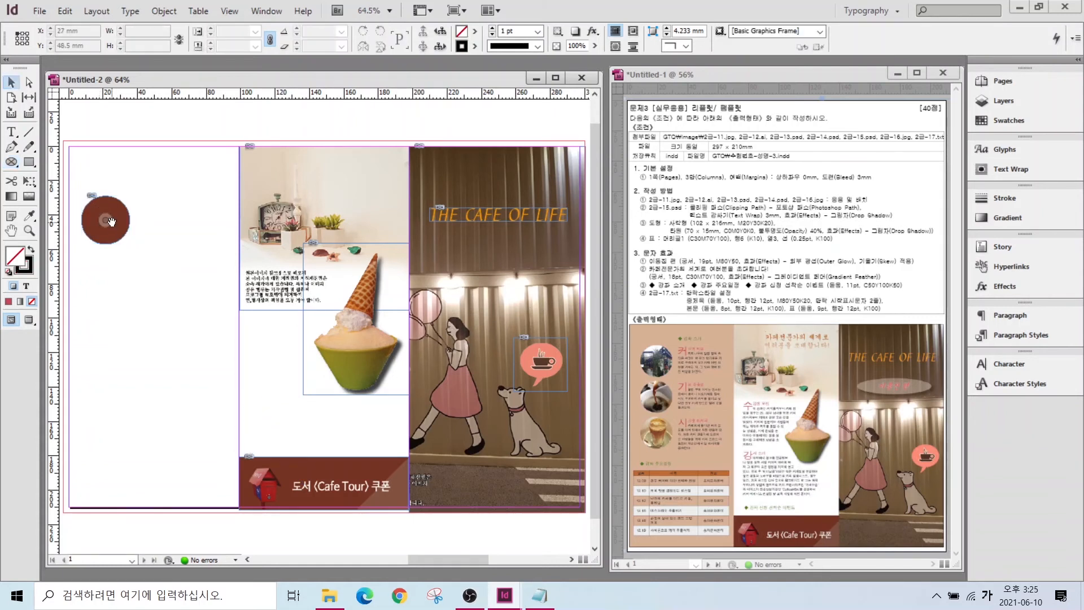
{"action": "left_click", "coordinate": [105, 220]}
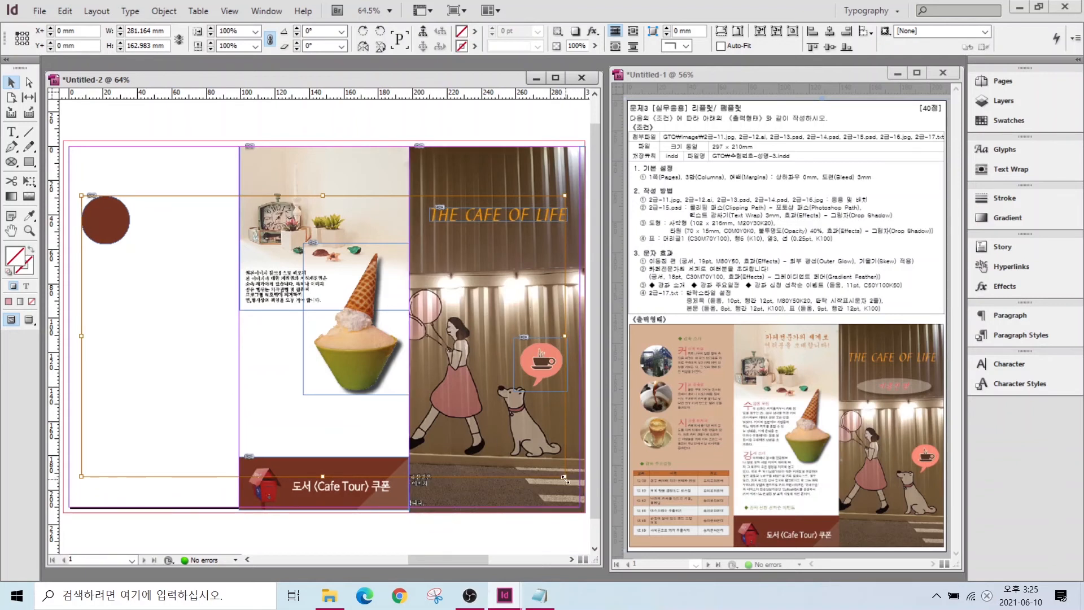
{"action": "left_click_drag", "start_coordinate": [565, 479], "coordinate": [285, 307]}
{"action": "left_click", "coordinate": [115, 215]}
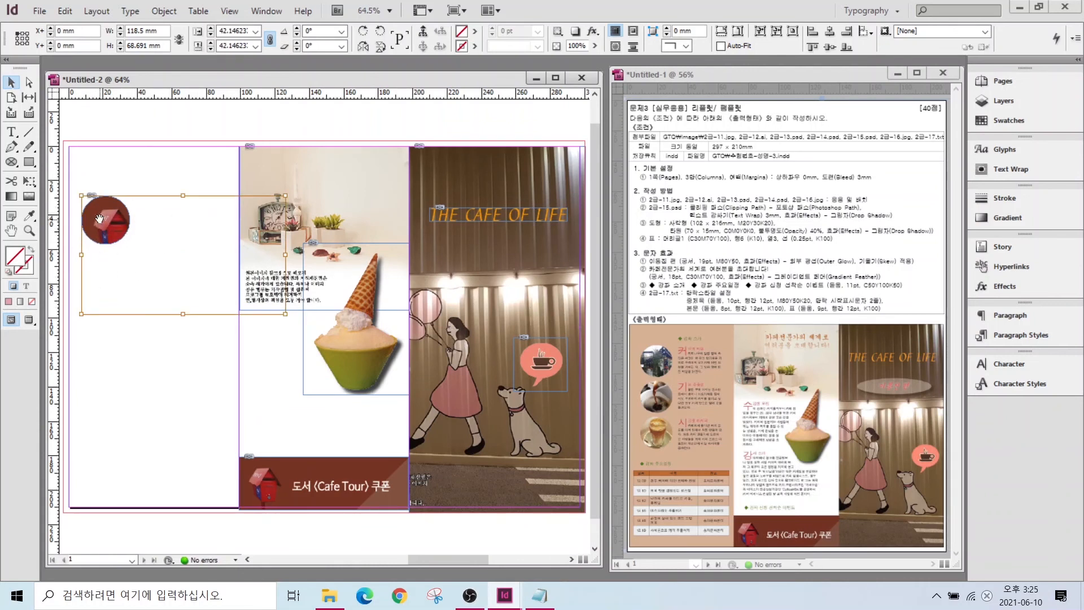
{"action": "left_click", "coordinate": [73, 207]}
{"action": "left_click", "coordinate": [127, 195]}
{"action": "left_click", "coordinate": [149, 180]}
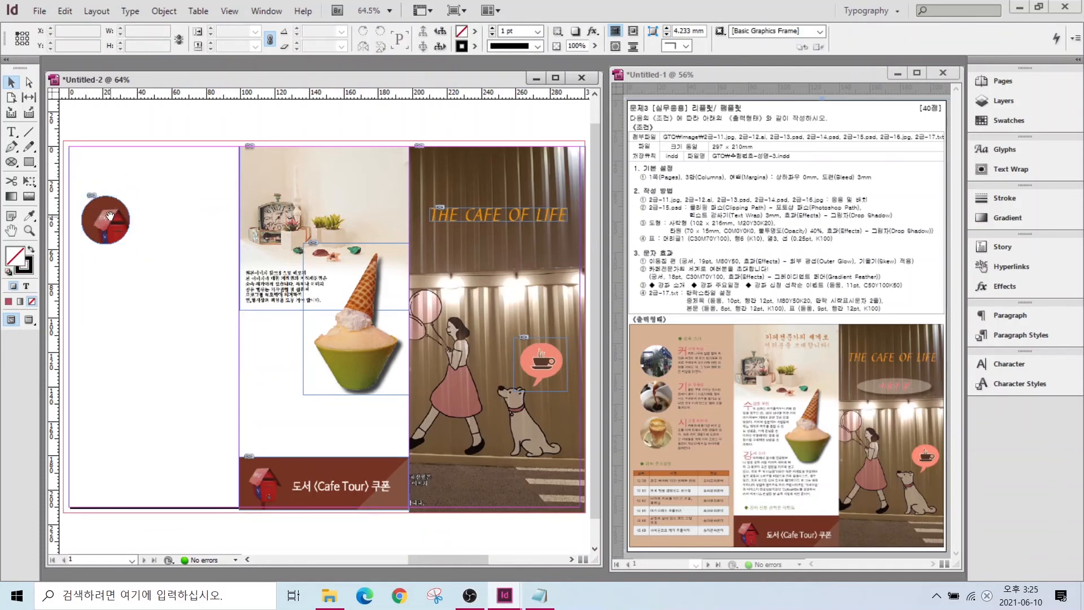
{"action": "left_click", "coordinate": [110, 215]}
{"action": "scroll", "coordinate": [110, 216], "scroll_direction": "up", "scroll_amount": 3}
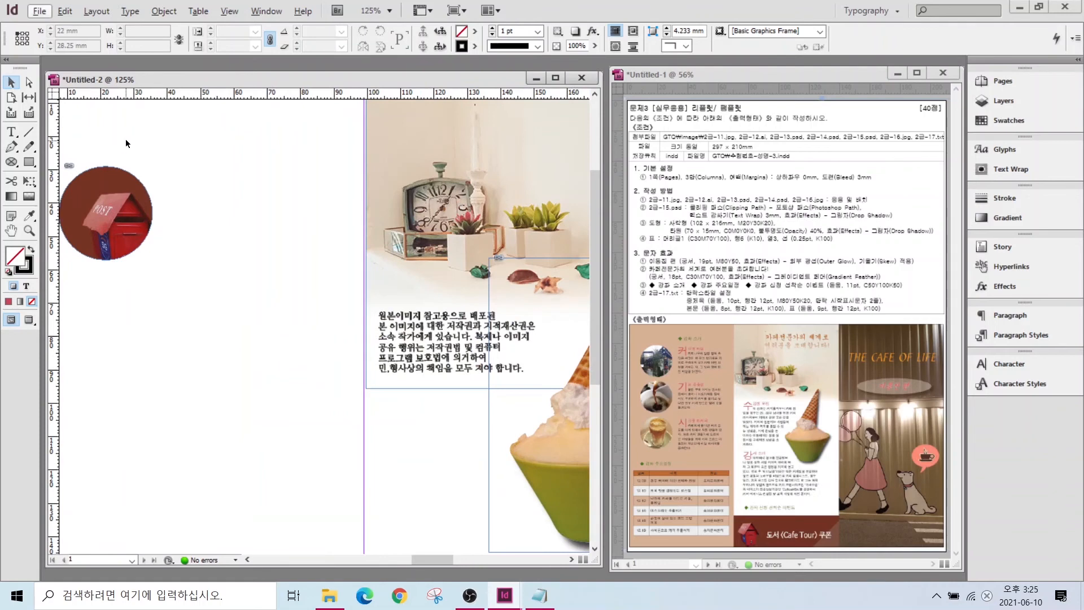
- Shift the image to show the building, then duplicate the circle downward
{"action": "left_click_drag", "start_coordinate": [105, 214], "coordinate": [72, 168]}
{"action": "left_click", "coordinate": [133, 221]}
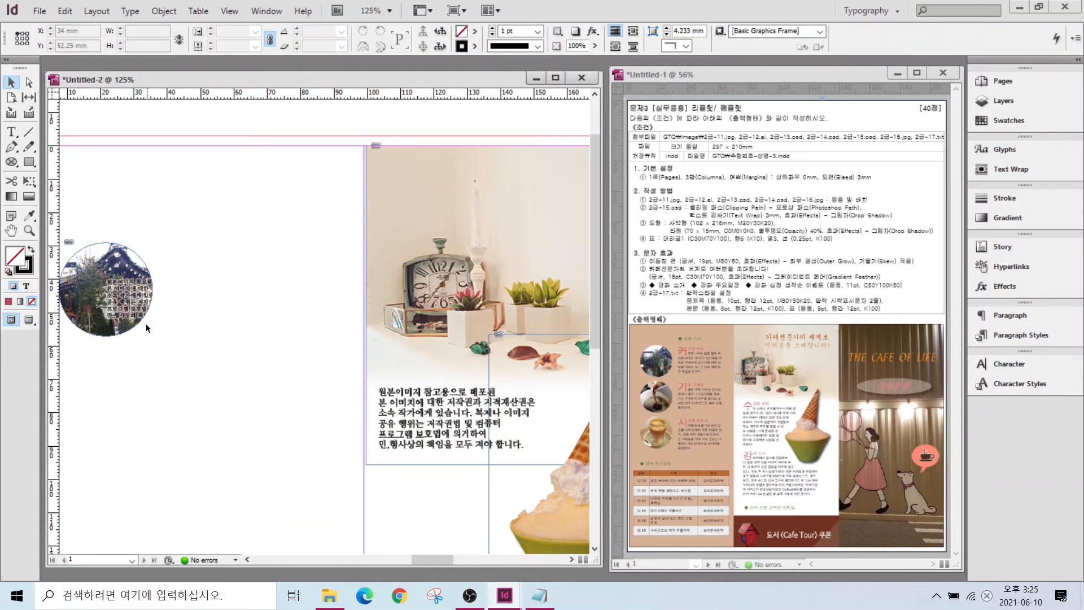
{"action": "left_click_drag", "start_coordinate": [200, 324], "coordinate": [306, 276]}
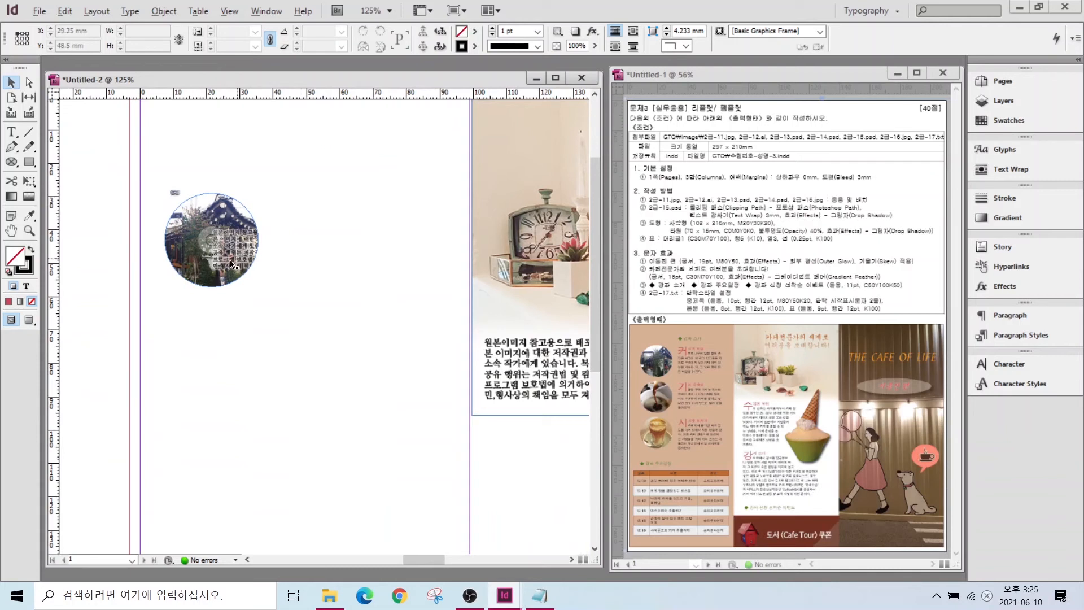
{"action": "left_click", "coordinate": [246, 235]}
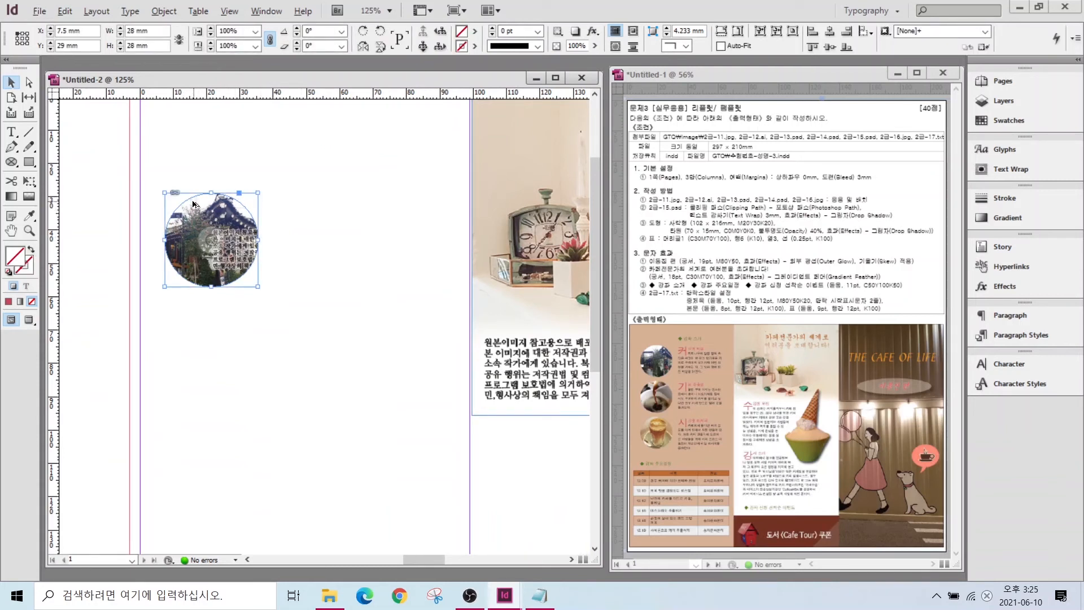
{"action": "left_click_drag", "start_coordinate": [202, 206], "coordinate": [192, 428]}
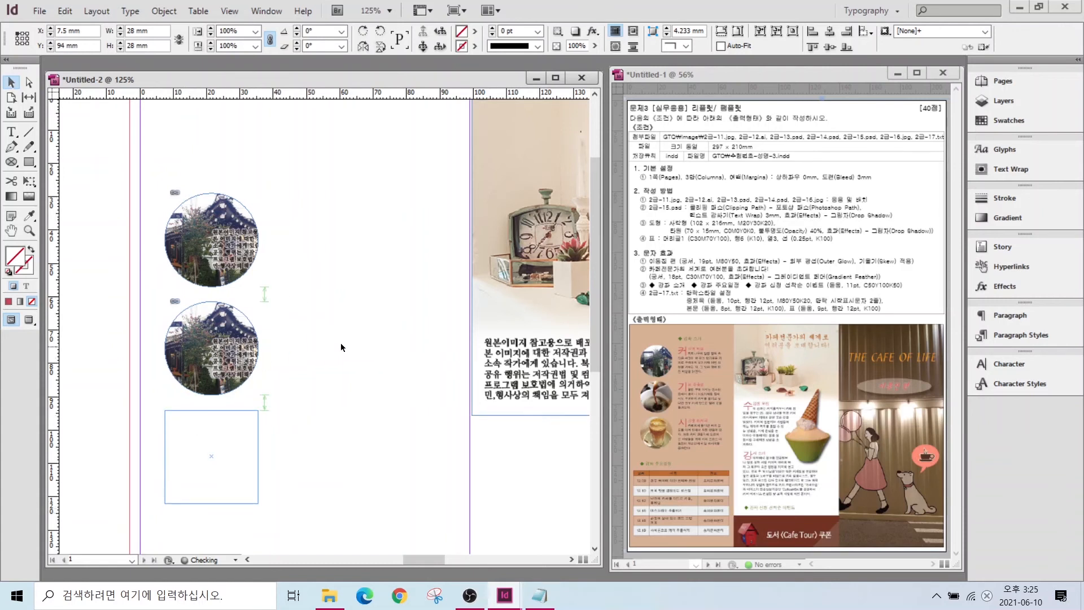
{"action": "left_click", "coordinate": [290, 317]}
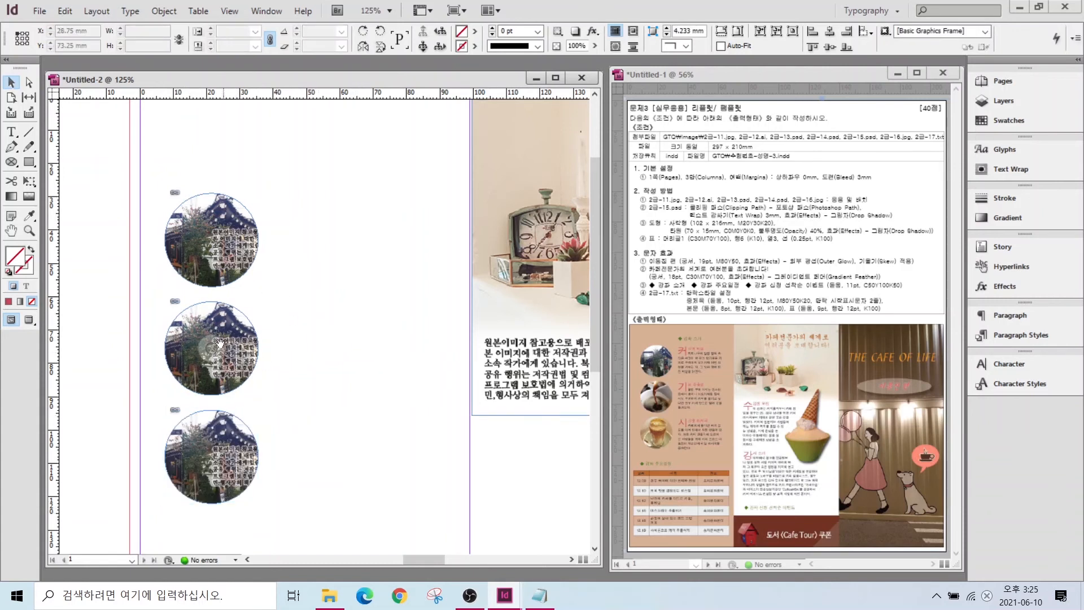
- Reposition the copies' images to show coffee being poured and a coffee cup
{"action": "left_click", "coordinate": [209, 351]}
{"action": "left_click_drag", "start_coordinate": [210, 354], "coordinate": [96, 359]}
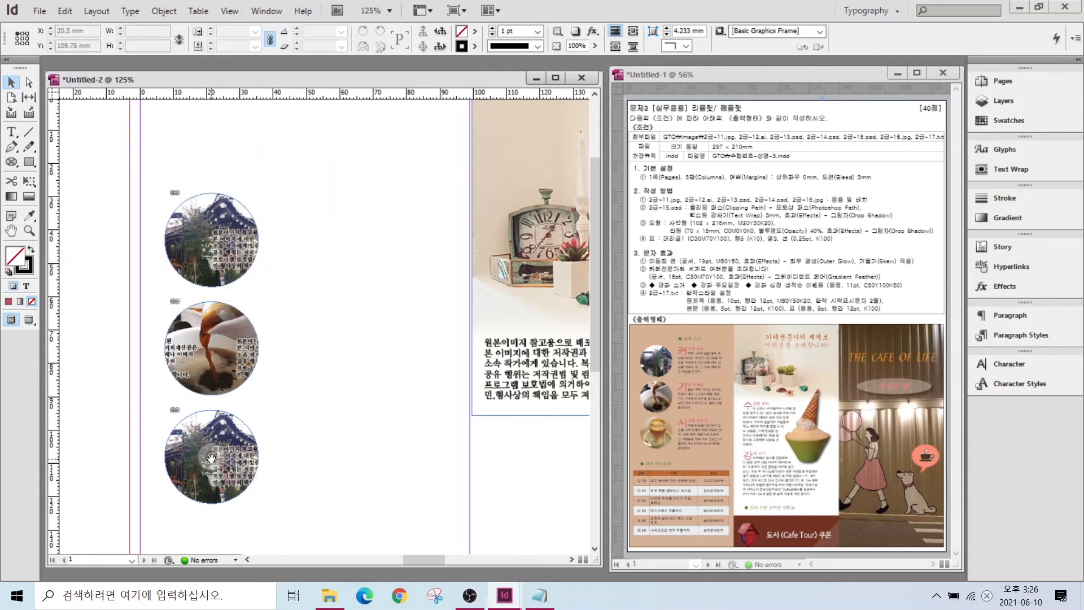
{"action": "mouse_move", "coordinate": [213, 460]}
{"action": "left_mouse_down"}
{"action": "mouse_move", "coordinate": [66, 459]}
{"action": "mouse_move", "coordinate": [192, 460]}
{"action": "left_mouse_up"}
{"action": "key", "text": "ctrl+0"}
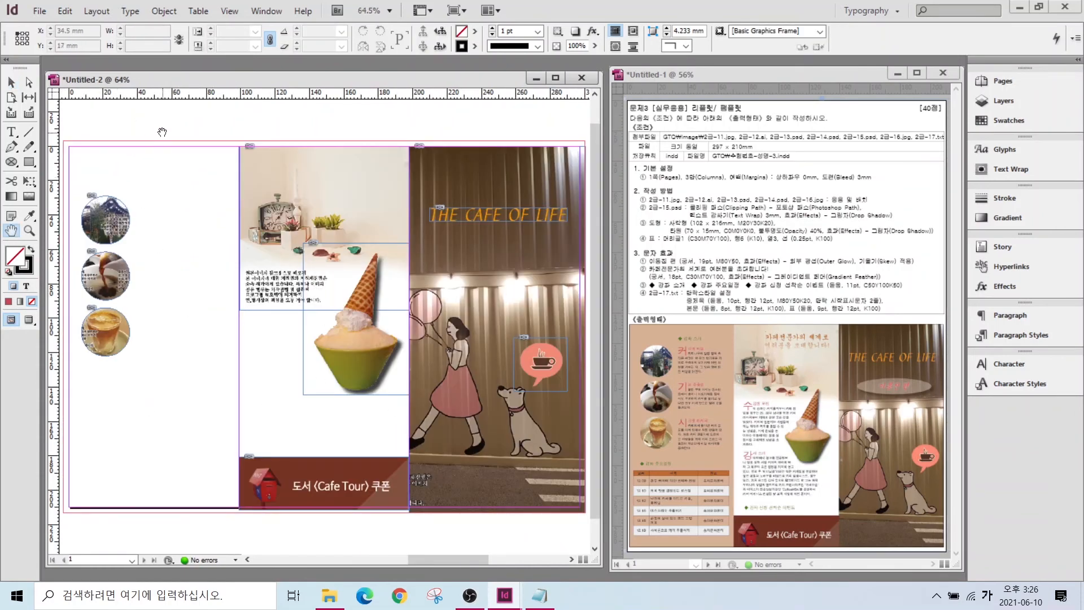
{"action": "left_click", "coordinate": [12, 82]}
- Create a 102 × 215.6 mm rectangle filled with the tan C=0 M=20 Y=30 K=20 swatch
{"action": "left_click_drag", "start_coordinate": [685, 215], "coordinate": [630, 172]}
{"action": "left_click", "coordinate": [26, 164]}
{"action": "left_click", "coordinate": [160, 201]}
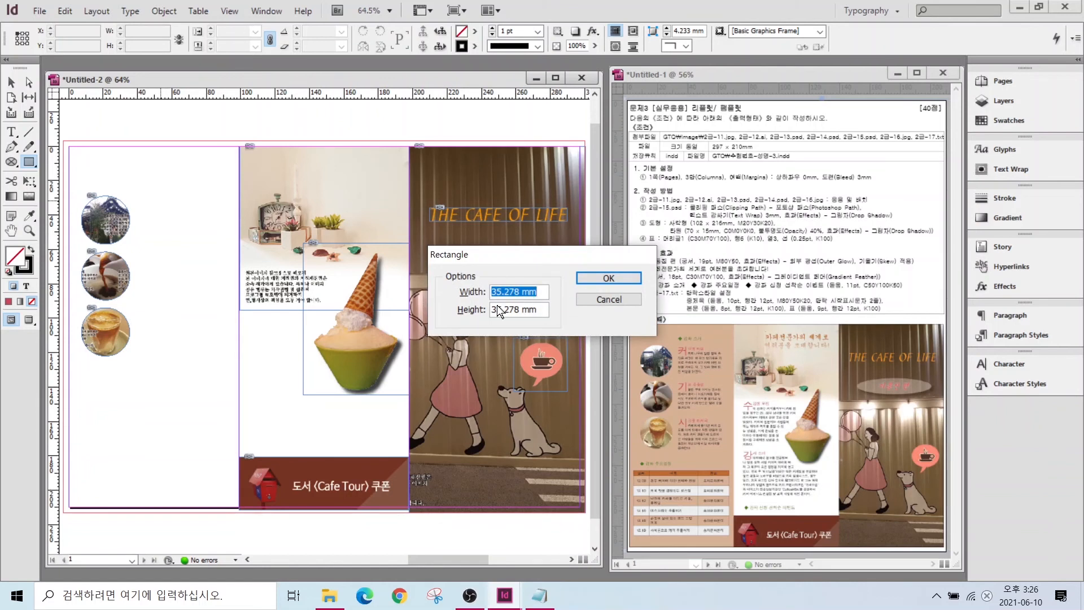
{"action": "type", "text": "102"}
{"action": "key", "text": "Tab"}
{"action": "type", "text": "215."}
{"action": "type", "text": "6"}
{"action": "key", "text": "Return"}
{"action": "left_click", "coordinate": [31, 248]}
{"action": "left_click", "coordinate": [999, 123]}
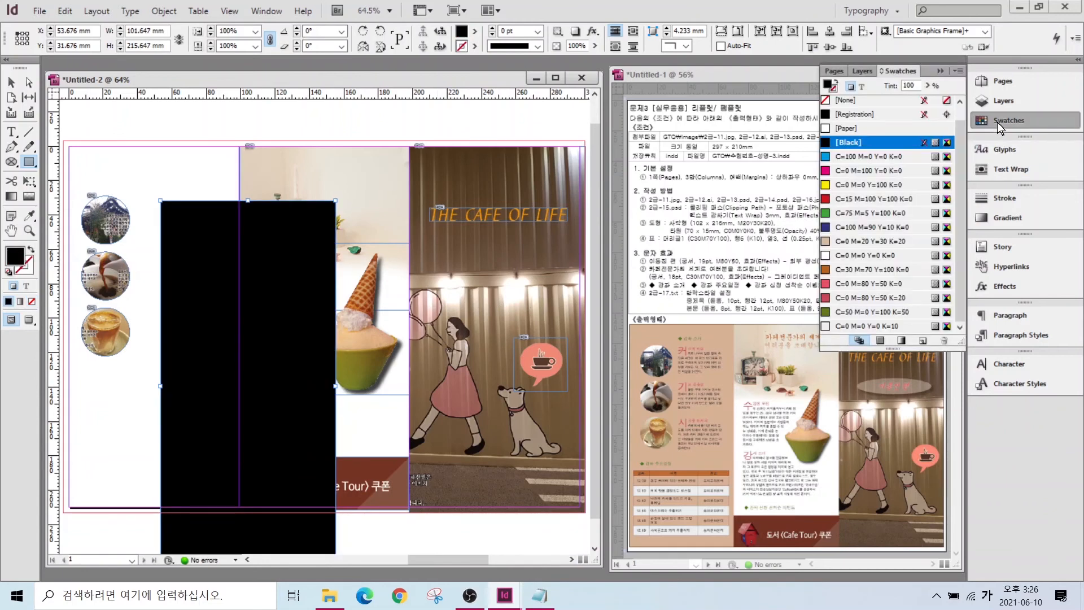
{"action": "left_click", "coordinate": [876, 241]}
- Move the tan rectangle over the left panel, send it to the back, and lock it
{"action": "left_click", "coordinate": [10, 84]}
{"action": "left_click_drag", "start_coordinate": [242, 224], "coordinate": [146, 166]}
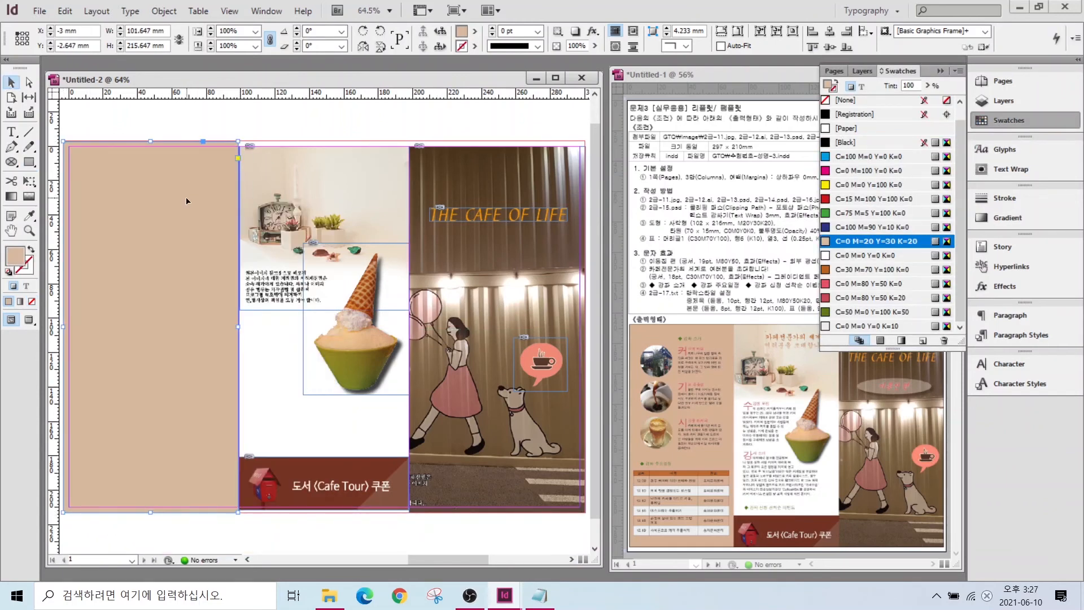
{"action": "right_click", "coordinate": [185, 202]}
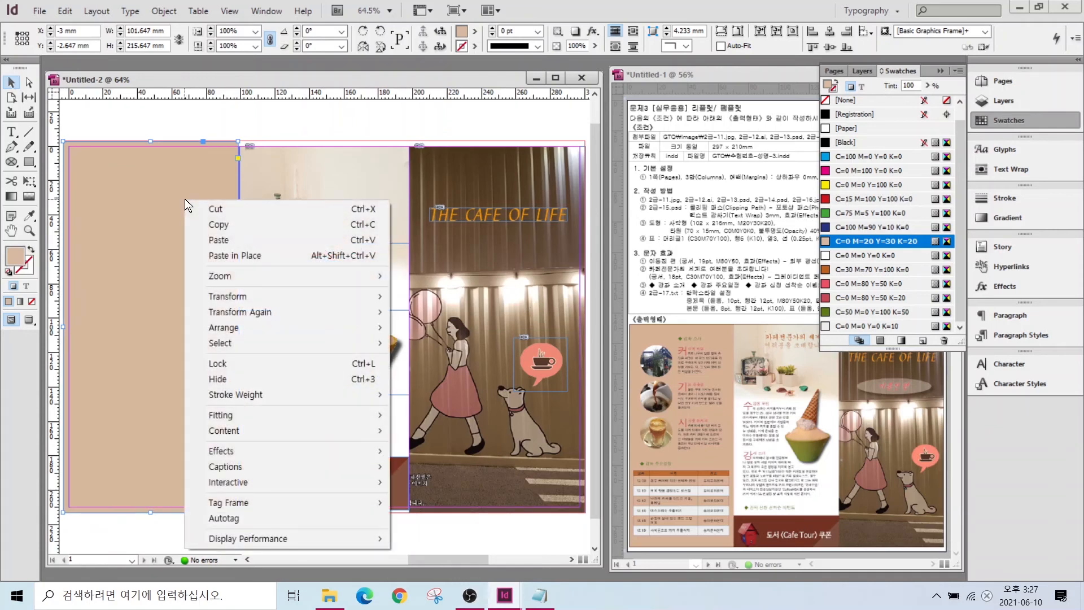
{"action": "mouse_move", "coordinate": [221, 331]}
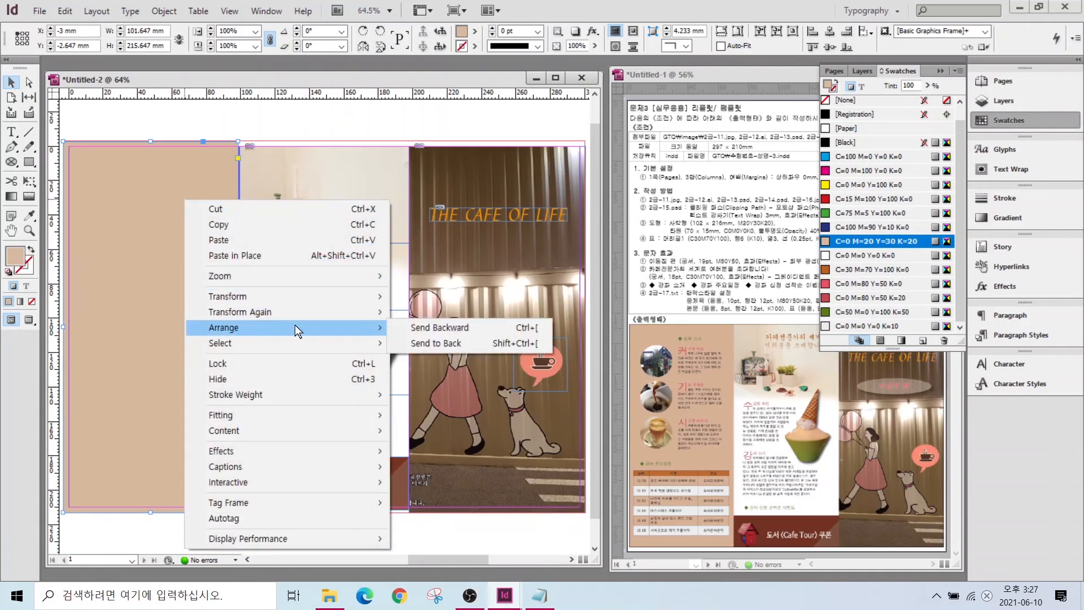
{"action": "left_click", "coordinate": [441, 343]}
{"action": "left_click", "coordinate": [211, 134]}
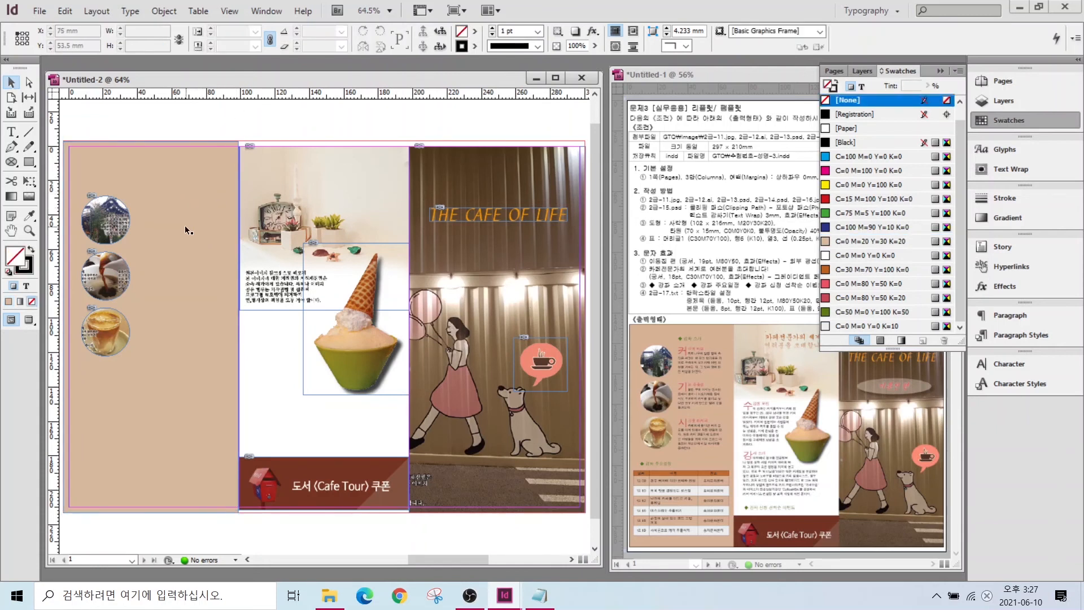
{"action": "left_click", "coordinate": [236, 157]}
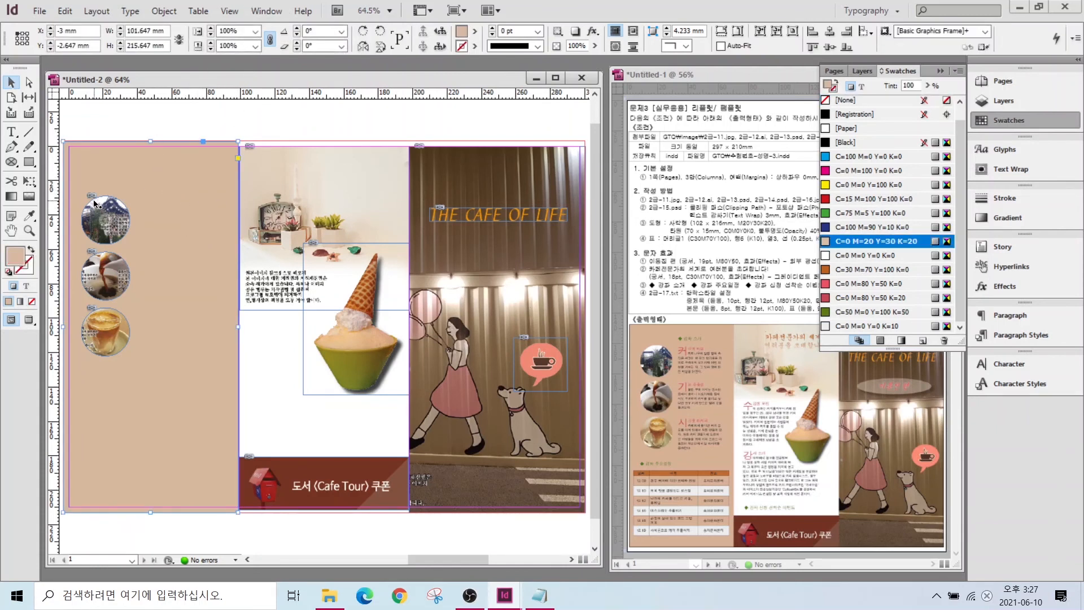
{"action": "left_click", "coordinate": [162, 11]}
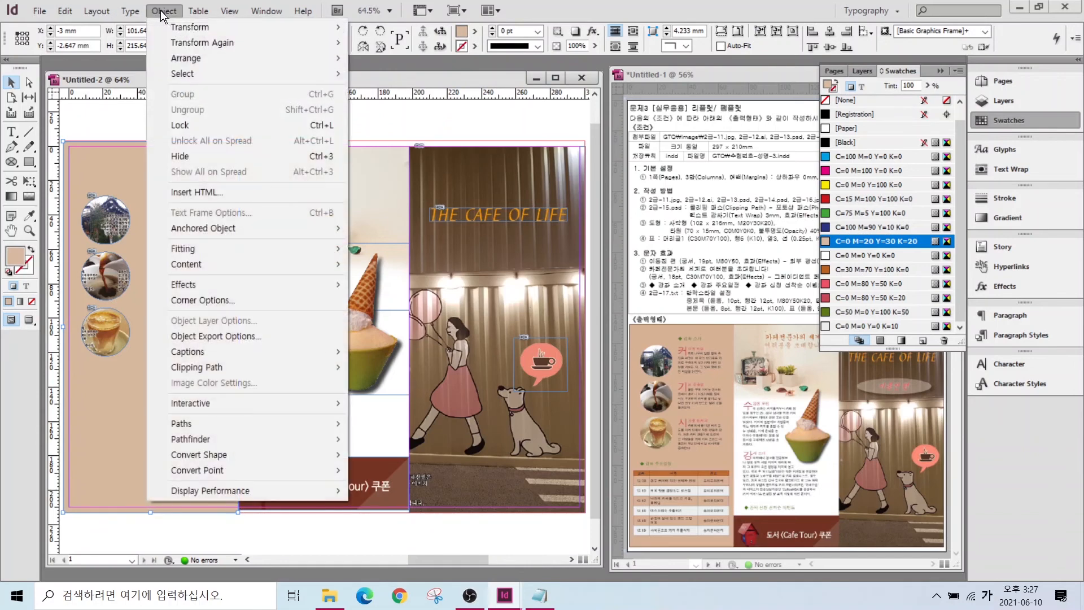
{"action": "left_click", "coordinate": [180, 124]}
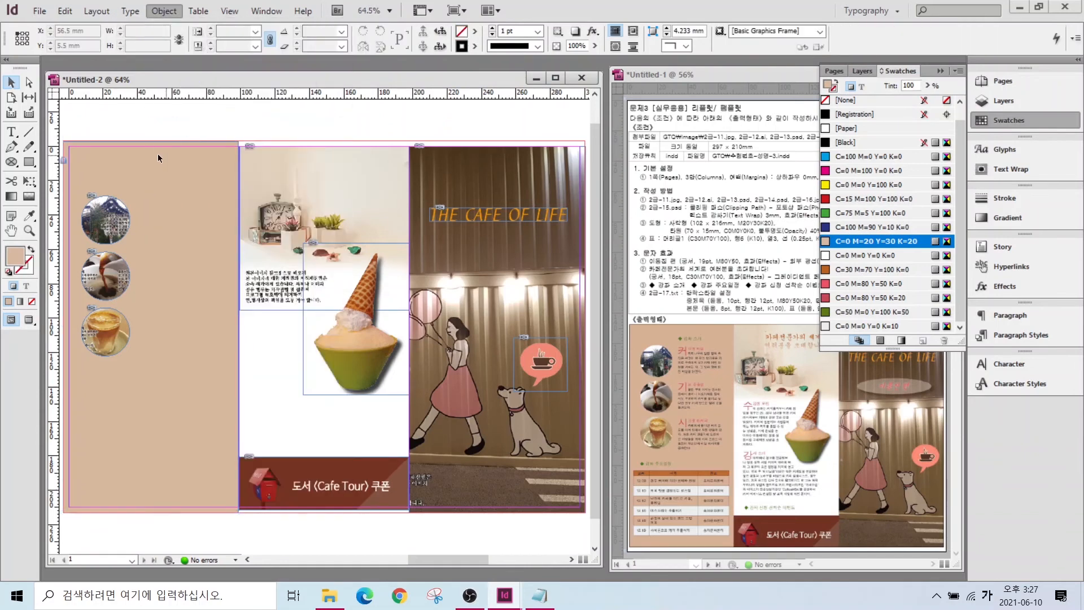
{"action": "key", "text": "ctrl+1"}
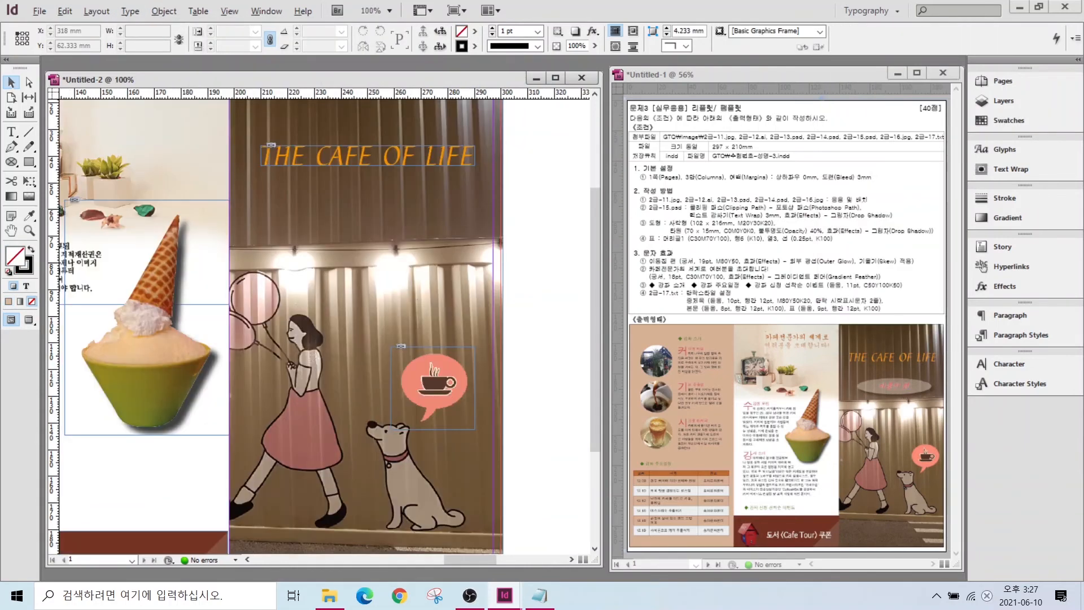
- Create a 70 × 15 mm ellipse with a white fill and no outline
{"action": "mouse_move", "coordinate": [928, 389]}
{"action": "left_mouse_down"}
{"action": "mouse_move", "coordinate": [868, 406]}
{"action": "mouse_move", "coordinate": [914, 371]}
{"action": "left_mouse_up"}
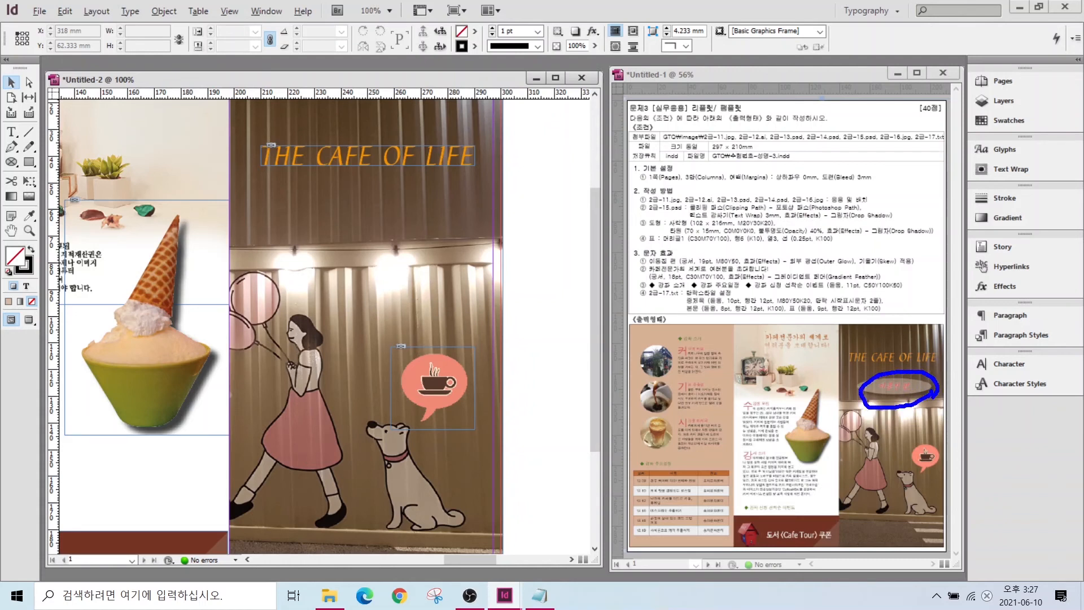
{"action": "left_click", "coordinate": [28, 163]}
{"action": "left_click_drag", "start_coordinate": [28, 167], "coordinate": [72, 178]}
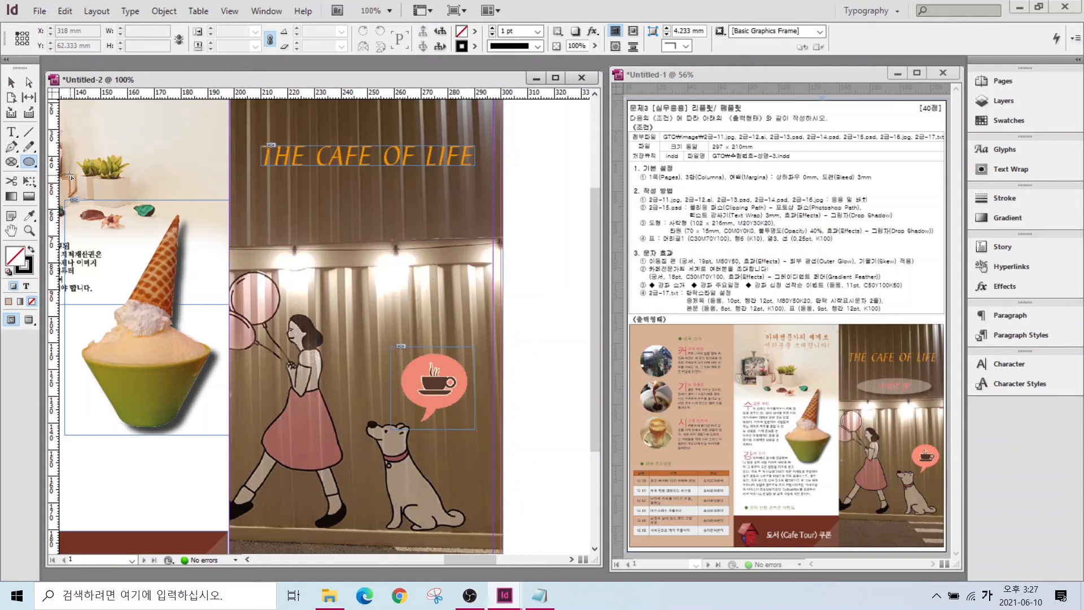
{"action": "left_click", "coordinate": [233, 238]}
{"action": "type", "text": "70"}
{"action": "key", "text": "Tab"}
{"action": "type", "text": "15"}
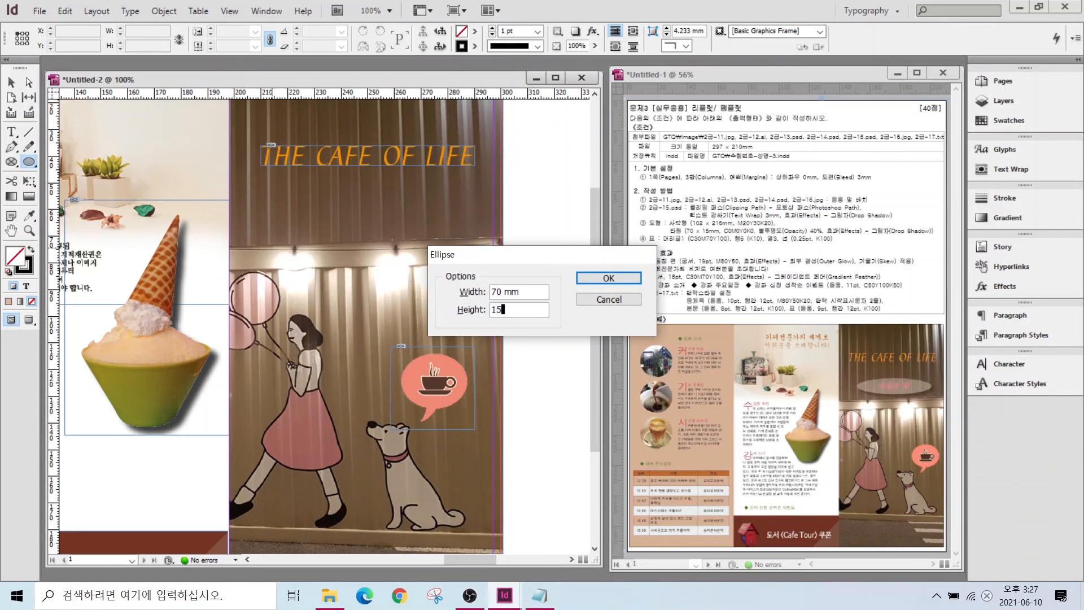
{"action": "key", "text": "Return"}
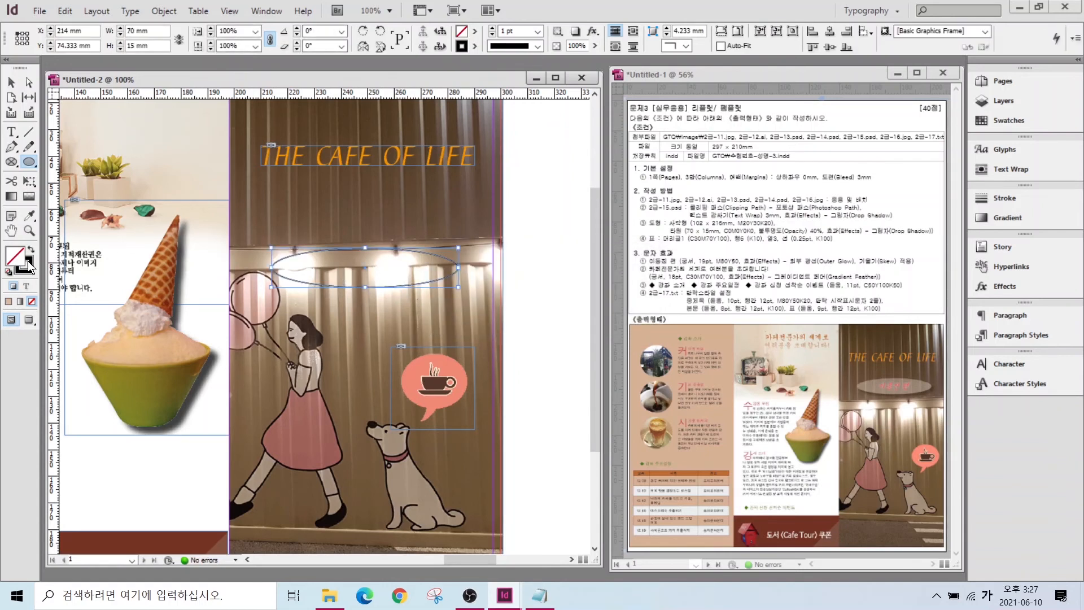
{"action": "left_click", "coordinate": [30, 249]}
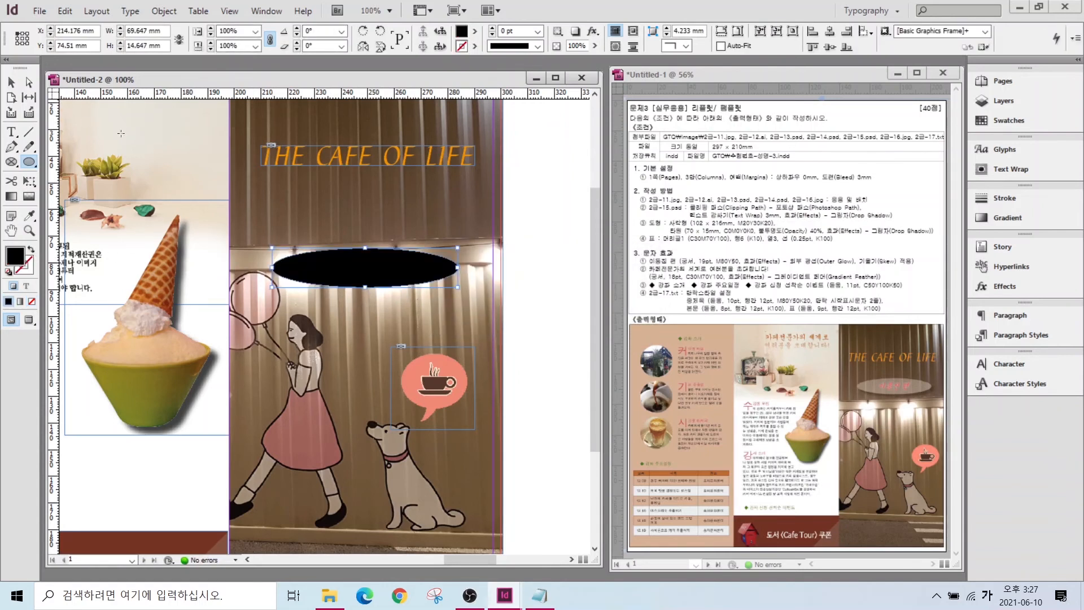
{"action": "left_click", "coordinate": [1007, 119]}
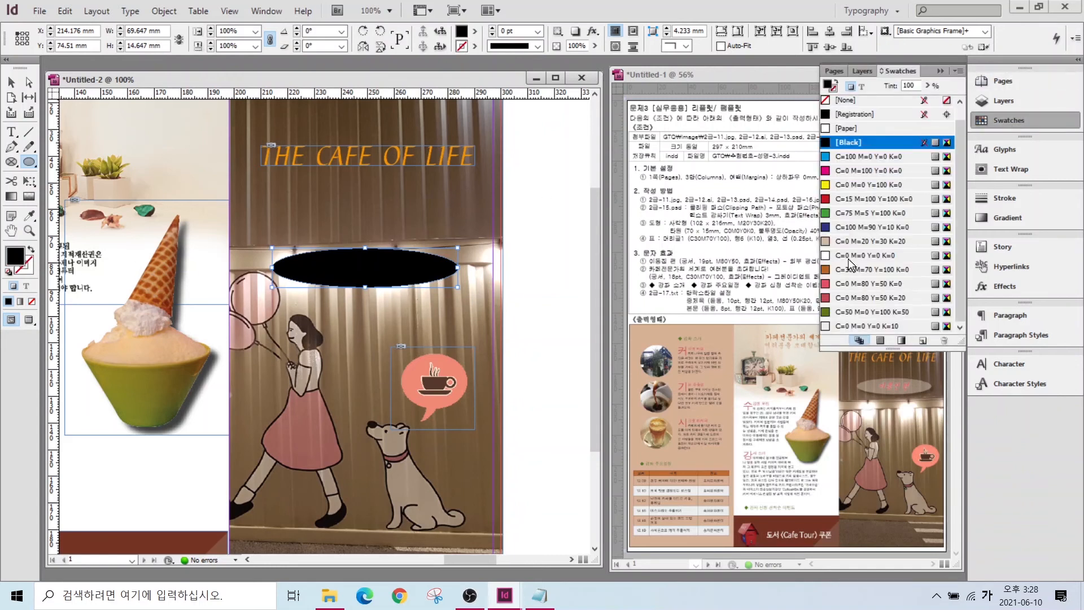
{"action": "left_click", "coordinate": [855, 255]}
{"action": "left_click", "coordinate": [995, 123]}
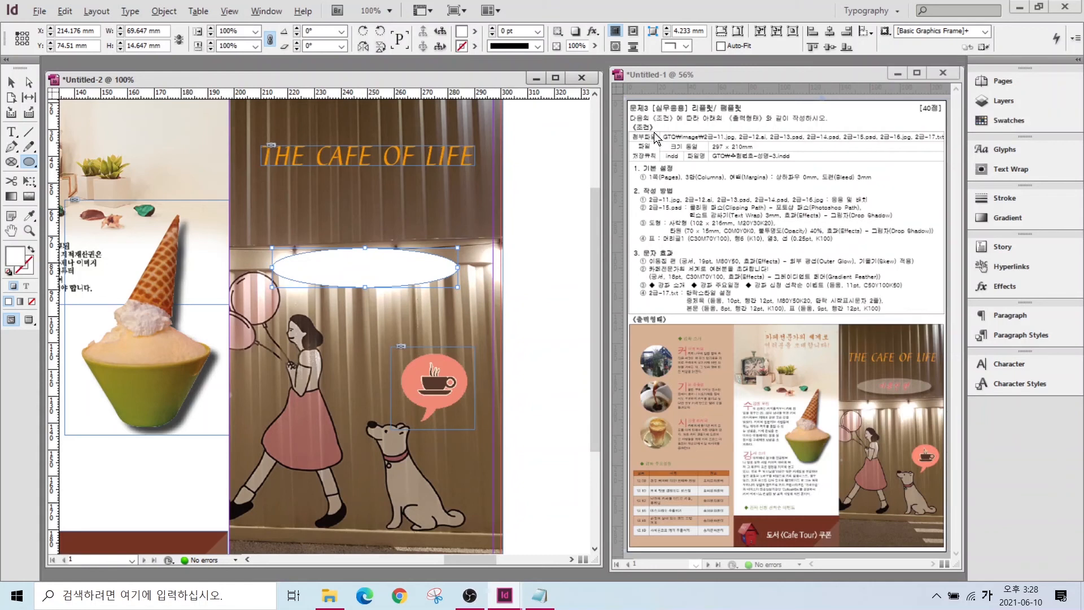
{"action": "left_click_drag", "start_coordinate": [819, 223], "coordinate": [754, 167]}
{"action": "key", "text": "Escape"}
{"action": "mouse_move", "coordinate": [597, 65]}
{"action": "left_mouse_down"}
{"action": "mouse_move", "coordinate": [550, 56]}
{"action": "mouse_move", "coordinate": [595, 46]}
{"action": "left_mouse_up"}
{"action": "key", "text": "Escape"}
- Set the ellipse to 40% opacity and give it a drop shadow
{"action": "left_click", "coordinate": [11, 82]}
{"action": "right_click", "coordinate": [330, 268]}
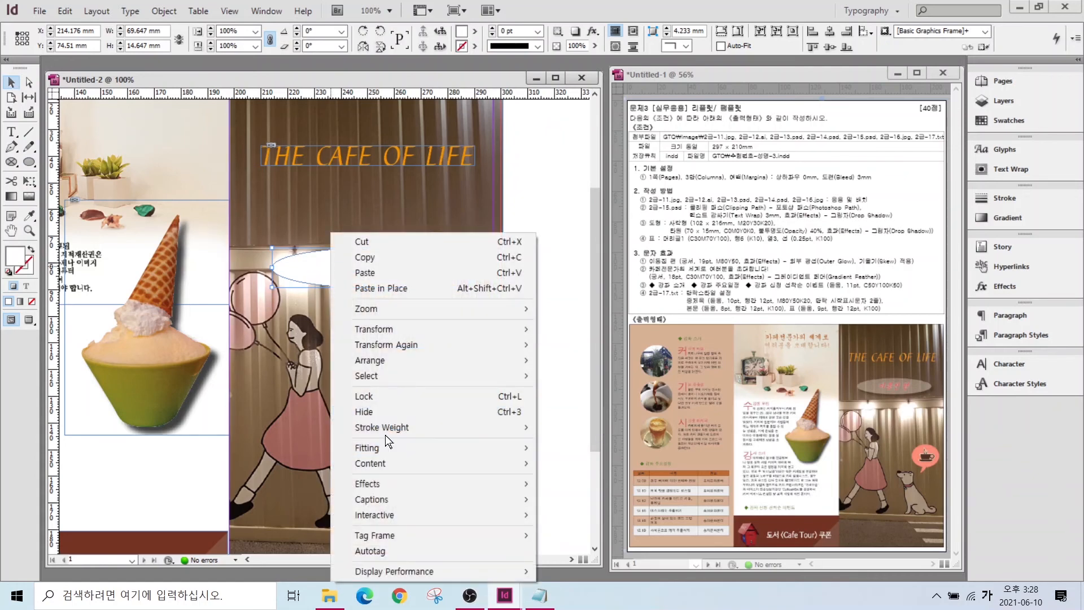
{"action": "mouse_move", "coordinate": [382, 482]}
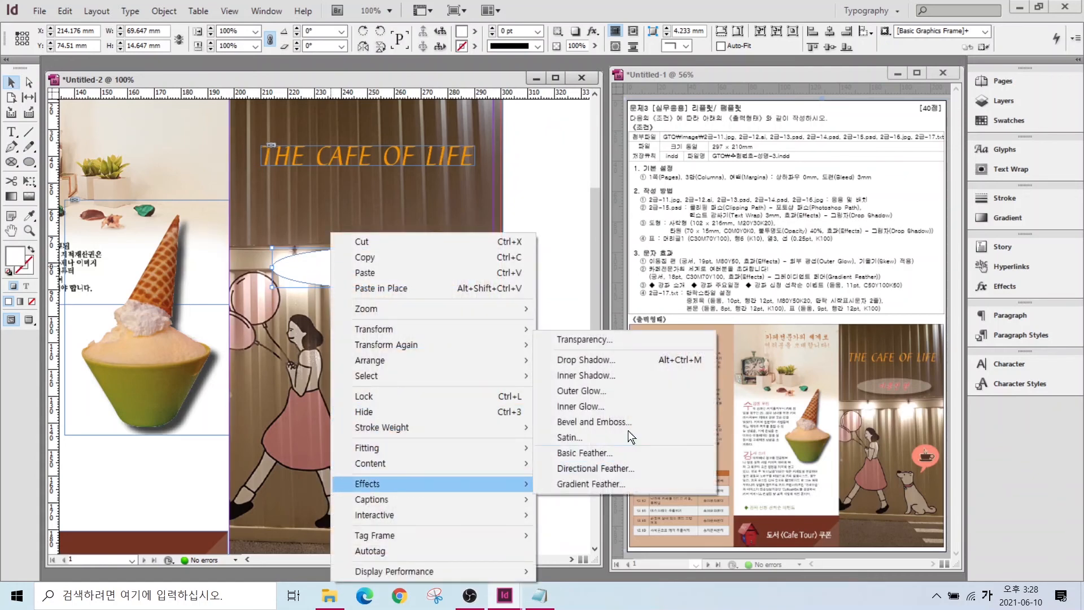
{"action": "left_click", "coordinate": [605, 340]}
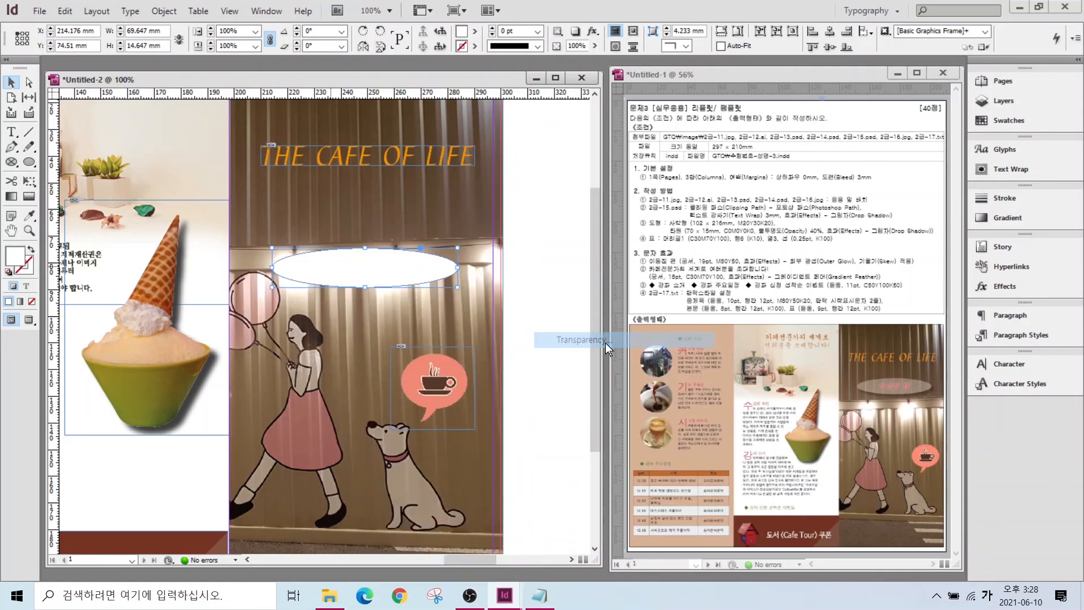
{"action": "type", "text": "40"}
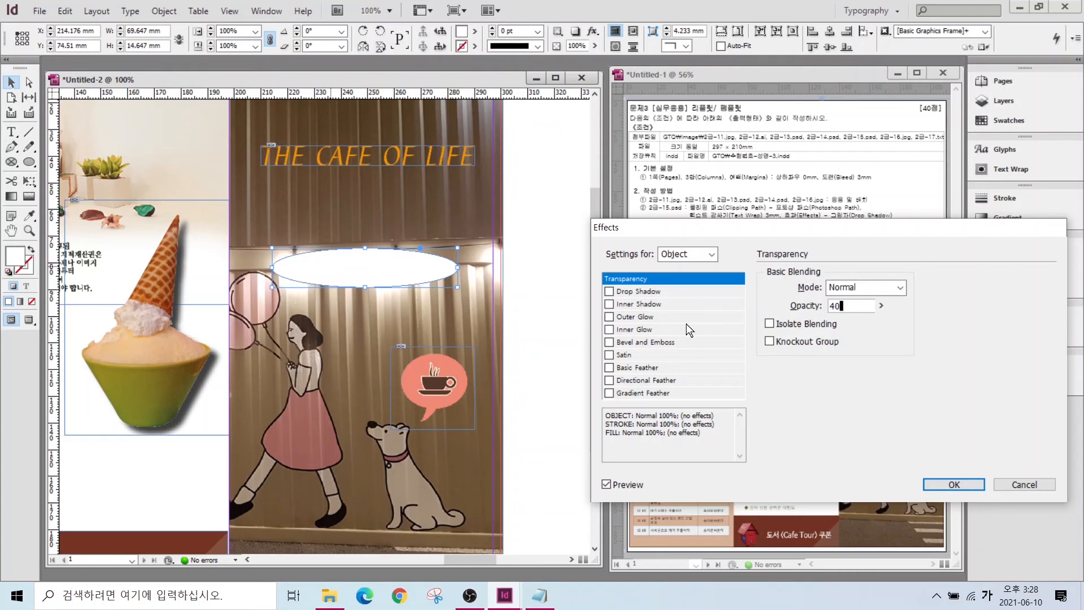
{"action": "left_click", "coordinate": [623, 292]}
{"action": "key", "text": "ctrl"}
{"action": "key", "text": "ctrl"}
{"action": "key", "text": "ctrl"}
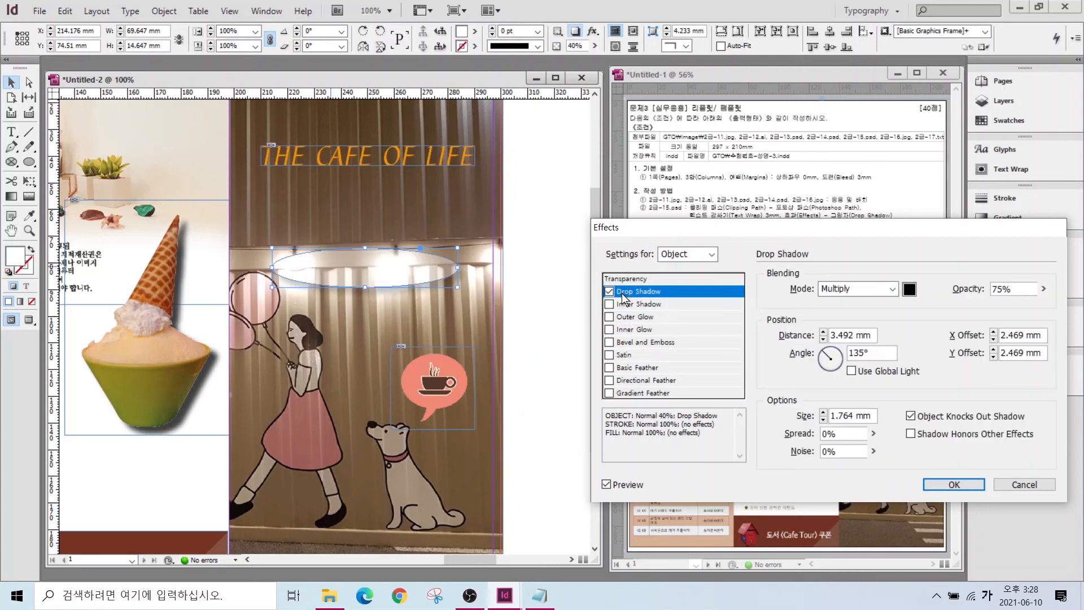
{"action": "left_click", "coordinate": [953, 484]}
{"action": "key", "text": "ctrl+alt+0"}
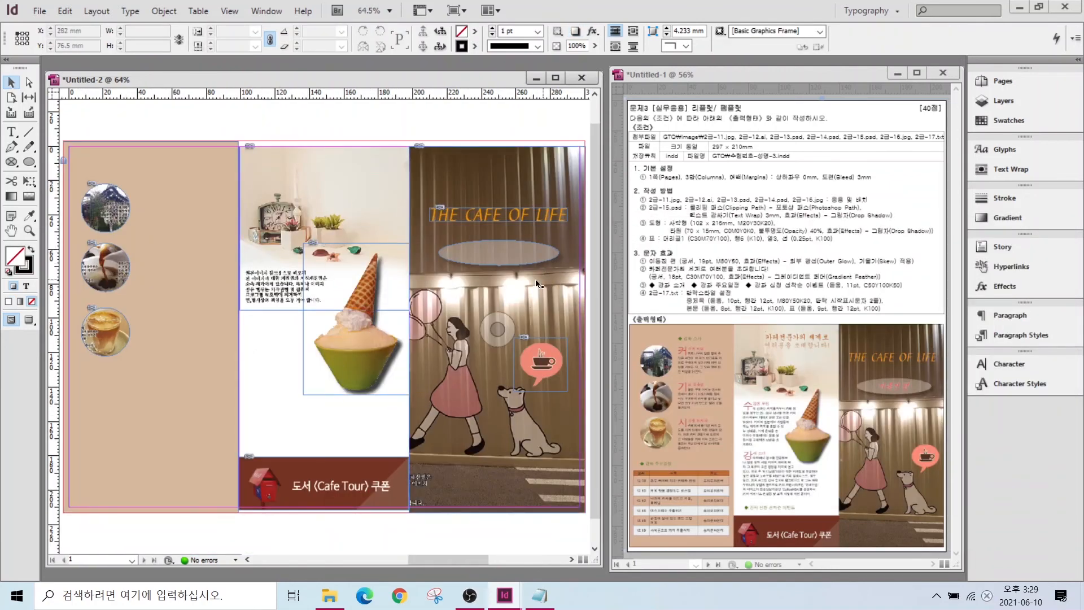
{"action": "scroll", "coordinate": [507, 270], "scroll_direction": "up", "scroll_amount": 4}
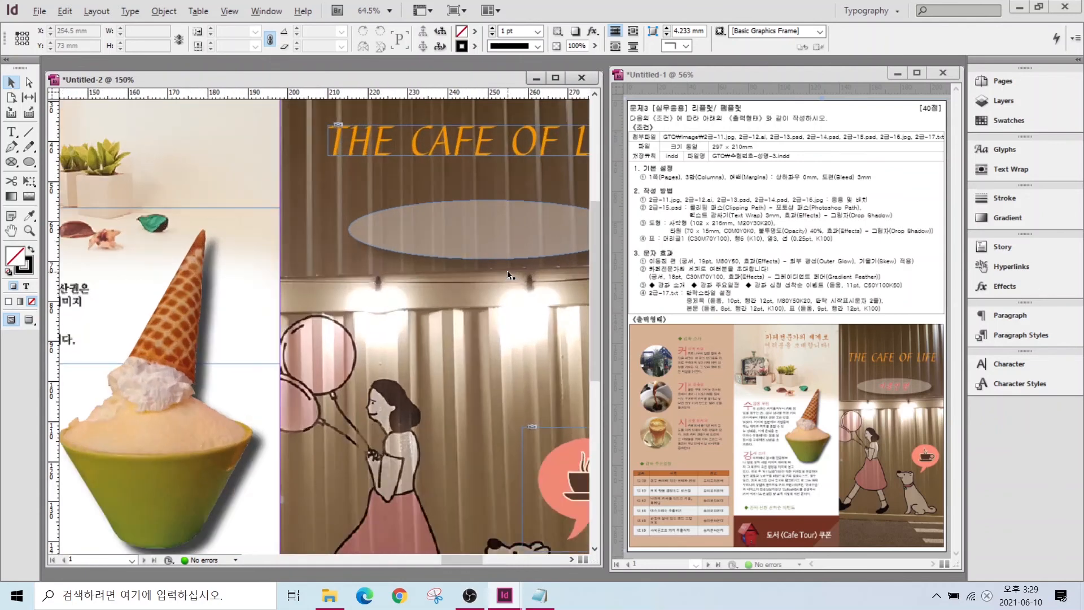
{"action": "left_click_drag", "start_coordinate": [466, 558], "coordinate": [479, 558]}
{"action": "key", "text": "t"}
{"action": "left_click_drag", "start_coordinate": [202, 312], "coordinate": [401, 351]}
{"action": "key", "text": "Escape"}
{"action": "left_click_drag", "start_coordinate": [299, 330], "coordinate": [309, 236]}
{"action": "left_click", "coordinate": [135, 32]}
{"action": "scroll", "coordinate": [113, 169], "scroll_direction": "down", "scroll_amount": 2}
{"action": "left_click", "coordinate": [93, 8]}
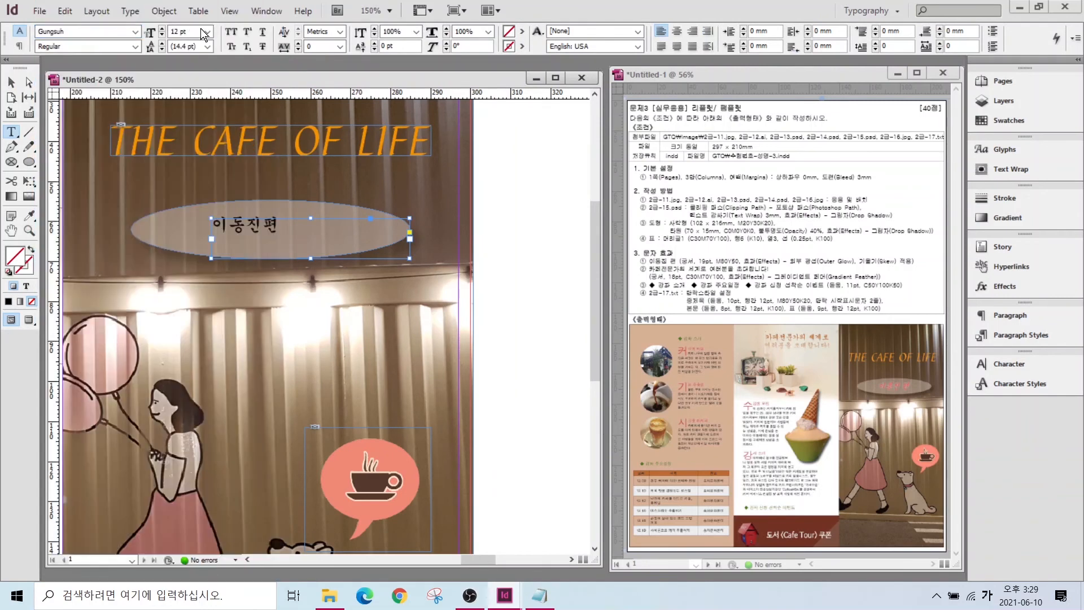
{"action": "left_click", "coordinate": [163, 28]}
{"action": "left_click", "coordinate": [163, 27]}
{"action": "left_click", "coordinate": [163, 28]}
{"action": "left_click", "coordinate": [163, 28]}
{"action": "left_click", "coordinate": [163, 28]}
{"action": "left_click", "coordinate": [164, 27]}
{"action": "left_click", "coordinate": [163, 28]}
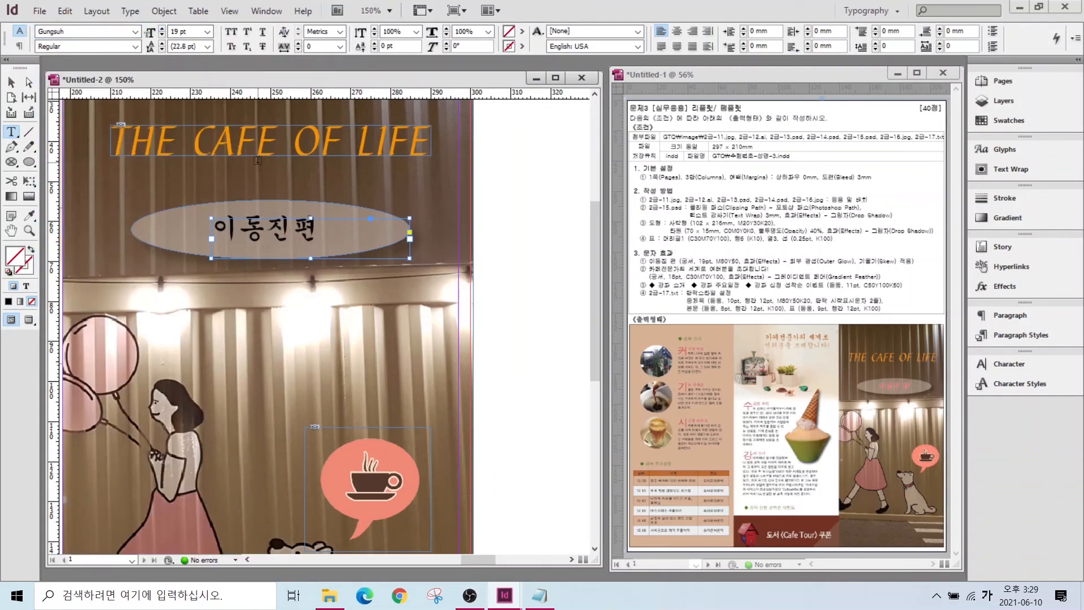
{"action": "double_click", "coordinate": [228, 228]}
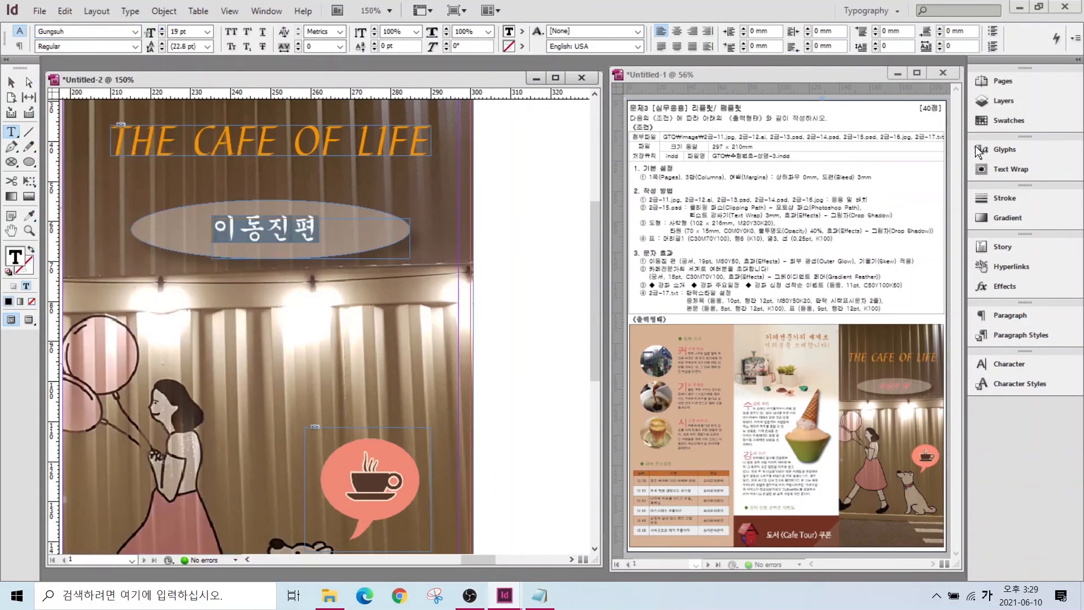
{"action": "left_click", "coordinate": [1002, 120]}
{"action": "left_click", "coordinate": [873, 283]}
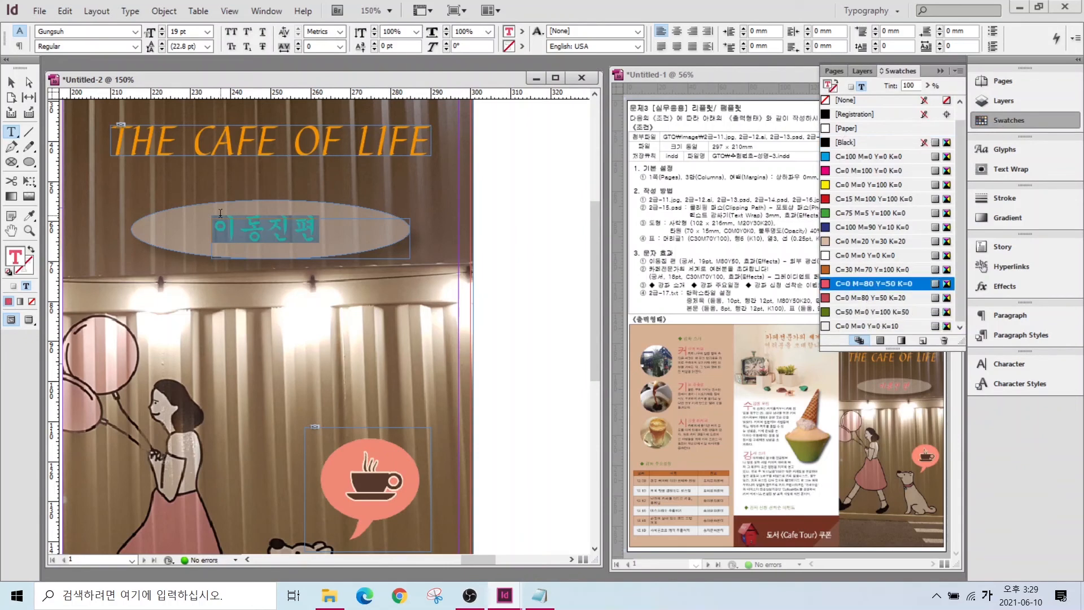
{"action": "key", "text": "ctrl+t"}
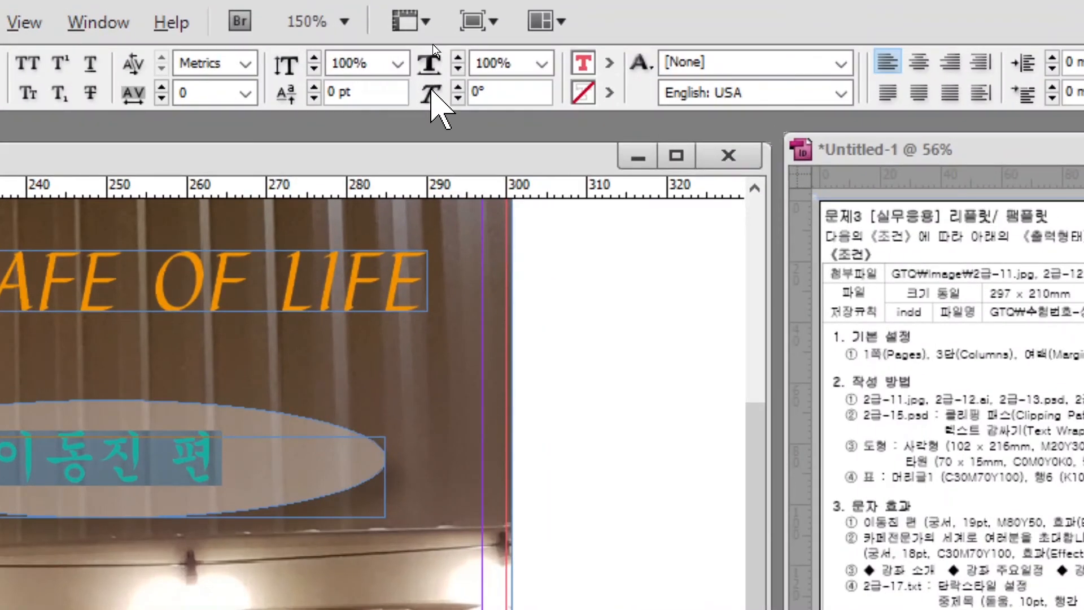
{"action": "double_click", "coordinate": [484, 94]}
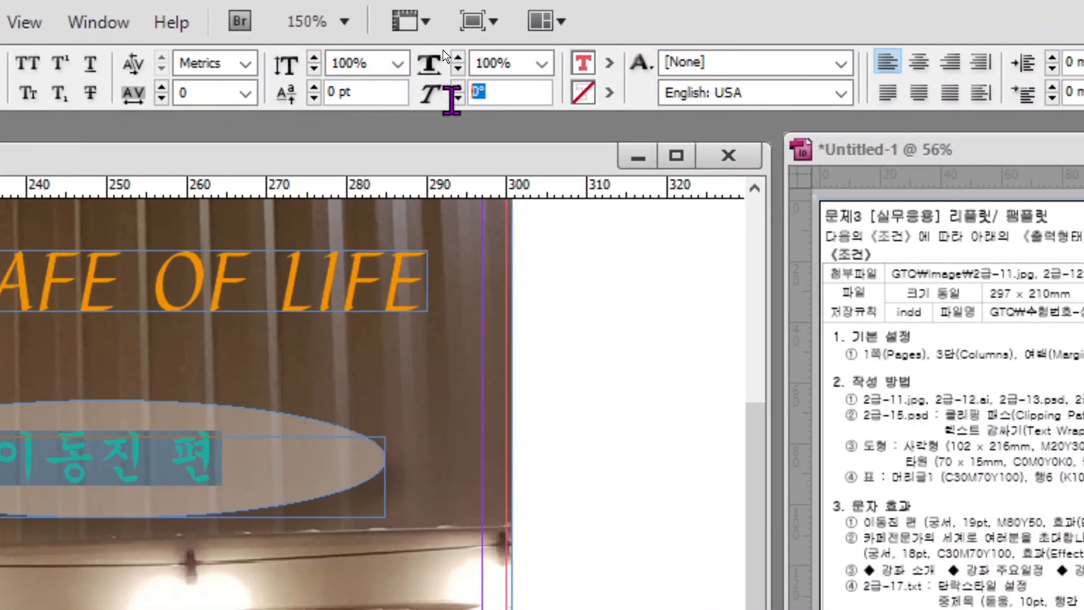
{"action": "type", "text": "20"}
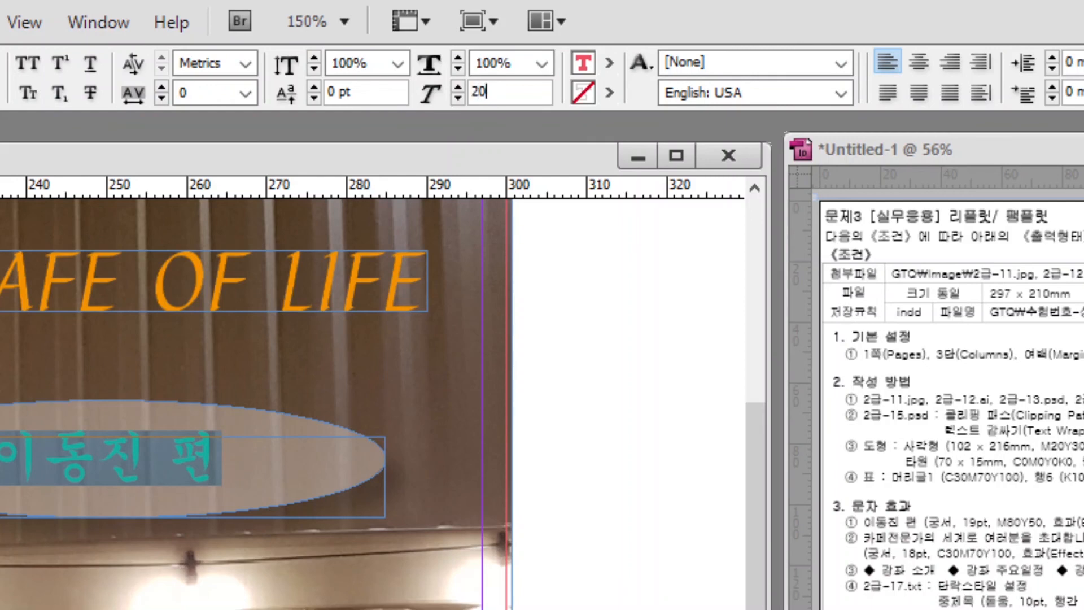
{"action": "key", "text": "Return"}
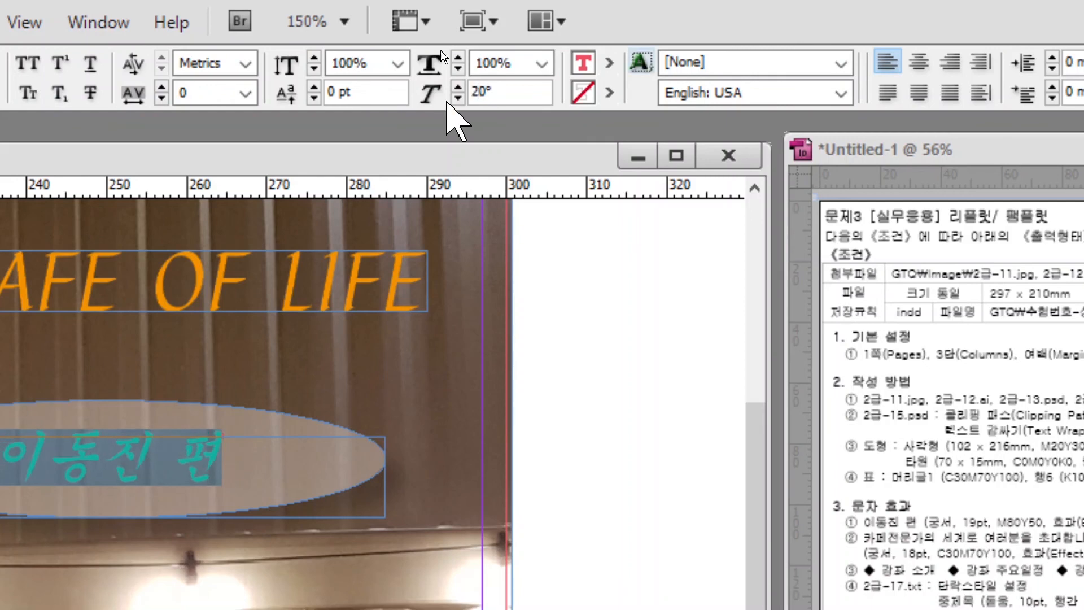
{"action": "key", "text": "Escape"}
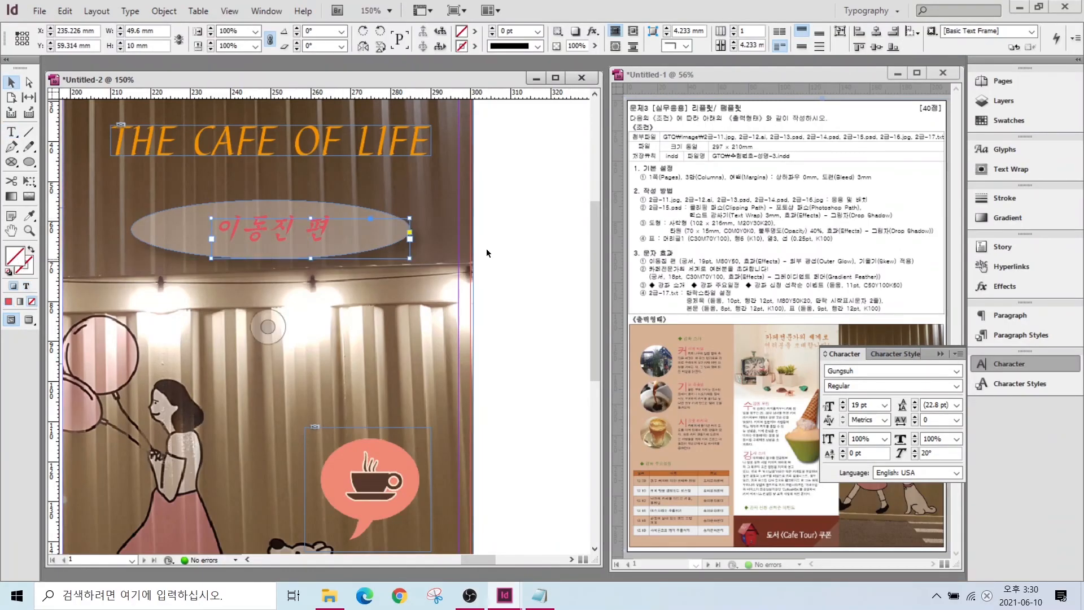
{"action": "right_click", "coordinate": [276, 235]}
{"action": "mouse_move", "coordinate": [318, 464]}
{"action": "left_click", "coordinate": [541, 371]}
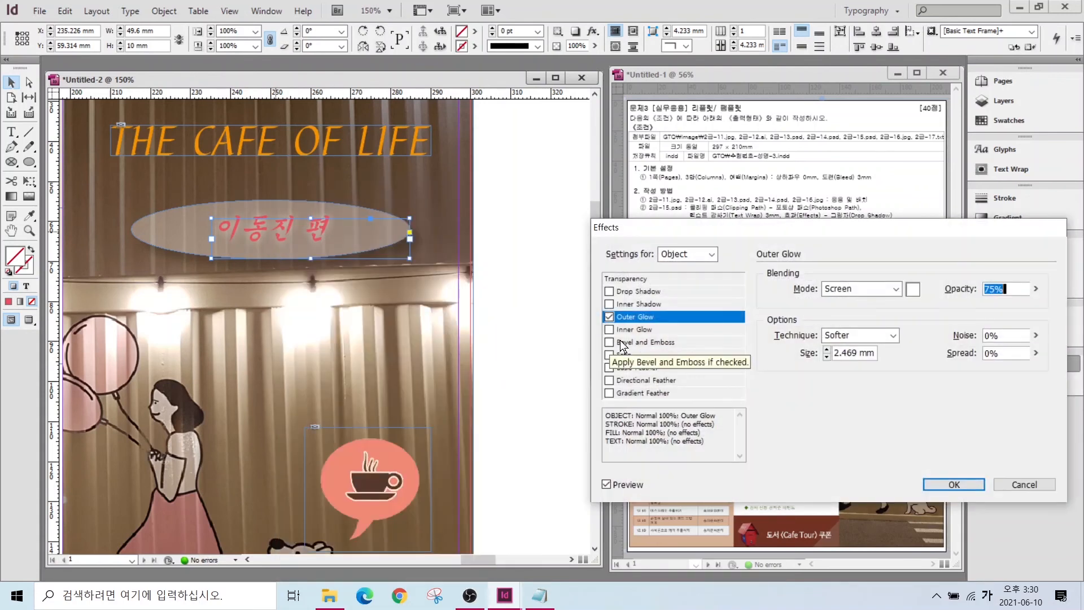
{"action": "key", "text": "Return"}
{"action": "left_click", "coordinate": [11, 133]}
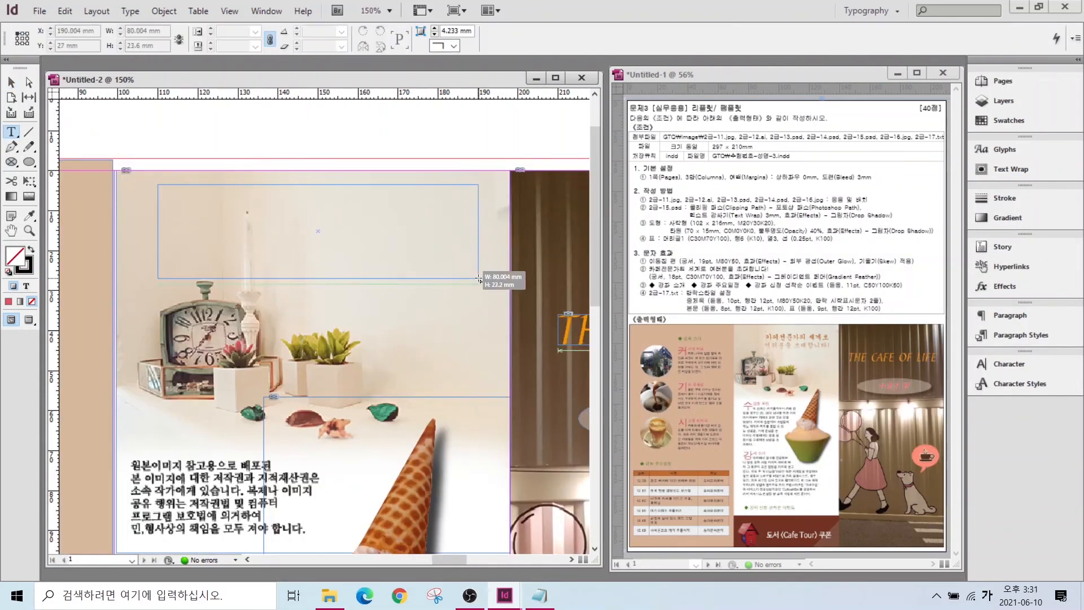
- Type the two lines '카페전문가의 세계로' and '여러분을 초대합니다!'
{"action": "type", "text": "카페전문가의 세계로"}
{"action": "key", "text": "Return"}
{"action": "type", "text": "여러분을 초대합니다!"}
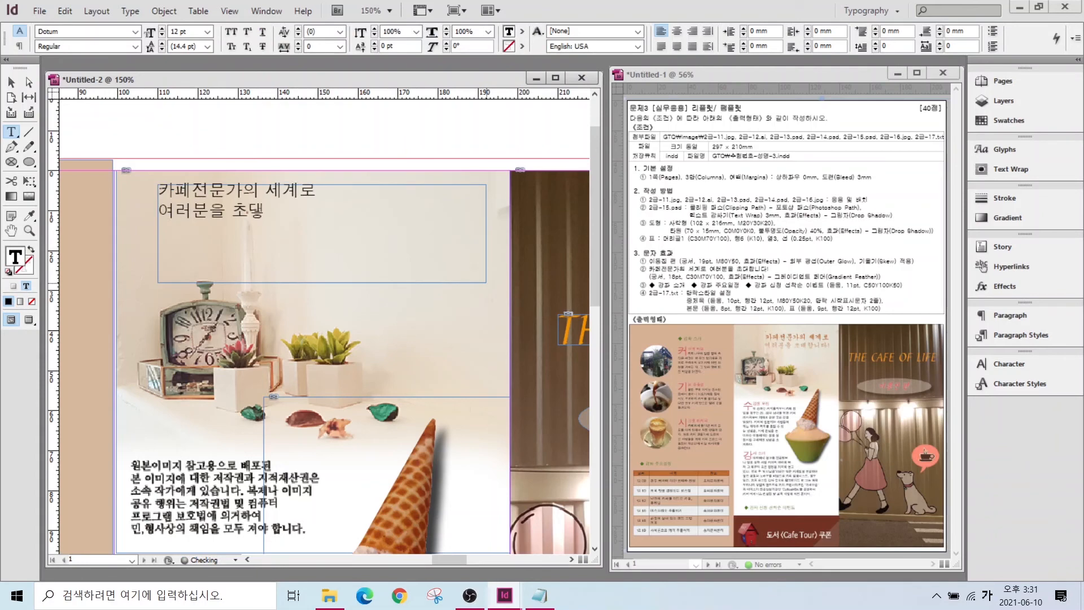
{"action": "key", "text": "shift+Left"}
{"action": "key", "text": "shift+Left"}
{"action": "key", "text": "shift+Left"}
{"action": "key", "text": "shift+Left"}
{"action": "key", "text": "shift+Left"}
{"action": "key", "text": "shift+Left"}
{"action": "key", "text": "shift+Left"}
{"action": "key", "text": "shift+Left"}
{"action": "key", "text": "ctrl+a"}
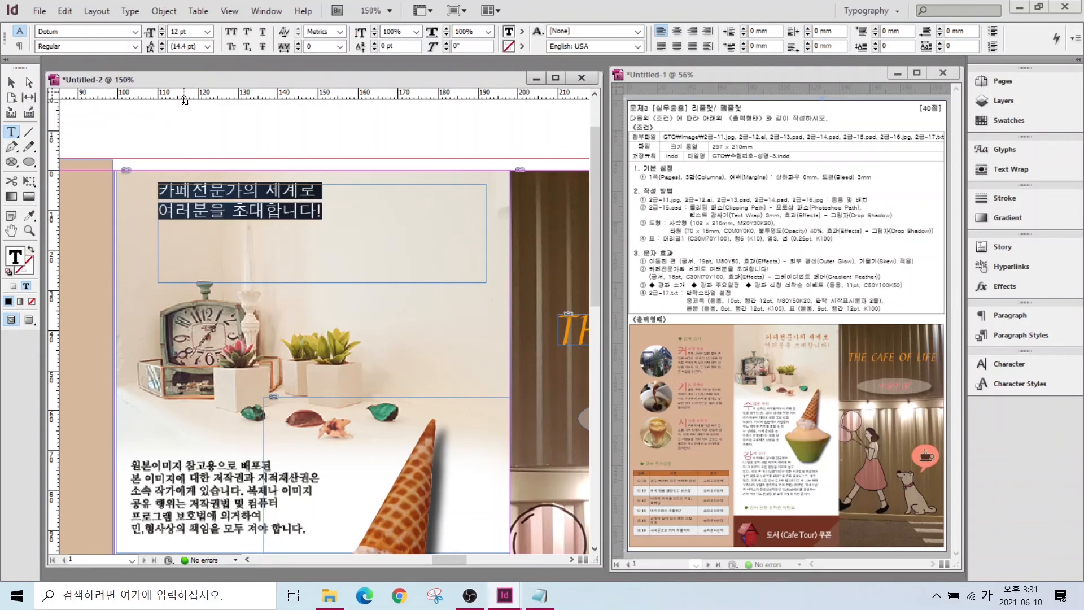
- Set both lines in Gungsuh 18 pt and colour them C=30 M=70 Y=100 K=0
{"action": "left_click", "coordinate": [135, 31]}
{"action": "left_click", "coordinate": [96, 7]}
{"action": "left_click", "coordinate": [161, 29]}
{"action": "left_click", "coordinate": [162, 29]}
{"action": "left_click", "coordinate": [162, 28]}
{"action": "left_click", "coordinate": [161, 29]}
{"action": "left_click", "coordinate": [162, 29]}
{"action": "left_click", "coordinate": [161, 29]}
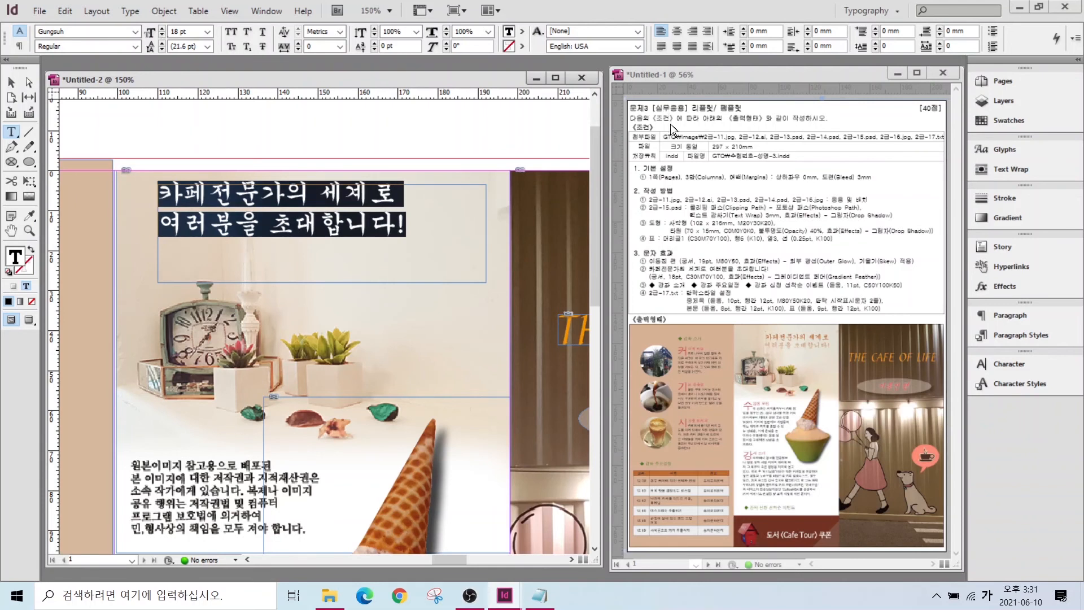
{"action": "left_click", "coordinate": [993, 119]}
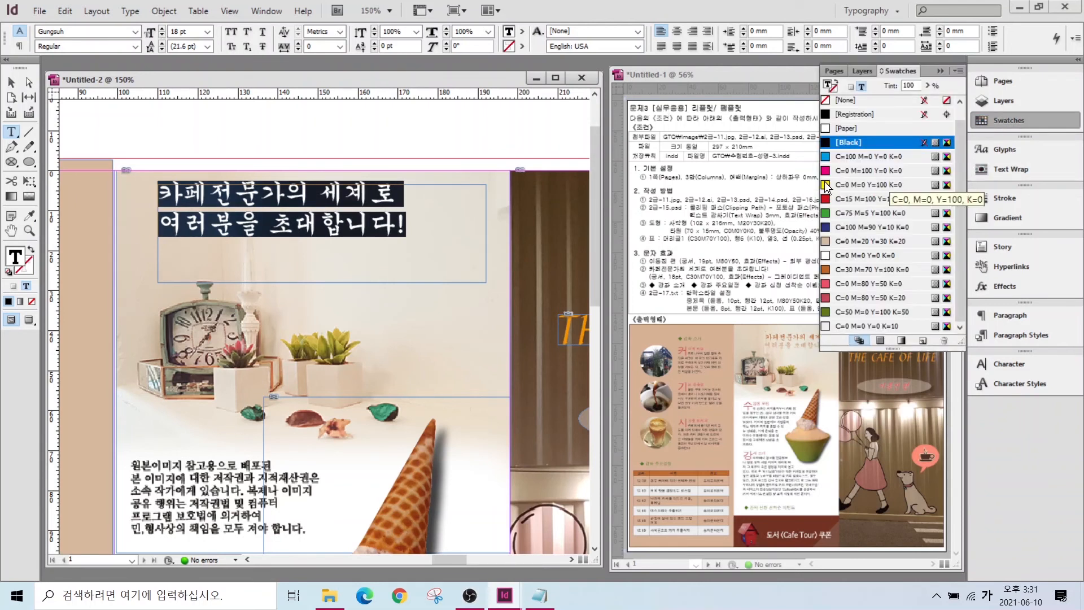
{"action": "left_click", "coordinate": [859, 268]}
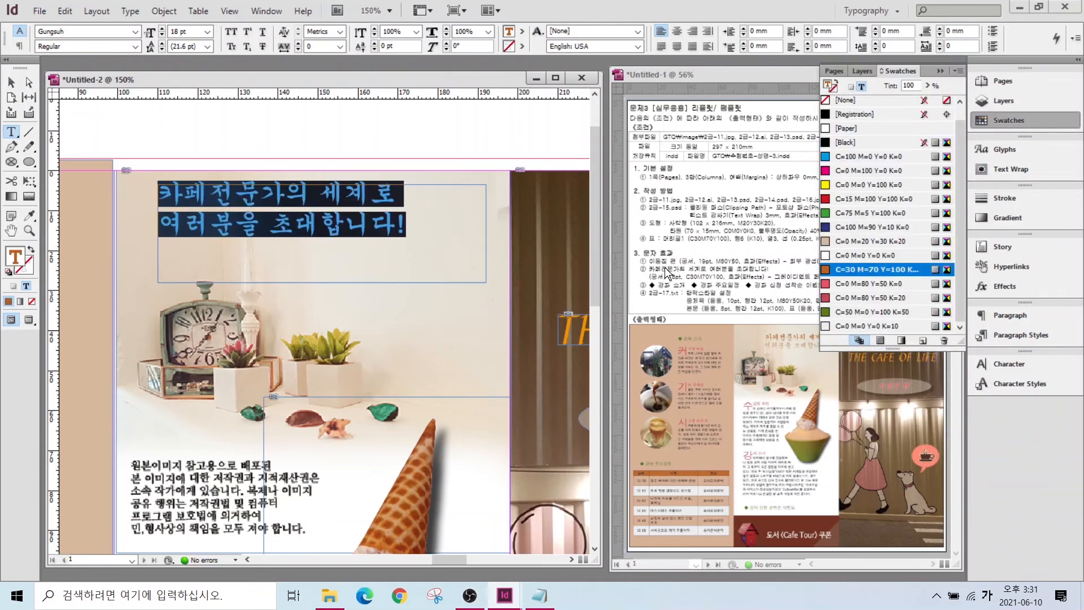
{"action": "right_click", "coordinate": [333, 209]}
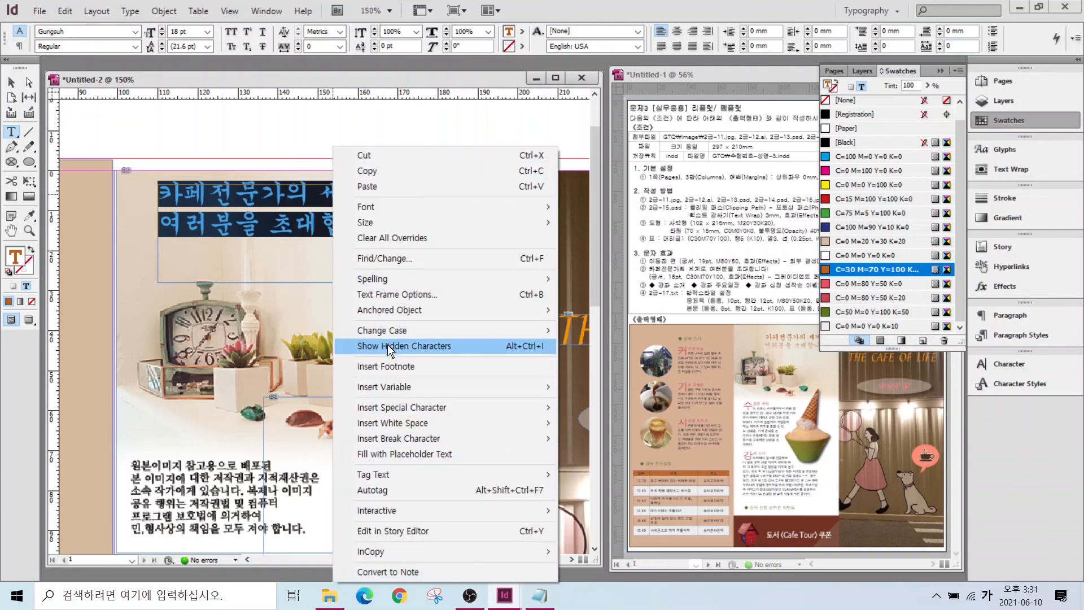
- Apply a -90° gradient feather with a 29.5% midpoint to the heading frame
{"action": "key", "text": "Escape"}
{"action": "key", "text": "Escape"}
{"action": "right_click", "coordinate": [265, 209]}
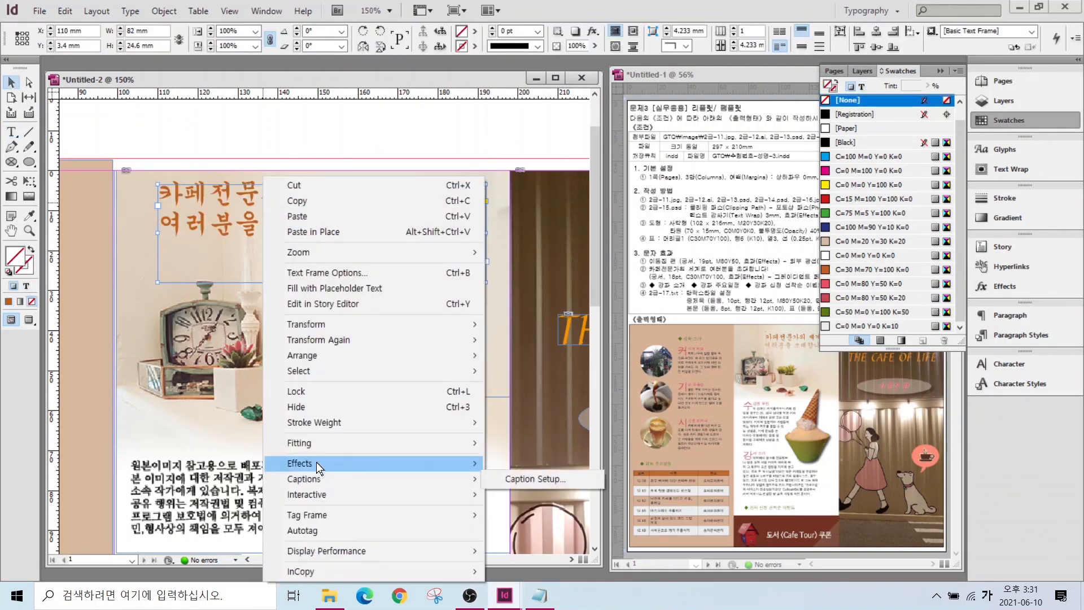
{"action": "mouse_move", "coordinate": [316, 463]}
{"action": "left_click", "coordinate": [565, 464]}
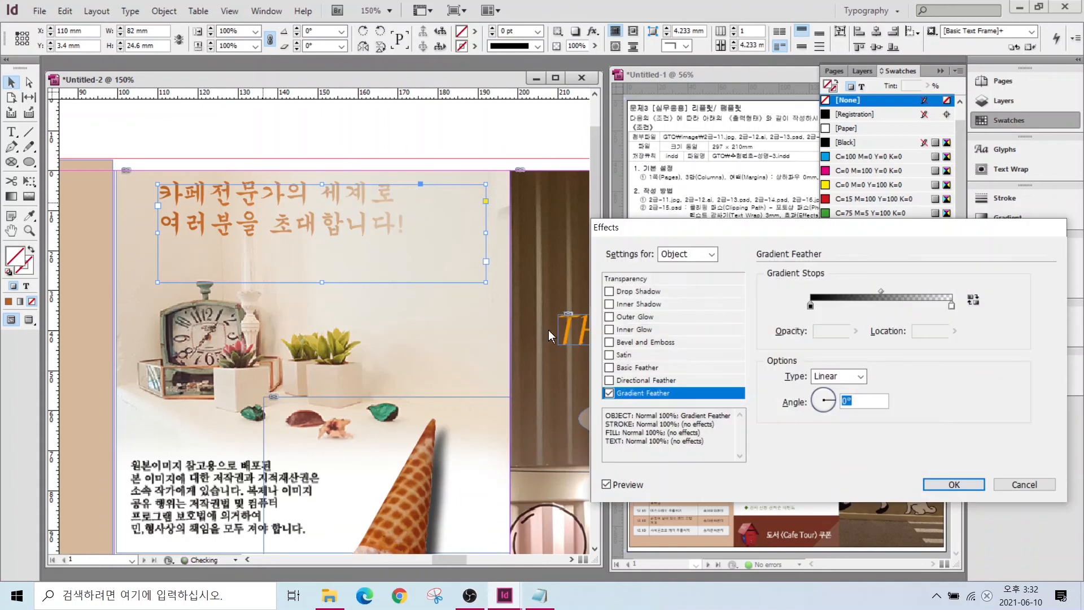
{"action": "left_click", "coordinate": [822, 412]}
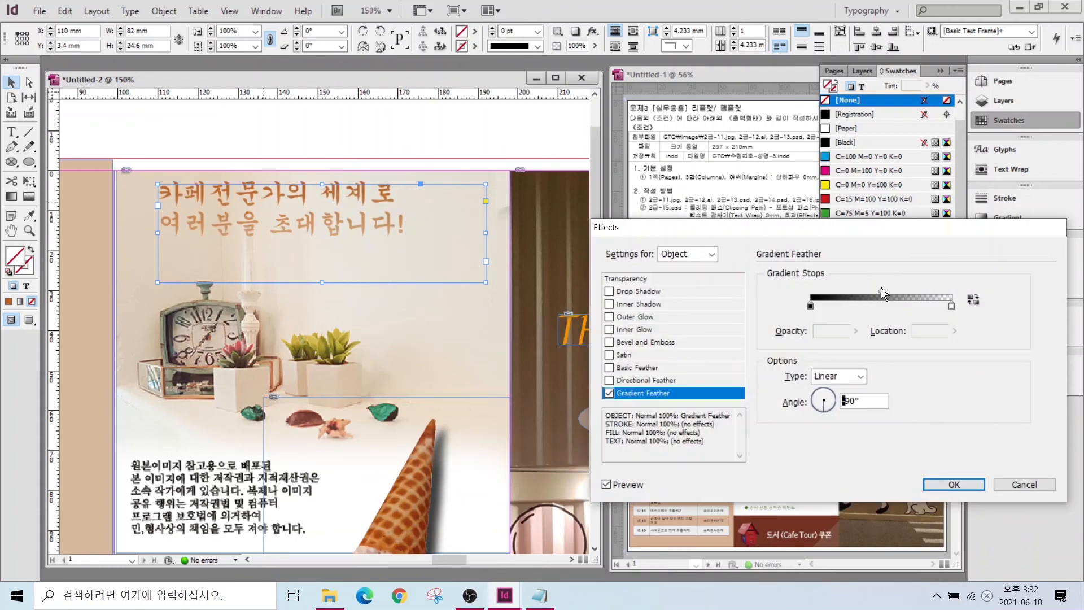
{"action": "left_click_drag", "start_coordinate": [880, 291], "coordinate": [853, 292]}
{"action": "left_click", "coordinate": [954, 484]}
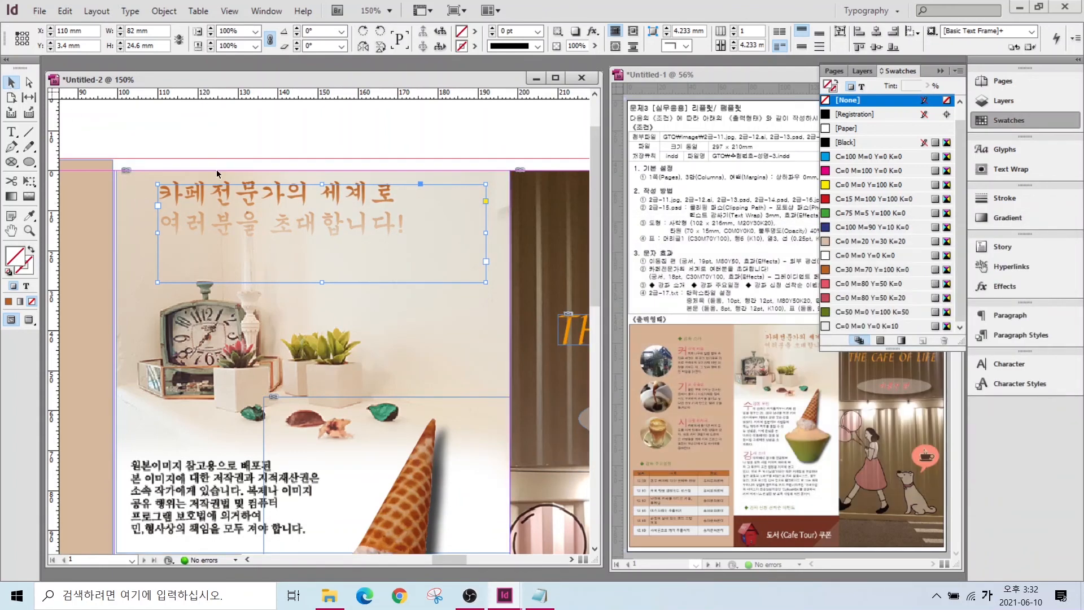
- Nudge the heading frame right and stretch the background photo frame to the column edge
{"action": "left_click_drag", "start_coordinate": [338, 206], "coordinate": [383, 202]}
{"action": "left_click_drag", "start_coordinate": [285, 233], "coordinate": [283, 240]}
{"action": "left_click_drag", "start_coordinate": [163, 205], "coordinate": [160, 195]}
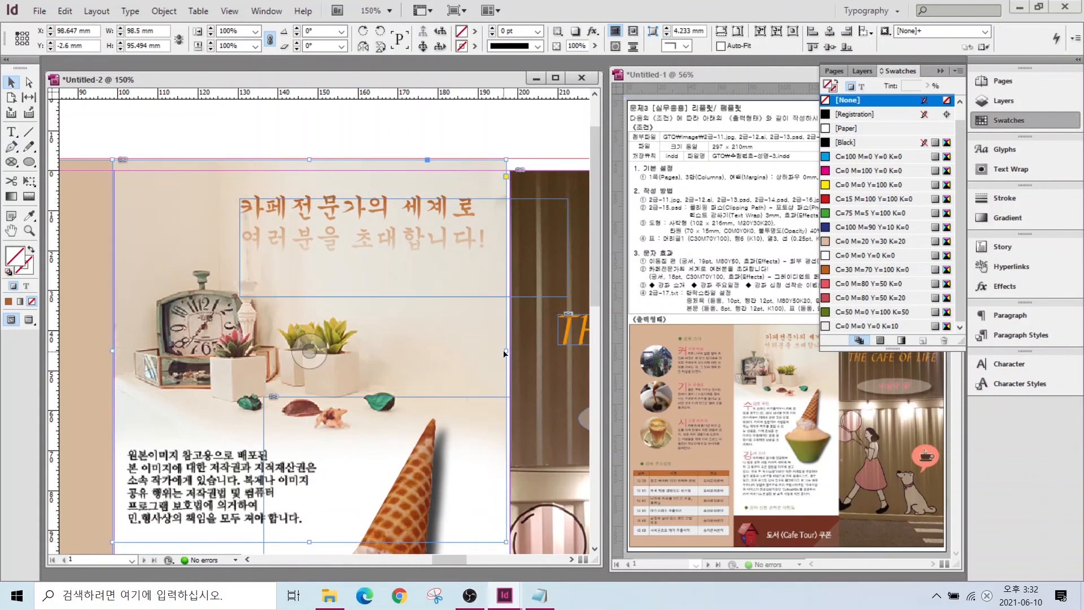
{"action": "left_click_drag", "start_coordinate": [505, 351], "coordinate": [509, 351]}
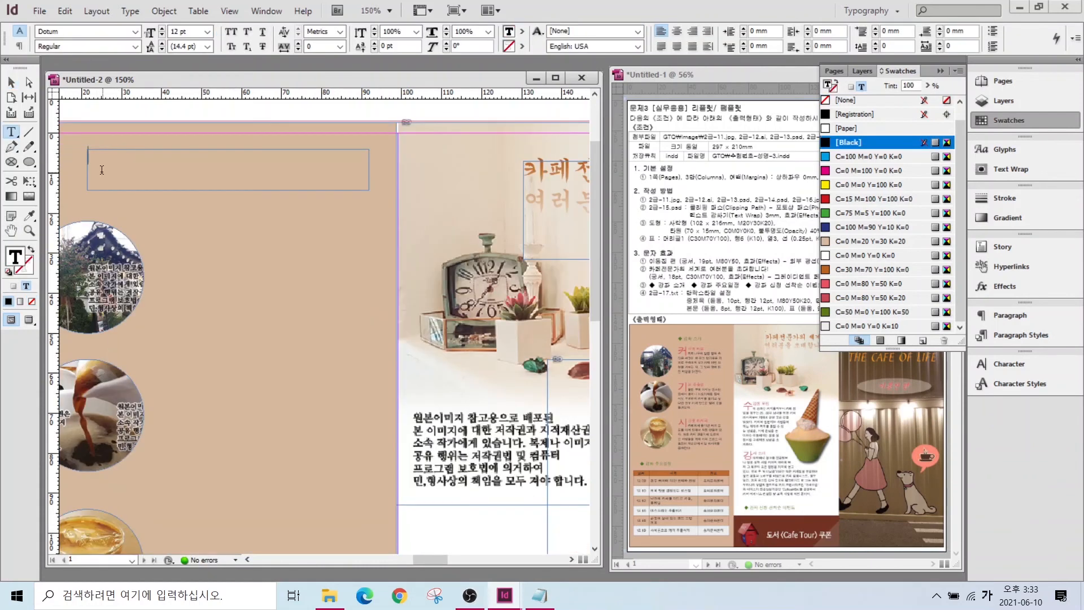
- Type '강좌 소개' and browse the Symbols category in the Glyphs panel
{"action": "type", "text": "강좌소"}
{"action": "key", "text": "Right"}
{"action": "key", "text": "Right"}
{"action": "left_click", "coordinate": [998, 118]}
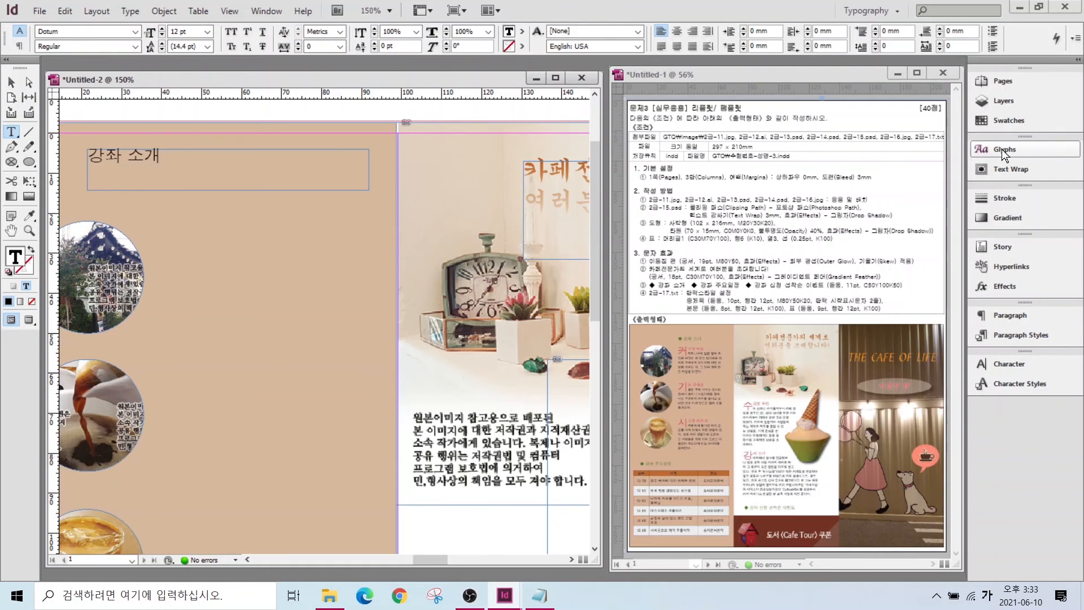
{"action": "left_click", "coordinate": [1001, 149]}
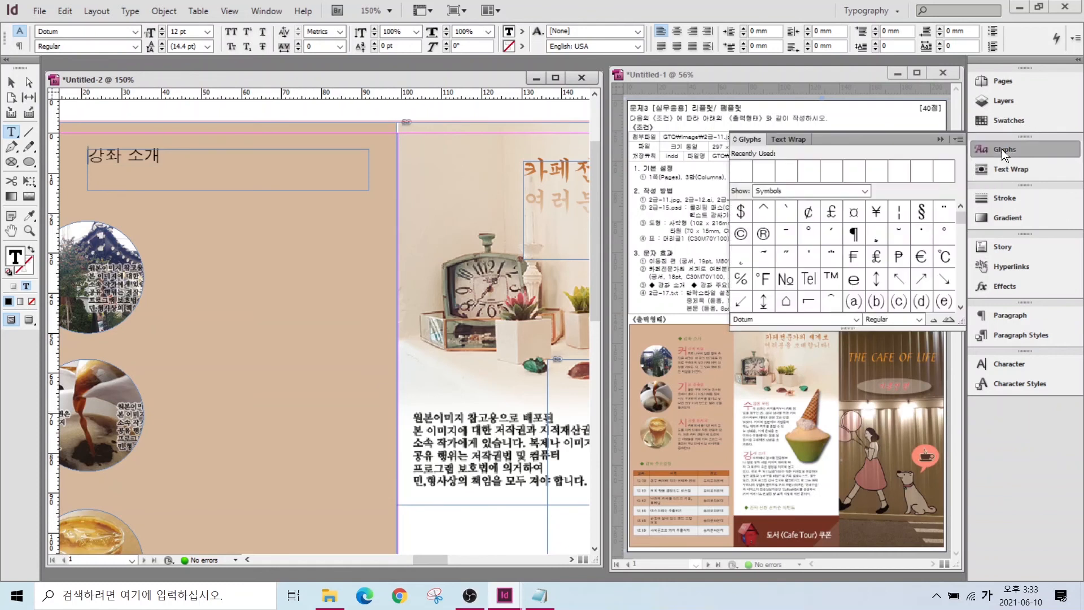
{"action": "left_click", "coordinate": [867, 192]}
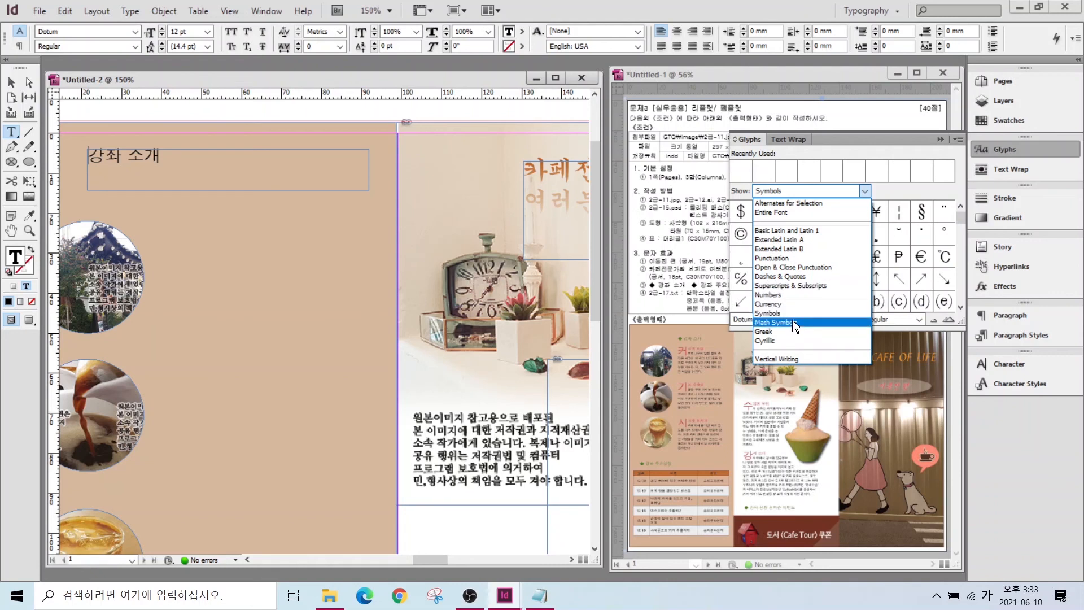
{"action": "left_click", "coordinate": [778, 313]}
{"action": "scroll", "coordinate": [963, 297], "scroll_direction": "down", "scroll_amount": 5}
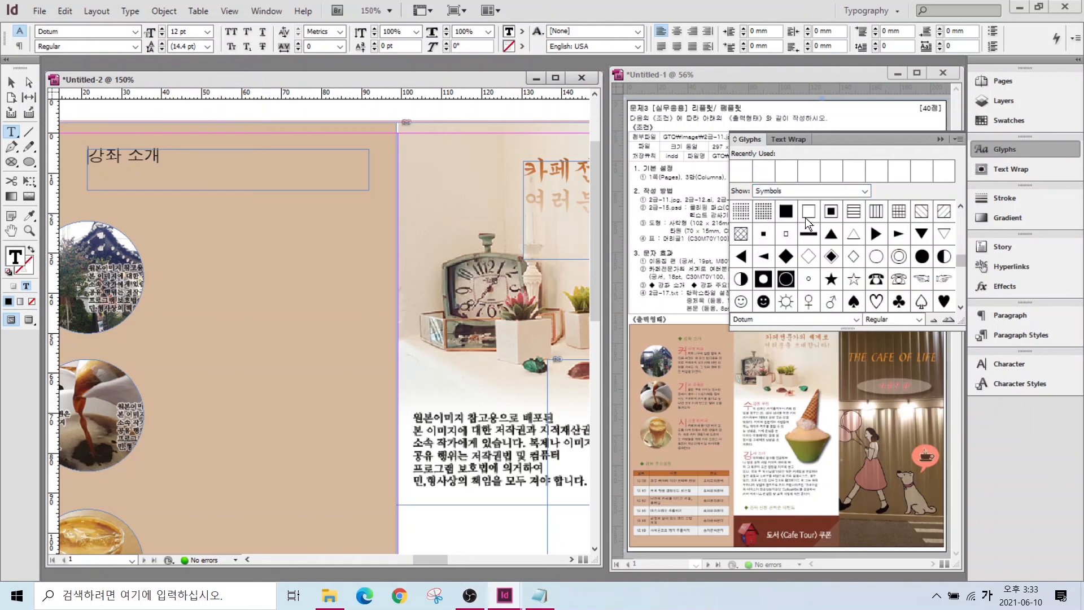
- Insert a ◆ symbol before '강좌 소개' using the ㅁ Hanja symbol list
{"action": "left_click", "coordinate": [93, 160]}
{"action": "type", "text": "ㅁ"}
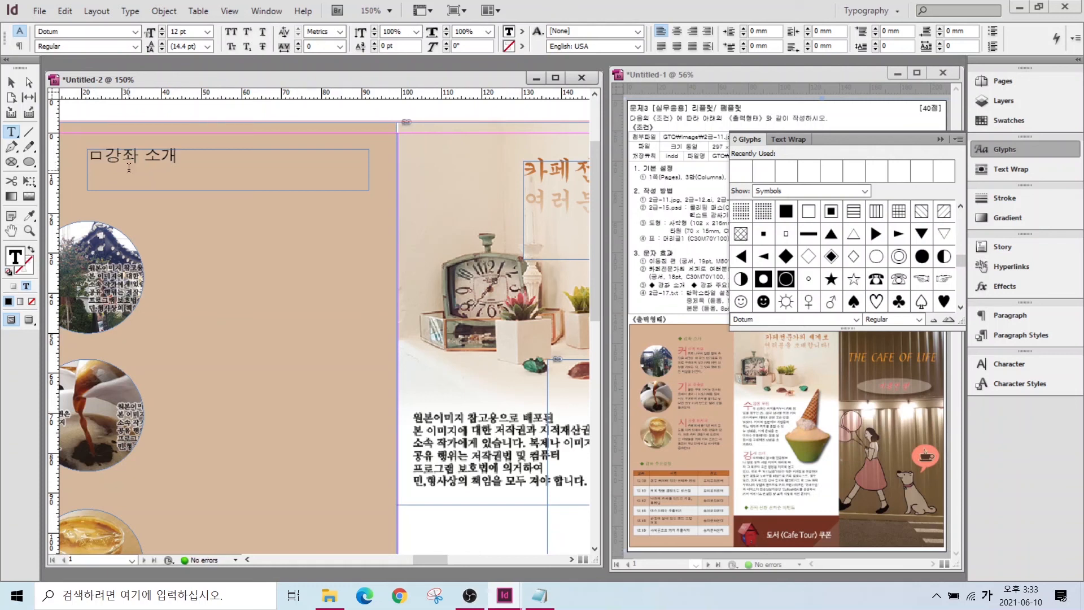
{"action": "key", "text": "Hangul_Hanja"}
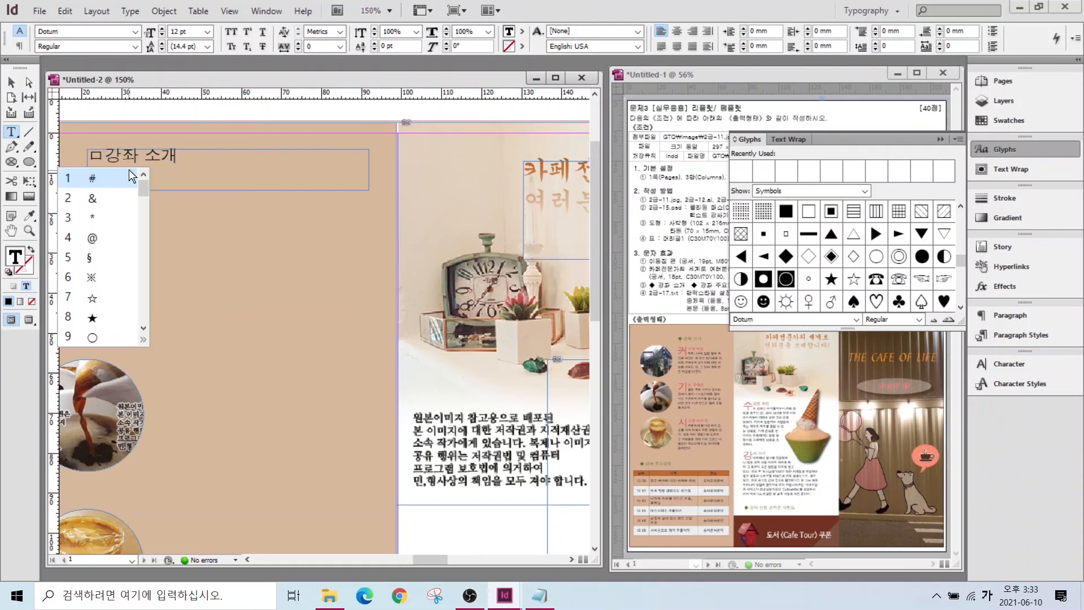
{"action": "left_click", "coordinate": [143, 339]}
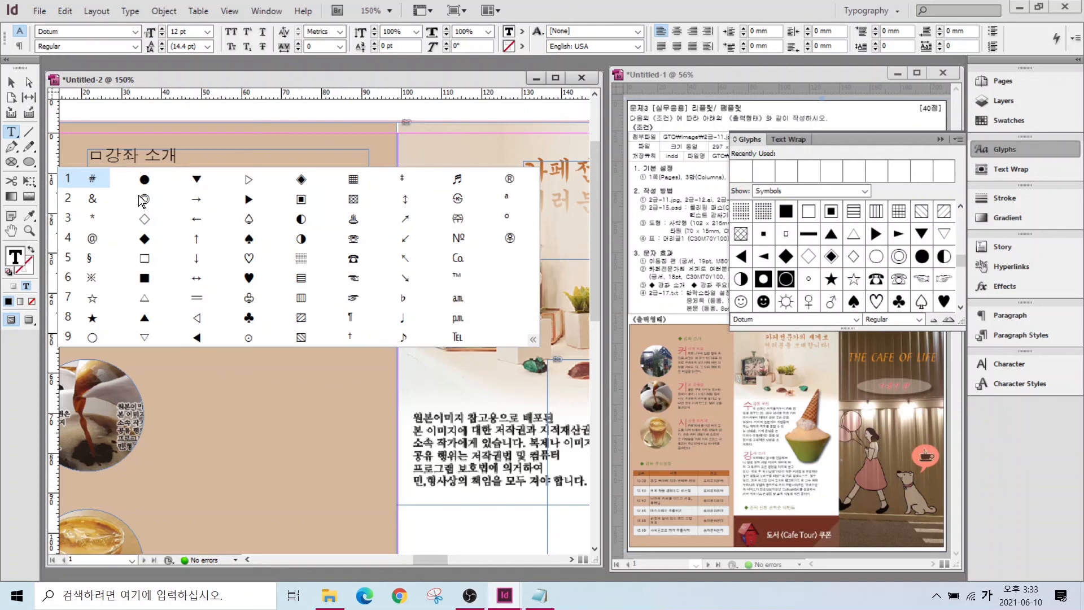
{"action": "left_click", "coordinate": [144, 239]}
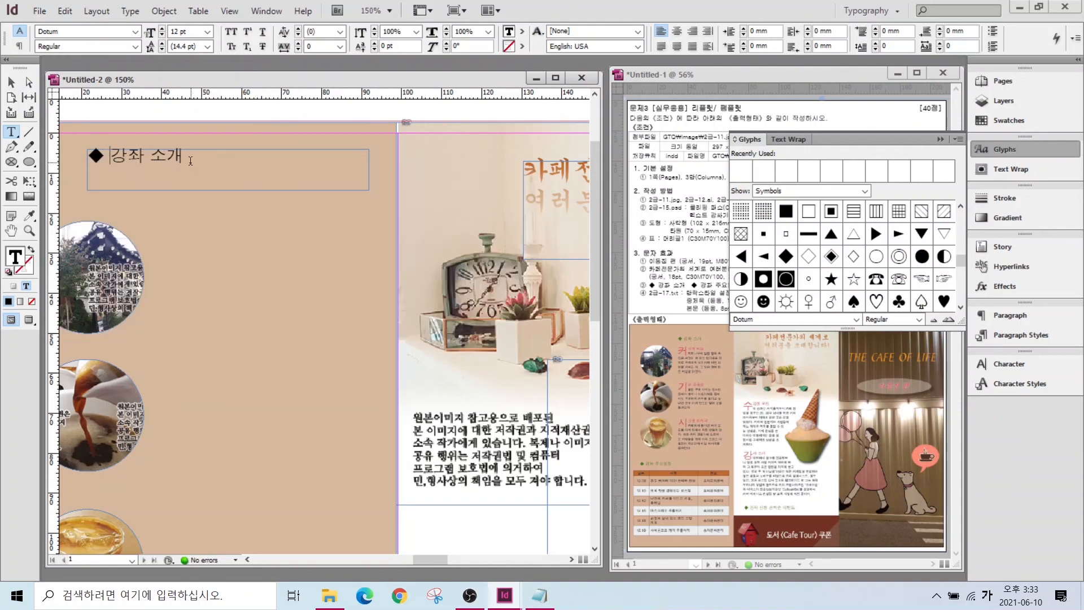
- Make the heading 11 pt olive green, shift it right, and copy it below the photos
{"action": "left_click", "coordinate": [162, 34]}
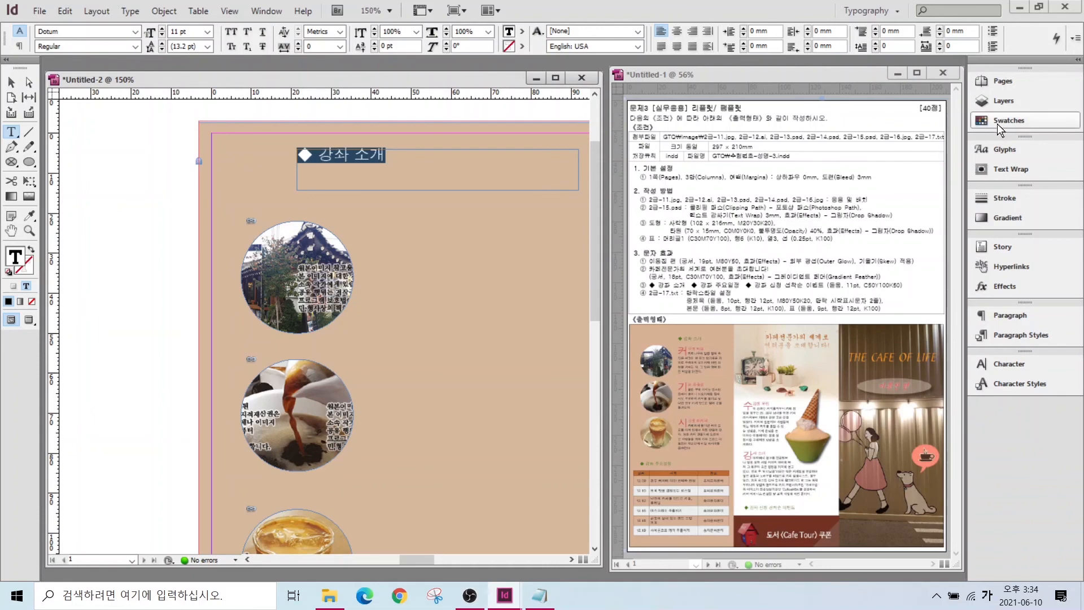
{"action": "left_click", "coordinate": [997, 121]}
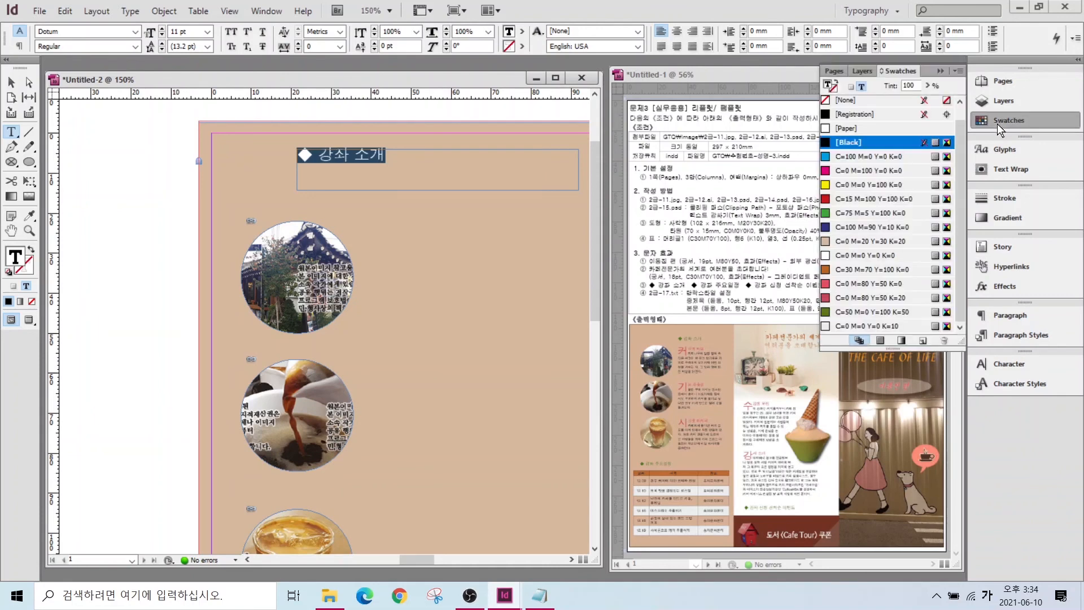
{"action": "left_click", "coordinate": [869, 312]}
{"action": "key", "text": "Escape"}
{"action": "left_click_drag", "start_coordinate": [342, 144], "coordinate": [428, 138]}
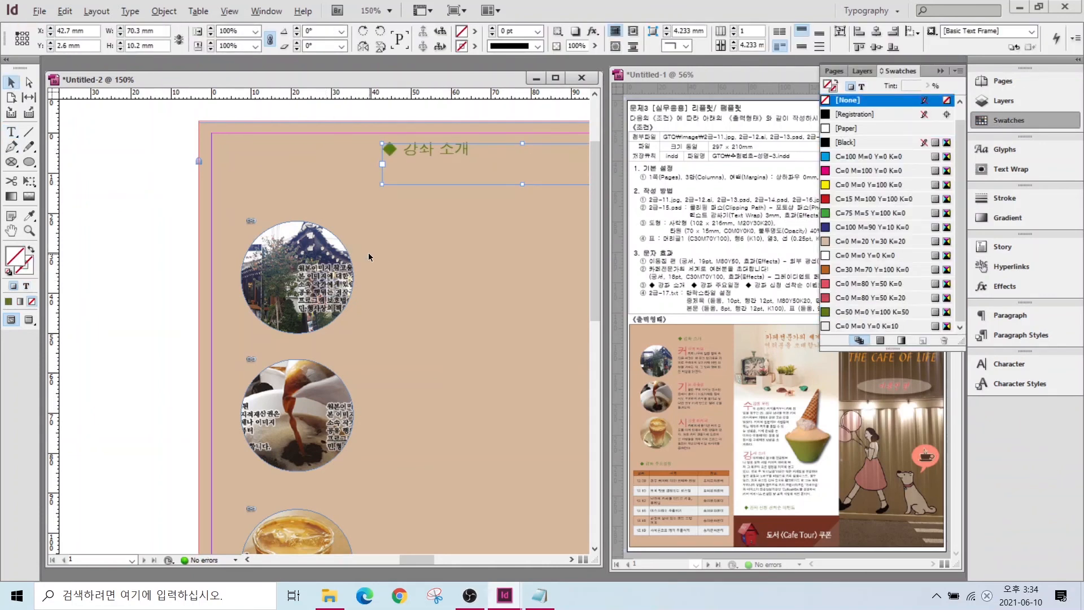
{"action": "key", "text": "ctrl+1"}
{"action": "left_click_drag", "start_coordinate": [394, 190], "coordinate": [301, 523]}
- Retype the copied heading below the photos as '◆ 강좌 주요일정'
{"action": "double_click", "coordinate": [322, 518]}
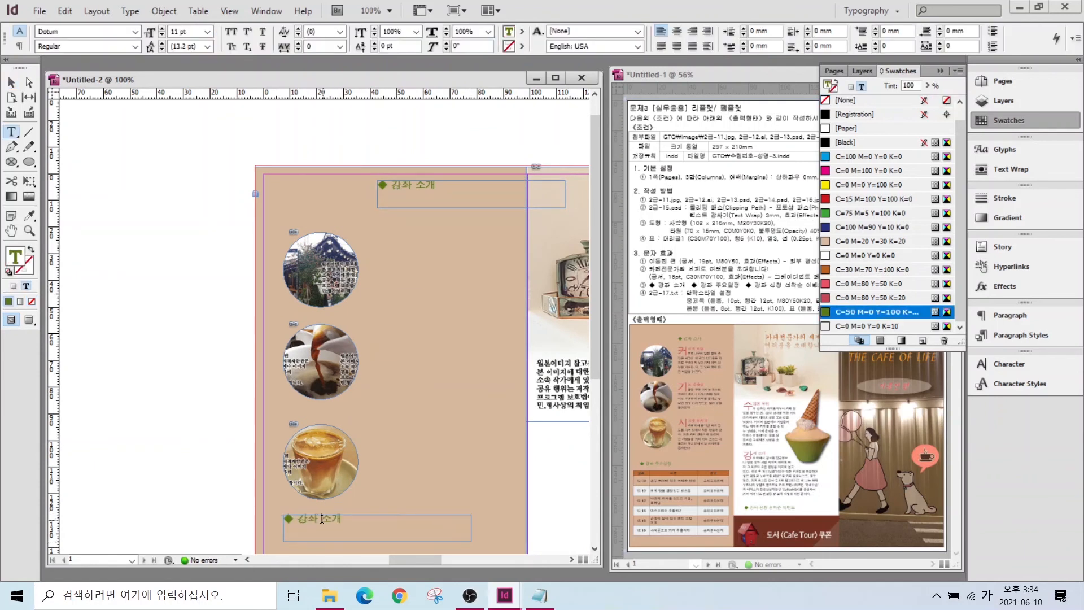
{"action": "key", "text": "BackSpace"}
{"action": "key", "text": "BackSpace"}
{"action": "type", "text": "주요일정"}
{"action": "key", "text": "Escape"}
- Duplicate the heading into the middle column and reword it '◆ 강좌 신청 선착순 이벤트'
{"action": "left_click_drag", "start_coordinate": [325, 520], "coordinate": [449, 473]}
{"action": "double_click", "coordinate": [397, 474]}
{"action": "type", "text": "신청 선착순 이벤트"}
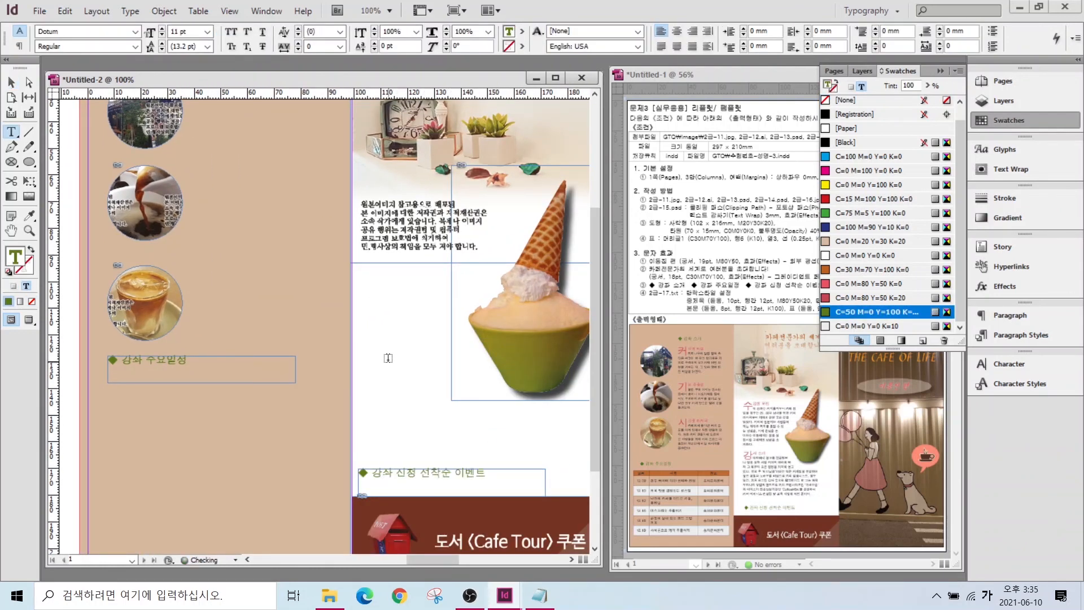
{"action": "key", "text": "Escape"}
{"action": "scroll", "coordinate": [326, 259], "scroll_direction": "up", "scroll_amount": 3}
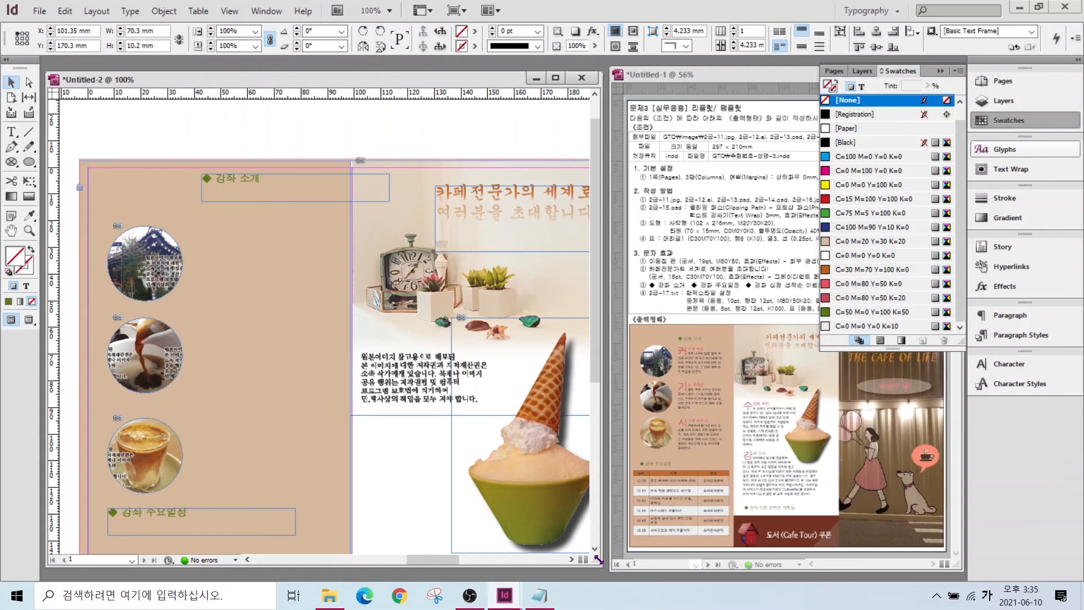
{"action": "left_click", "coordinate": [539, 595]}
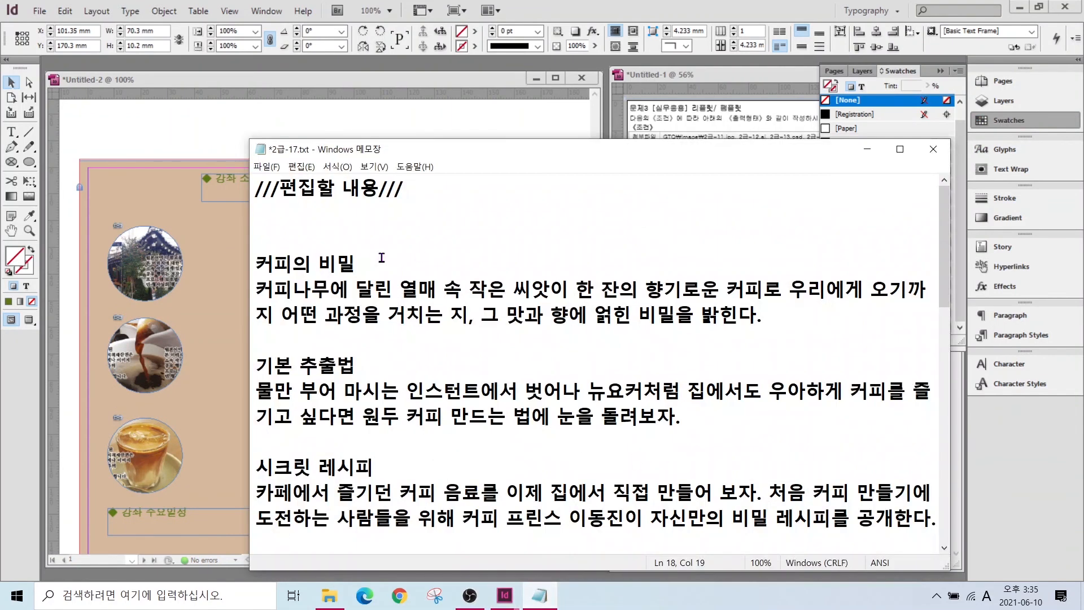
- Select the 커피의 비밀 heading and paragraph in 2급-17.txt, then go back to the InDesign layout
{"action": "left_click_drag", "start_coordinate": [255, 263], "coordinate": [769, 314]}
{"action": "key", "text": "ctrl+c"}
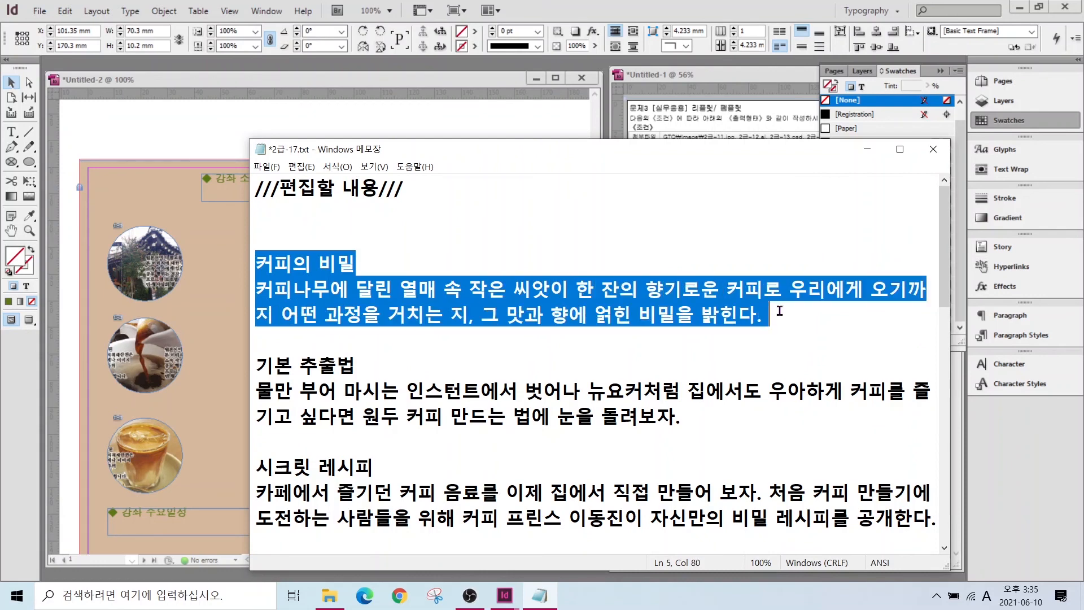
{"action": "left_click", "coordinate": [205, 226]}
{"action": "key", "text": "t"}
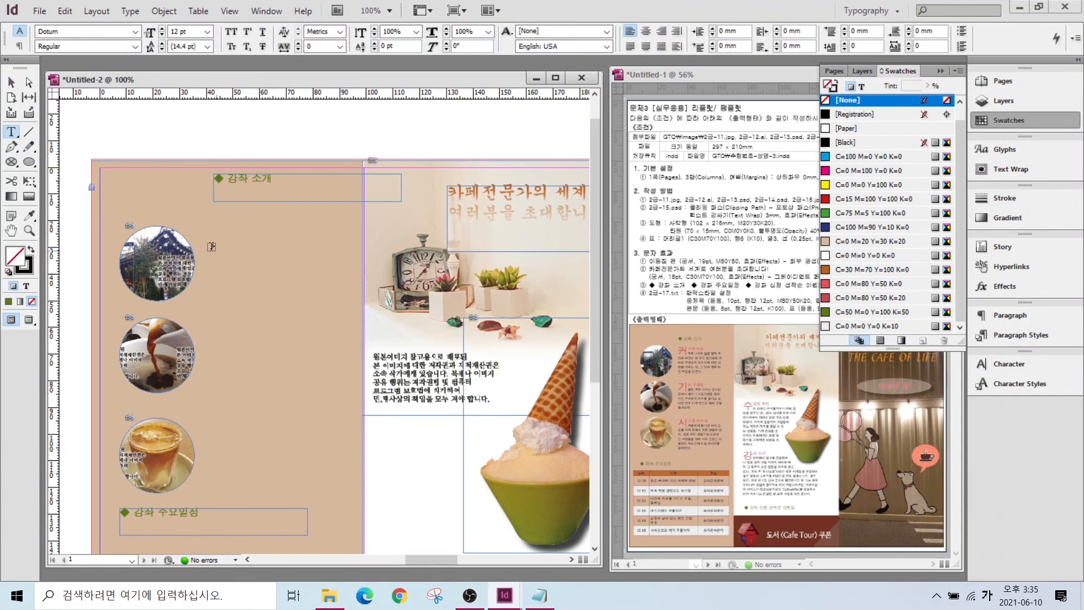
- Place the 커피의 비밀 text in a new frame beside the first photo, titled in 중제목 style
{"action": "left_click_drag", "start_coordinate": [205, 224], "coordinate": [355, 298]}
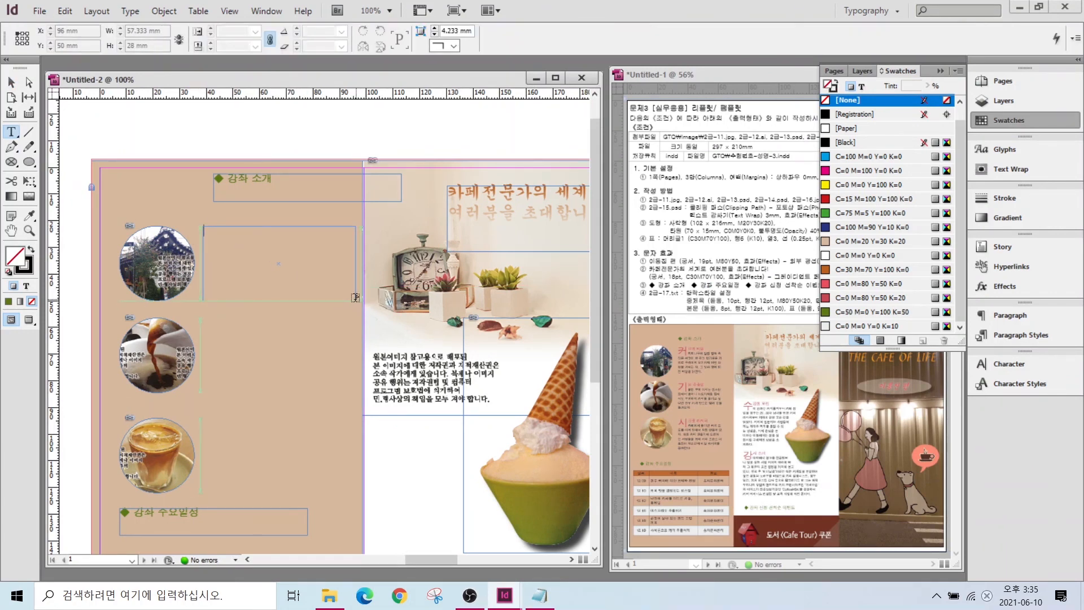
{"action": "key", "text": "ctrl+v"}
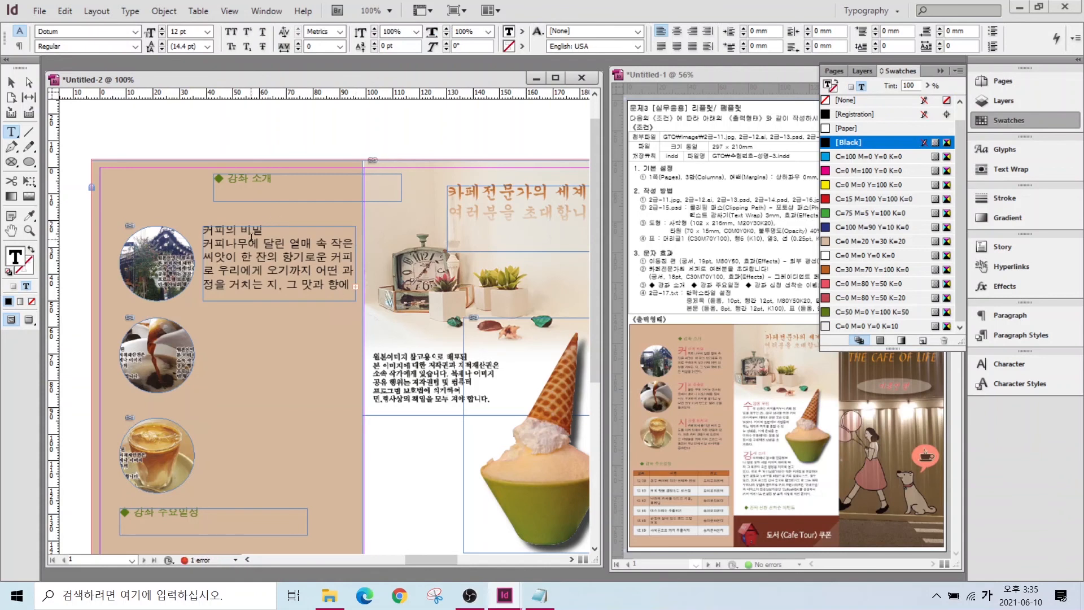
{"action": "left_click_drag", "start_coordinate": [241, 230], "coordinate": [288, 270]}
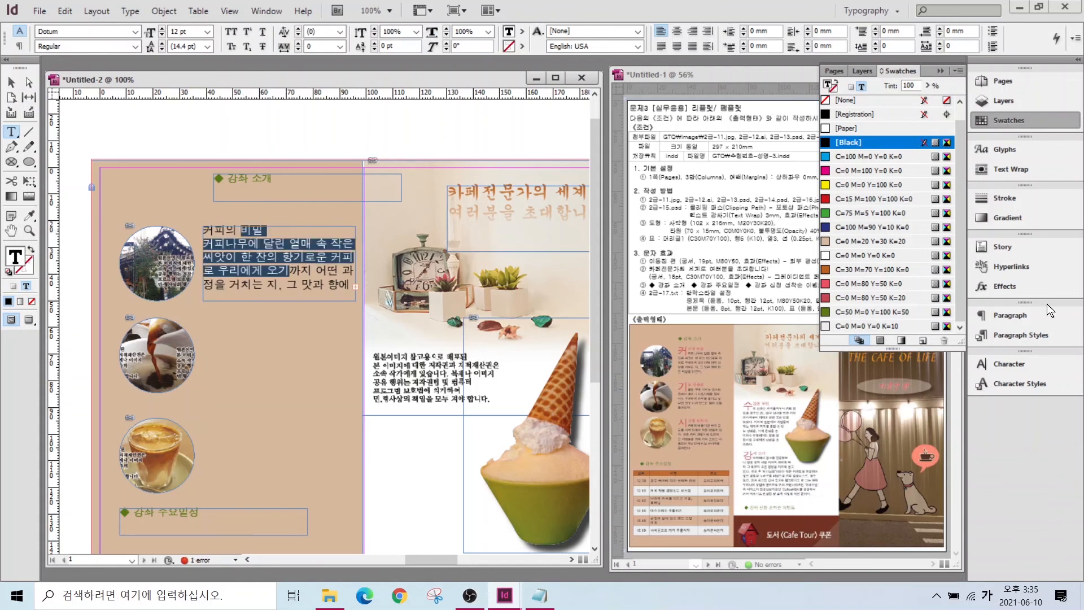
{"action": "left_click", "coordinate": [1004, 334]}
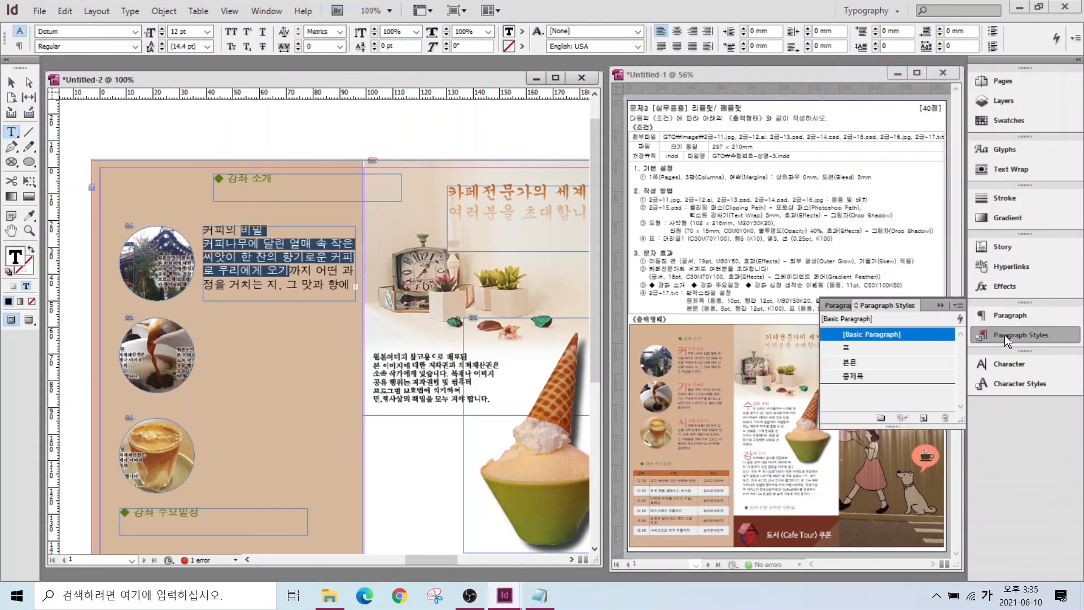
{"action": "left_click", "coordinate": [852, 375]}
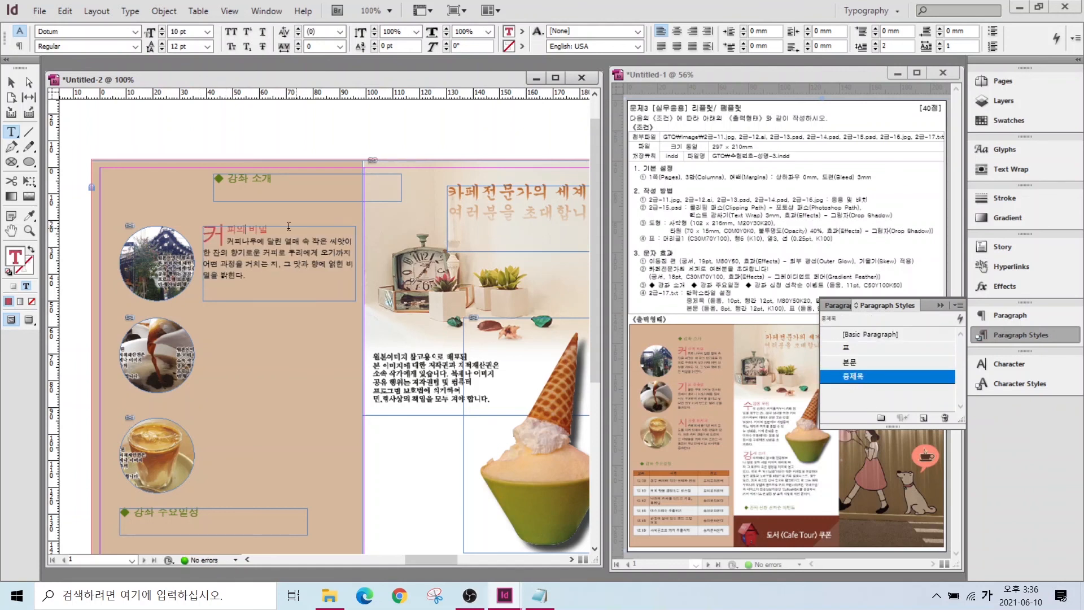
{"action": "key", "text": "Escape"}
- Duplicate the frame below and replace its text with the 기본 추출법 paragraph, titled in 중제목
{"action": "left_click_drag", "start_coordinate": [270, 247], "coordinate": [270, 346]}
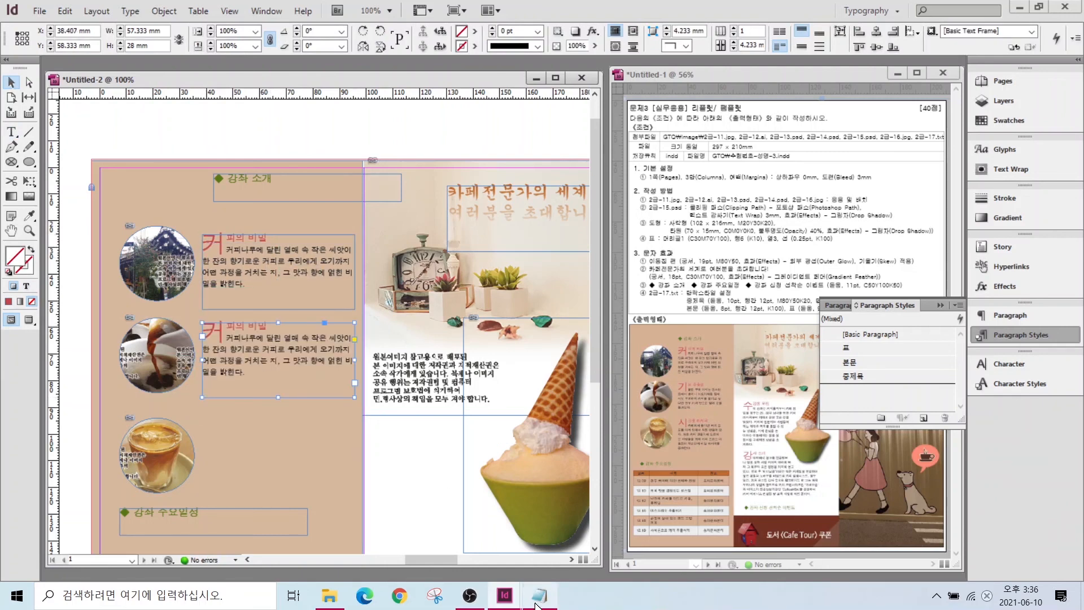
{"action": "left_click", "coordinate": [539, 594]}
{"action": "left_click_drag", "start_coordinate": [256, 365], "coordinate": [712, 423]}
{"action": "key", "text": "ctrl+c"}
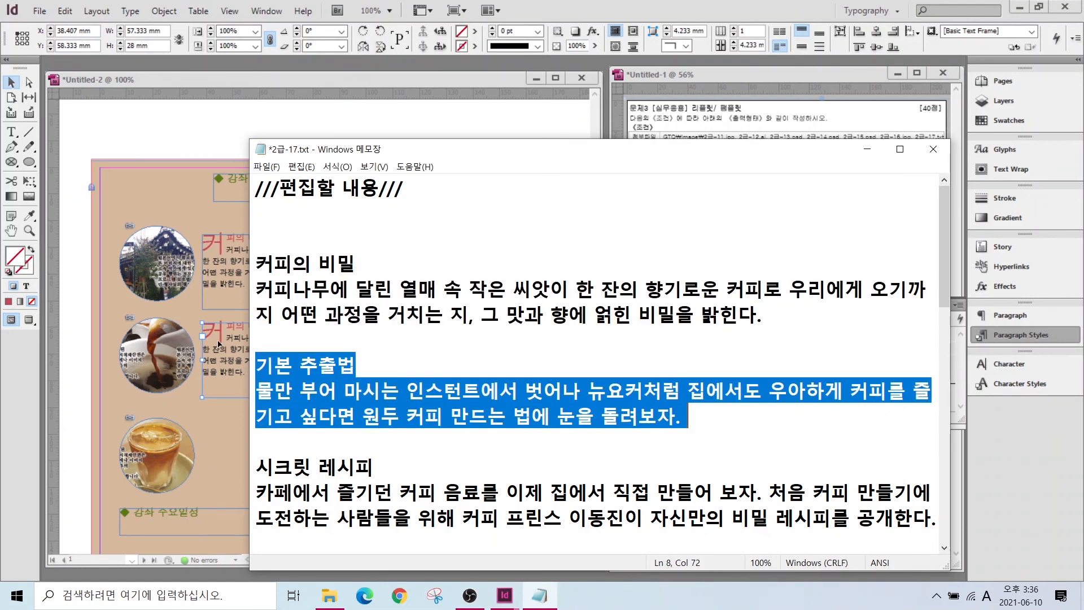
{"action": "left_click", "coordinate": [218, 344]}
{"action": "double_click", "coordinate": [249, 343]}
{"action": "key", "text": "ctrl+a"}
{"action": "key", "text": "ctrl+v"}
{"action": "left_click", "coordinate": [242, 326]}
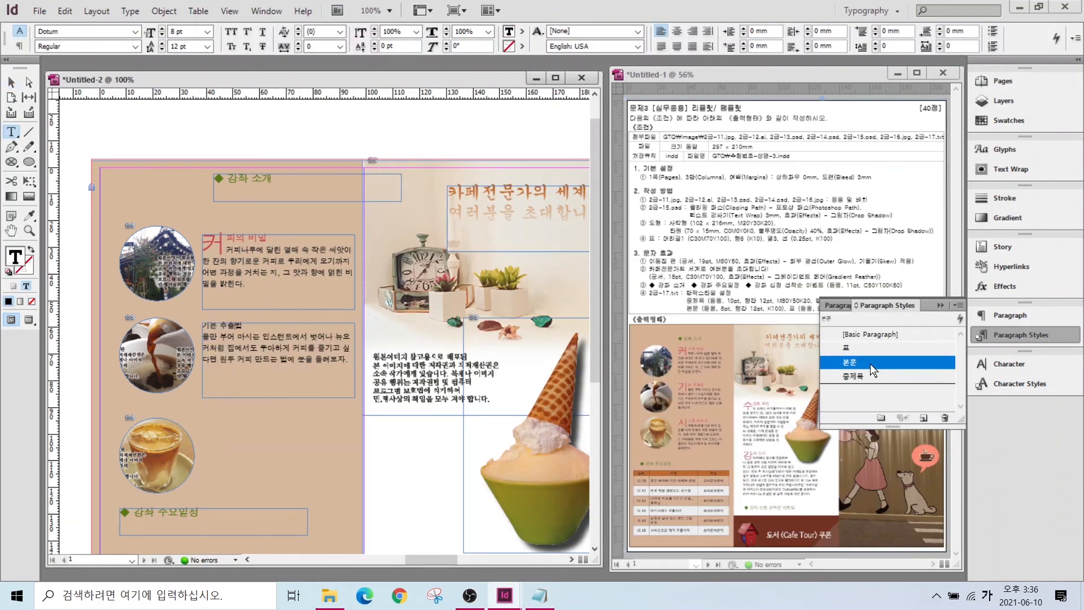
{"action": "left_click", "coordinate": [866, 376]}
{"action": "left_click", "coordinate": [12, 82]}
- Make a third frame holding the 시크릿 레시피 text with a 중제목 title, placed lower
{"action": "left_click_drag", "start_coordinate": [243, 337], "coordinate": [936, 521]}
{"action": "key", "text": "ctrl+c"}
{"action": "left_click", "coordinate": [539, 595]}
{"action": "double_click", "coordinate": [232, 468]}
{"action": "left_click_drag", "start_coordinate": [232, 468], "coordinate": [197, 416]}
{"action": "key", "text": "ctrl+v"}
{"action": "left_click", "coordinate": [241, 423]}
{"action": "left_click", "coordinate": [851, 376]}
{"action": "left_click", "coordinate": [11, 83]}
{"action": "left_click_drag", "start_coordinate": [273, 452], "coordinate": [274, 466]}
- Nudge the 기본 추출법 frame down, lower the 강좌 소개 heading, and shift the event heading right
{"action": "left_click", "coordinate": [255, 389]}
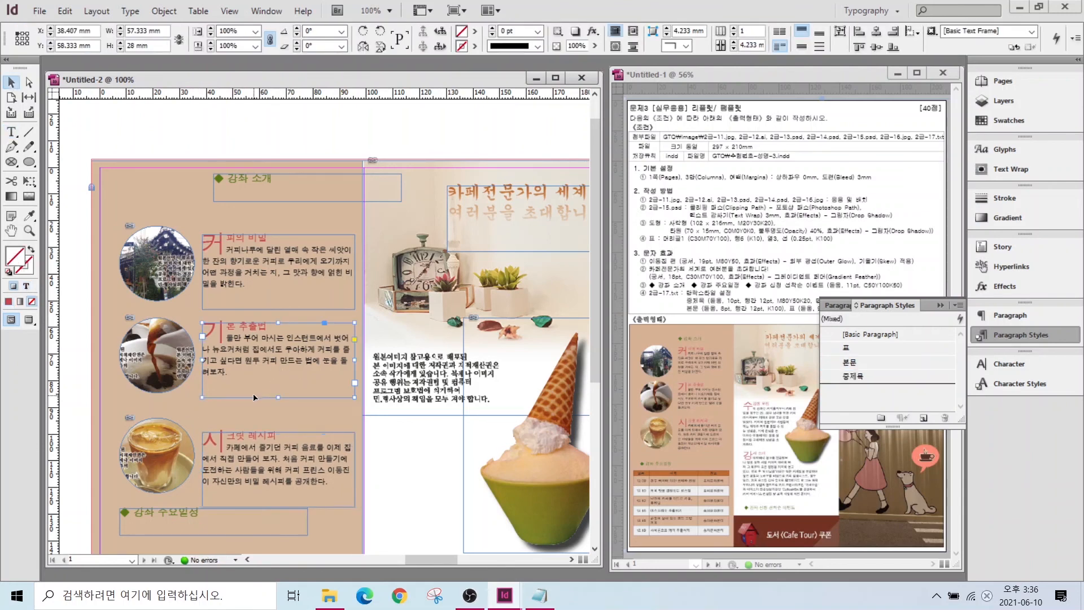
{"action": "key", "text": "Down"}
{"action": "key", "text": "Down"}
{"action": "key", "text": "Down"}
{"action": "key", "text": "Down"}
{"action": "key", "text": "Down"}
{"action": "key", "text": "Down"}
{"action": "left_click", "coordinate": [229, 307]}
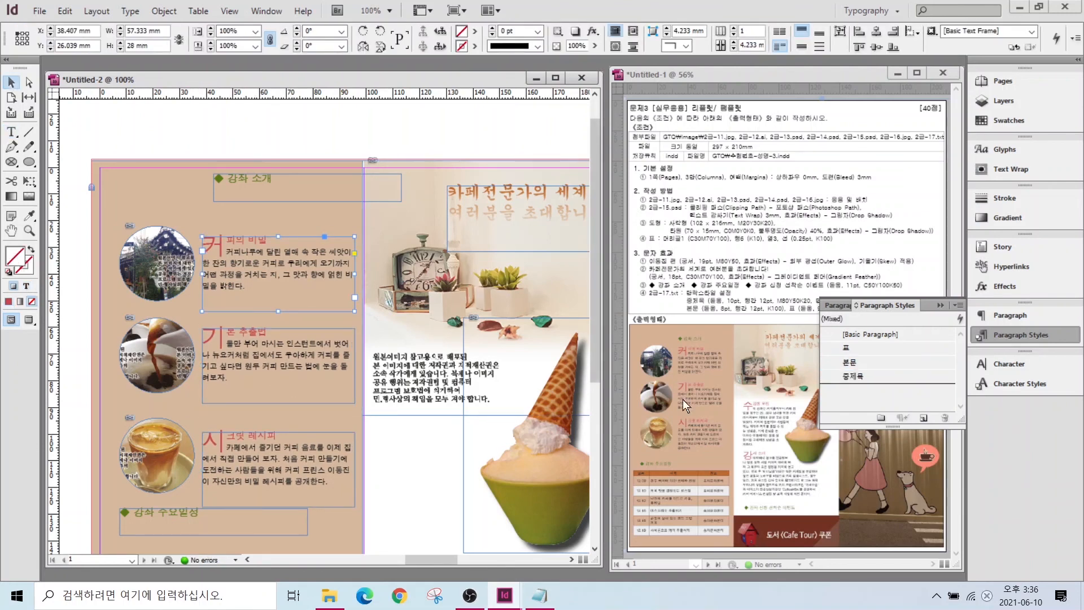
{"action": "double_click", "coordinate": [12, 231]}
{"action": "left_click", "coordinate": [11, 82]}
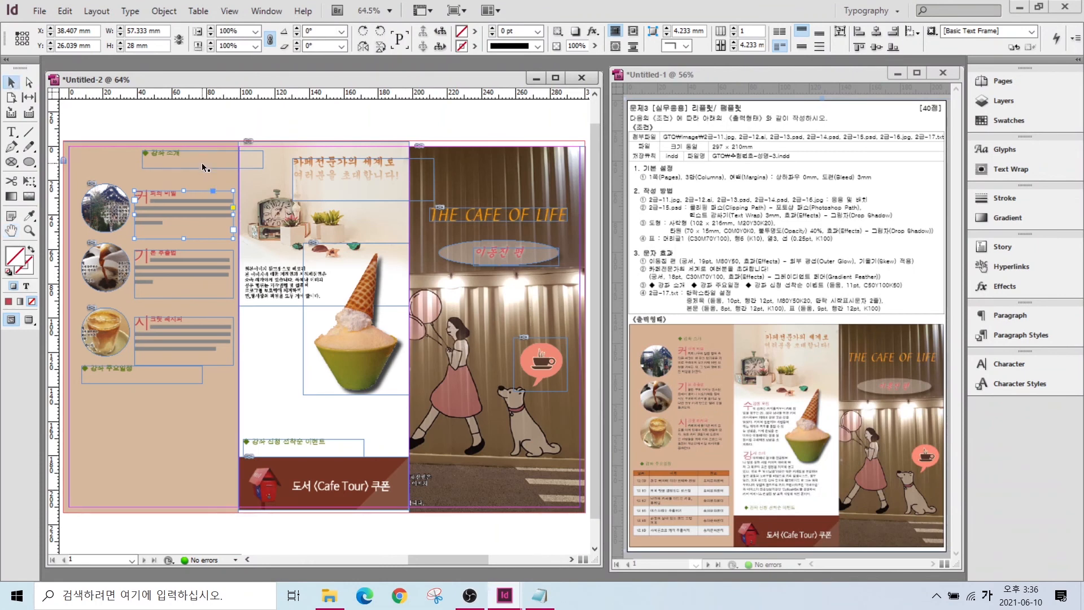
{"action": "left_click_drag", "start_coordinate": [152, 154], "coordinate": [151, 169]}
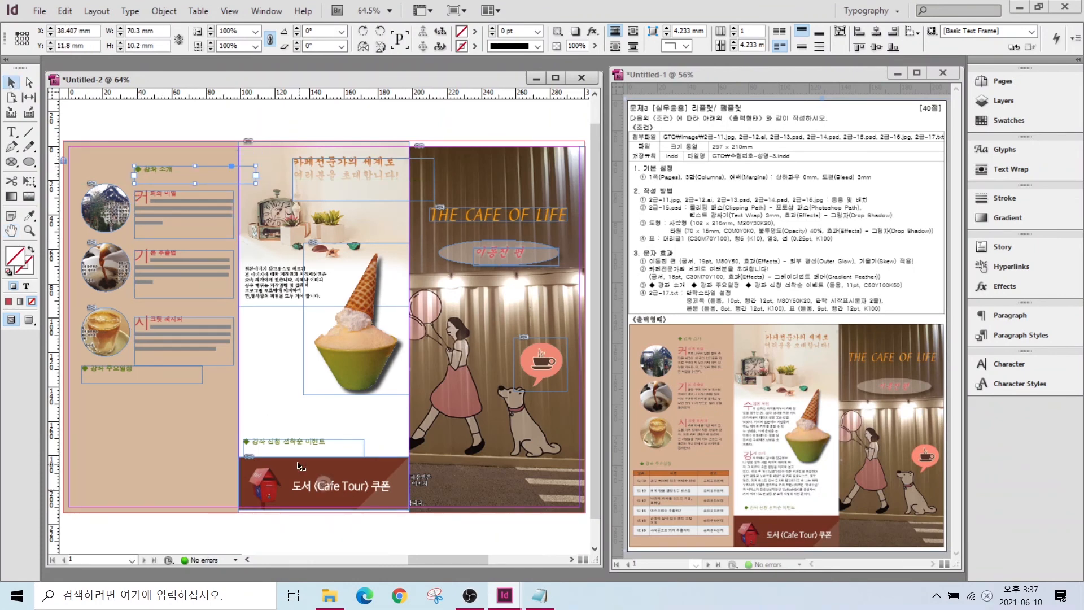
{"action": "left_click_drag", "start_coordinate": [293, 452], "coordinate": [297, 452]}
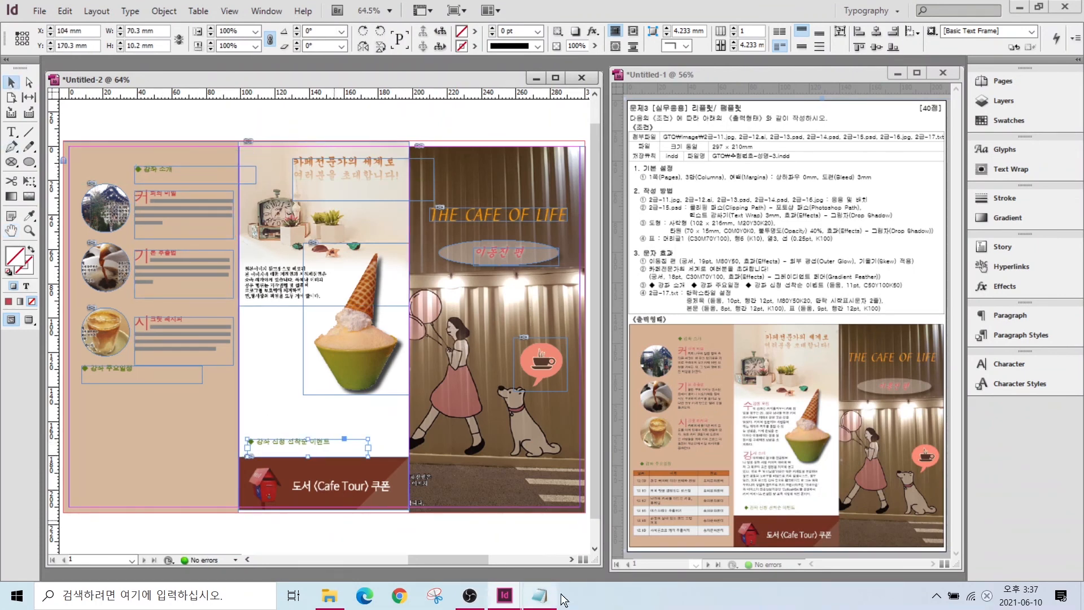
- Copy the 수강생 모집 and 강사 소개 text from the Notepad course file
{"action": "key", "text": "alt+Tab"}
{"action": "scroll", "coordinate": [383, 351], "scroll_direction": "up", "scroll_amount": 1}
{"action": "scroll", "coordinate": [525, 427], "scroll_direction": "down", "scroll_amount": 3}
{"action": "left_click_drag", "start_coordinate": [258, 360], "coordinate": [545, 440]}
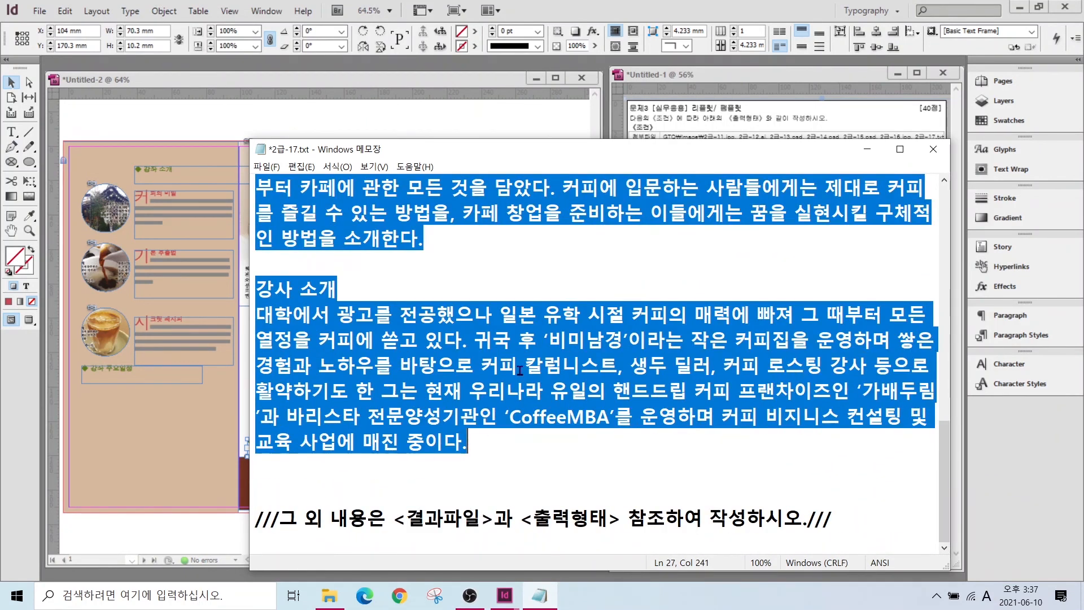
{"action": "key", "text": "ctrl+c"}
{"action": "key", "text": "alt+Tab"}
- Paste it into a new middle-column text frame in 본문 style and fit the frame to the column
{"action": "key", "text": "t"}
{"action": "left_click_drag", "start_coordinate": [247, 253], "coordinate": [387, 432]}
{"action": "key", "text": "ctrl+v"}
{"action": "key", "text": "ctrl+a"}
{"action": "key", "text": "F11"}
{"action": "left_click", "coordinate": [849, 362]}
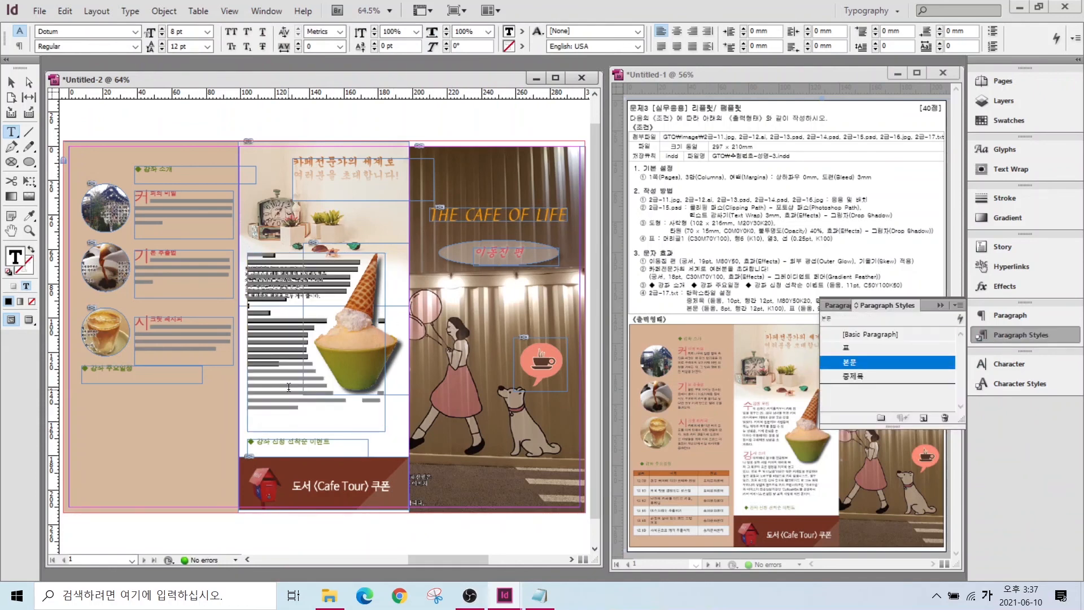
{"action": "key", "text": "Escape"}
{"action": "left_click_drag", "start_coordinate": [385, 342], "coordinate": [372, 344]}
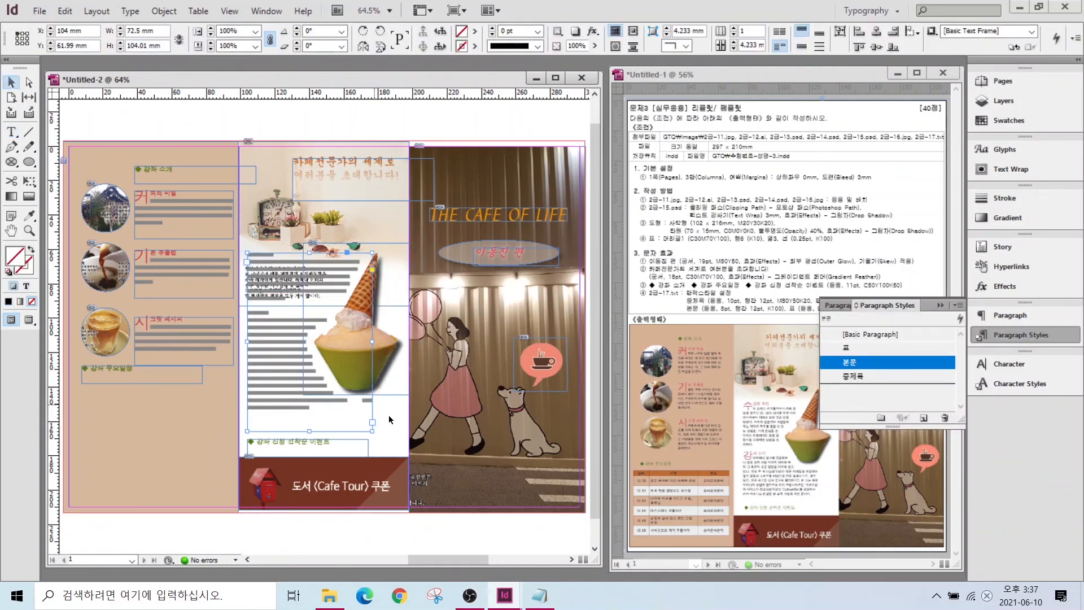
{"action": "key", "text": "ctrl+="}
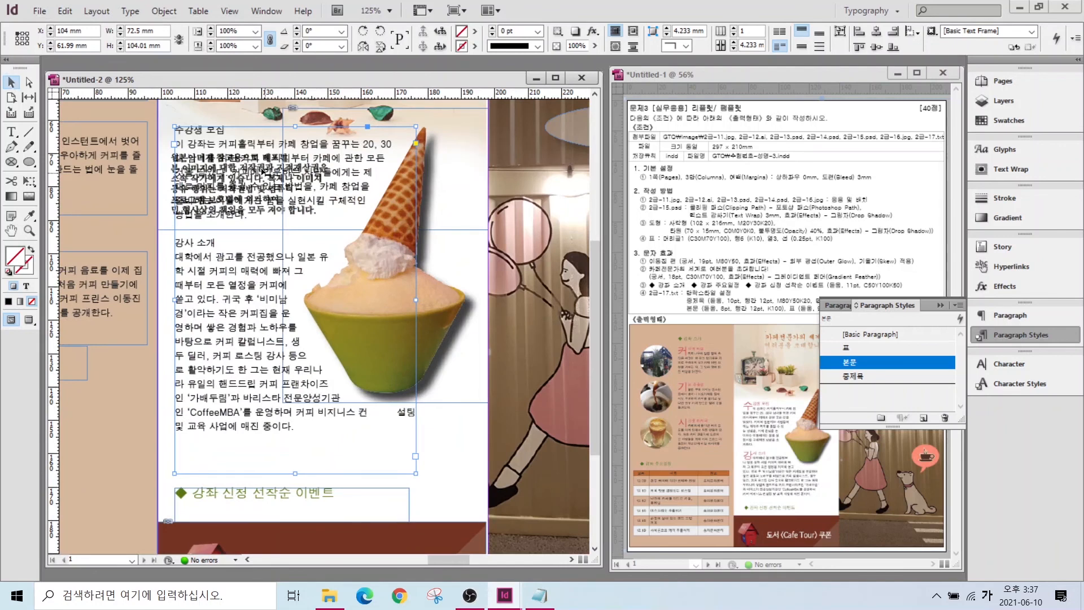
- Apply the 중제목 style to the 수강생 모집 and 강사 소개 headings
{"action": "left_click", "coordinate": [12, 132]}
{"action": "left_click", "coordinate": [203, 130]}
{"action": "left_click", "coordinate": [854, 375]}
{"action": "left_click", "coordinate": [206, 244]}
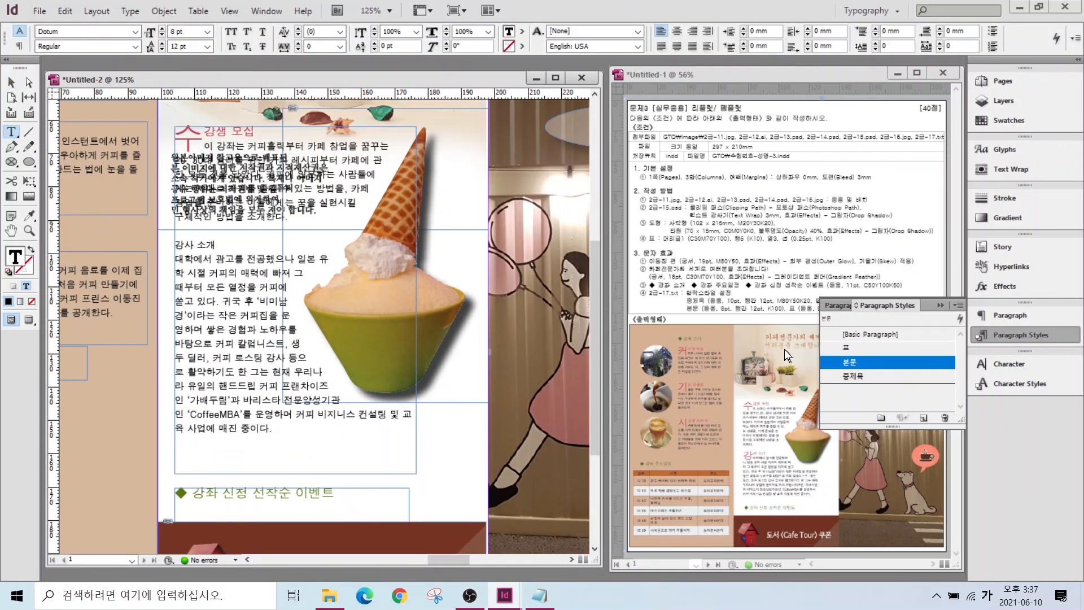
{"action": "left_click", "coordinate": [854, 376]}
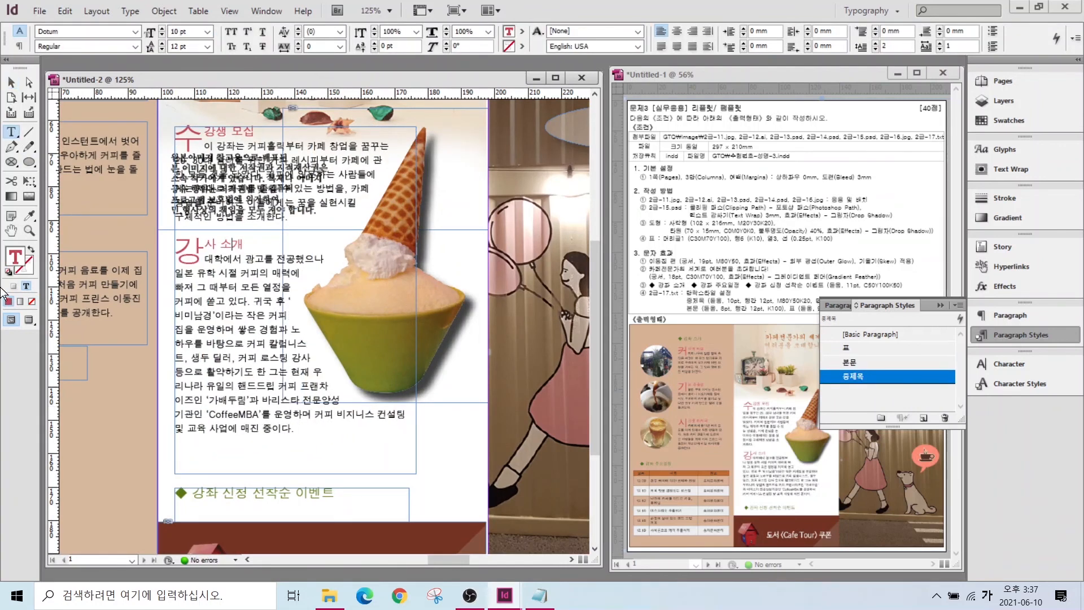
{"action": "key", "text": "ctrl+alt+0"}
{"action": "key", "text": "Escape"}
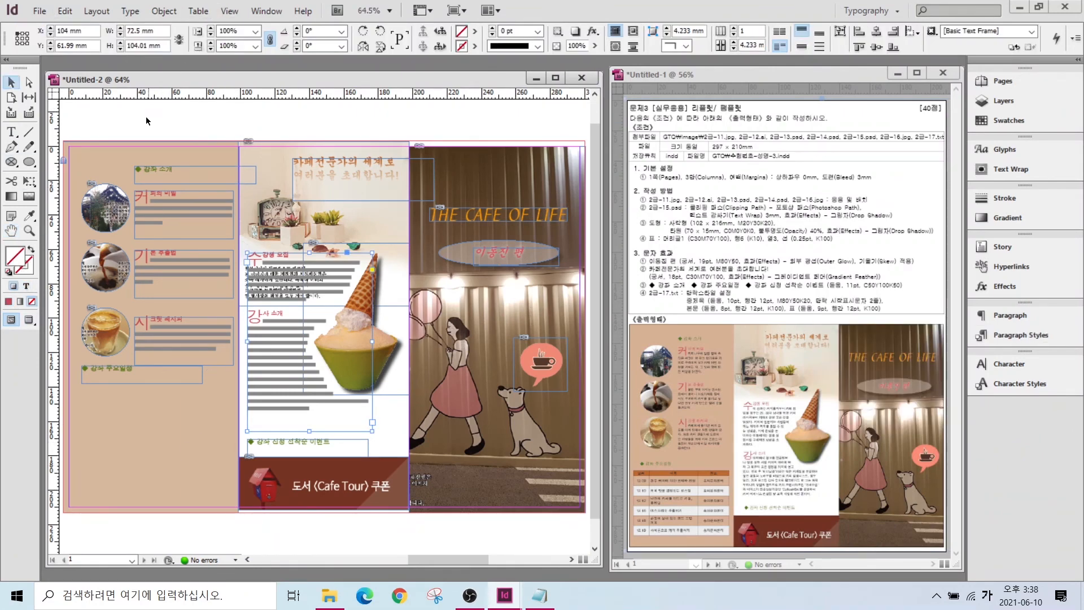
- Replace the gaps between 날짜, 내용 and 장소 in the header line with single tabs
{"action": "left_click", "coordinate": [539, 595]}
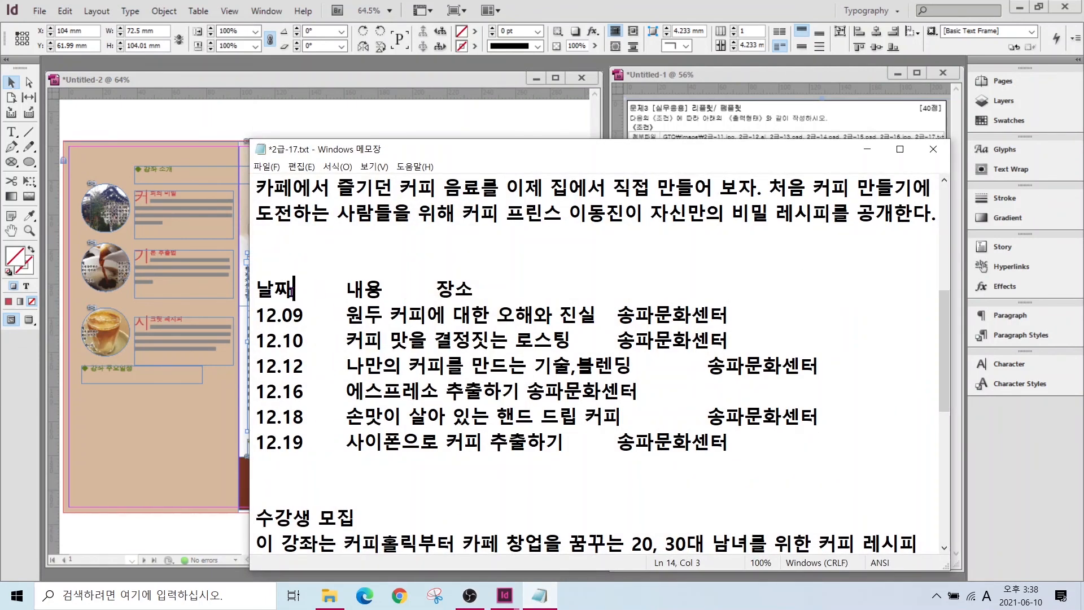
{"action": "left_click_drag", "start_coordinate": [293, 289], "coordinate": [335, 285]}
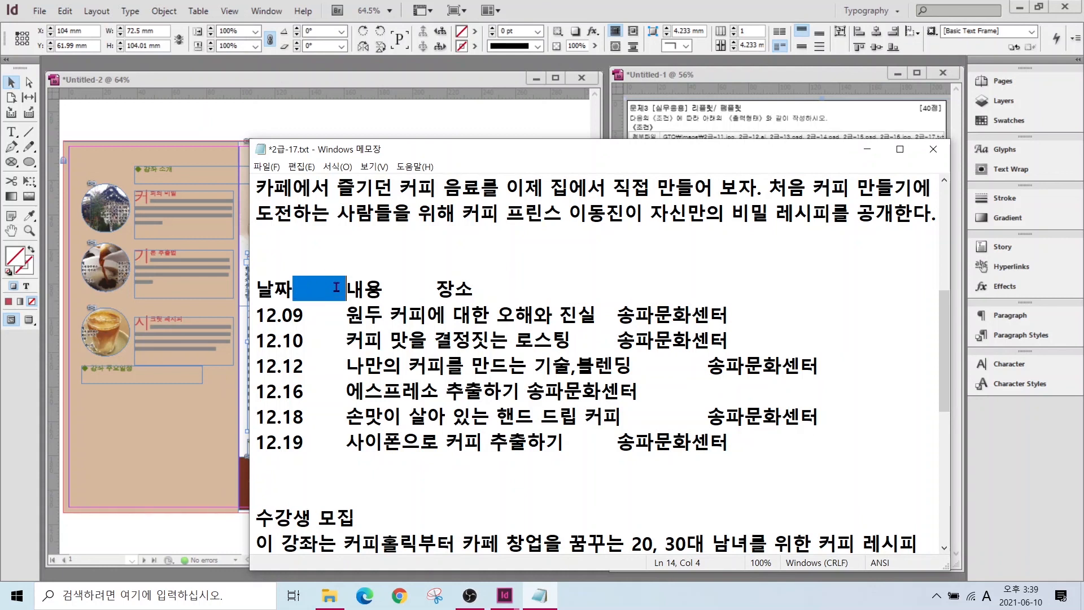
{"action": "left_click_drag", "start_coordinate": [569, 366], "coordinate": [577, 366]}
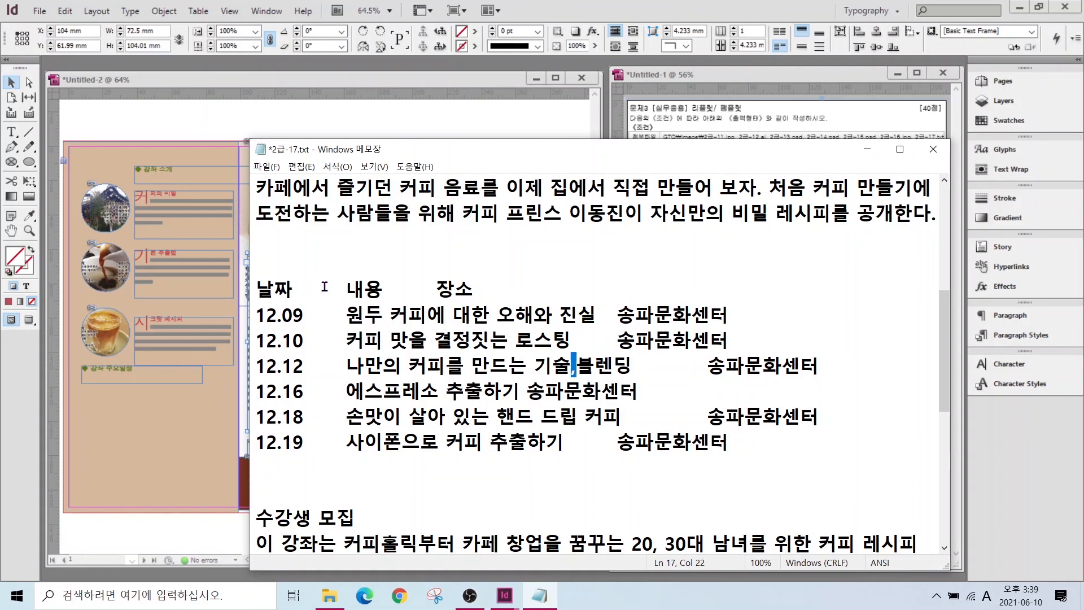
{"action": "left_click_drag", "start_coordinate": [292, 291], "coordinate": [345, 281]}
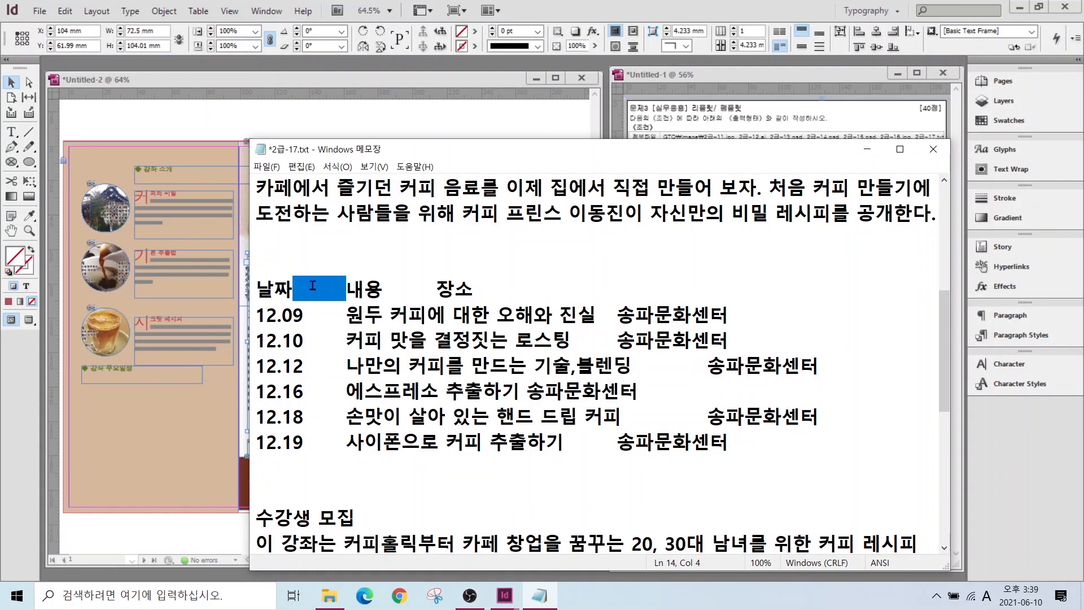
{"action": "left_click", "coordinate": [291, 287]}
{"action": "left_click_drag", "start_coordinate": [291, 286], "coordinate": [343, 289]}
{"action": "key", "text": "Tab"}
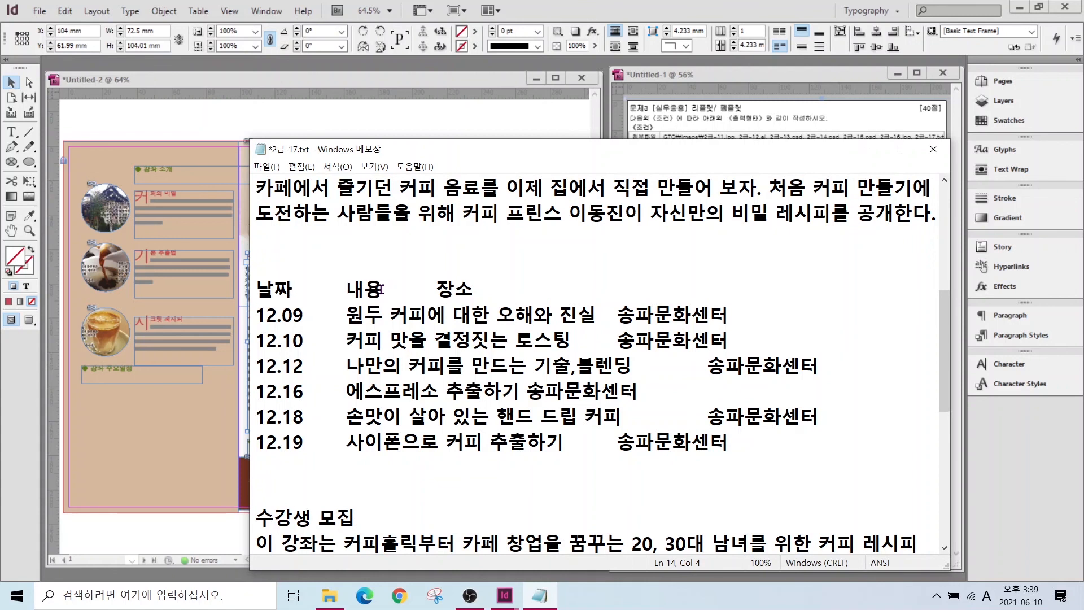
{"action": "left_click_drag", "start_coordinate": [380, 289], "coordinate": [432, 291]}
{"action": "key", "text": "Tab"}
- Replace the gaps after the dates on the 12.09, 12.10 and later rows with single tabs
{"action": "left_click_drag", "start_coordinate": [304, 309], "coordinate": [343, 314]}
{"action": "key", "text": "Tab"}
{"action": "key", "text": "Down"}
{"action": "left_click_drag", "start_coordinate": [319, 363], "coordinate": [345, 365]}
{"action": "key", "text": "Tab"}
{"action": "left_click_drag", "start_coordinate": [312, 417], "coordinate": [347, 442]}
{"action": "key", "text": "Tab"}
- Replace the gaps after 진실, 로스팅 and on the 12.18 row with single tabs
{"action": "key", "text": "Tab"}
{"action": "key", "text": "Tab"}
{"action": "left_click_drag", "start_coordinate": [598, 313], "coordinate": [616, 339]}
{"action": "key", "text": "Tab"}
{"action": "left_click_drag", "start_coordinate": [633, 365], "coordinate": [706, 365]}
{"action": "key", "text": "Tab"}
{"action": "left_click", "coordinate": [522, 391]}
{"action": "left_click_drag", "start_coordinate": [620, 417], "coordinate": [262, 290]}
{"action": "key", "text": "Tab"}
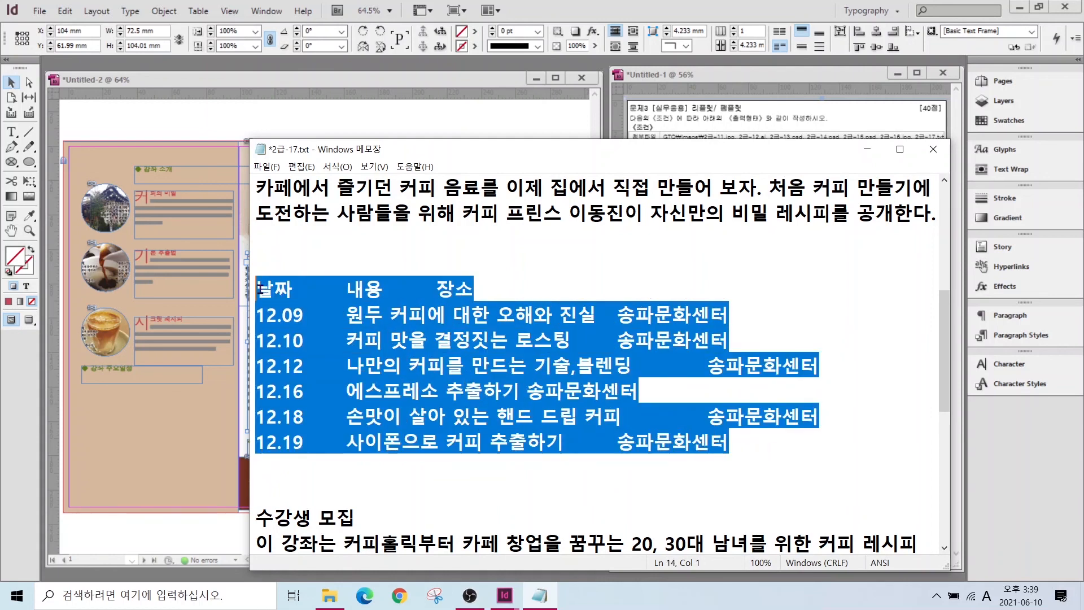
{"action": "left_click", "coordinate": [145, 430]}
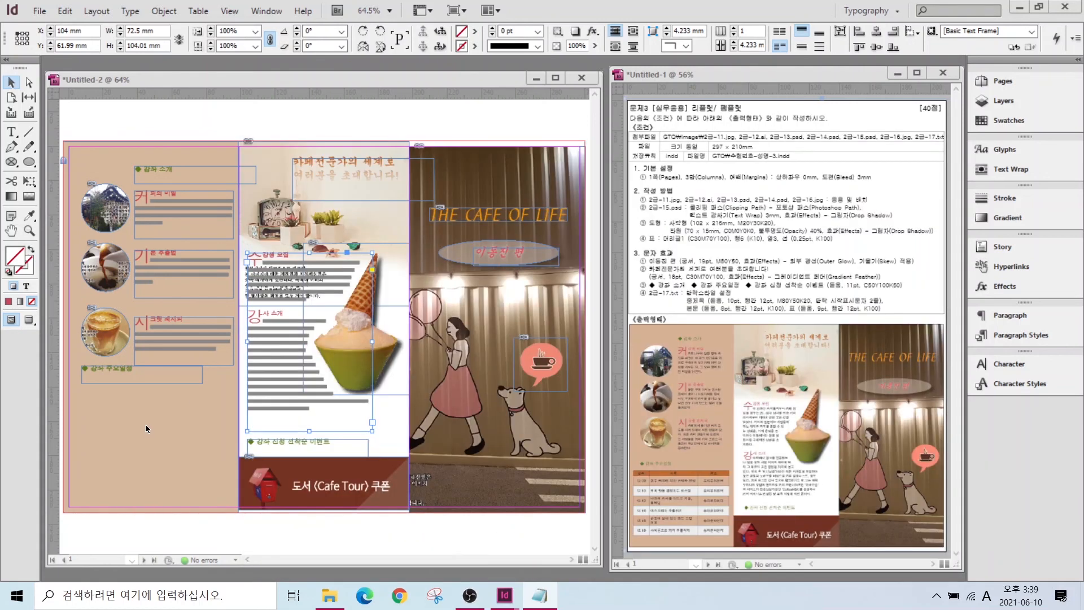
- Paste the schedule text into a new frame below the 강좌 주요일정 heading
{"action": "left_click", "coordinate": [12, 133]}
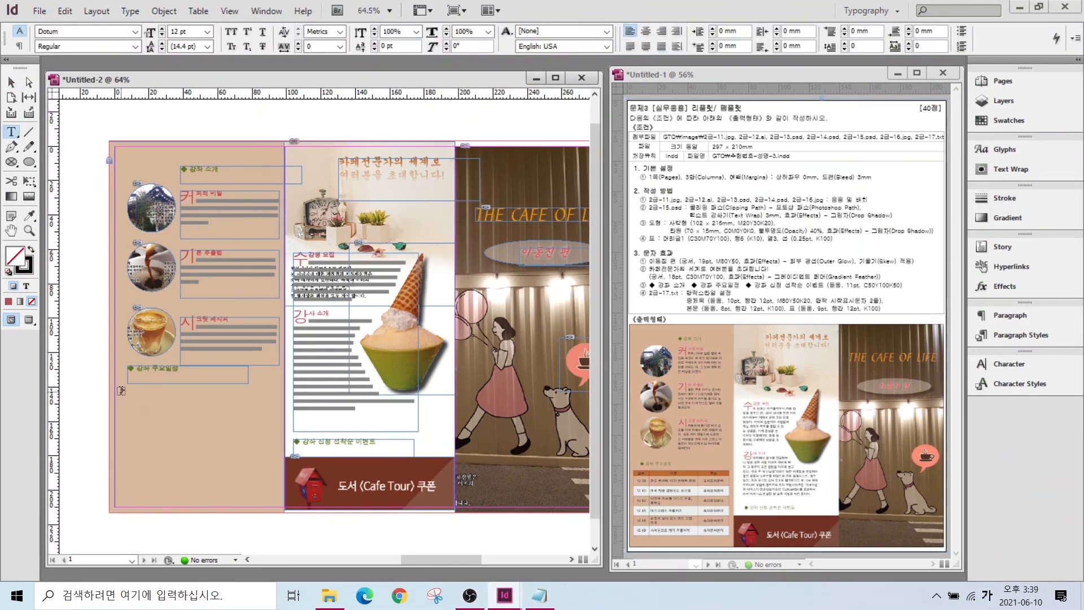
{"action": "left_click_drag", "start_coordinate": [118, 388], "coordinate": [284, 507]}
{"action": "key", "text": "ctrl+v"}
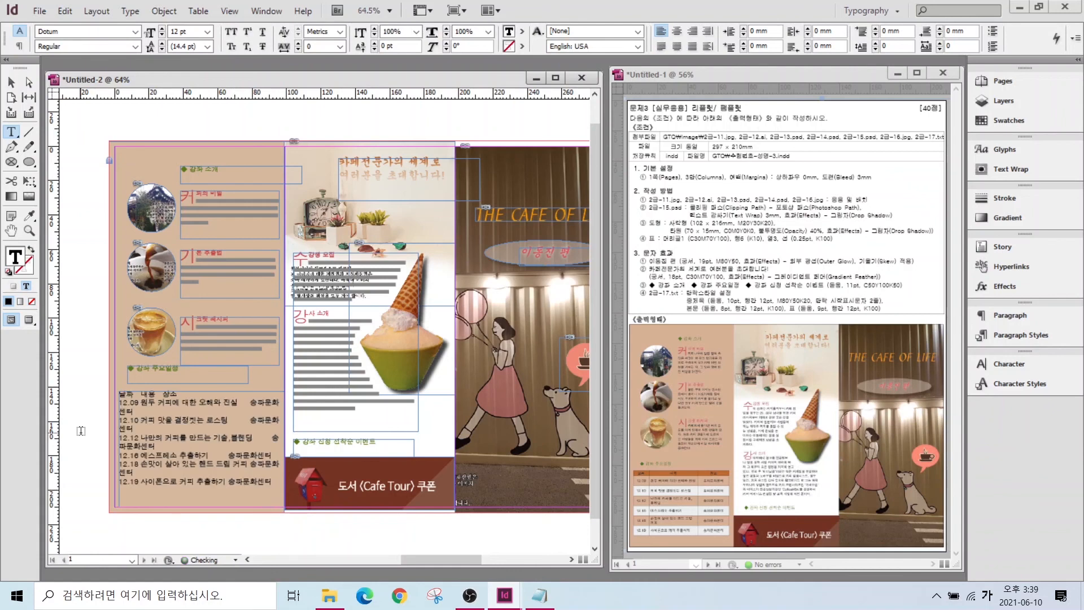
{"action": "key", "text": "ctrl+="}
{"action": "key", "text": "ctrl+="}
{"action": "key", "text": "Escape"}
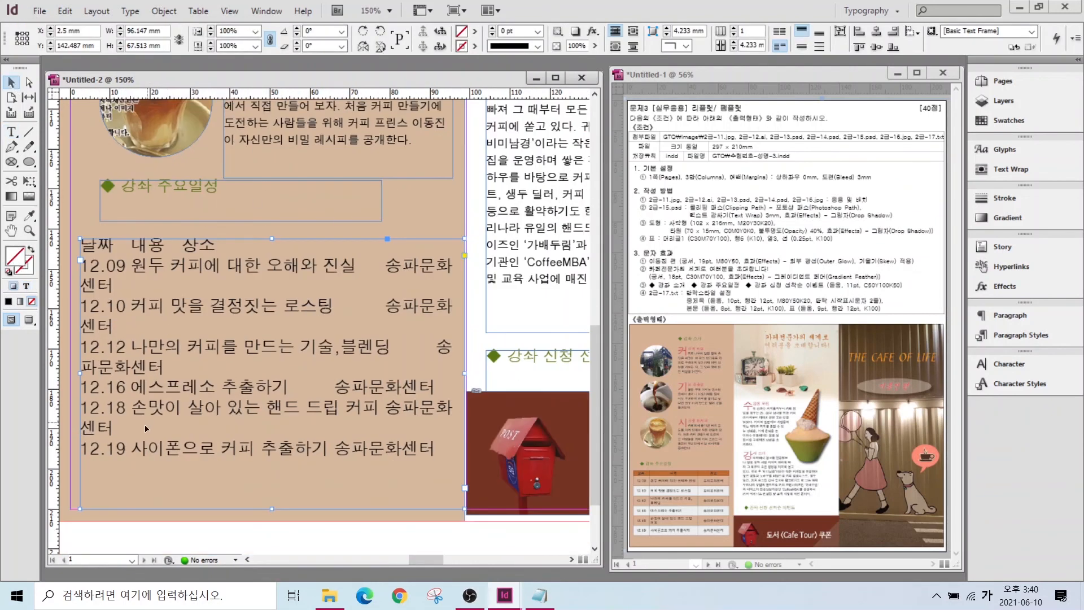
- Convert all the schedule text into a three-column table with Table > Convert Text to Table
{"action": "double_click", "coordinate": [438, 449]}
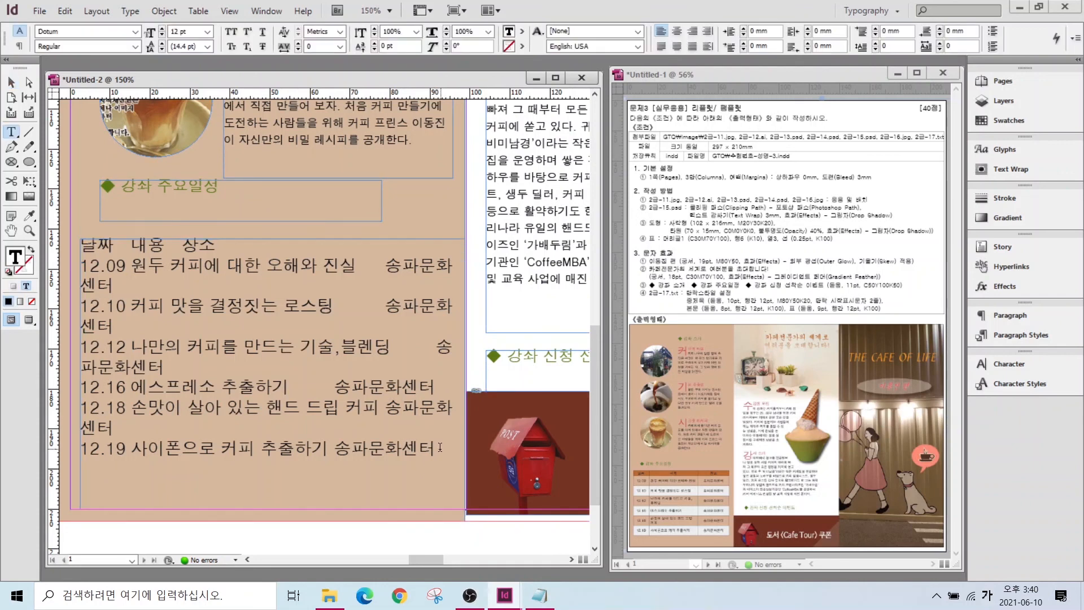
{"action": "key", "text": "ctrl+a"}
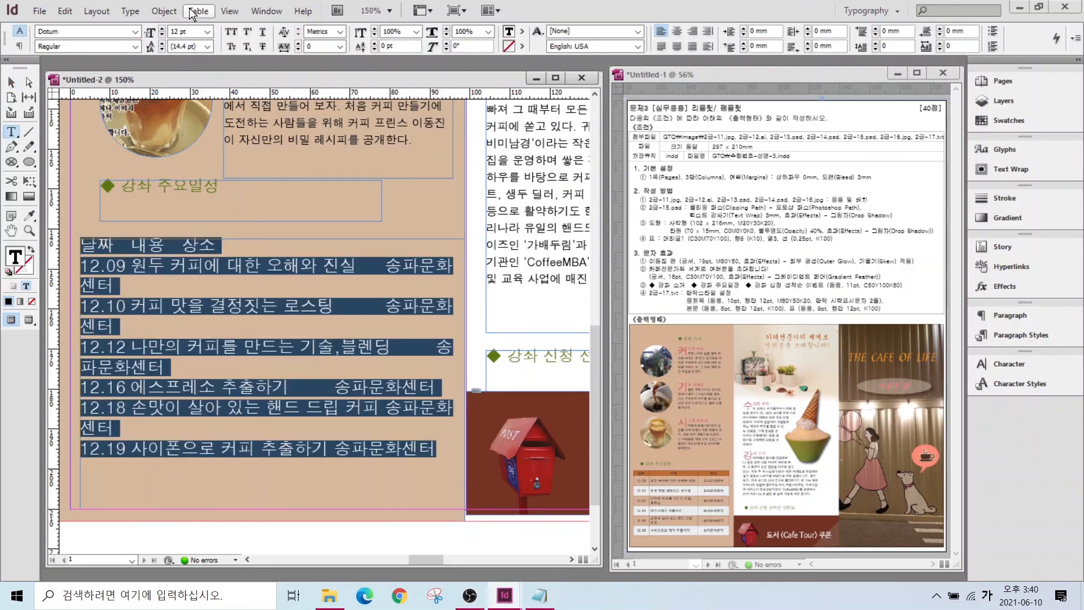
{"action": "left_click", "coordinate": [197, 11]}
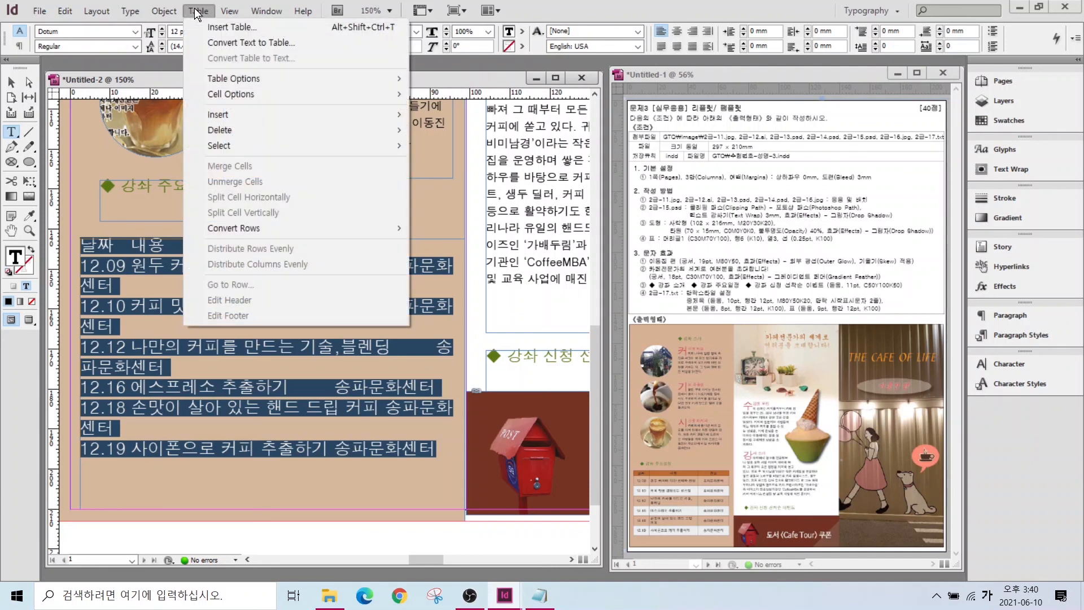
{"action": "left_click", "coordinate": [218, 43]}
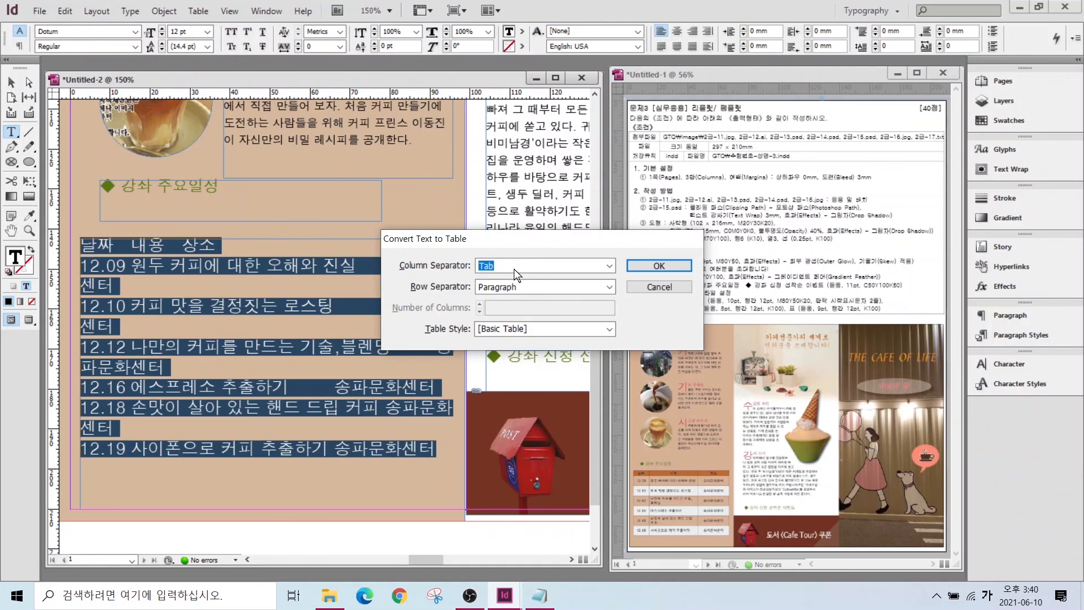
{"action": "key", "text": "ctrl"}
{"action": "key", "text": "ctrl"}
{"action": "left_click", "coordinate": [648, 265]}
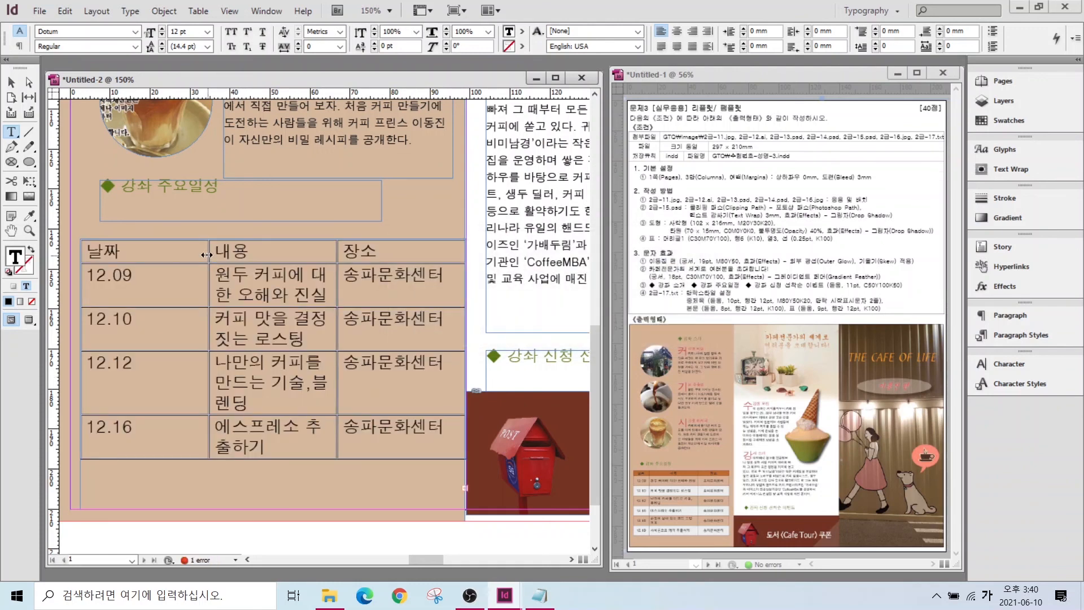
- Apply the 표 paragraph style to the whole table, including the 12.18 and 12.19 rows
{"action": "key", "text": "ctrl+alt+a"}
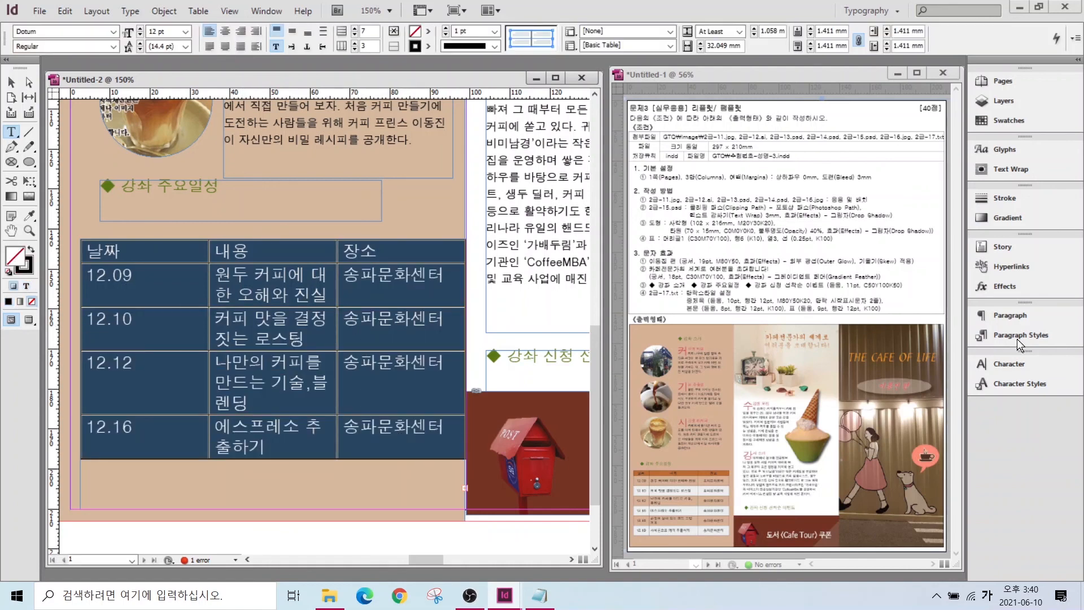
{"action": "left_click", "coordinate": [1013, 341]}
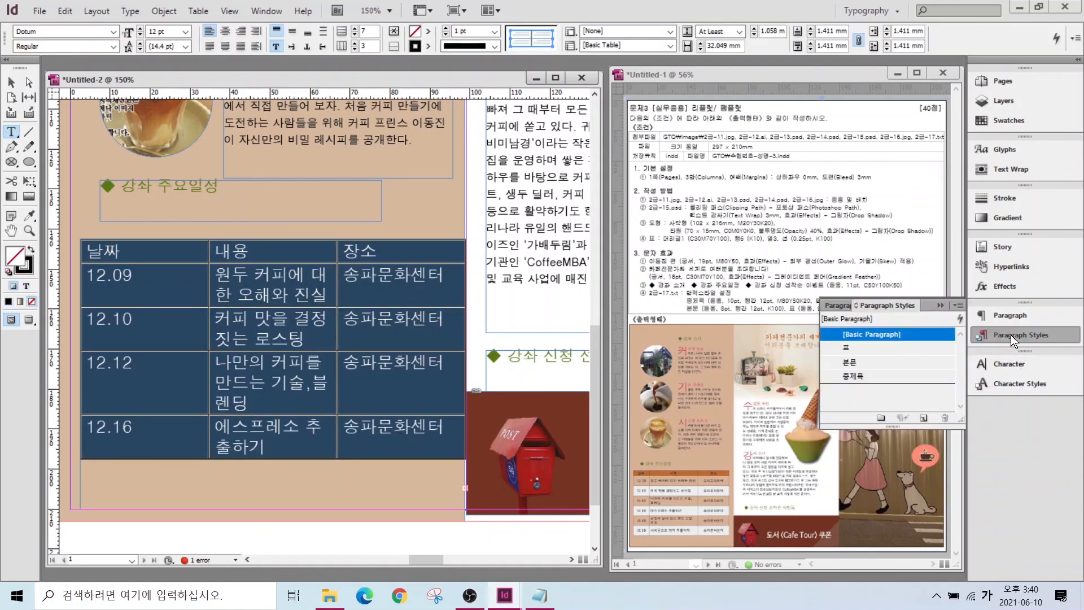
{"action": "left_click", "coordinate": [851, 349]}
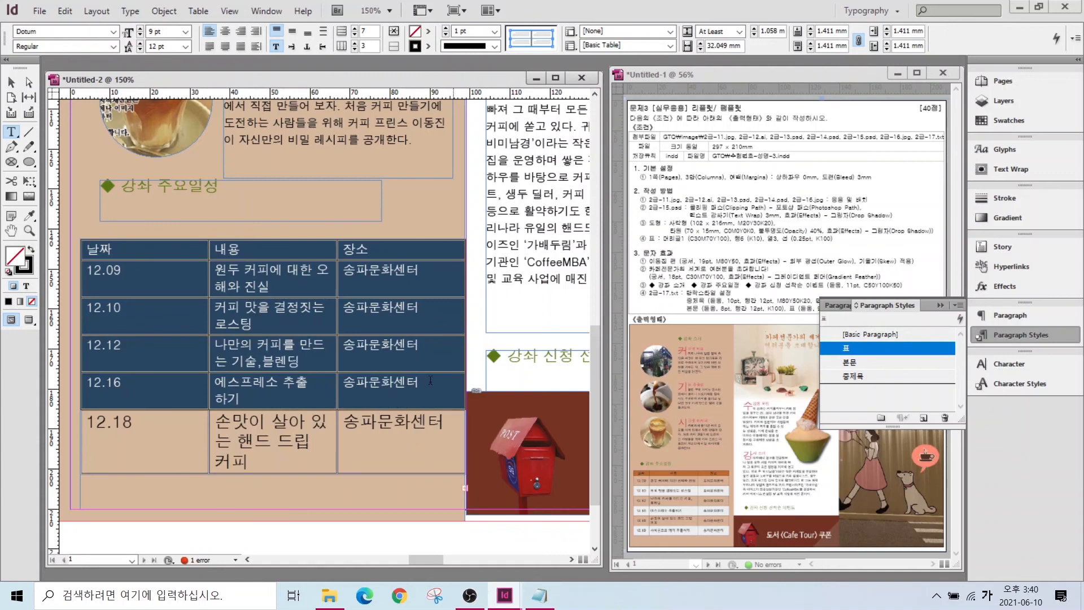
{"action": "left_click_drag", "start_coordinate": [176, 451], "coordinate": [389, 446]}
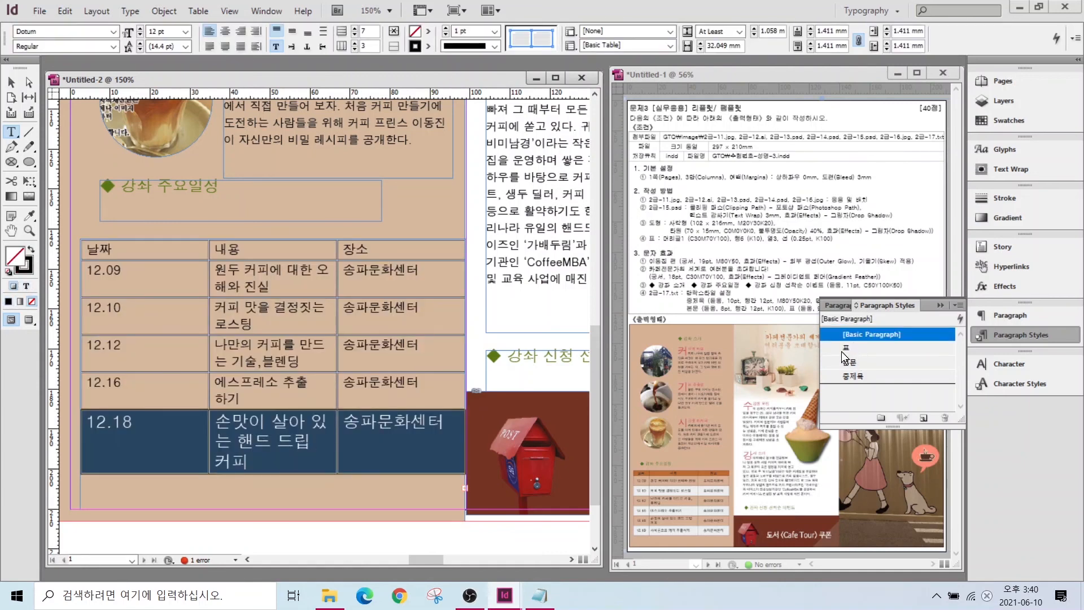
{"action": "left_click", "coordinate": [847, 349]}
{"action": "left_click_drag", "start_coordinate": [93, 460], "coordinate": [395, 460]}
{"action": "left_click", "coordinate": [855, 350]}
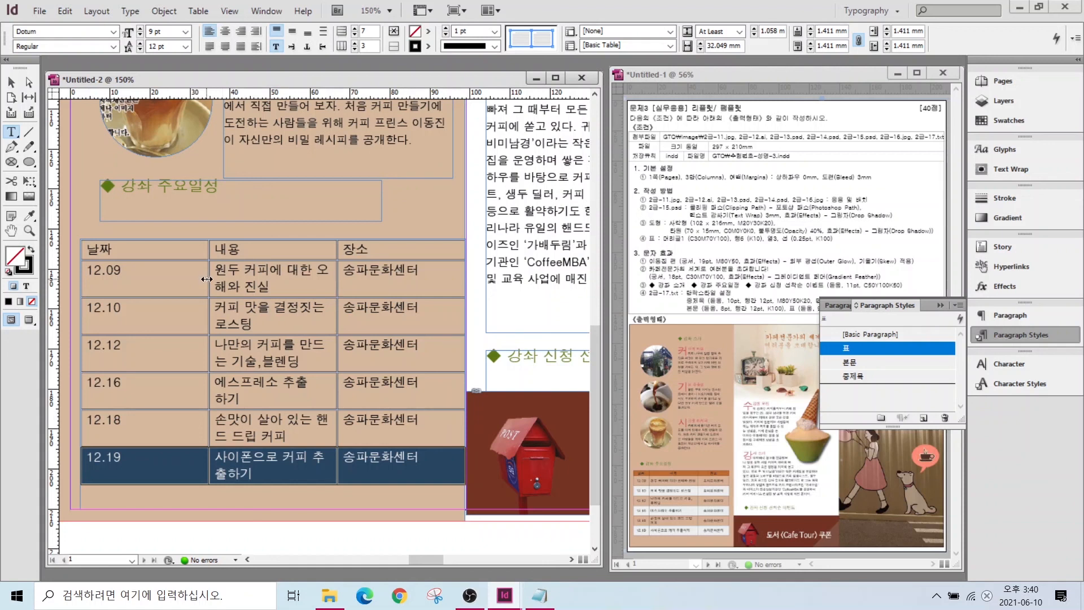
- Adjust the 날짜, 내용 and 장소 column widths and pull in the table's right edge
{"action": "left_click_drag", "start_coordinate": [209, 279], "coordinate": [143, 281]}
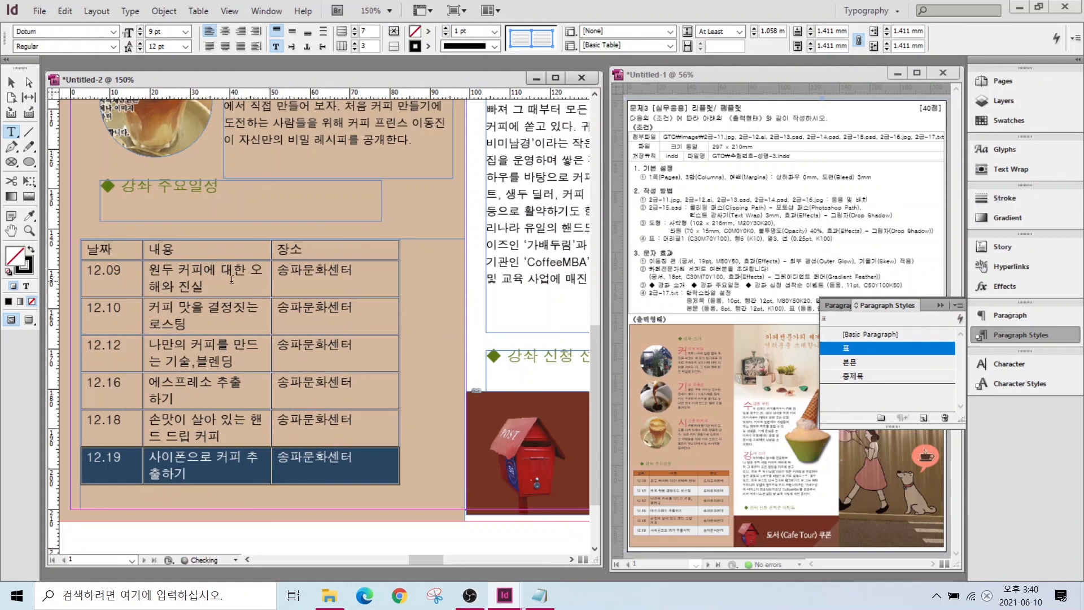
{"action": "left_click_drag", "start_coordinate": [271, 287], "coordinate": [295, 286]}
{"action": "left_click_drag", "start_coordinate": [424, 283], "coordinate": [395, 283]}
{"action": "left_click_drag", "start_coordinate": [295, 281], "coordinate": [329, 297]}
{"action": "left_click_drag", "start_coordinate": [142, 274], "coordinate": [150, 274]}
{"action": "left_click", "coordinate": [987, 331]}
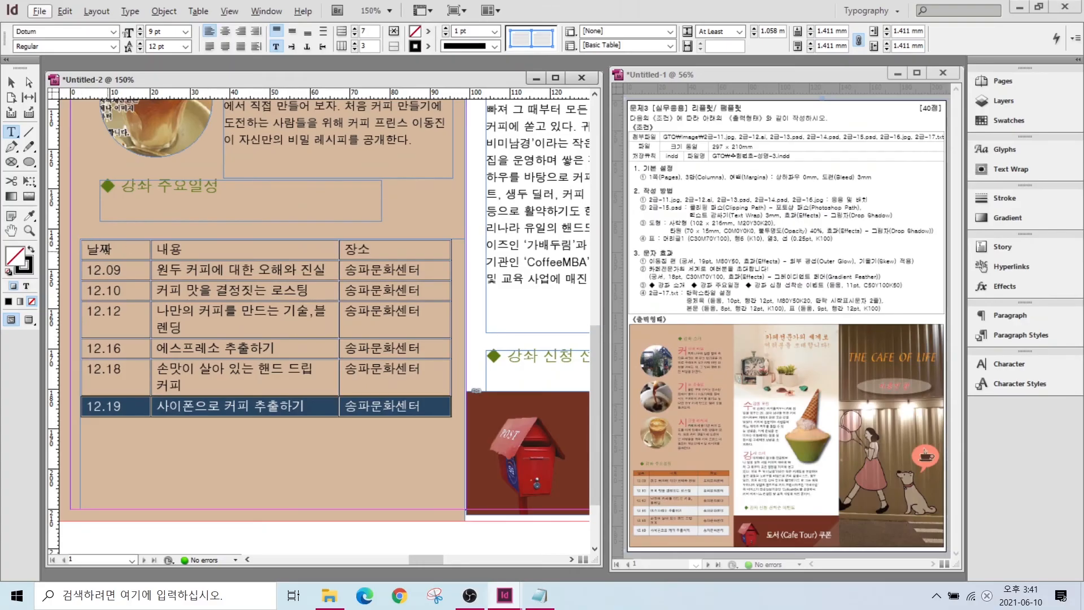
{"action": "left_click_drag", "start_coordinate": [106, 249], "coordinate": [361, 248]}
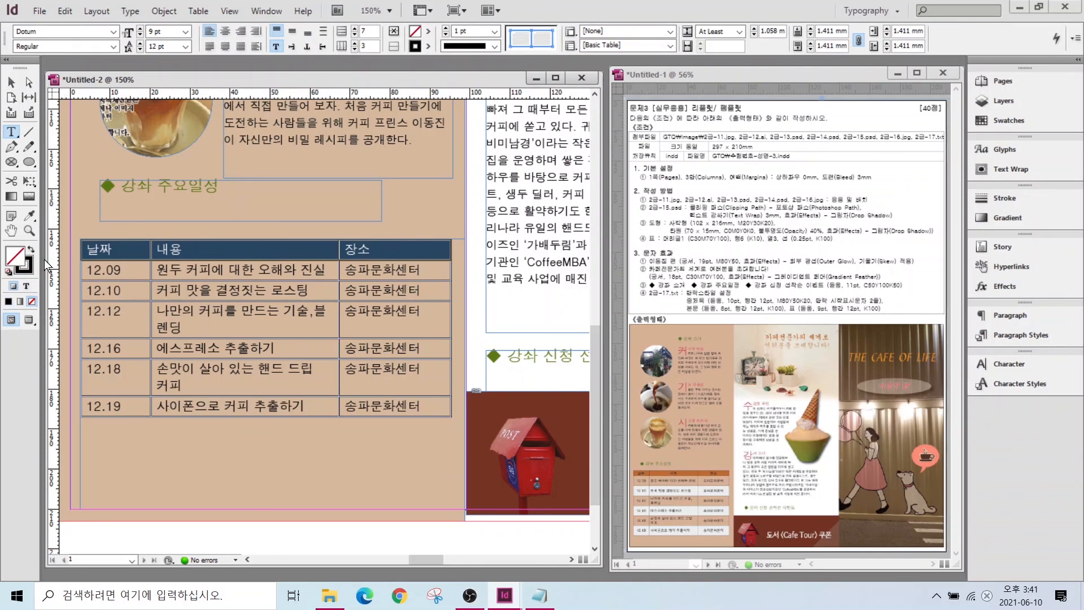
{"action": "left_click", "coordinate": [1001, 122]}
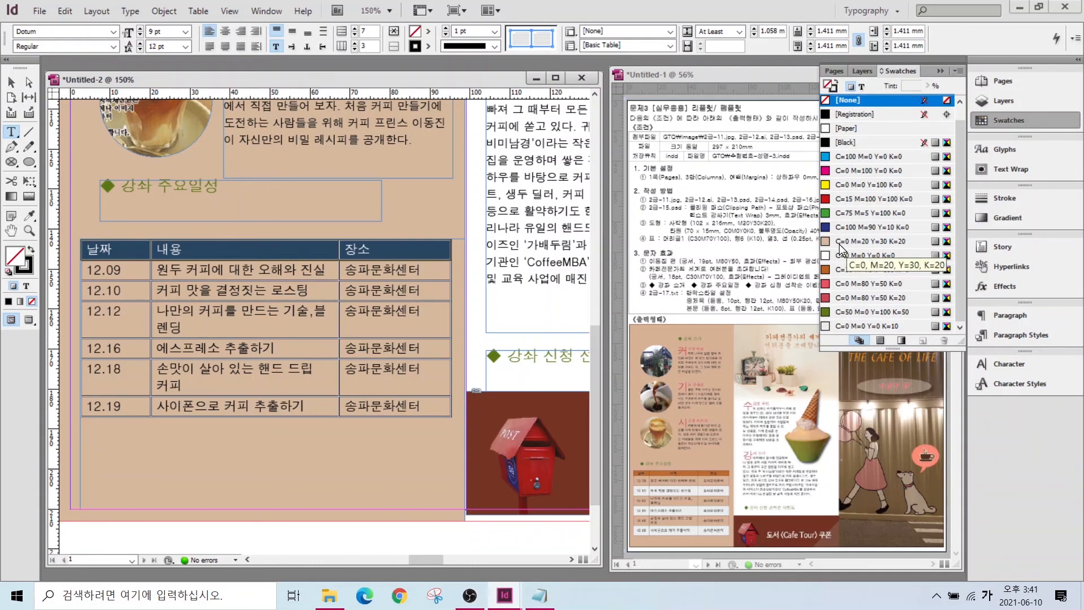
- Fill the table header row with brown C30M70Y100 and the body cells with K10 grey
{"action": "left_click", "coordinate": [851, 271]}
{"action": "left_click_drag", "start_coordinate": [128, 272], "coordinate": [440, 407]}
{"action": "left_click", "coordinate": [871, 325]}
{"action": "left_click", "coordinate": [188, 445]}
{"action": "left_click_drag", "start_coordinate": [107, 249], "coordinate": [398, 405]}
{"action": "left_click", "coordinate": [939, 71]}
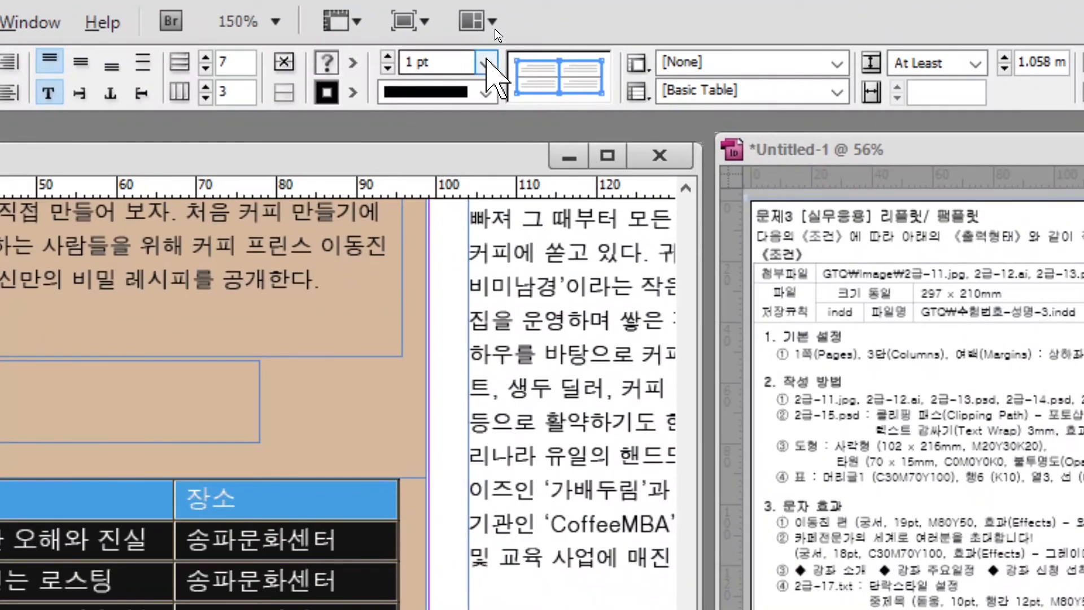
- Set all the table cell lines to 0.25 pt
{"action": "left_click", "coordinate": [485, 63]}
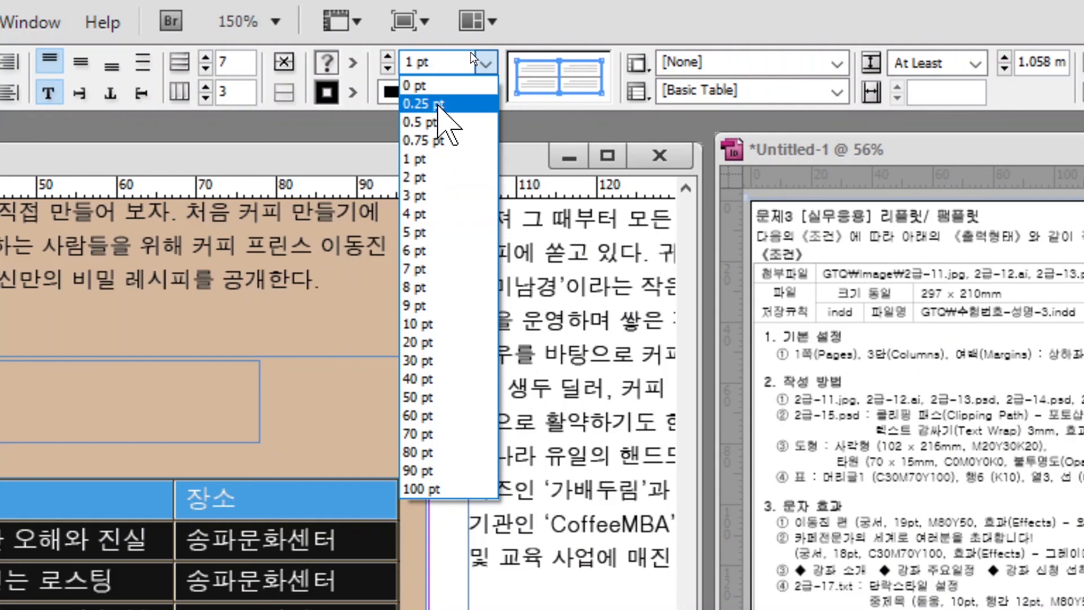
{"action": "left_click", "coordinate": [438, 104]}
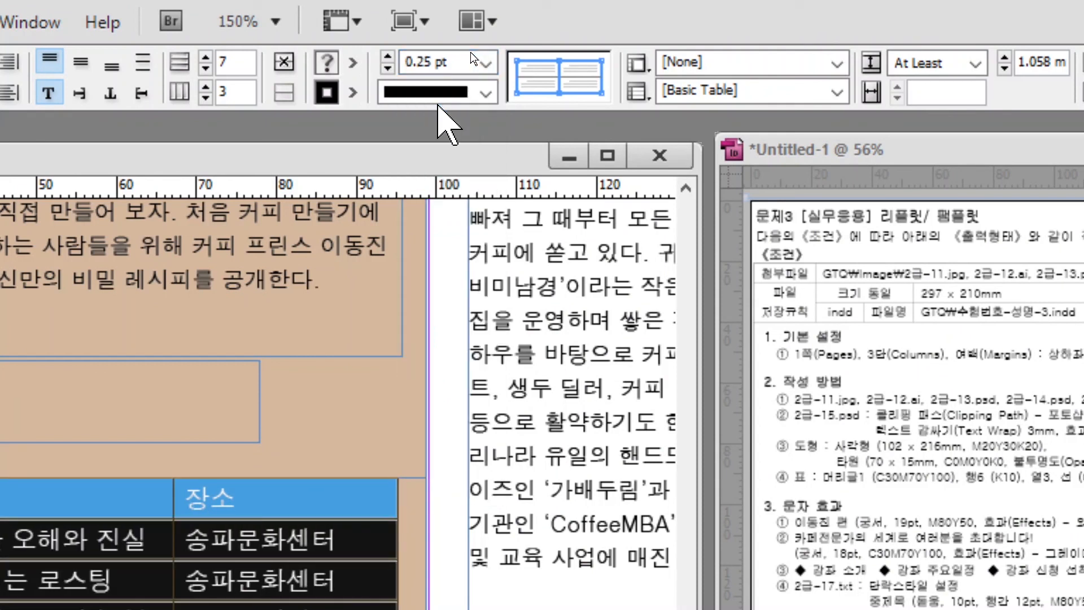
{"action": "left_click", "coordinate": [559, 74]}
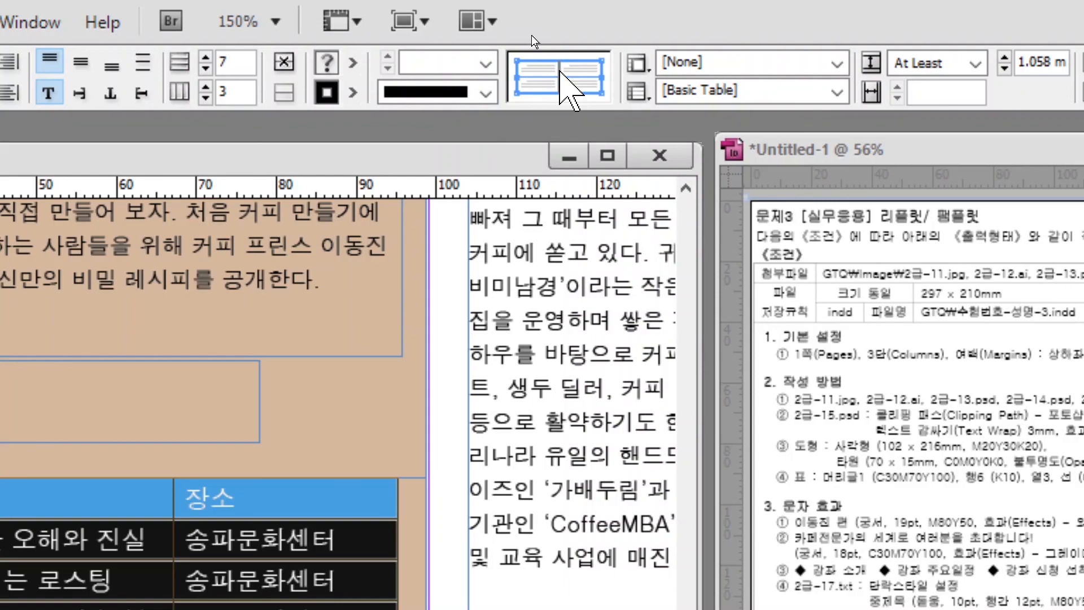
{"action": "left_click", "coordinate": [485, 63]}
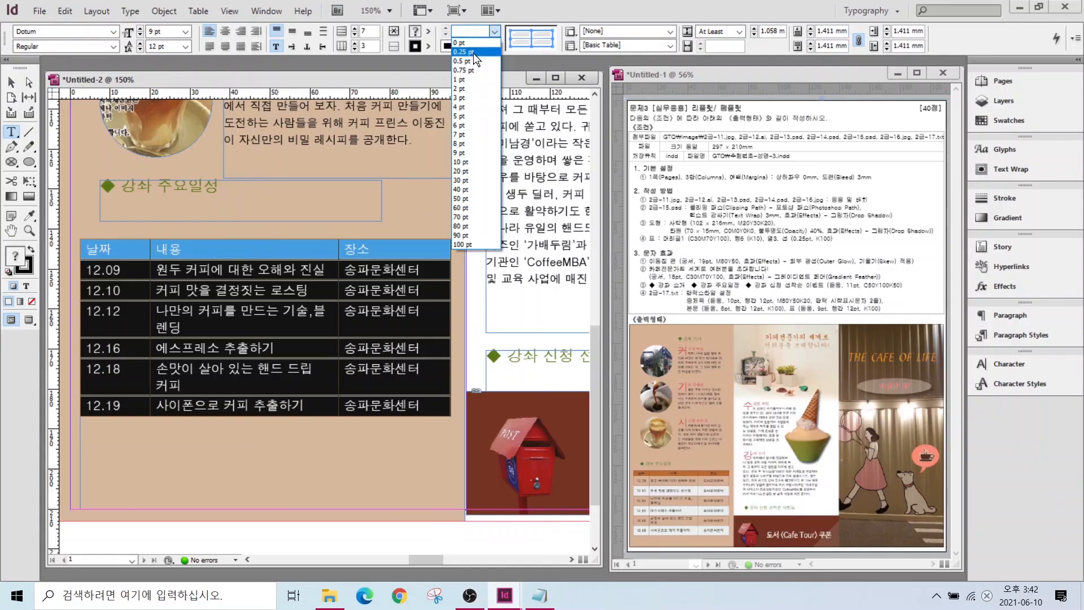
{"action": "left_click", "coordinate": [473, 53]}
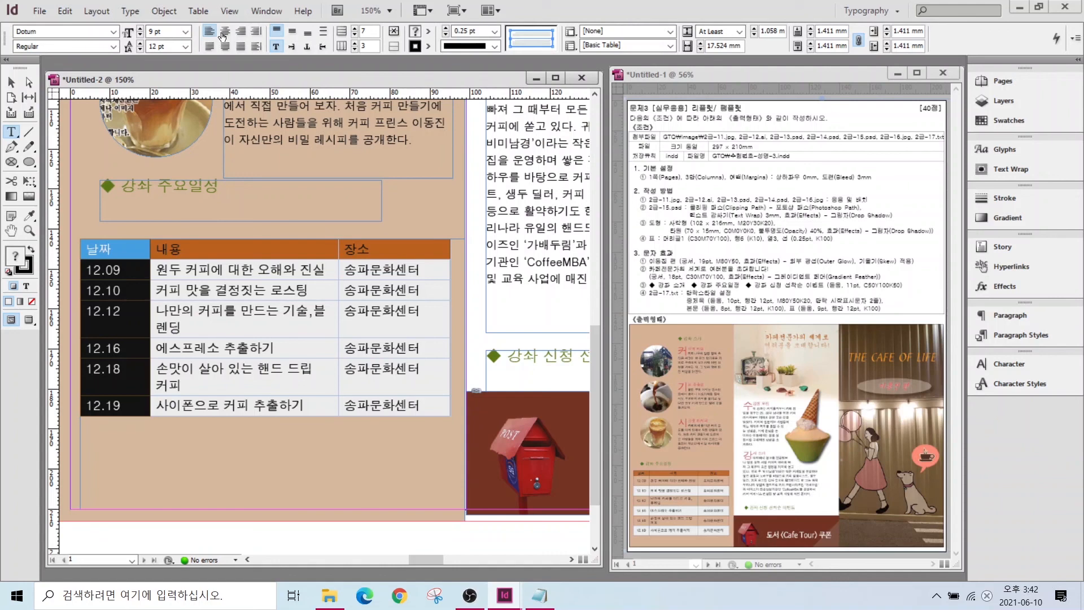
- Centre the 장소 column and 내용 header text, and vertically centre text in all cells
{"action": "left_click_drag", "start_coordinate": [367, 249], "coordinate": [367, 418]}
{"action": "left_click", "coordinate": [225, 31]}
{"action": "left_click", "coordinate": [226, 249]}
{"action": "left_click", "coordinate": [676, 31]}
{"action": "left_click_drag", "start_coordinate": [113, 249], "coordinate": [395, 440]}
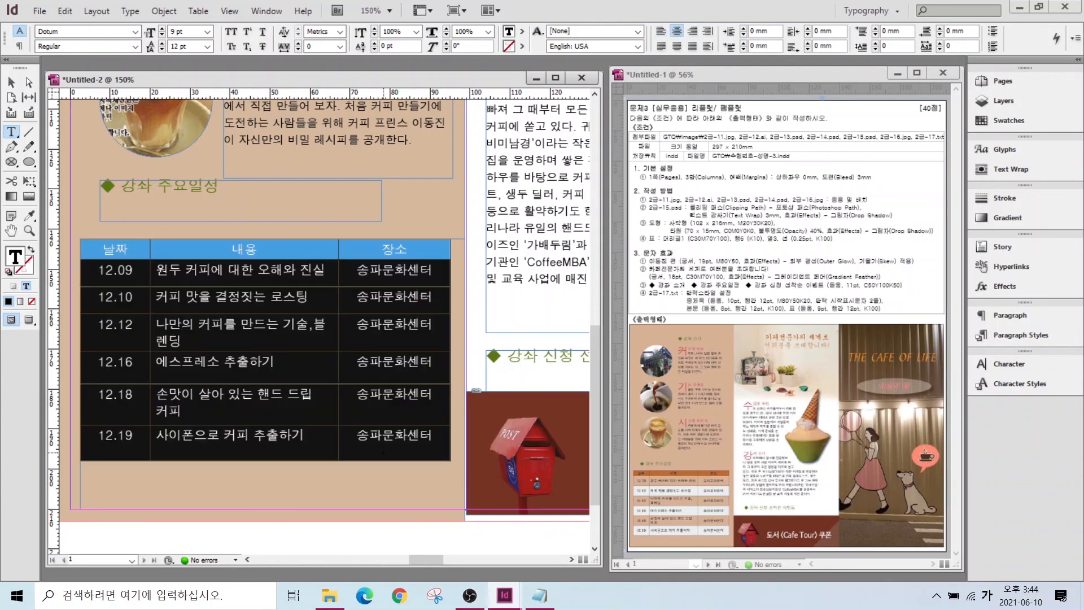
{"action": "left_click", "coordinate": [292, 31]}
- Move and shorten the table frame, placing the 강좌 주요일정 heading just above it
{"action": "left_click", "coordinate": [267, 483]}
{"action": "left_click", "coordinate": [11, 82]}
{"action": "left_click_drag", "start_coordinate": [196, 254], "coordinate": [195, 290]}
{"action": "left_click_drag", "start_coordinate": [273, 545], "coordinate": [272, 521]}
{"action": "left_click_drag", "start_coordinate": [137, 215], "coordinate": [131, 263]}
{"action": "left_click_drag", "start_coordinate": [179, 230], "coordinate": [179, 238]}
{"action": "double_click", "coordinate": [11, 230]}
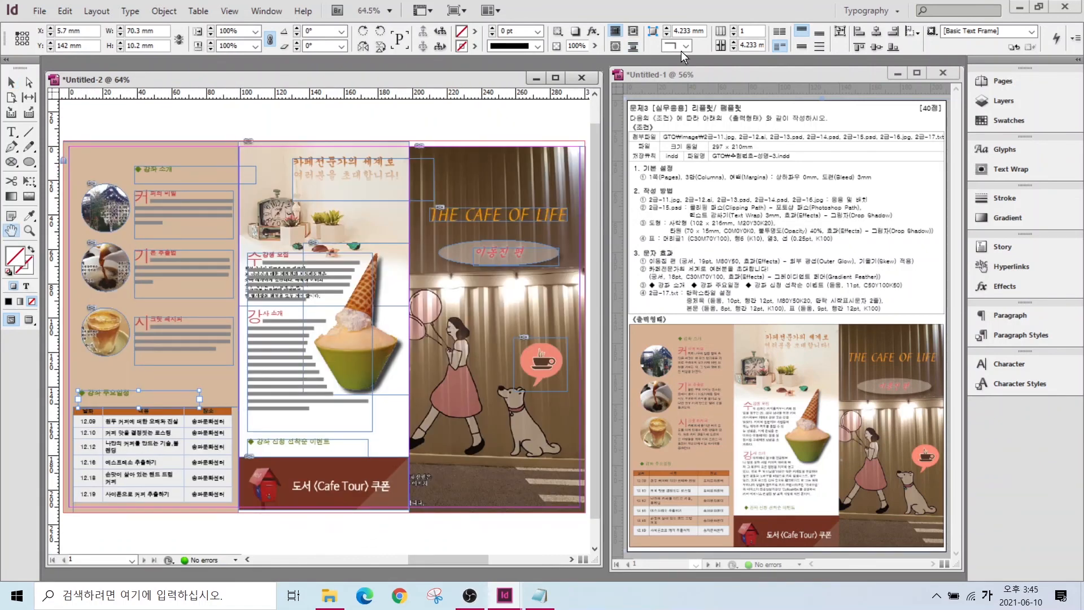
- Set the 12.09, 12.12 and 12.18 rows to [None] fill and nudge the table frame up
{"action": "left_click", "coordinate": [29, 320]}
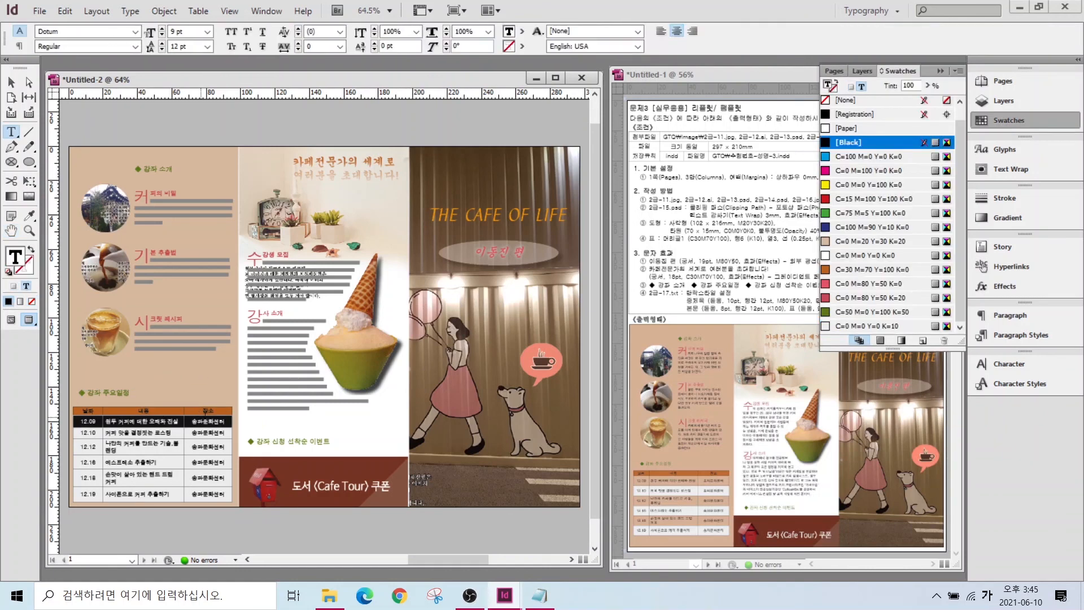
{"action": "left_click", "coordinate": [838, 101]}
{"action": "left_click_drag", "start_coordinate": [89, 446], "coordinate": [209, 446]}
{"action": "left_click", "coordinate": [842, 101]}
{"action": "left_click_drag", "start_coordinate": [89, 478], "coordinate": [208, 478]}
{"action": "left_click", "coordinate": [842, 102]}
{"action": "left_click", "coordinate": [345, 424]}
{"action": "key", "text": "Escape"}
{"action": "left_click_drag", "start_coordinate": [101, 394], "coordinate": [103, 375]}
{"action": "left_click", "coordinate": [137, 530]}
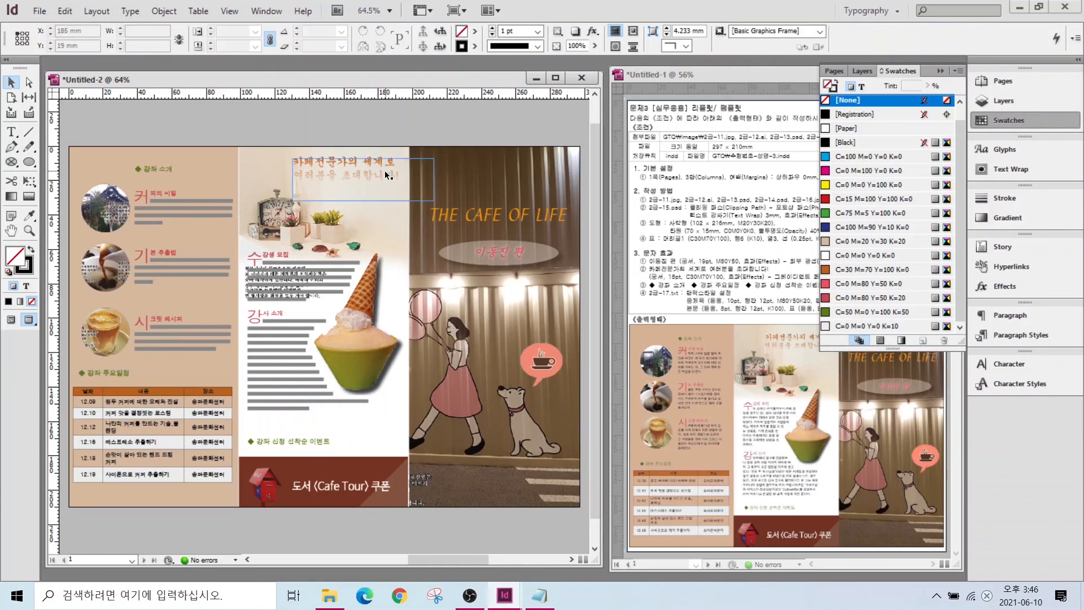
- Save the leaflet as a new file, changing the name's -2 suffix to -3
{"action": "left_click", "coordinate": [40, 11]}
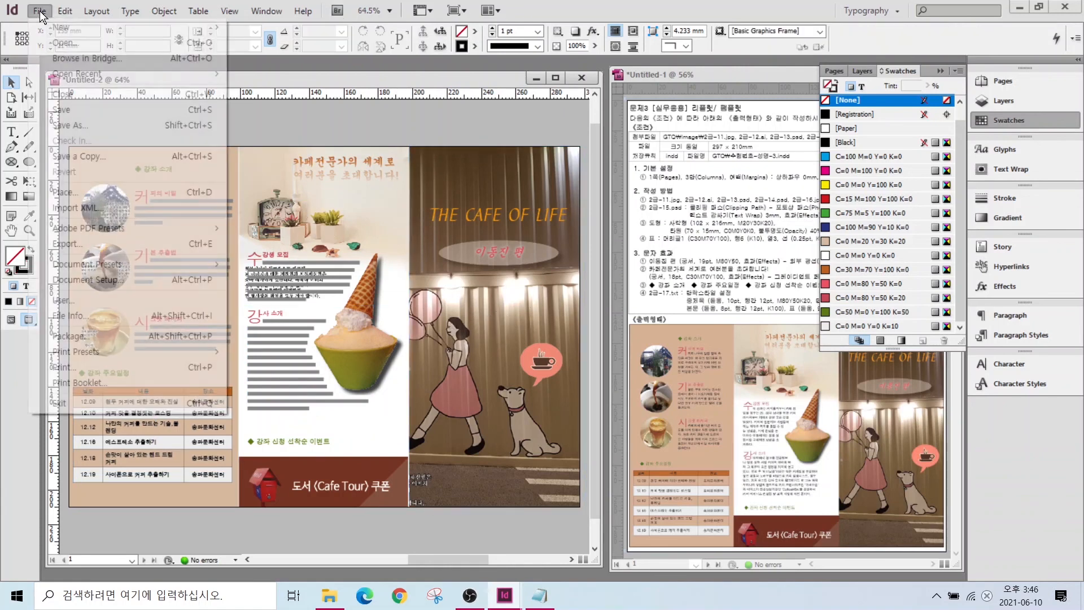
{"action": "left_click", "coordinate": [64, 109]}
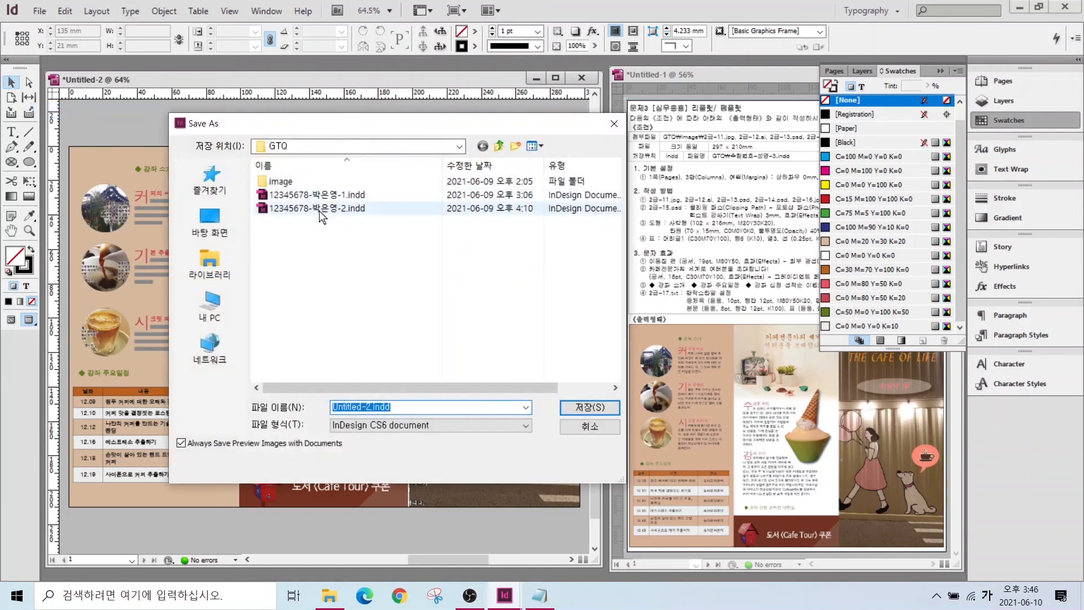
{"action": "left_click", "coordinate": [305, 209]}
{"action": "double_click", "coordinate": [395, 405]}
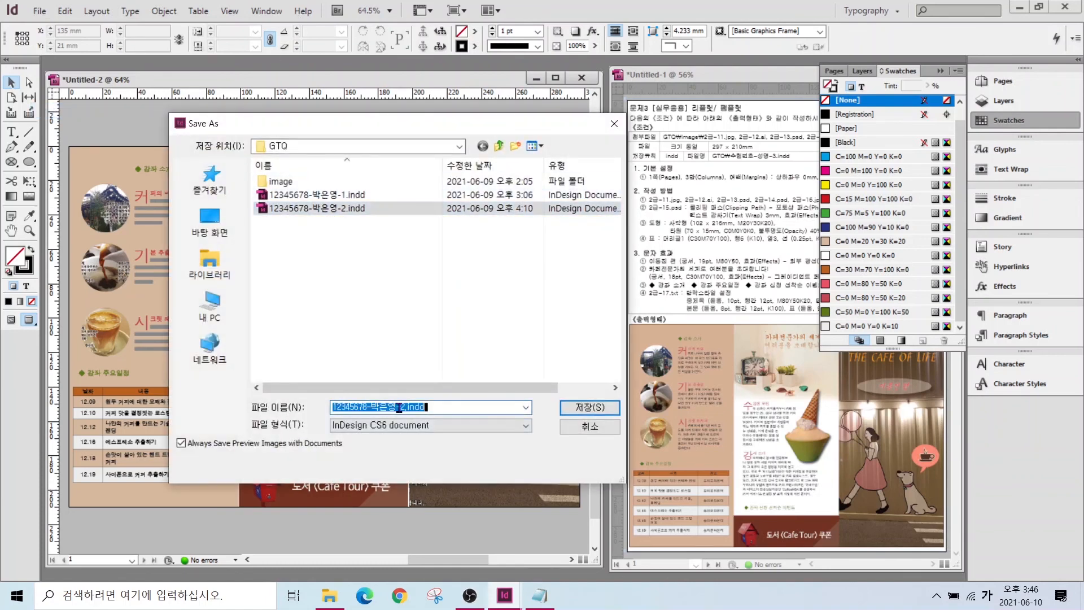
{"action": "left_click", "coordinate": [402, 406]}
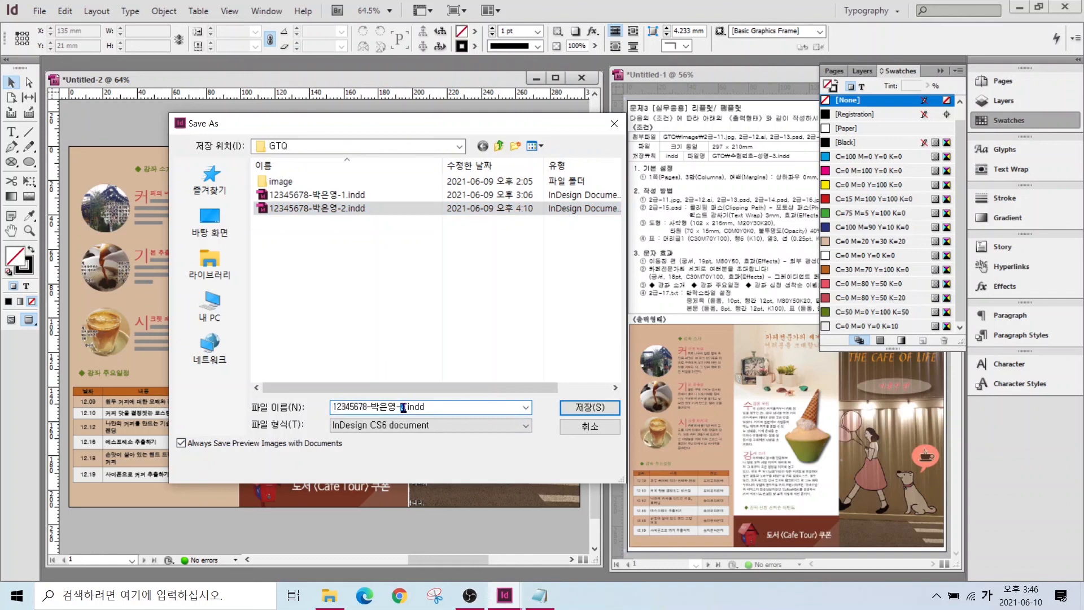
{"action": "type", "text": "3"}
{"action": "left_click", "coordinate": [588, 406]}
{"action": "left_click", "coordinate": [302, 274]}
{"action": "left_click", "coordinate": [309, 273]}
{"action": "left_click", "coordinate": [1008, 120]}
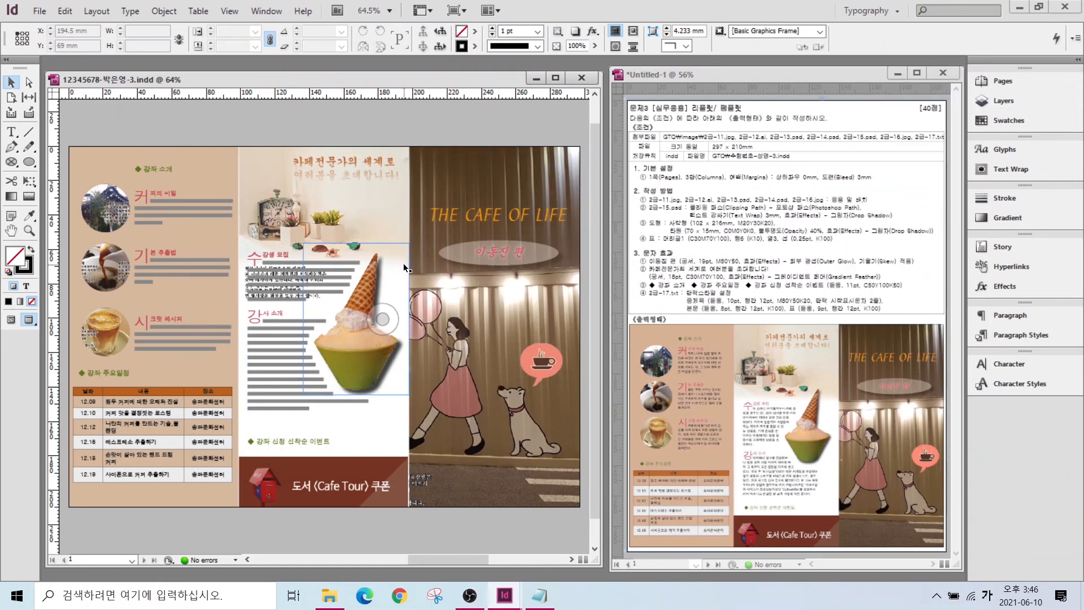